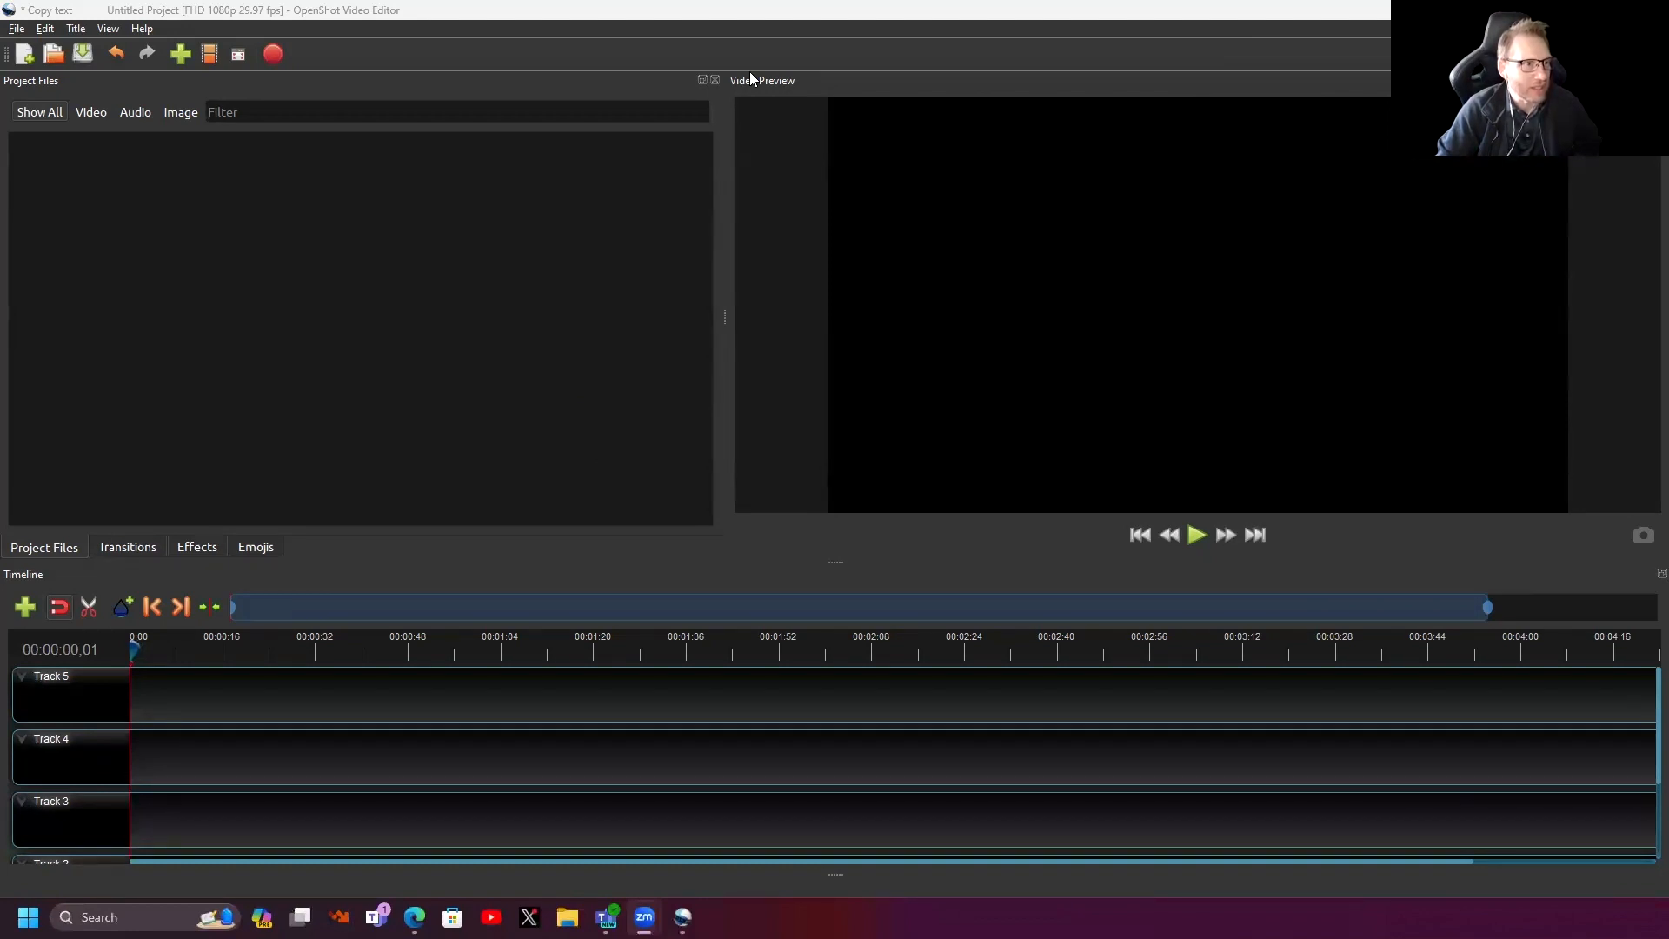
- Restore the maximized OpenShot window and move it right and down
{"action": "left_click", "coordinate": [1319, 16]}
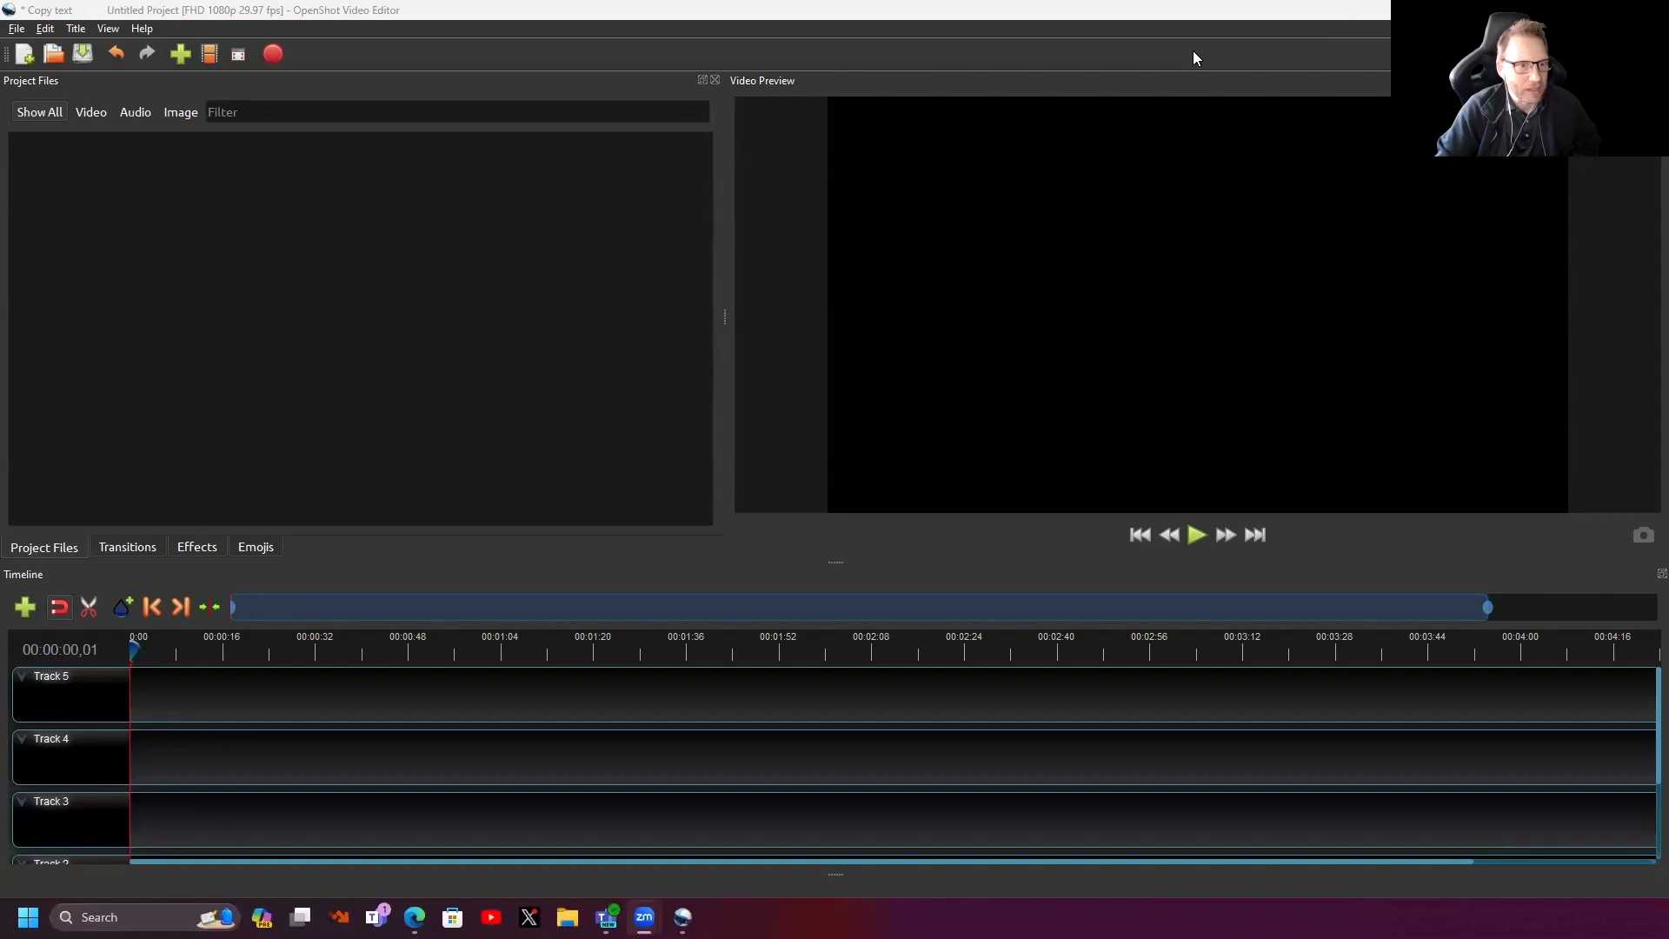
{"action": "double_click", "coordinate": [1308, 20]}
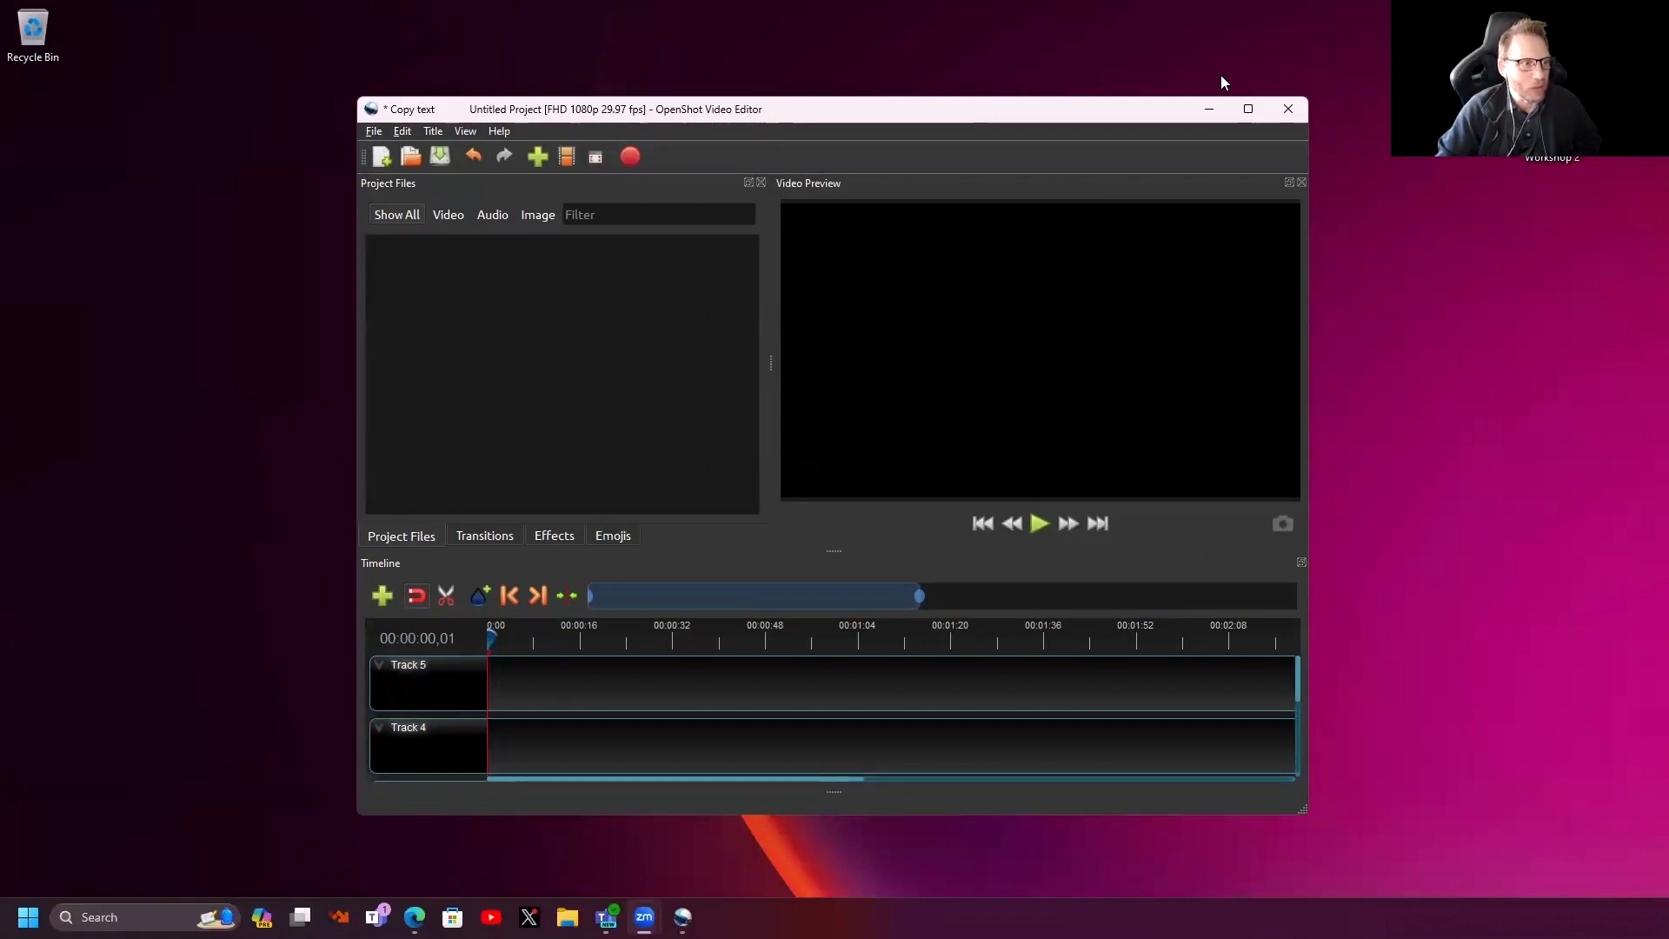
{"action": "left_click_drag", "start_coordinate": [870, 109], "coordinate": [1124, 199]}
- Look through the View and Help menus, then move the window left and stretch it across the full screen width
{"action": "left_click", "coordinate": [723, 220]}
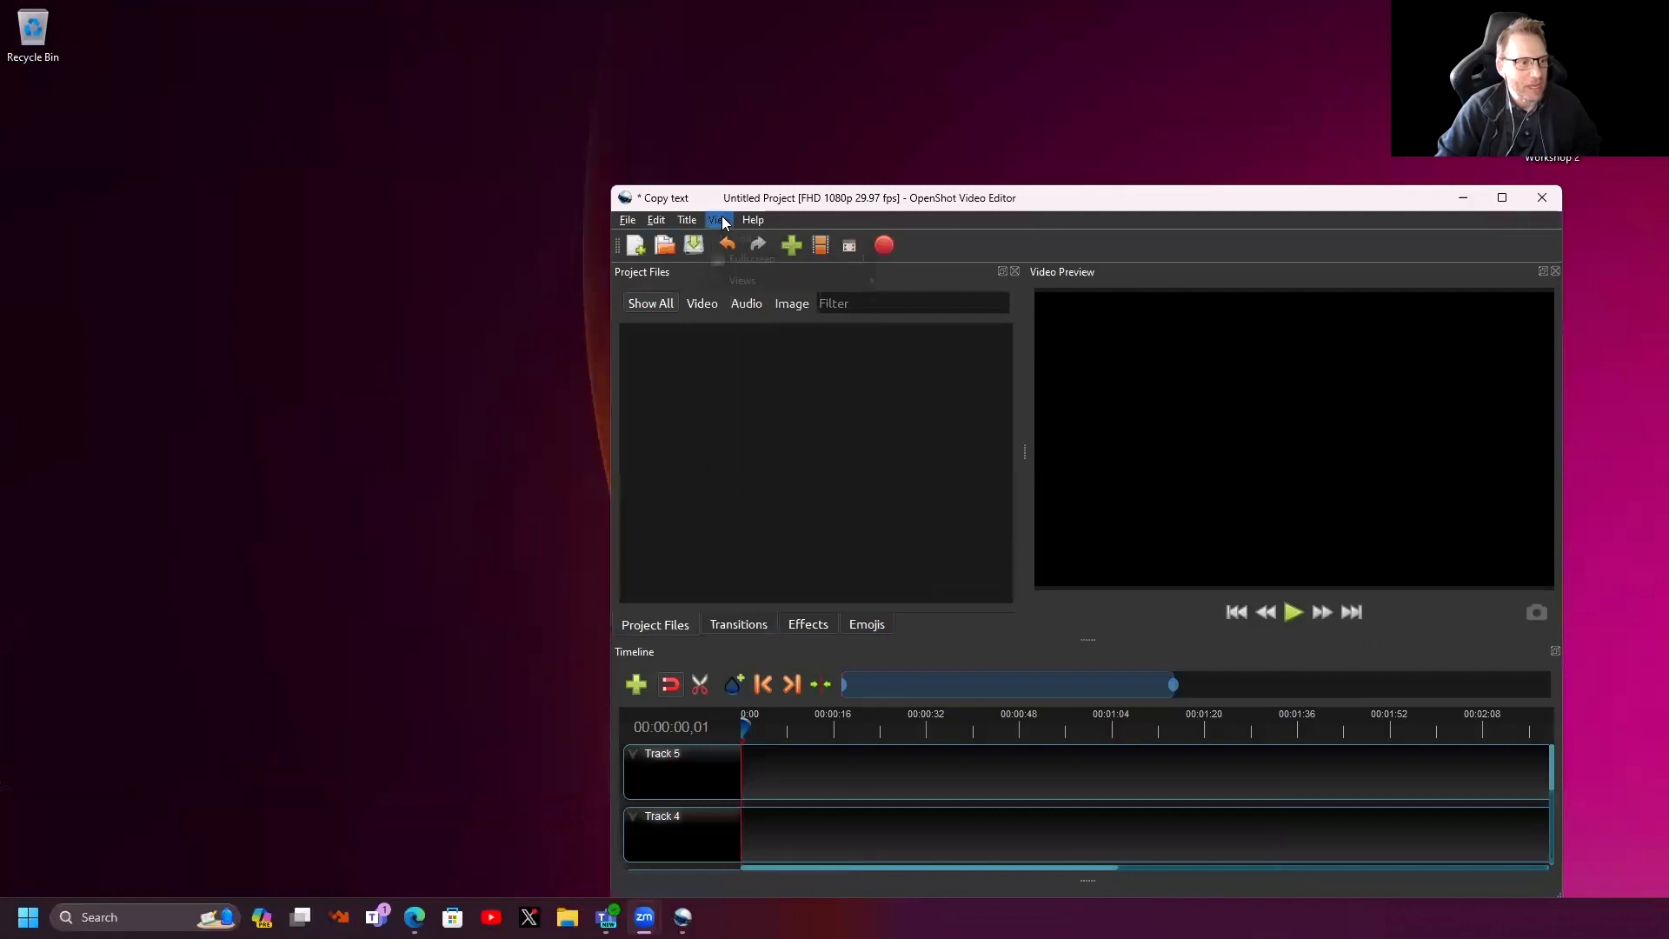
{"action": "left_click", "coordinate": [753, 220]}
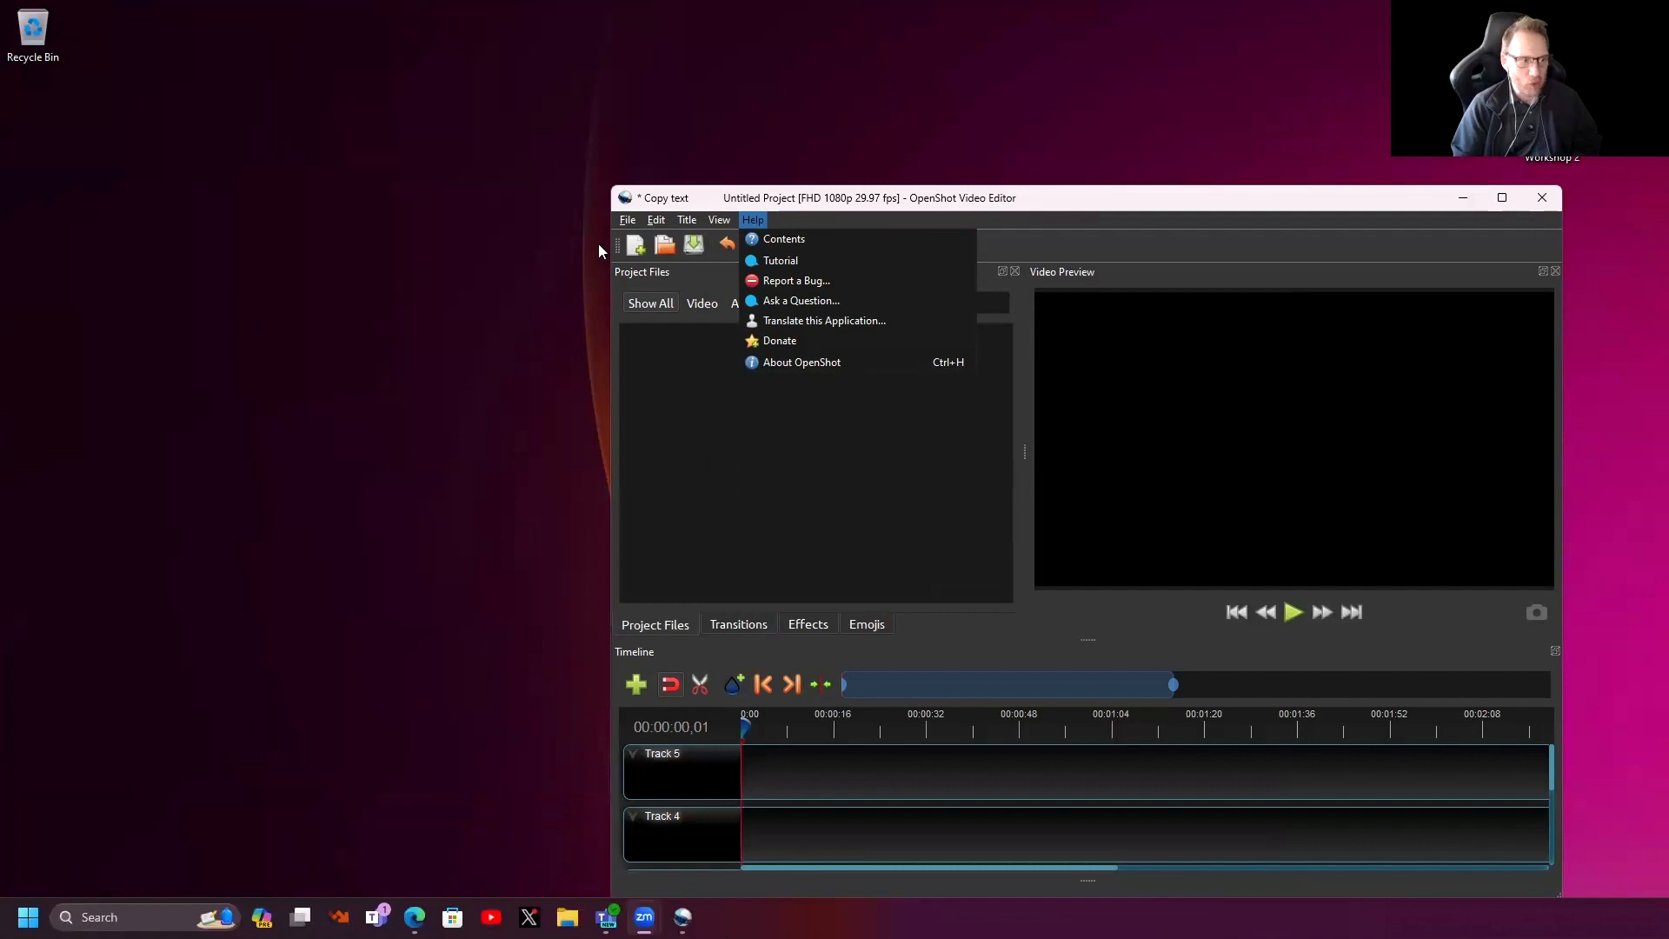
{"action": "left_click", "coordinate": [1042, 198]}
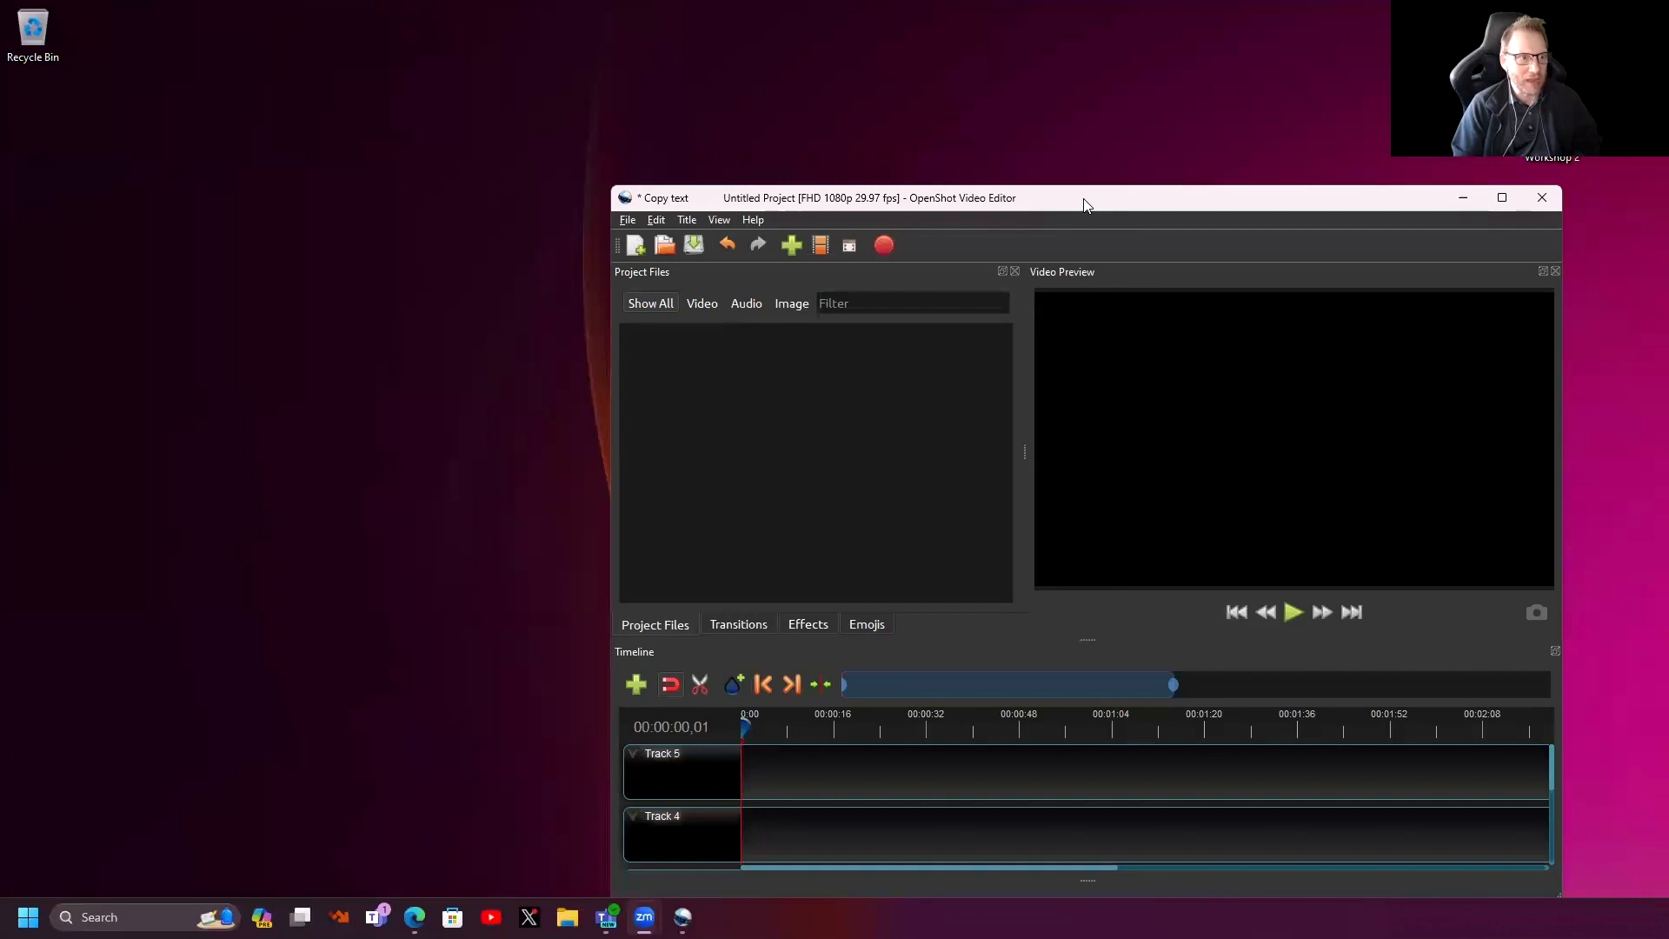
{"action": "left_click_drag", "start_coordinate": [1084, 204], "coordinate": [473, 185]}
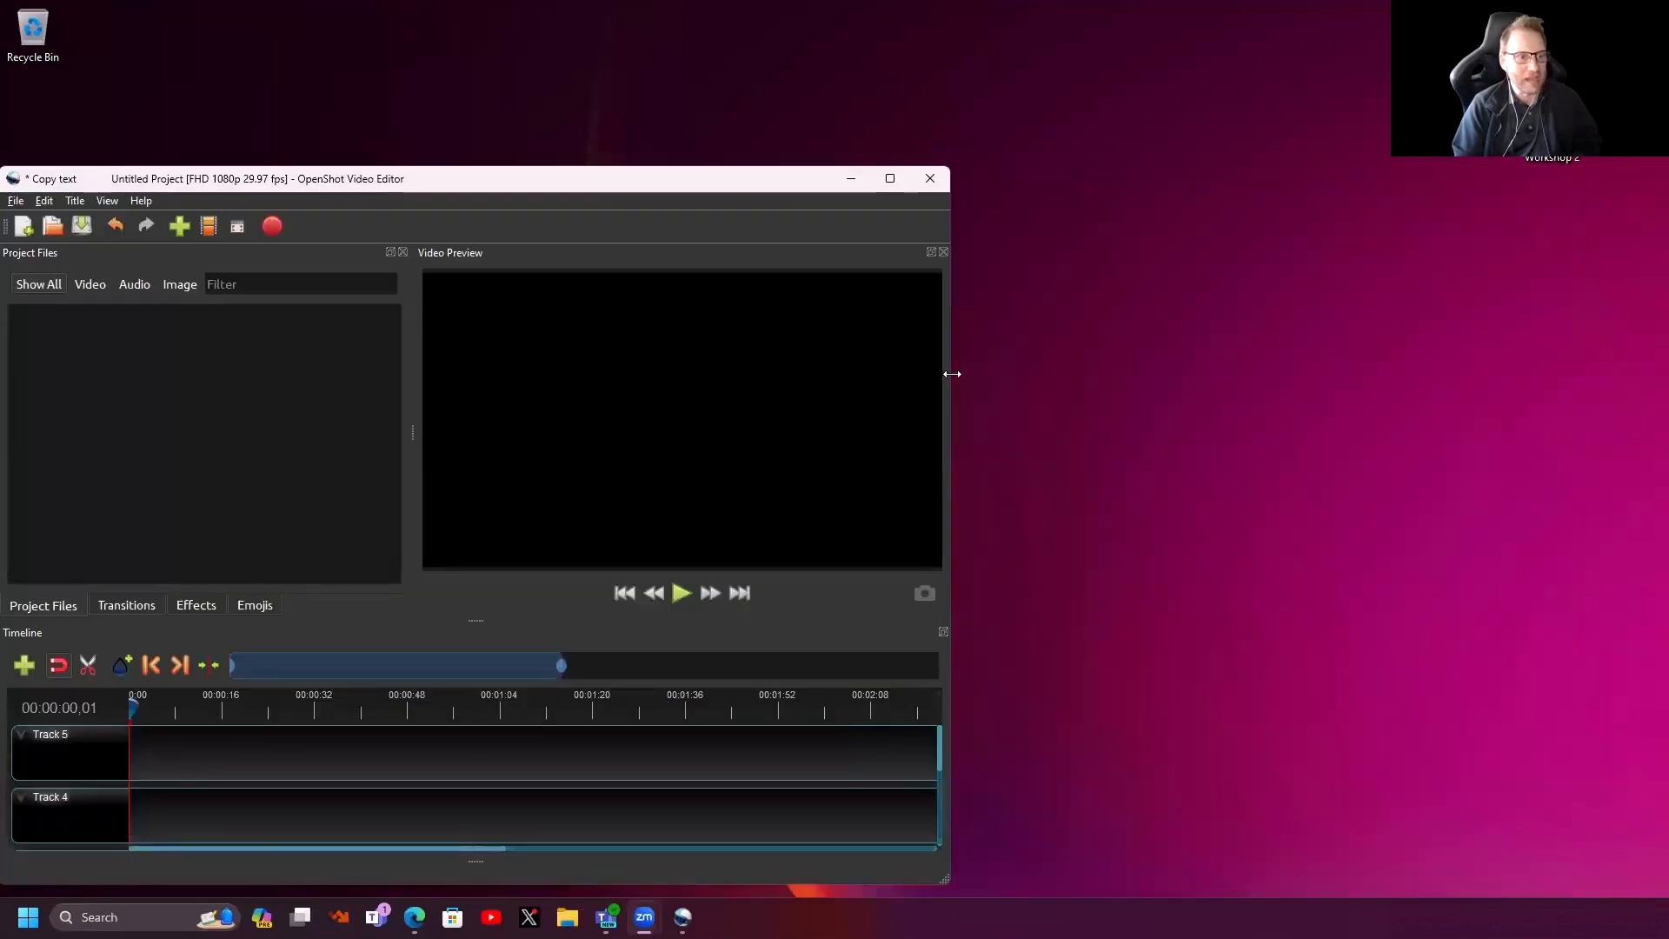
{"action": "left_click_drag", "start_coordinate": [952, 374], "coordinate": [1665, 376]}
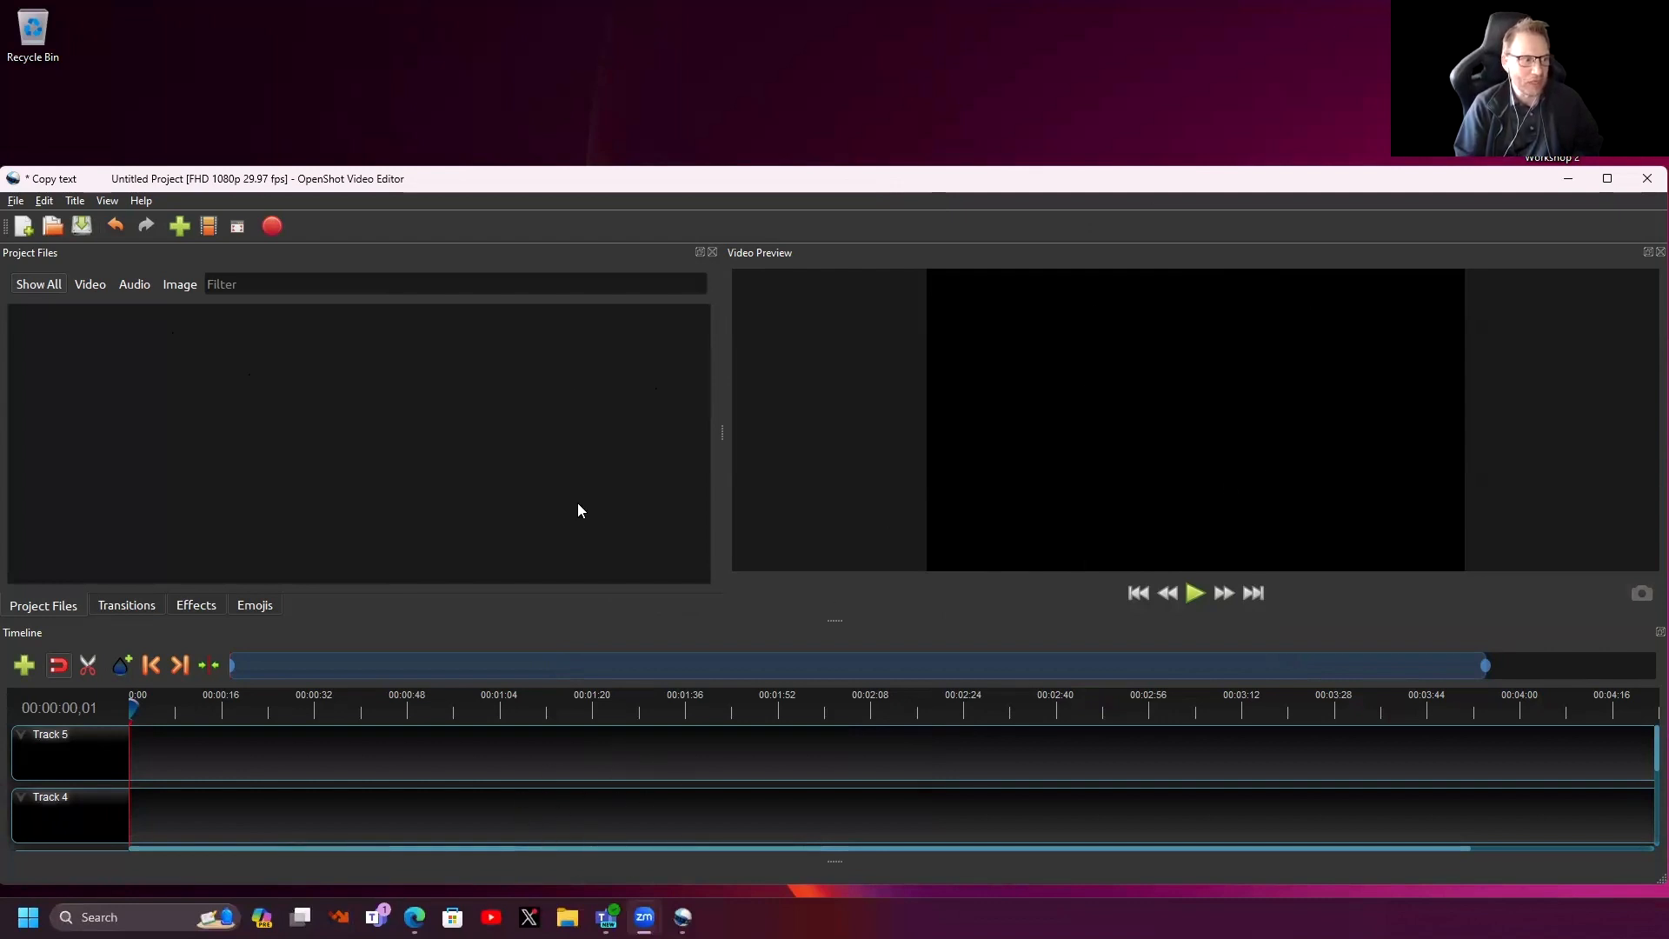
- Close the Project Files, Transitions, Effects and Emojis docks, then apply View > Views > Advanced View
{"action": "left_click", "coordinate": [713, 251]}
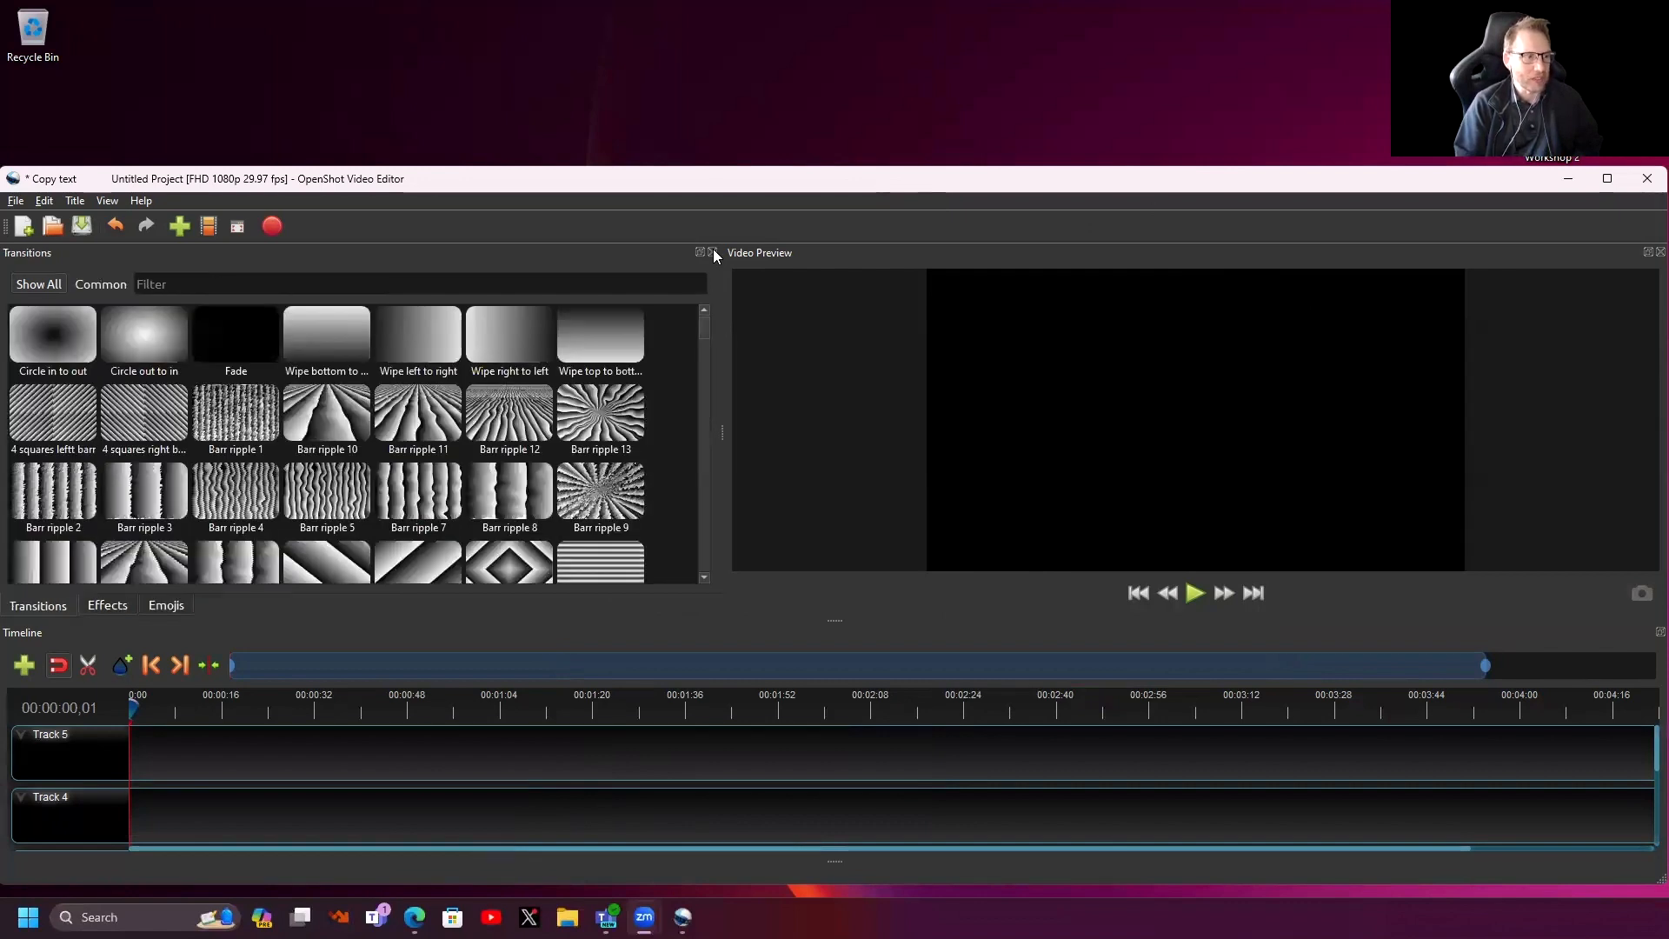
{"action": "left_click", "coordinate": [713, 251]}
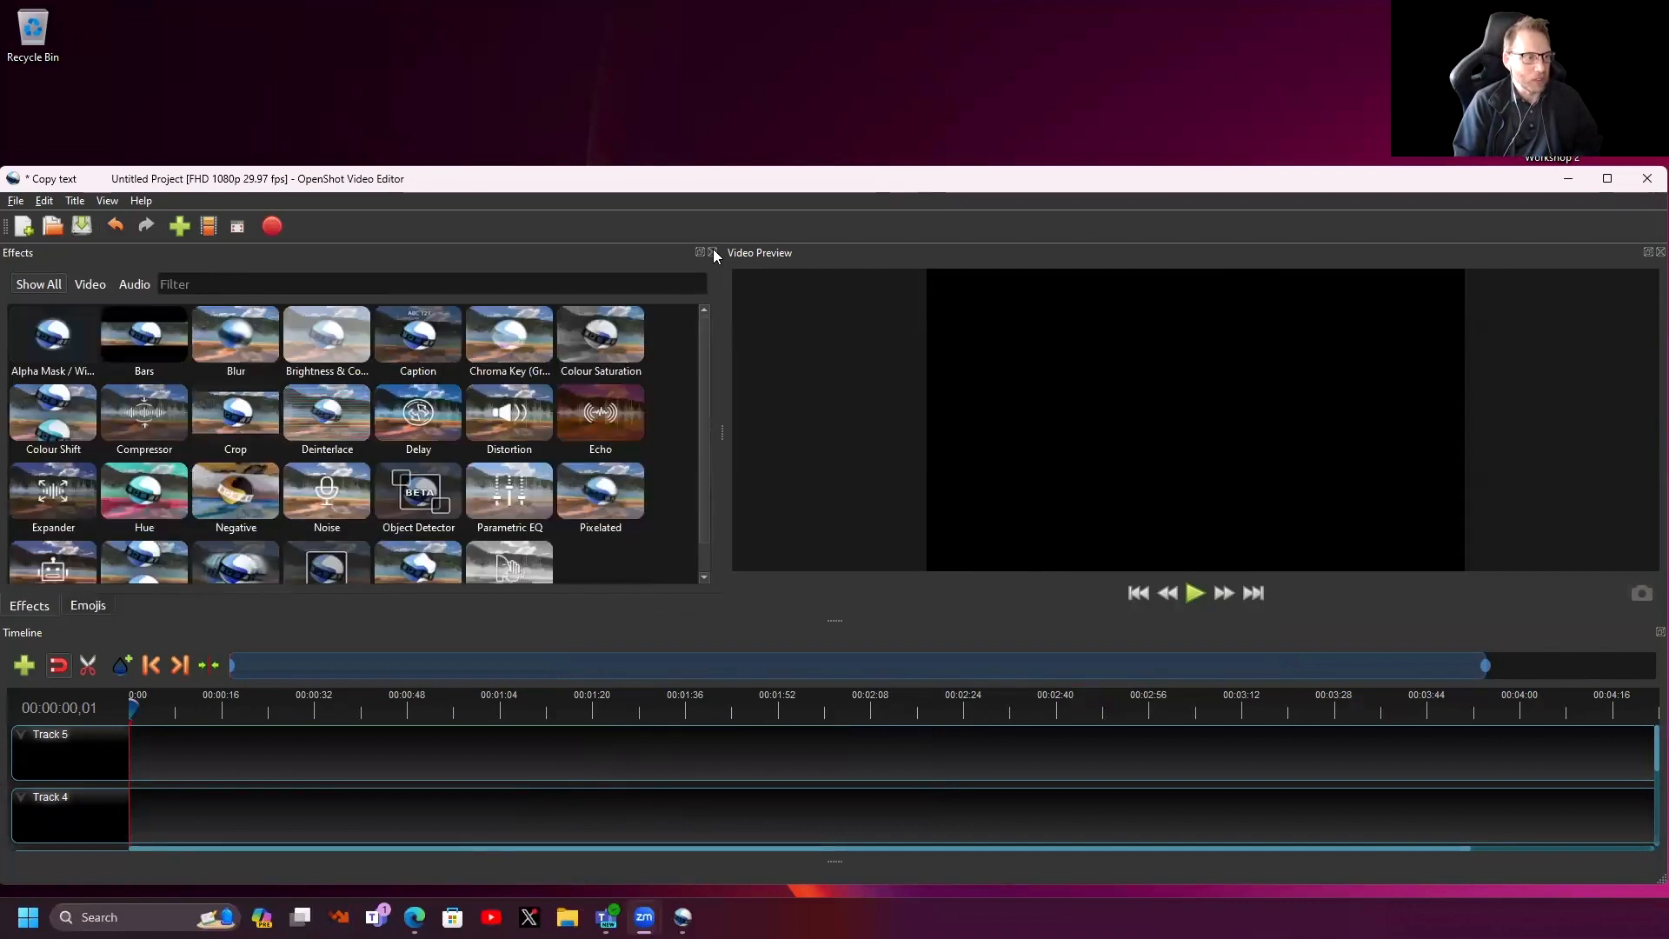
{"action": "left_click", "coordinate": [713, 251]}
{"action": "left_click", "coordinate": [713, 252]}
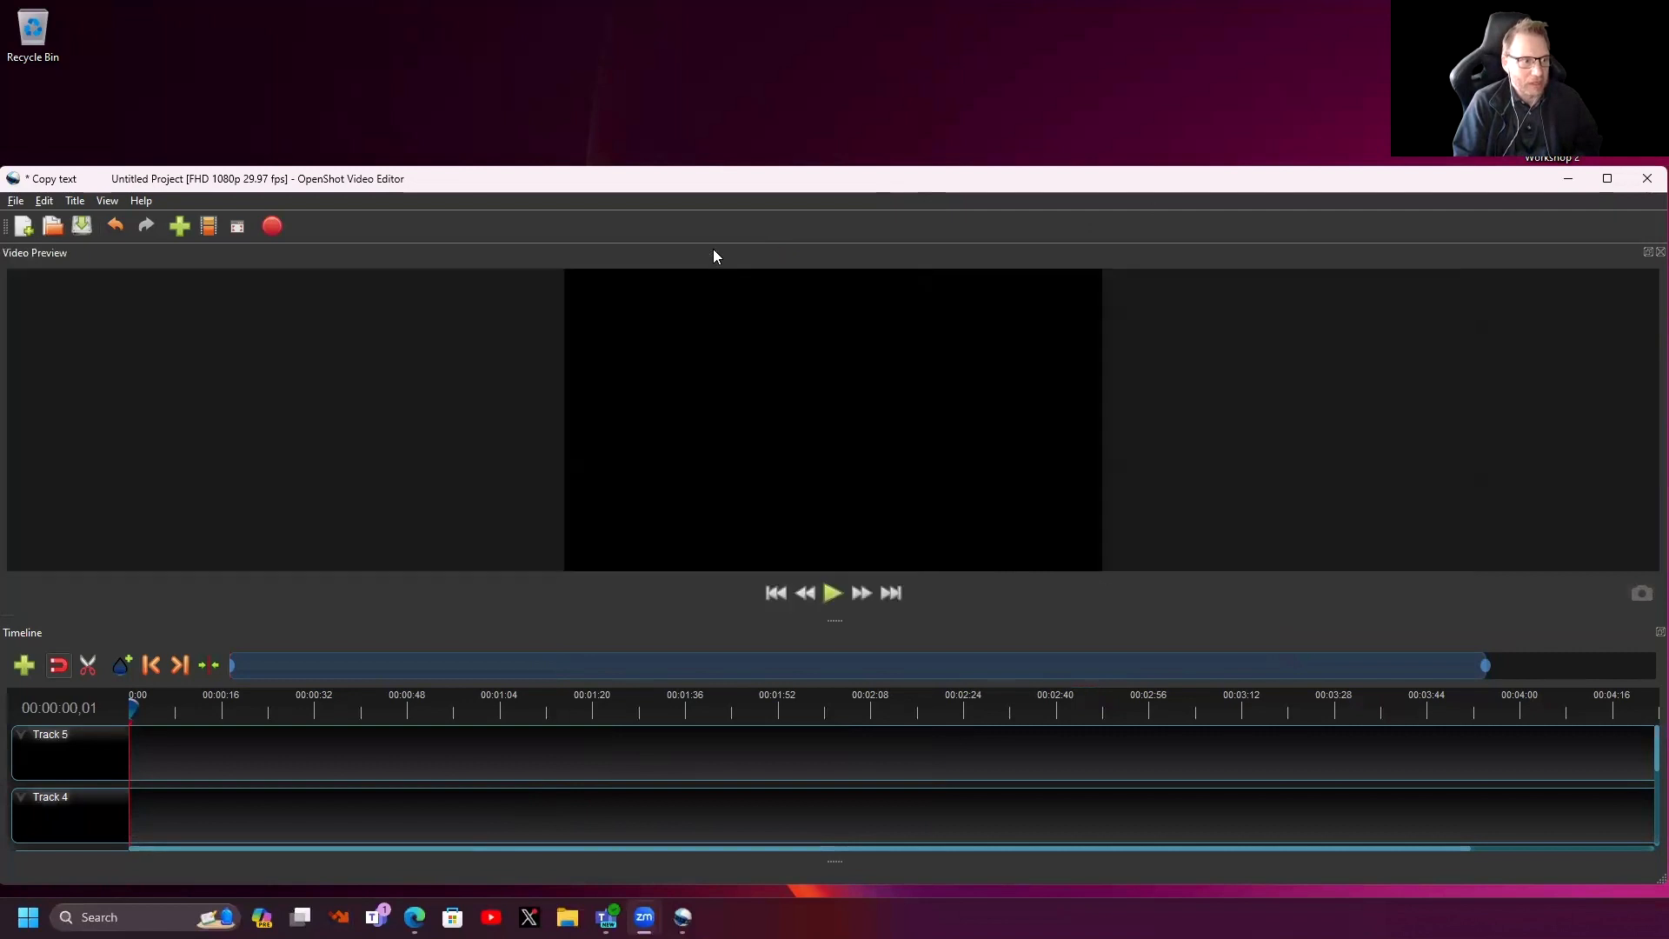
{"action": "left_click", "coordinate": [108, 201]}
{"action": "mouse_move", "coordinate": [139, 261]}
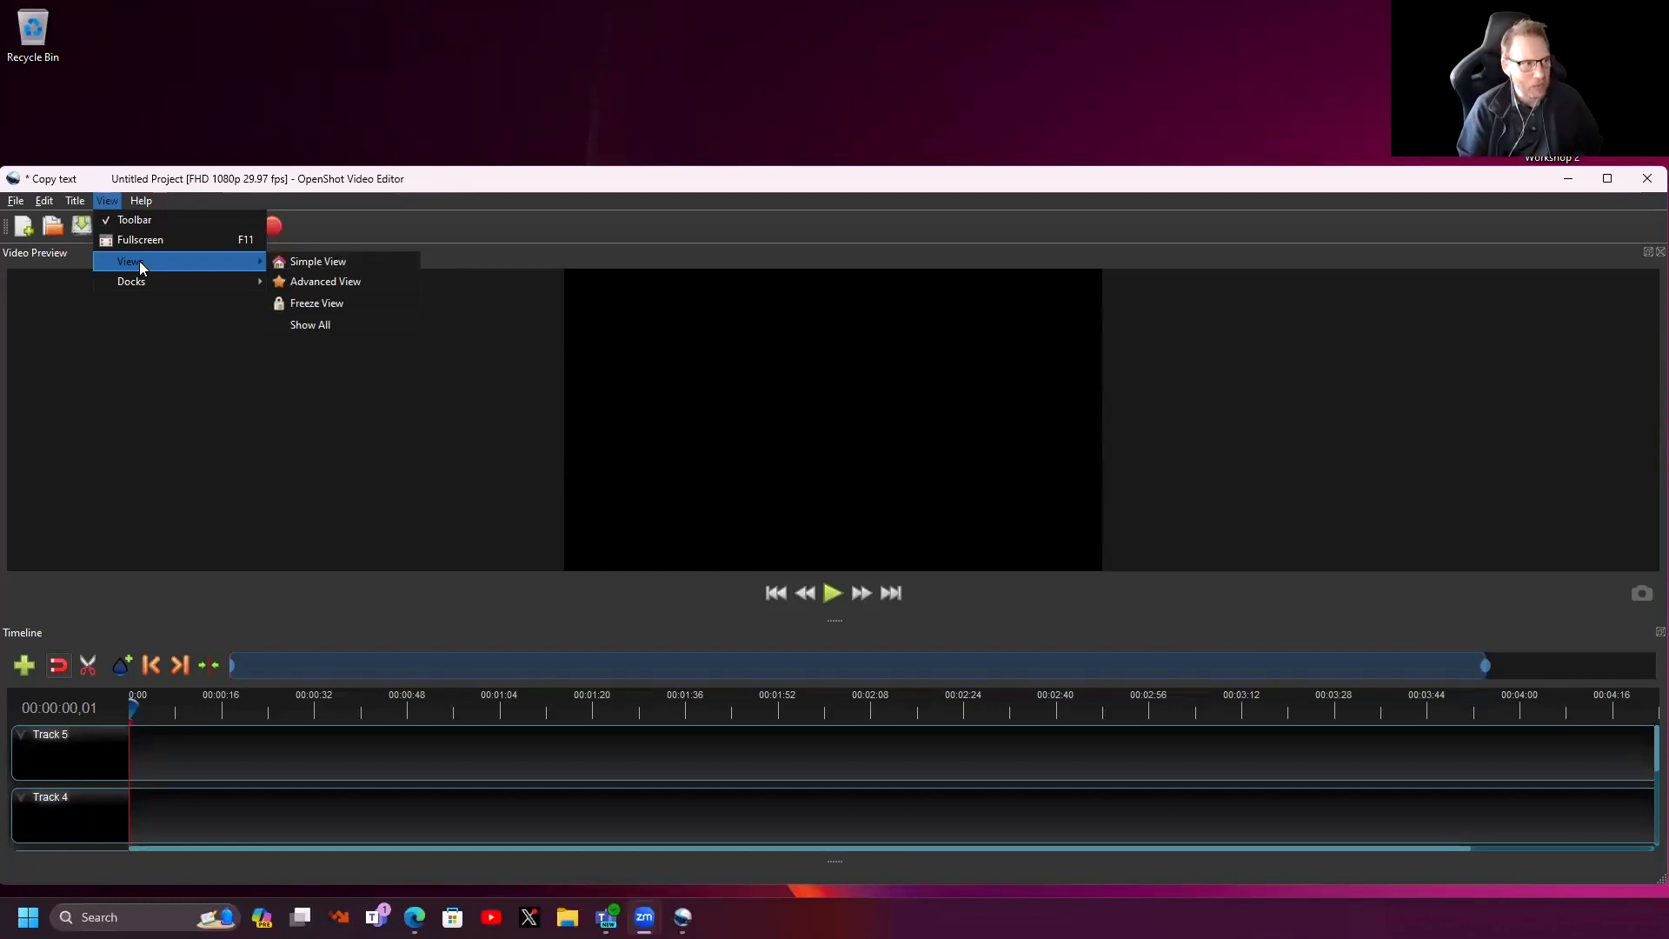
{"action": "left_click", "coordinate": [302, 281]}
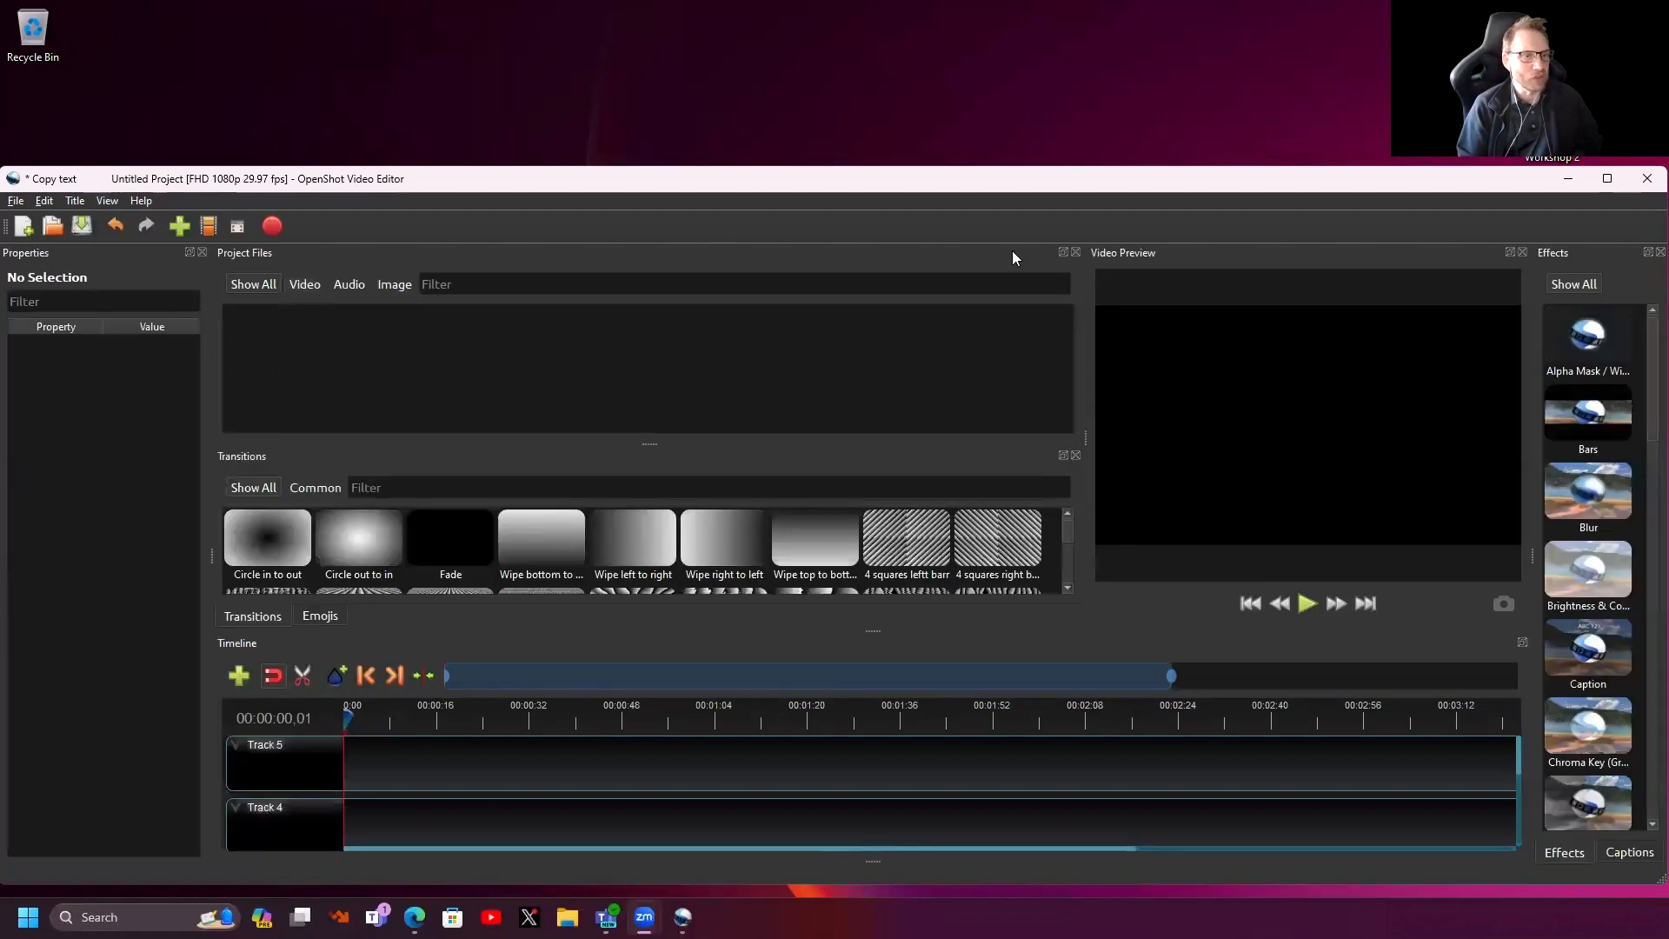
- Maximize the window, widen the preview, and tab Transitions together with the Project Files panel
{"action": "left_click", "coordinate": [1606, 180]}
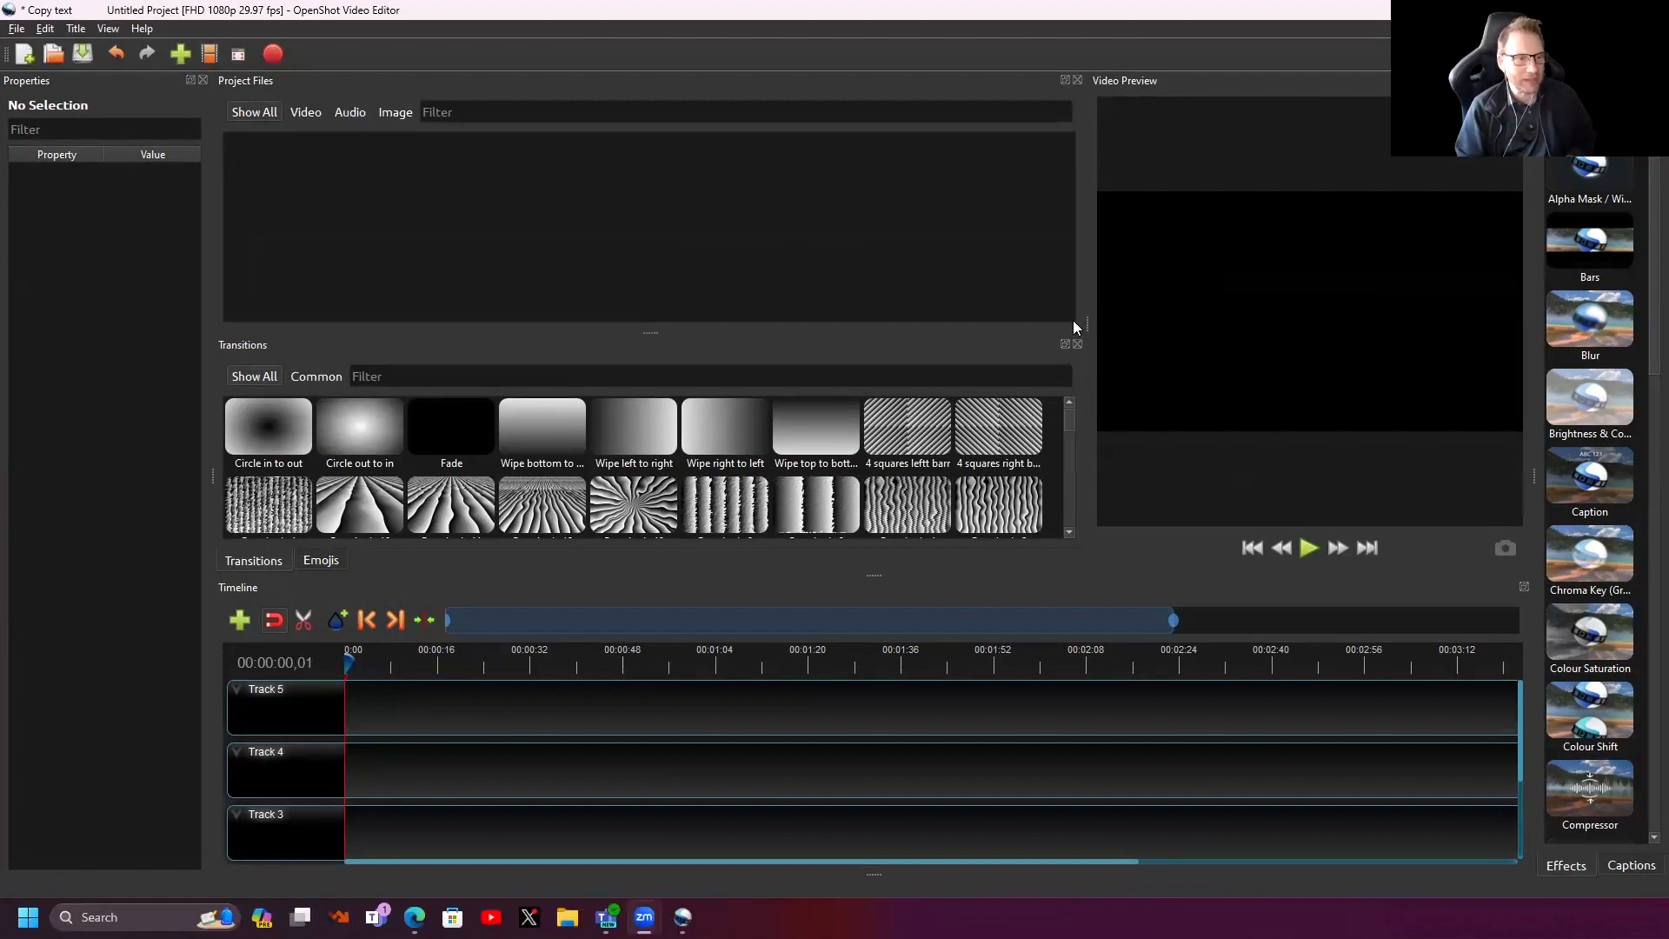
{"action": "left_click_drag", "start_coordinate": [1086, 325], "coordinate": [830, 324]}
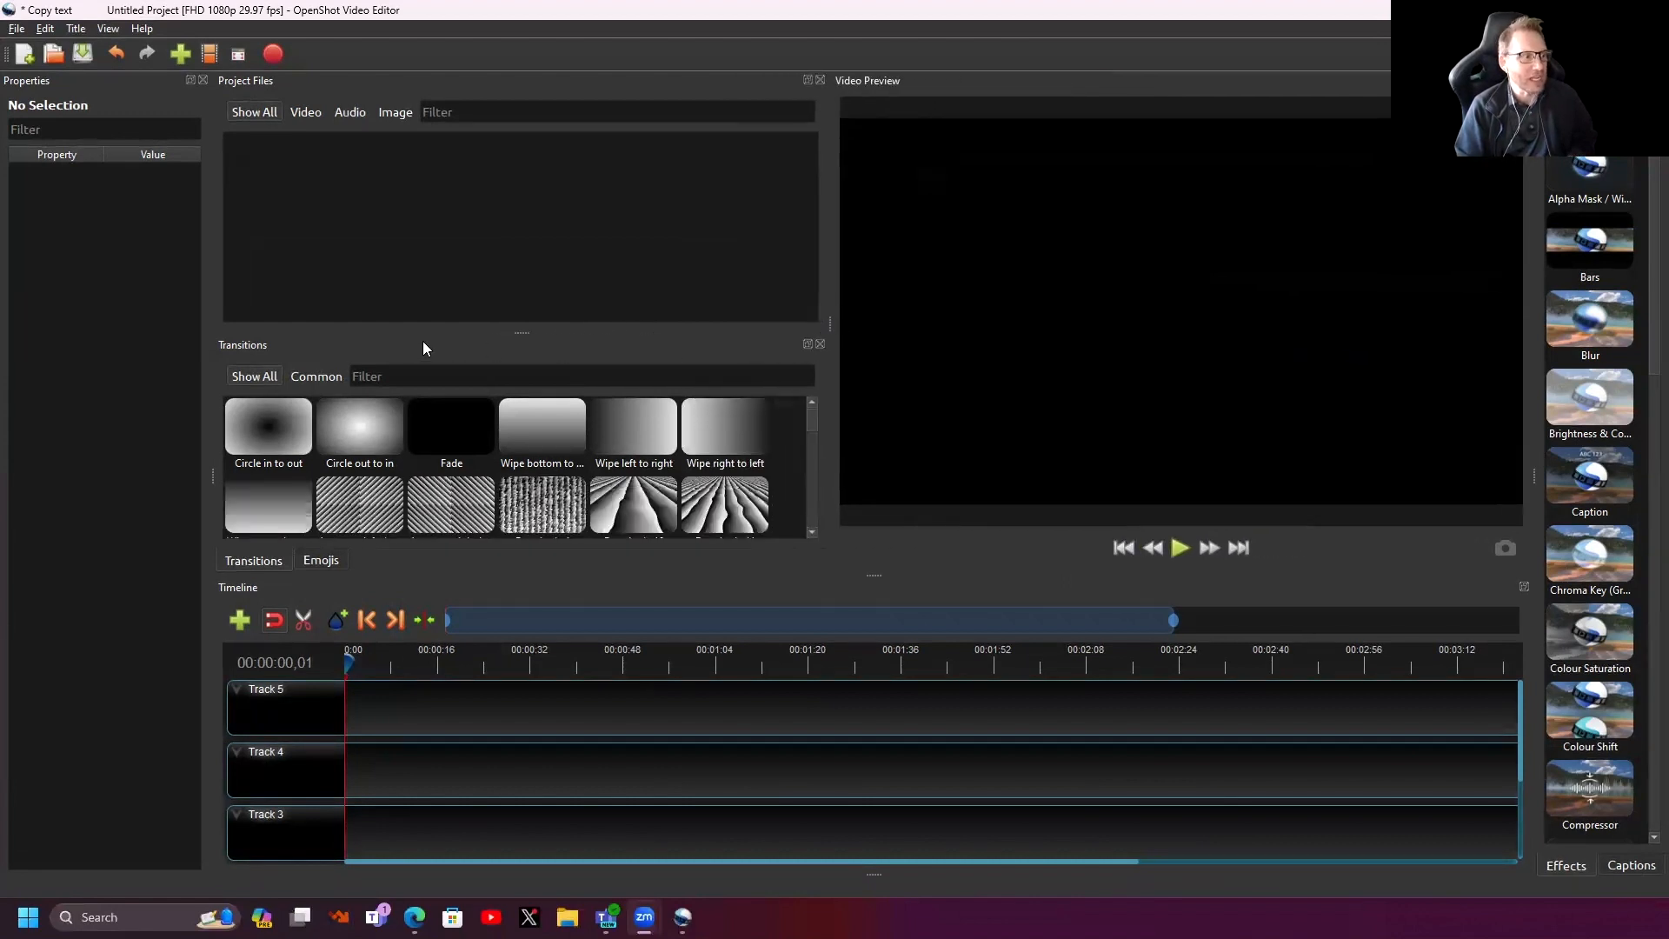
{"action": "mouse_move", "coordinate": [520, 332]}
{"action": "left_mouse_down"}
{"action": "mouse_move", "coordinate": [511, 435]}
{"action": "mouse_move", "coordinate": [510, 341]}
{"action": "left_mouse_up"}
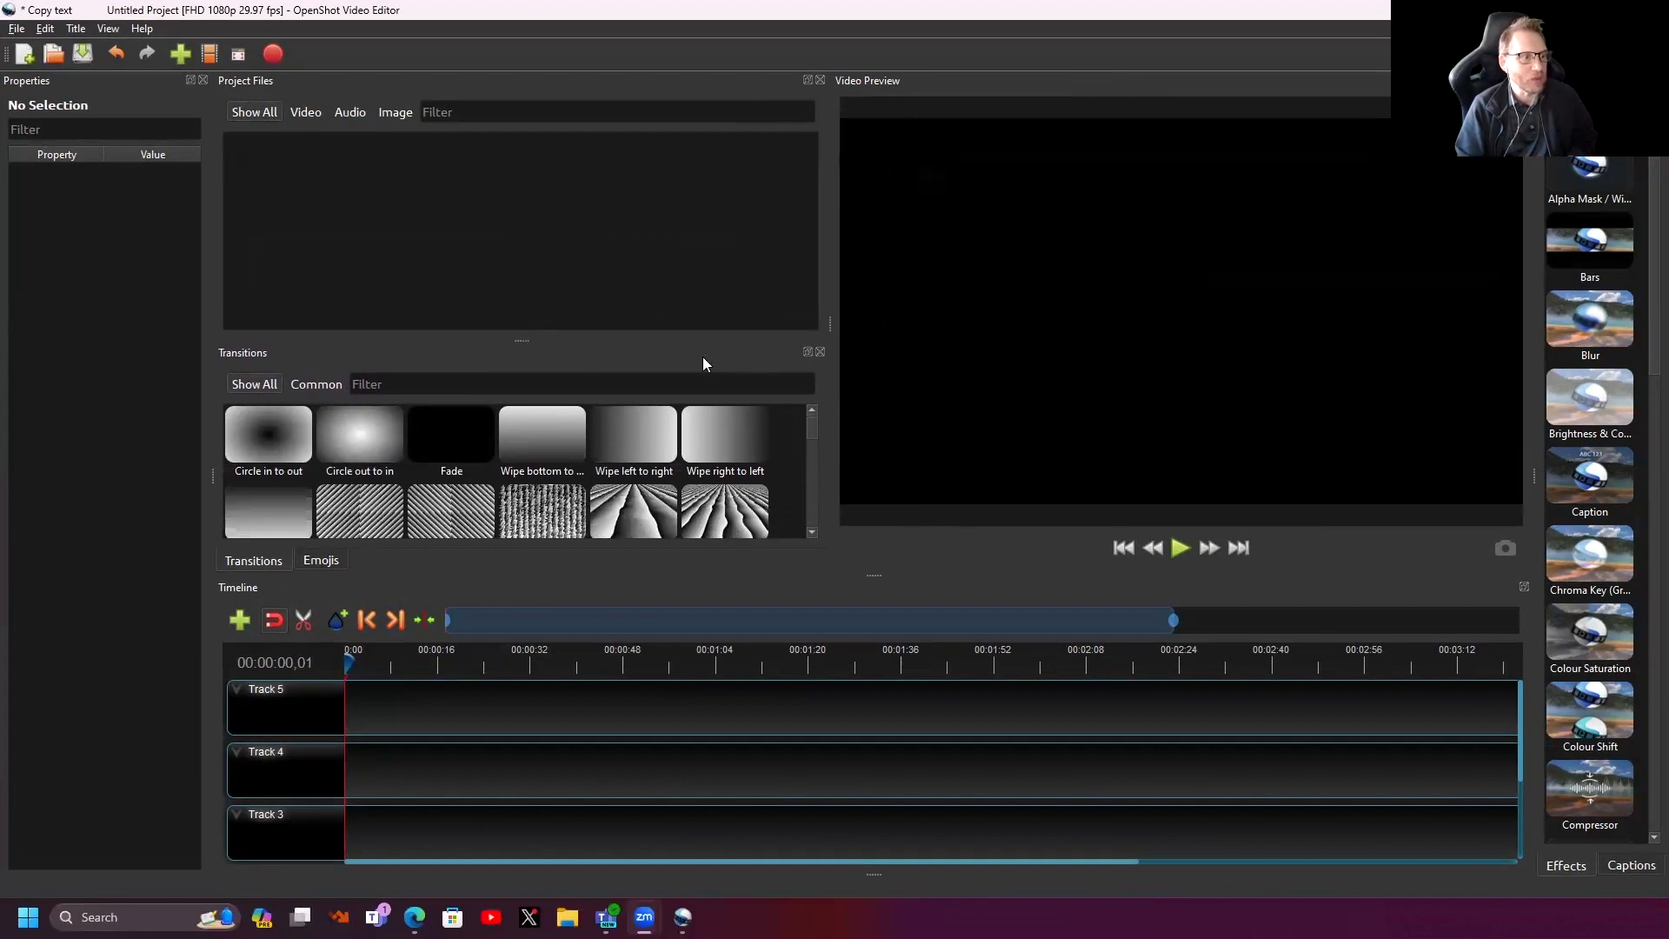
{"action": "left_click_drag", "start_coordinate": [677, 355], "coordinate": [695, 196]}
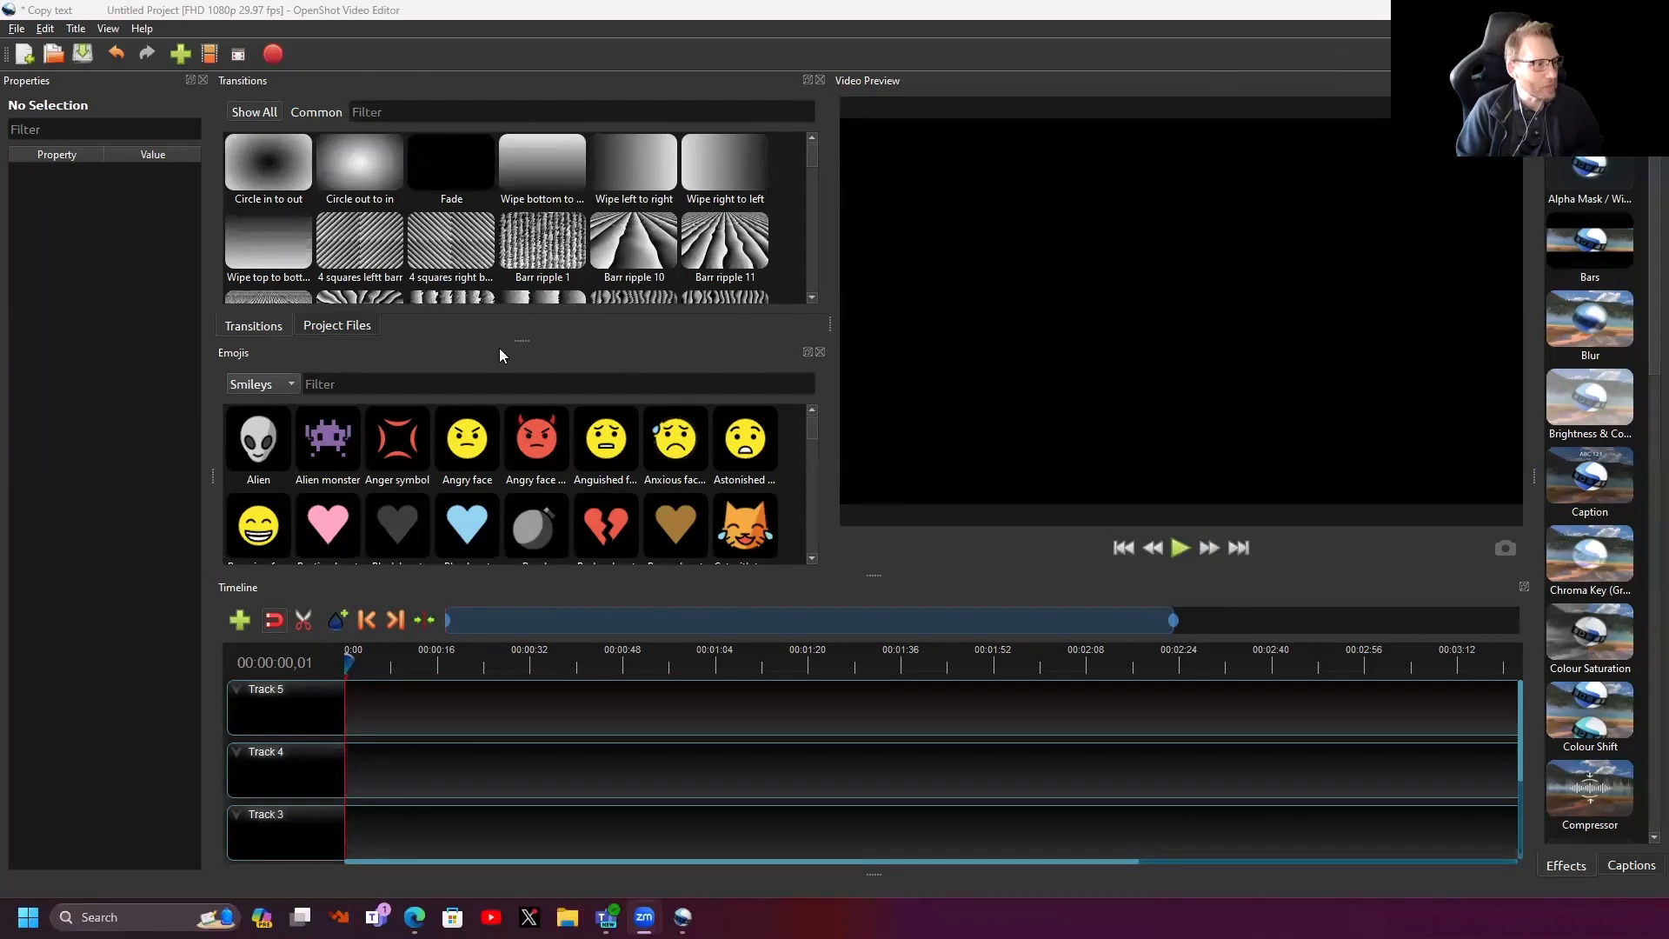
{"action": "left_click", "coordinate": [331, 327]}
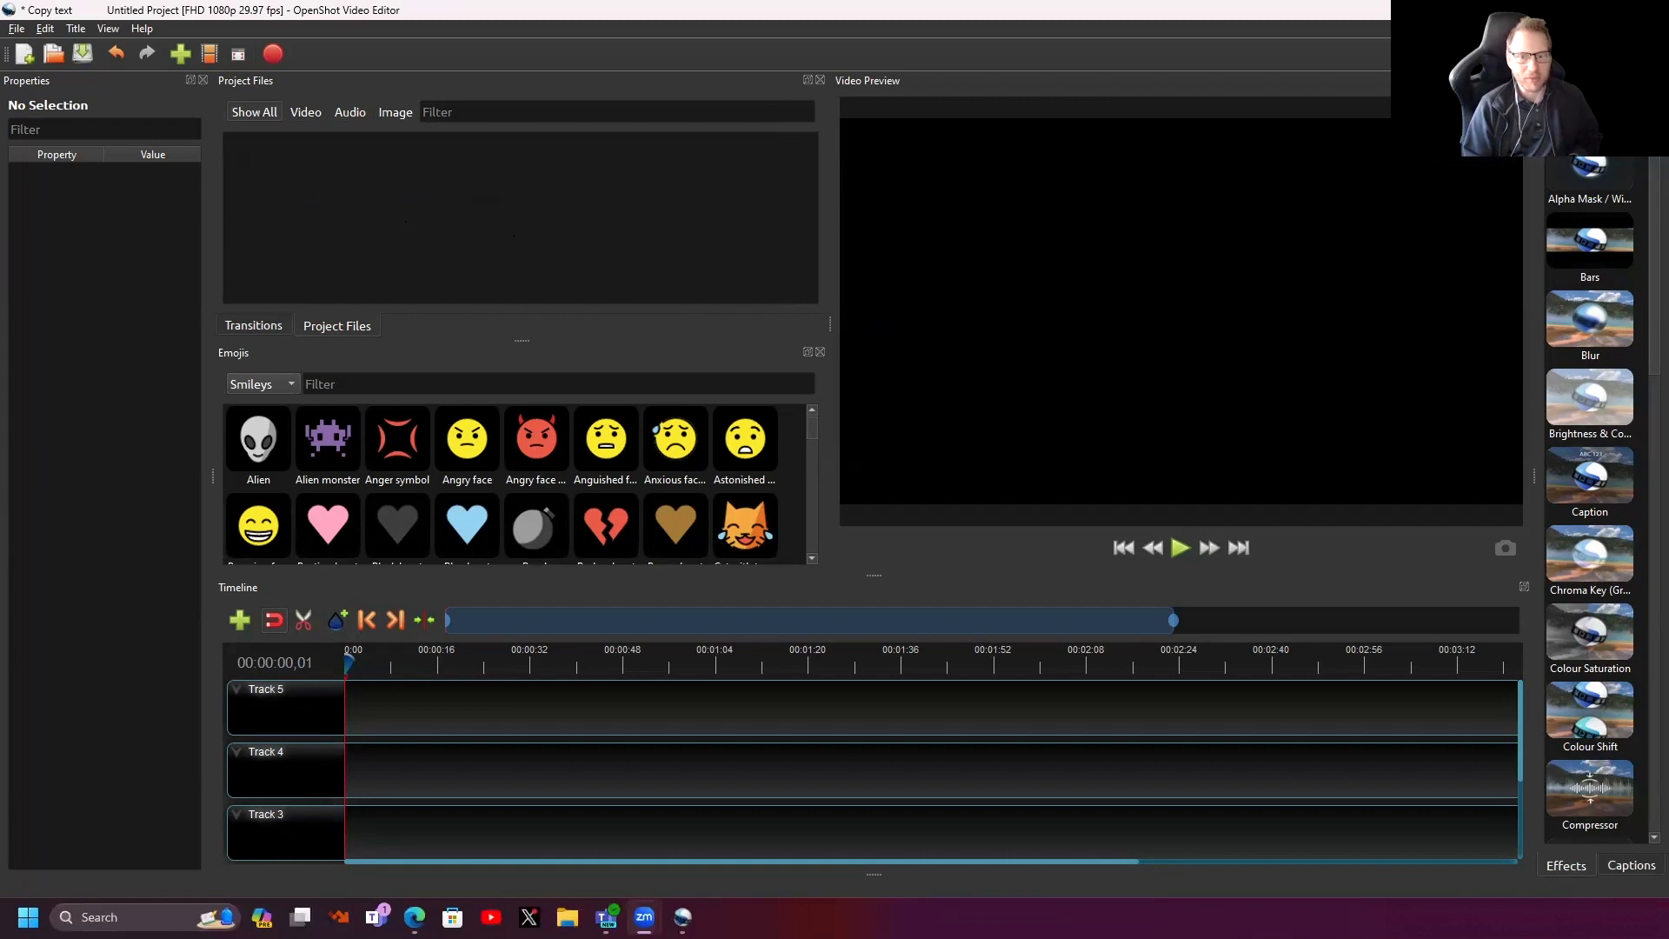
- Import all the video files from the Videos folder into Project Files
{"action": "right_click", "coordinate": [328, 209]}
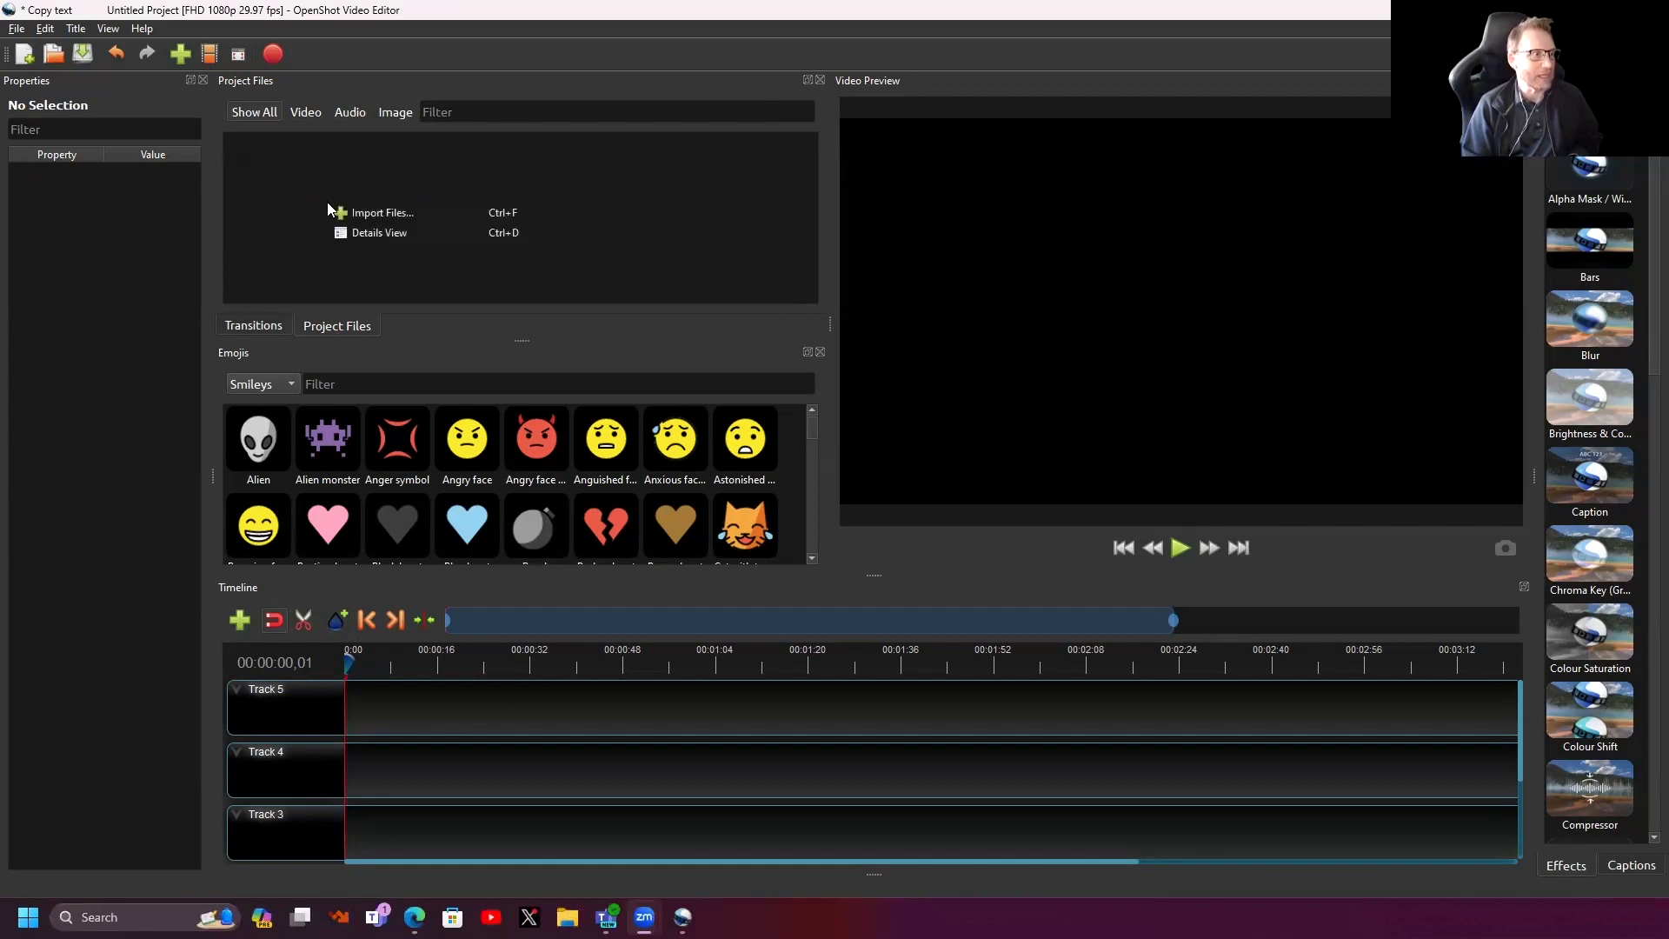
{"action": "left_click", "coordinate": [364, 215]}
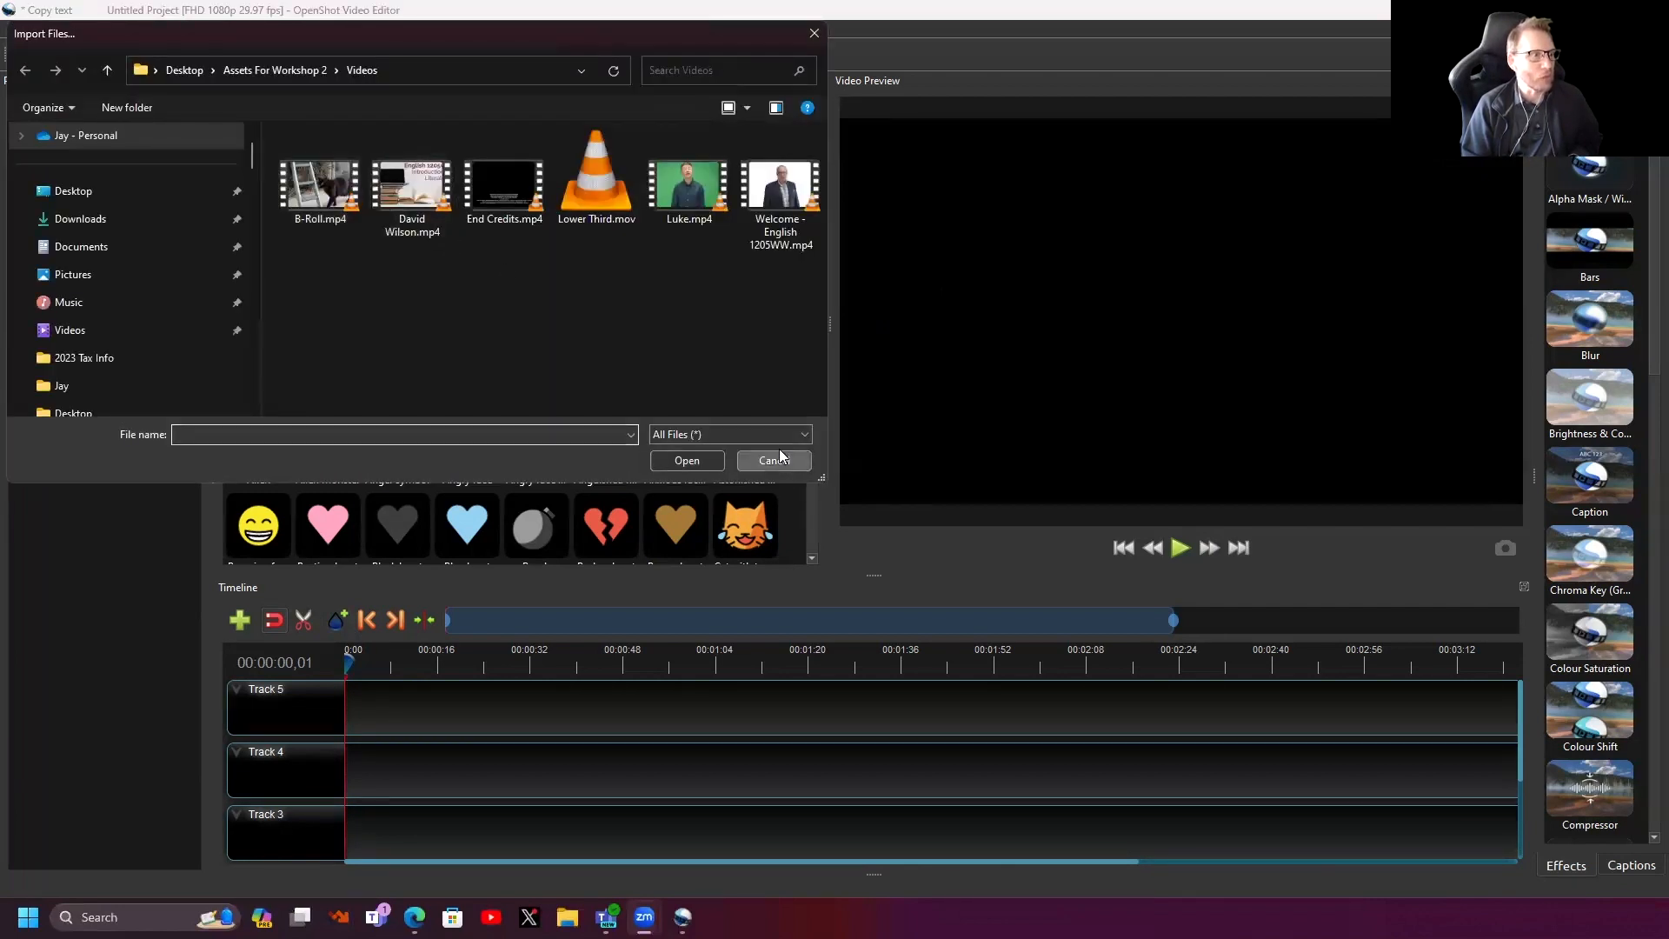
{"action": "left_click", "coordinate": [782, 464]}
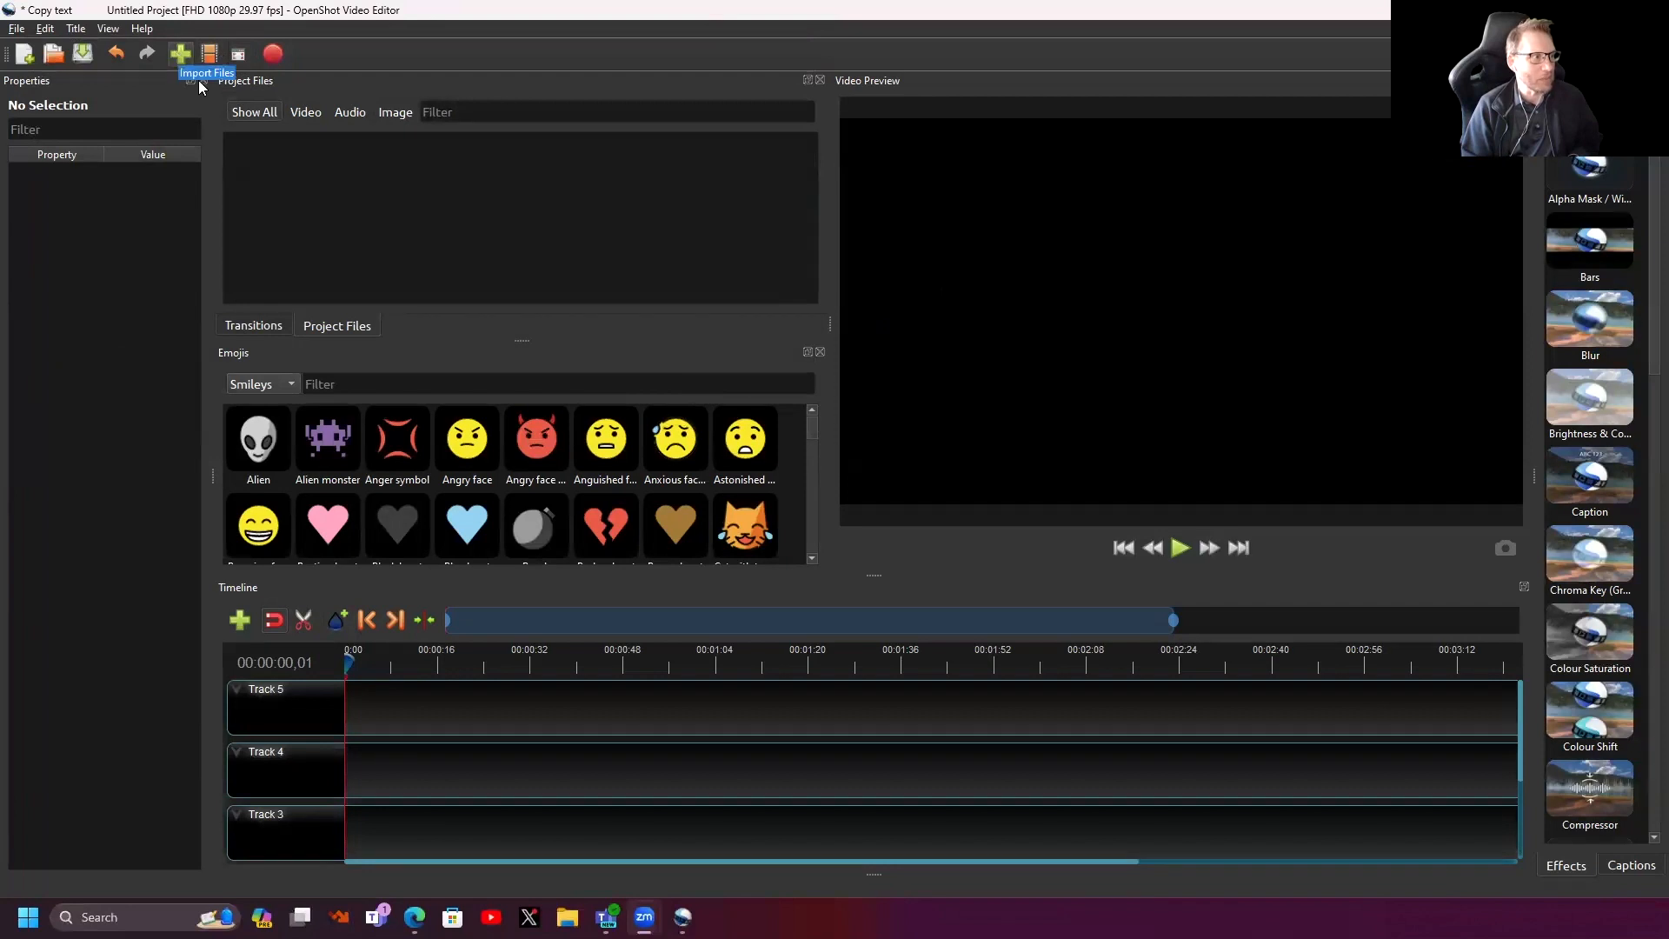
{"action": "right_click", "coordinate": [384, 216]}
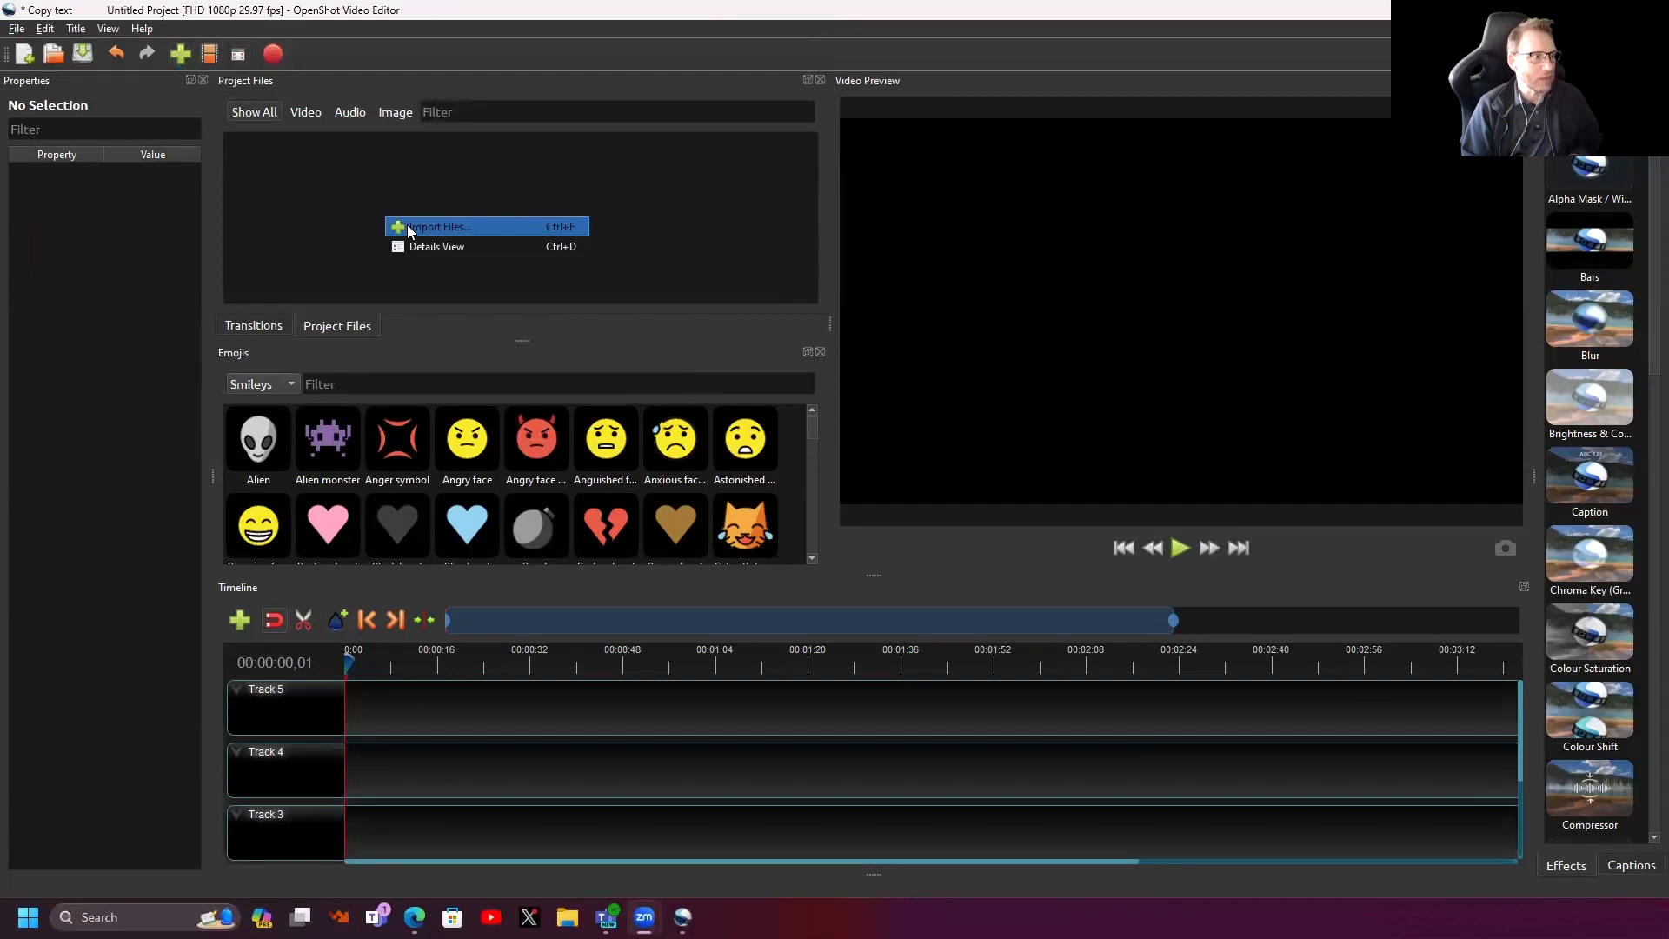
{"action": "left_click", "coordinate": [407, 229]}
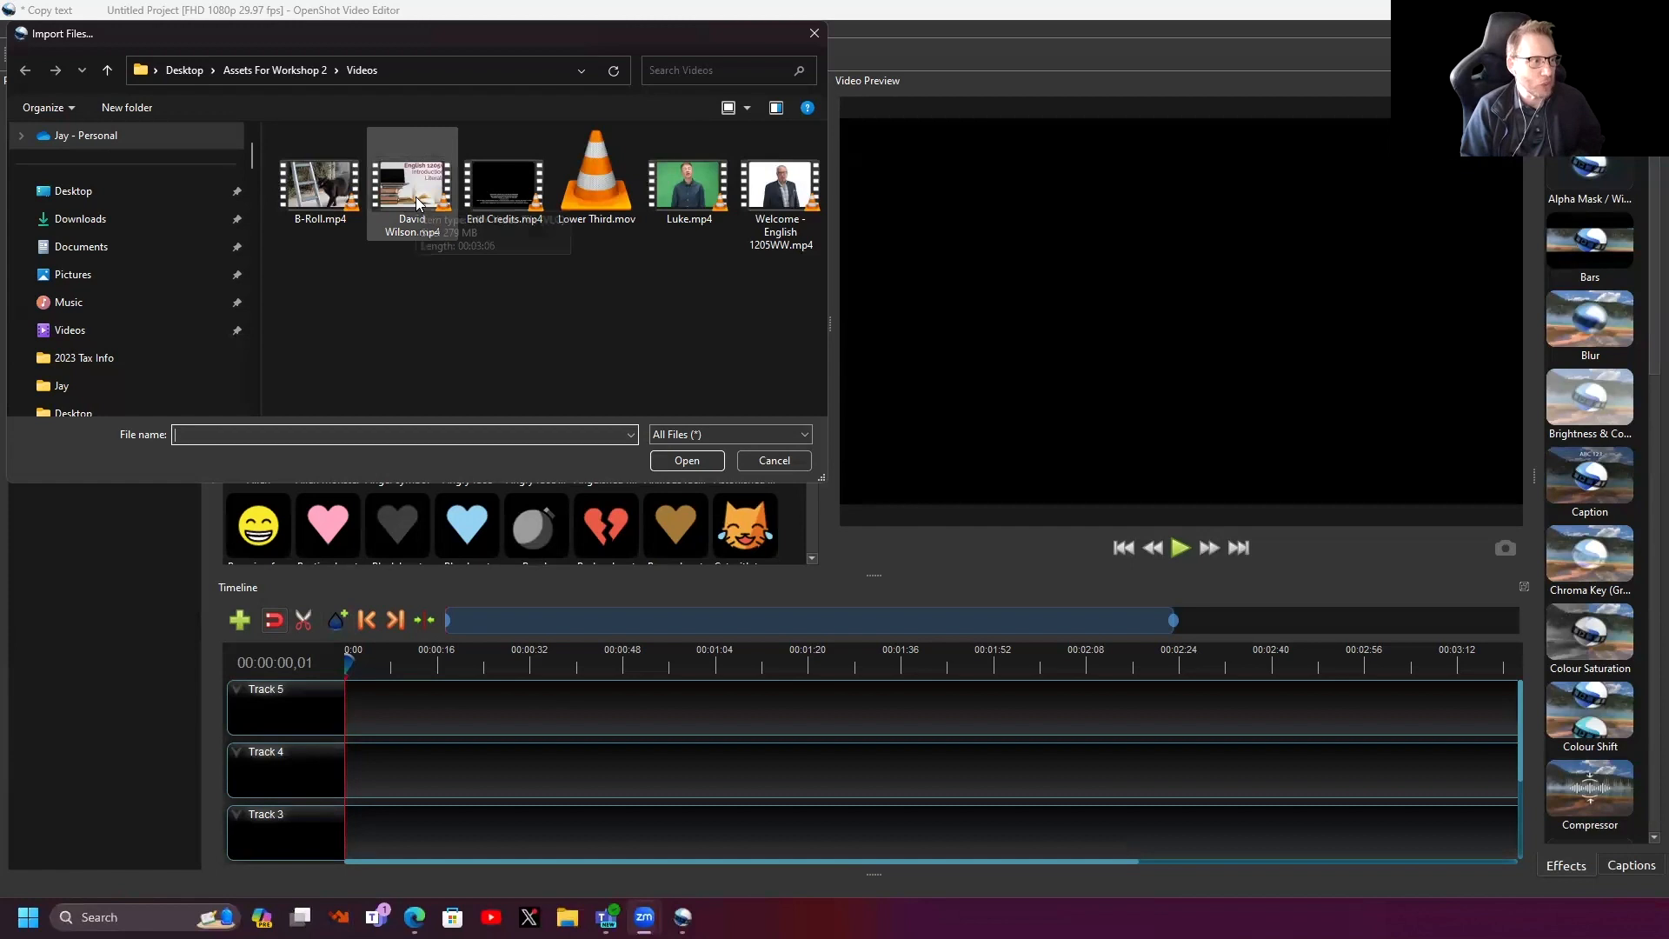
{"action": "left_click_drag", "start_coordinate": [292, 282], "coordinate": [804, 147]}
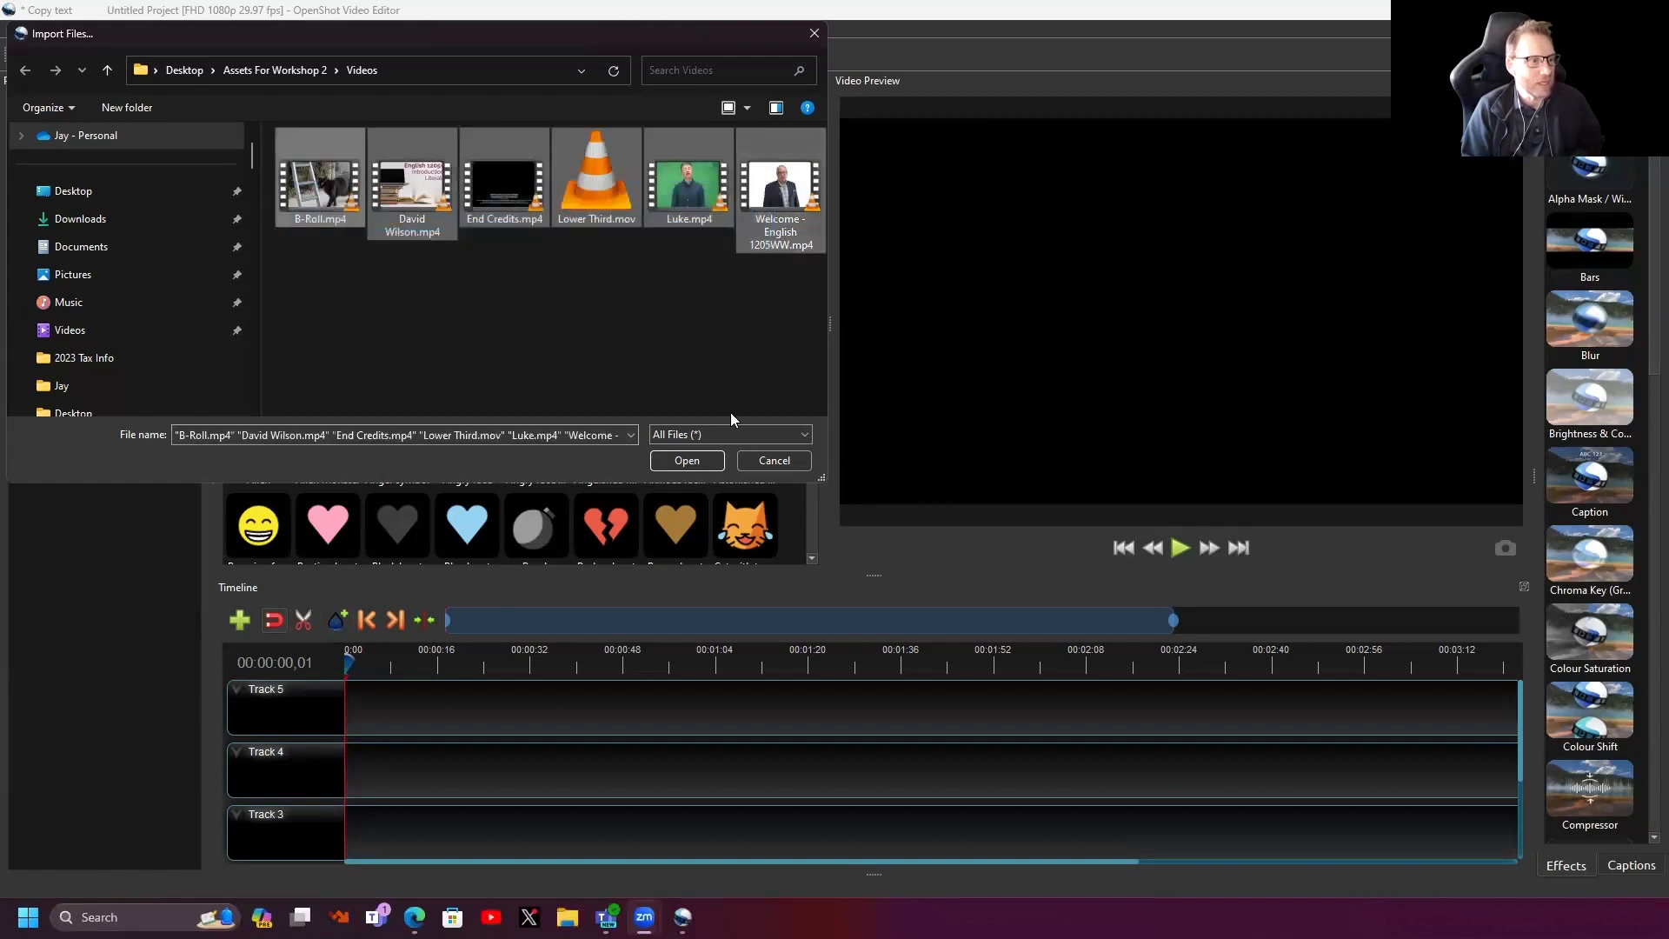
{"action": "left_click", "coordinate": [684, 462]}
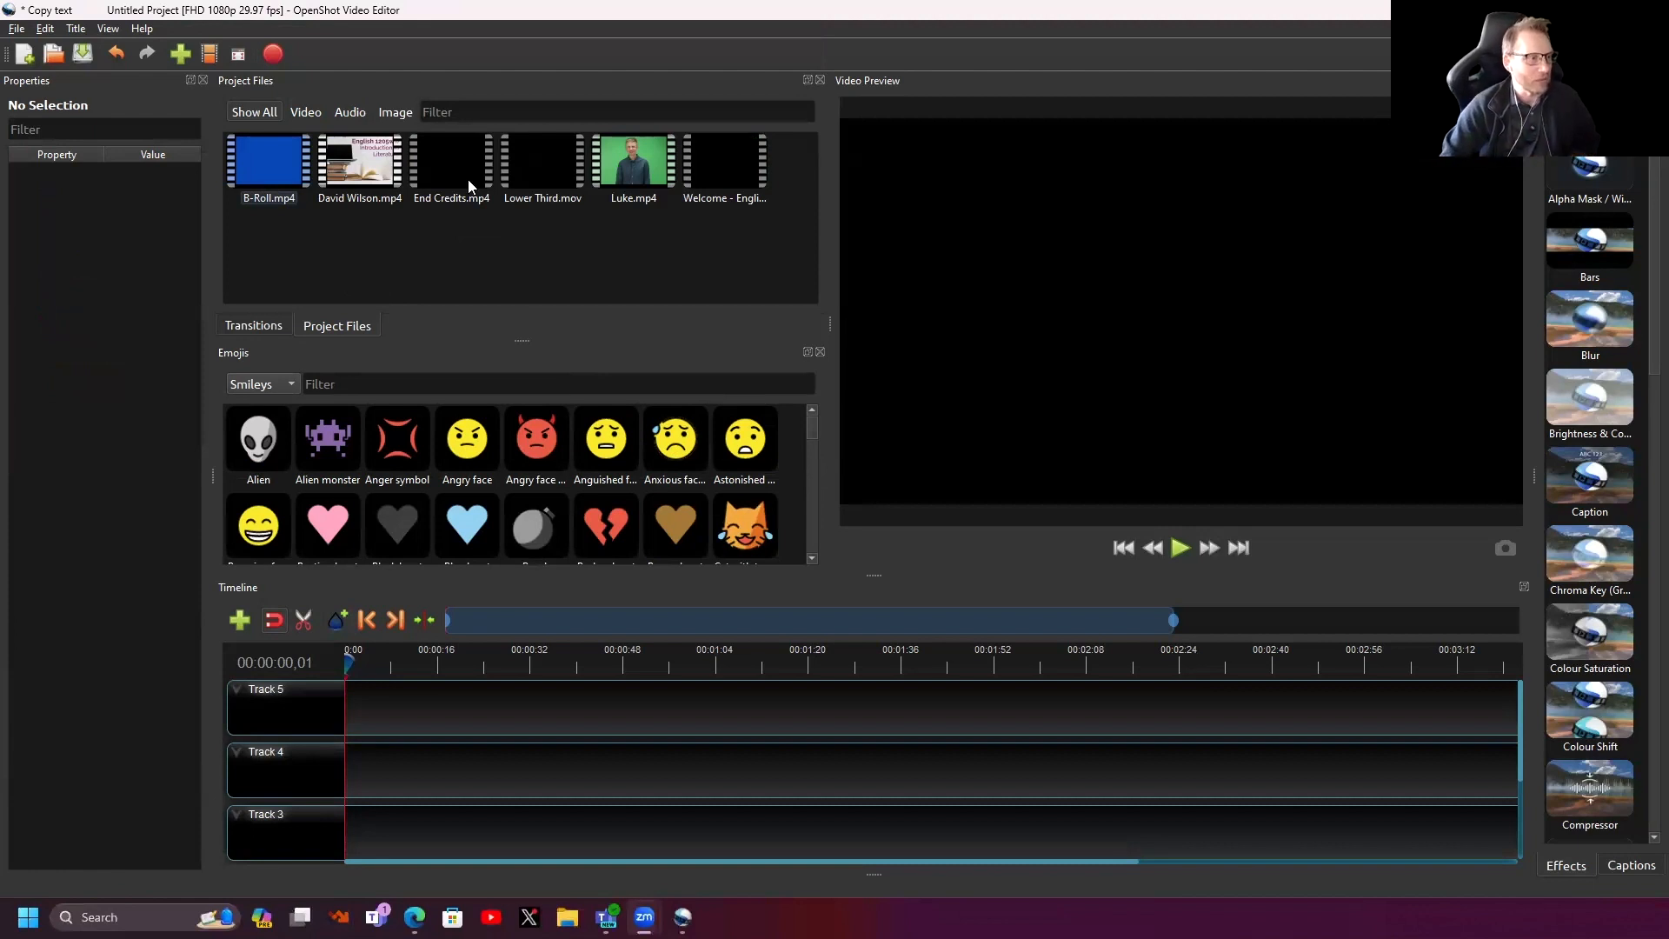
- Open the Import Files dialog once more and cancel it
{"action": "right_click", "coordinate": [431, 264]}
{"action": "left_click", "coordinate": [470, 276]}
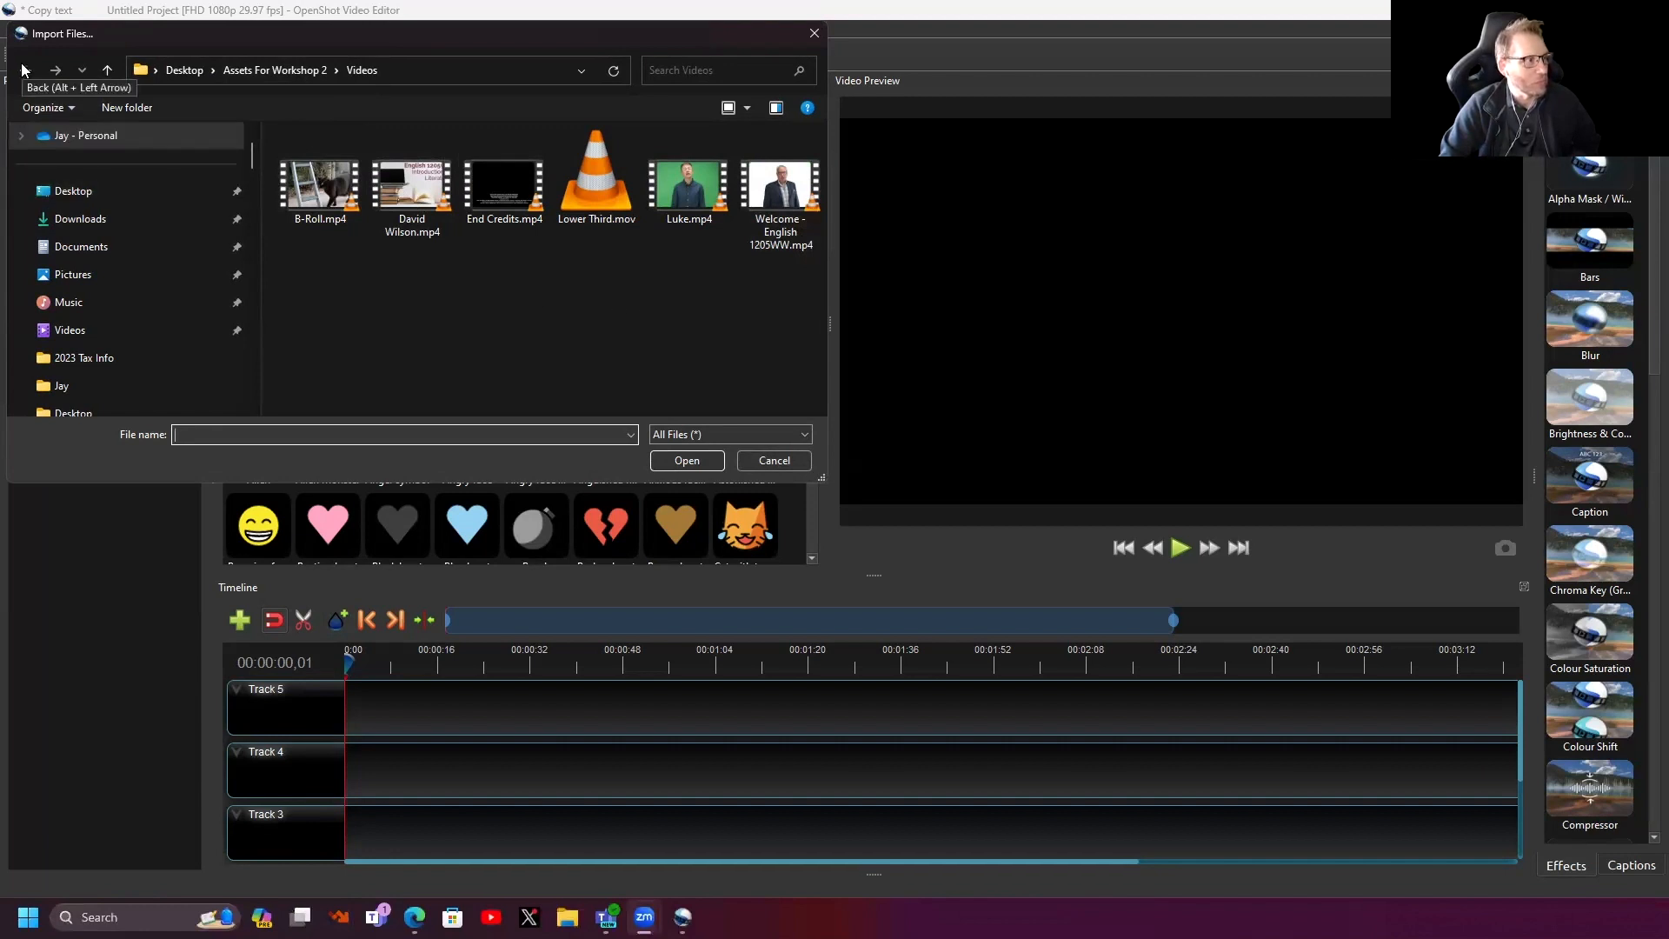
{"action": "left_click", "coordinate": [774, 461]}
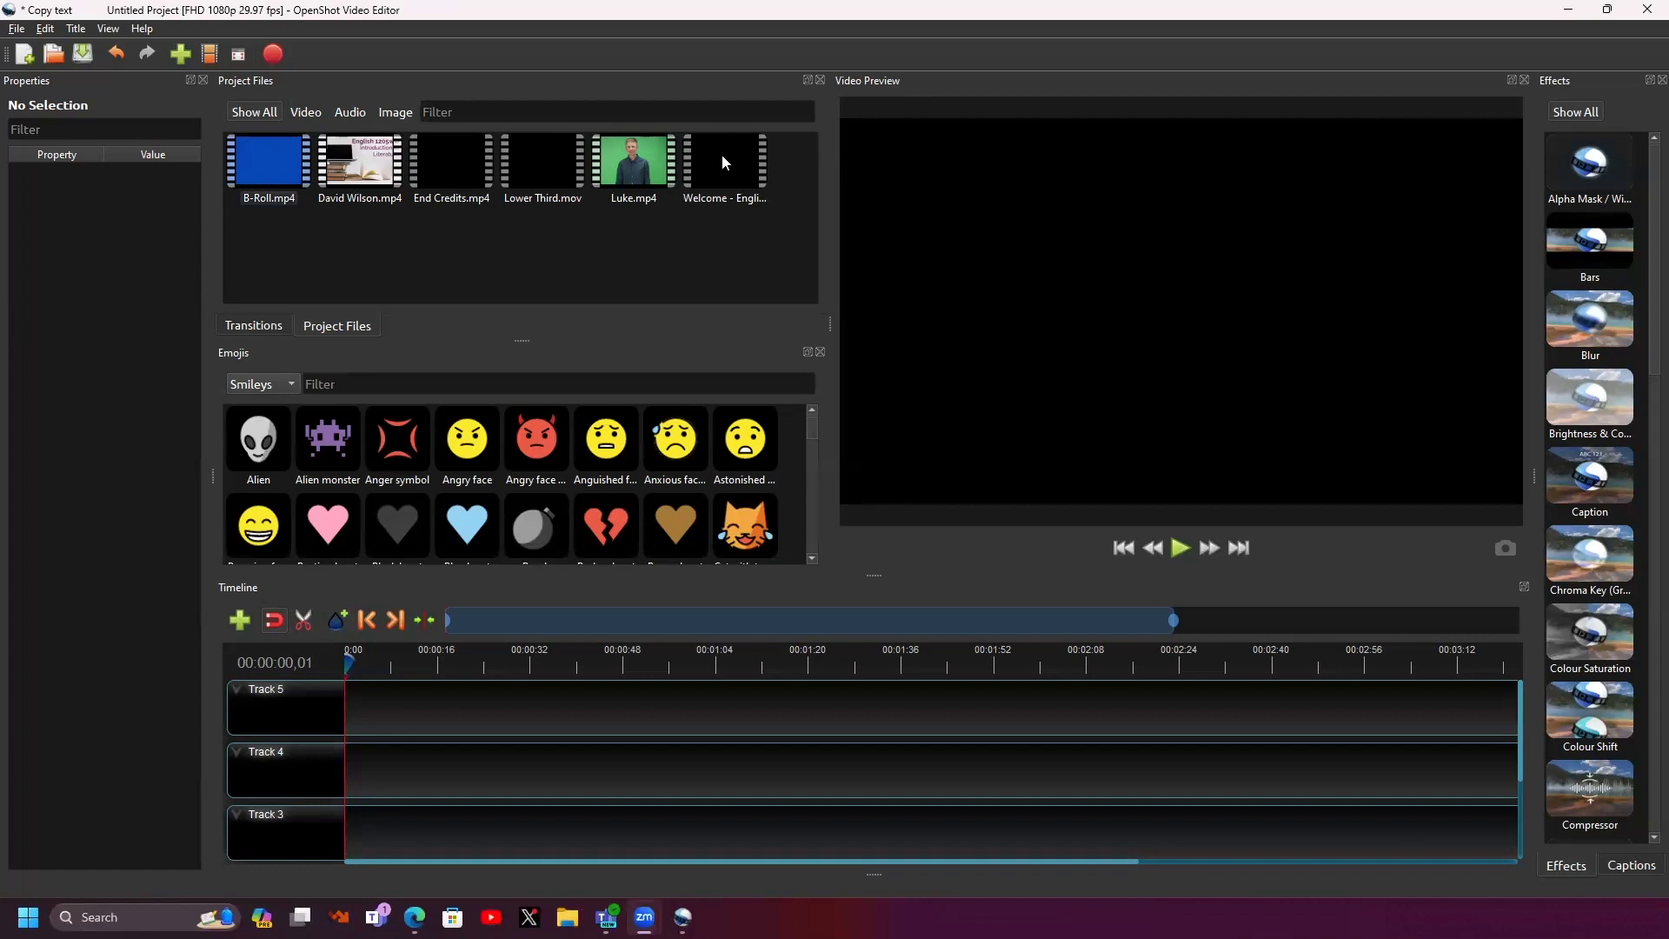
- Drop Welcome - English 1205WW.mp4 onto Track 5 at 0:00 and pause its preview
{"action": "left_click_drag", "start_coordinate": [721, 163], "coordinate": [370, 700]}
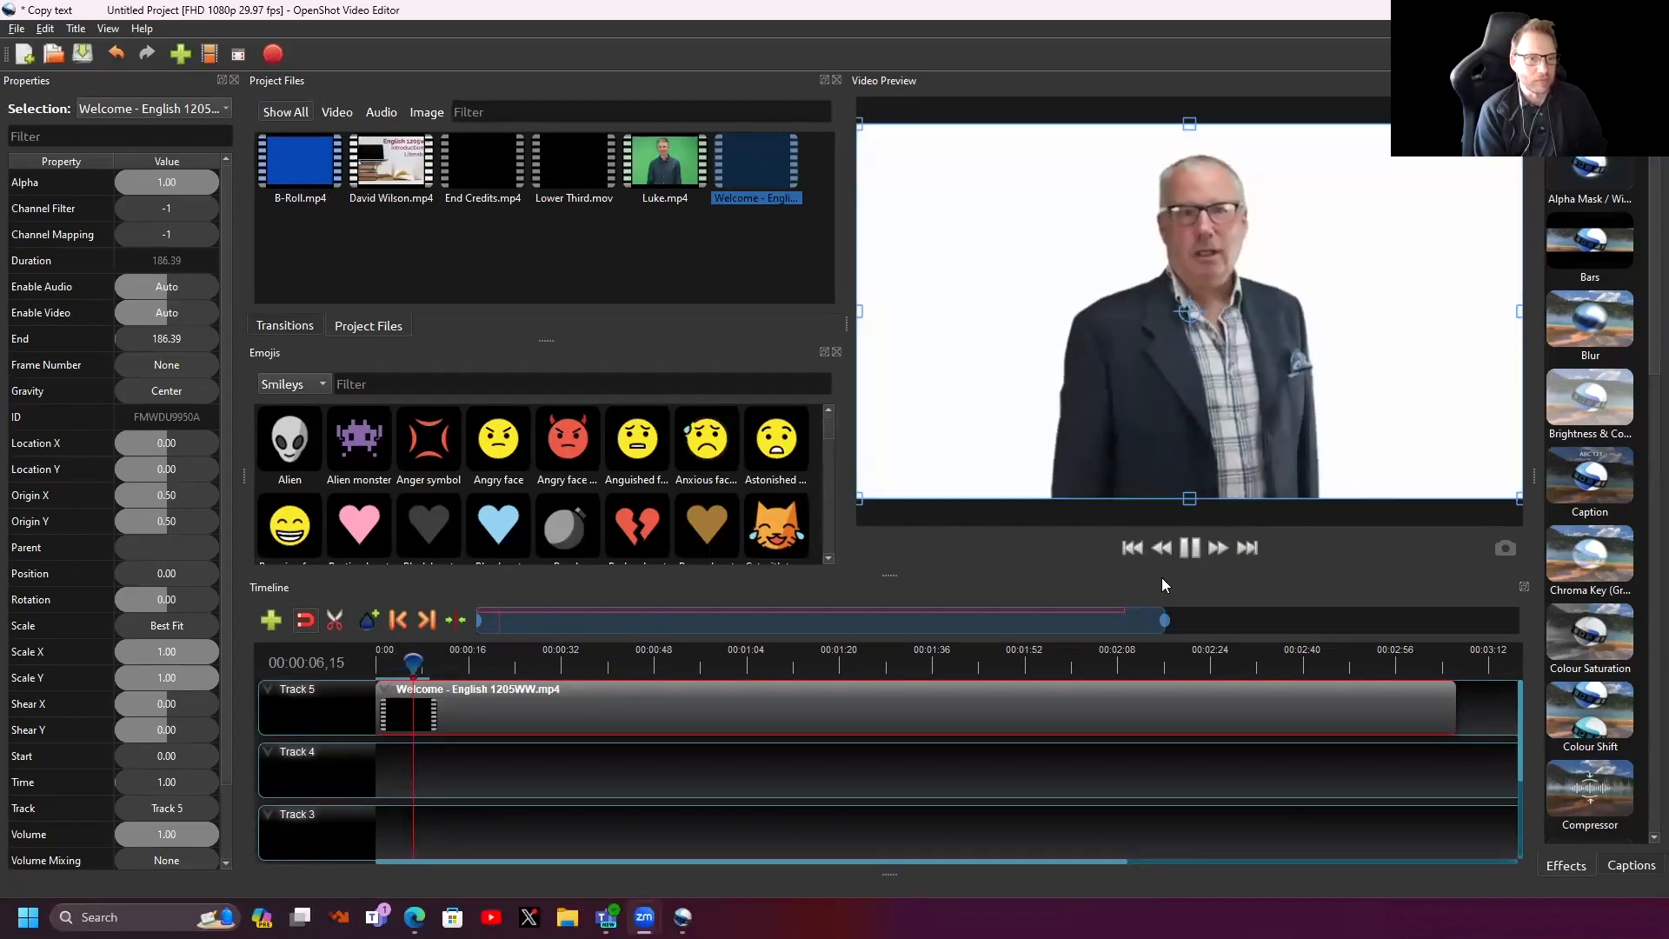
{"action": "key", "text": "space"}
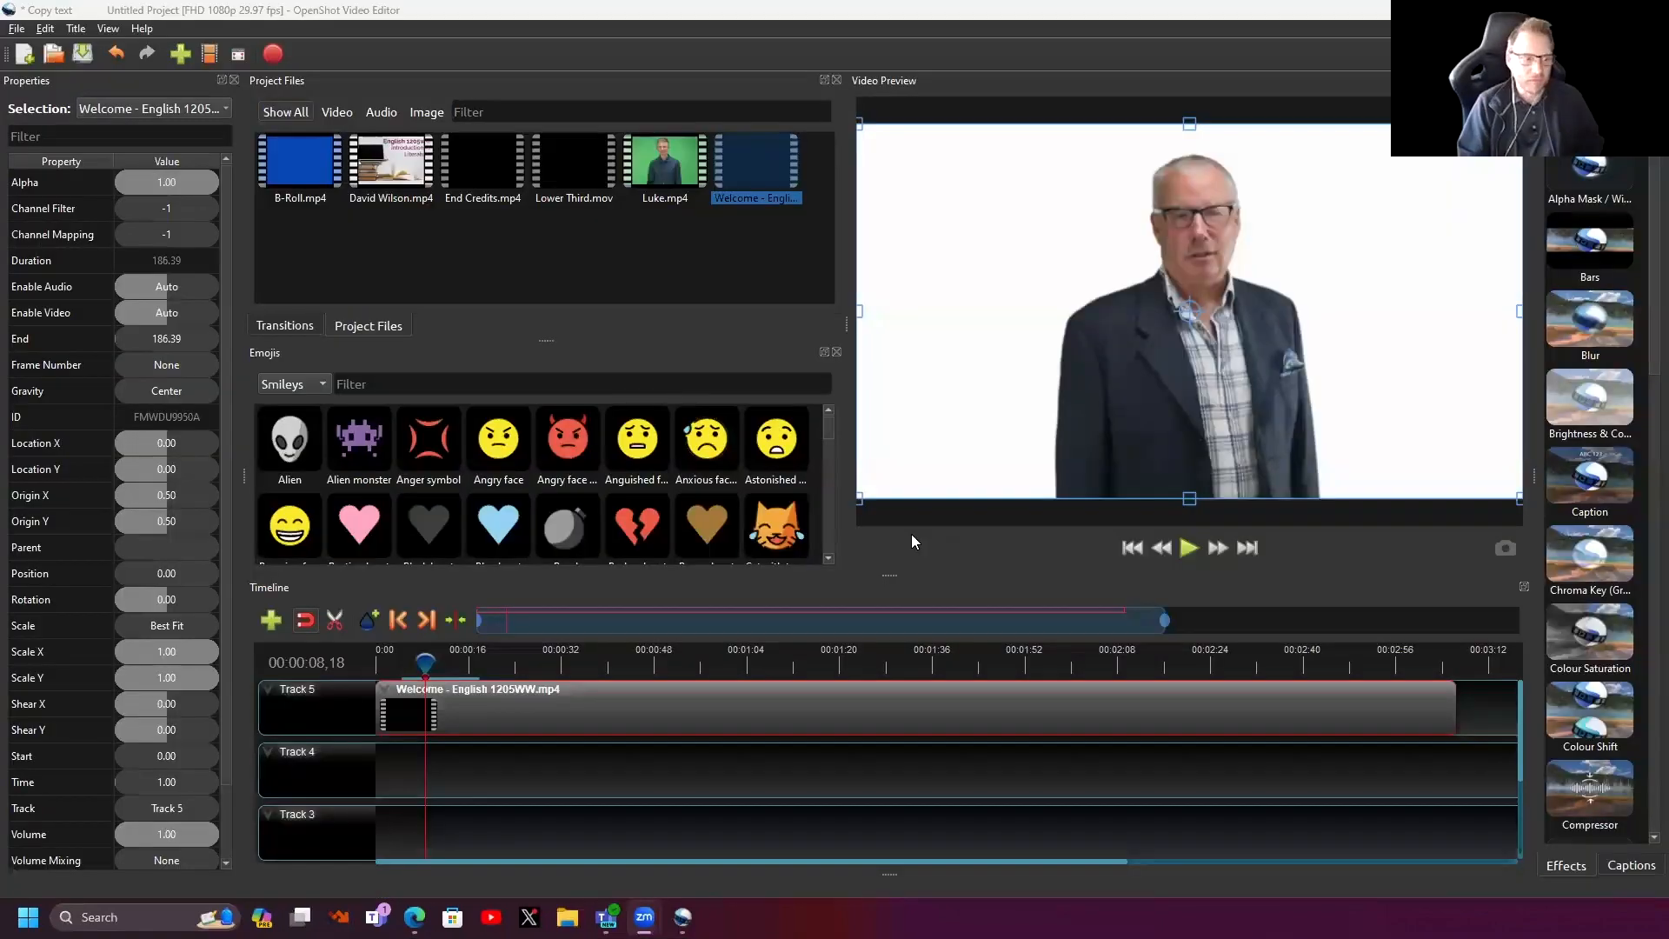
- Rewind and play the timeline, then delete the Welcome clip from Track 5
{"action": "left_click_drag", "start_coordinate": [420, 670], "coordinate": [380, 666]}
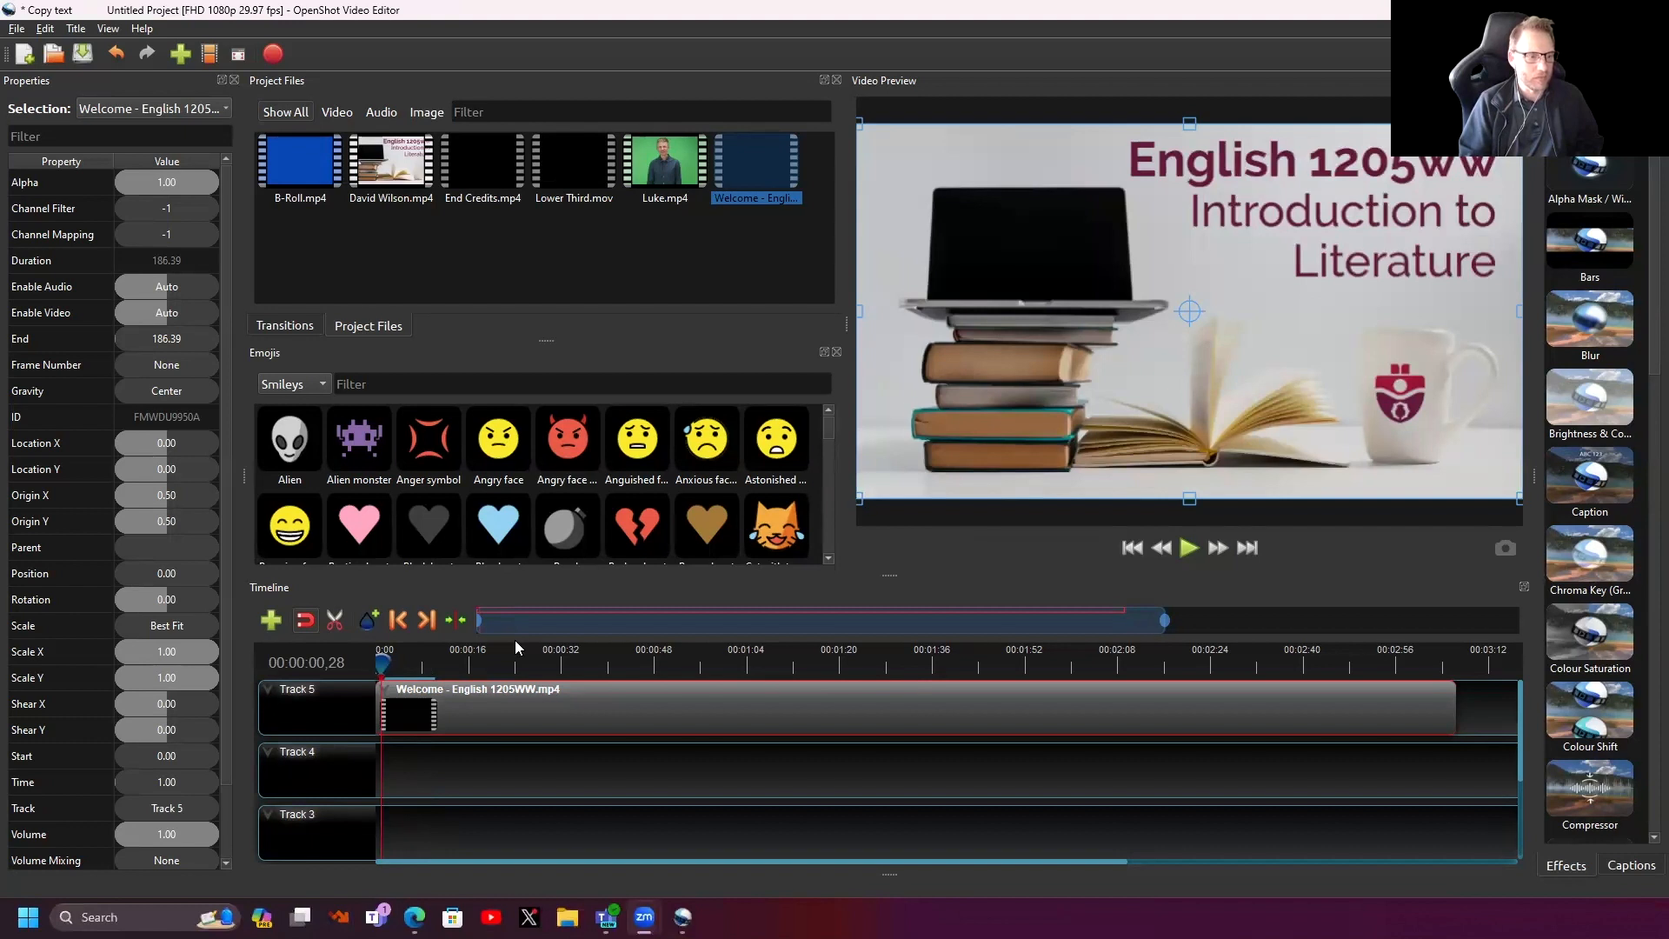
{"action": "left_click", "coordinate": [1188, 548]}
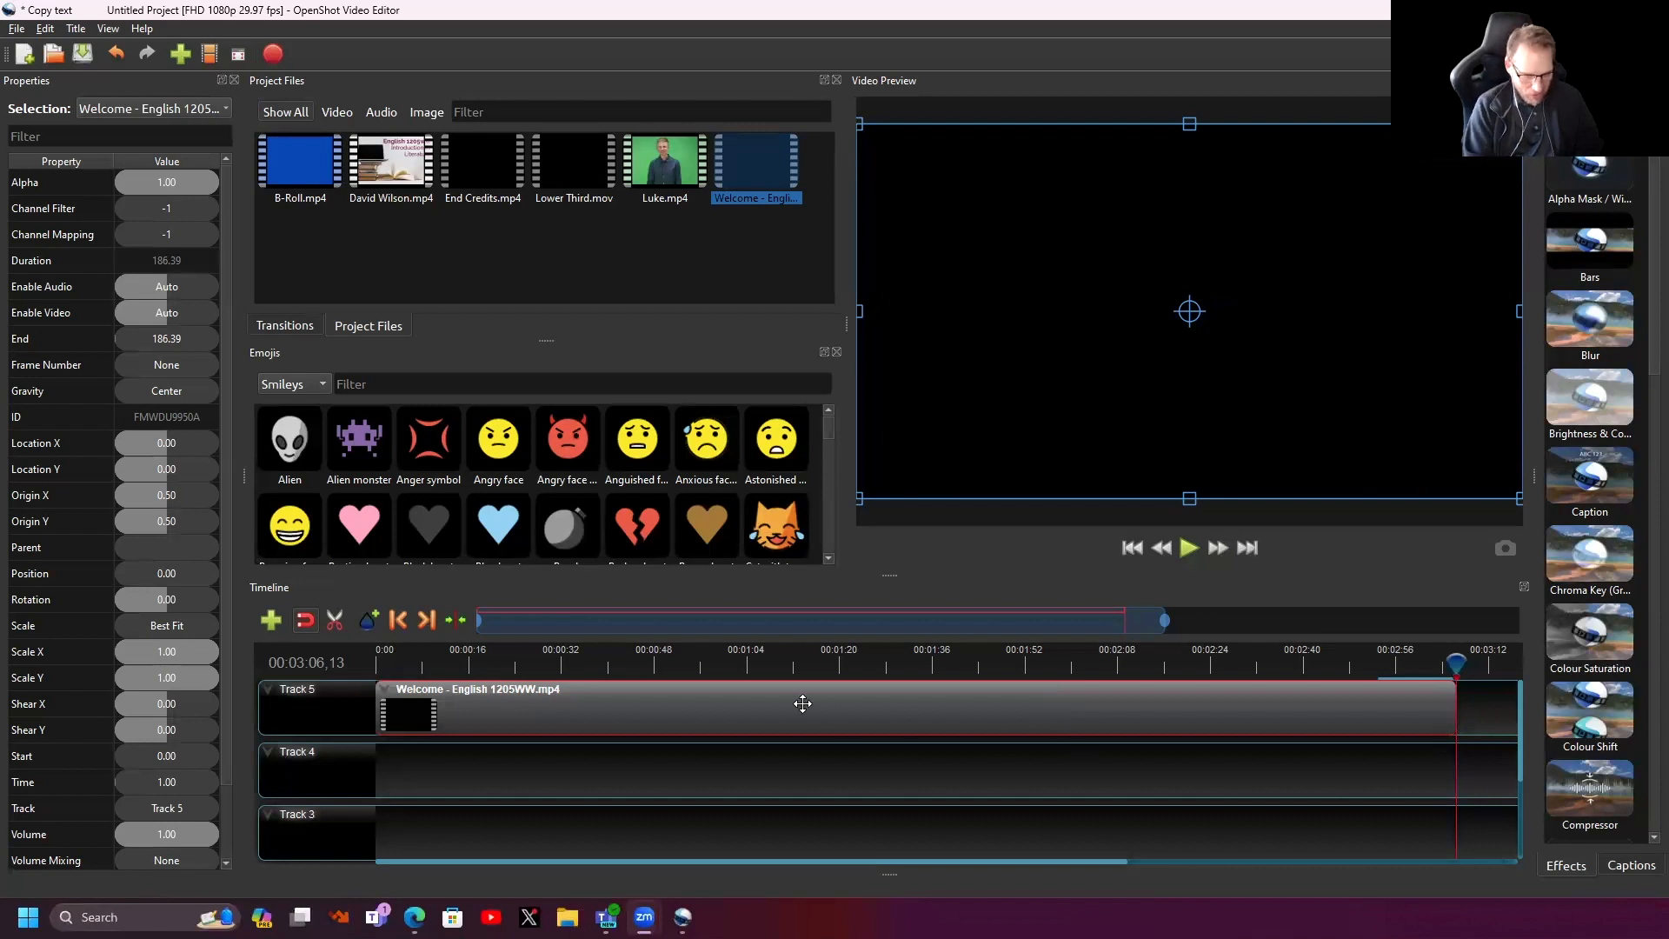
{"action": "key", "text": "Delete"}
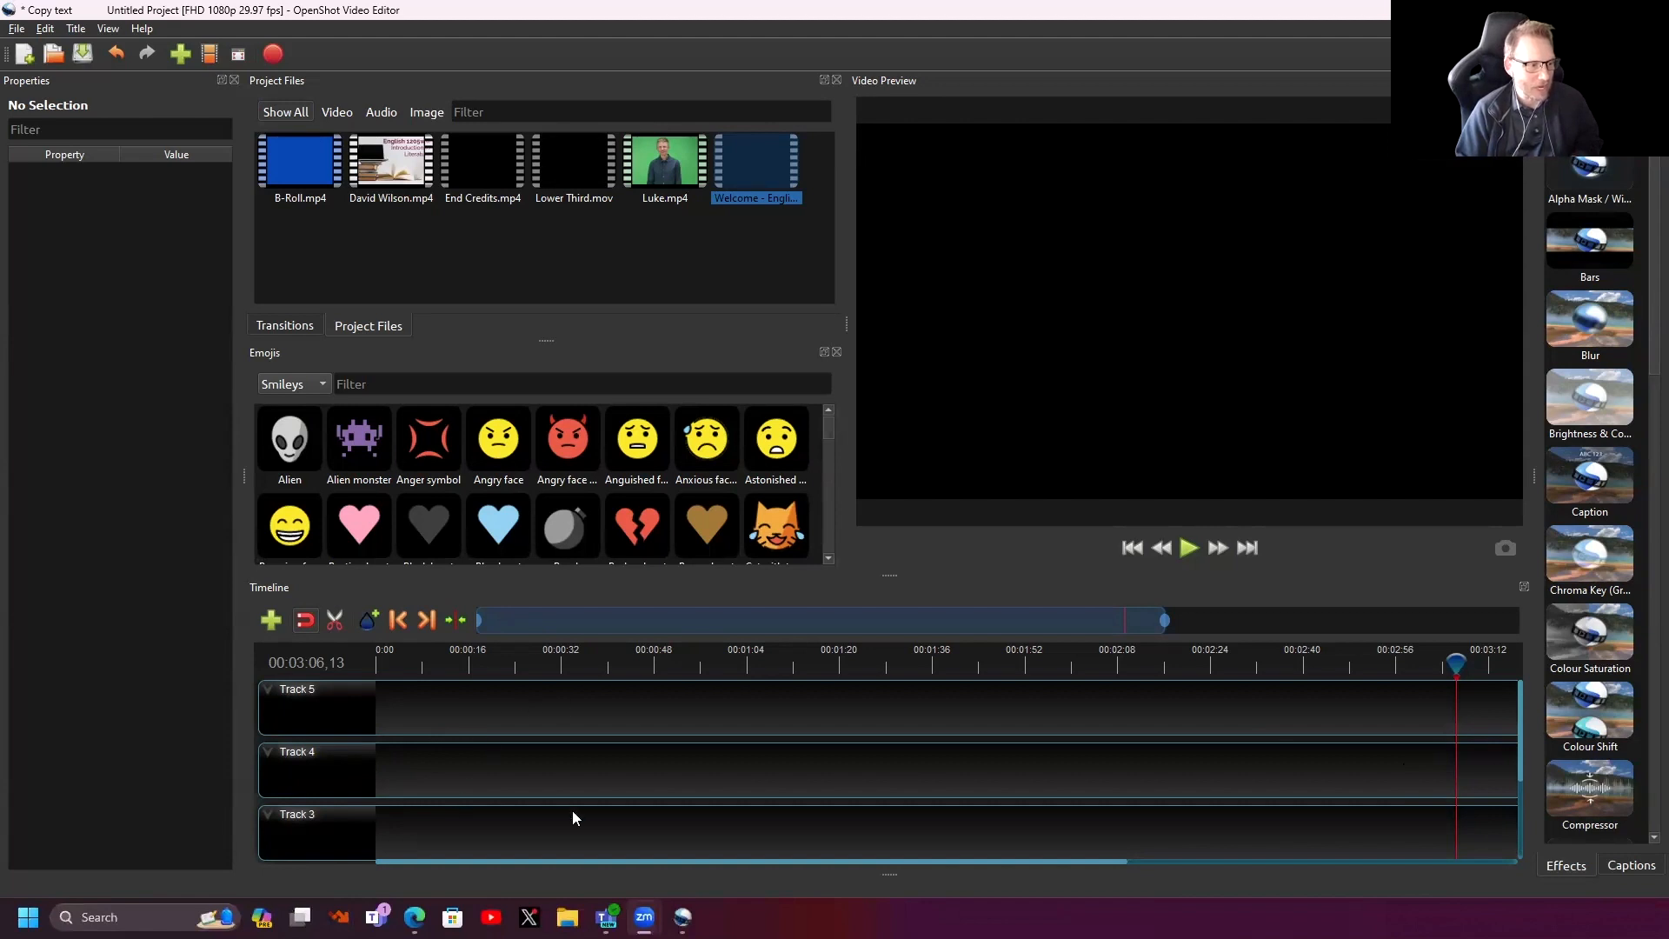
- Rename Tracks 3, 4 and 5 to 'video', 'images' and 'lower third'
{"action": "right_click", "coordinate": [303, 817]}
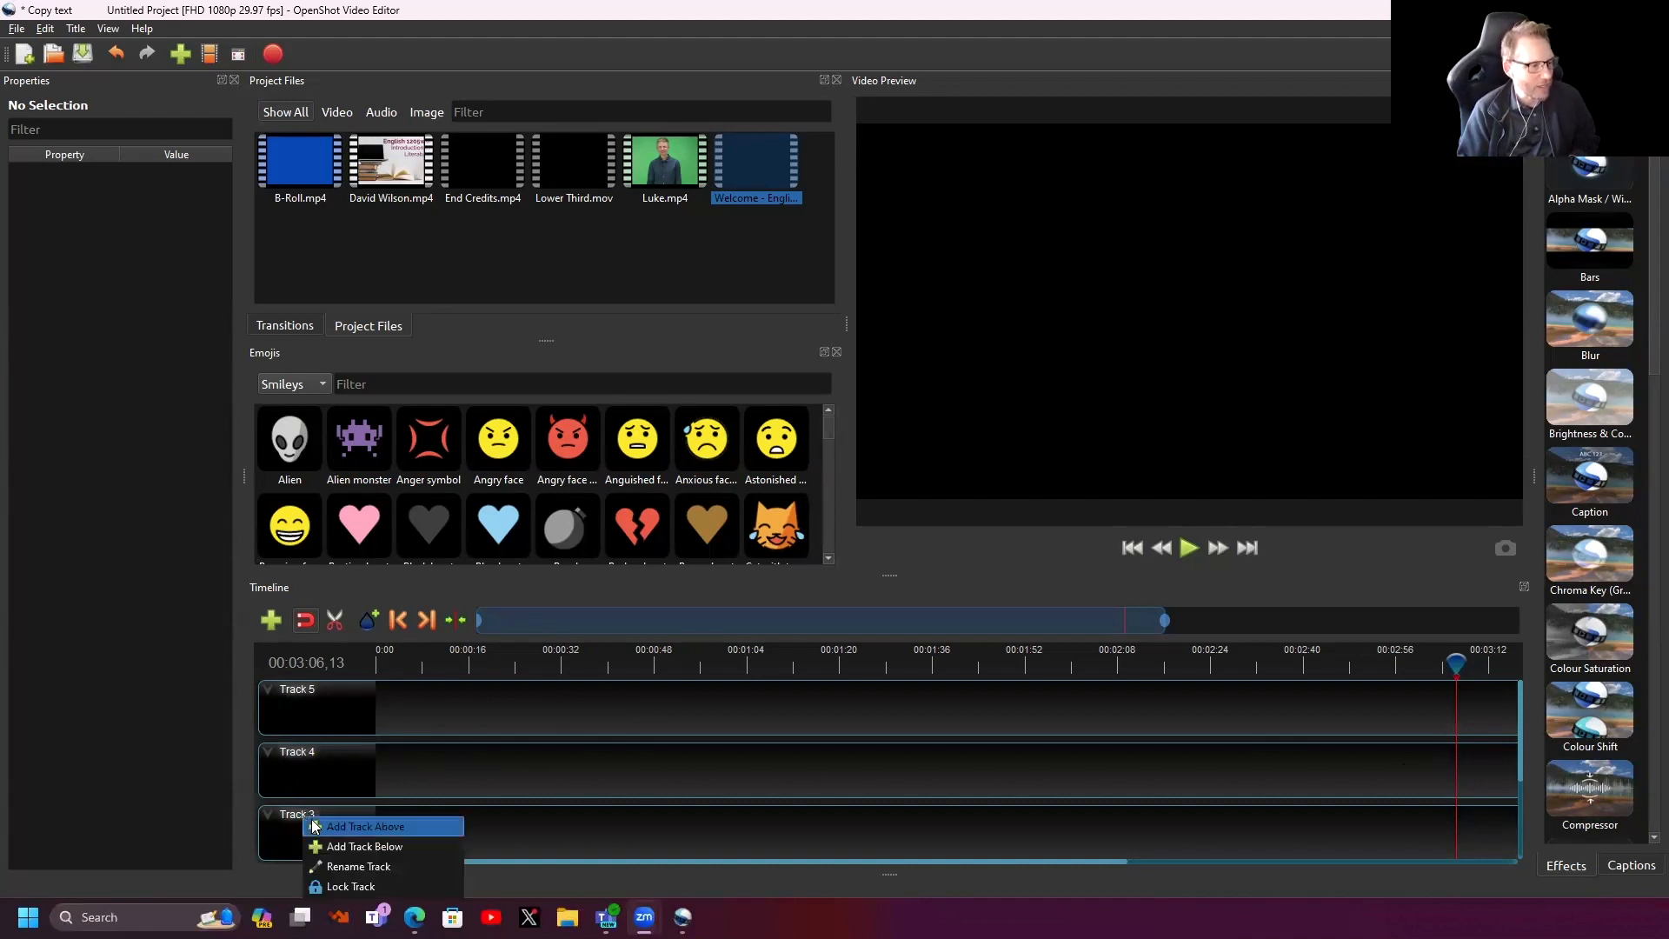
{"action": "left_click", "coordinate": [347, 867]}
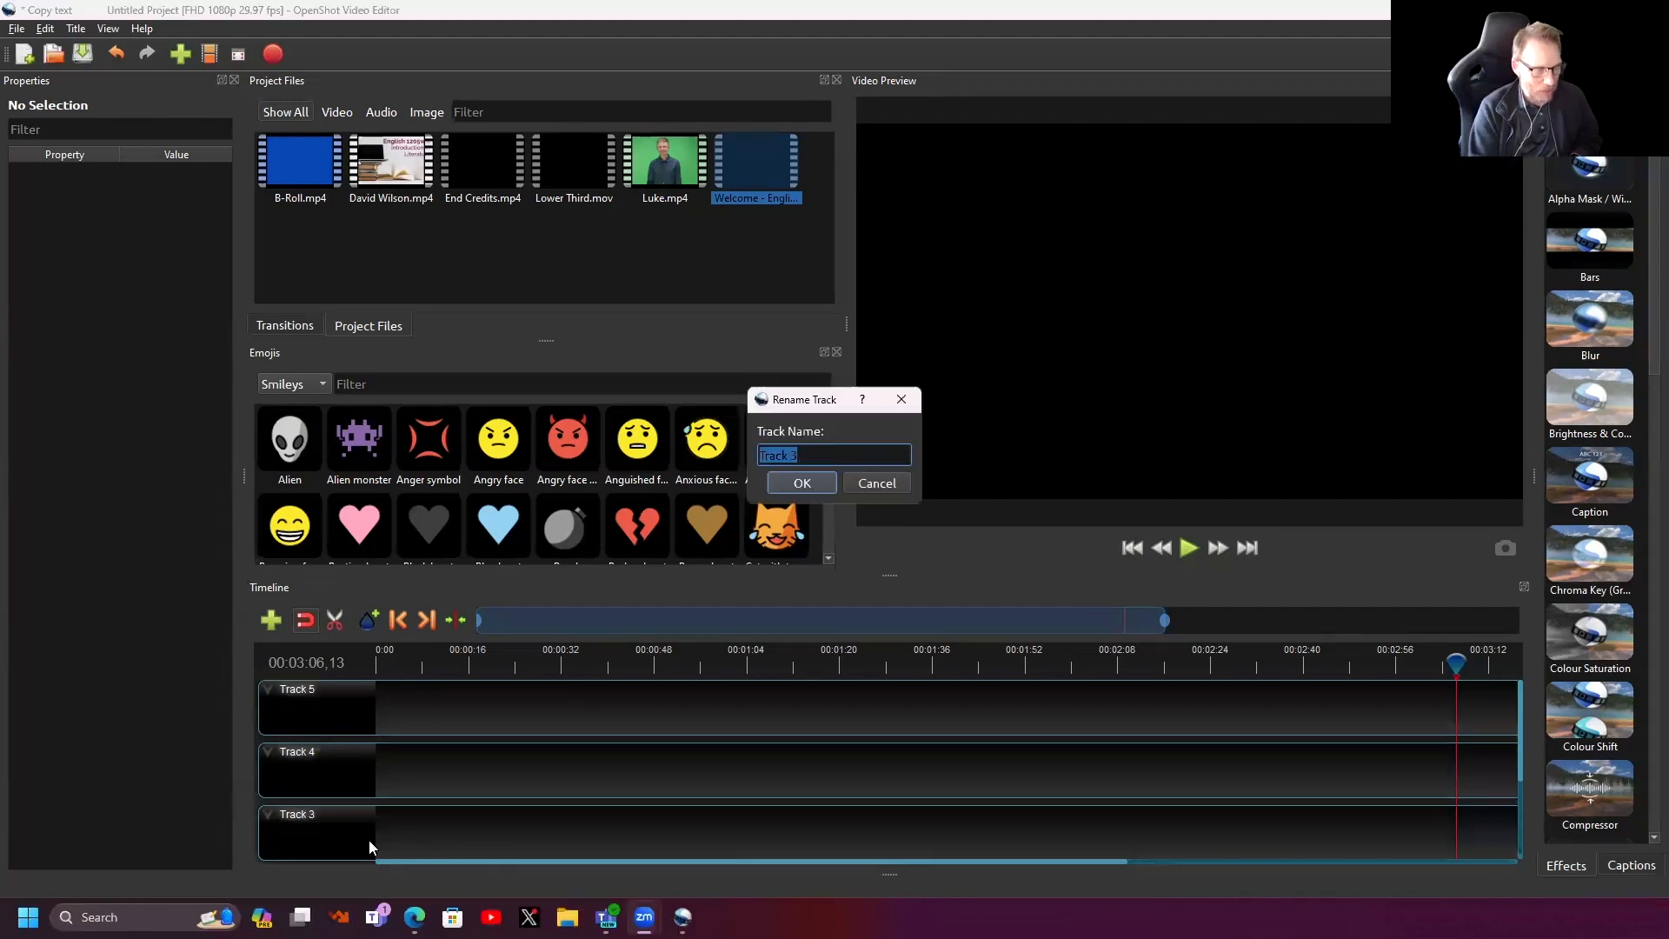
{"action": "type", "text": "video"}
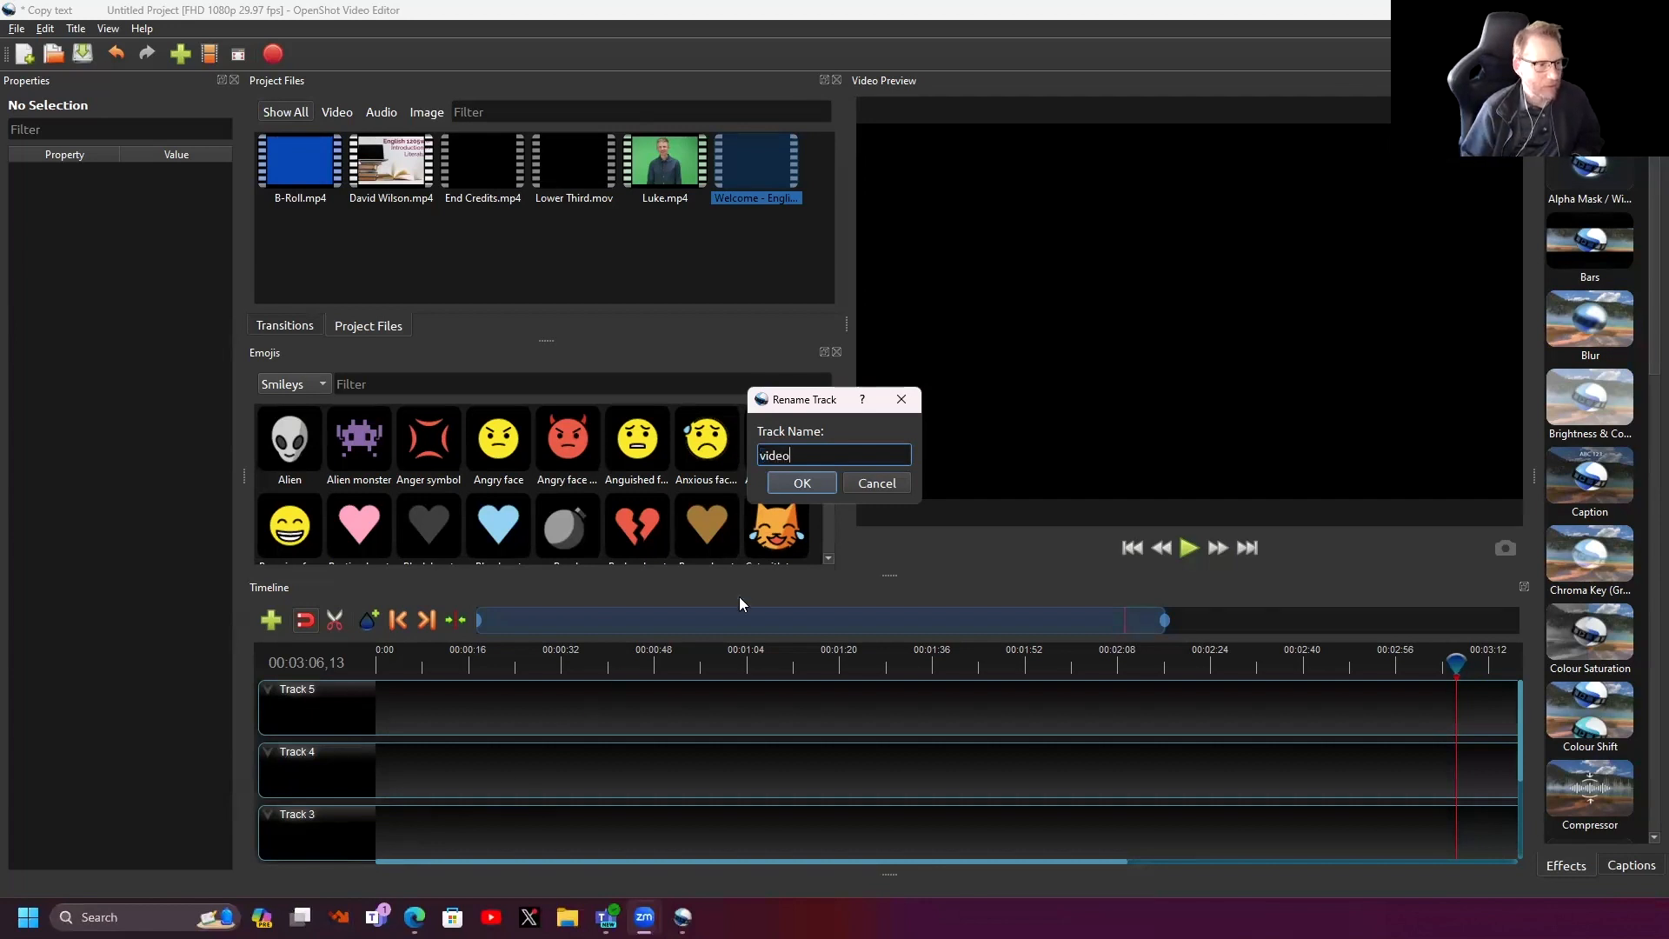
{"action": "left_click", "coordinate": [832, 483]}
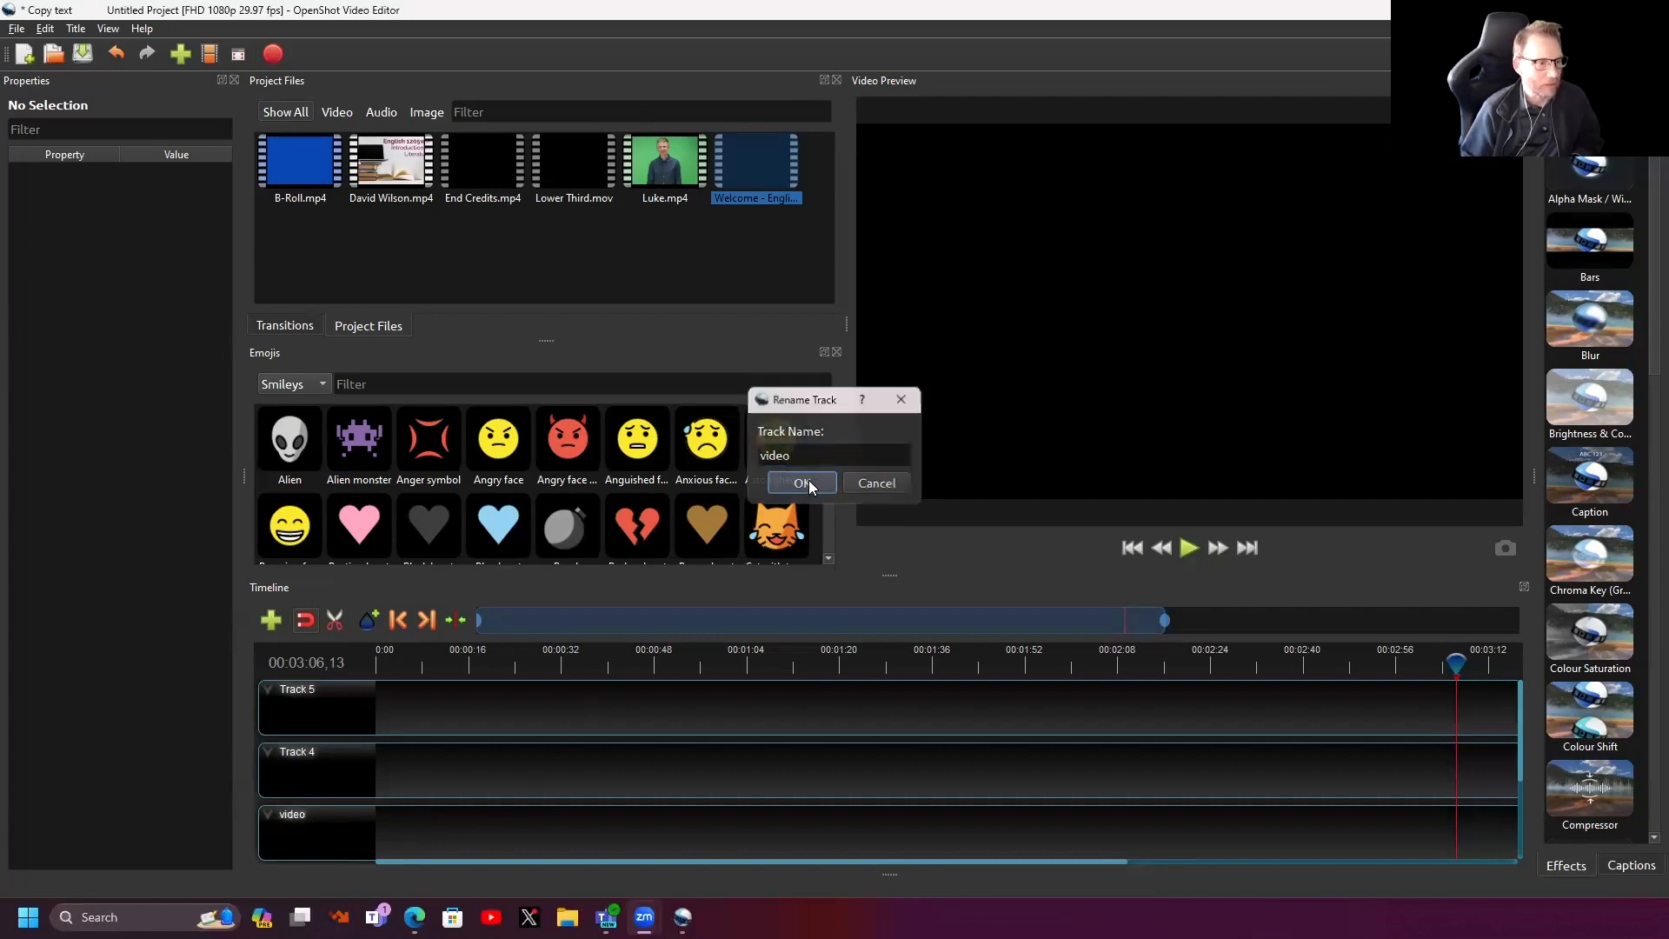
{"action": "right_click", "coordinate": [328, 766]}
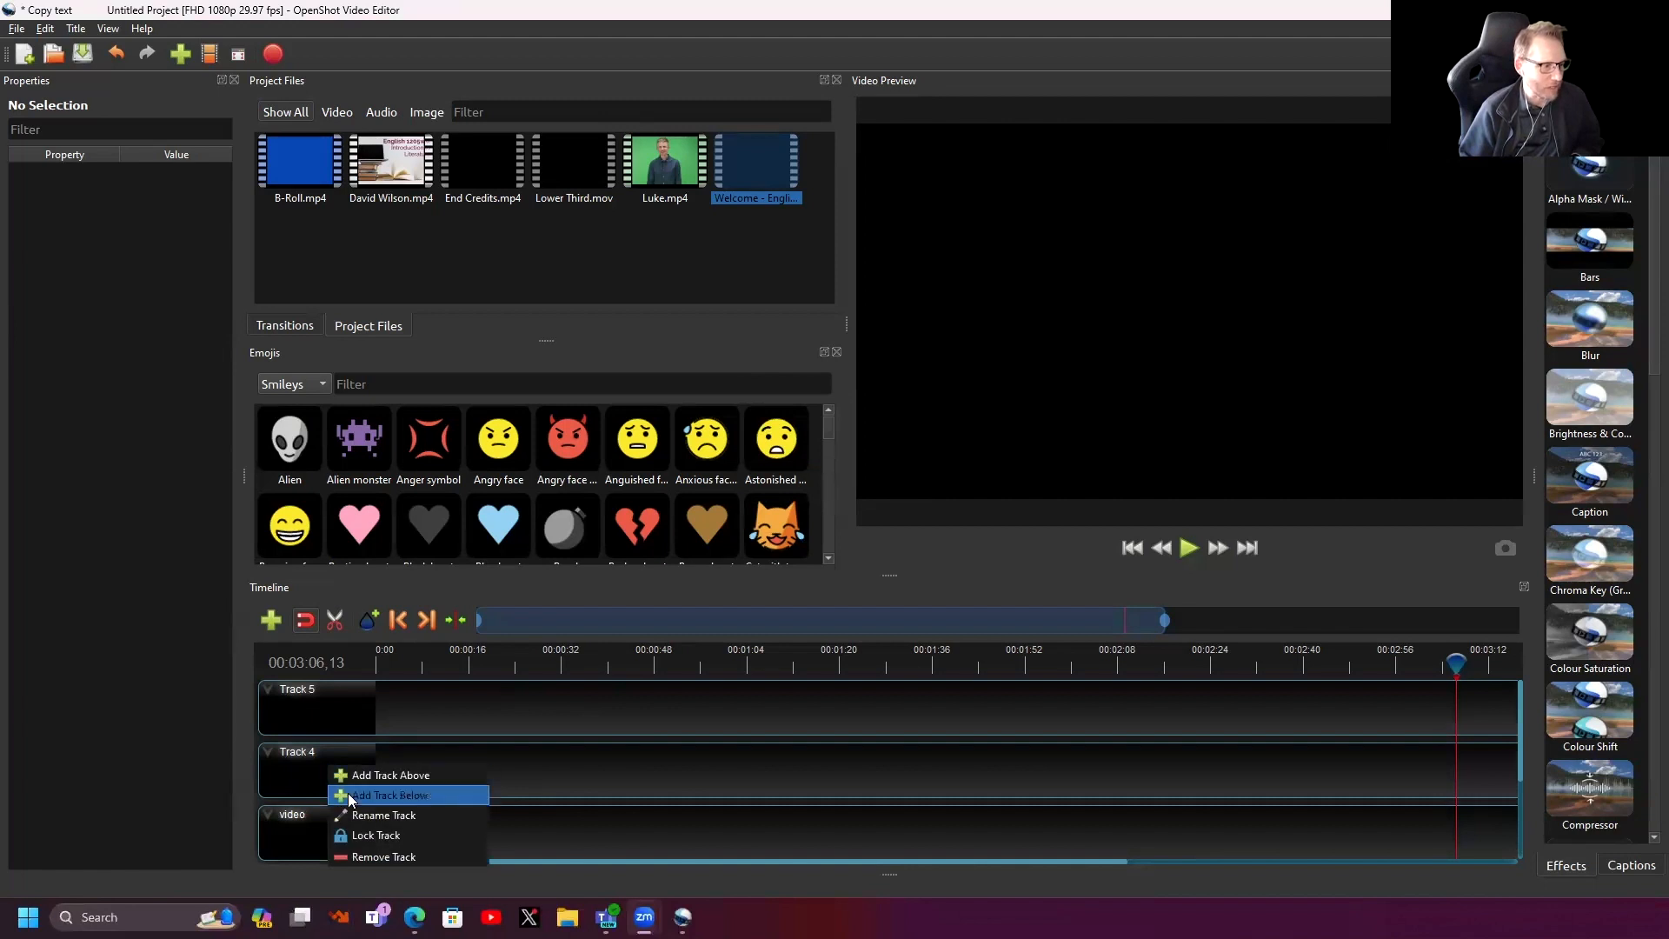
{"action": "left_click", "coordinate": [357, 817]}
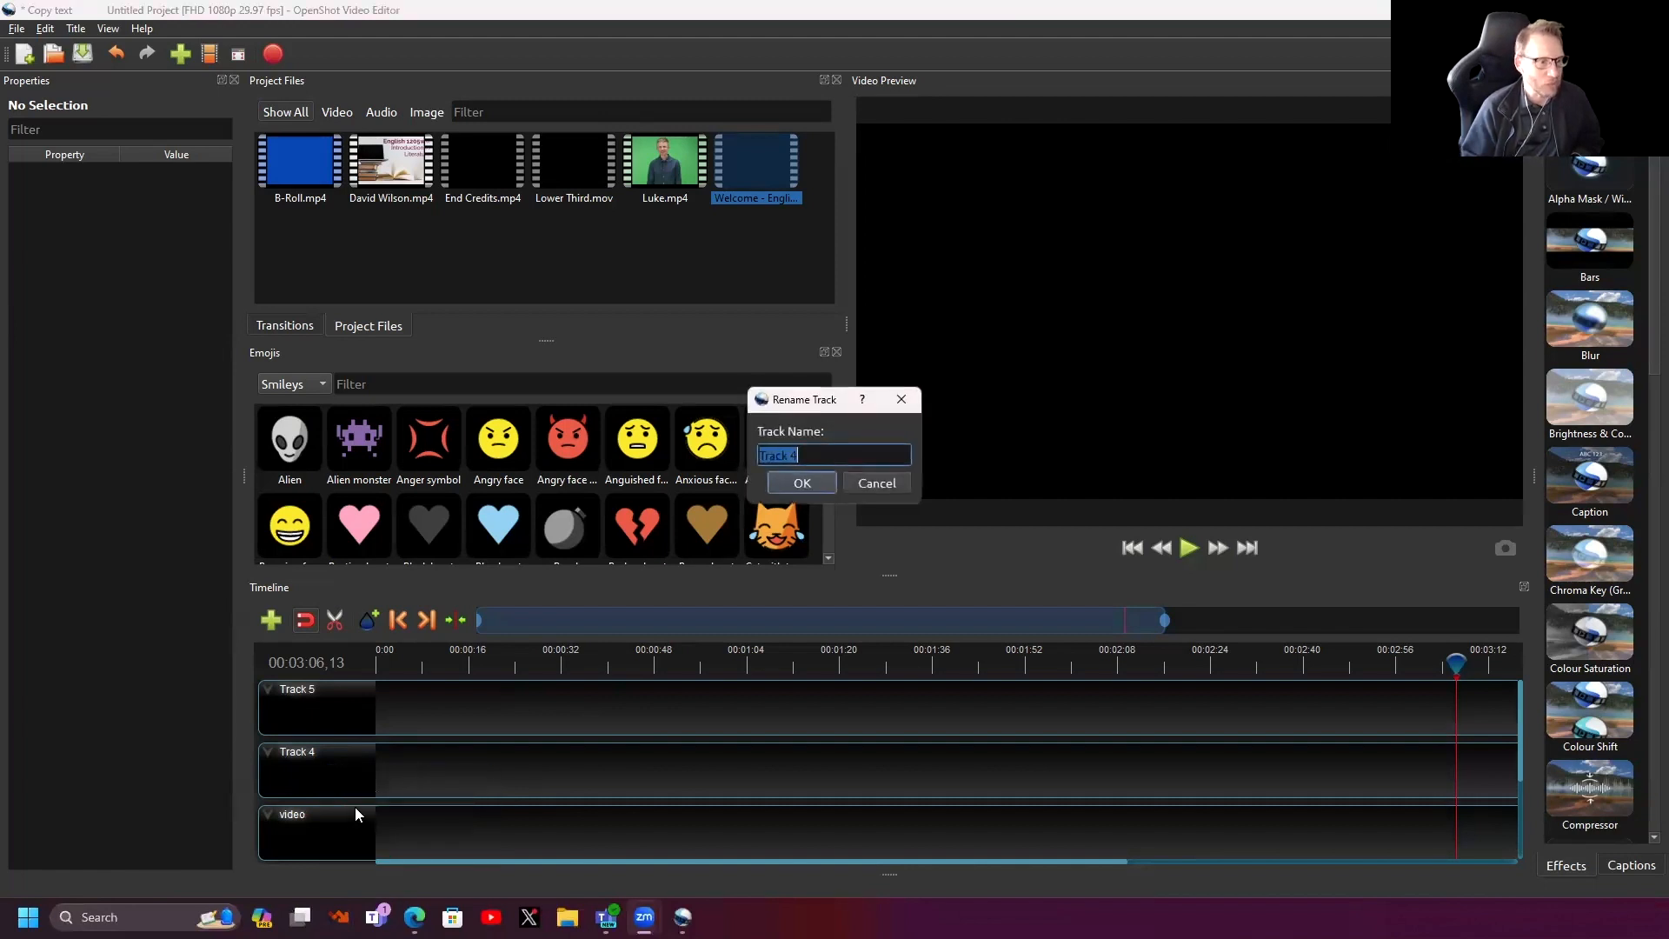
{"action": "type", "text": "im"}
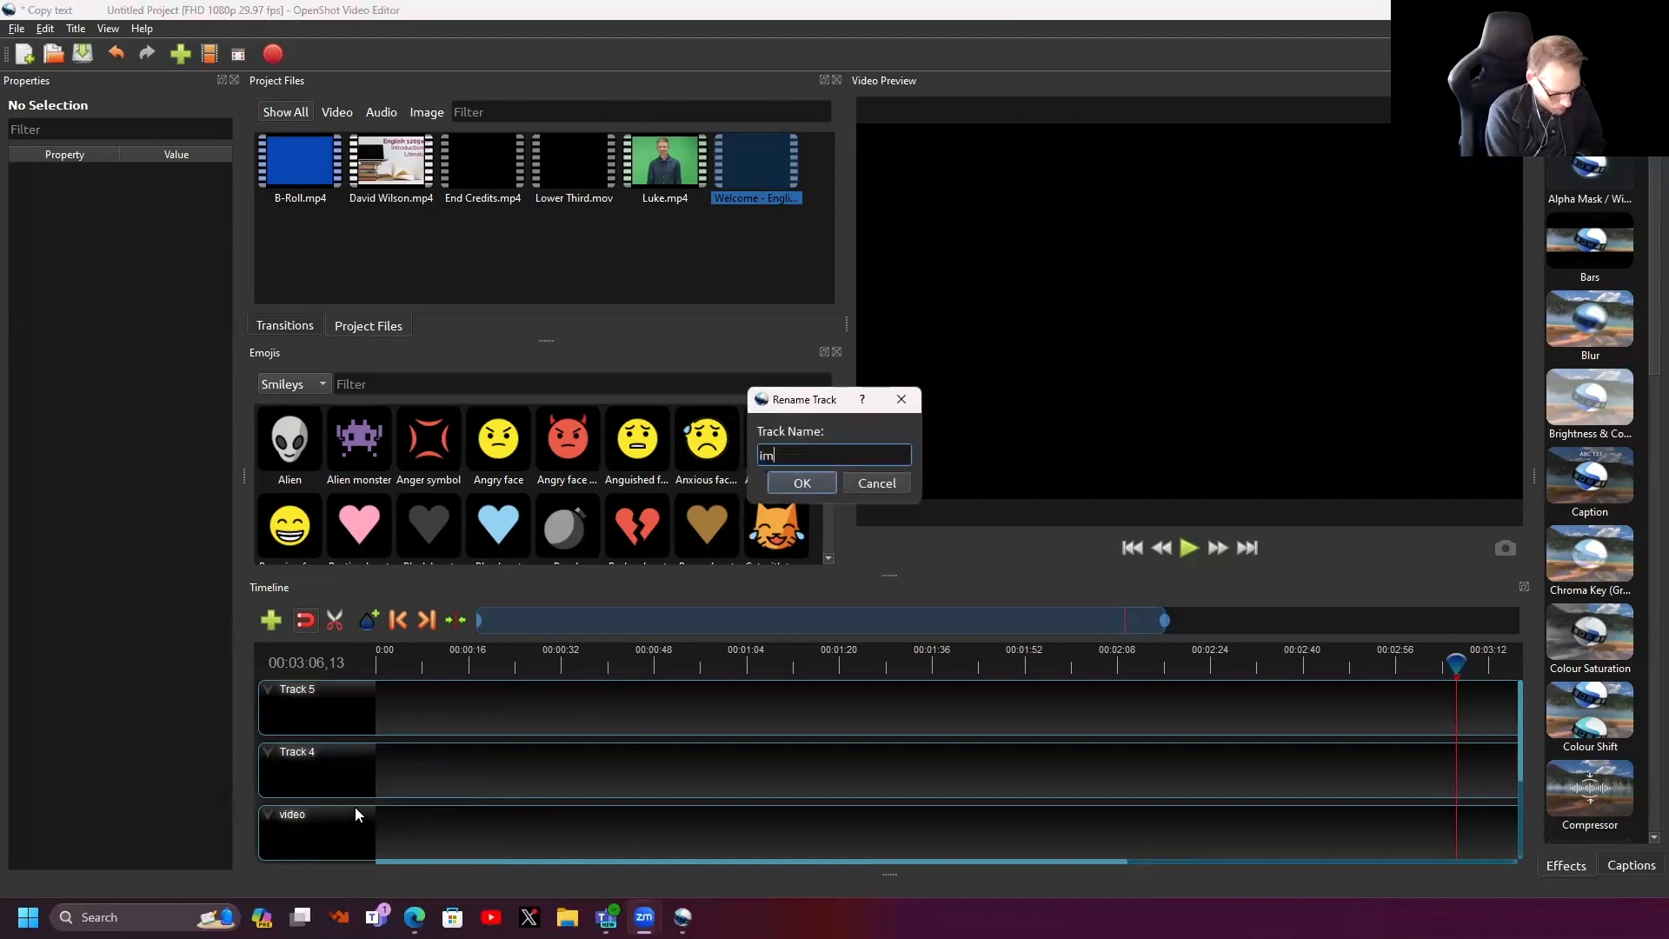
{"action": "type", "text": "ages"}
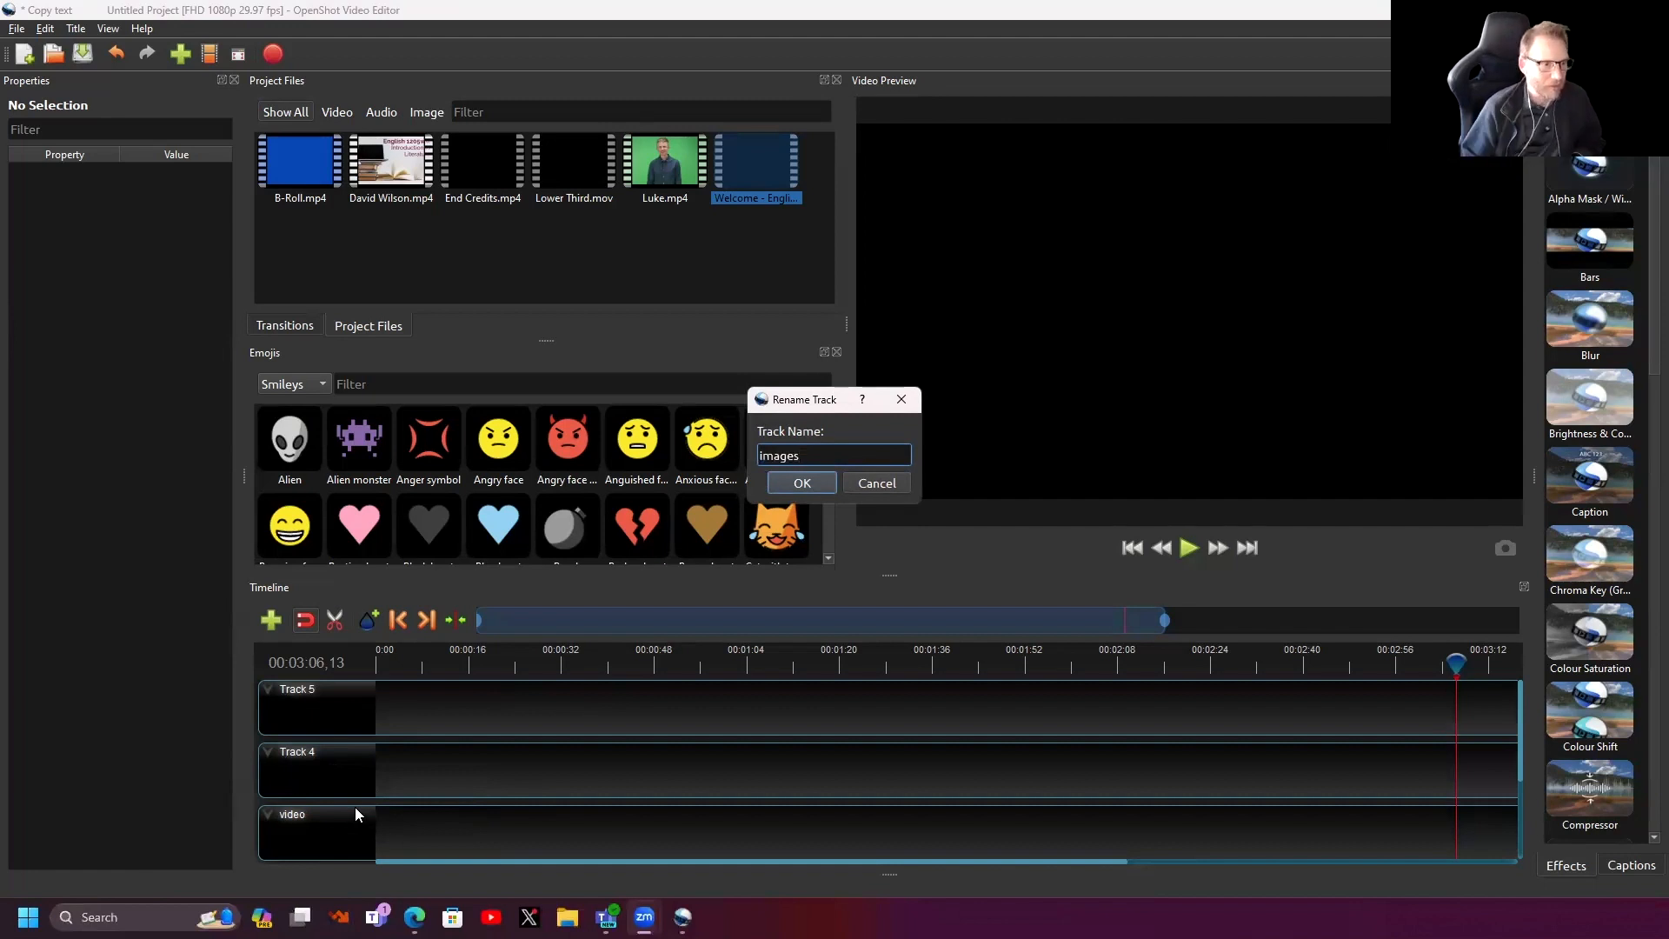
{"action": "left_click", "coordinate": [795, 484]}
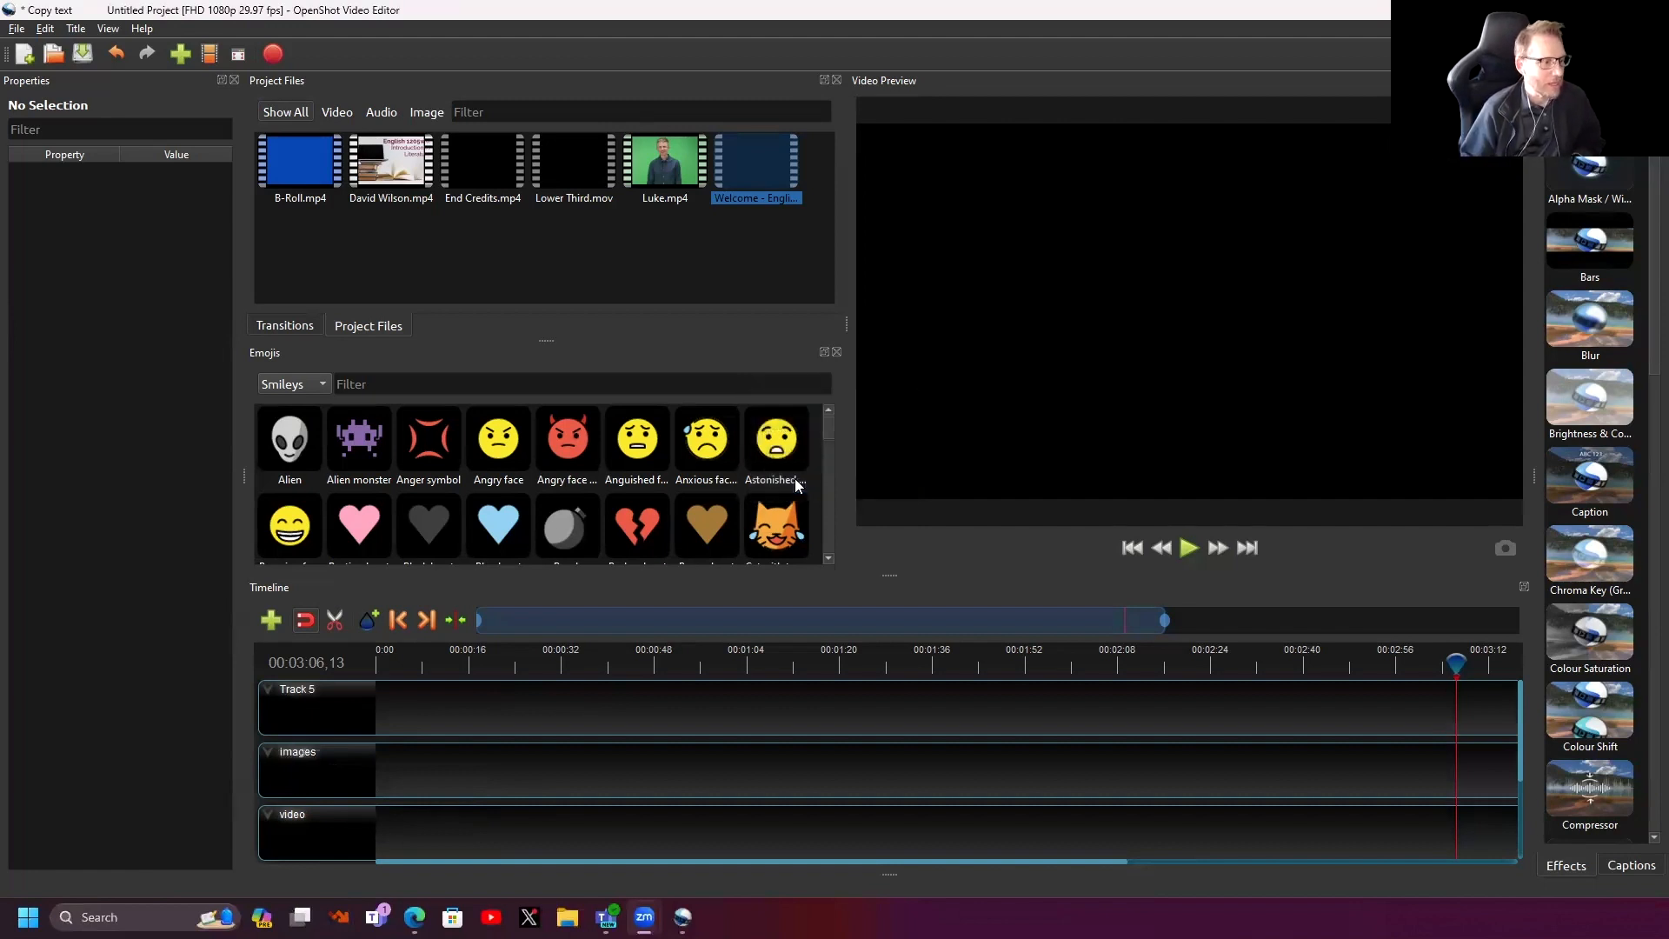
{"action": "right_click", "coordinate": [300, 701]}
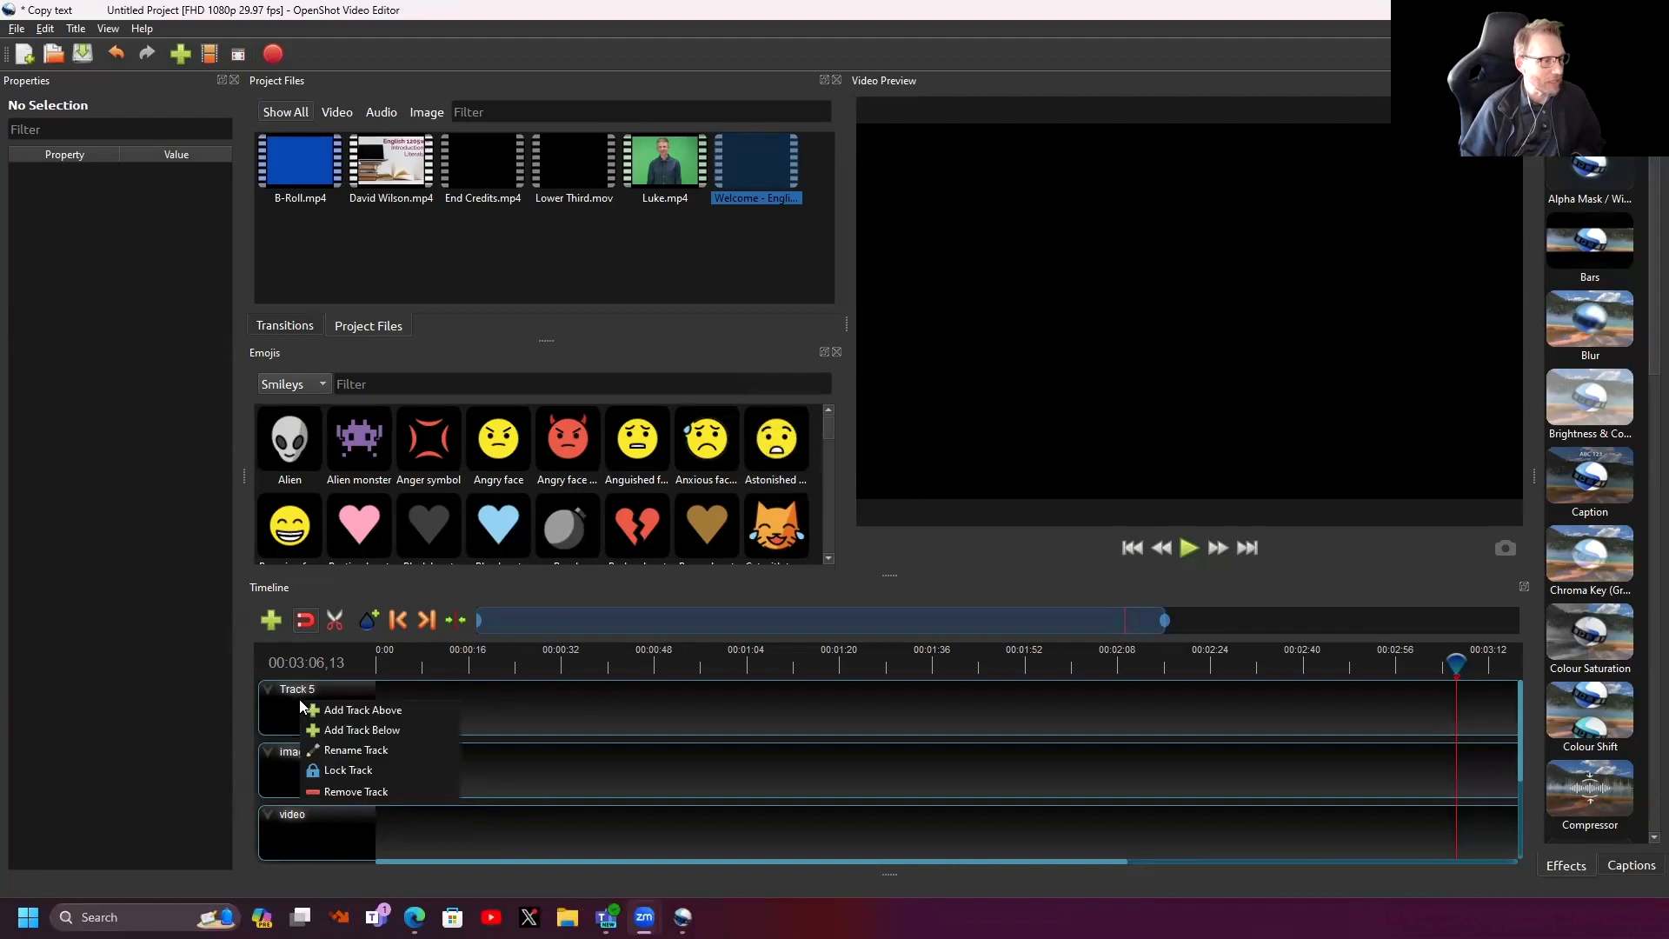
{"action": "left_click", "coordinate": [341, 750]}
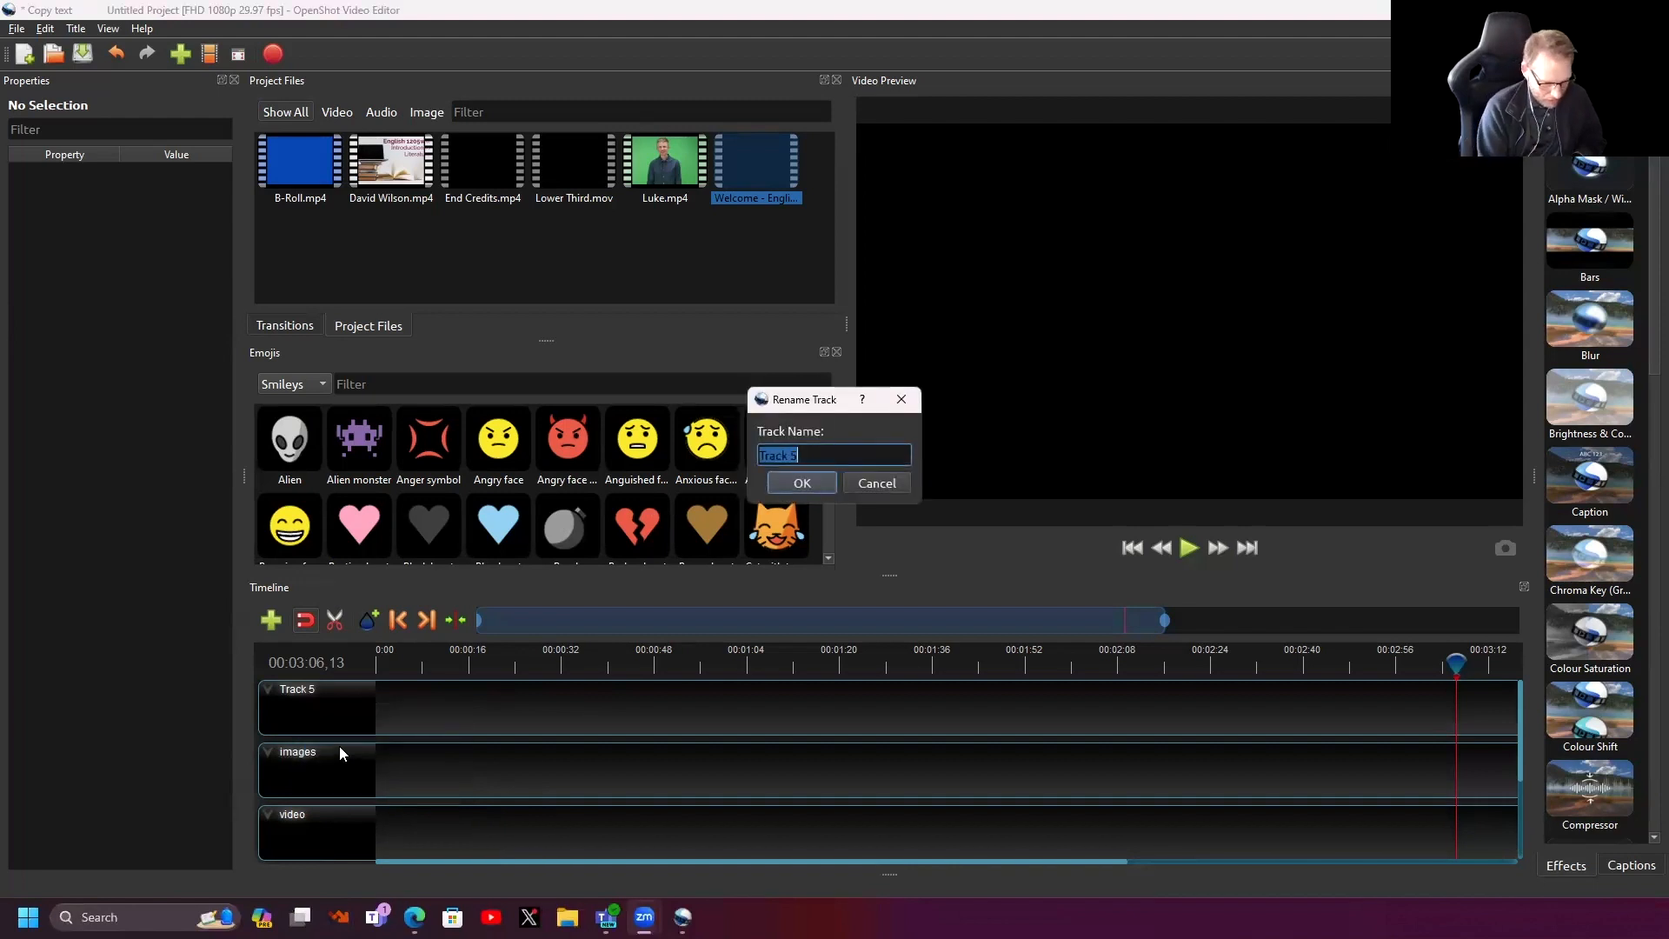
{"action": "type", "text": "lower third"}
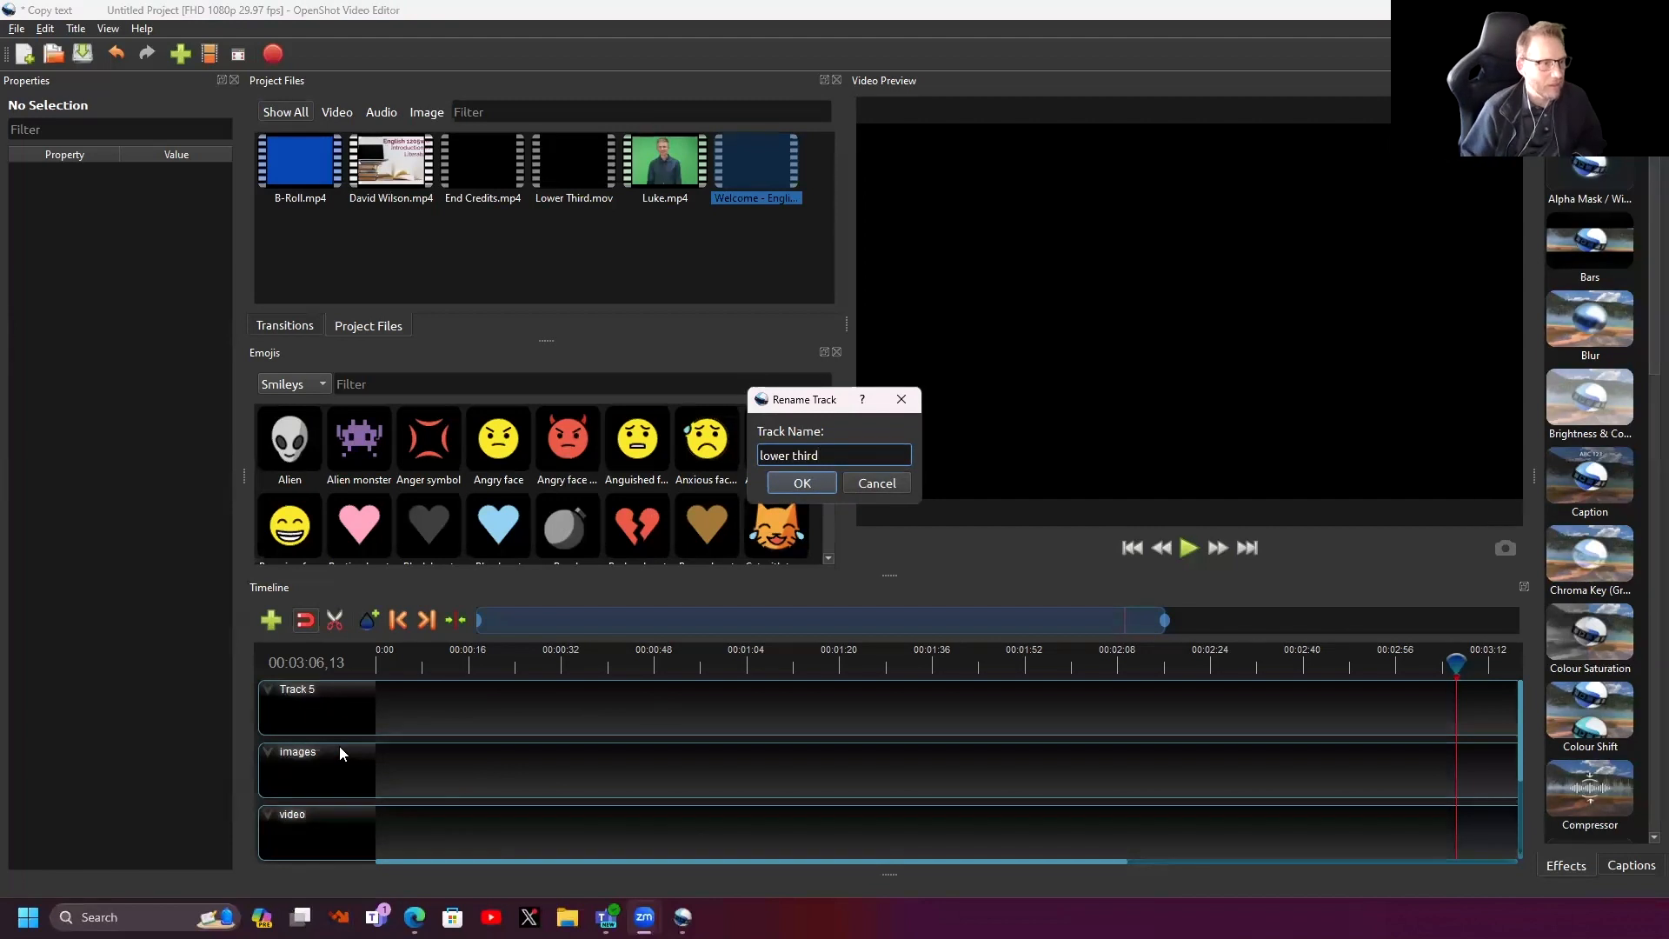
{"action": "left_click", "coordinate": [797, 484]}
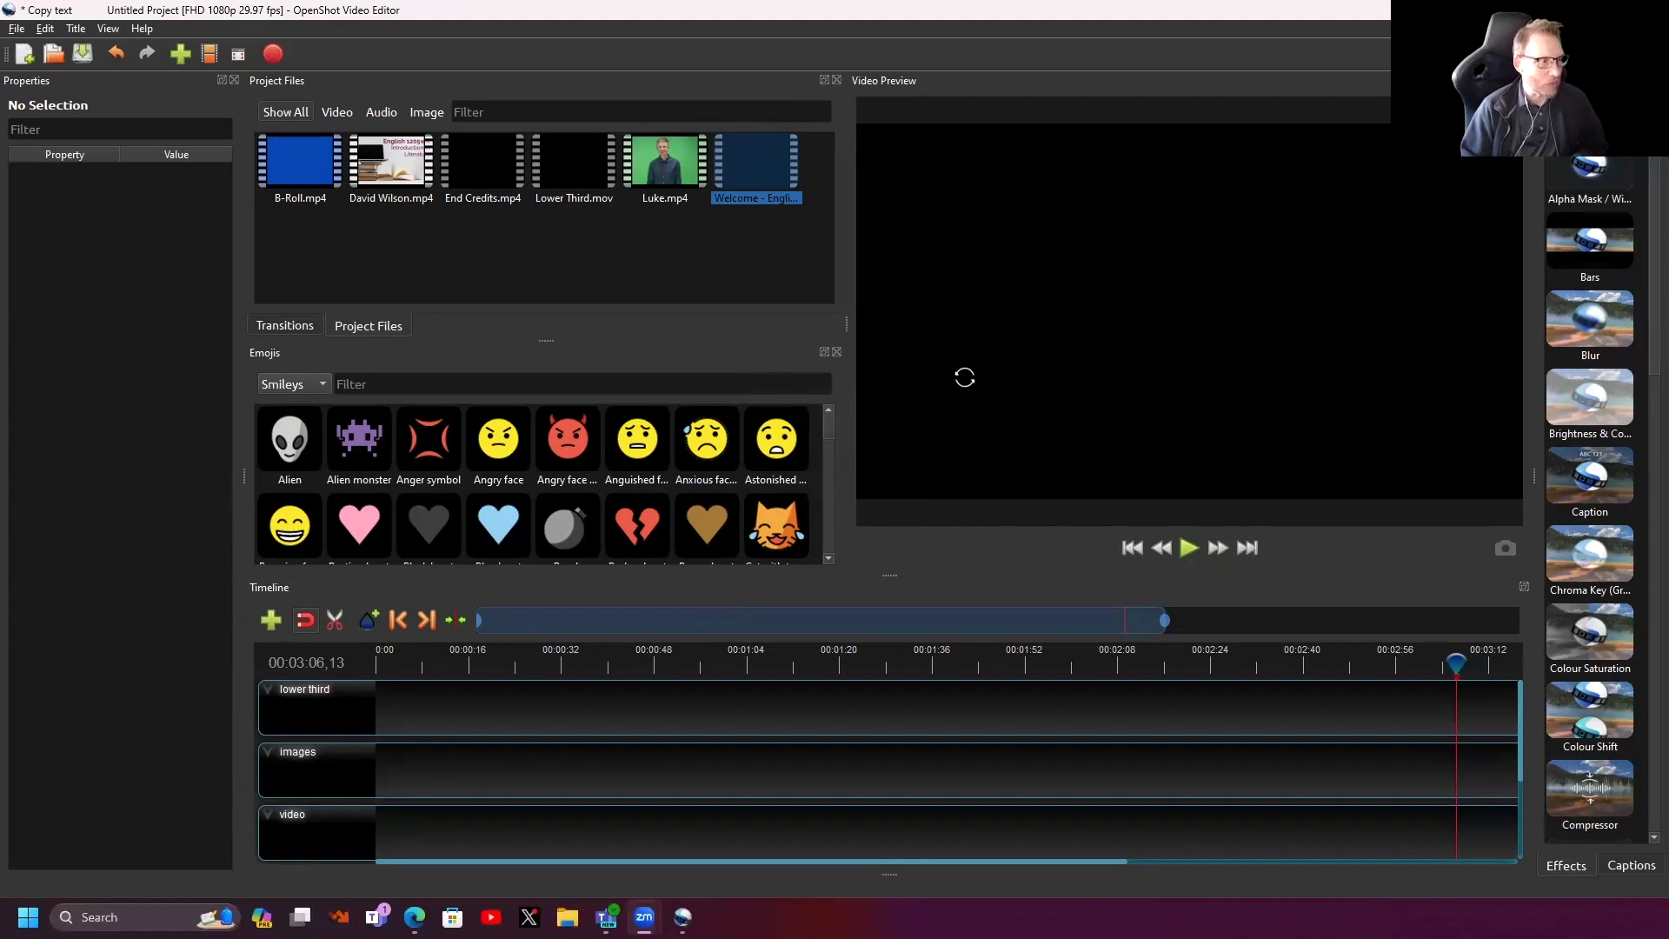
{"action": "left_click", "coordinate": [391, 159]}
{"action": "left_click_drag", "start_coordinate": [392, 158], "coordinate": [584, 749]}
{"action": "scroll", "coordinate": [582, 744], "scroll_direction": "up", "scroll_amount": 2}
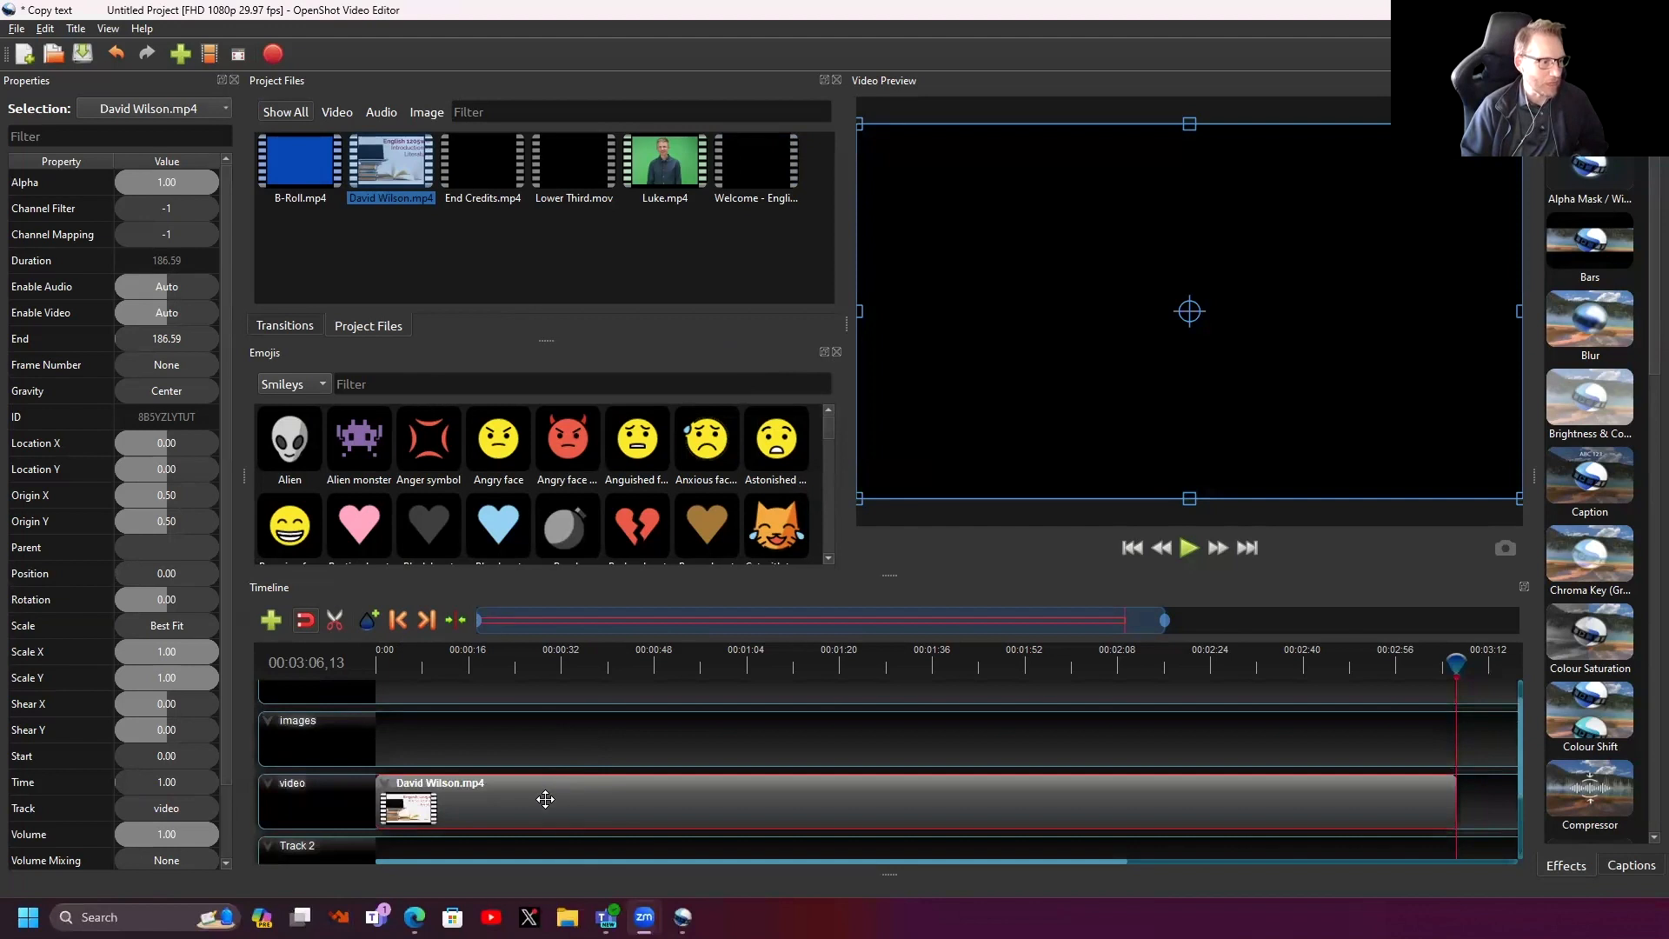
{"action": "mouse_move", "coordinate": [533, 794]}
{"action": "left_mouse_down"}
{"action": "mouse_move", "coordinate": [670, 801]}
{"action": "mouse_move", "coordinate": [533, 802]}
{"action": "left_mouse_up"}
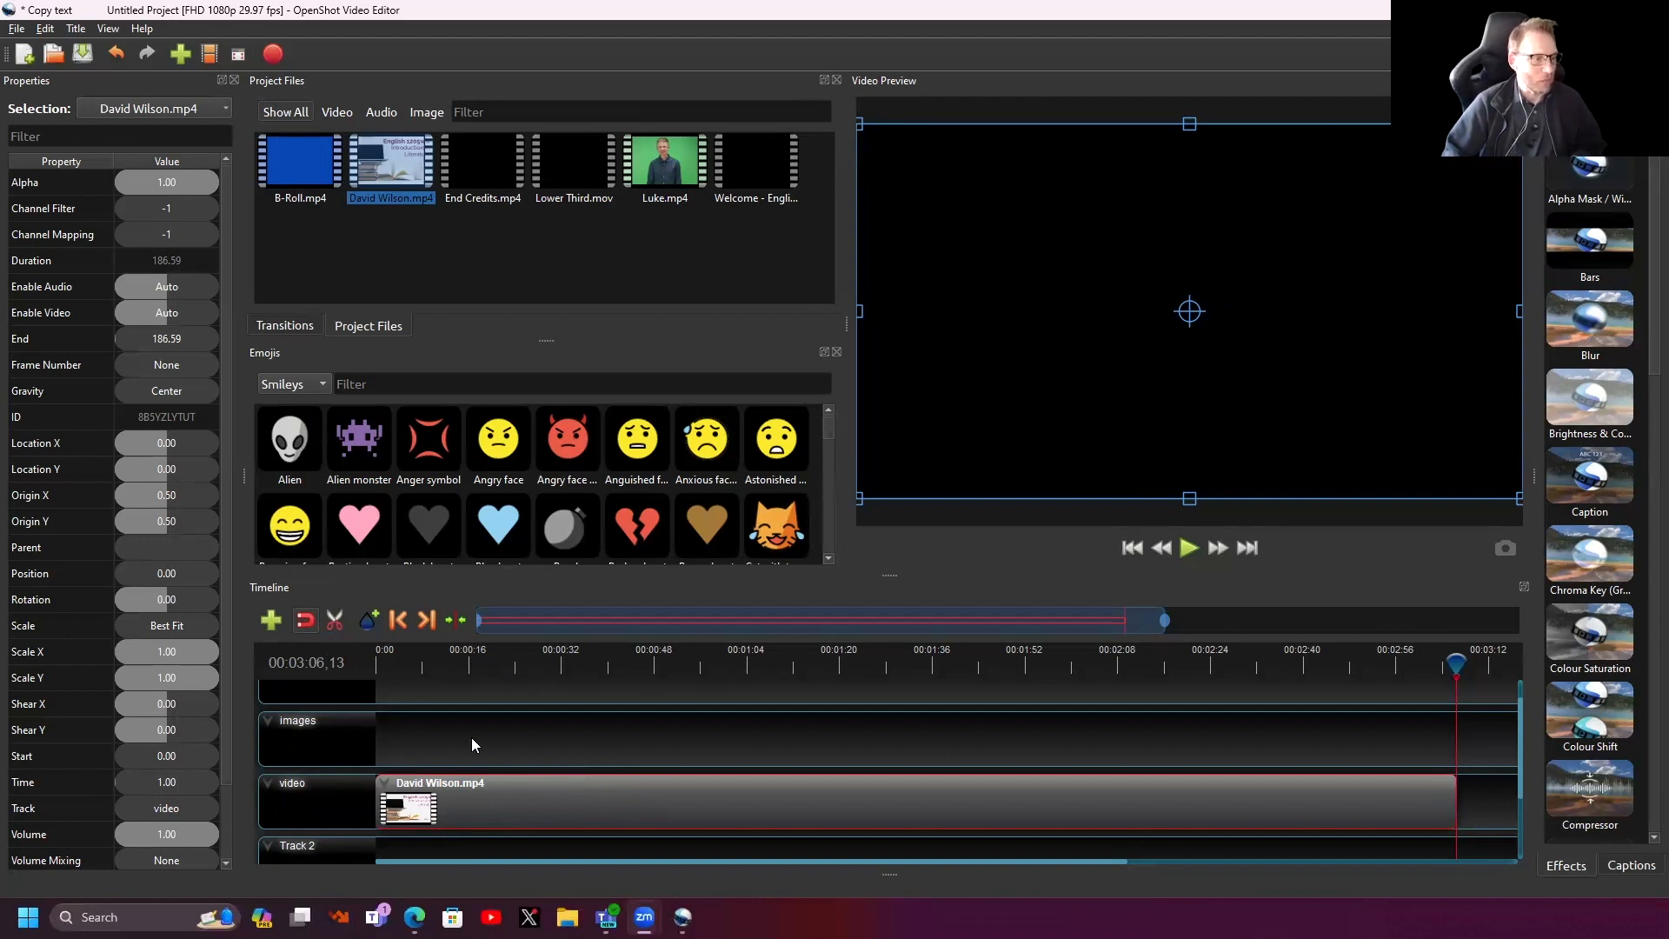
{"action": "left_click", "coordinate": [445, 700]}
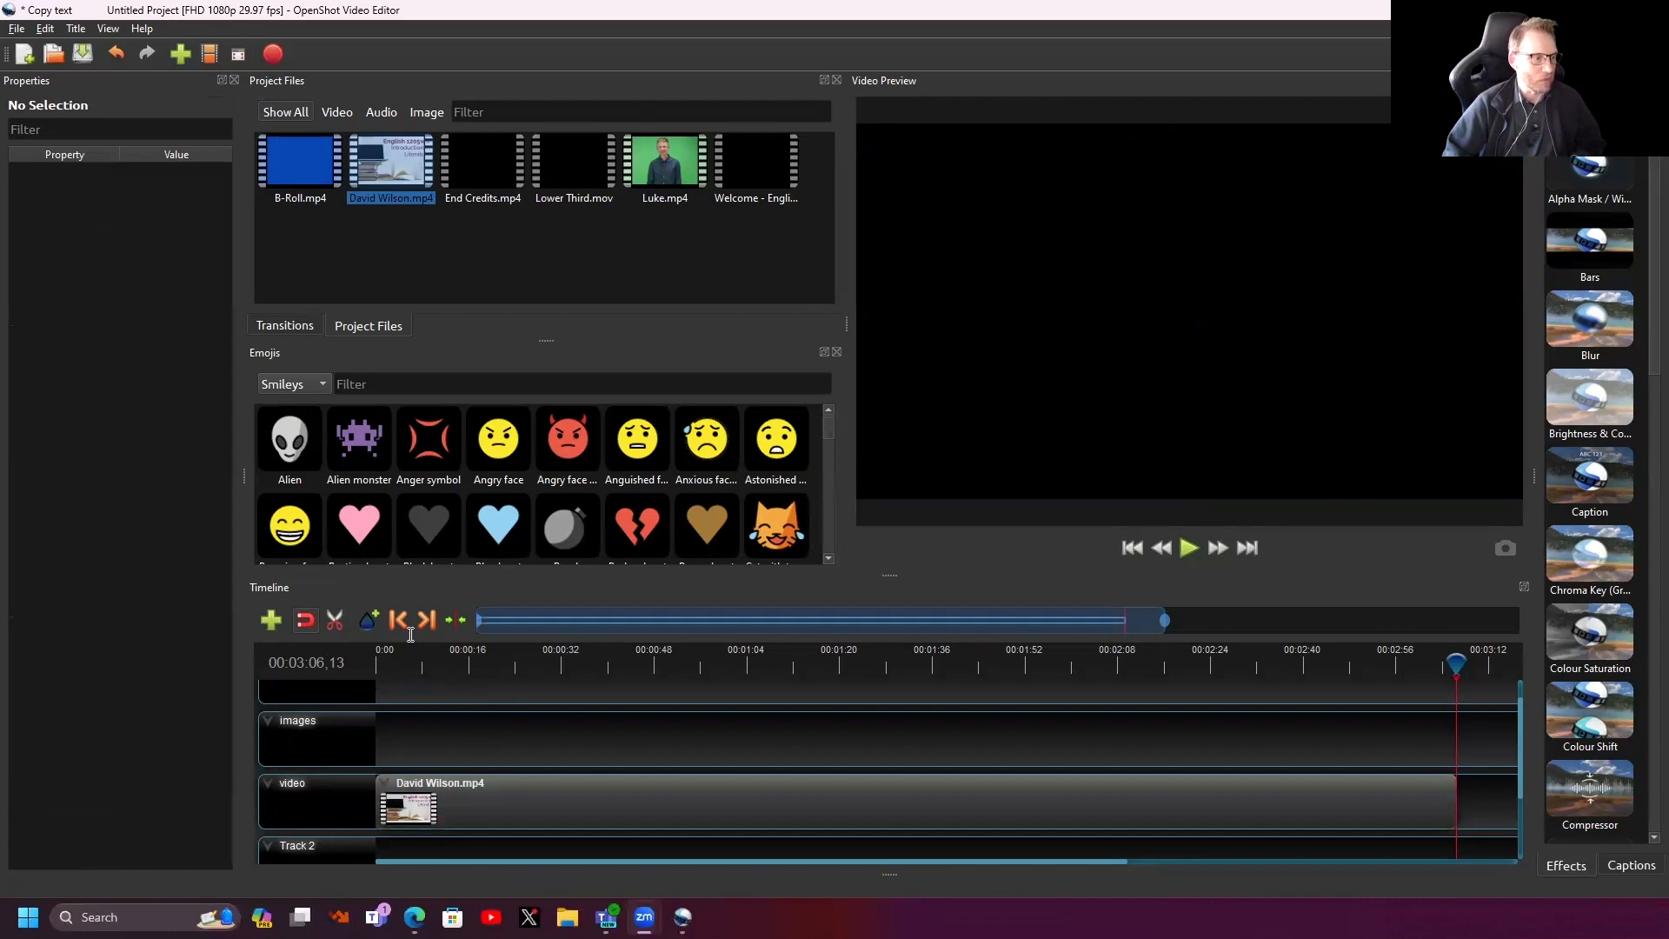
{"action": "left_click_drag", "start_coordinate": [1453, 664], "coordinate": [723, 663]}
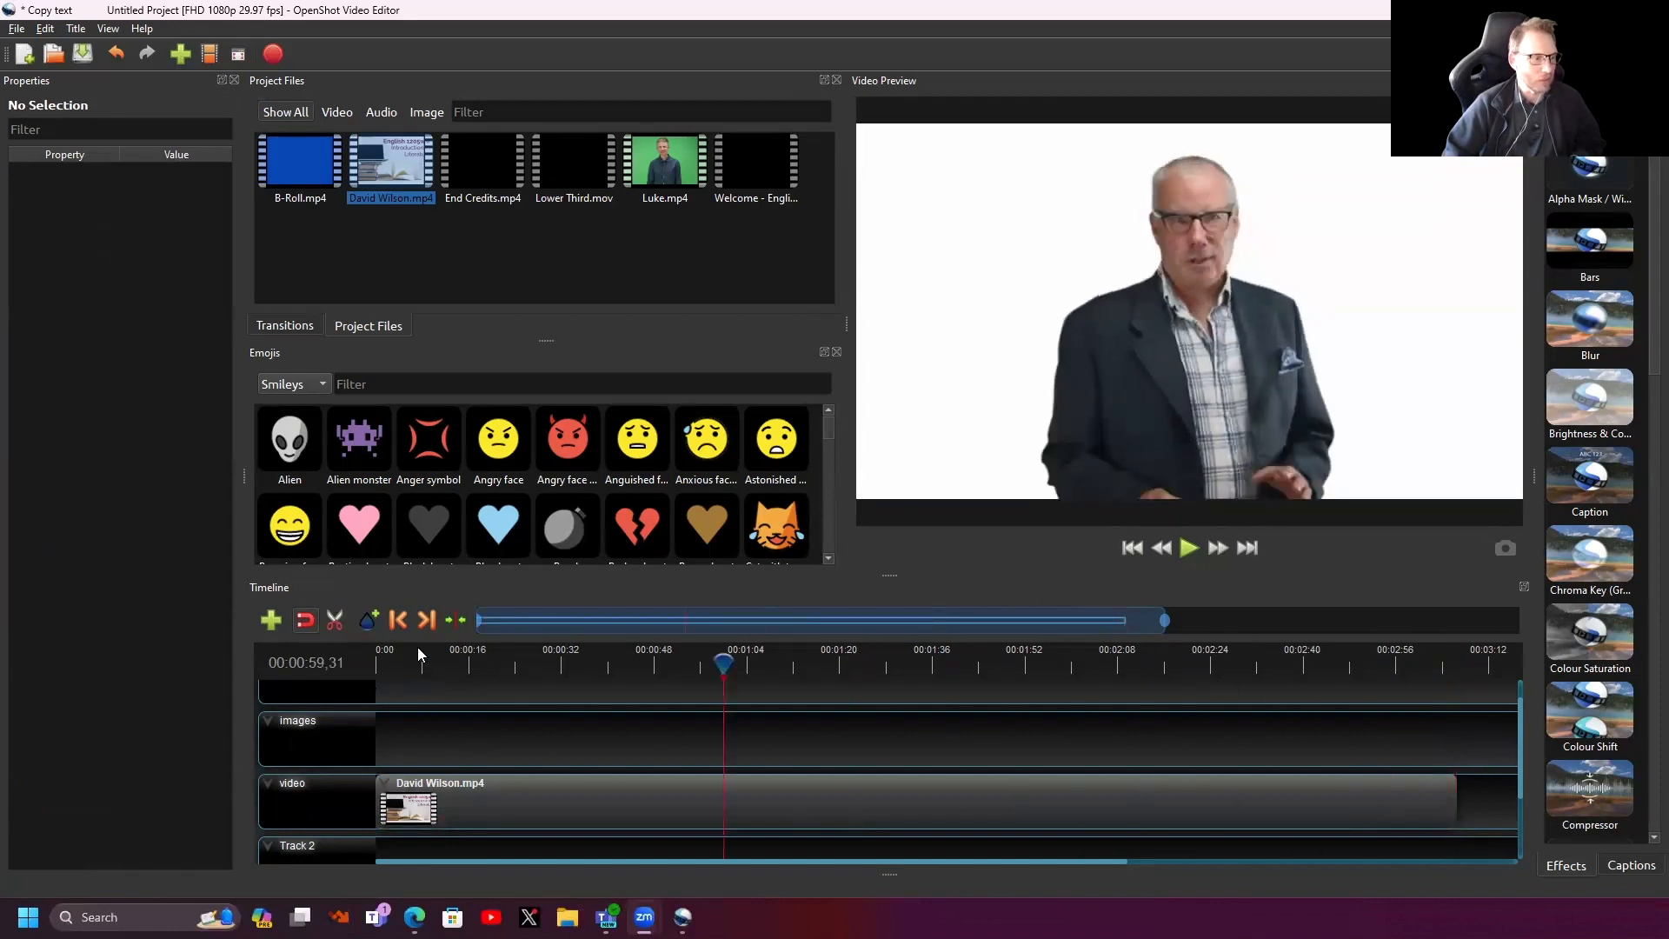
{"action": "left_click_drag", "start_coordinate": [418, 654], "coordinate": [380, 661]}
{"action": "key", "text": "space"}
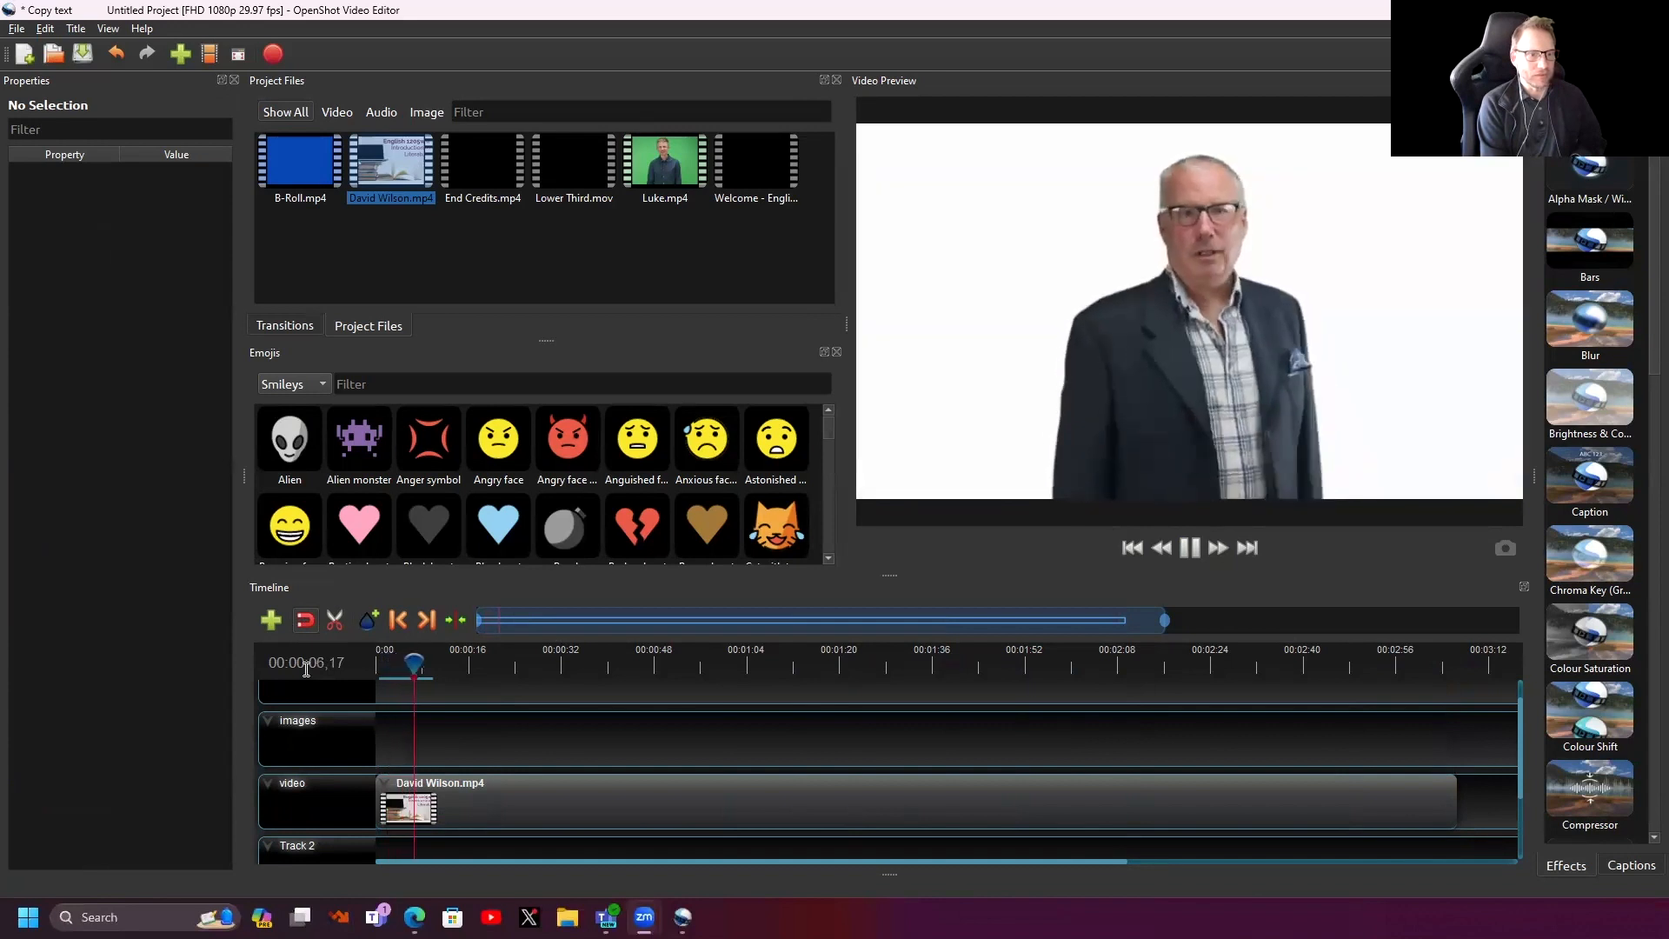
{"action": "key", "text": "space"}
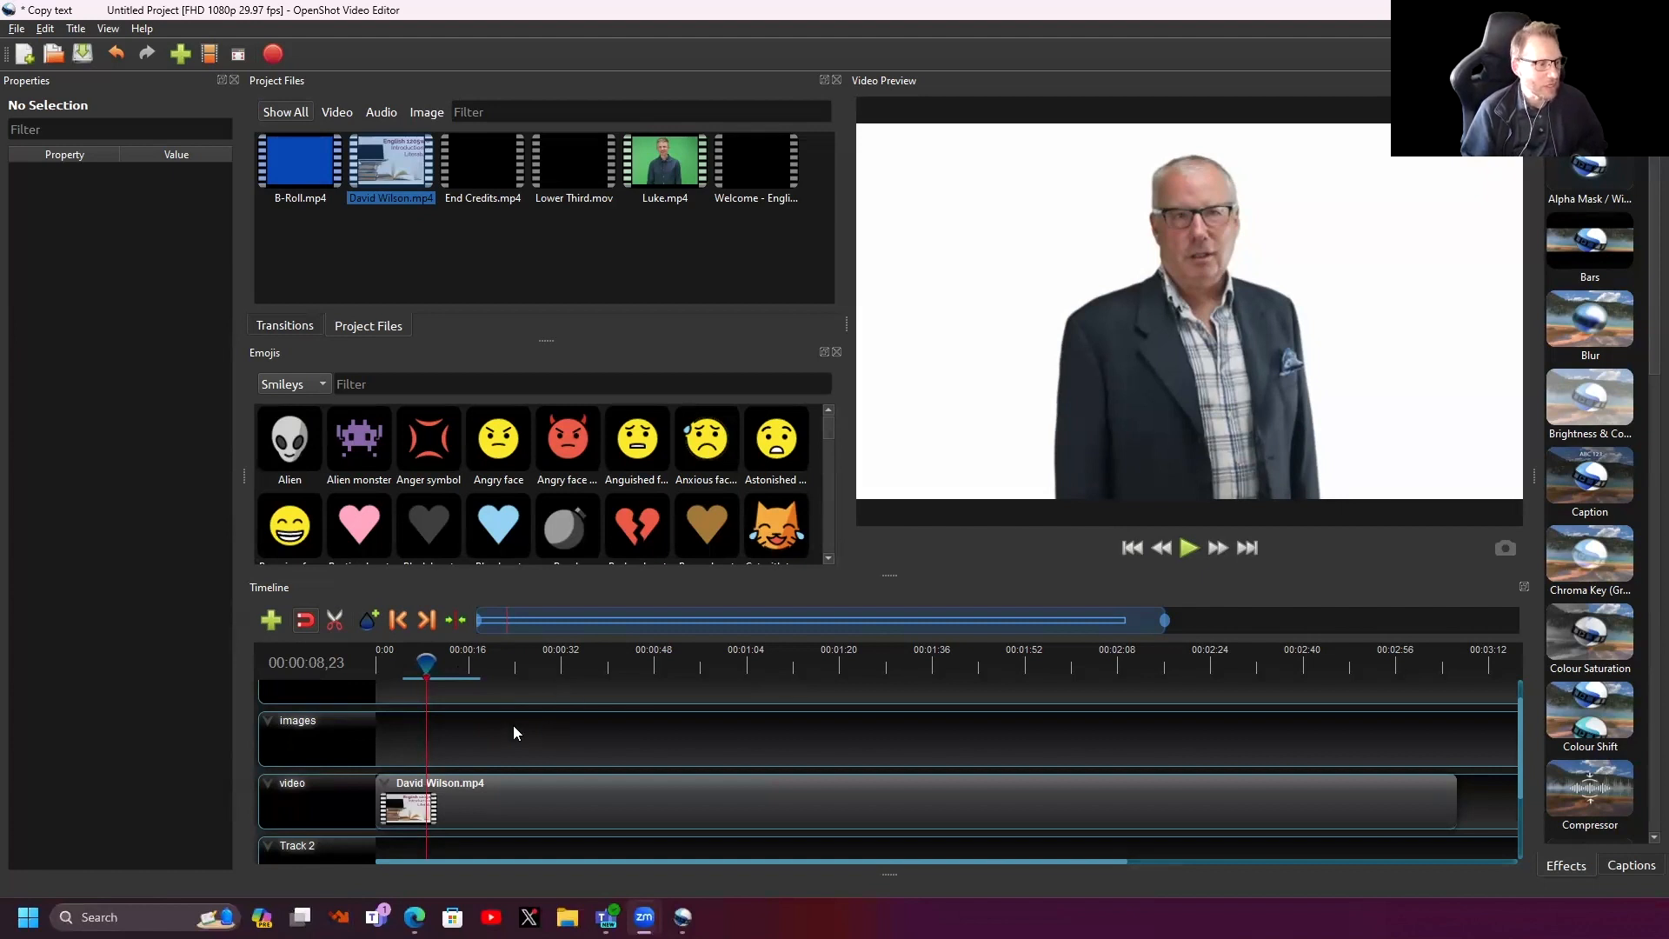
{"action": "left_click_drag", "start_coordinate": [429, 663], "coordinate": [422, 664]}
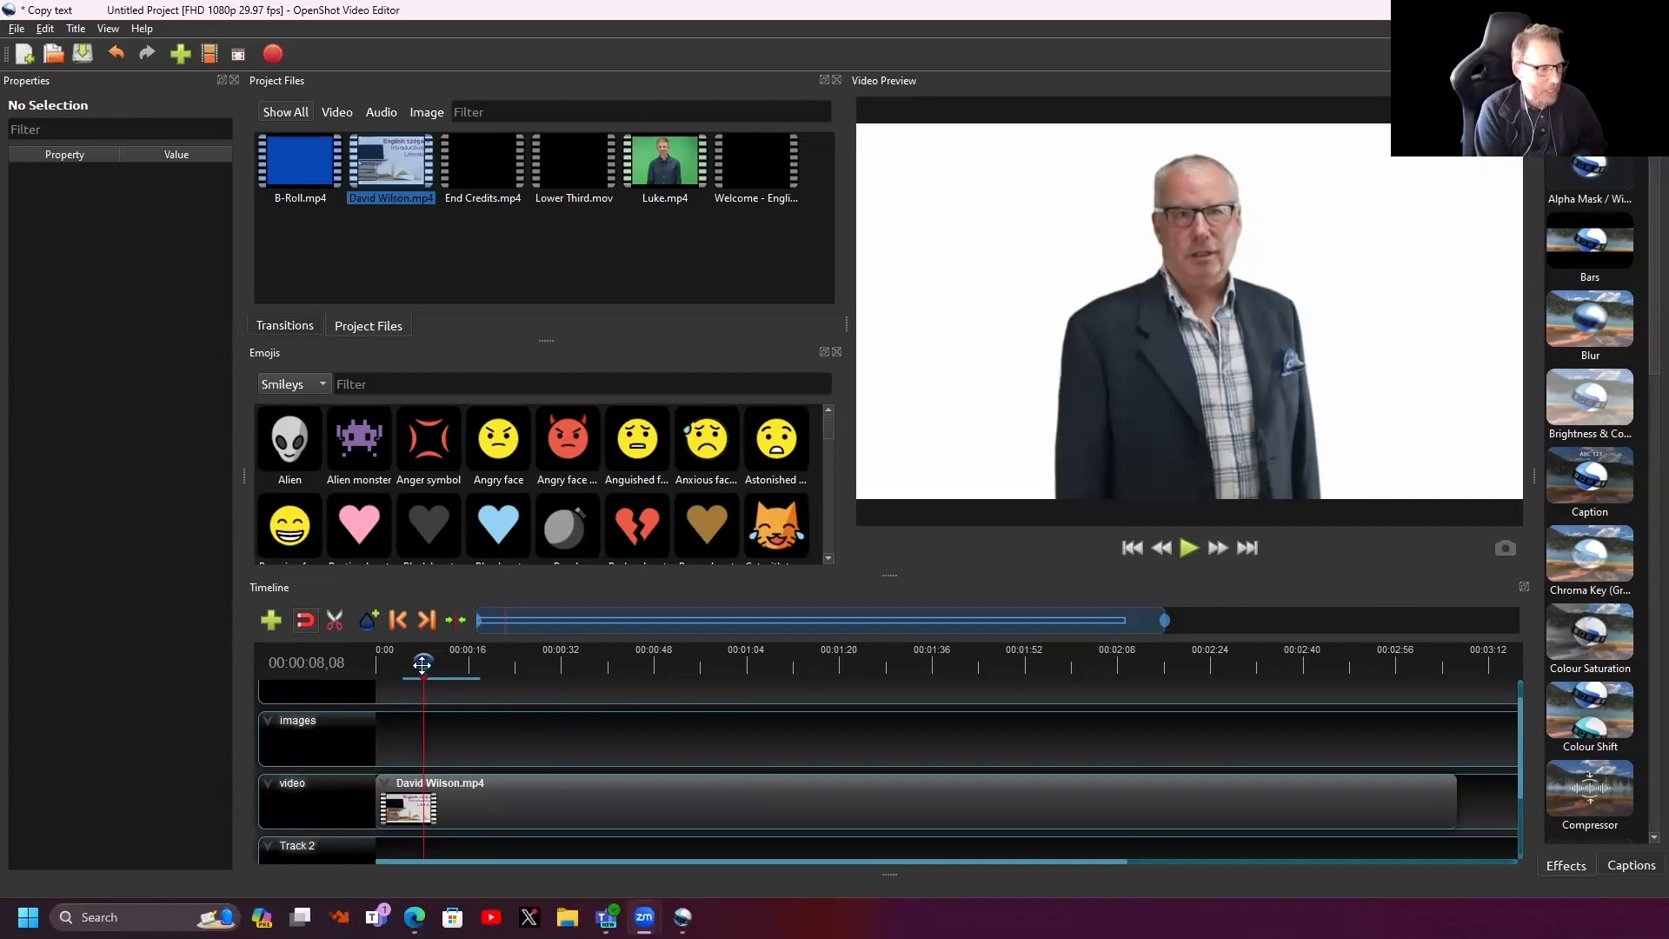
{"action": "key", "text": "space"}
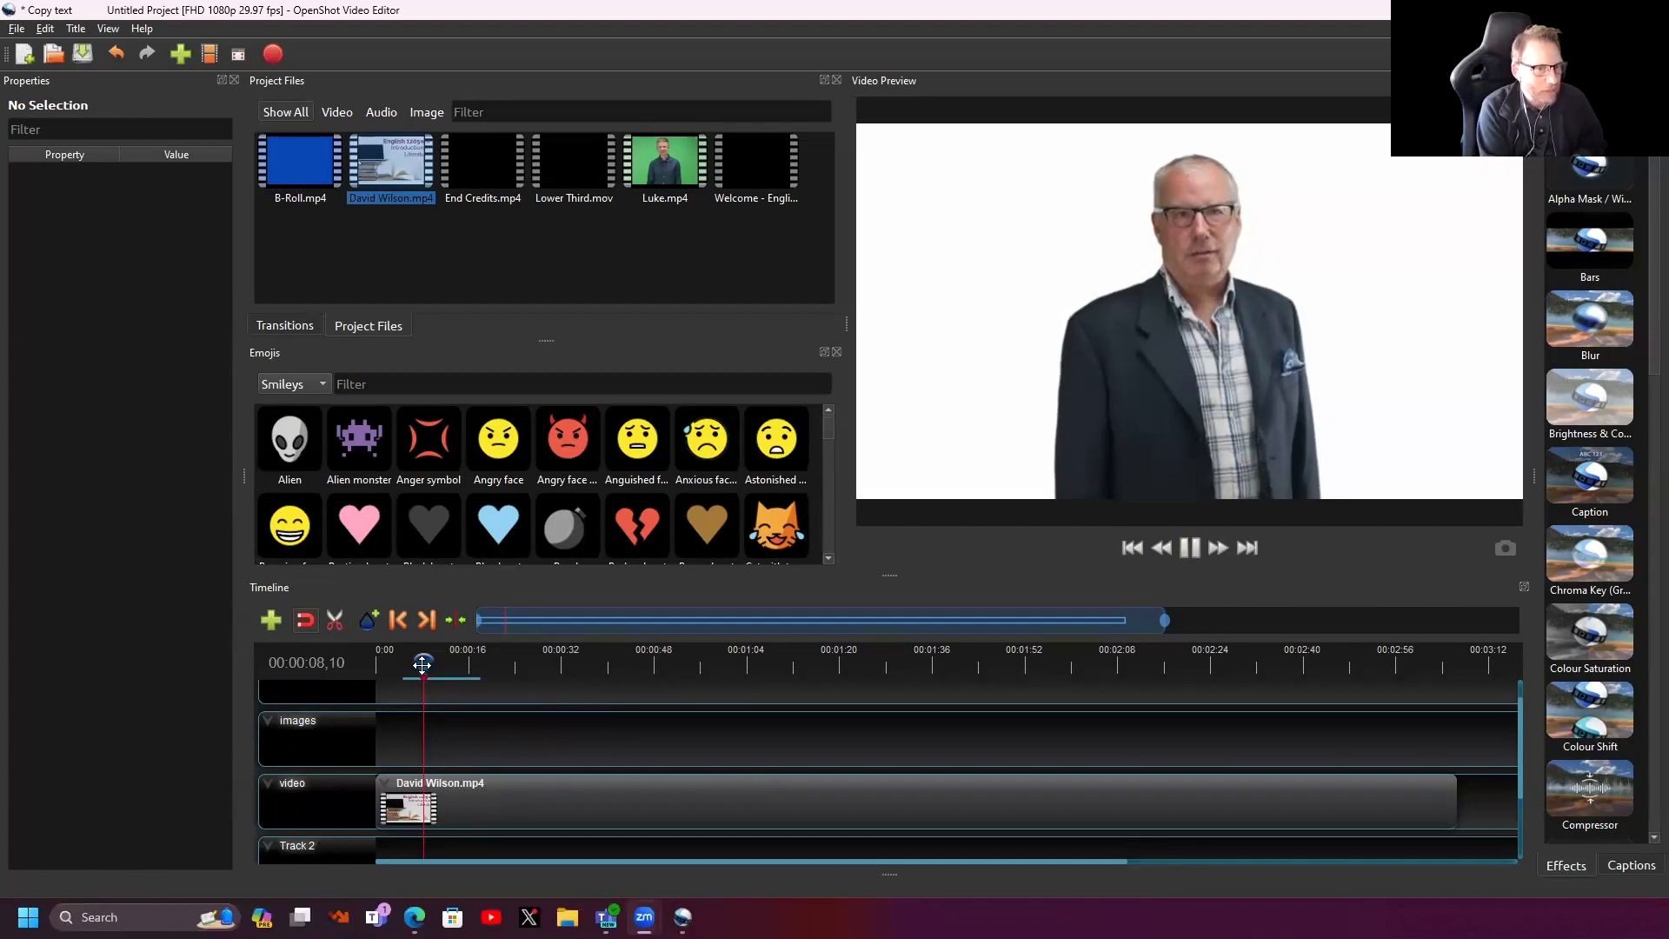
{"action": "key", "text": "space"}
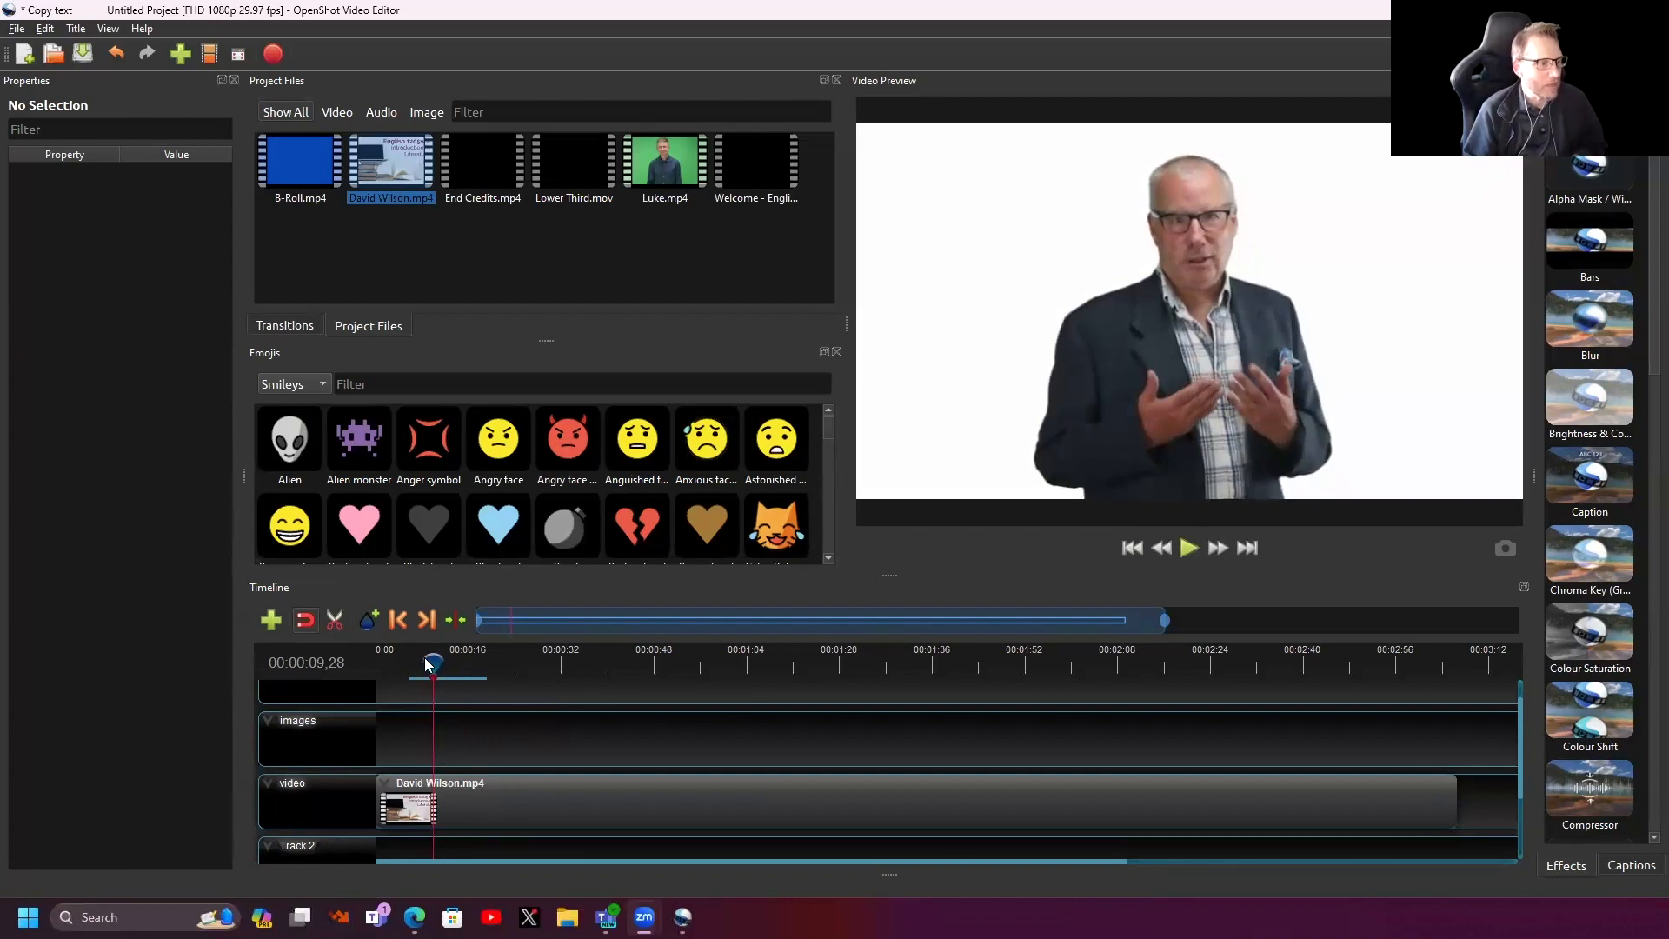
{"action": "scroll", "coordinate": [631, 713], "scroll_direction": "up", "scroll_amount": 1}
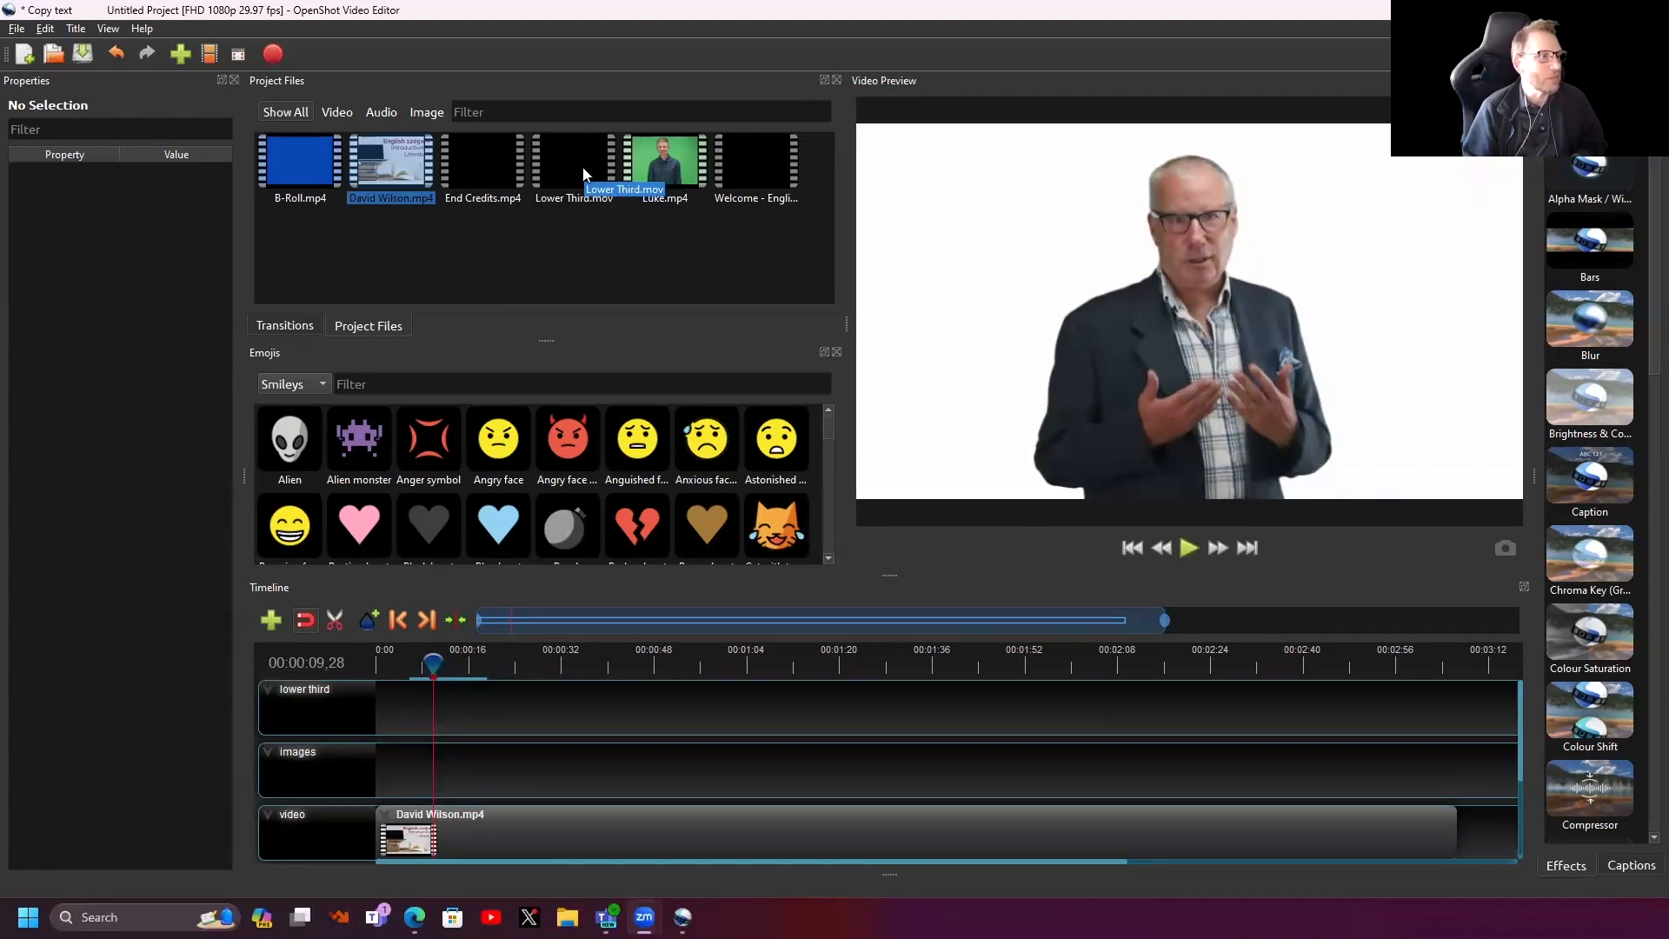
- Add Lower Third.mov at about 10 seconds, preview it, and move it onto the lower third track
{"action": "left_click_drag", "start_coordinate": [579, 160], "coordinate": [433, 746]}
{"action": "left_click", "coordinate": [419, 670]}
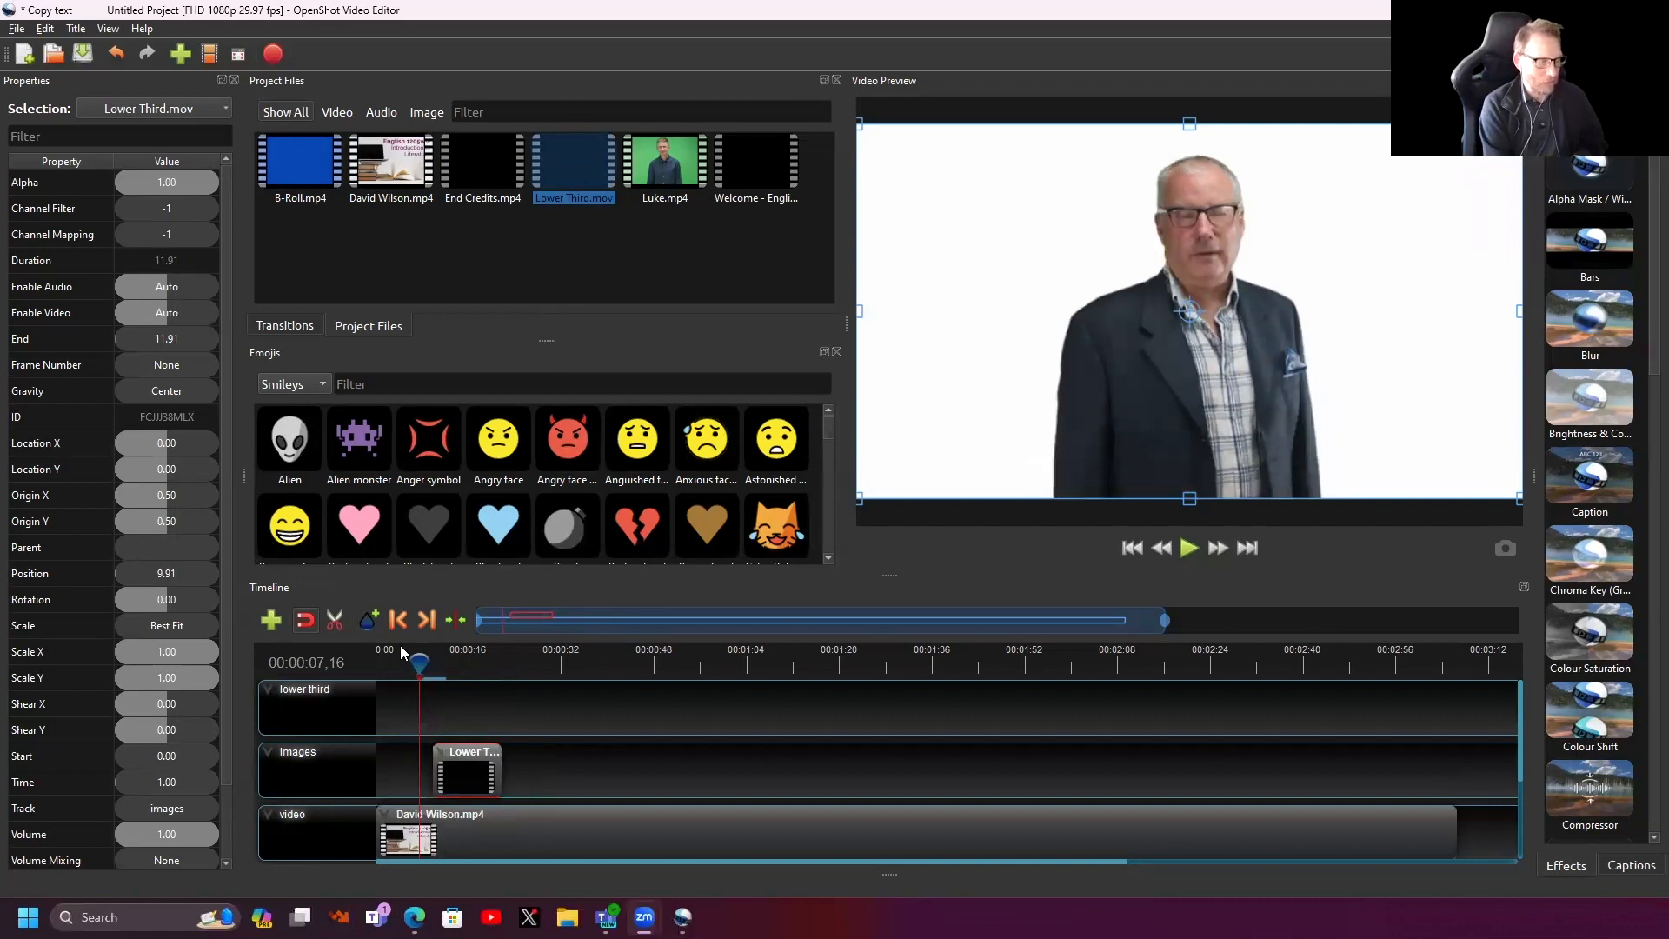
{"action": "key", "text": "space"}
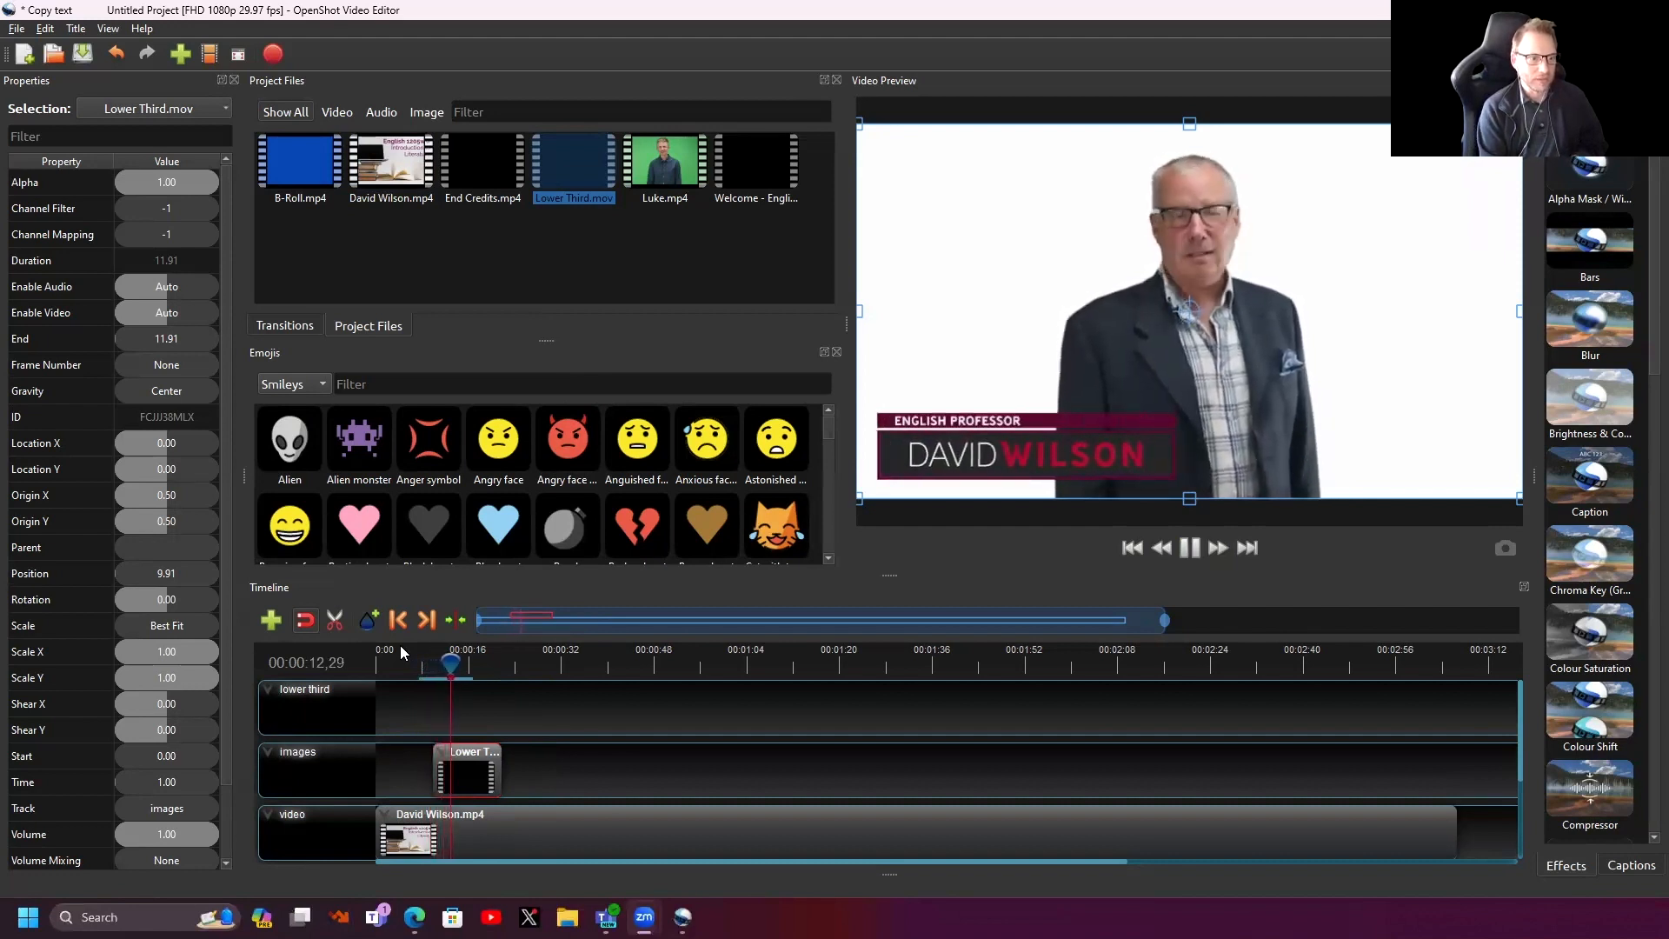
{"action": "key", "text": "space"}
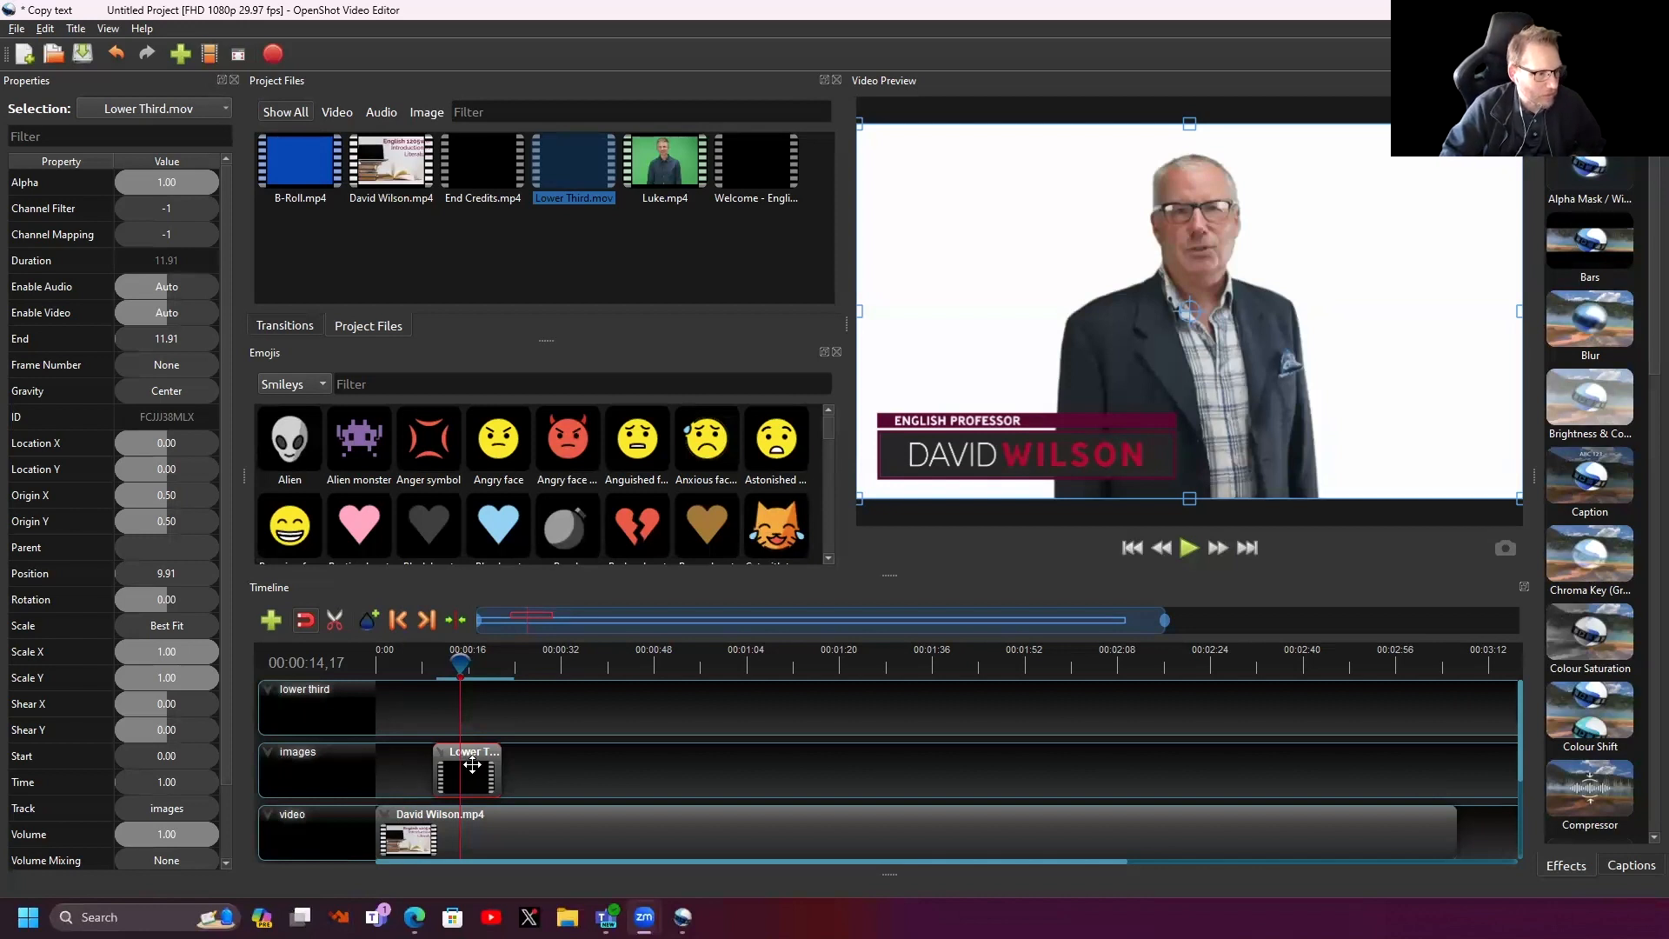
{"action": "left_click_drag", "start_coordinate": [472, 765], "coordinate": [421, 664]}
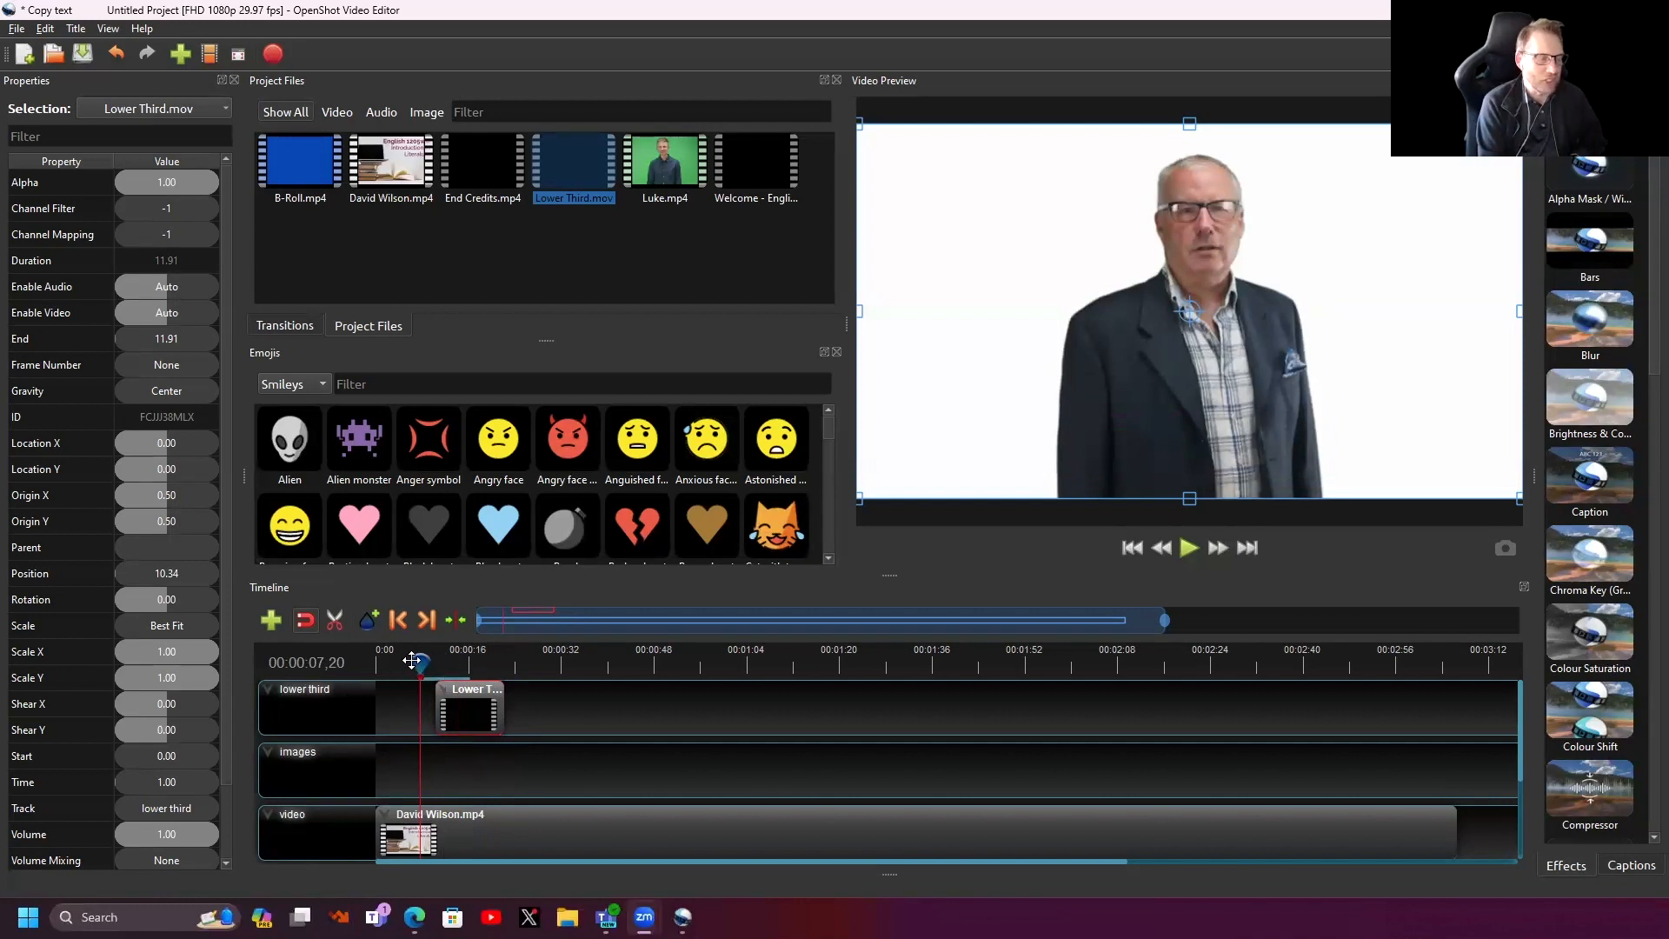
- Check the lower third timing and shift the Lower Third clip earlier to start at 8.11 seconds
{"action": "key", "text": "space"}
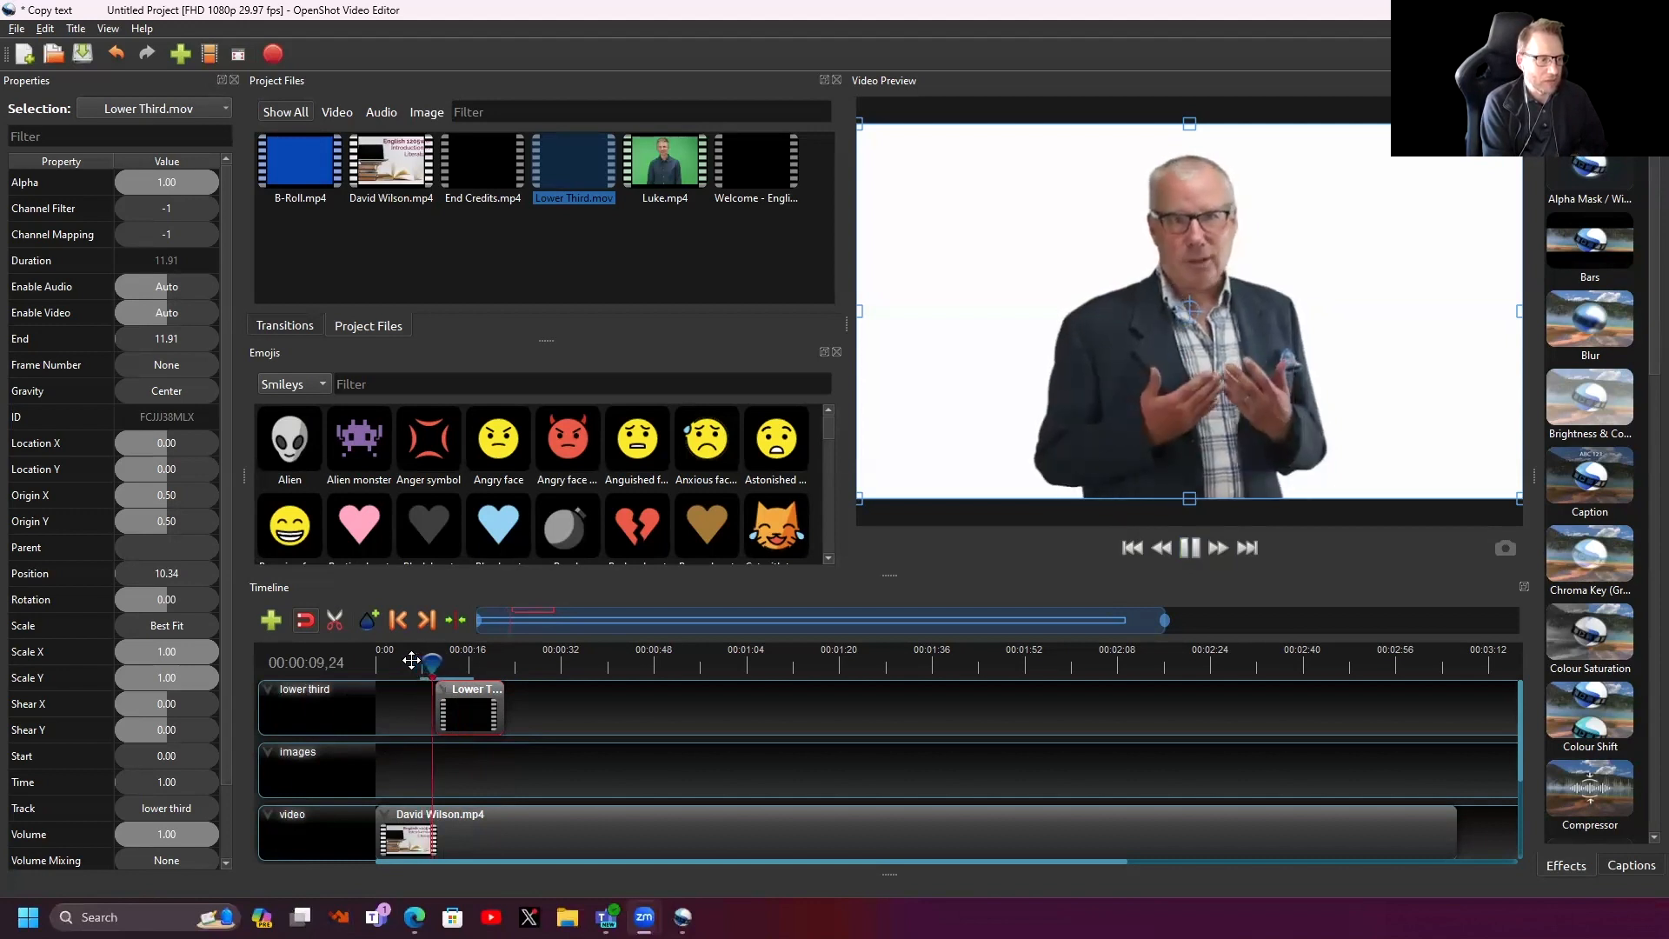
{"action": "key", "text": "space"}
{"action": "left_click_drag", "start_coordinate": [485, 701], "coordinate": [472, 701]}
{"action": "left_click", "coordinate": [417, 662]}
- Play from before 8.11 seconds to watch the English Professor name banner slide in, then stop
{"action": "key", "text": "space"}
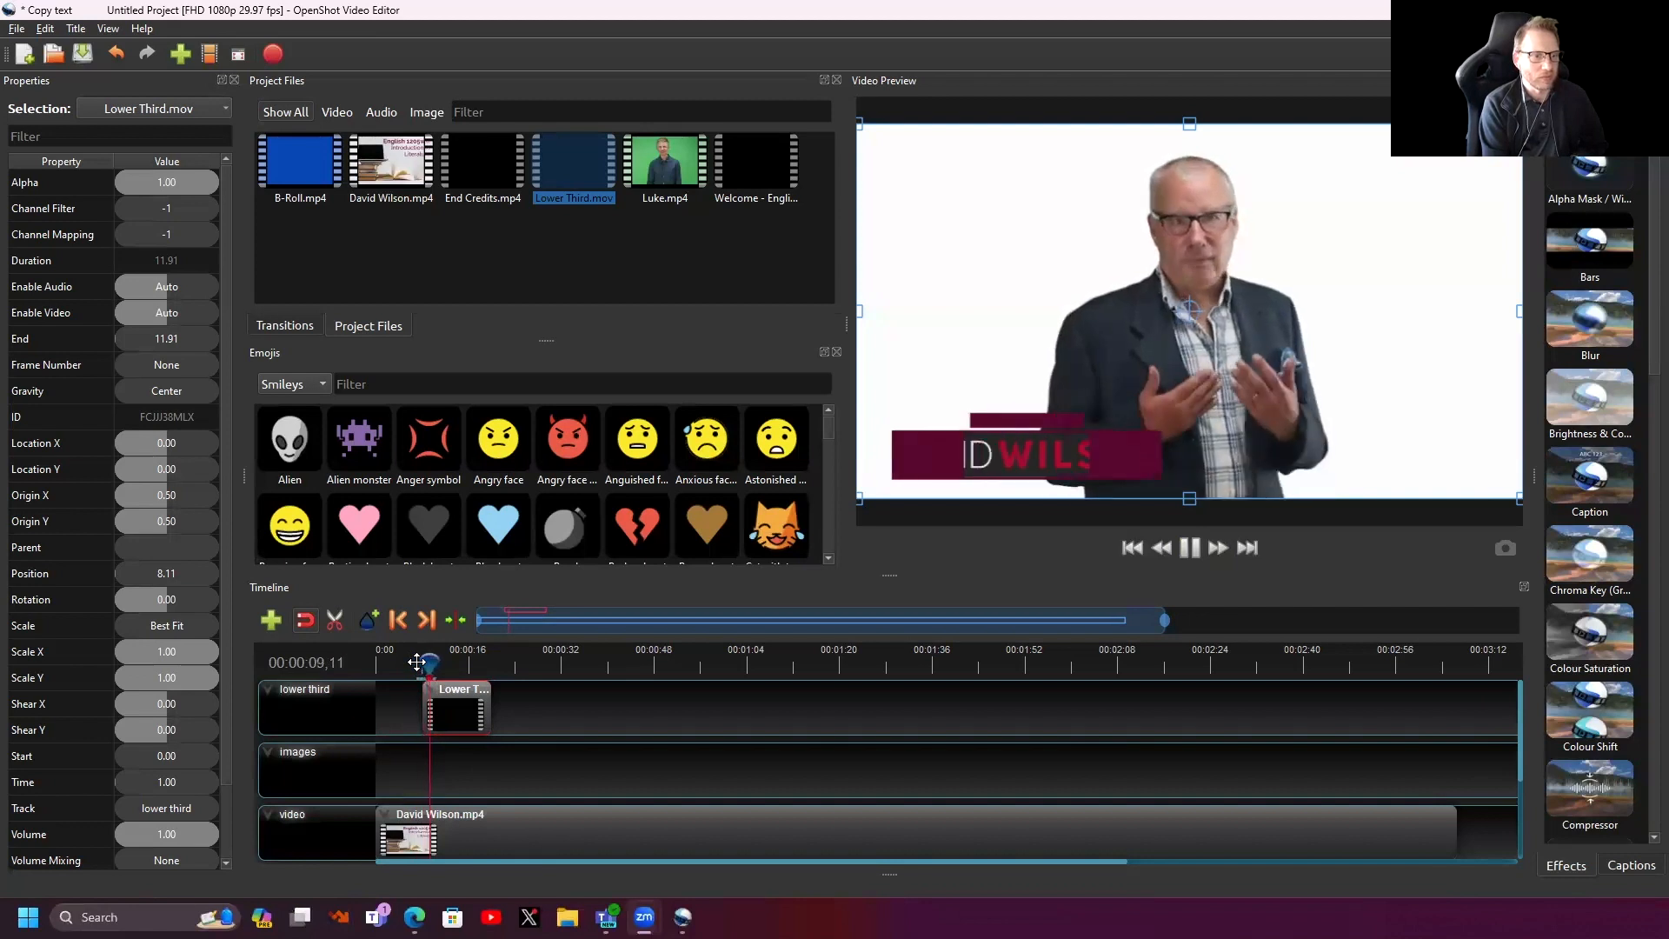
{"action": "key", "text": "space"}
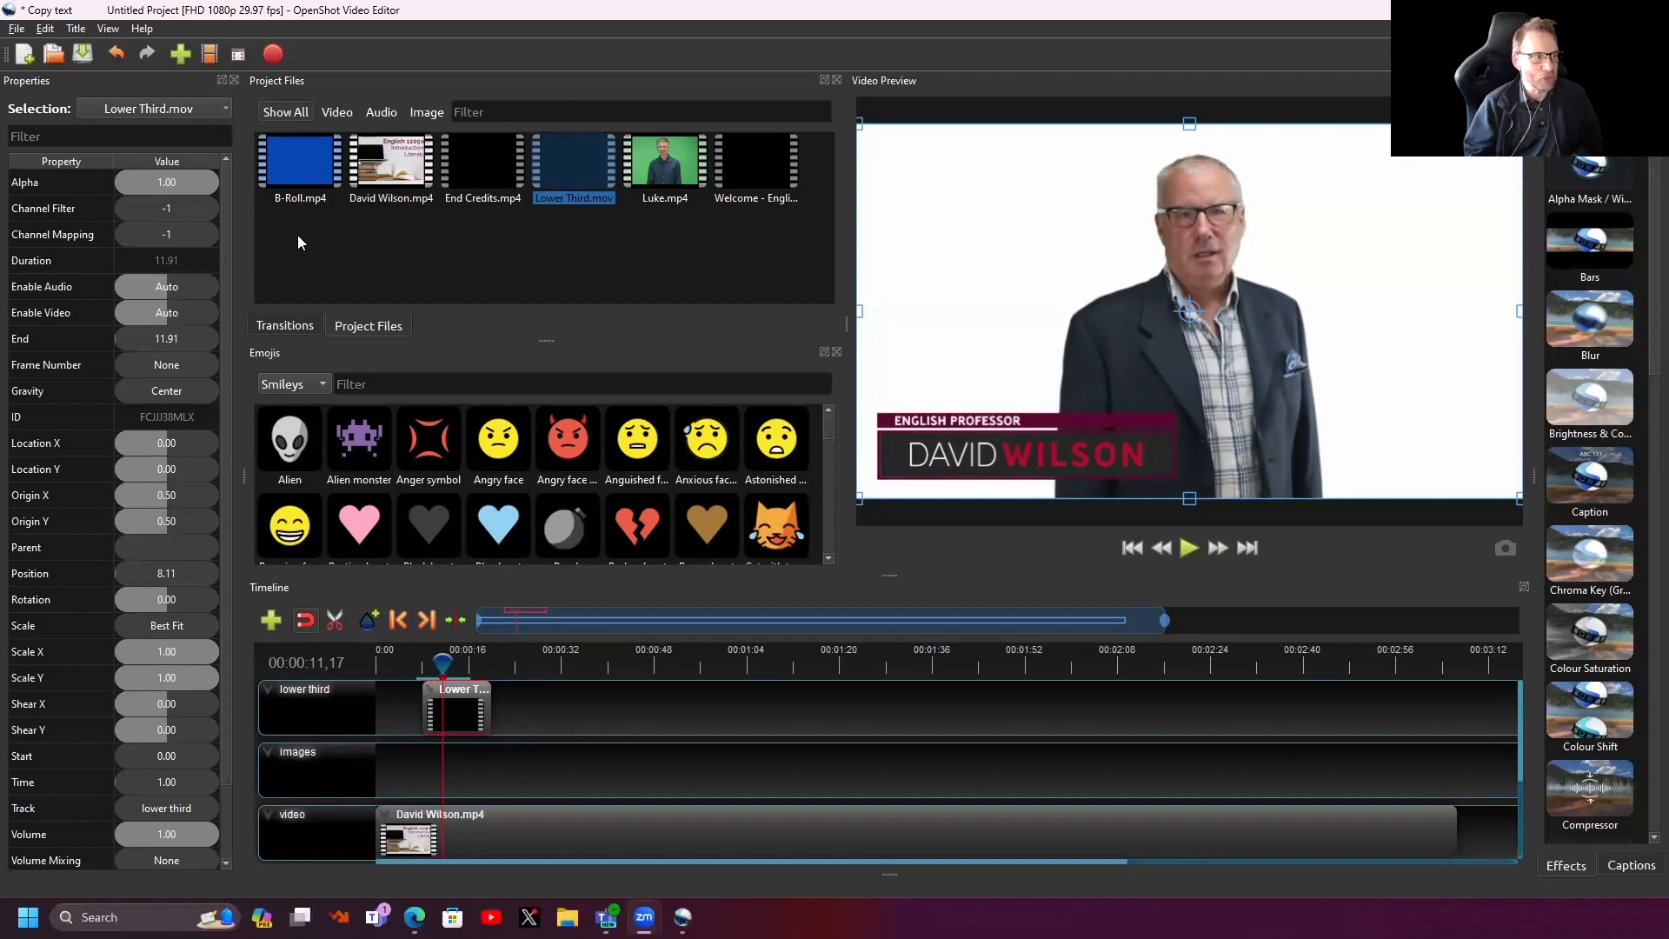
- Place B-Roll.mp4 from Project Files on the images track starting at 0:00
{"action": "left_click_drag", "start_coordinate": [292, 156], "coordinate": [379, 773]}
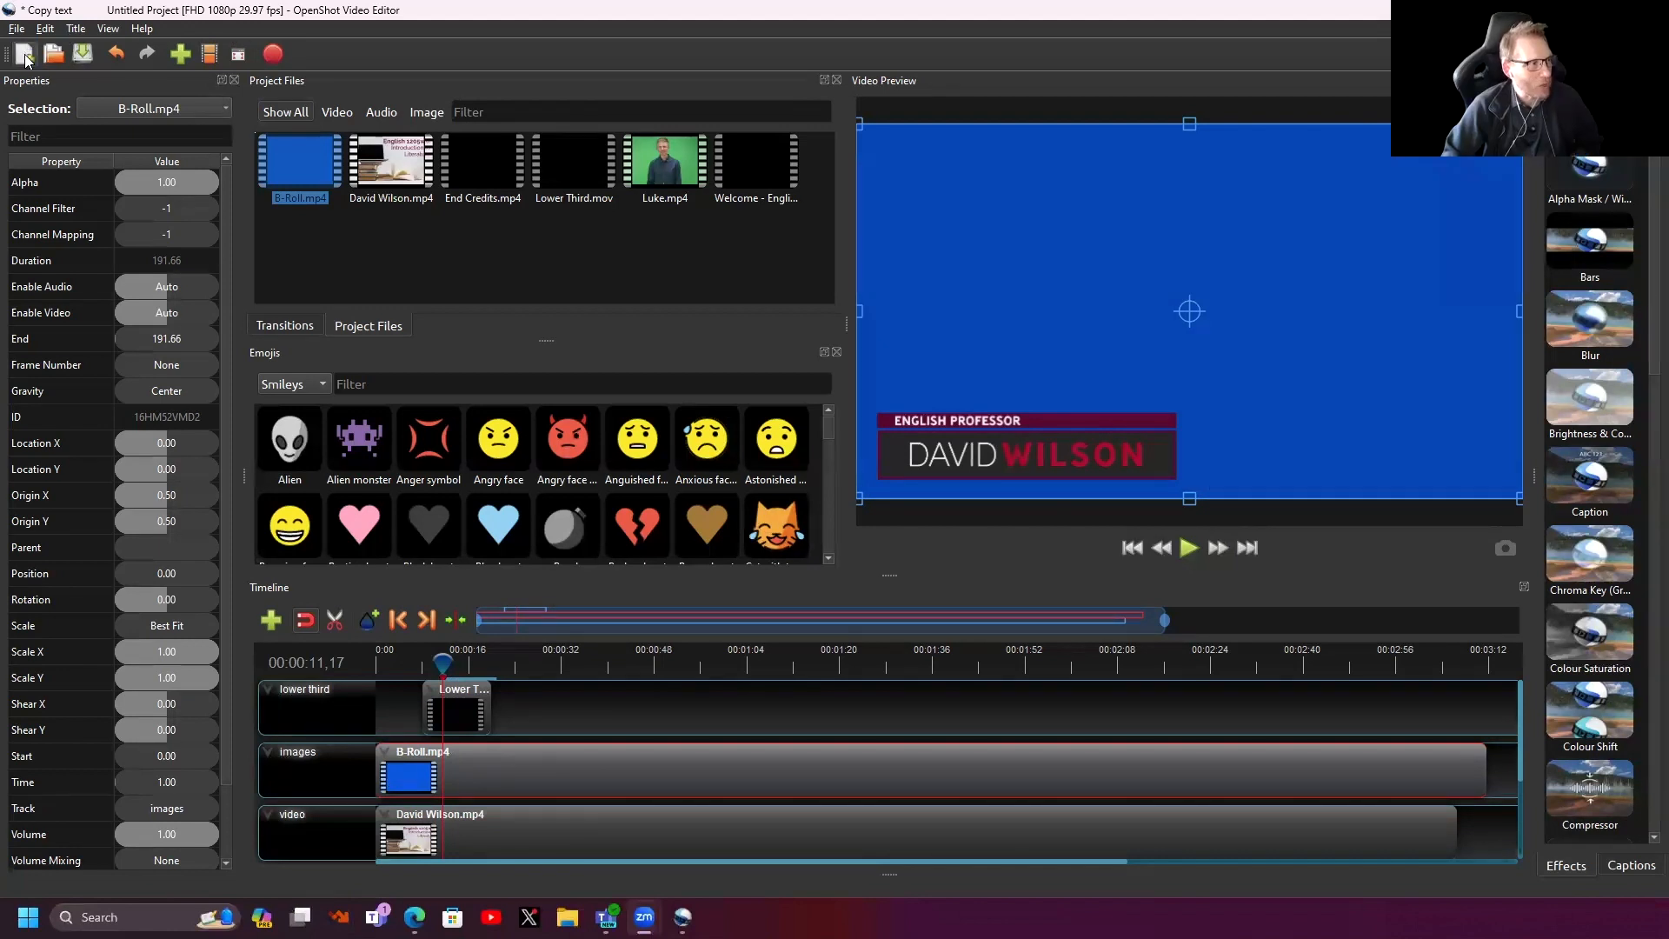
- Show the File menu with New, Save and Export Project, dismiss it, then show it again
{"action": "left_click", "coordinate": [14, 31]}
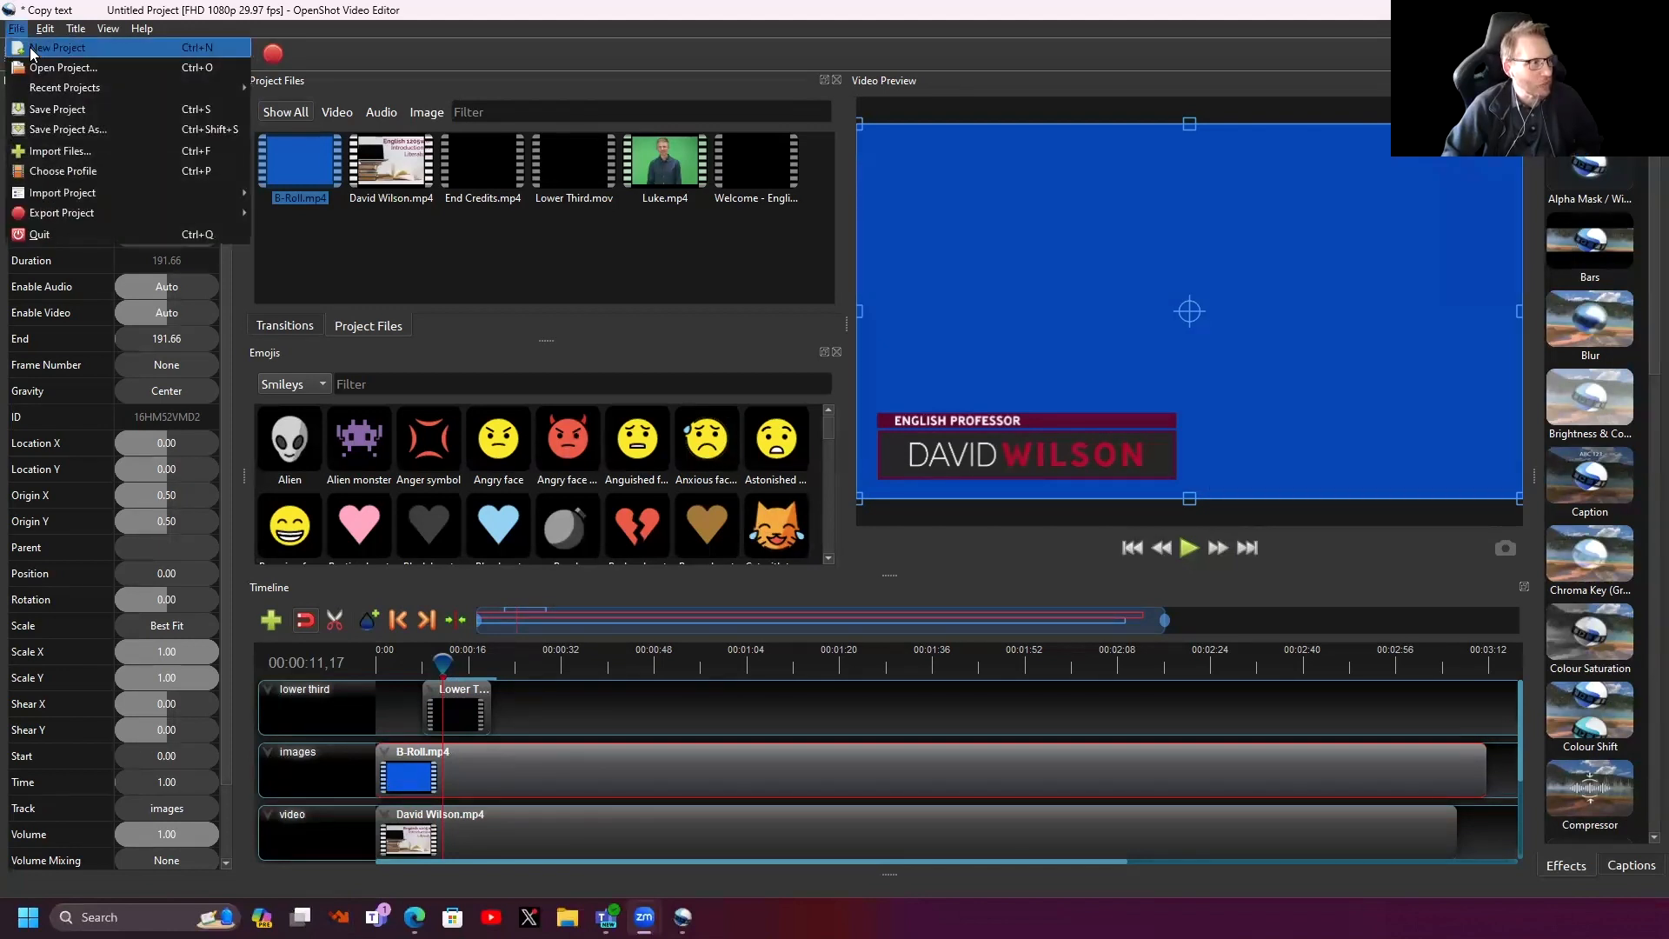
{"action": "left_click", "coordinate": [1347, 50]}
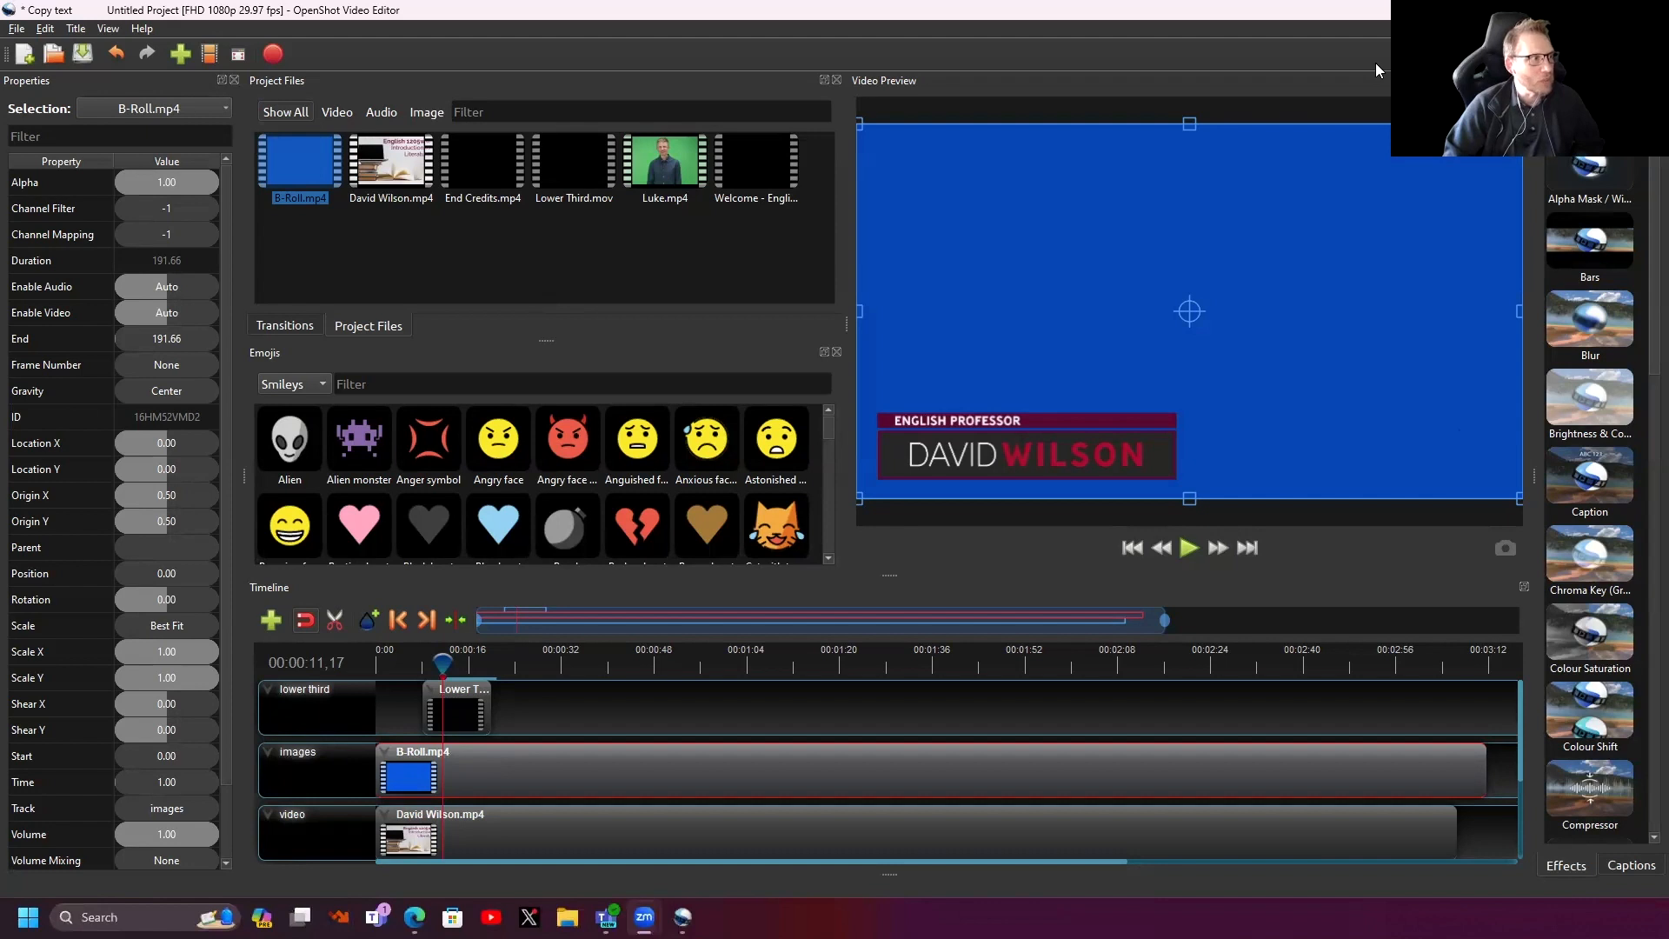
{"action": "left_click", "coordinate": [15, 28]}
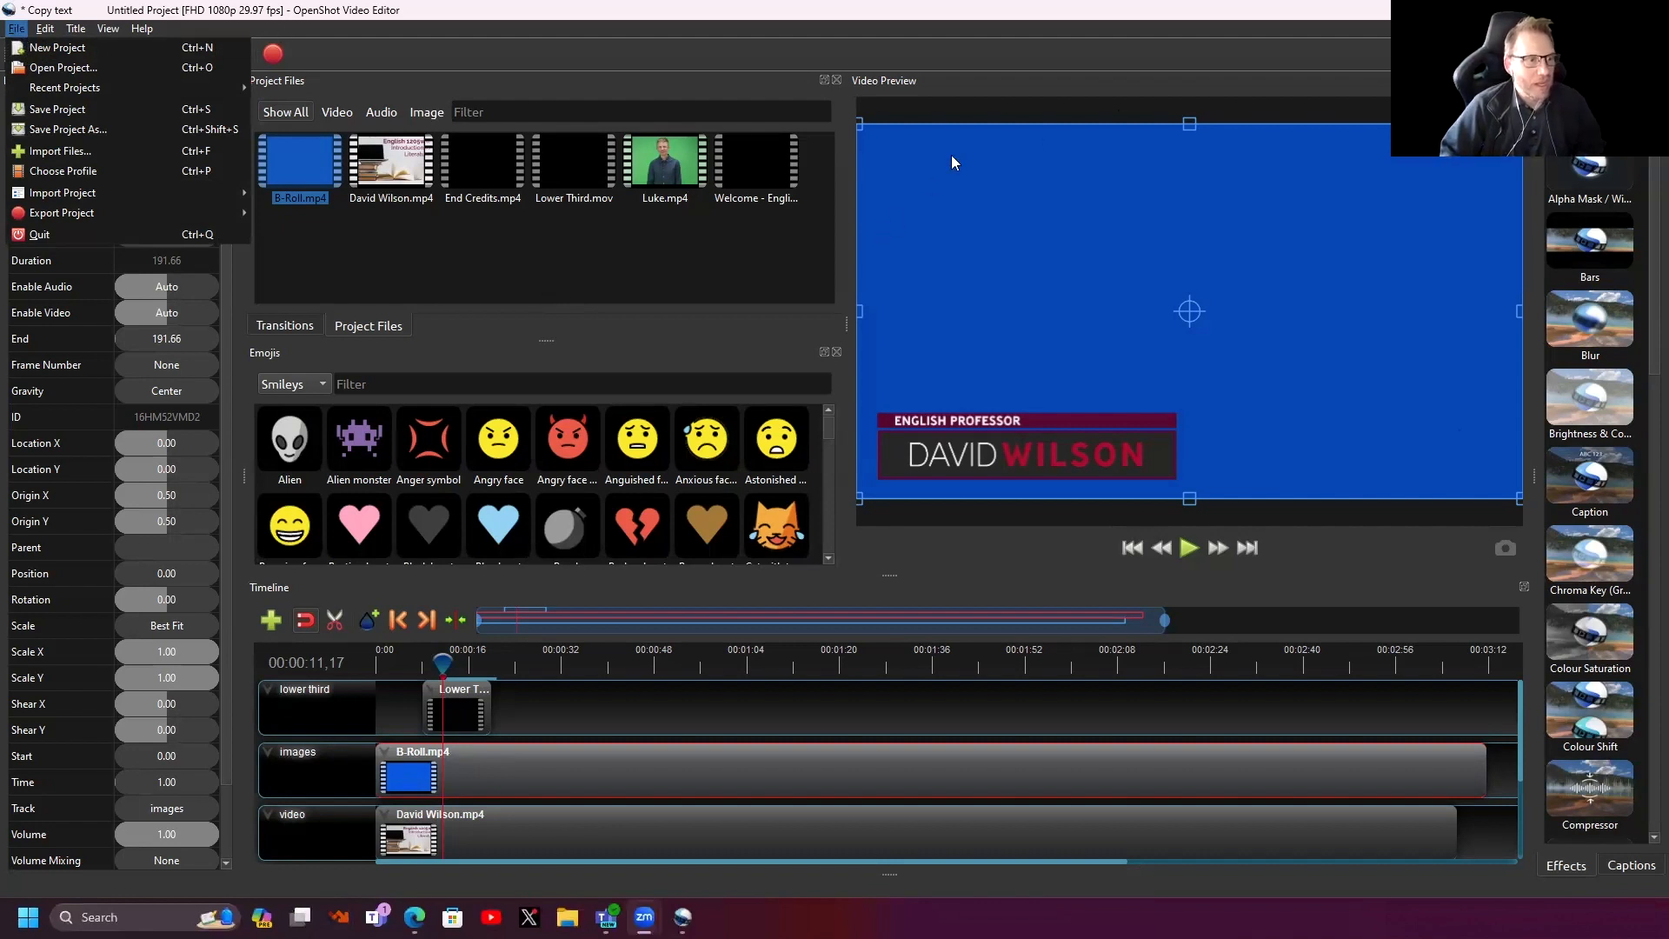
- Dismiss the File menu by clicking an empty spot on the toolbar
{"action": "left_click", "coordinate": [1266, 52]}
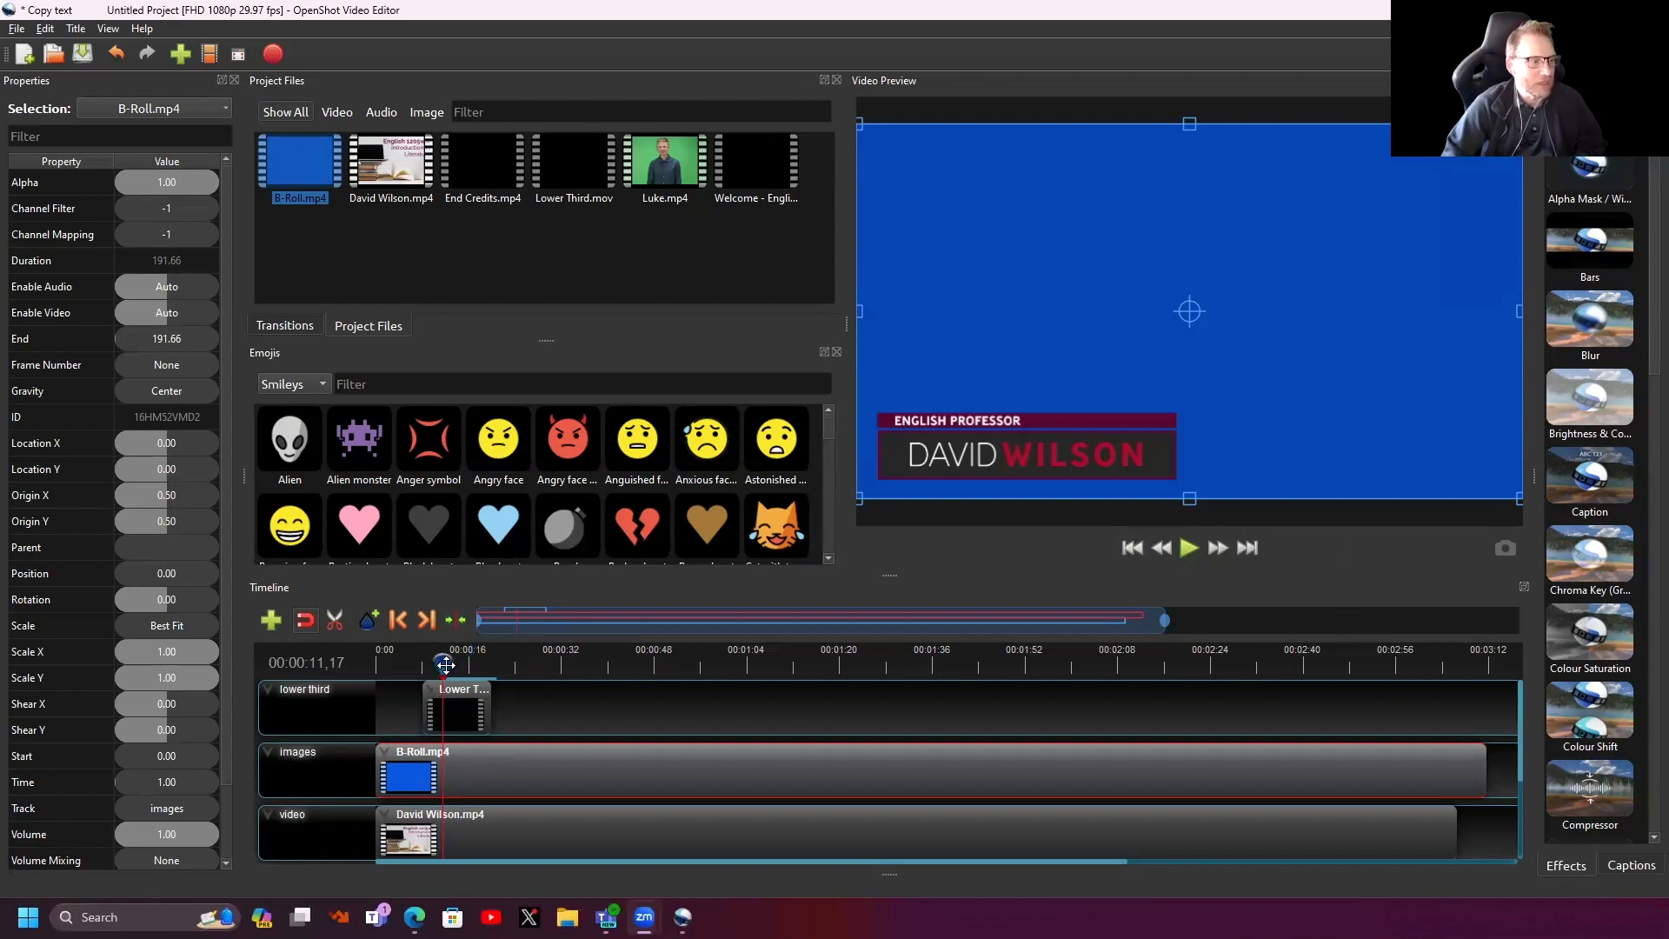
- Scrub into the B-Roll footage and drop Chroma Key (Greenscreen) onto the B-Roll.mp4 clip
{"action": "left_click_drag", "start_coordinate": [440, 665], "coordinate": [374, 667]}
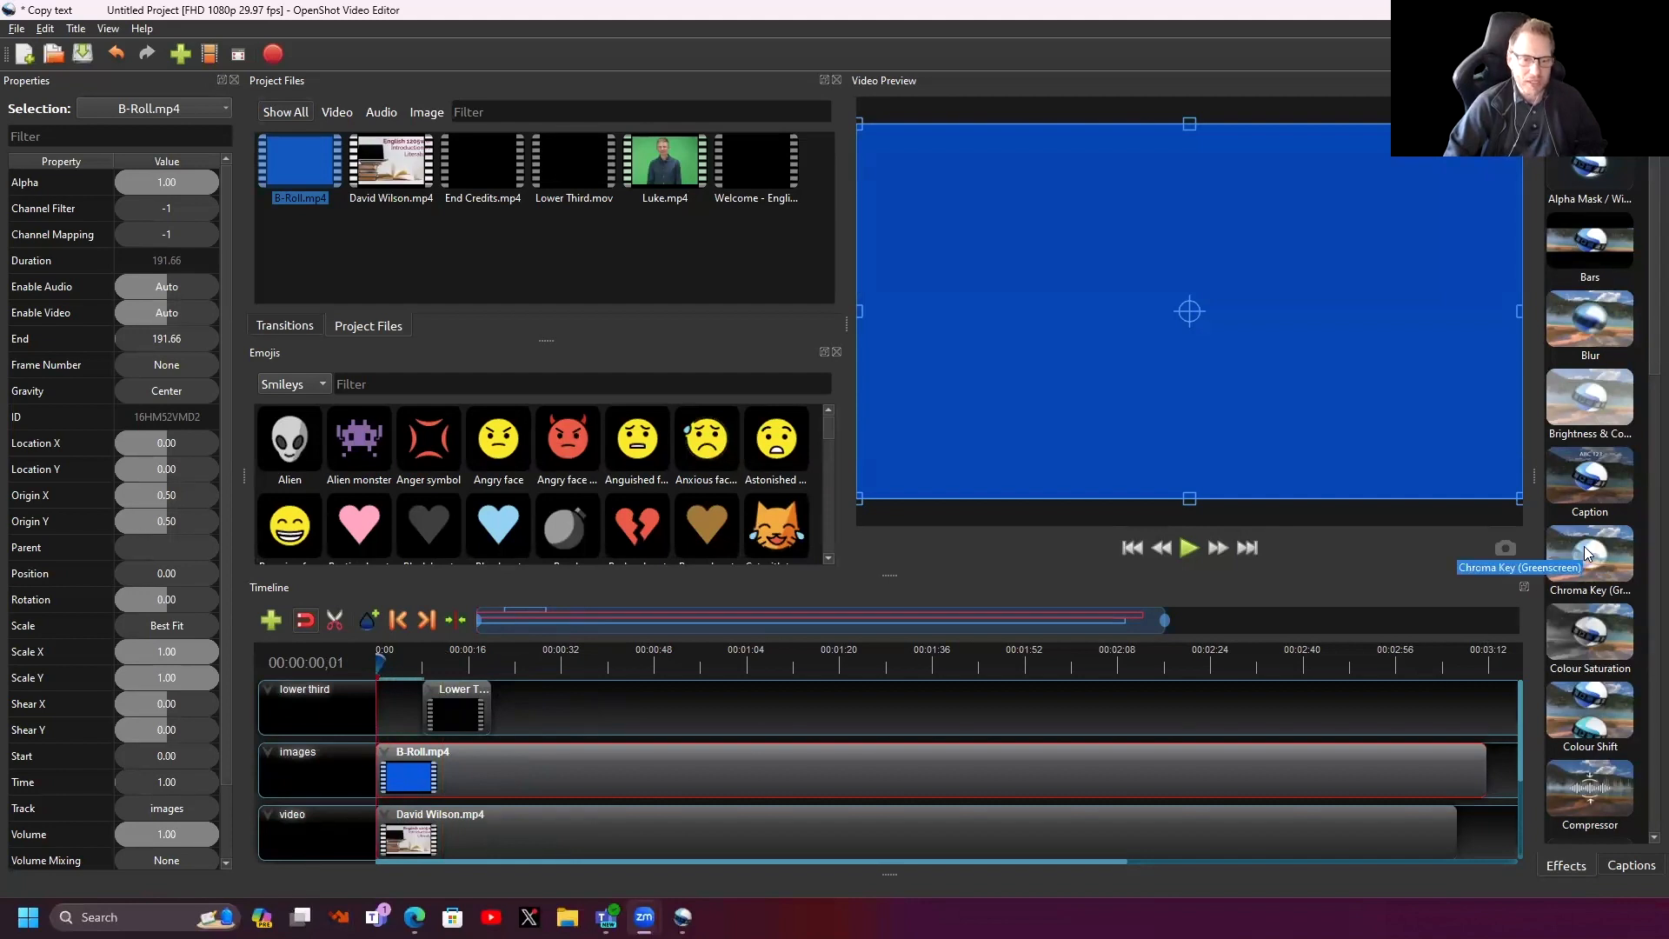
{"action": "left_click_drag", "start_coordinate": [1586, 554], "coordinate": [508, 772]}
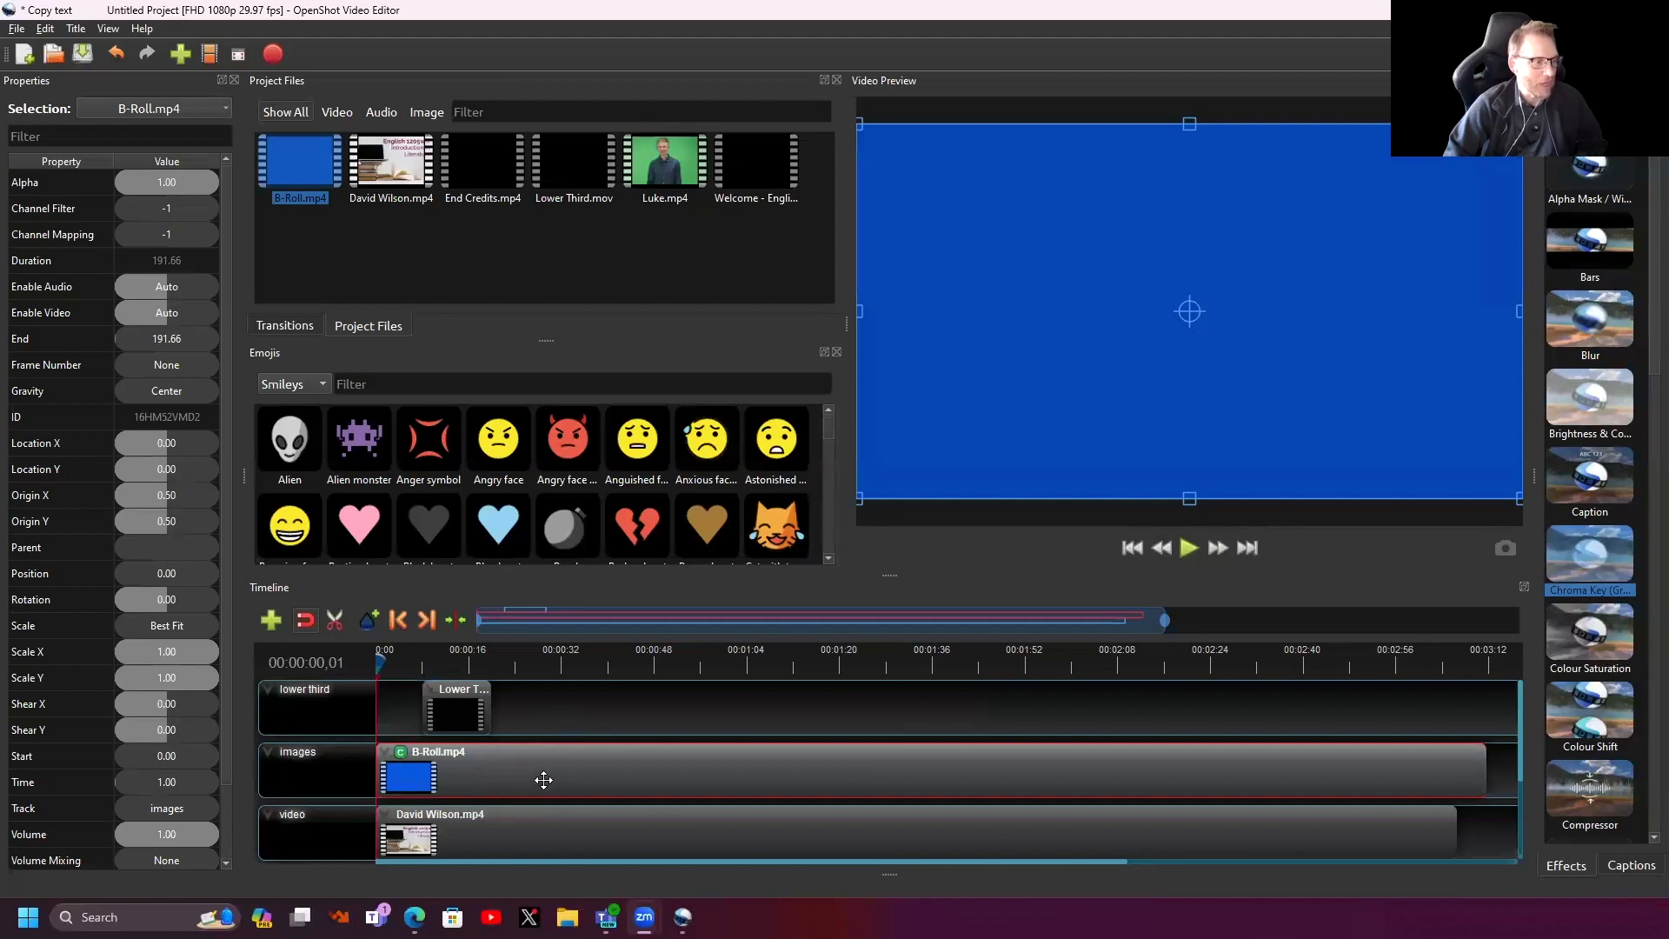
- Show the B-Roll Chroma Key properties: key colour, Basic keying method, threshold 5.00
{"action": "left_click", "coordinate": [400, 754]}
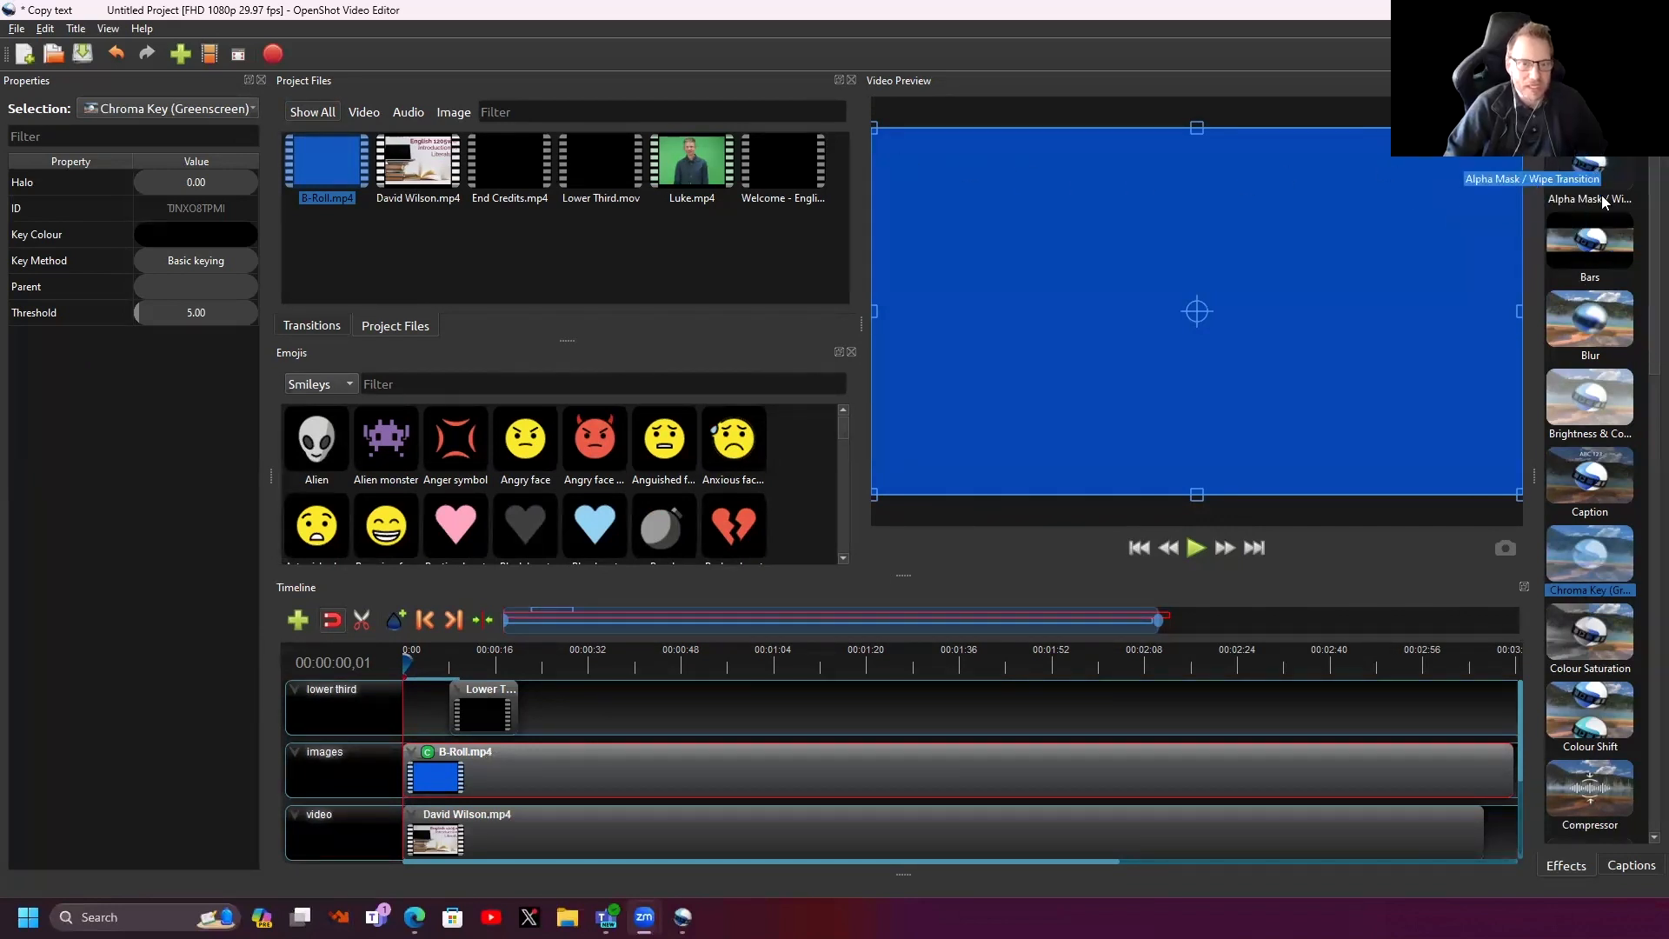
{"action": "scroll", "coordinate": [1607, 261], "scroll_direction": "down", "scroll_amount": 1}
{"action": "scroll", "coordinate": [1607, 261], "scroll_direction": "up", "scroll_amount": 1}
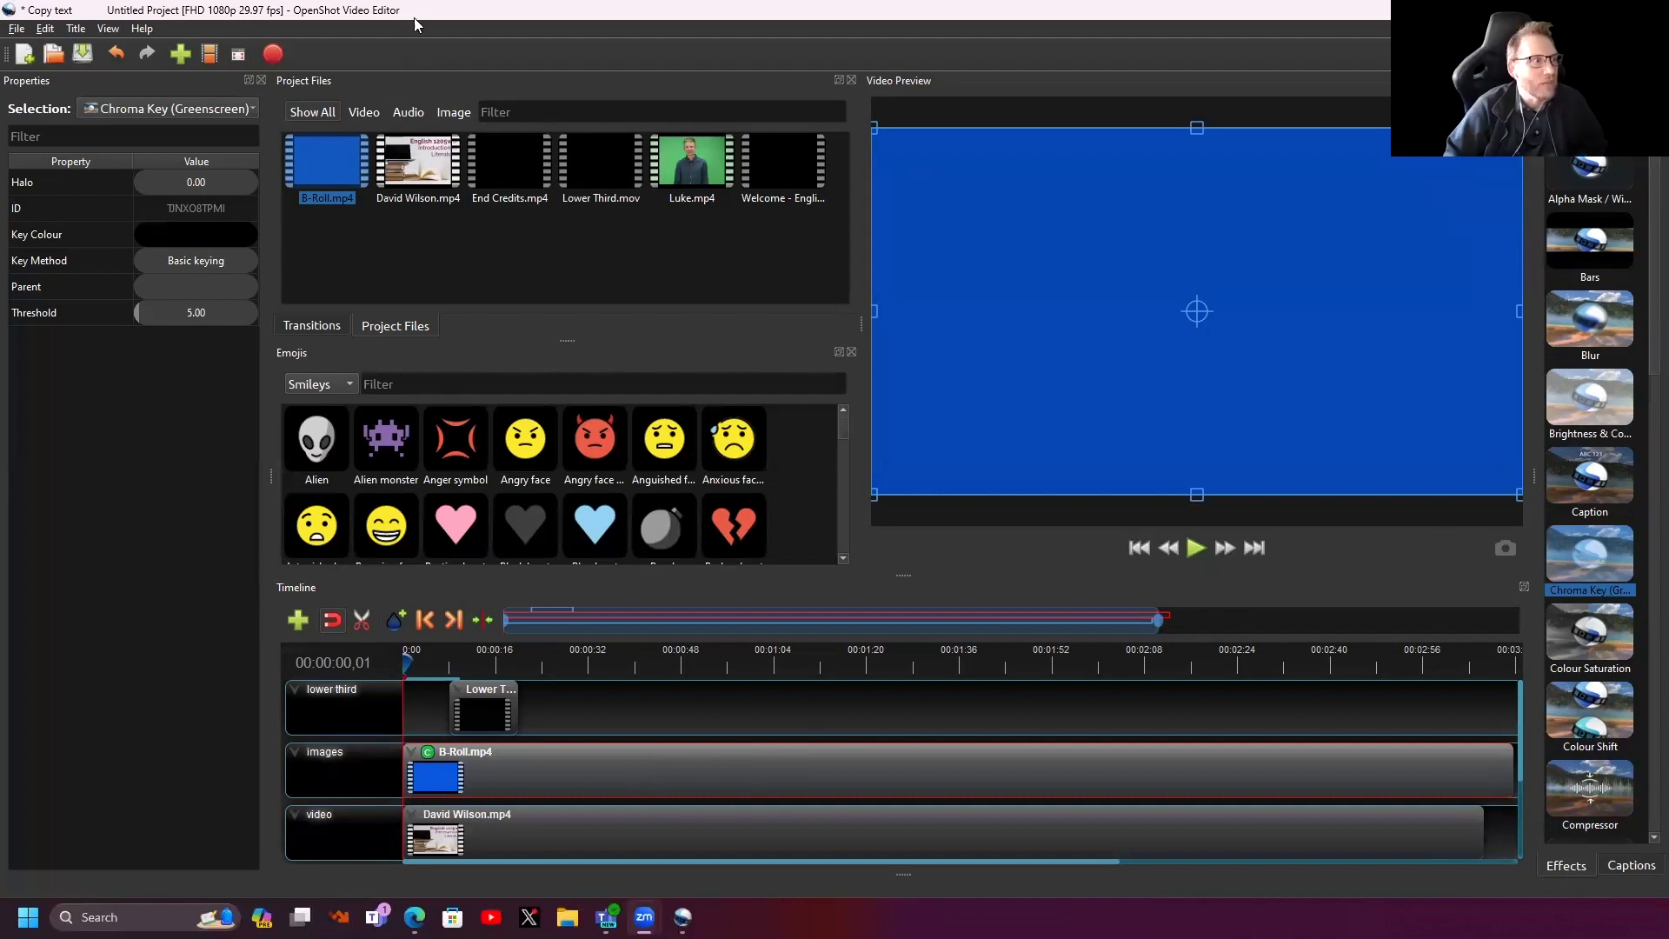
- Browse the View menu's layout options, then close it without changing anything
{"action": "left_click", "coordinate": [108, 28]}
{"action": "mouse_move", "coordinate": [135, 91]}
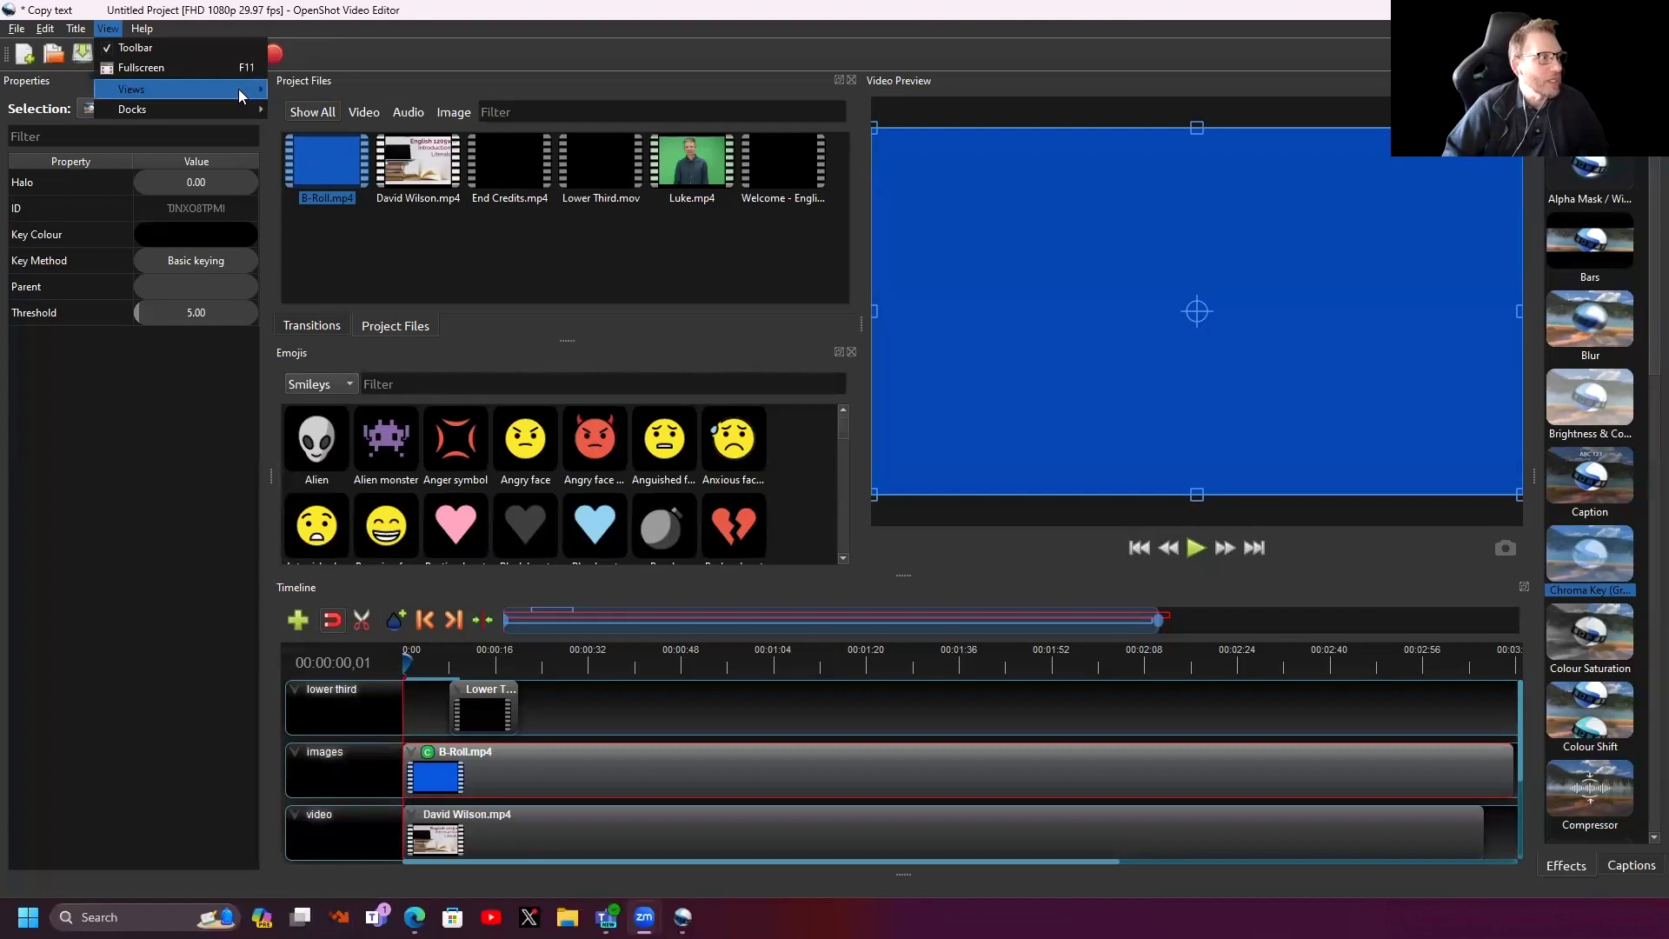
{"action": "mouse_move", "coordinate": [238, 88]}
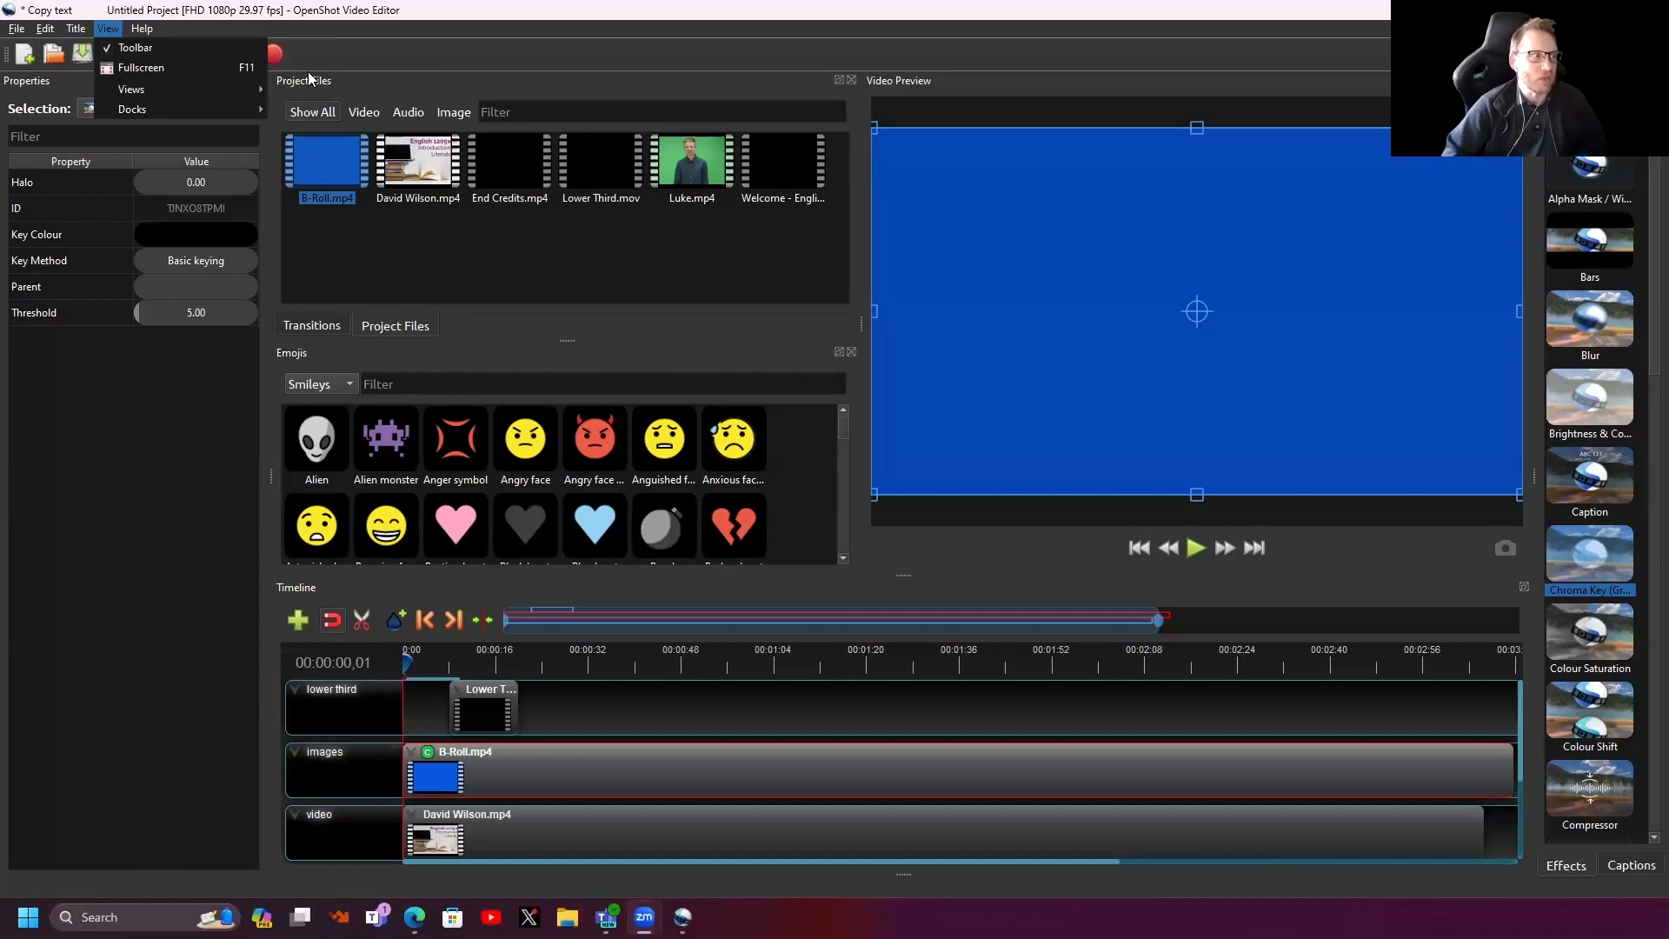
{"action": "left_click", "coordinate": [386, 25]}
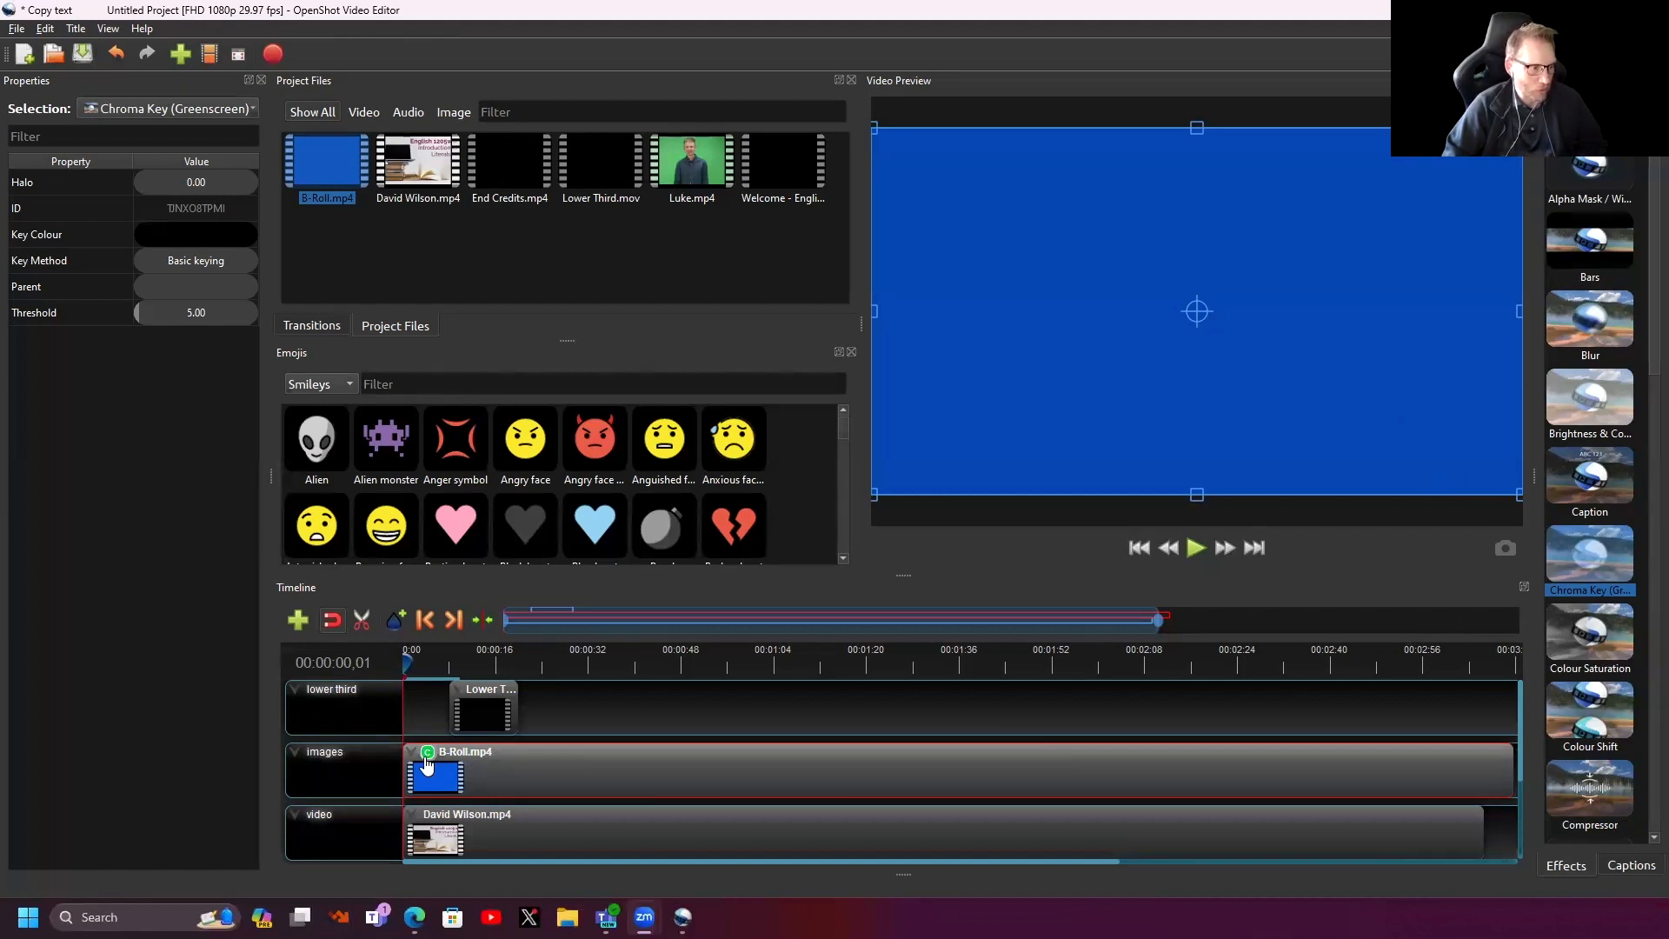
- Sample the preview's blue #0545b4 as the Chroma Key colour and confirm with OK
{"action": "double_click", "coordinate": [47, 235]}
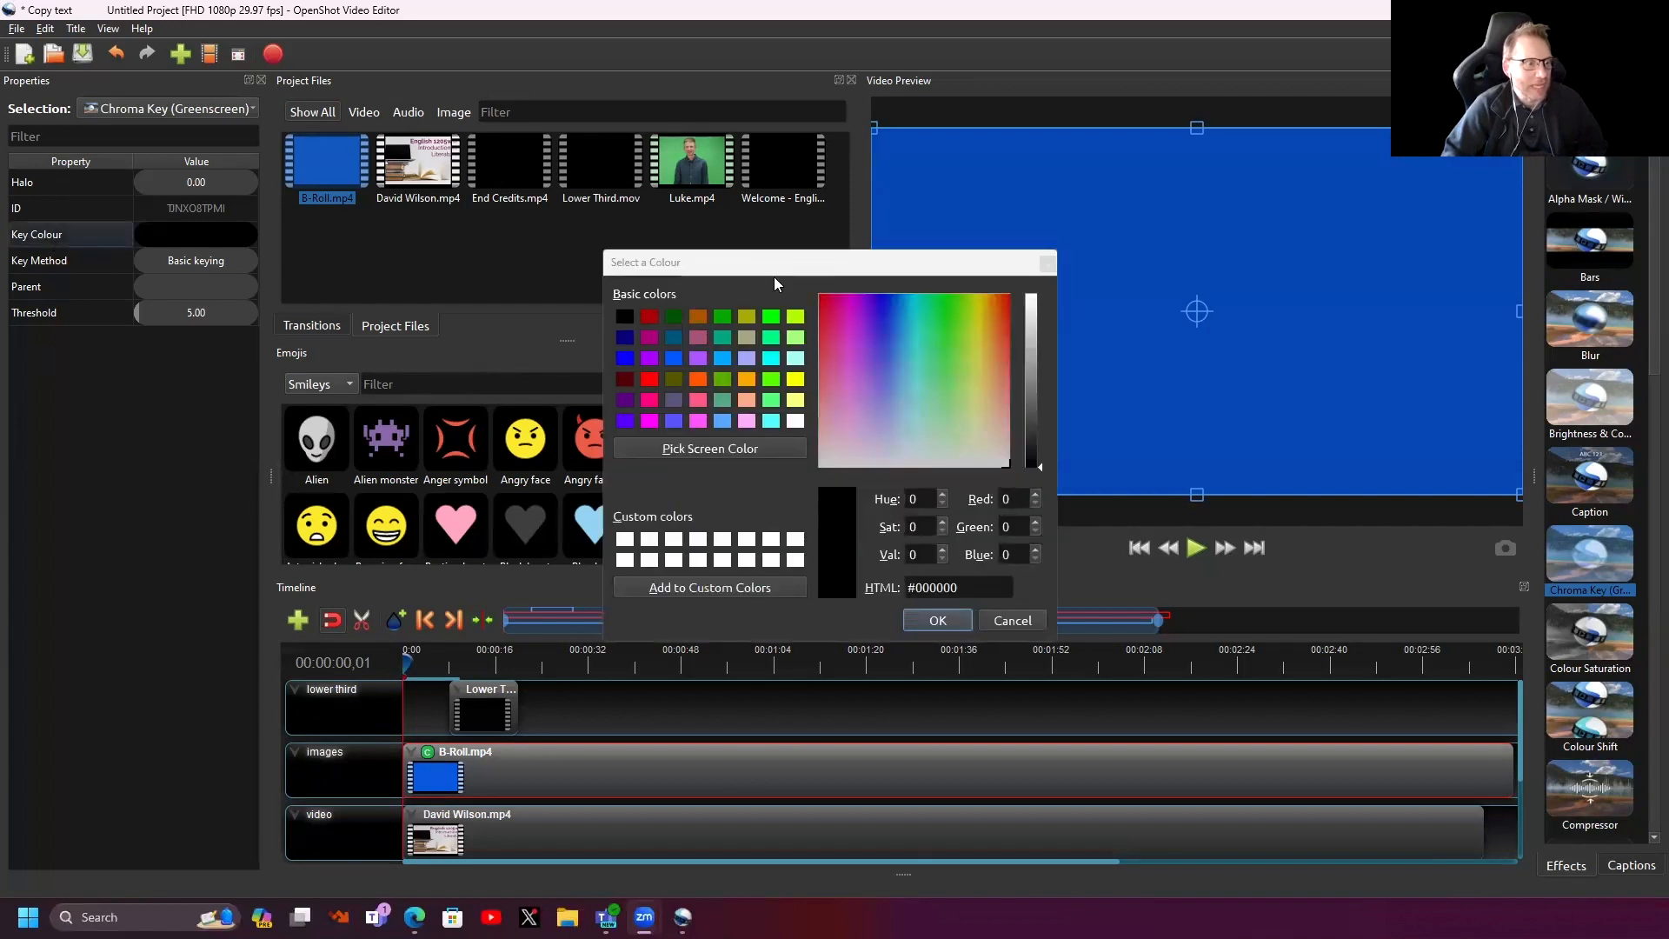
{"action": "left_click", "coordinate": [694, 448]}
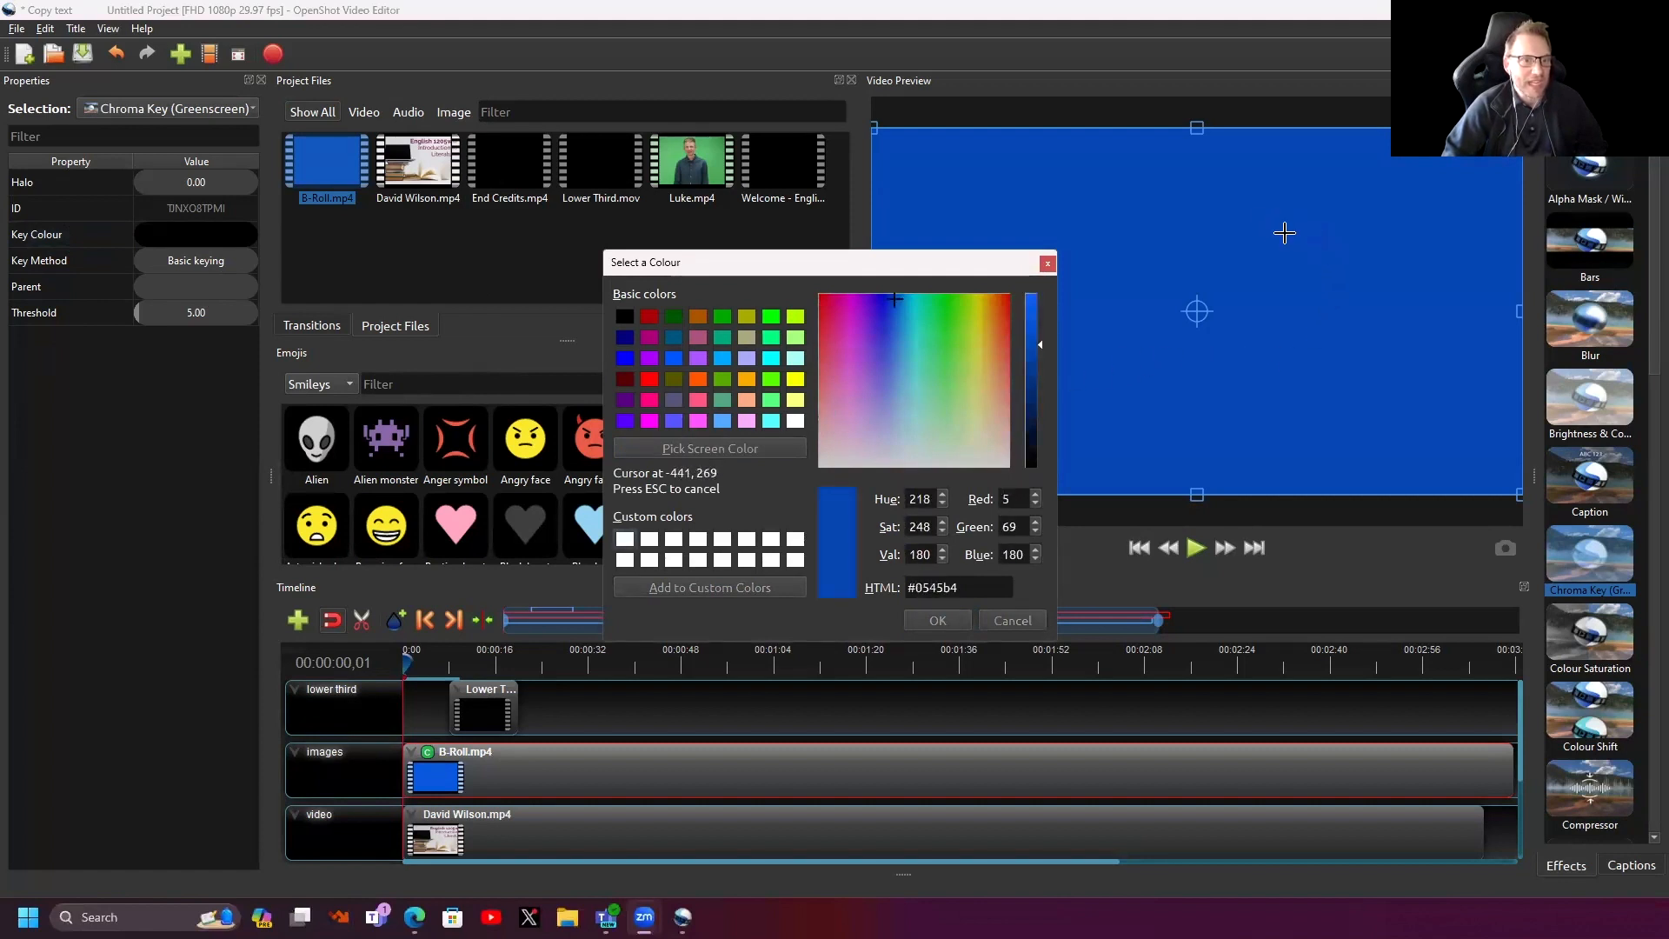
{"action": "left_click", "coordinate": [1284, 233]}
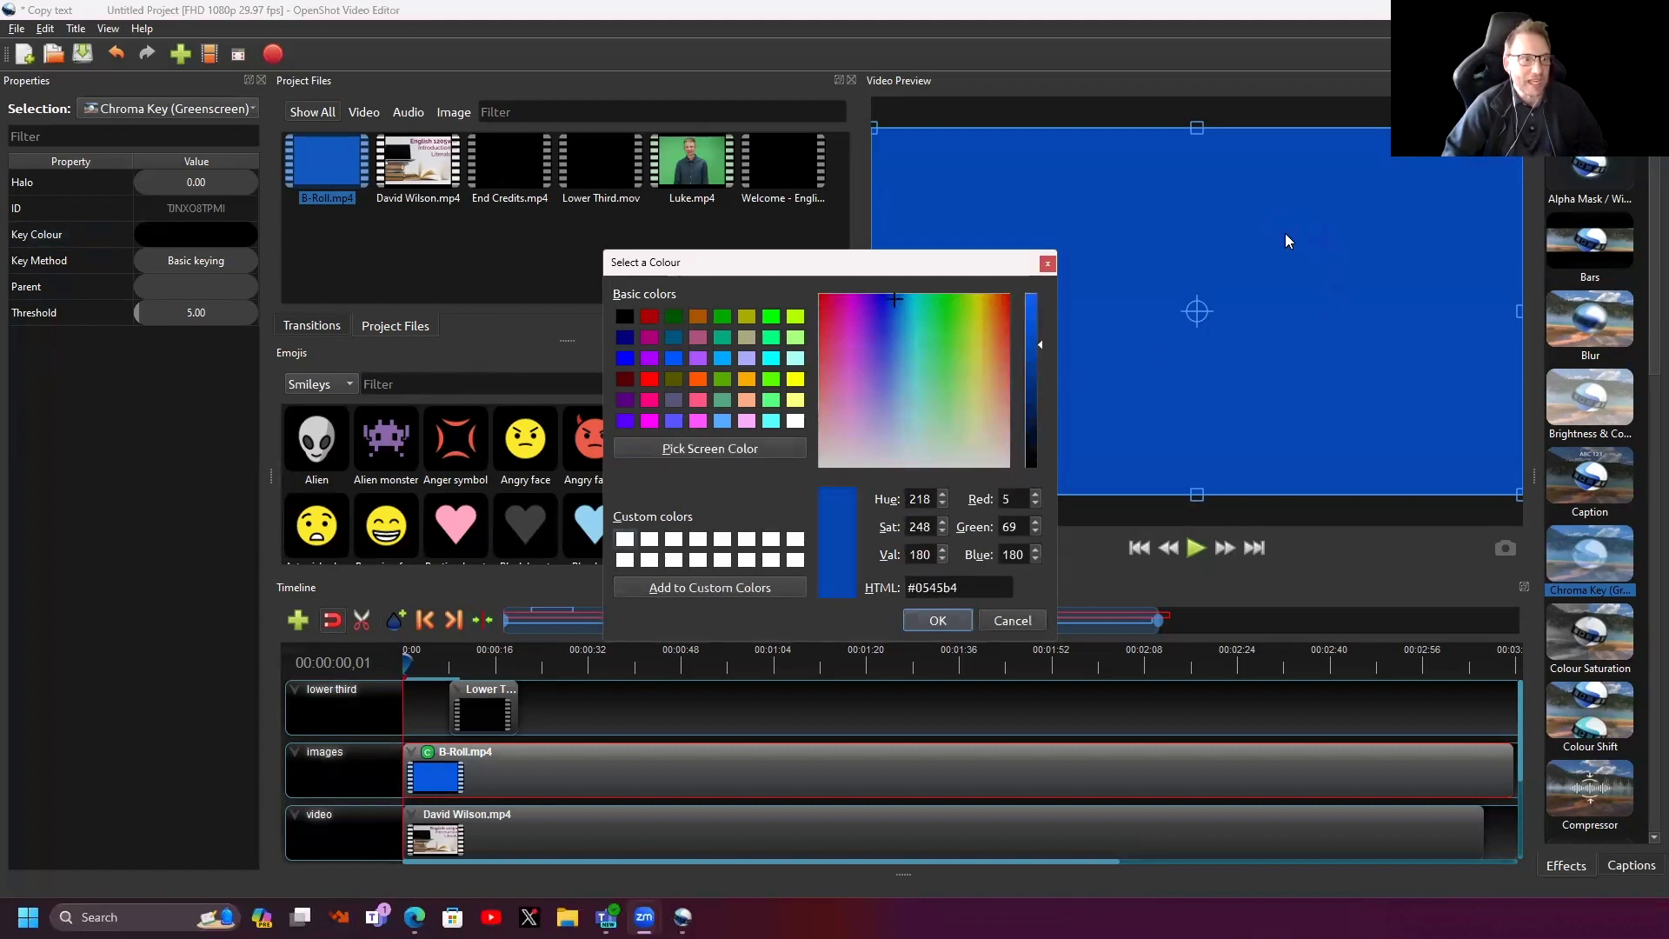
{"action": "left_click", "coordinate": [937, 620]}
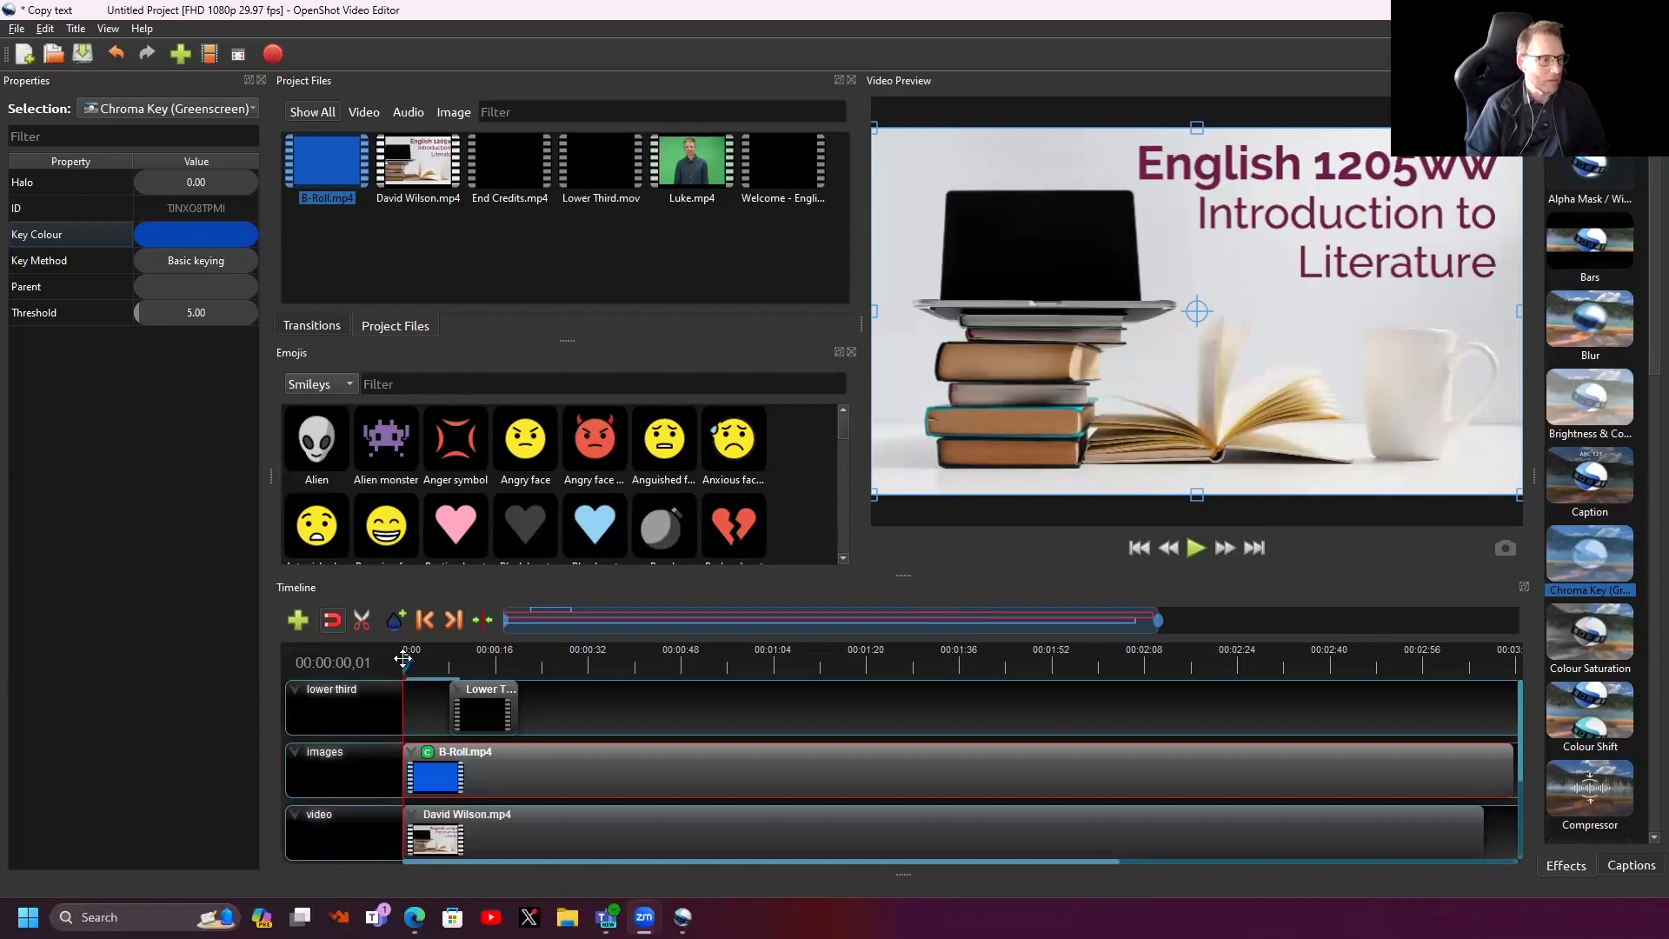
{"action": "key", "text": "space"}
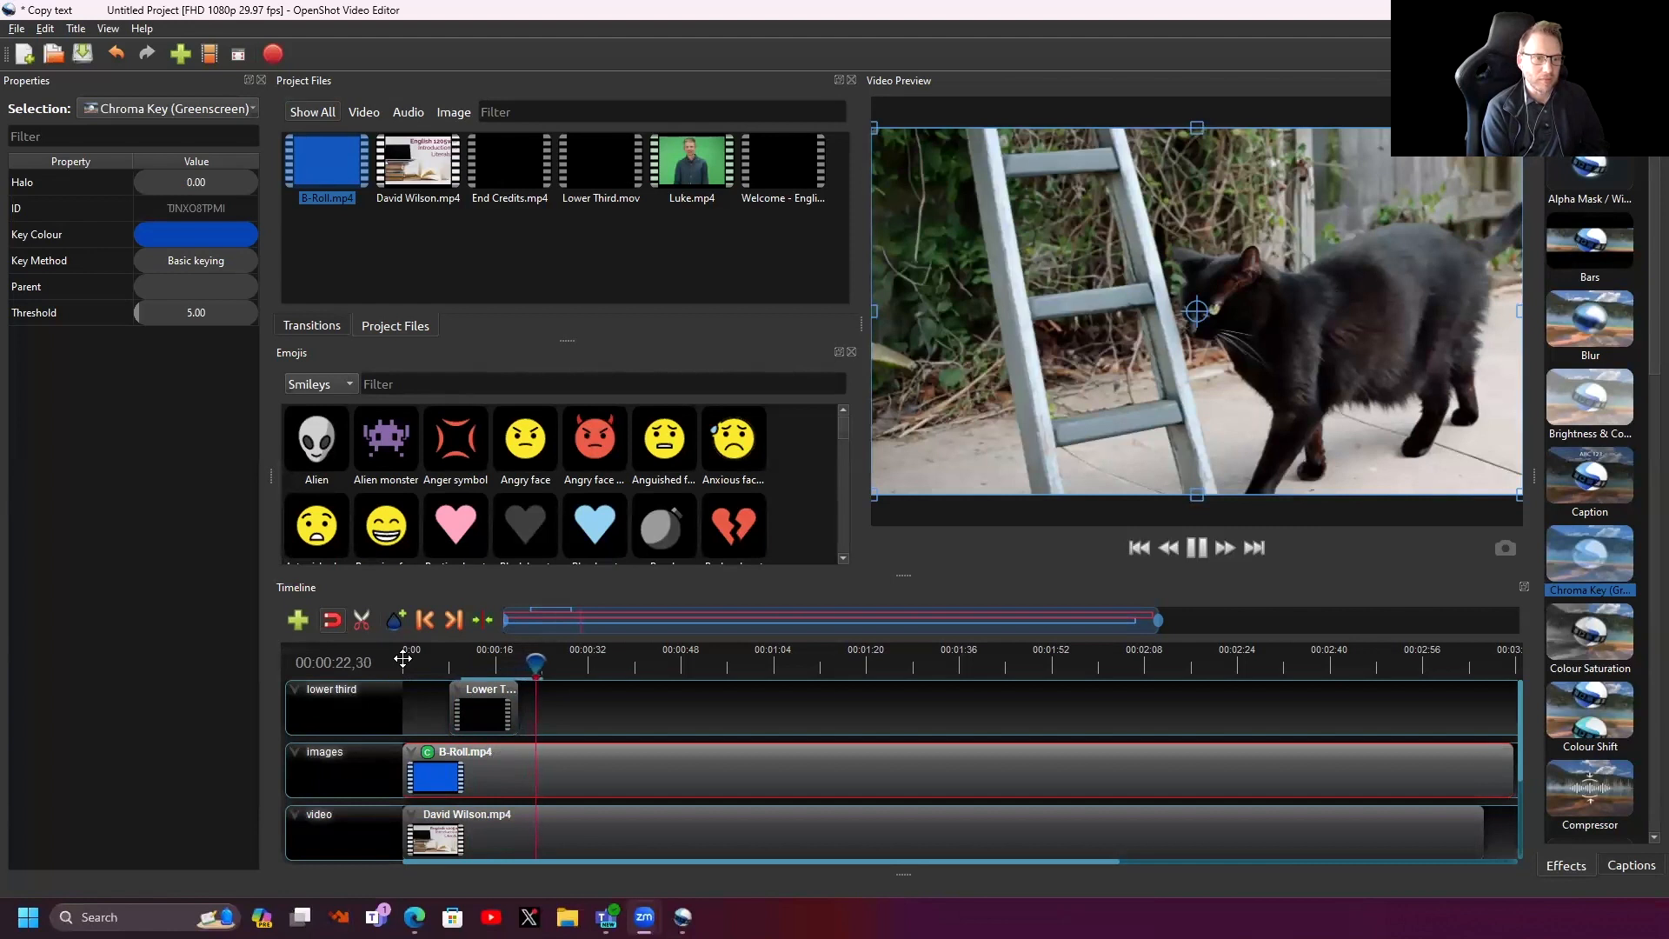
{"action": "key", "text": "space"}
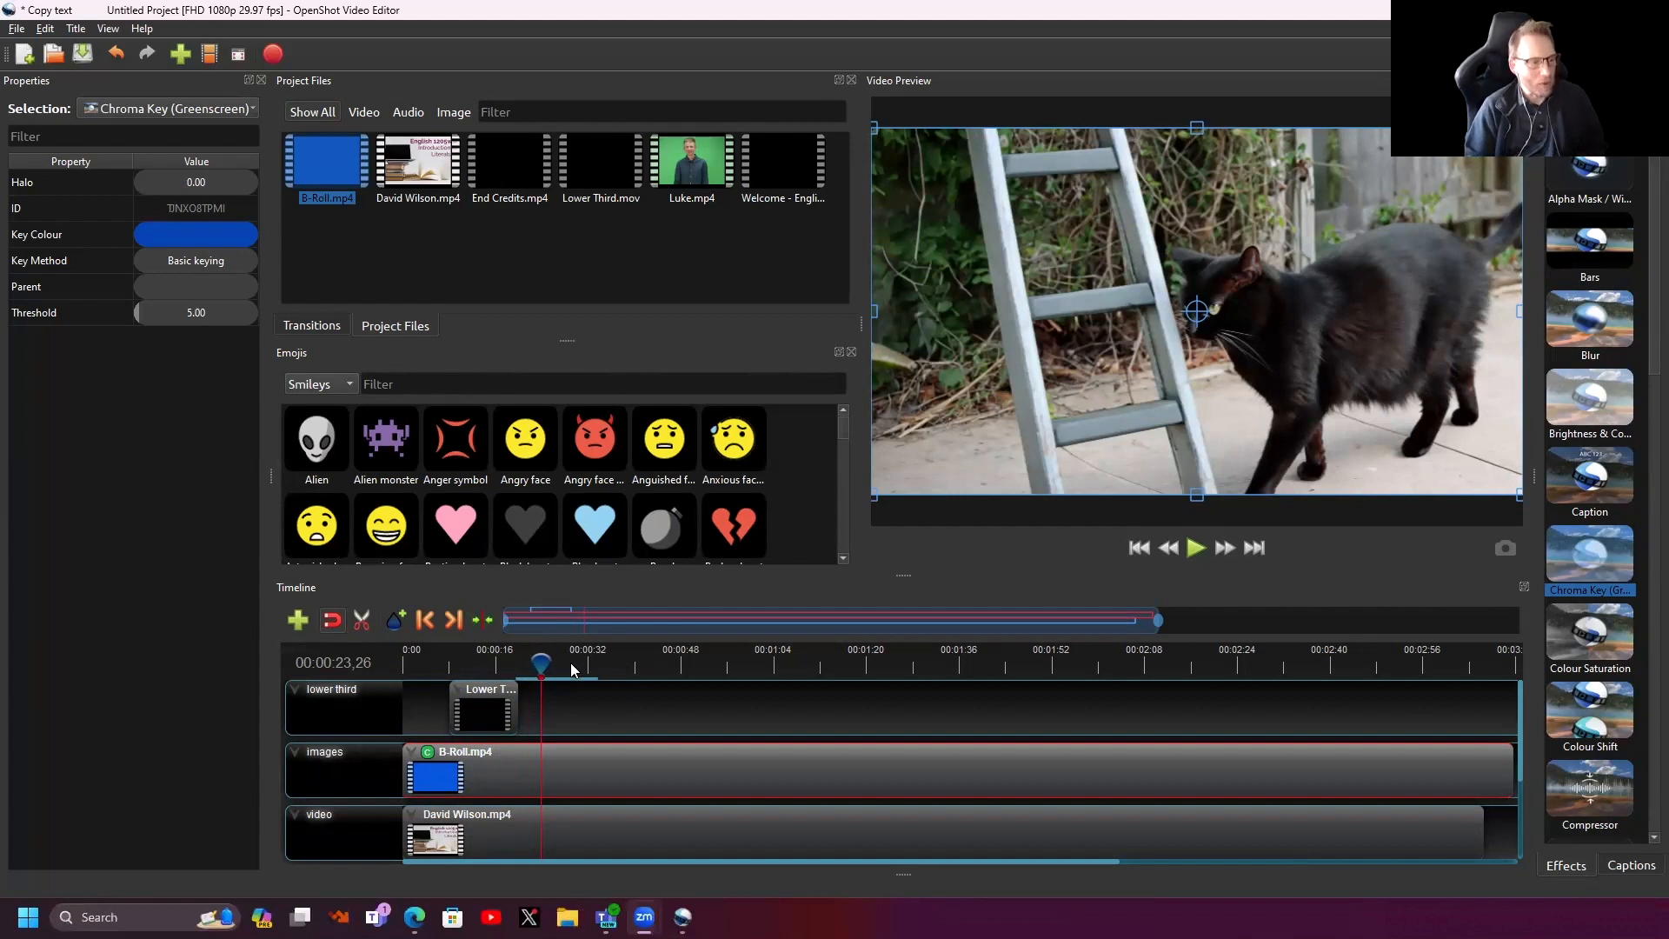
{"action": "left_click_drag", "start_coordinate": [541, 661], "coordinate": [412, 661]}
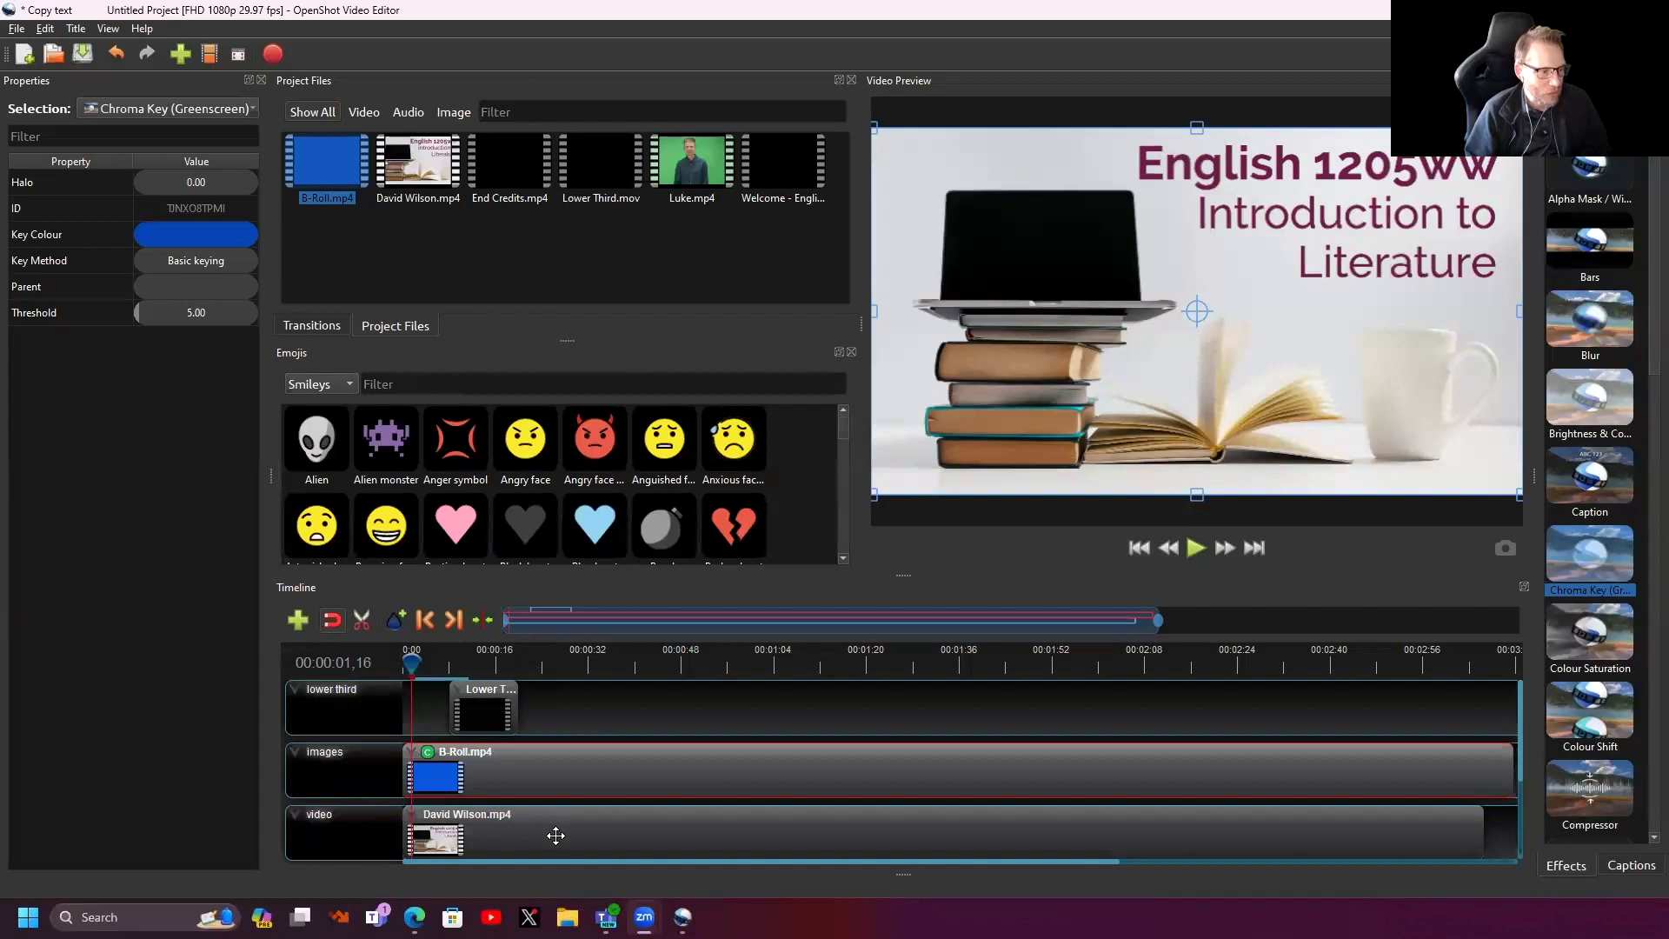
{"action": "mouse_move", "coordinate": [411, 658]}
{"action": "left_mouse_down"}
{"action": "mouse_move", "coordinate": [454, 661]}
{"action": "mouse_move", "coordinate": [411, 663]}
{"action": "mouse_move", "coordinate": [454, 666]}
{"action": "mouse_move", "coordinate": [427, 674]}
{"action": "left_mouse_up"}
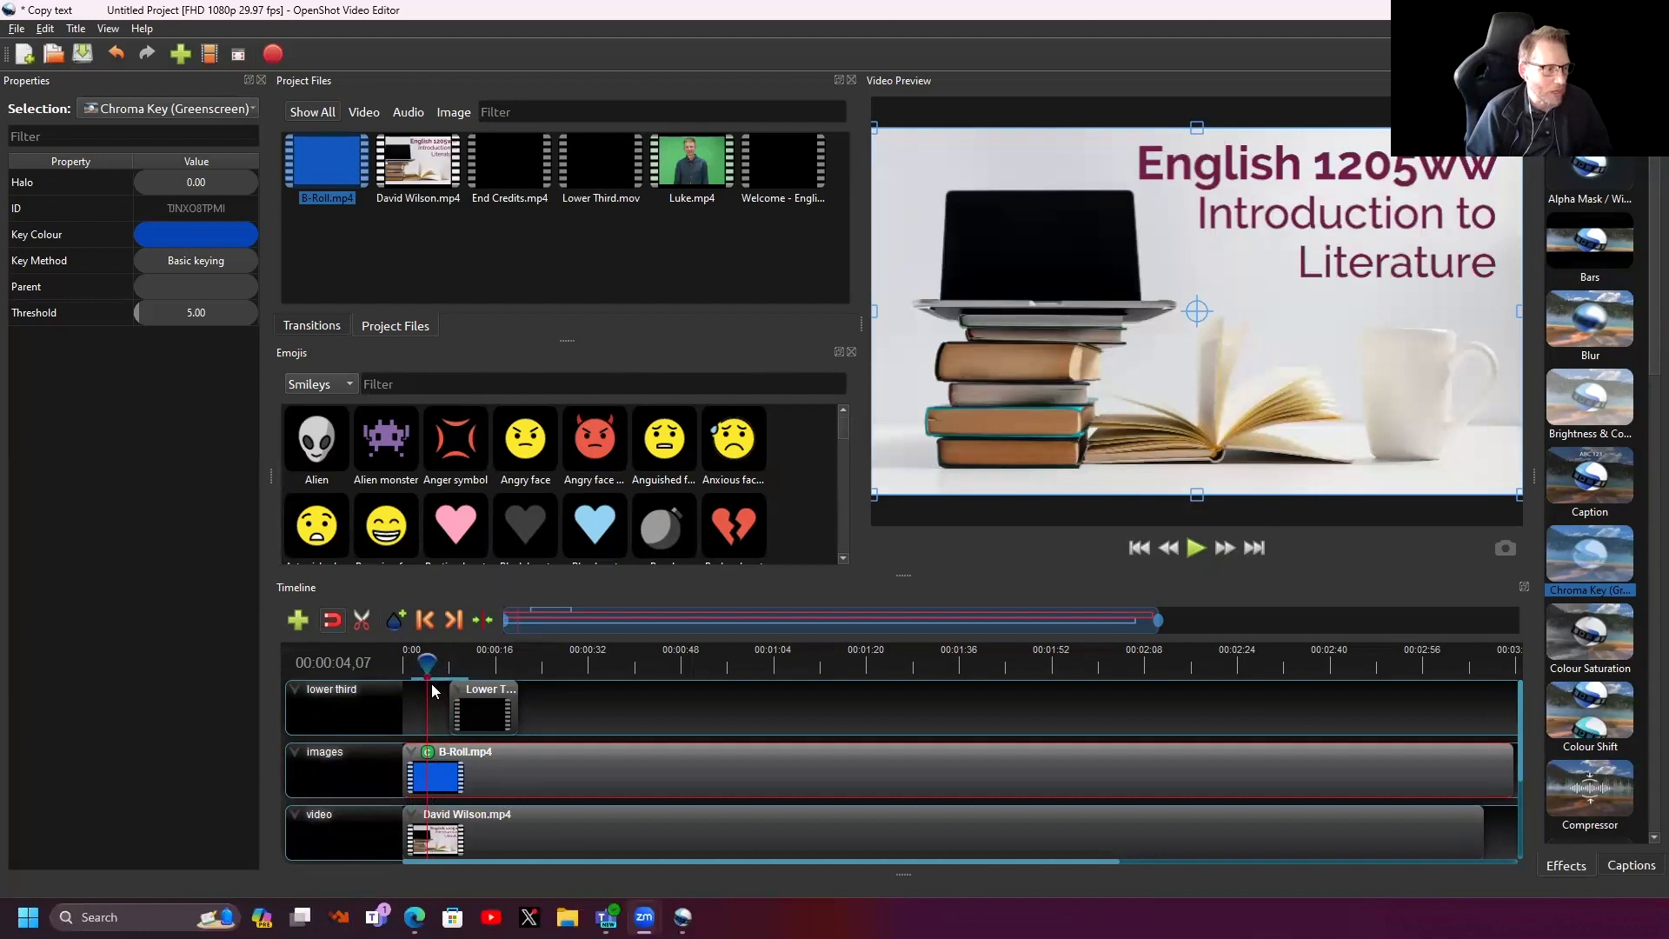
{"action": "left_click_drag", "start_coordinate": [429, 661], "coordinate": [432, 662]}
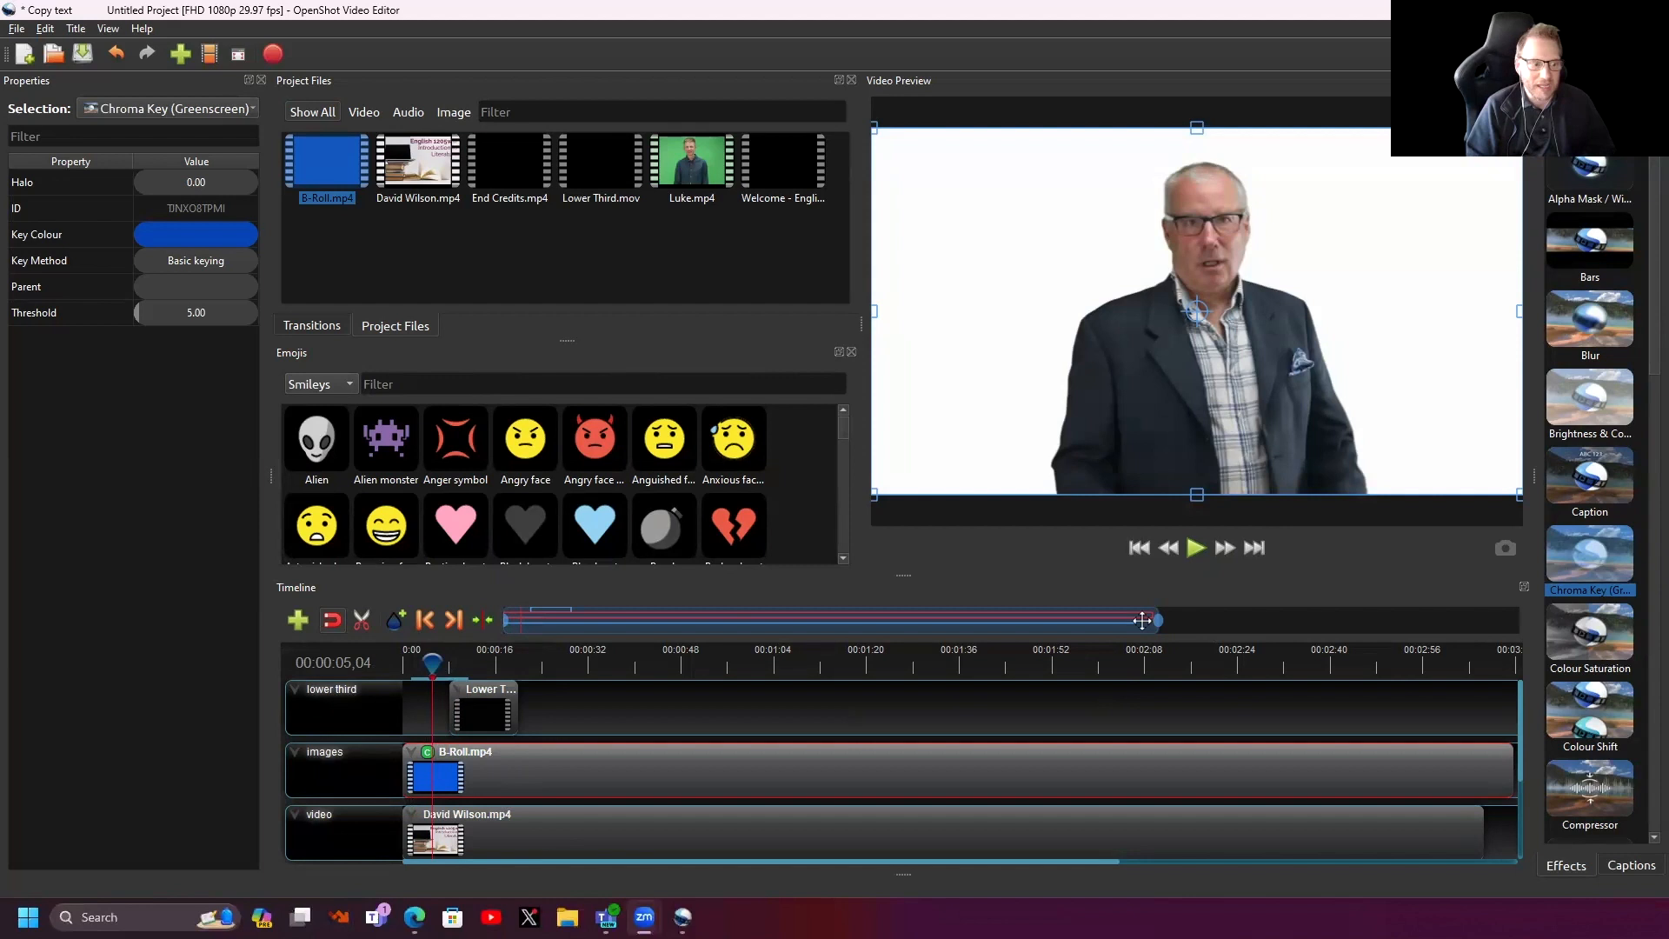
{"action": "left_click_drag", "start_coordinate": [1161, 623], "coordinate": [762, 616]}
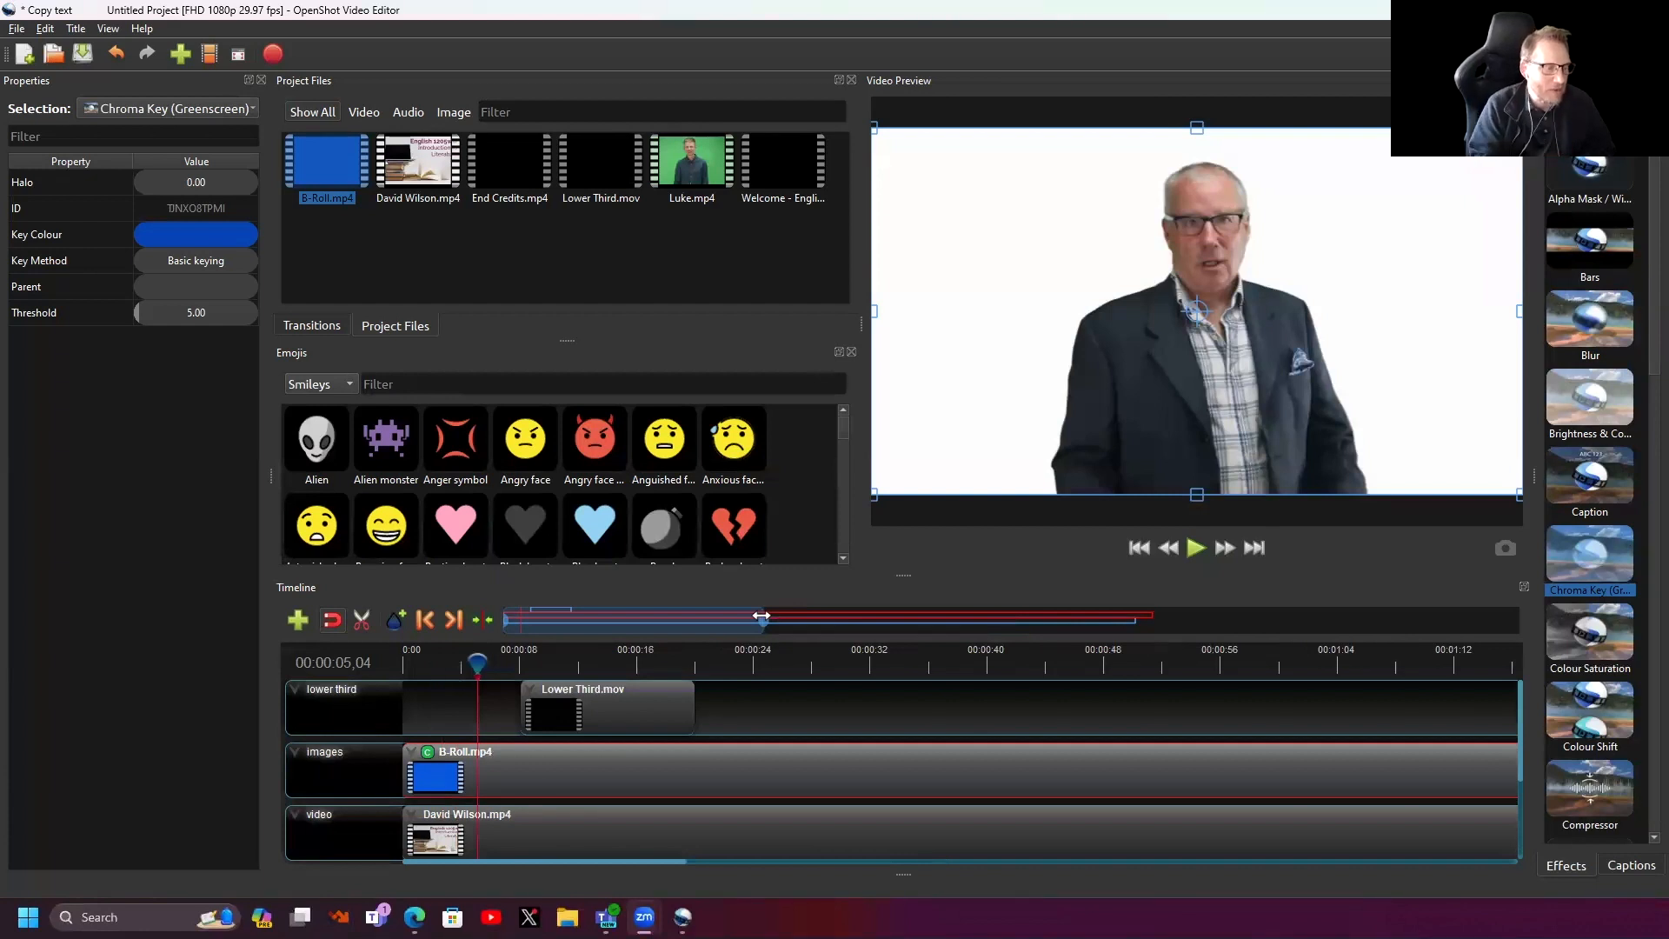
{"action": "left_click_drag", "start_coordinate": [761, 616], "coordinate": [604, 663]}
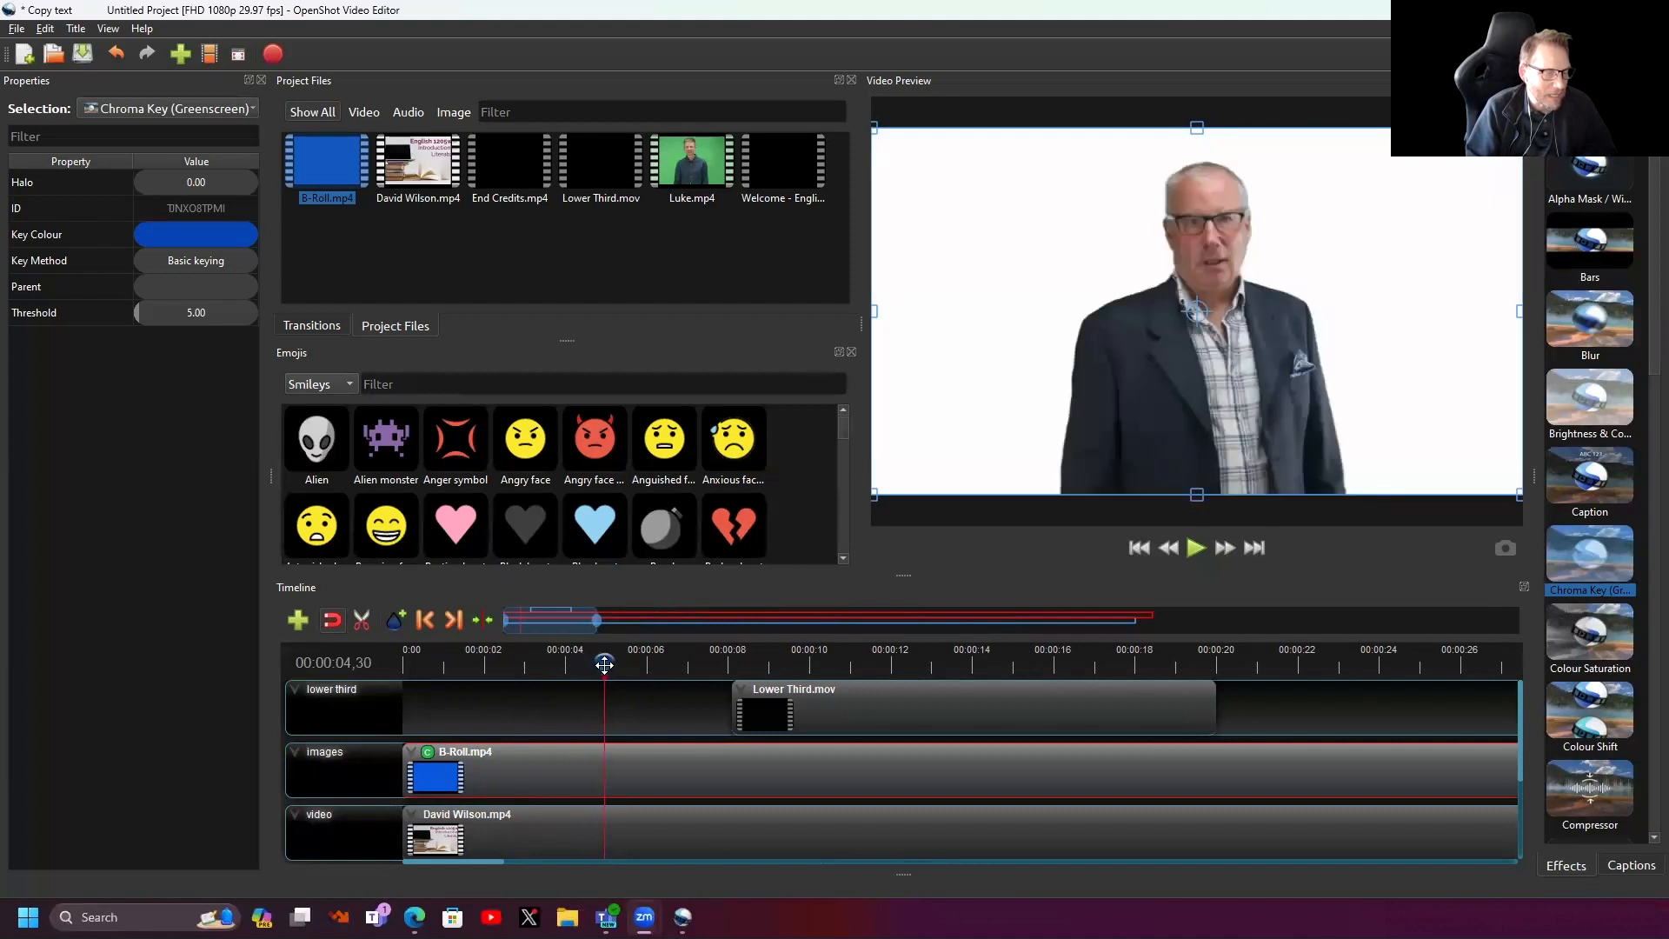
- Slice the B-Roll clip at the playhead keeping the right side, then undo it
{"action": "right_click", "coordinate": [590, 777]}
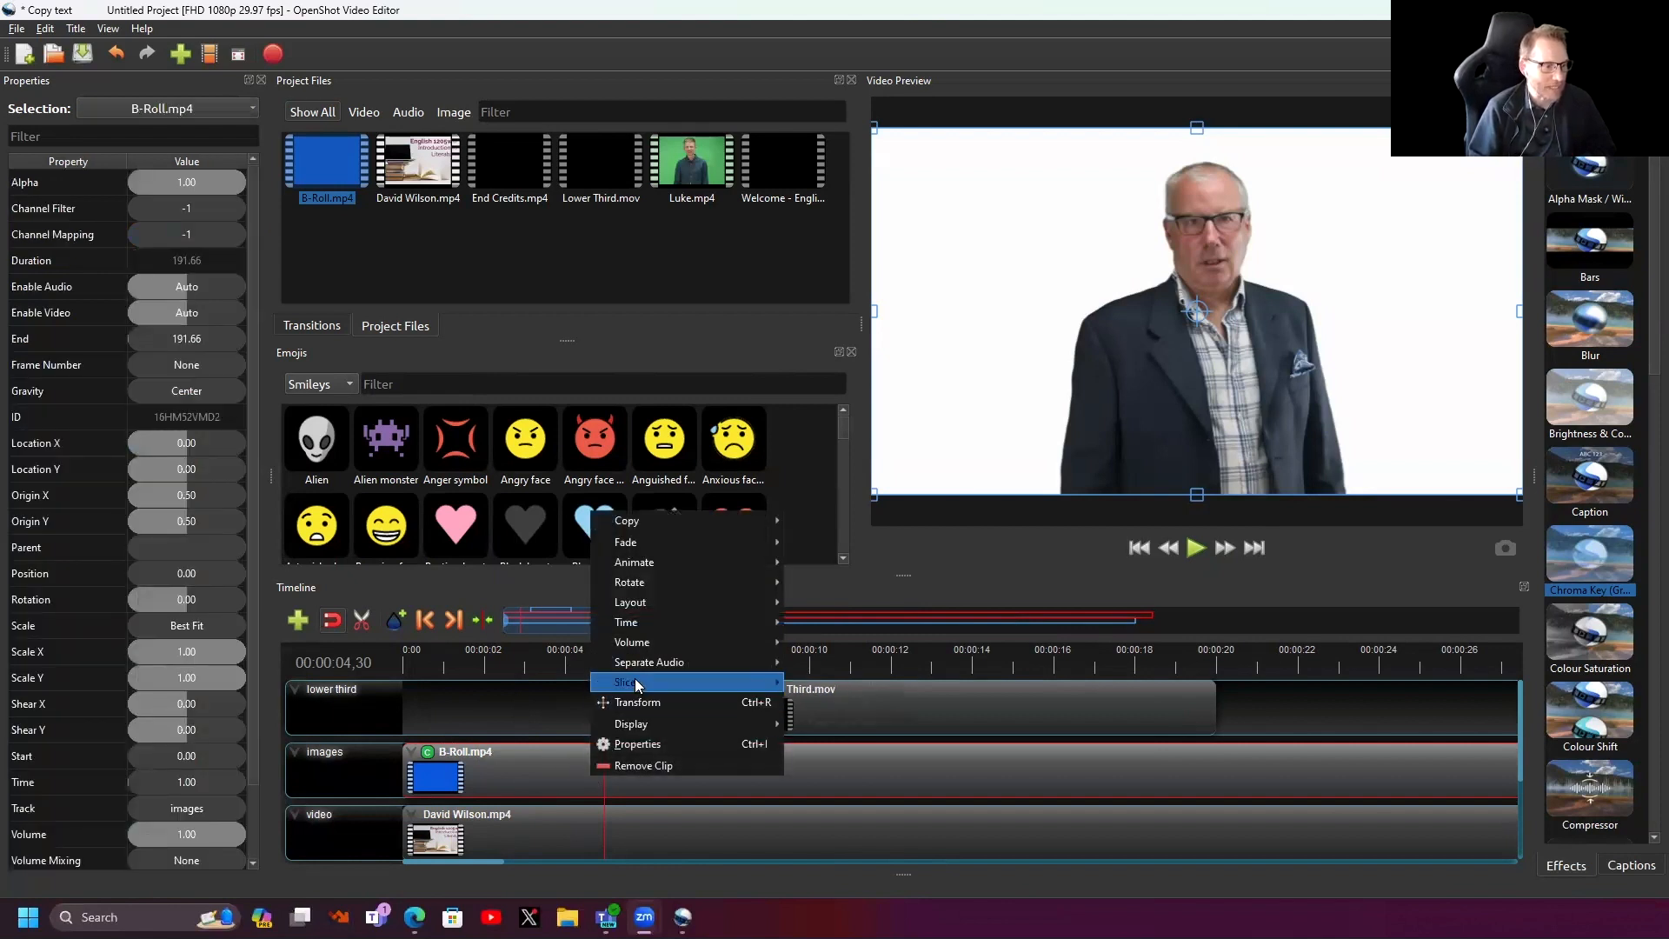
{"action": "mouse_move", "coordinate": [635, 684]}
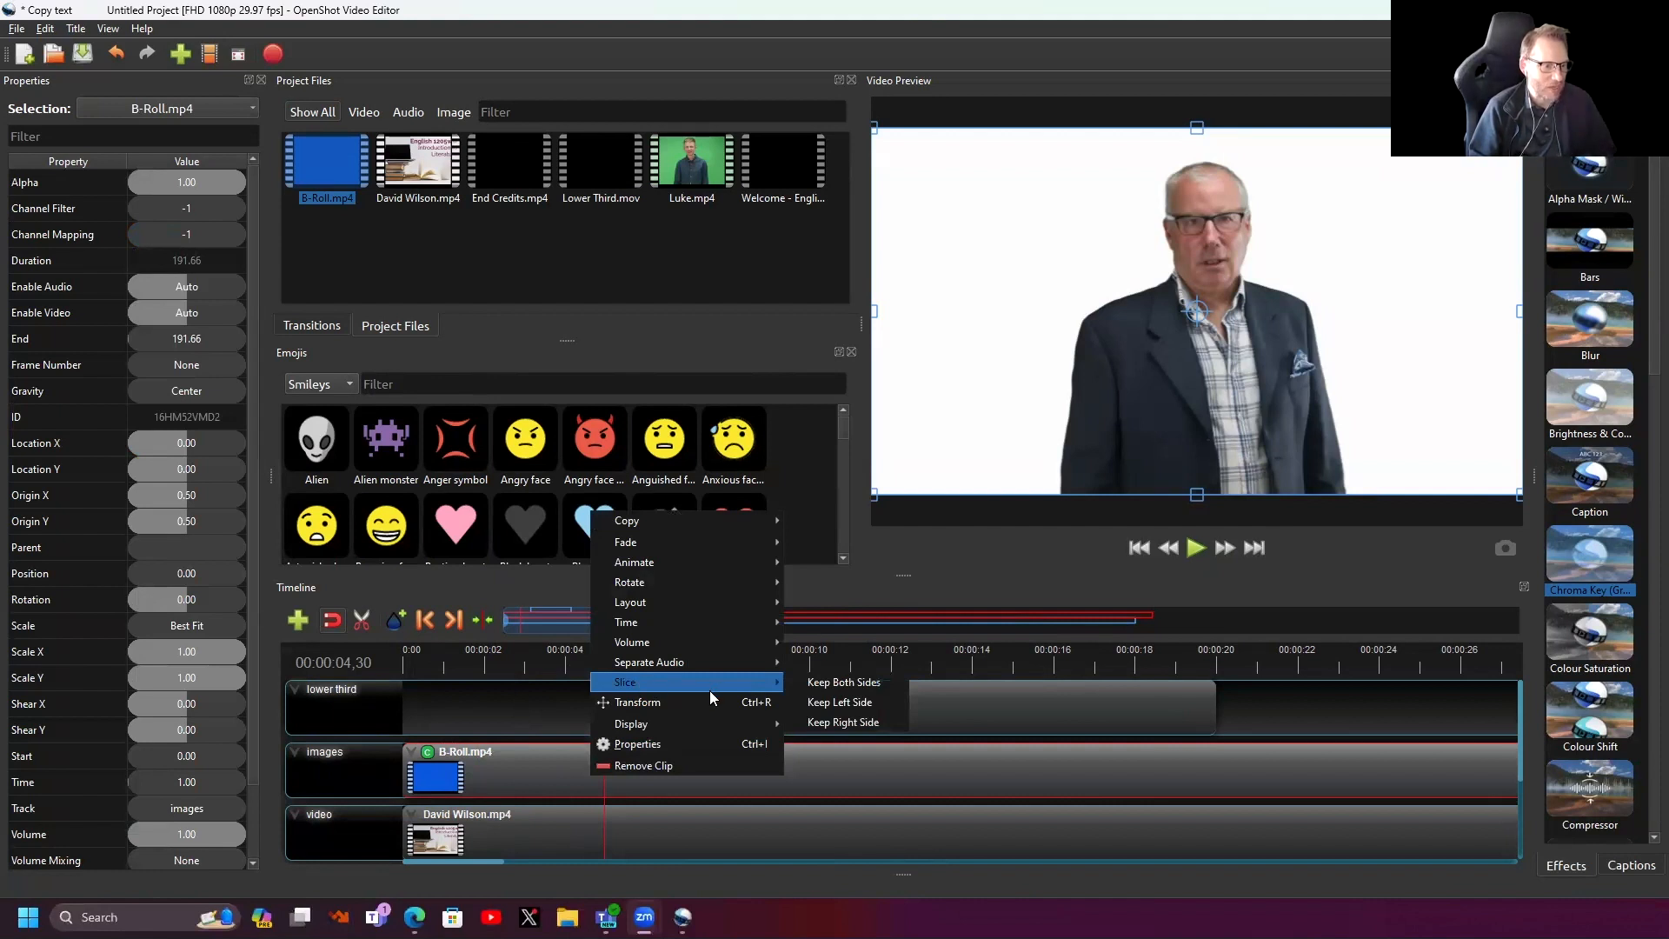
{"action": "left_click", "coordinate": [831, 721]}
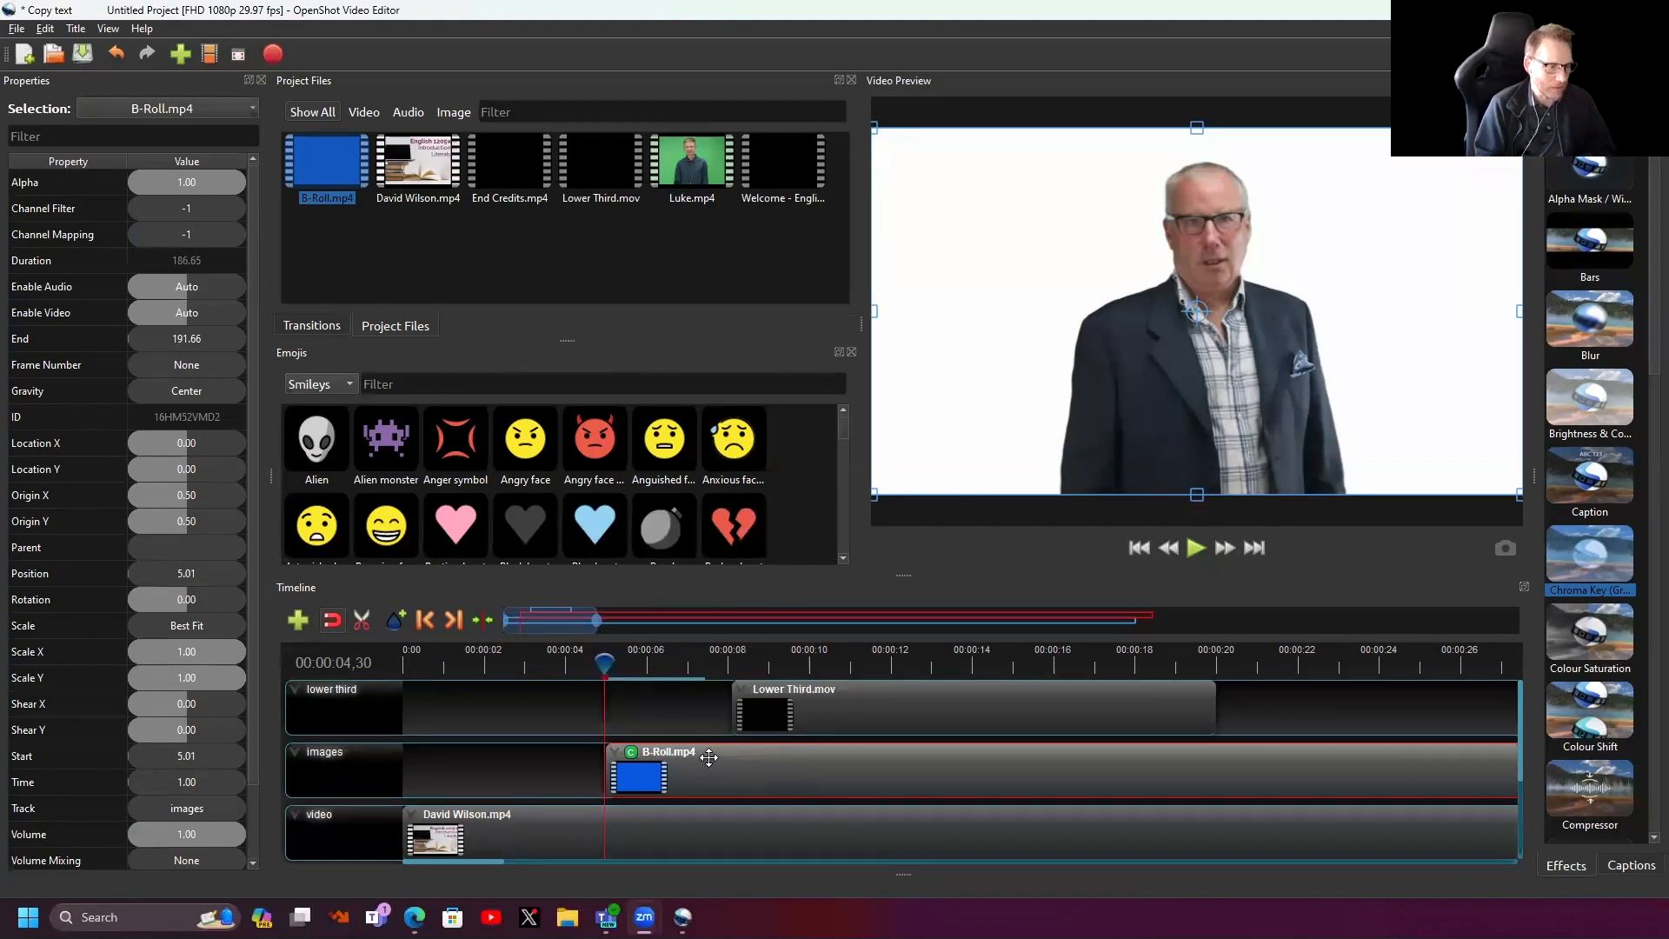
{"action": "key", "text": "ctrl+z"}
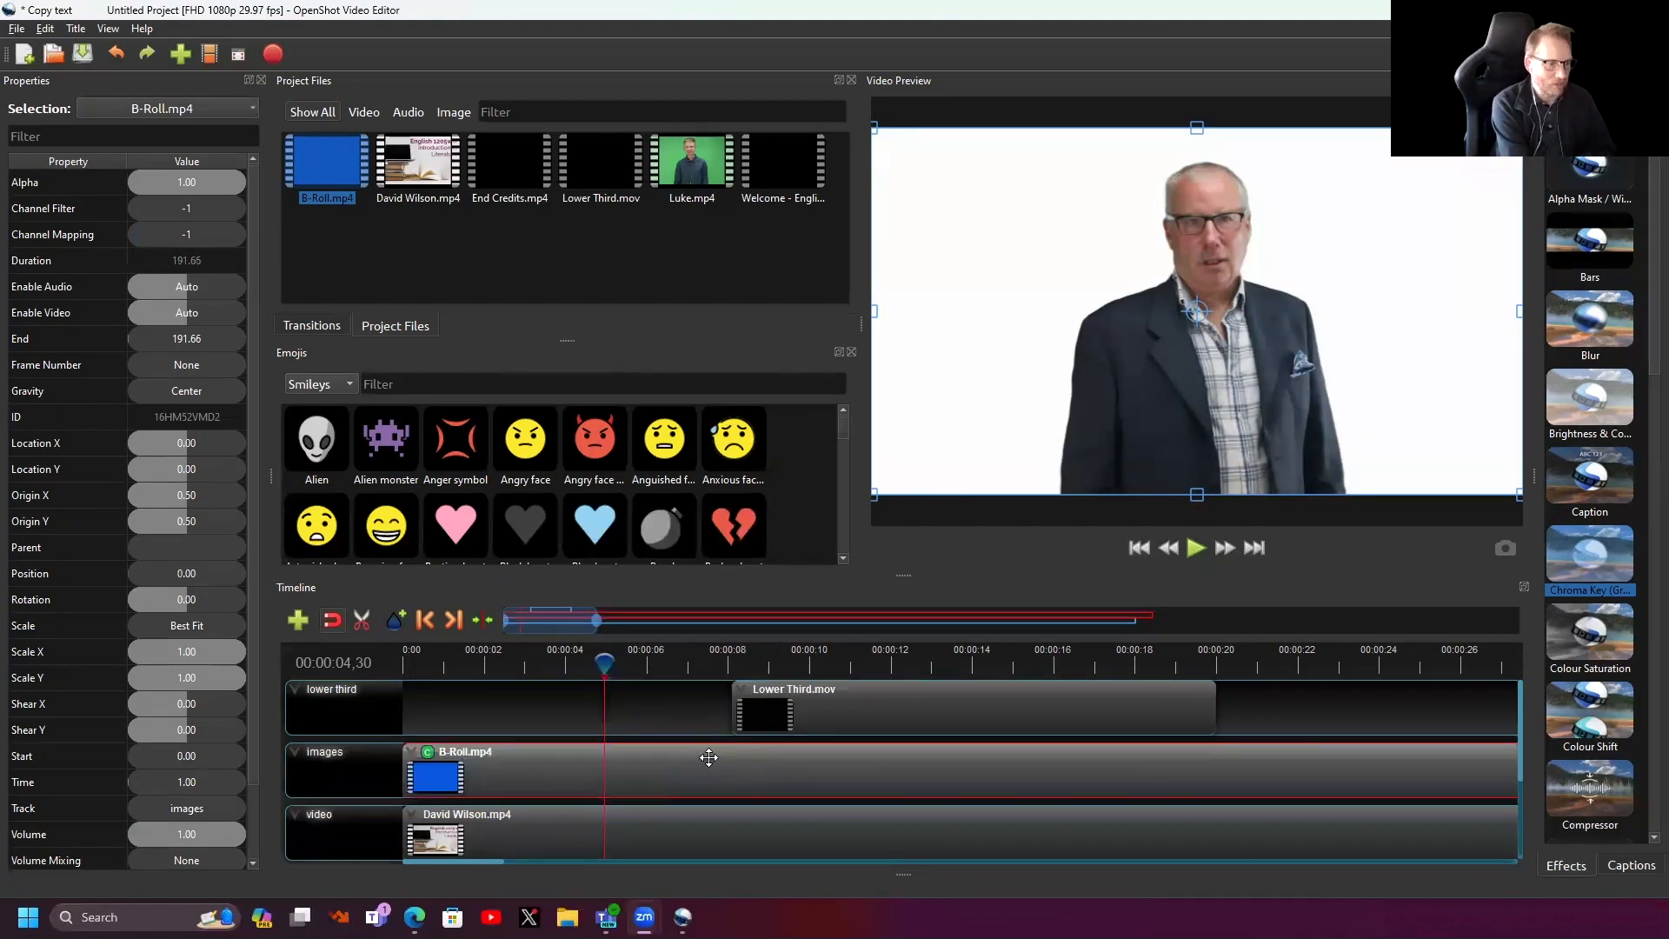
{"action": "right_click", "coordinate": [607, 834]}
{"action": "mouse_move", "coordinate": [657, 735]}
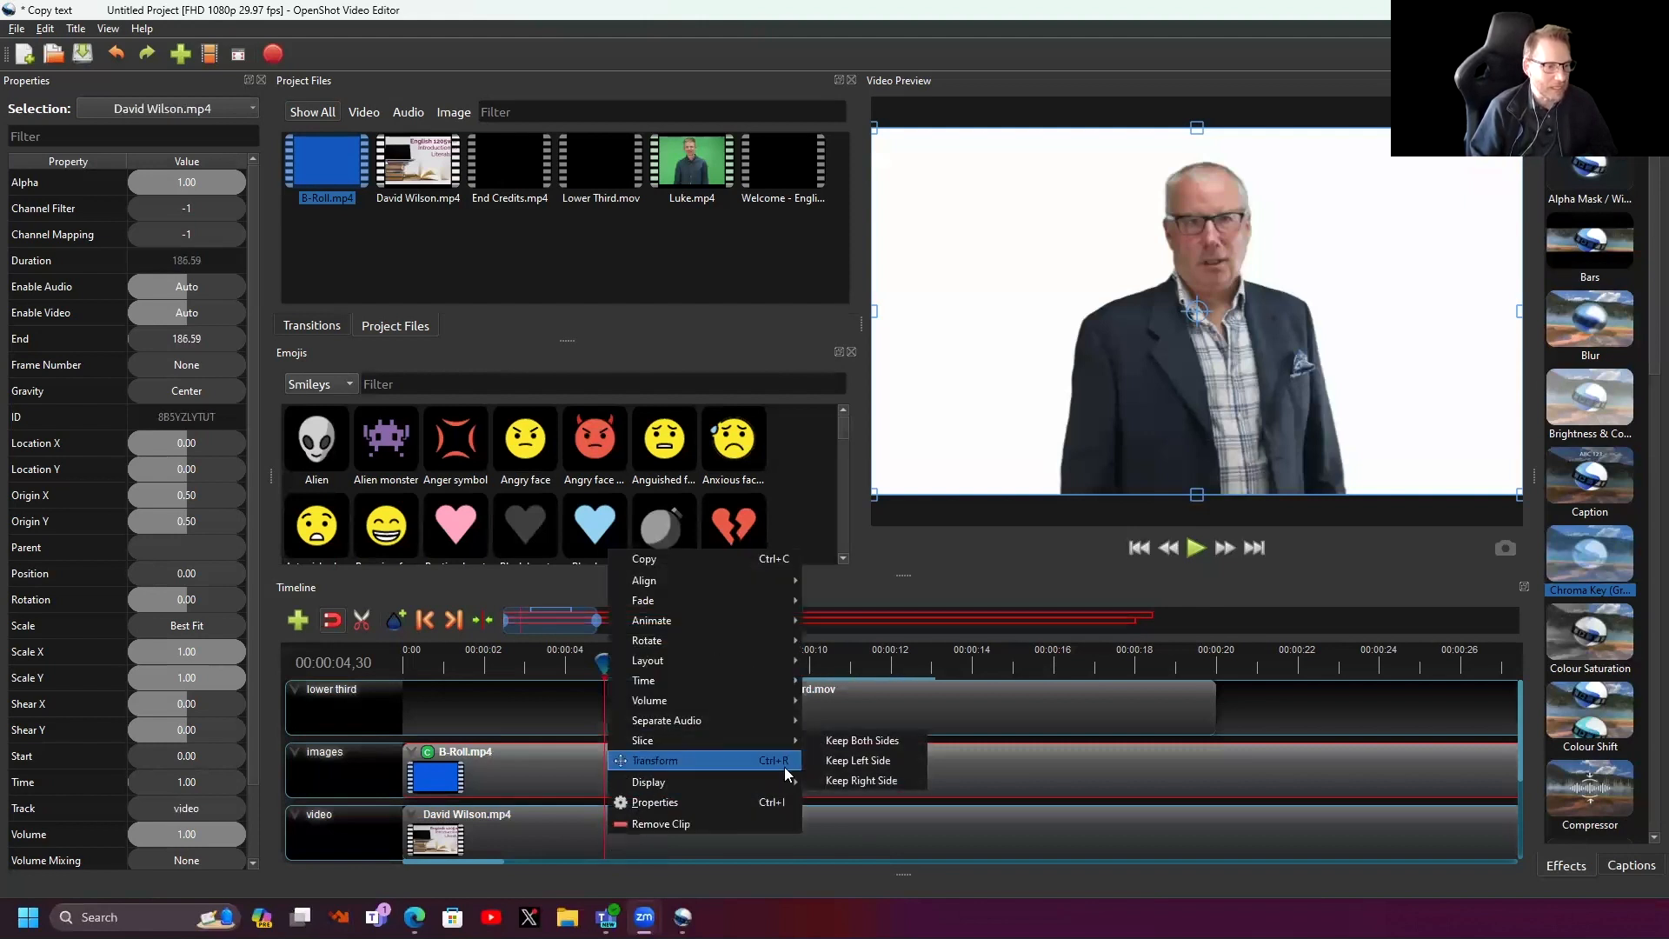
{"action": "left_click", "coordinate": [862, 774]}
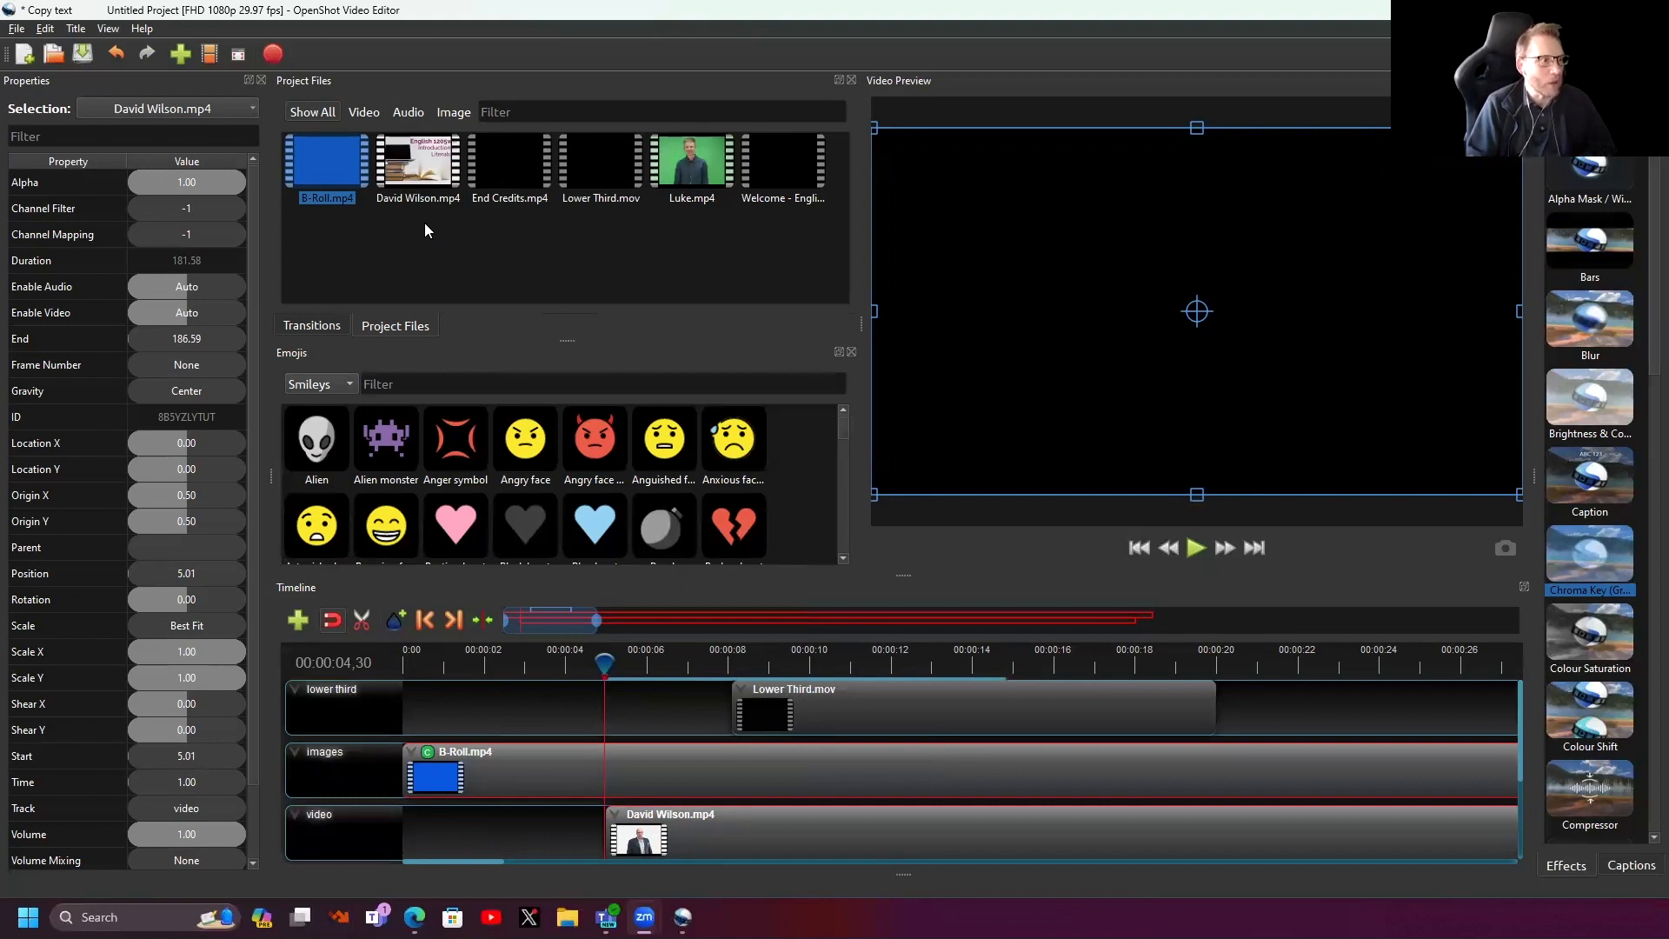
- Import title.jpg from Assets For Workshop 2 > Images into Project Files
{"action": "right_click", "coordinate": [403, 240]}
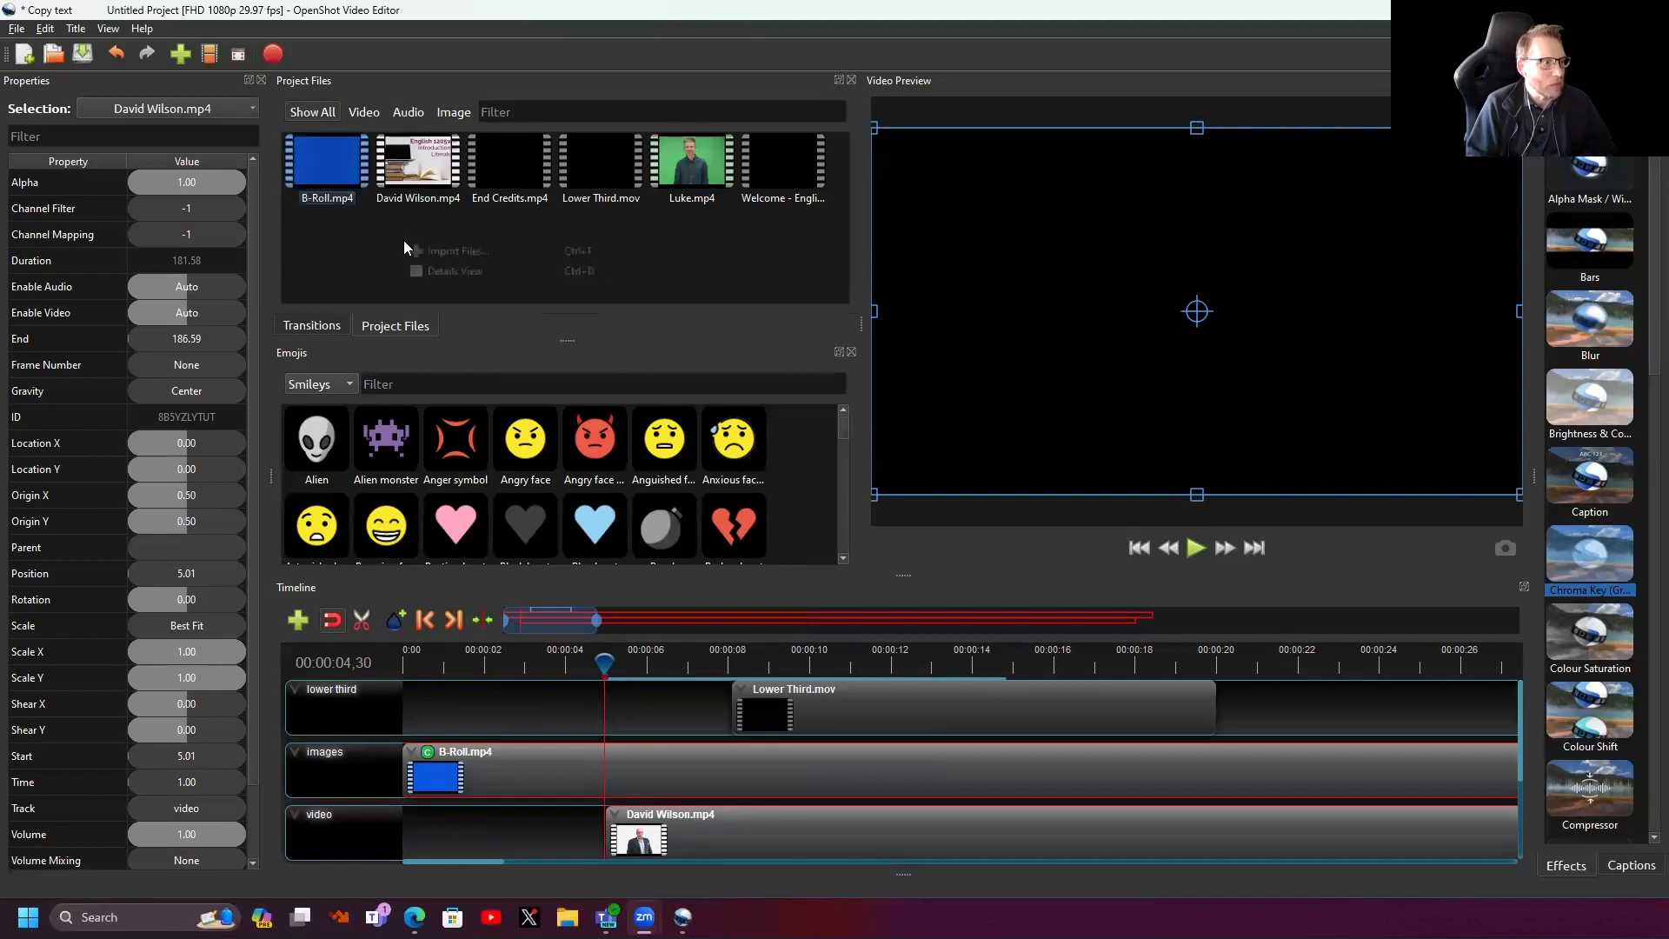
{"action": "left_click", "coordinate": [426, 248]}
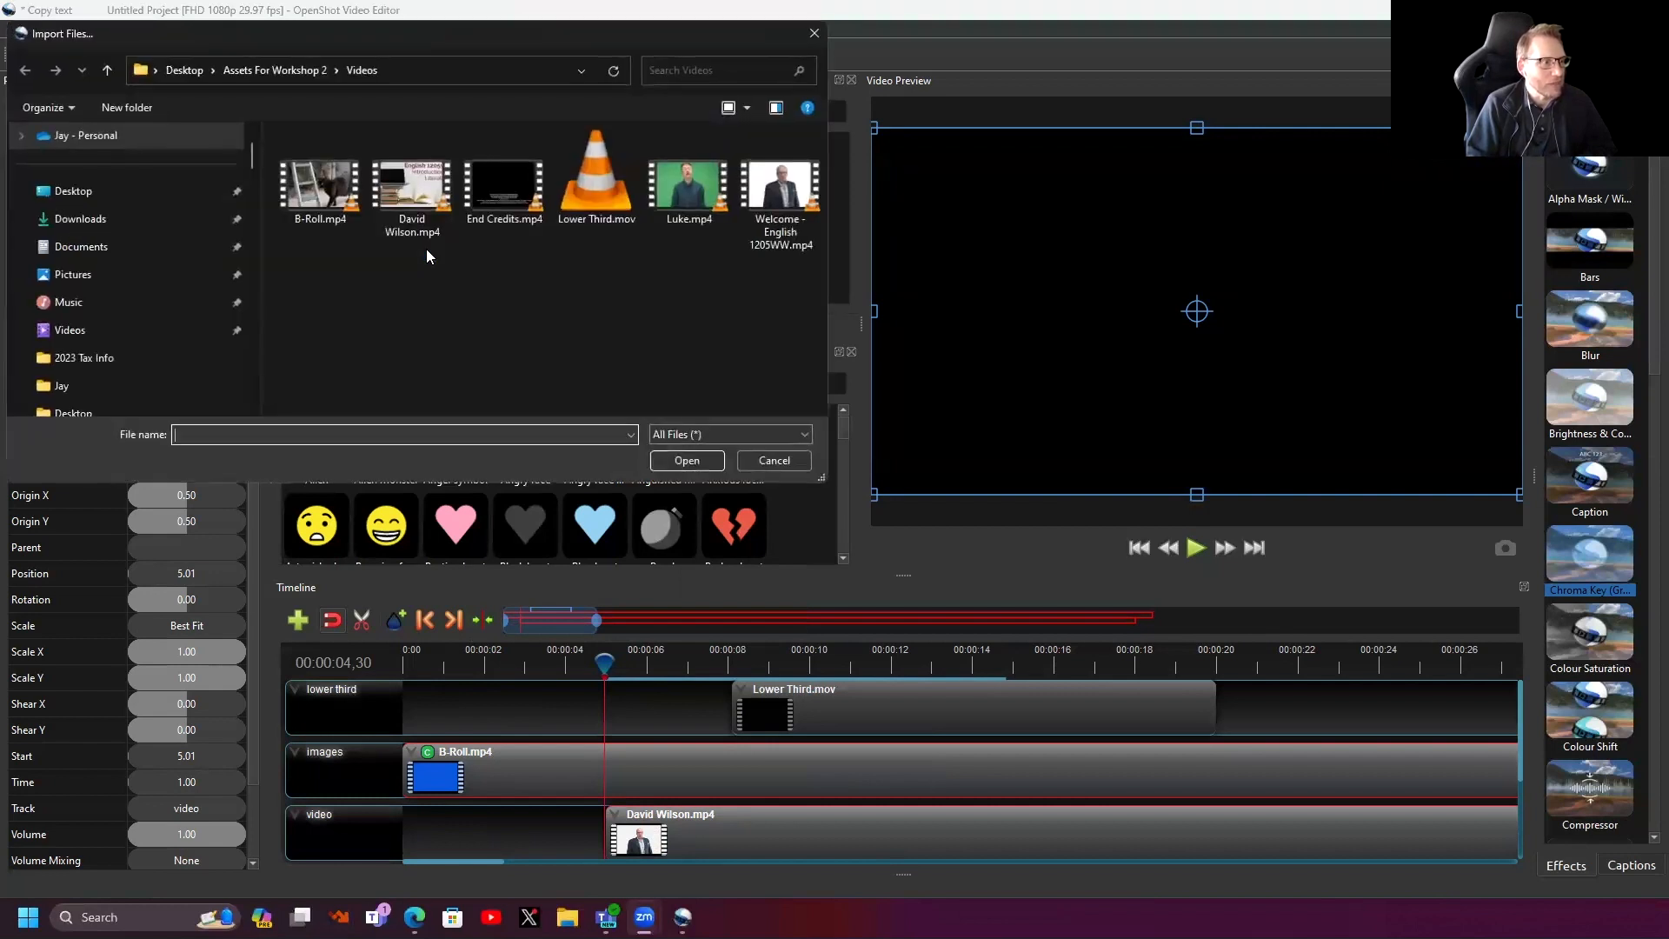
{"action": "left_click", "coordinate": [282, 71]}
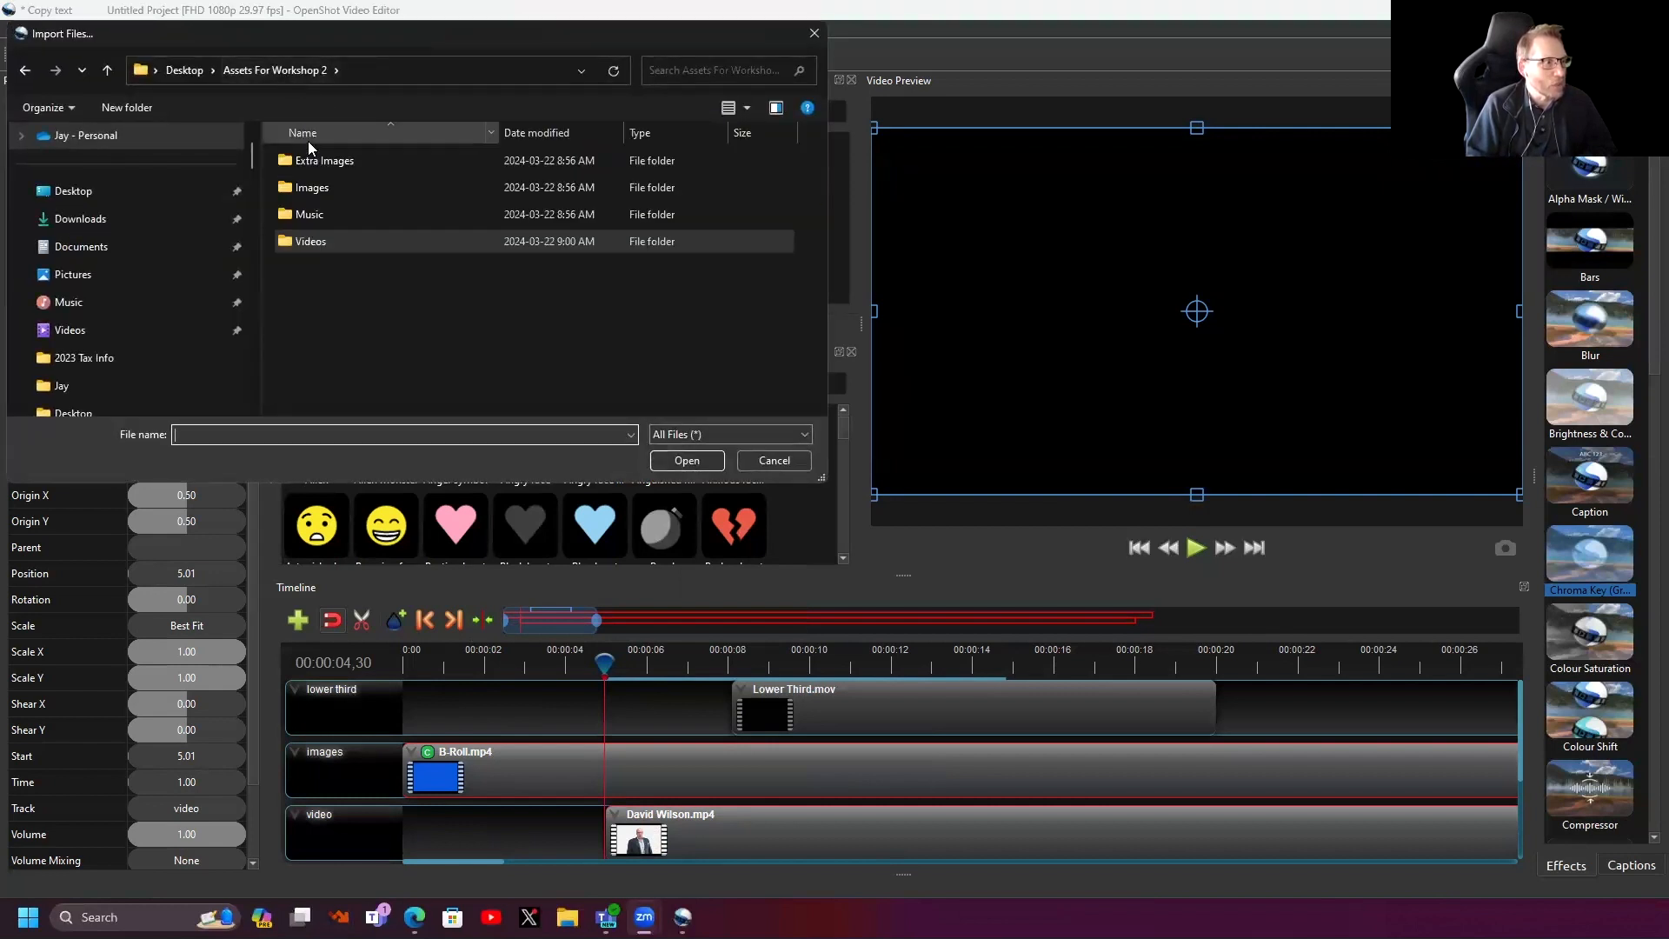
{"action": "double_click", "coordinate": [316, 193]}
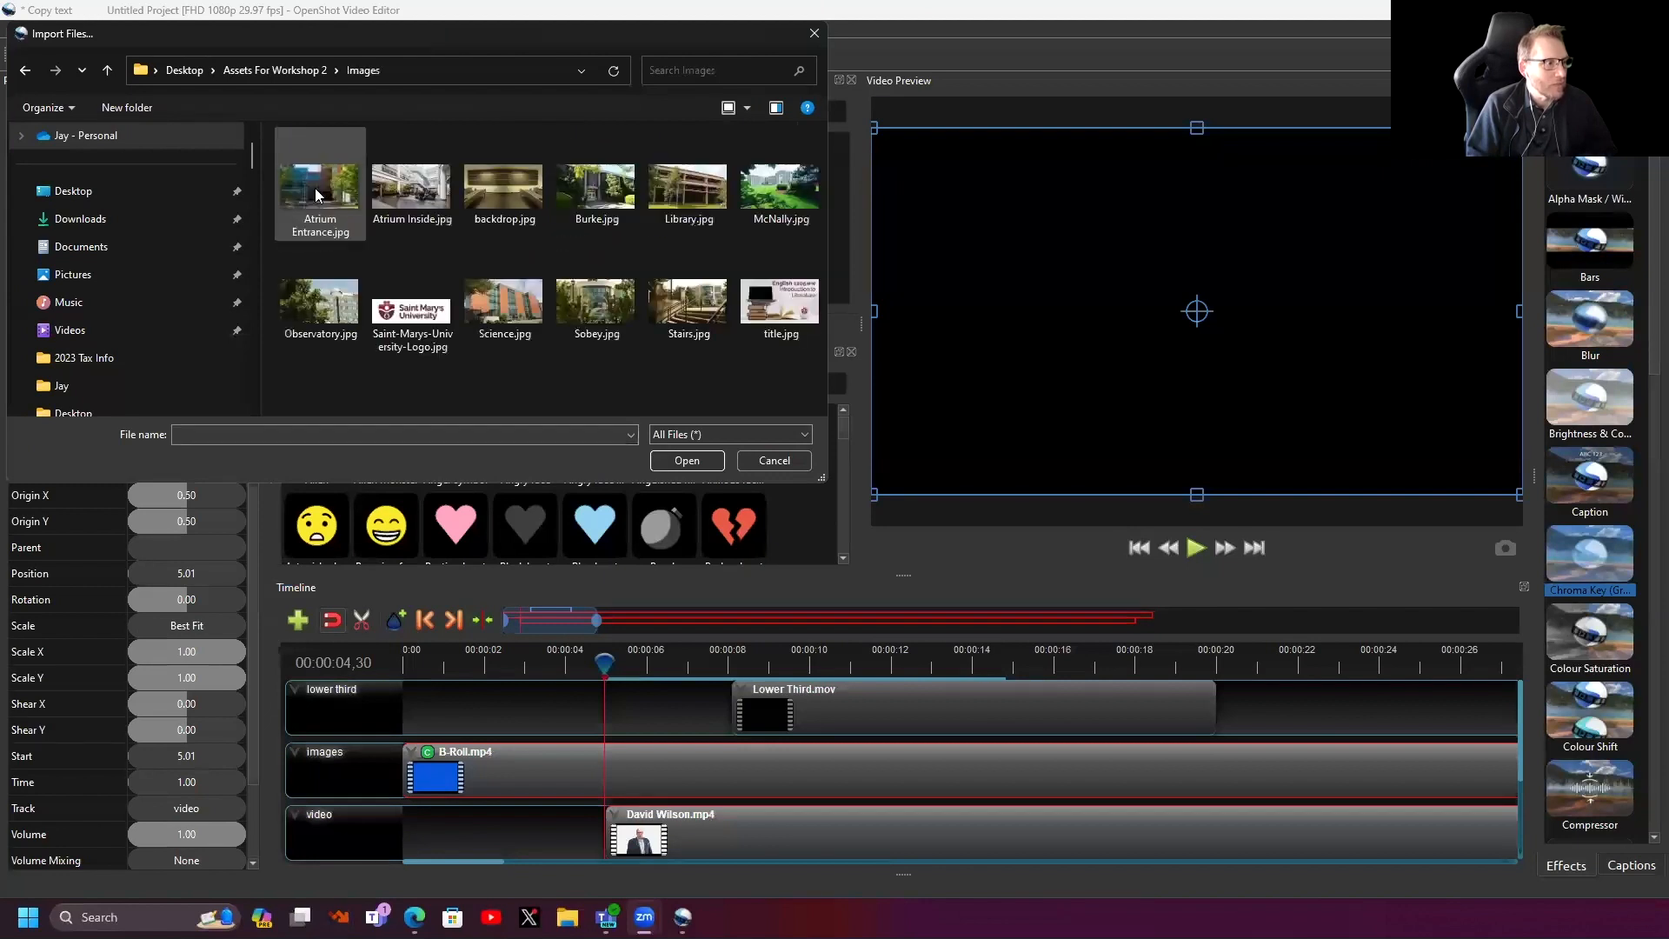
{"action": "left_click", "coordinate": [791, 303]}
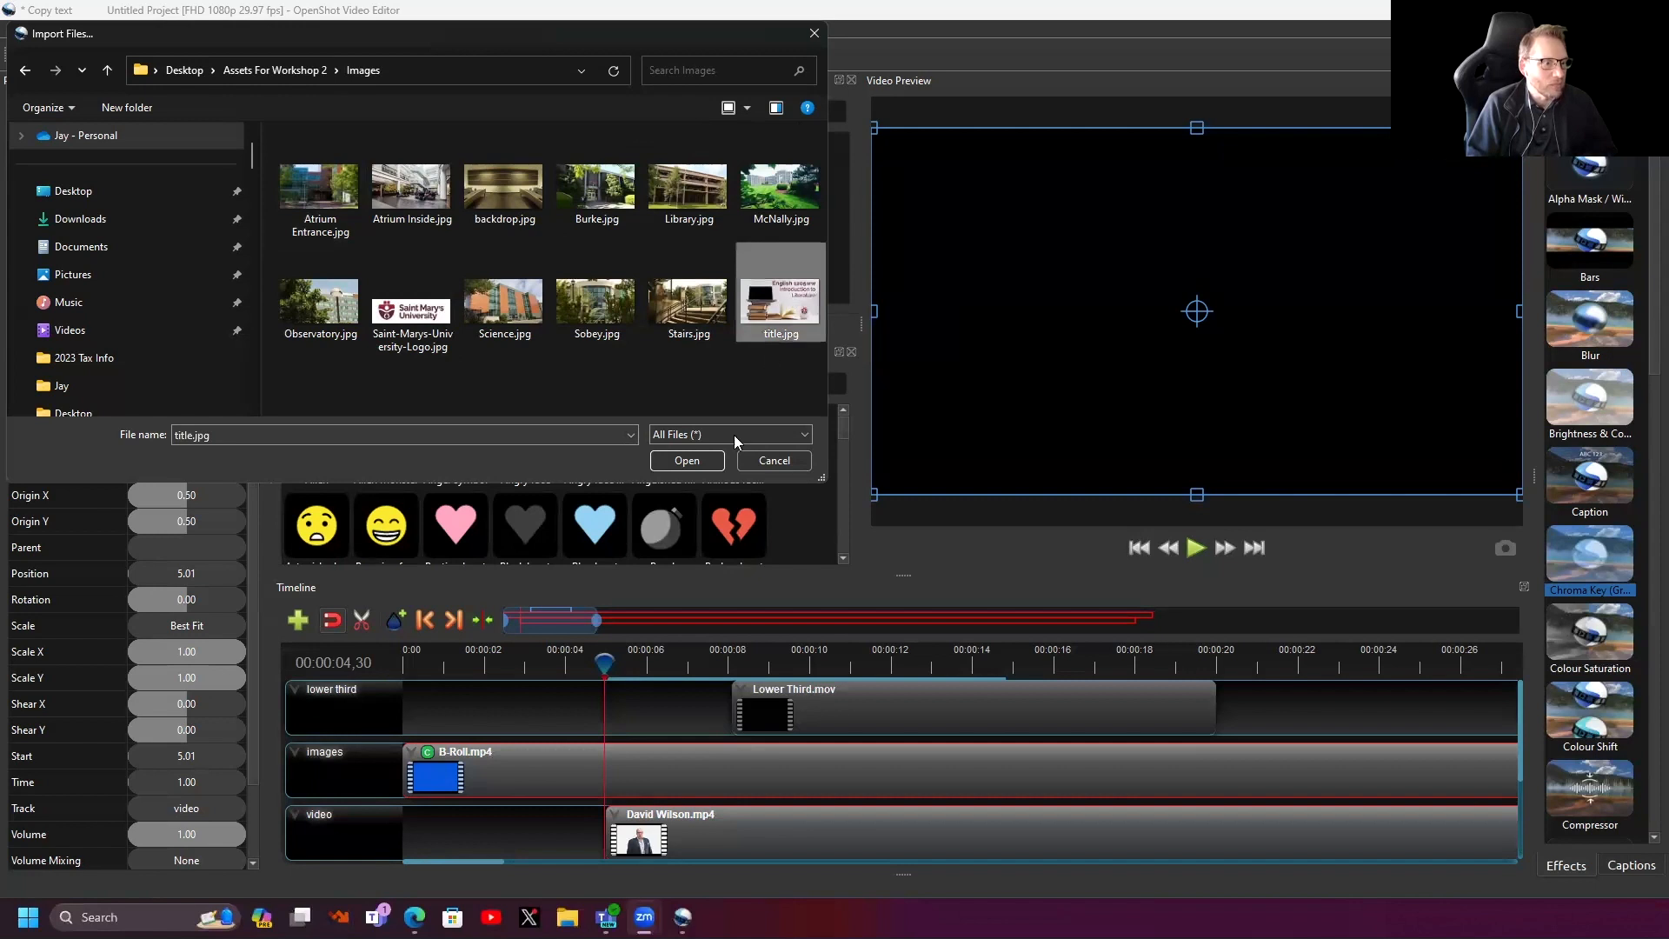
{"action": "left_click", "coordinate": [687, 460]}
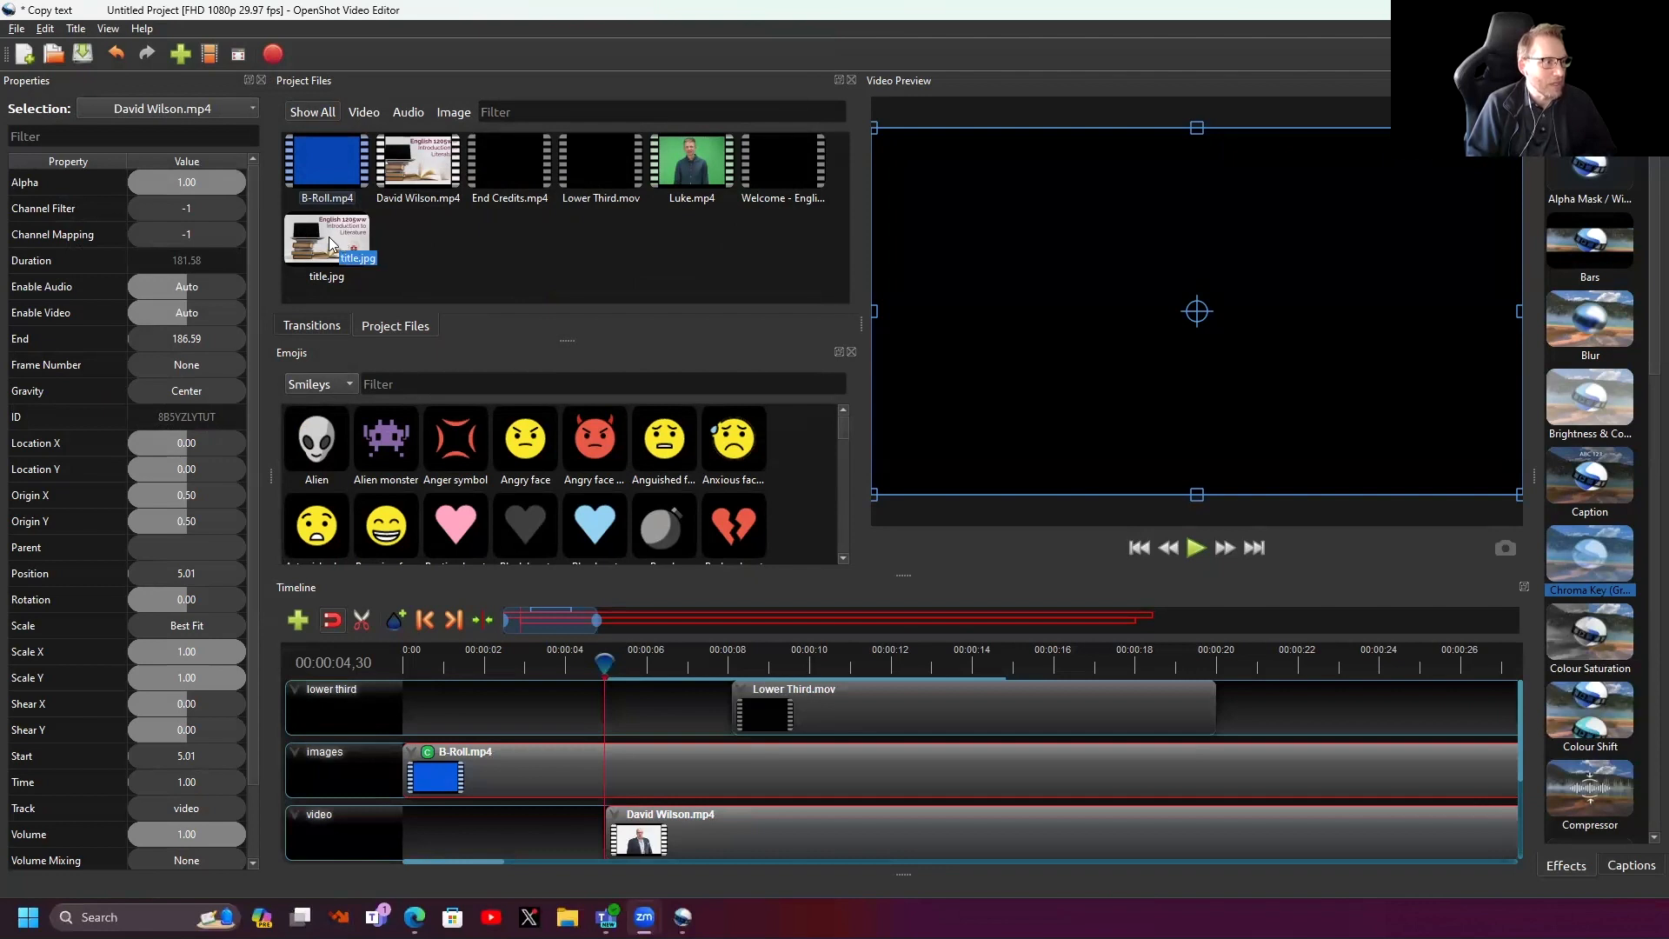
{"action": "left_click_drag", "start_coordinate": [328, 236], "coordinate": [673, 848]}
{"action": "left_click_drag", "start_coordinate": [809, 831], "coordinate": [680, 834]}
{"action": "left_click_drag", "start_coordinate": [604, 663], "coordinate": [330, 685]}
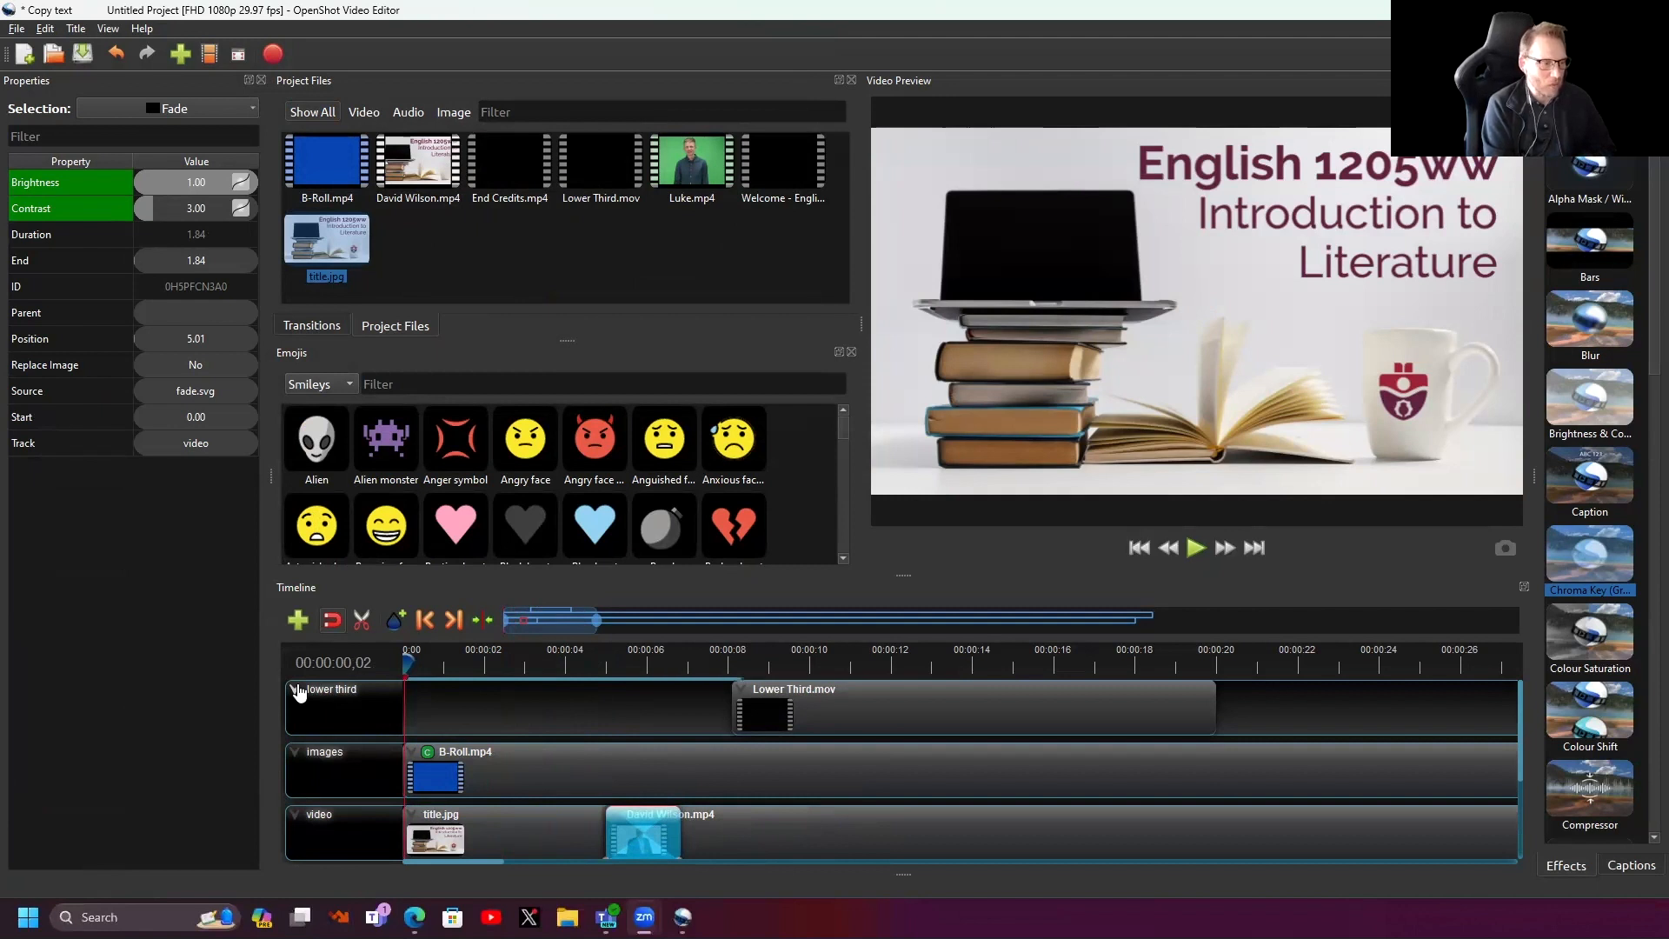
{"action": "key", "text": "space"}
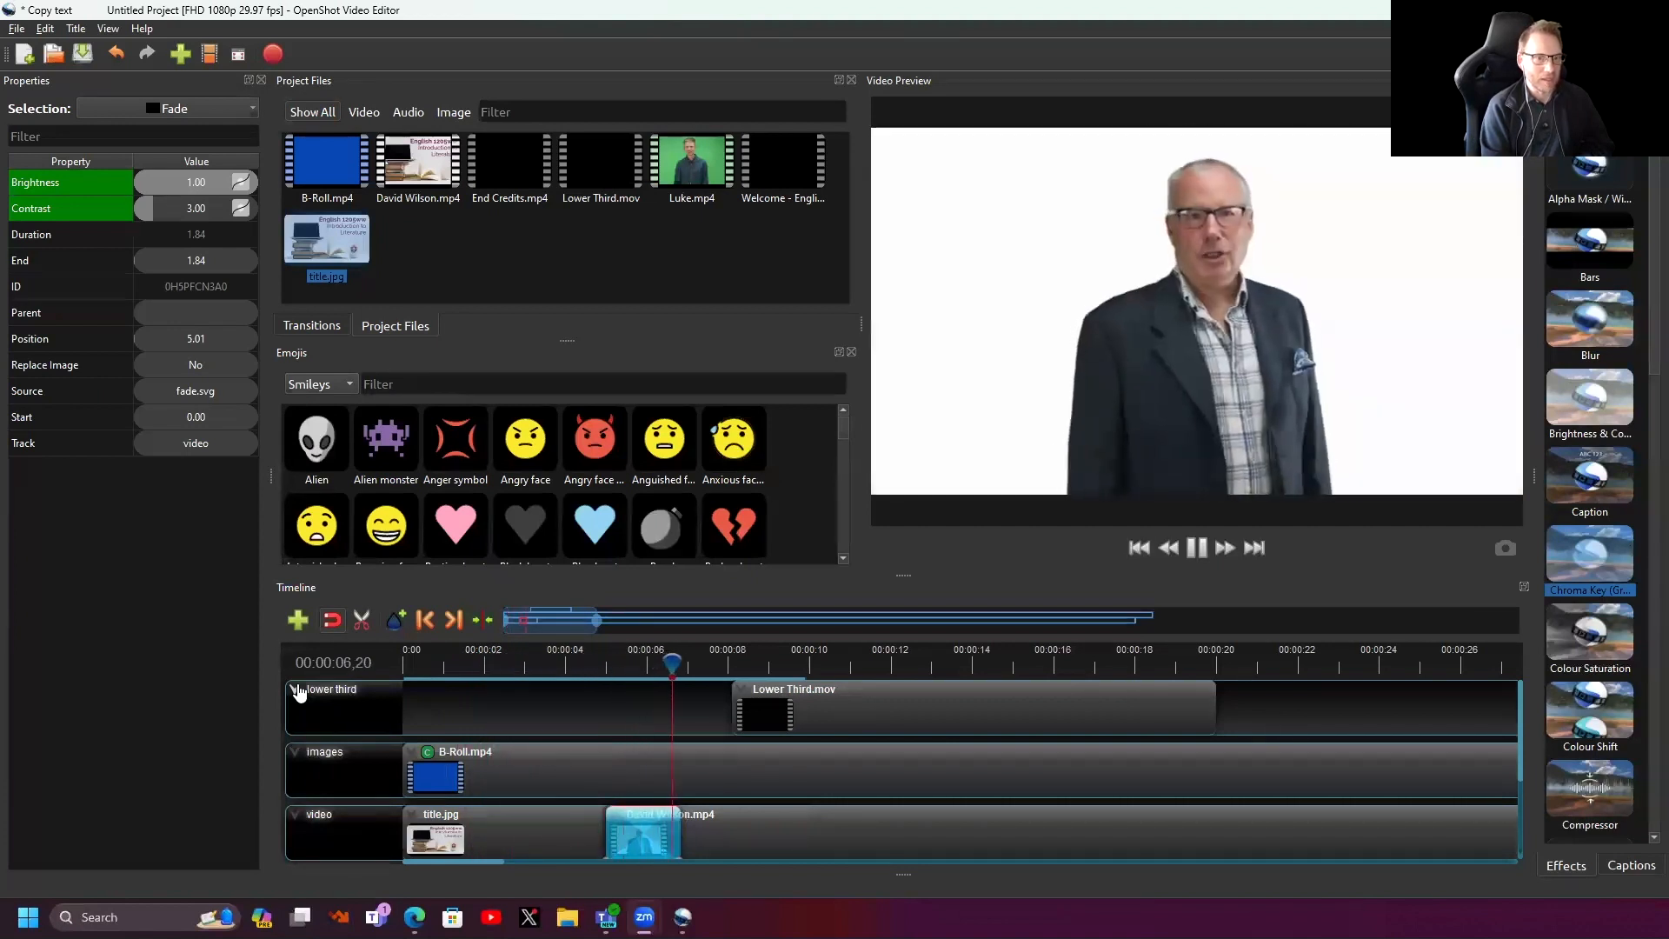
{"action": "key", "text": "space"}
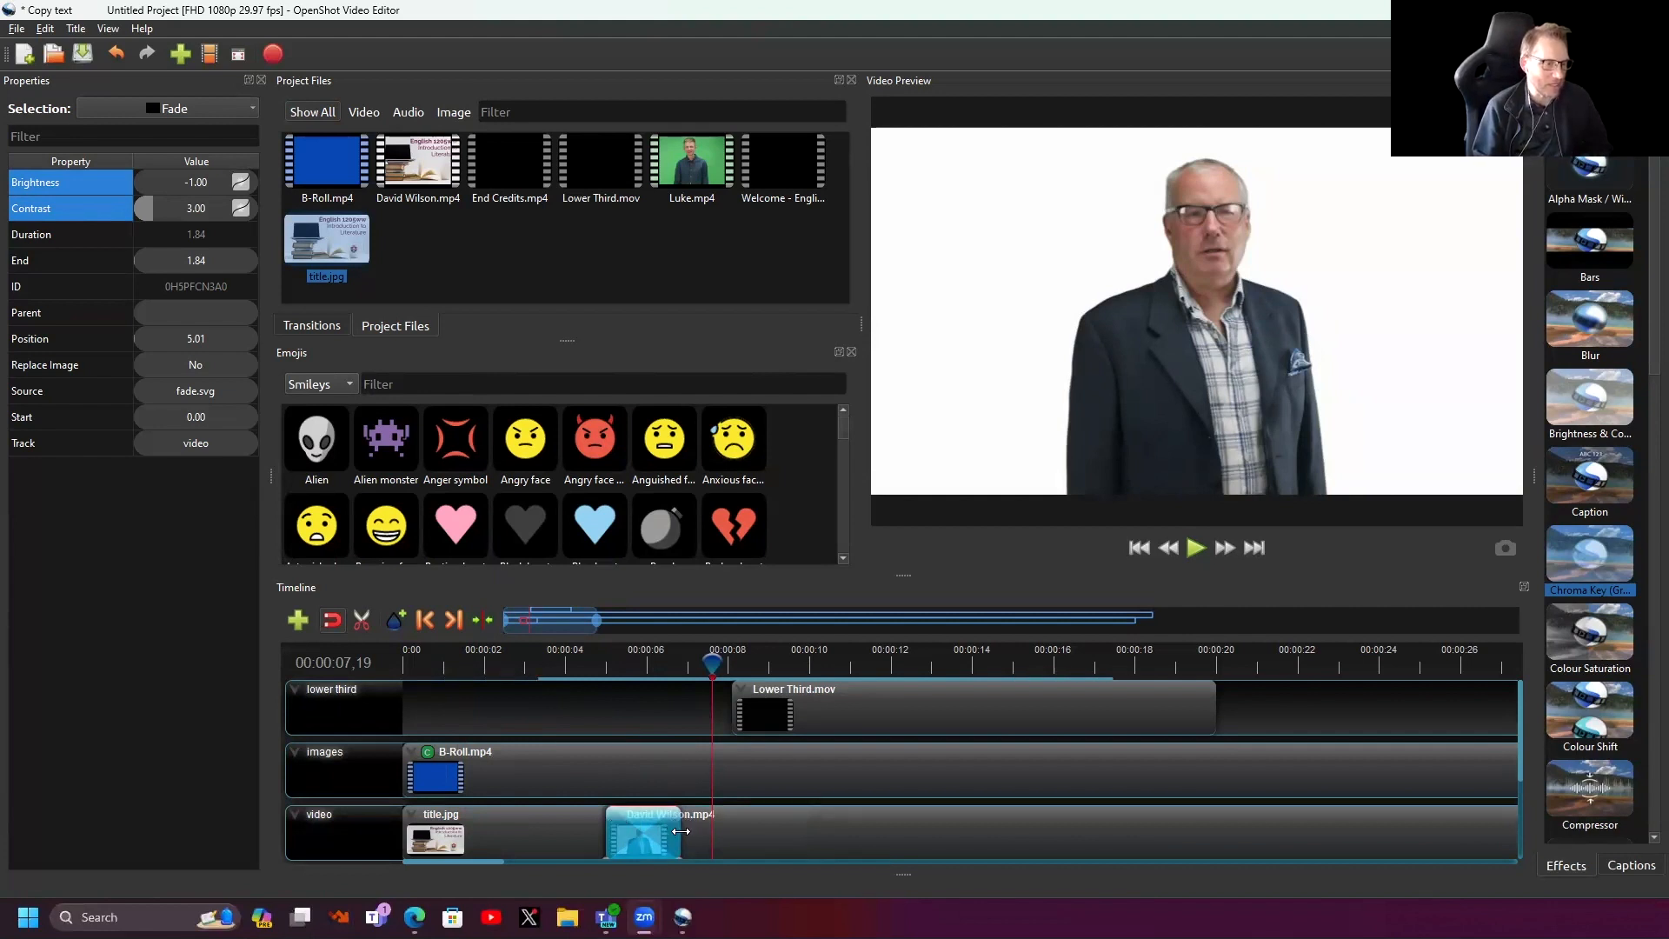
{"action": "left_click_drag", "start_coordinate": [681, 831], "coordinate": [641, 844]}
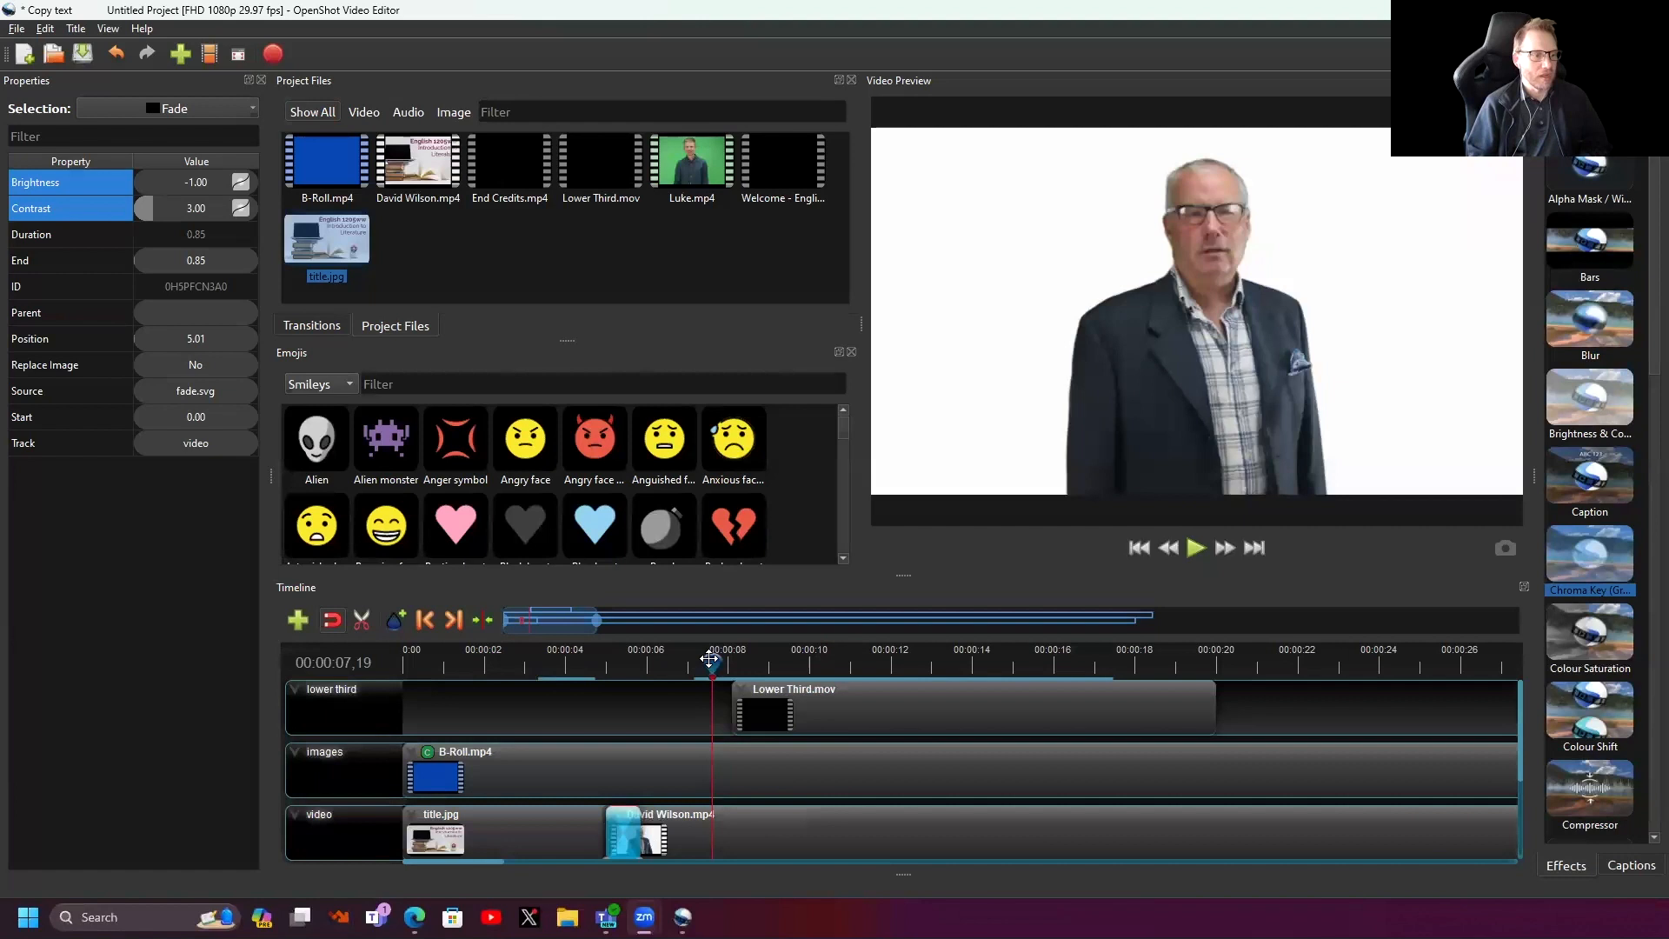
{"action": "left_click_drag", "start_coordinate": [711, 659], "coordinate": [528, 663]}
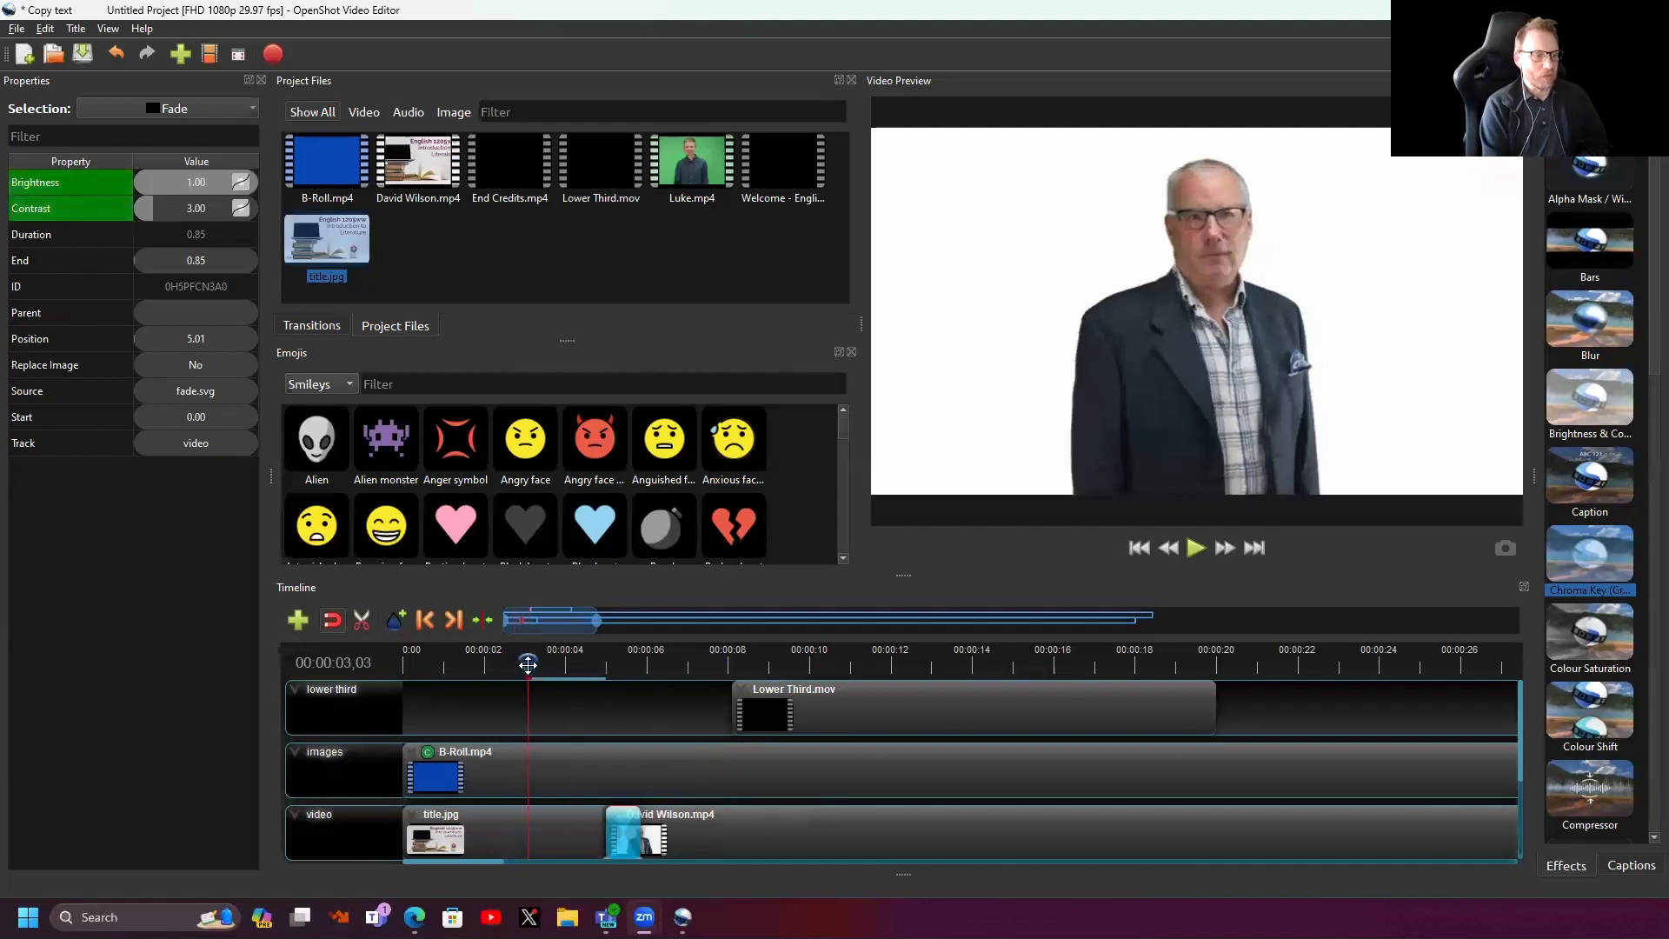
{"action": "key", "text": "space"}
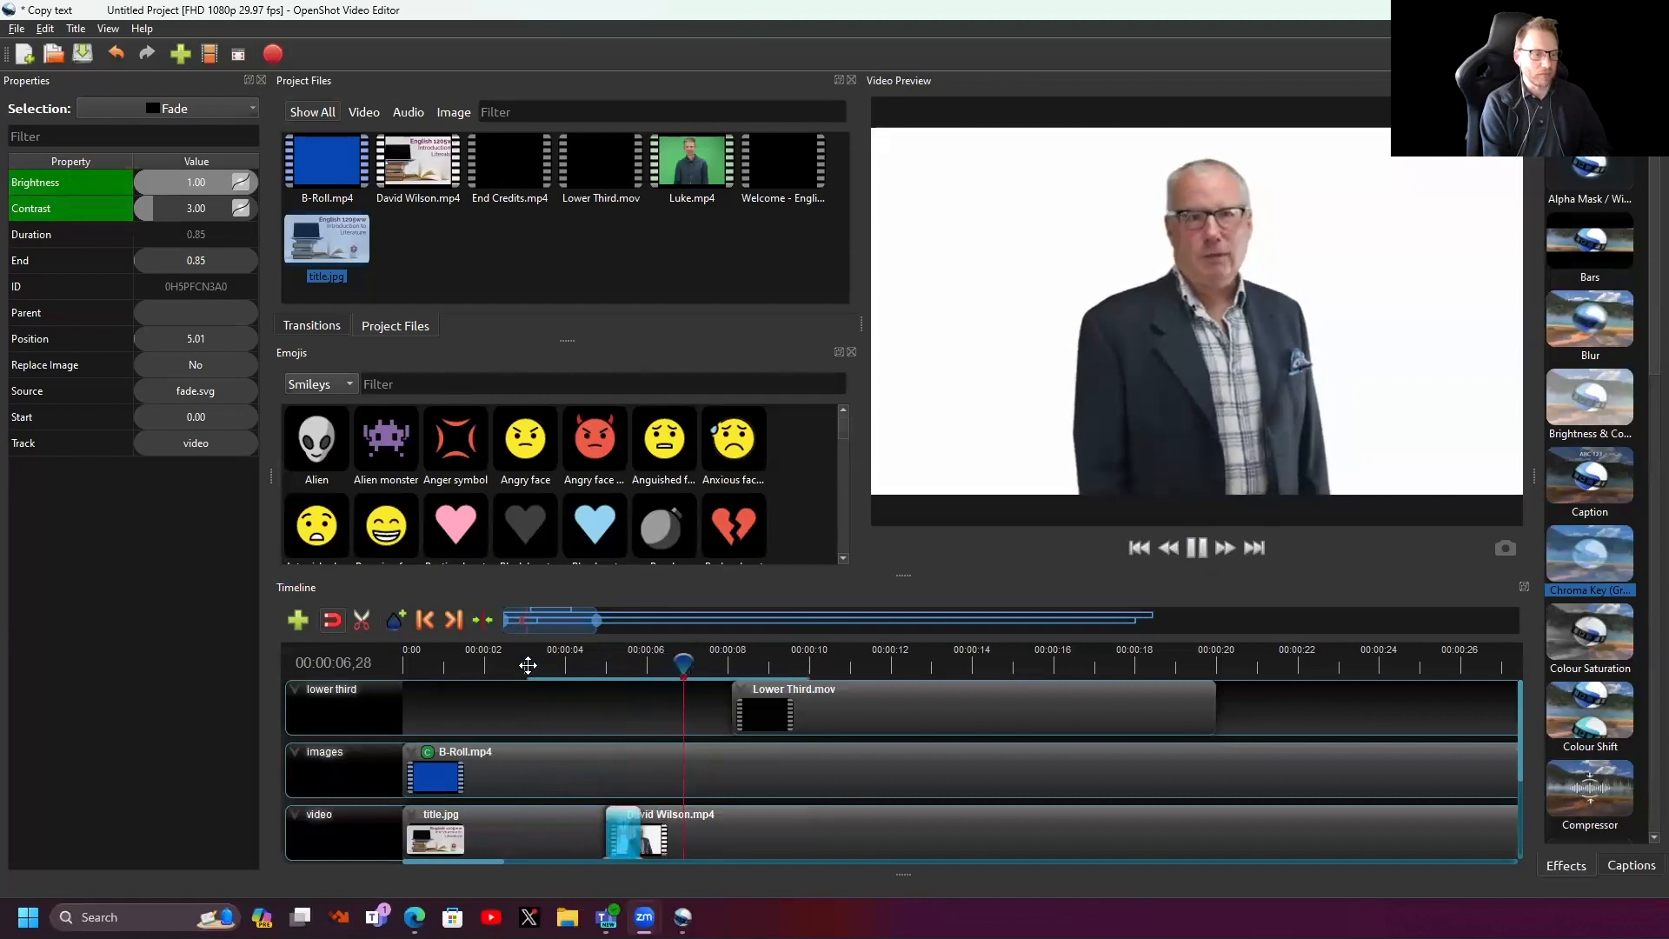
{"action": "key", "text": "space"}
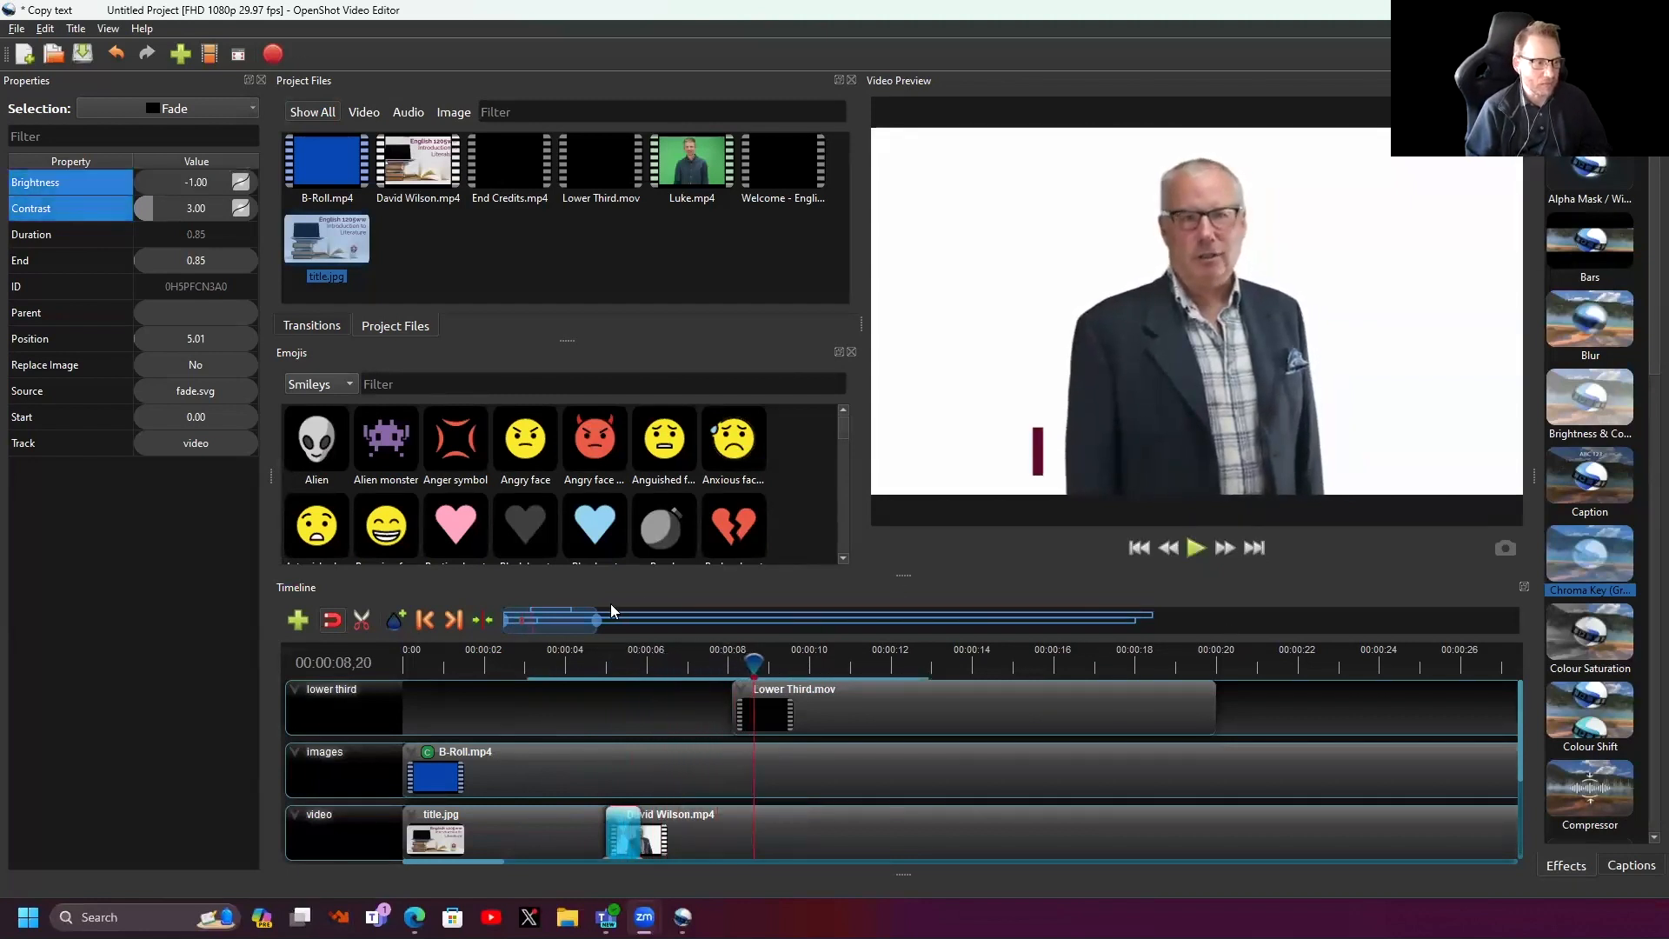
{"action": "left_click_drag", "start_coordinate": [602, 617], "coordinate": [1163, 619]}
{"action": "left_click_drag", "start_coordinate": [460, 661], "coordinate": [593, 652]}
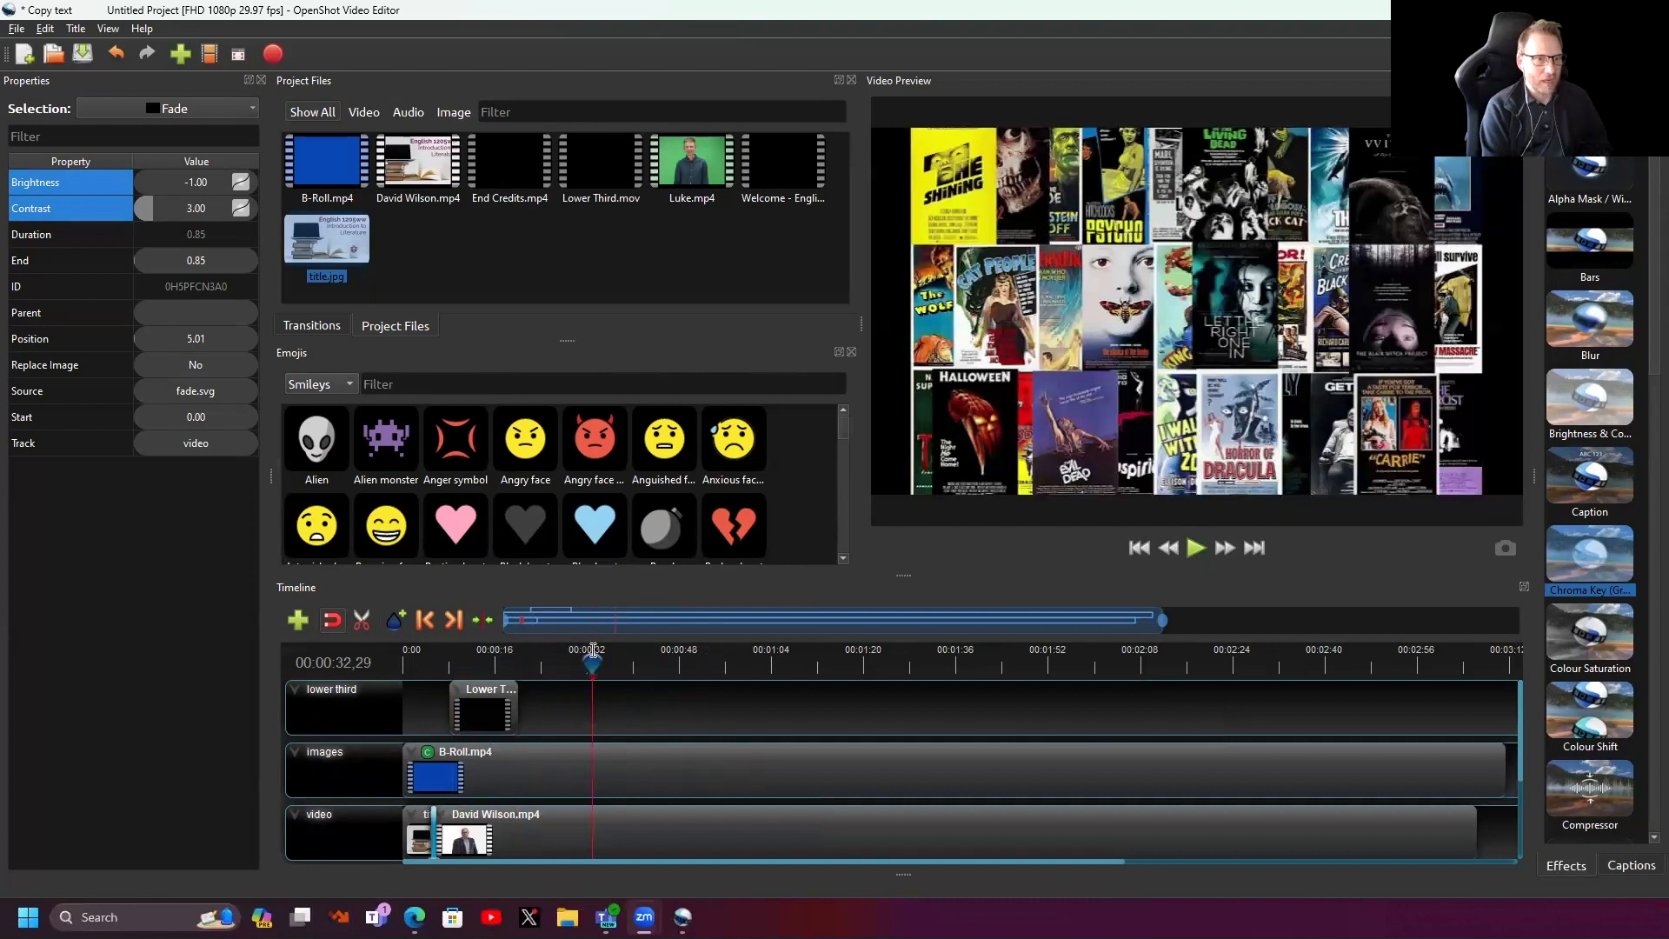
{"action": "key", "text": "space"}
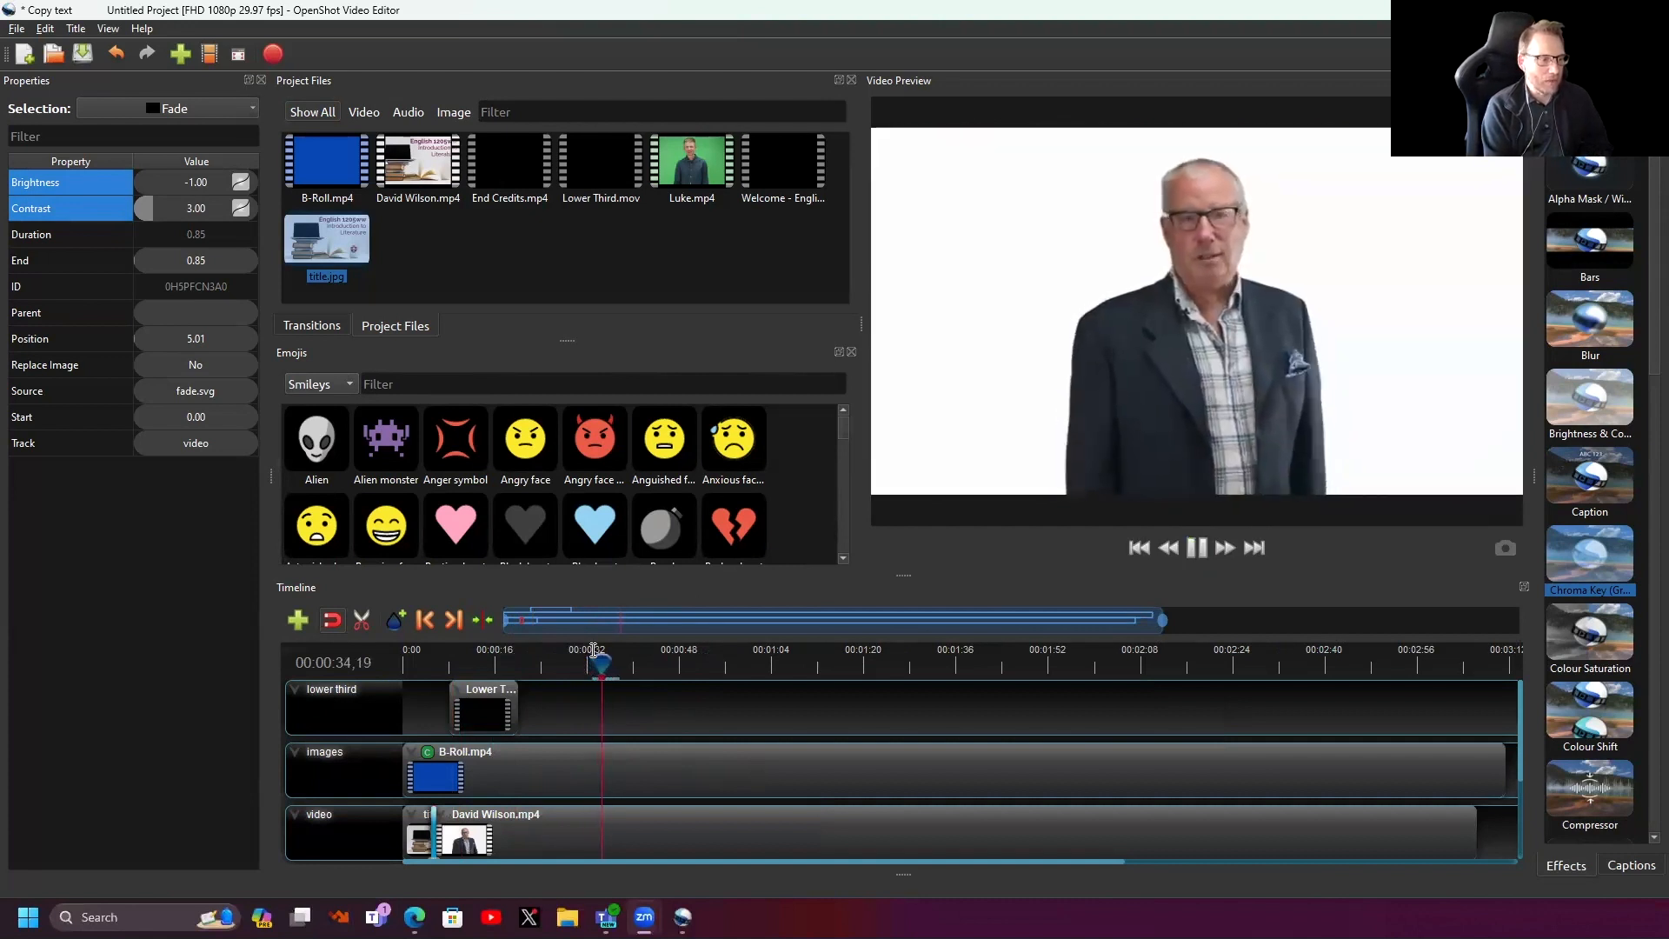
{"action": "key", "text": "space"}
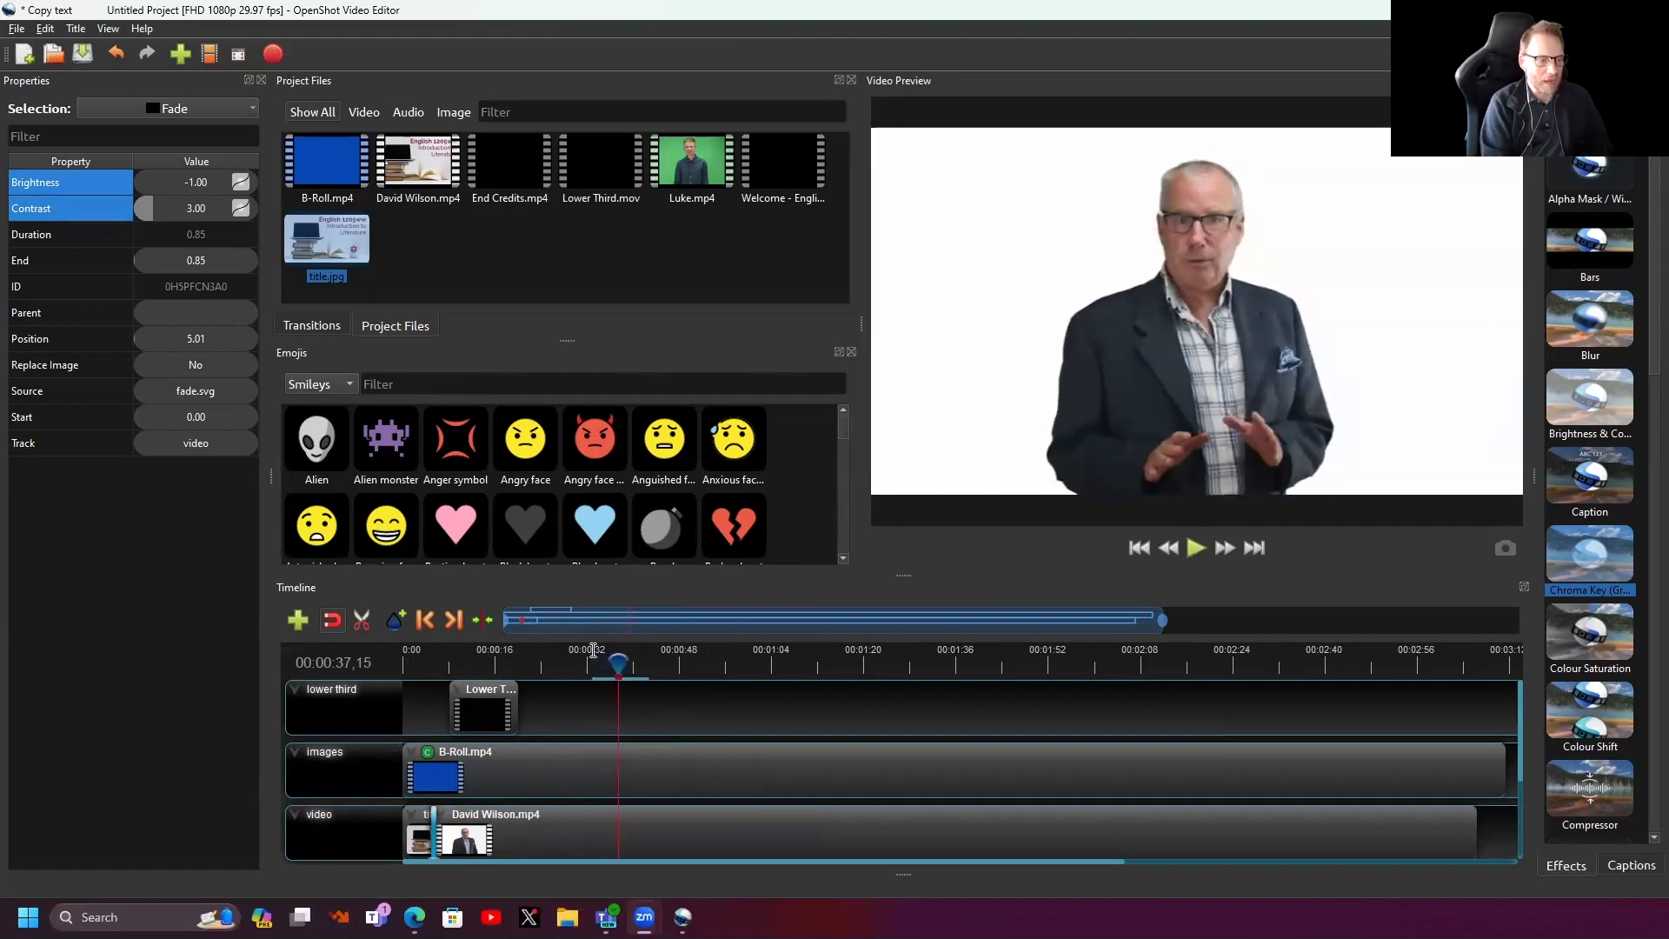
{"action": "left_click_drag", "start_coordinate": [1163, 620], "coordinate": [1513, 621]}
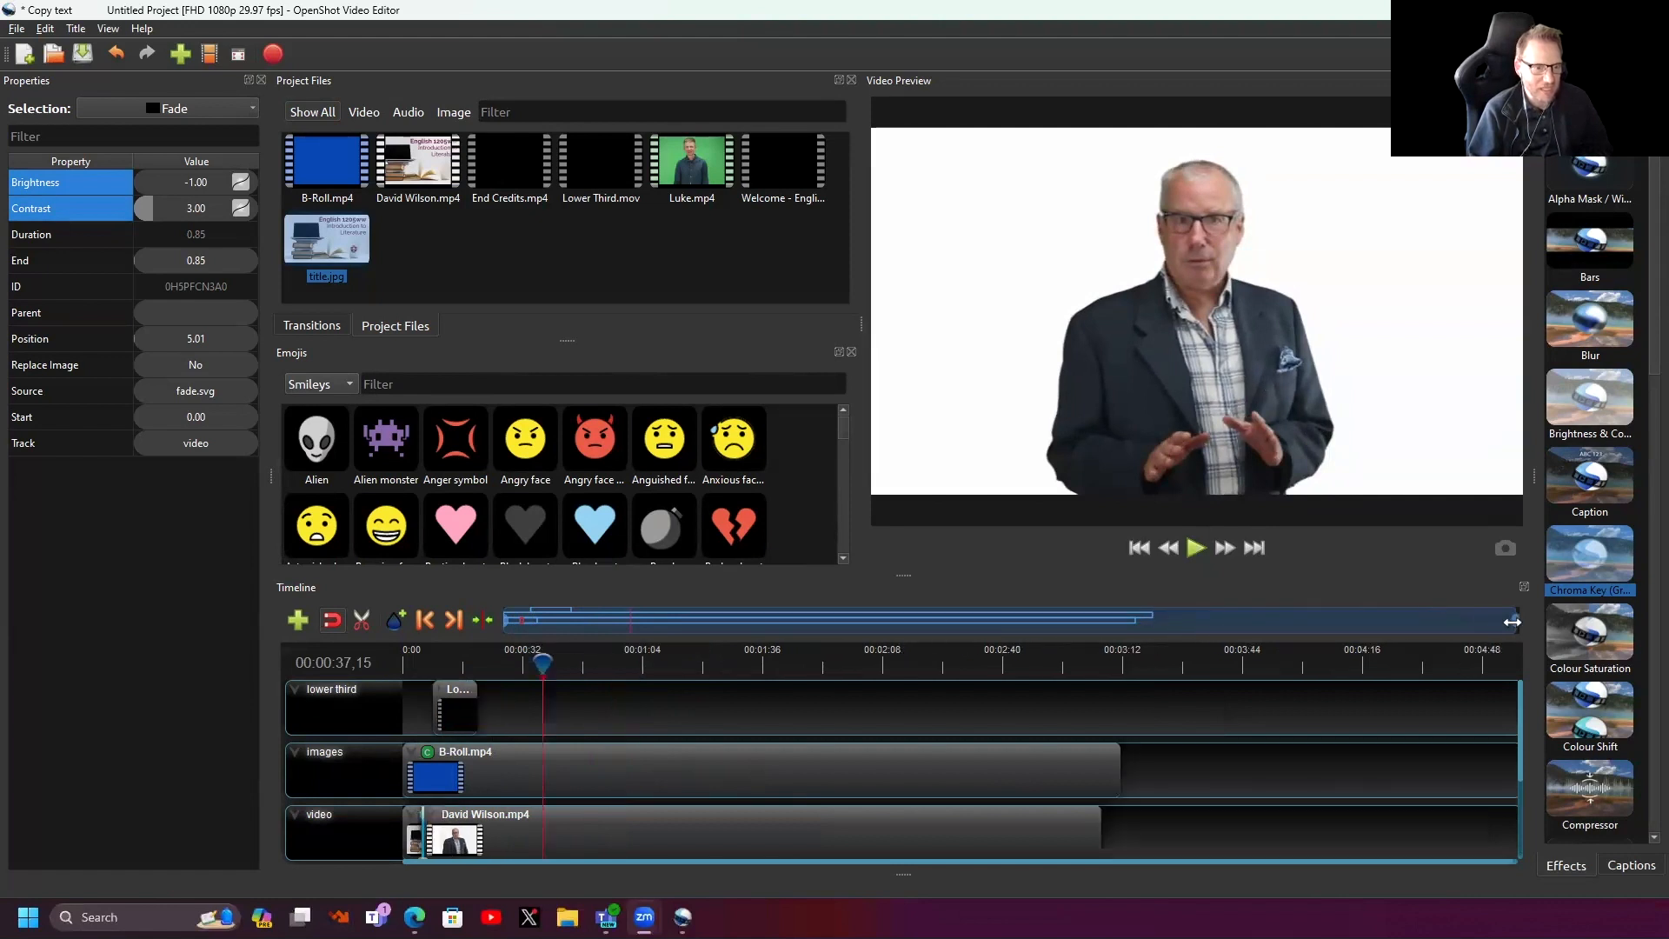
{"action": "left_click_drag", "start_coordinate": [546, 664], "coordinate": [1084, 675]}
{"action": "left_click", "coordinate": [922, 663]}
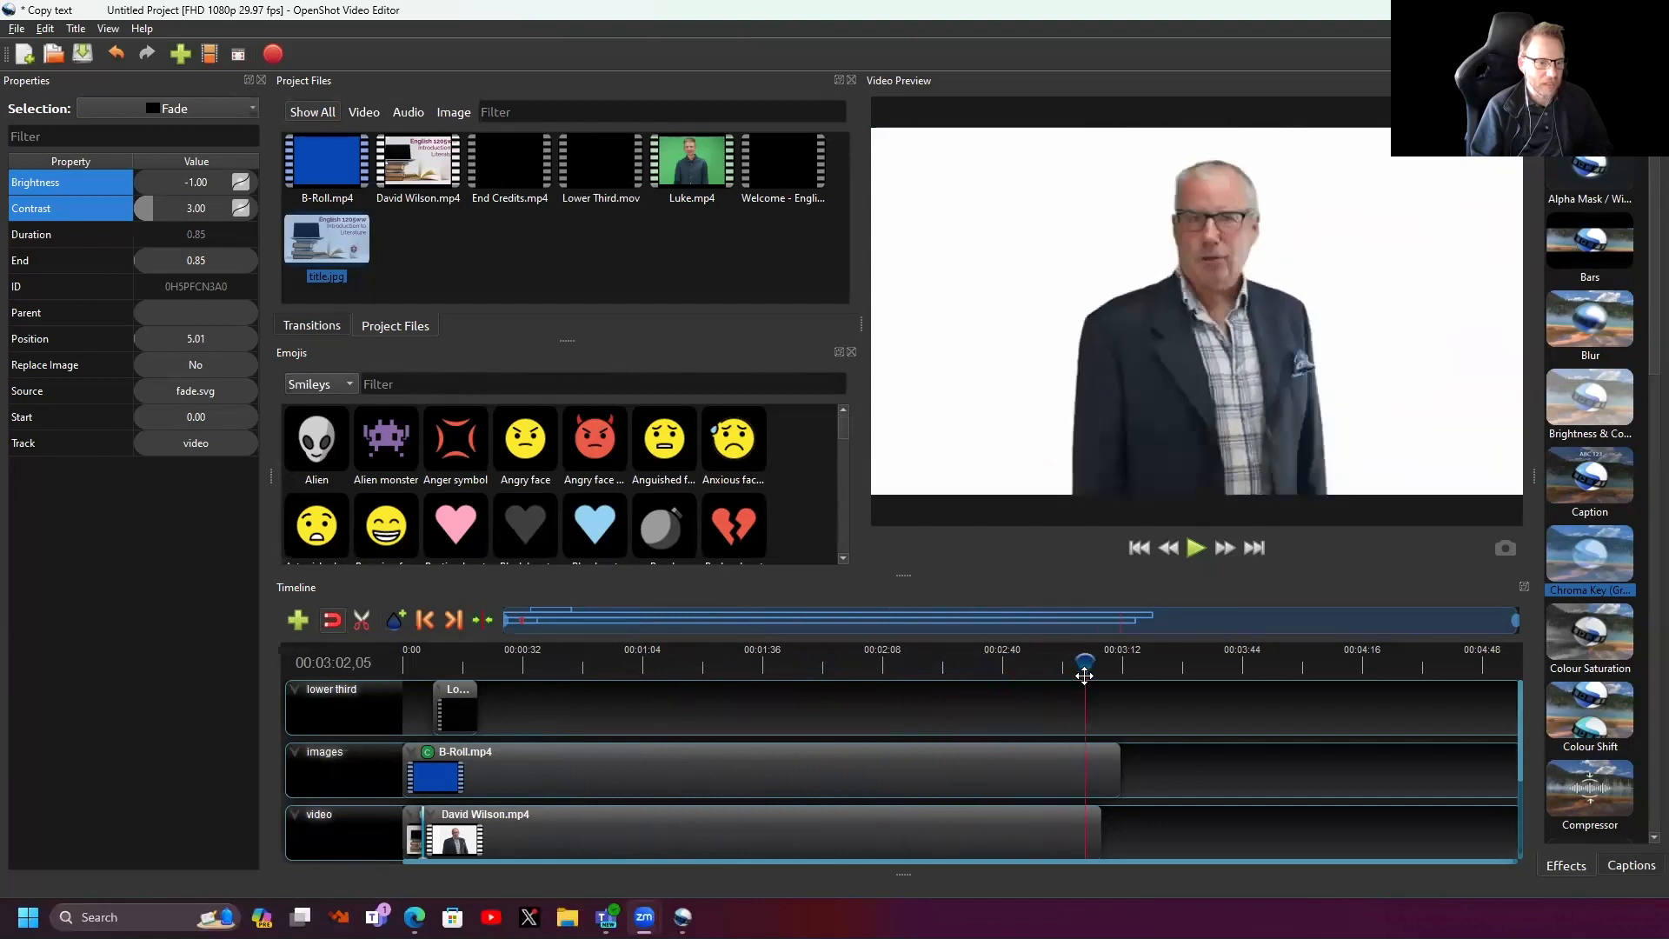
{"action": "key", "text": "space"}
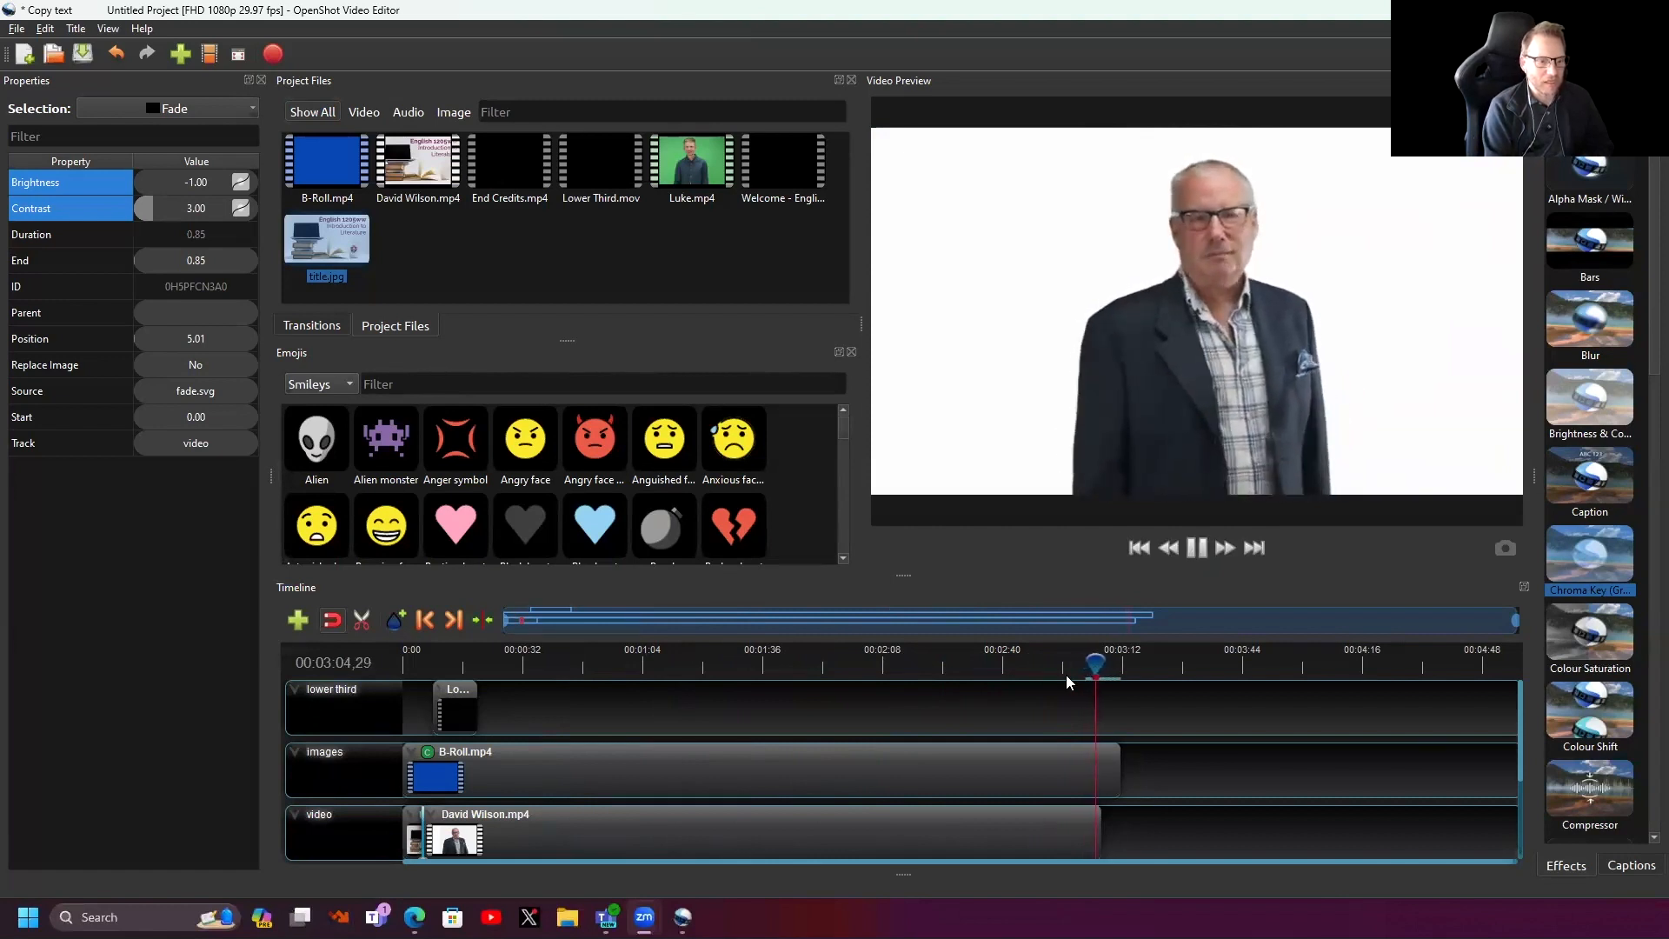
{"action": "key", "text": "space"}
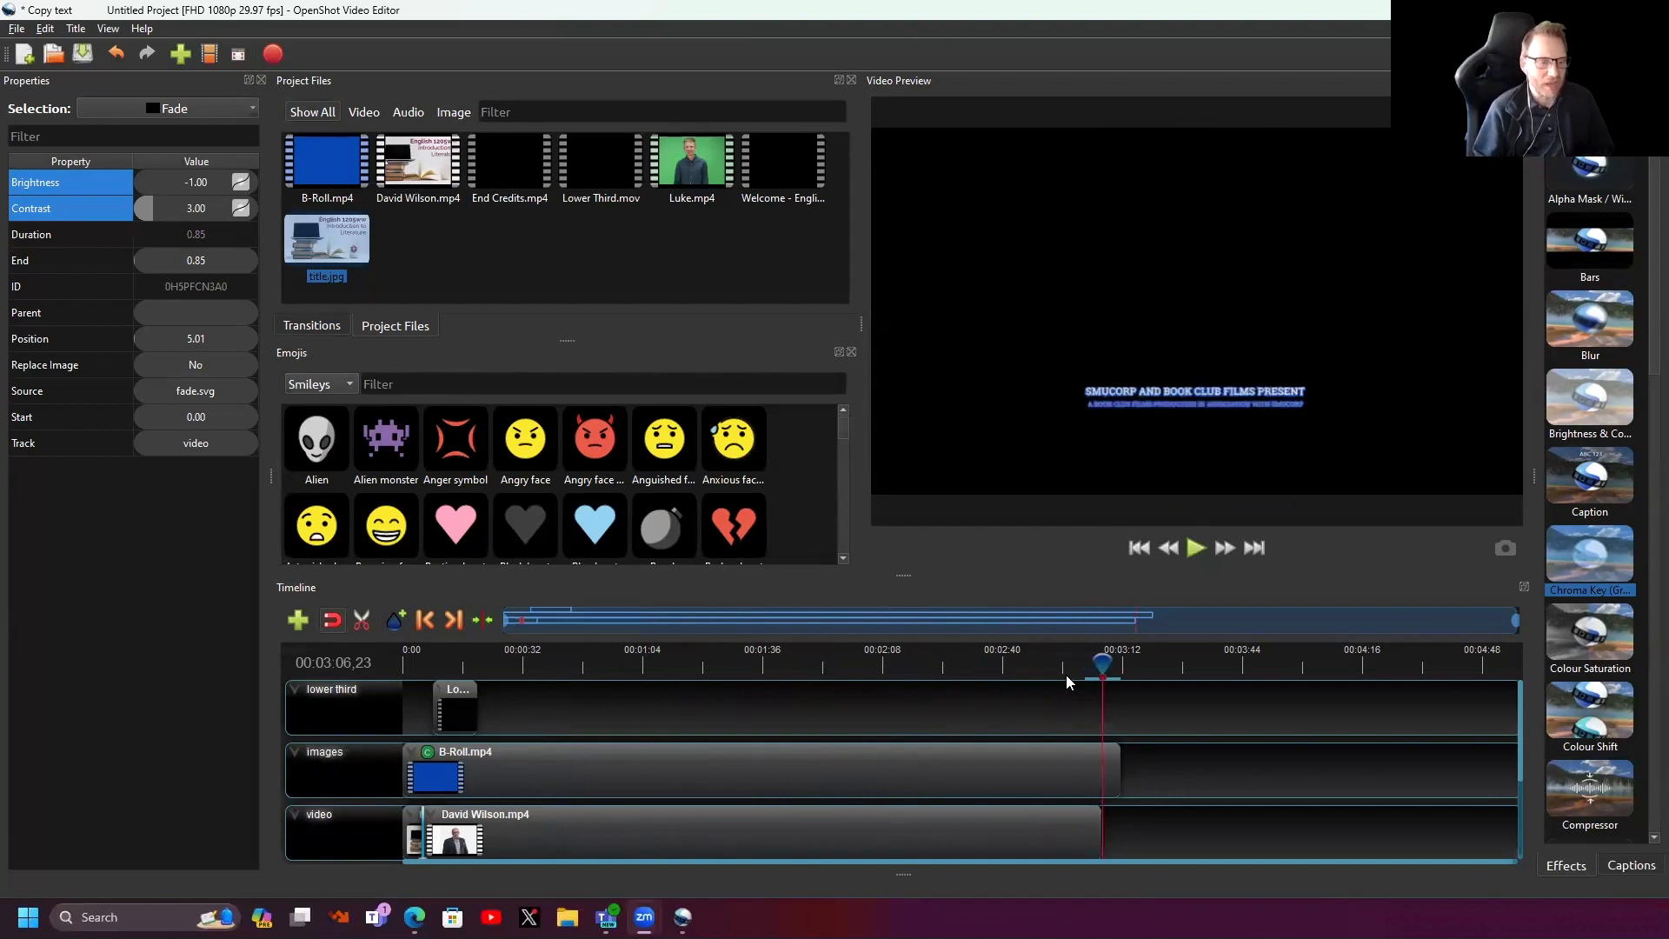
{"action": "left_click_drag", "start_coordinate": [1102, 666], "coordinate": [1096, 668]}
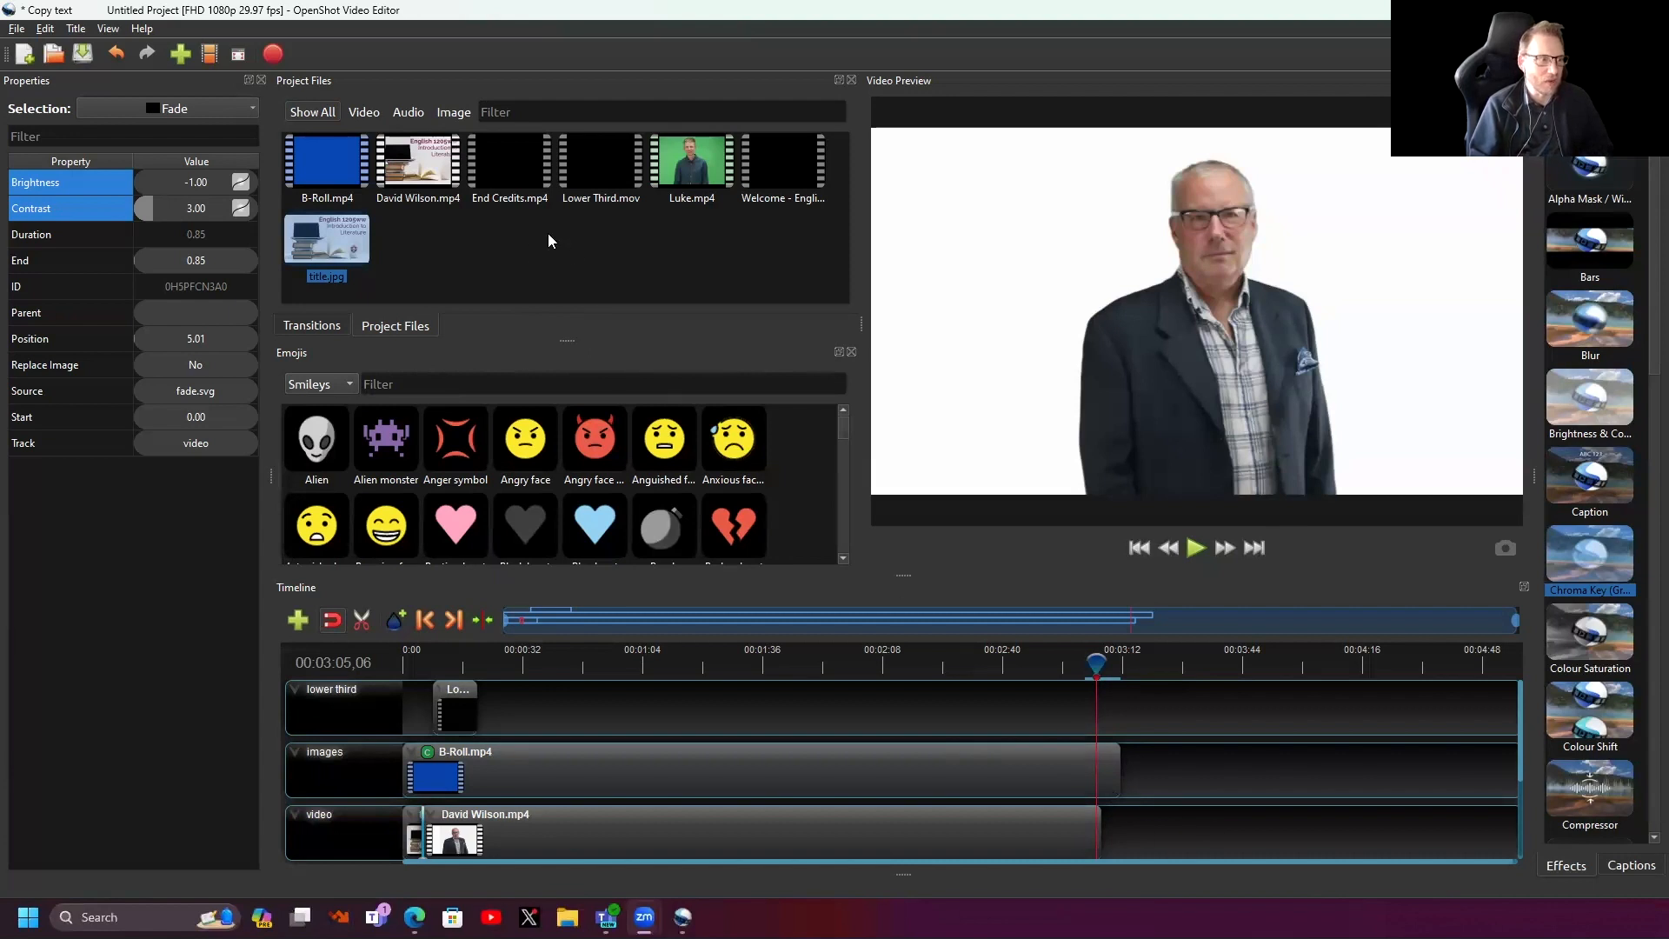
{"action": "left_click", "coordinate": [510, 261]}
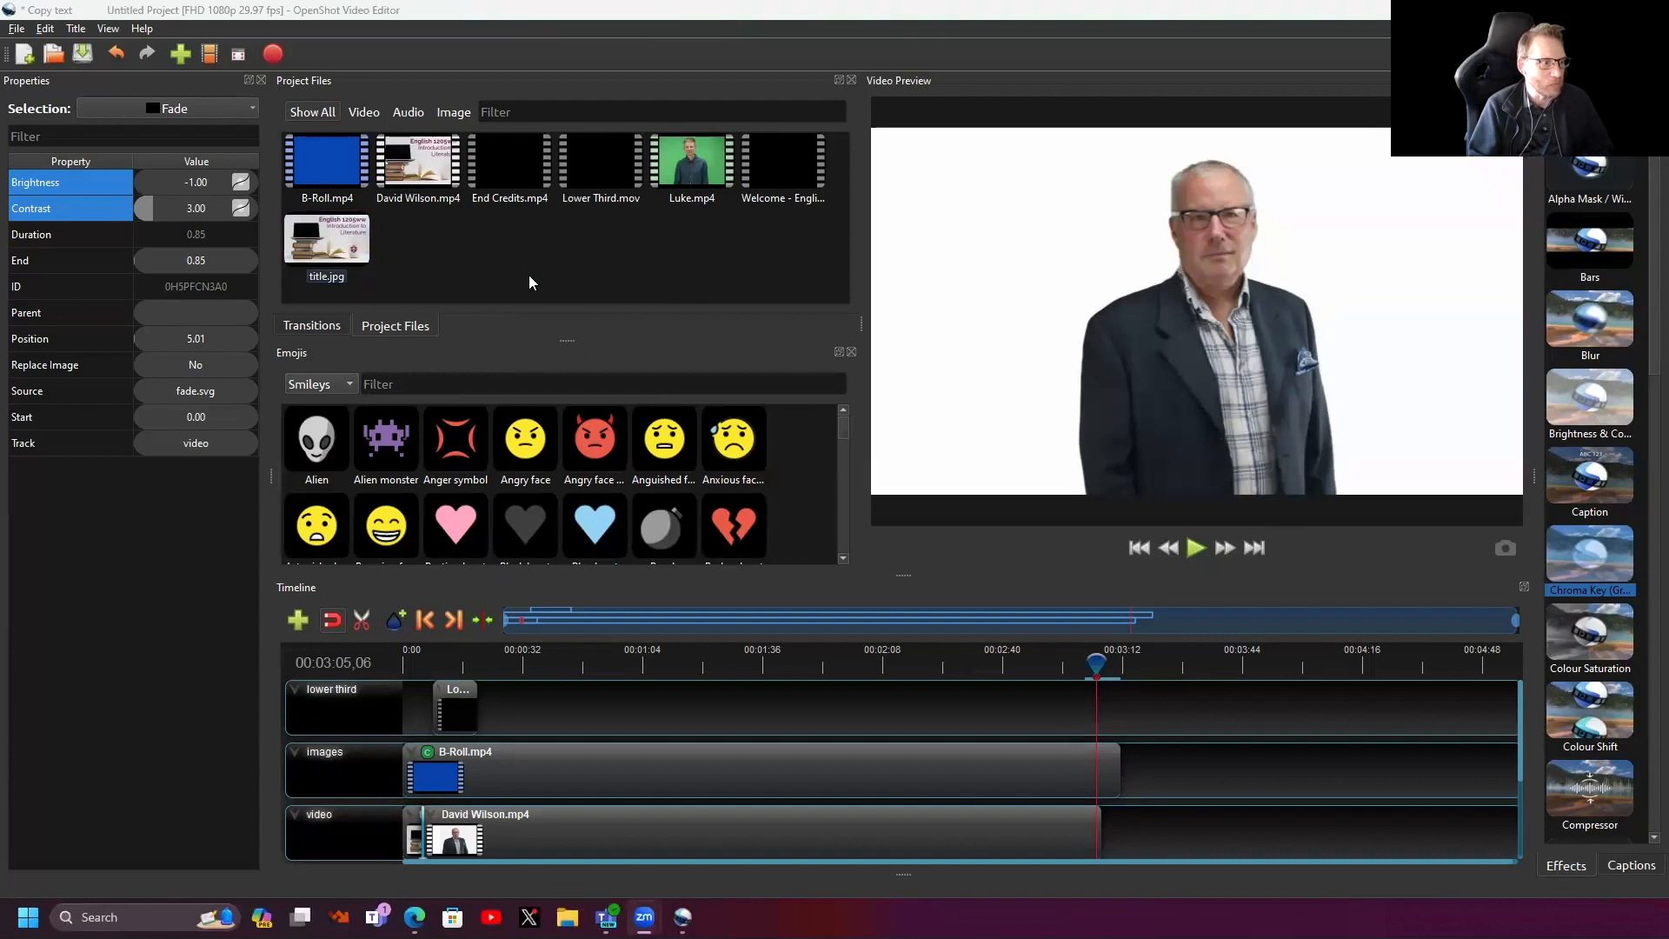
{"action": "double_click", "coordinate": [529, 275]}
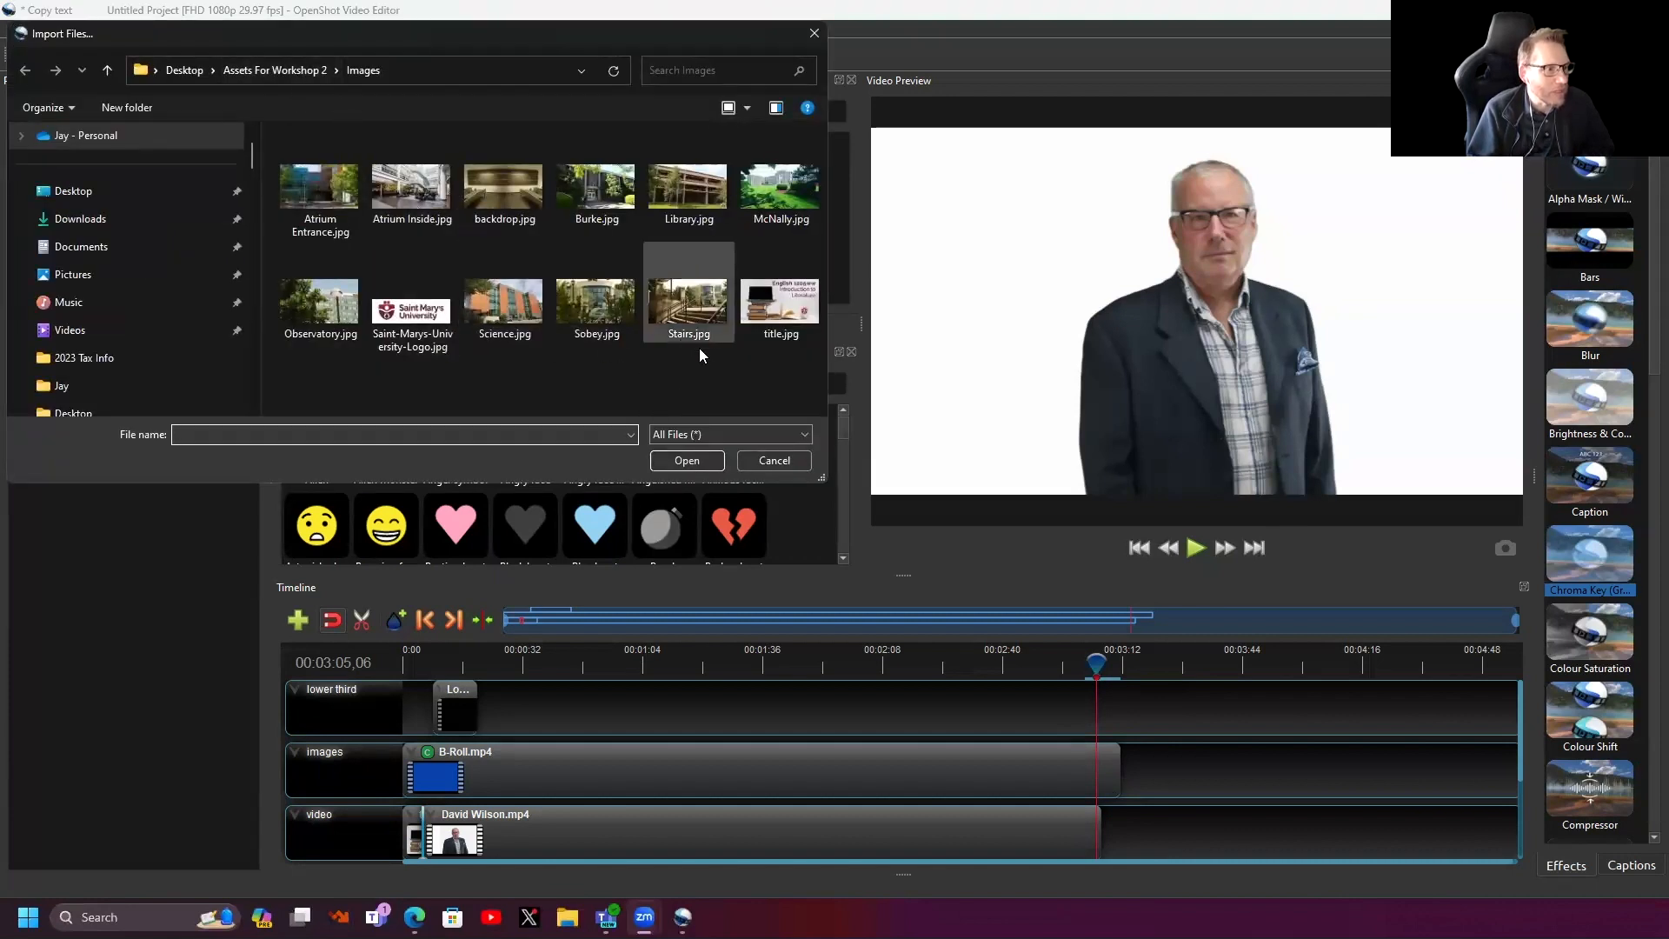
{"action": "left_click", "coordinate": [260, 63]}
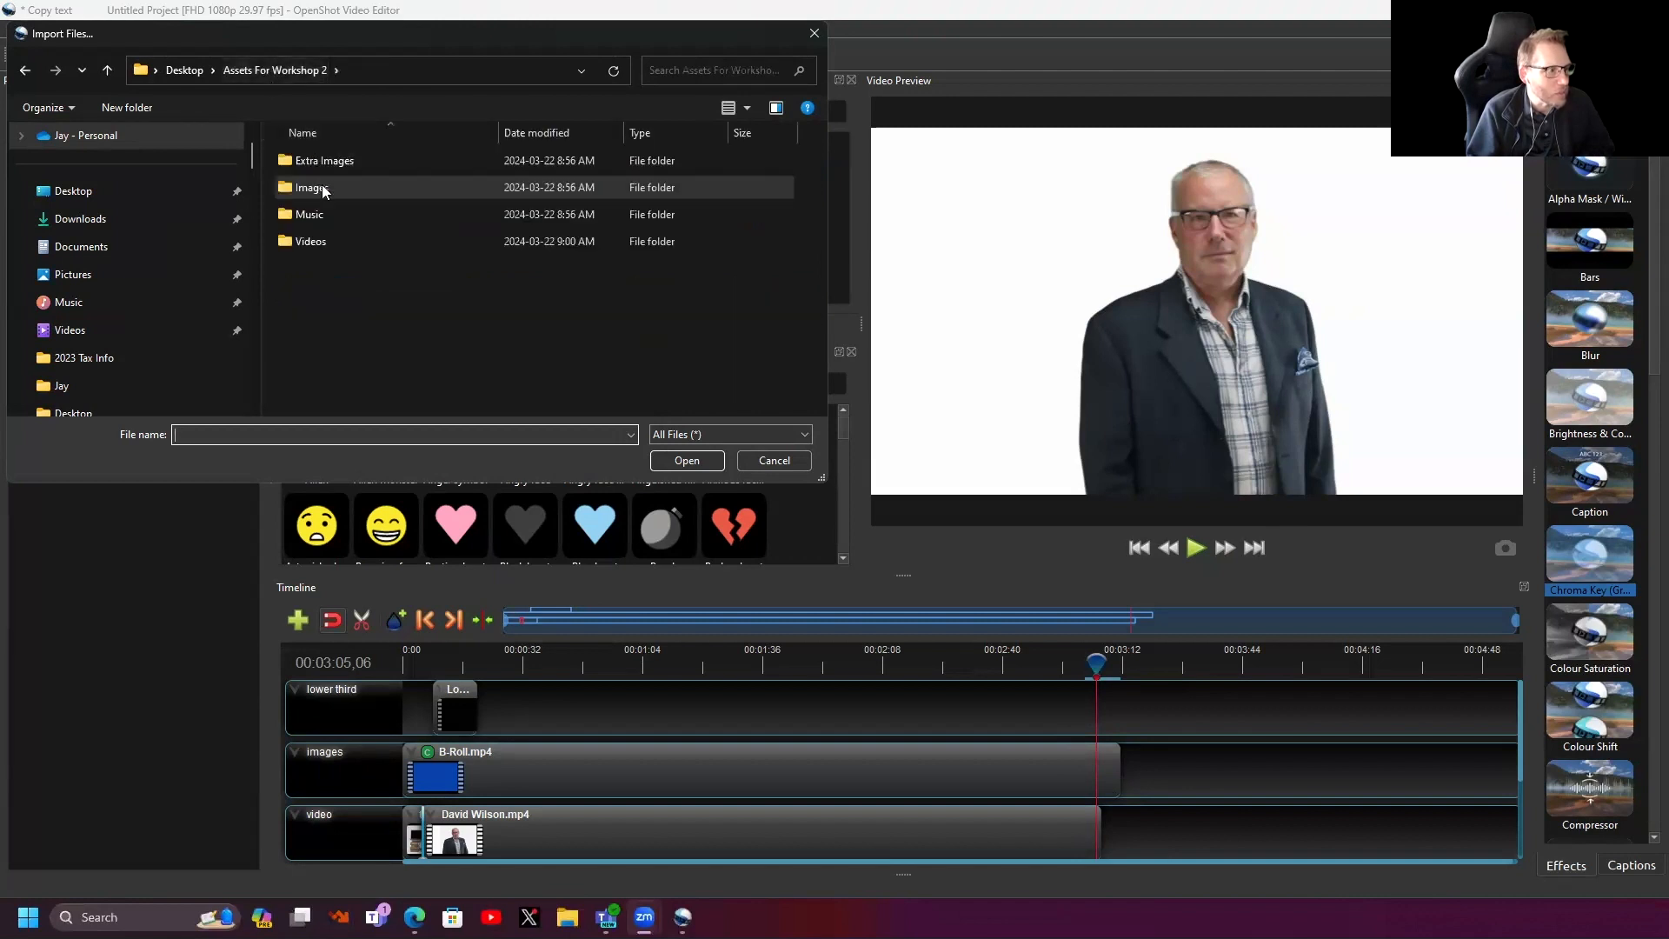
{"action": "double_click", "coordinate": [313, 241]}
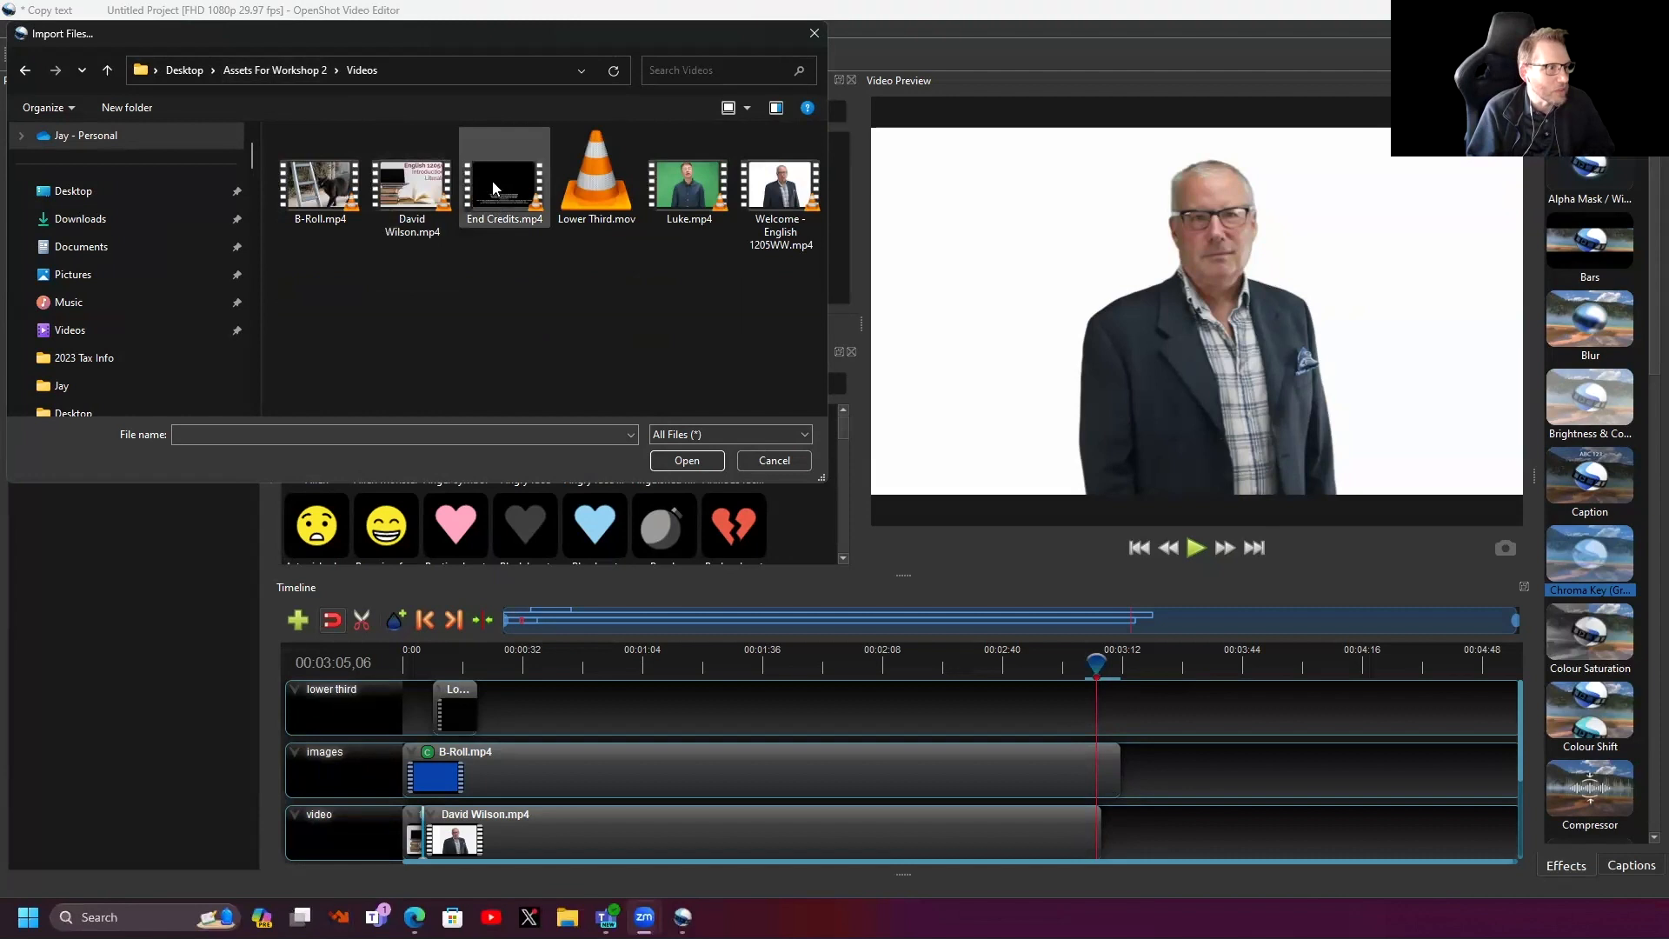
{"action": "left_click", "coordinate": [773, 461]}
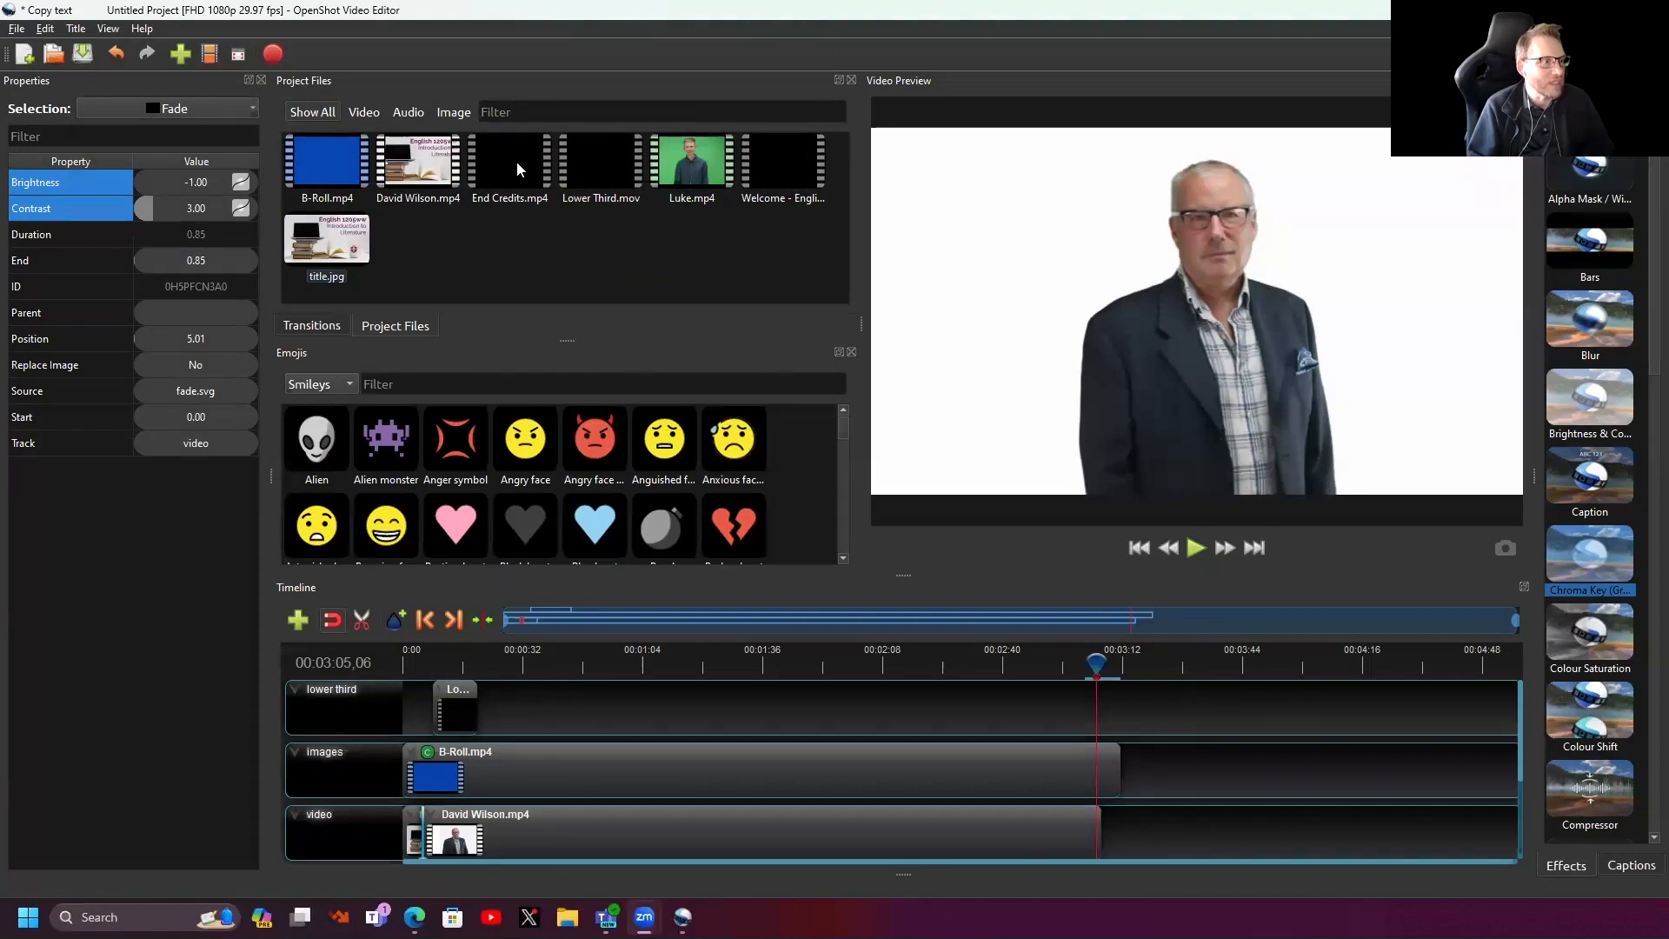
{"action": "left_click_drag", "start_coordinate": [516, 161], "coordinate": [1111, 826]}
{"action": "left_click_drag", "start_coordinate": [1099, 665], "coordinate": [1088, 667]}
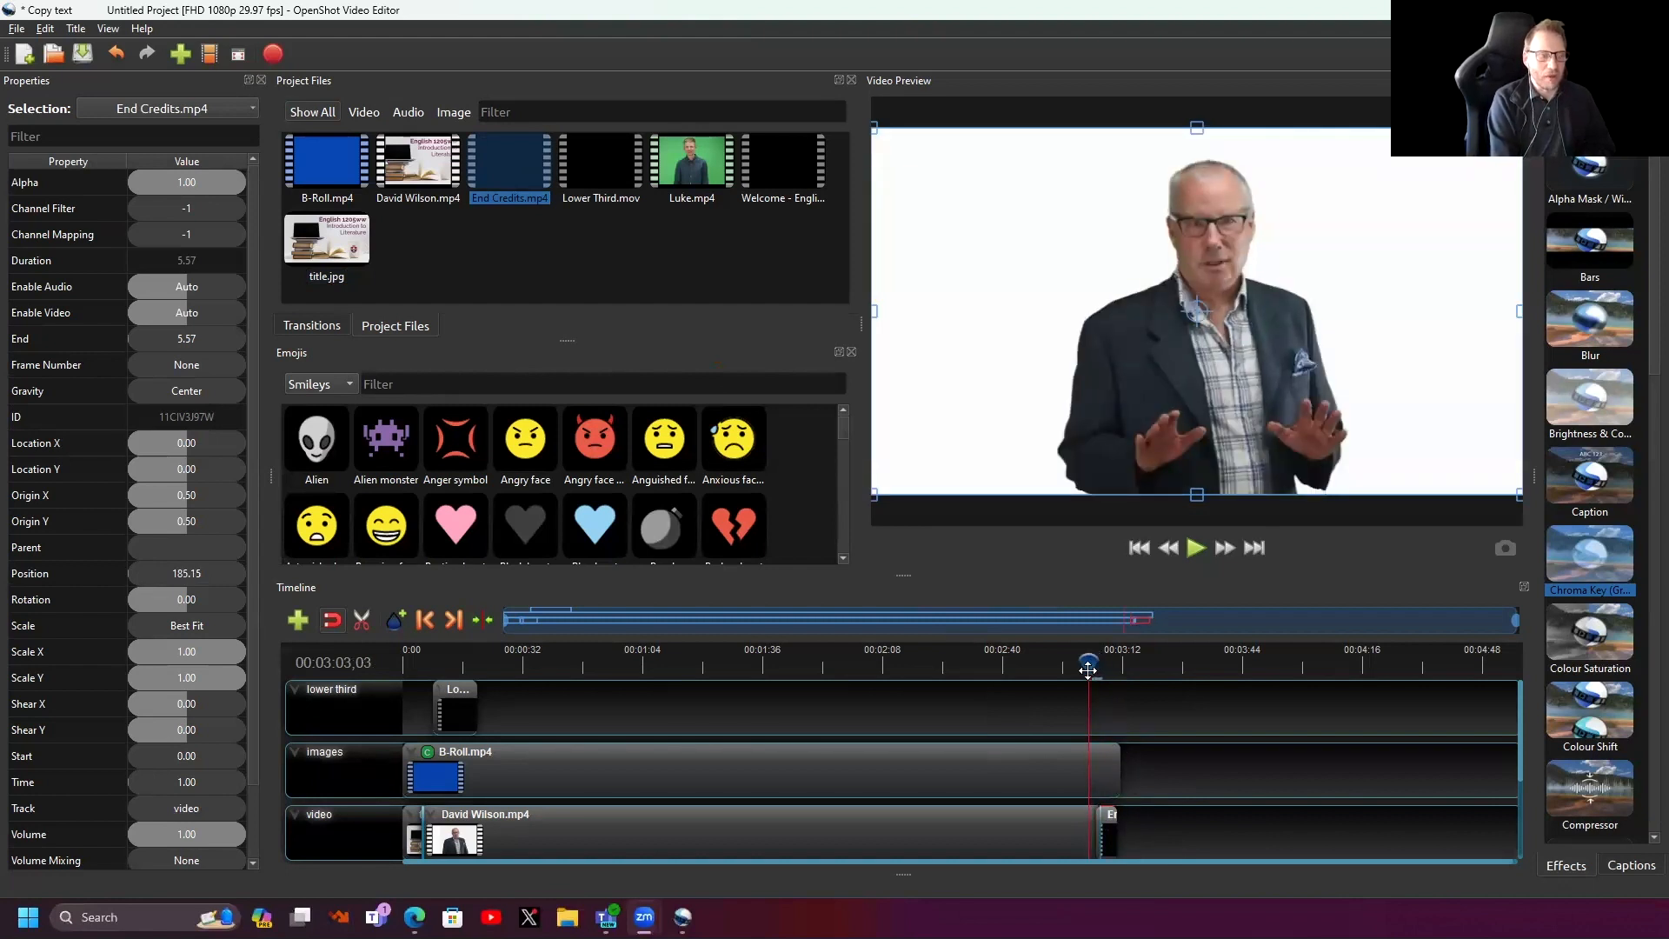
{"action": "key", "text": "space"}
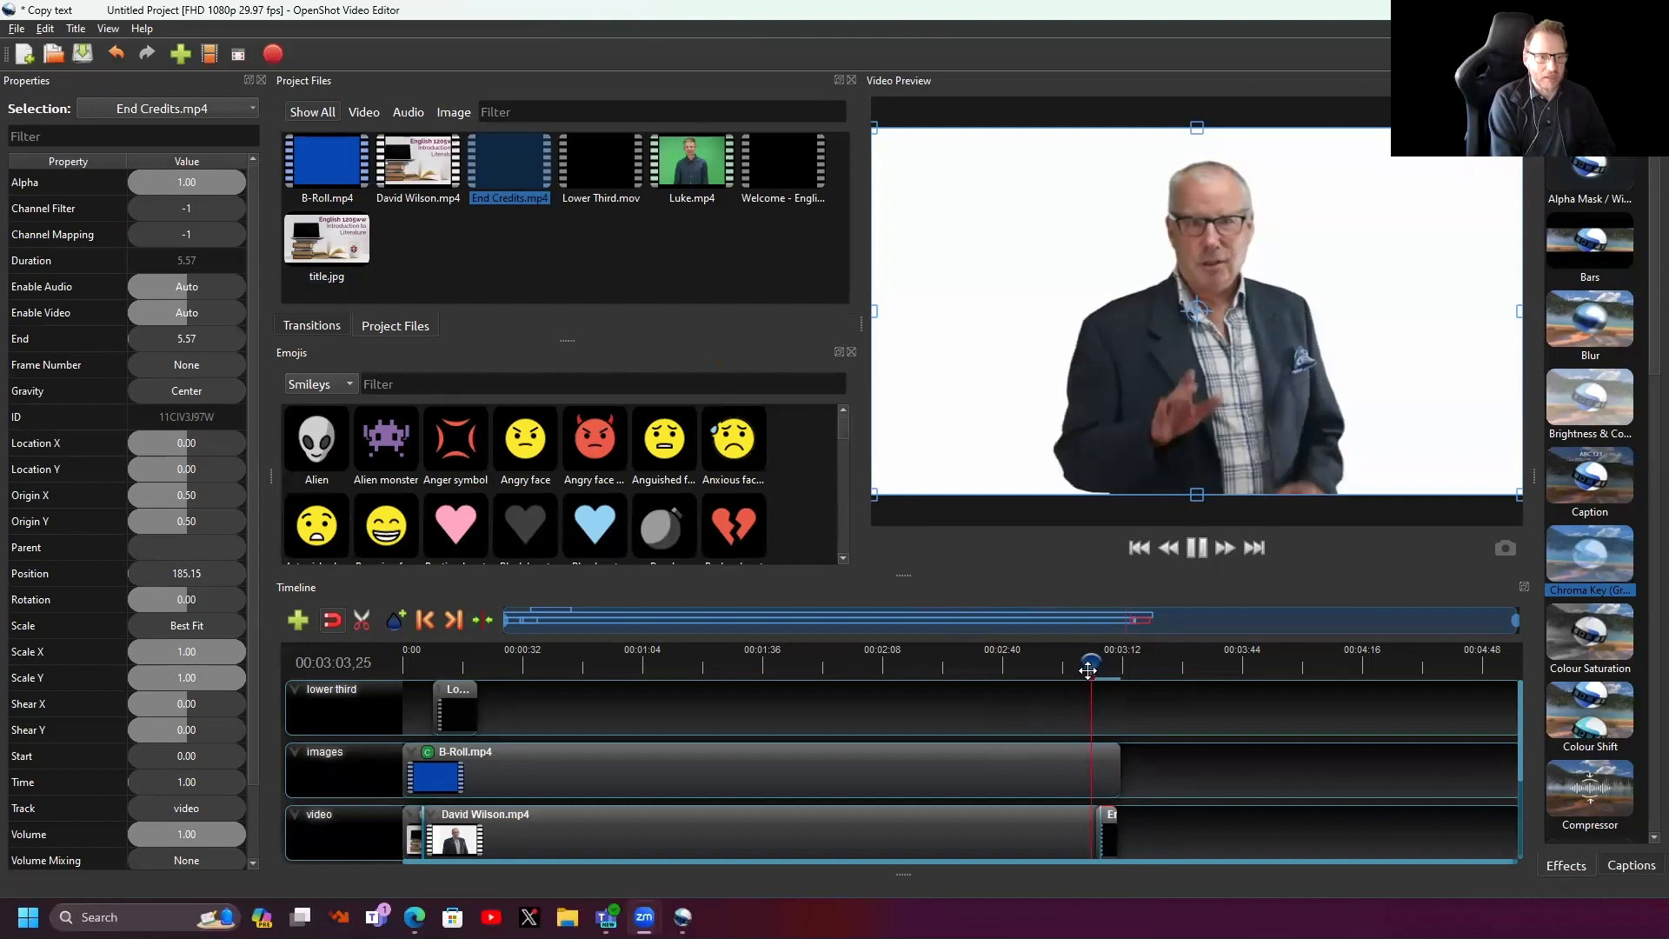
{"action": "key", "text": "space"}
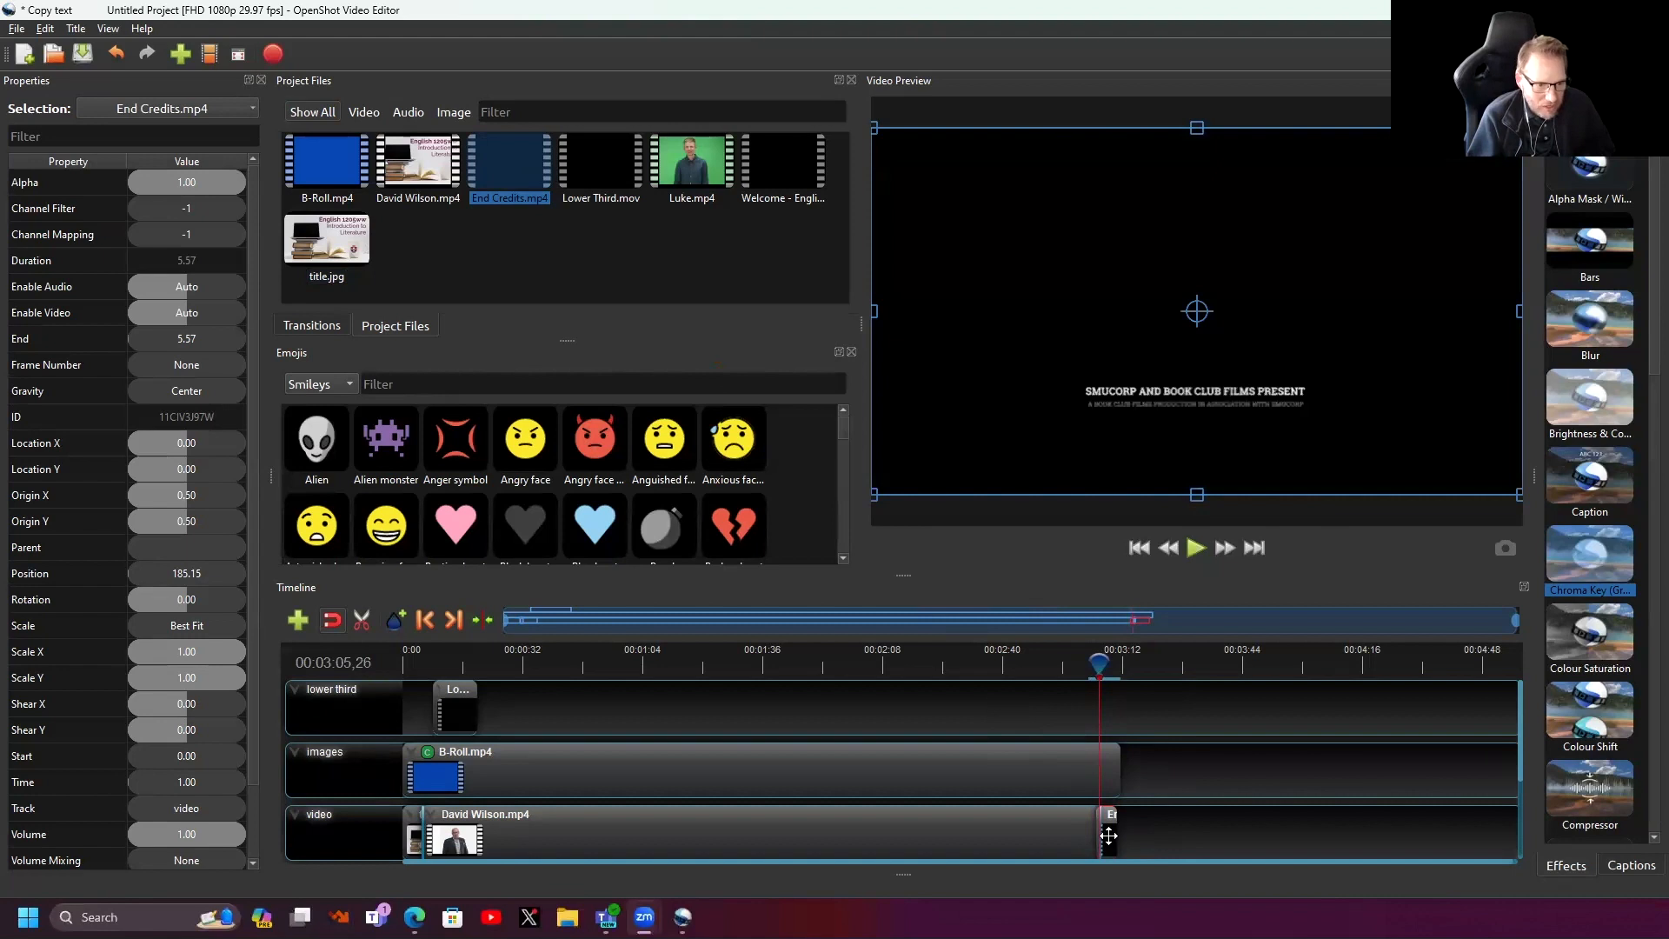
{"action": "left_click_drag", "start_coordinate": [1121, 840], "coordinate": [1121, 839]}
{"action": "left_click_drag", "start_coordinate": [1100, 662], "coordinate": [1089, 664]}
{"action": "key", "text": "space"}
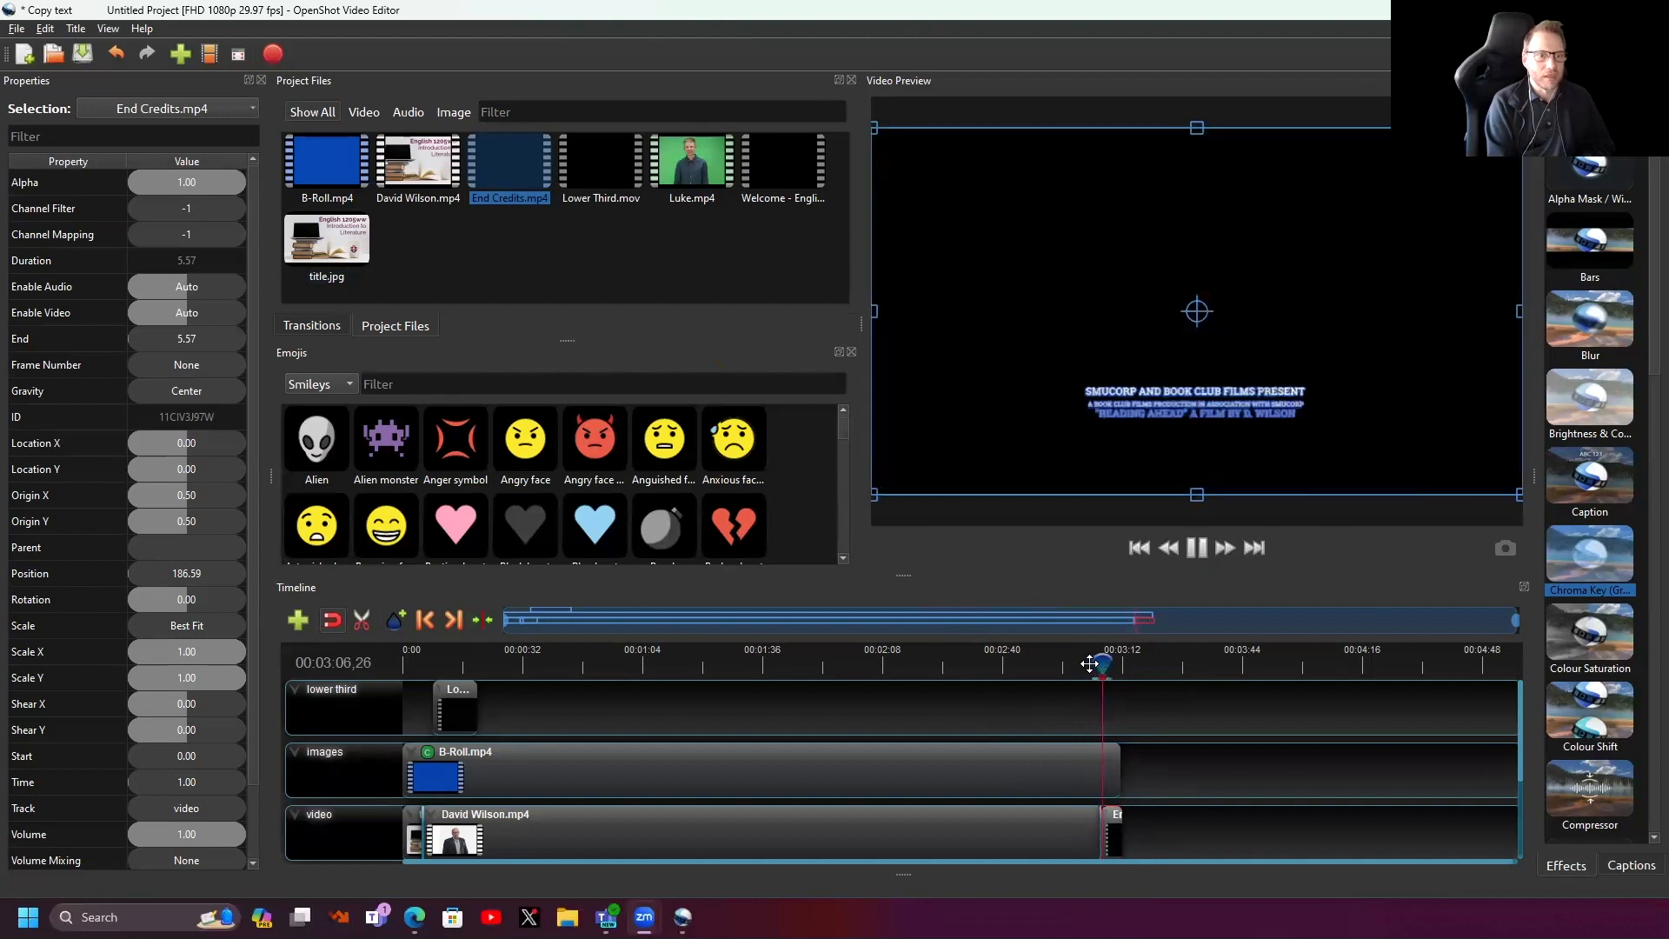
{"action": "key", "text": "space"}
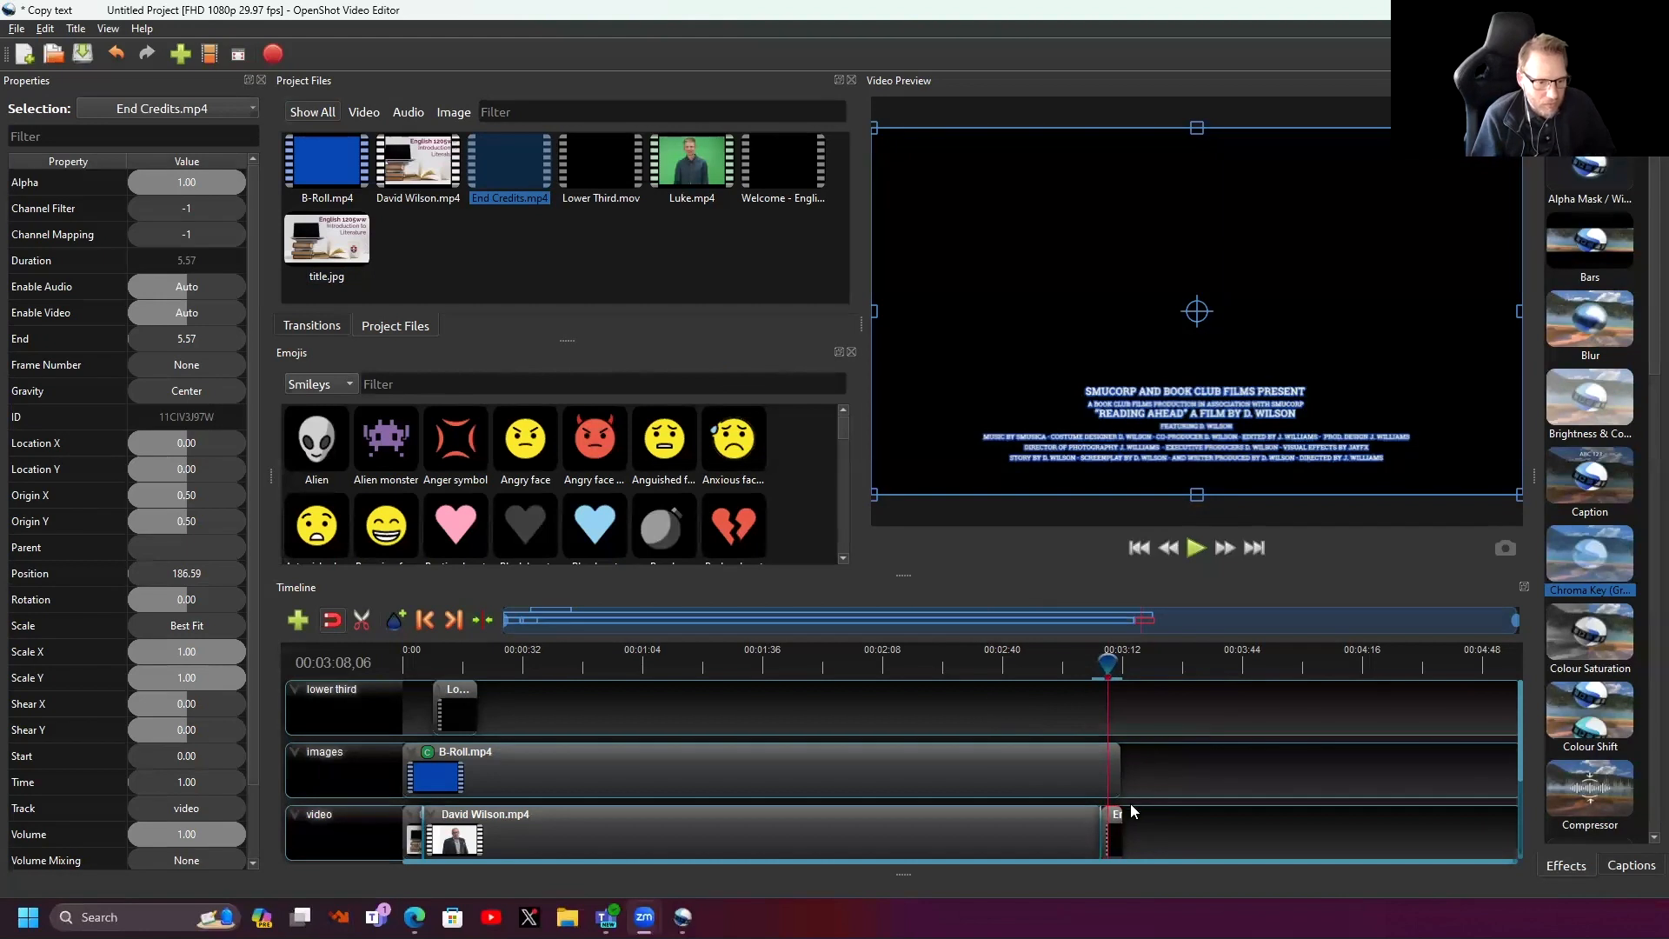
{"action": "left_click_drag", "start_coordinate": [1117, 827], "coordinate": [1135, 827]}
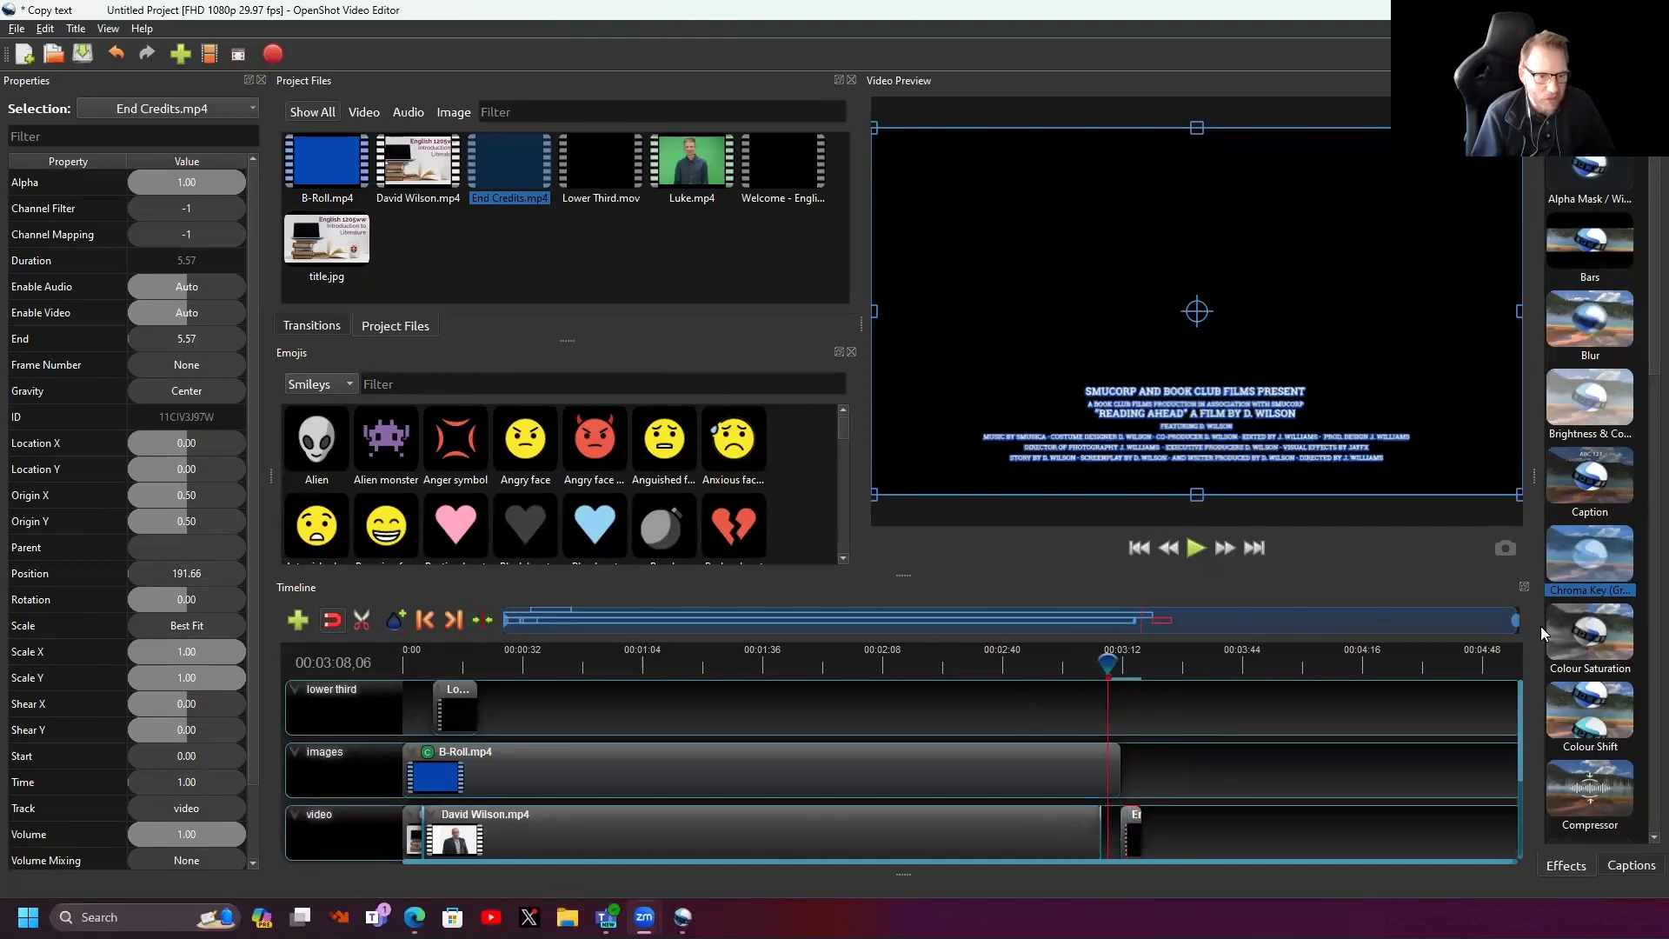
- Delete the ending fade and snap End Credits to start at 186.59 seconds, then preview
{"action": "left_click_drag", "start_coordinate": [1514, 621], "coordinate": [1086, 621]}
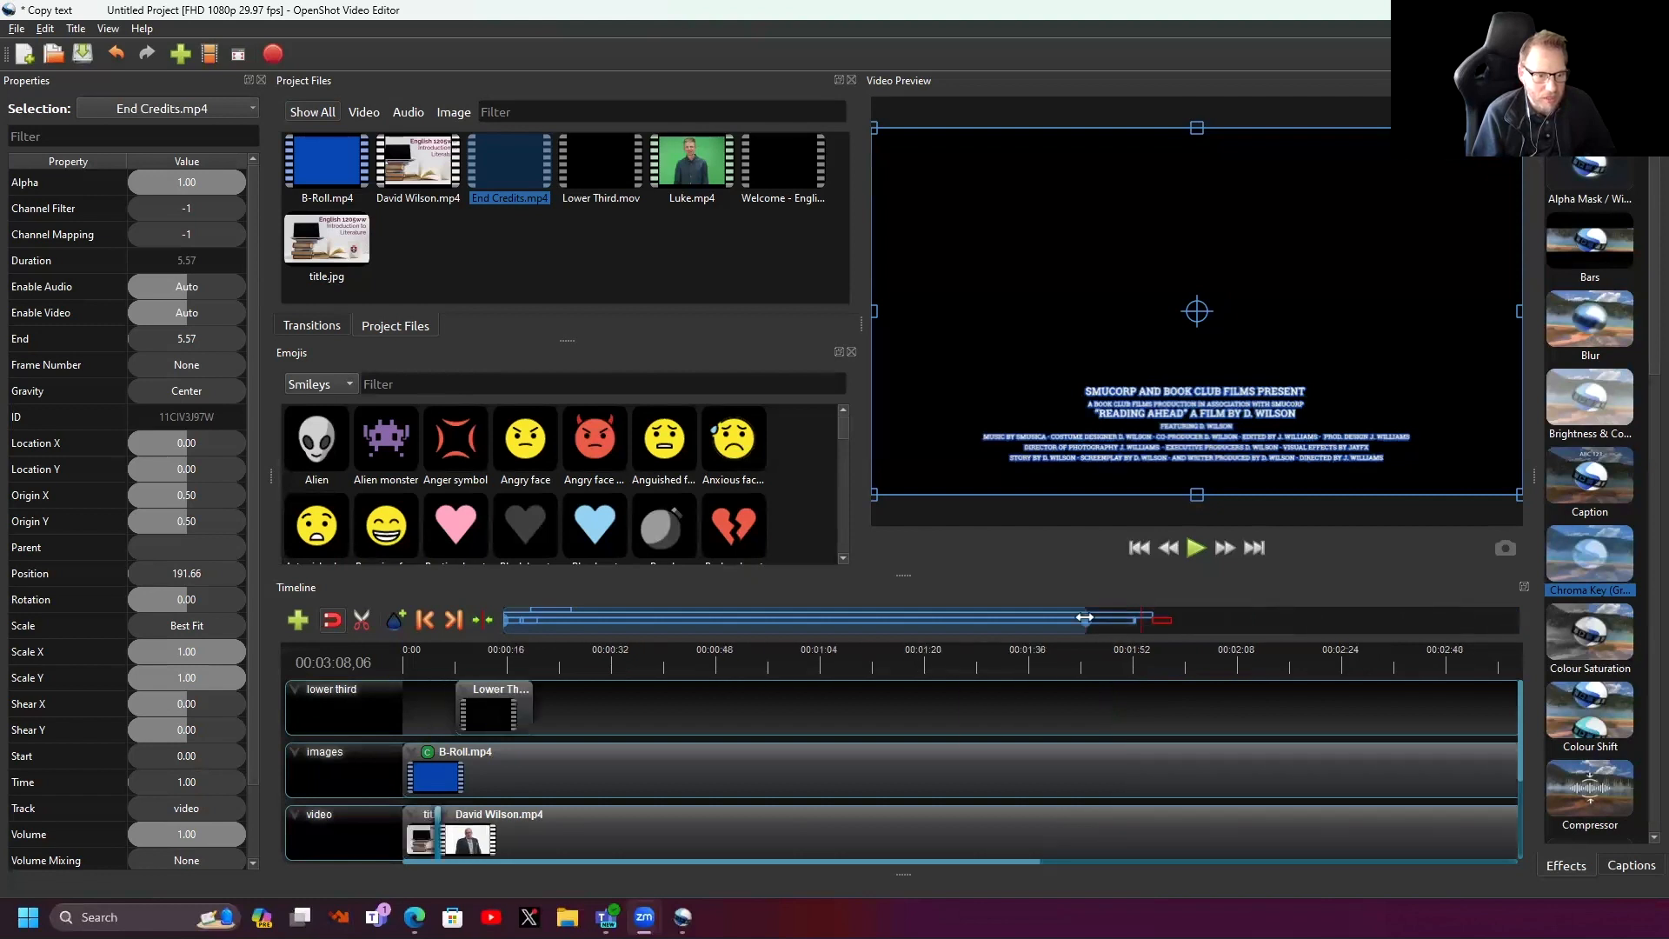
{"action": "left_click_drag", "start_coordinate": [786, 863], "coordinate": [1090, 870]}
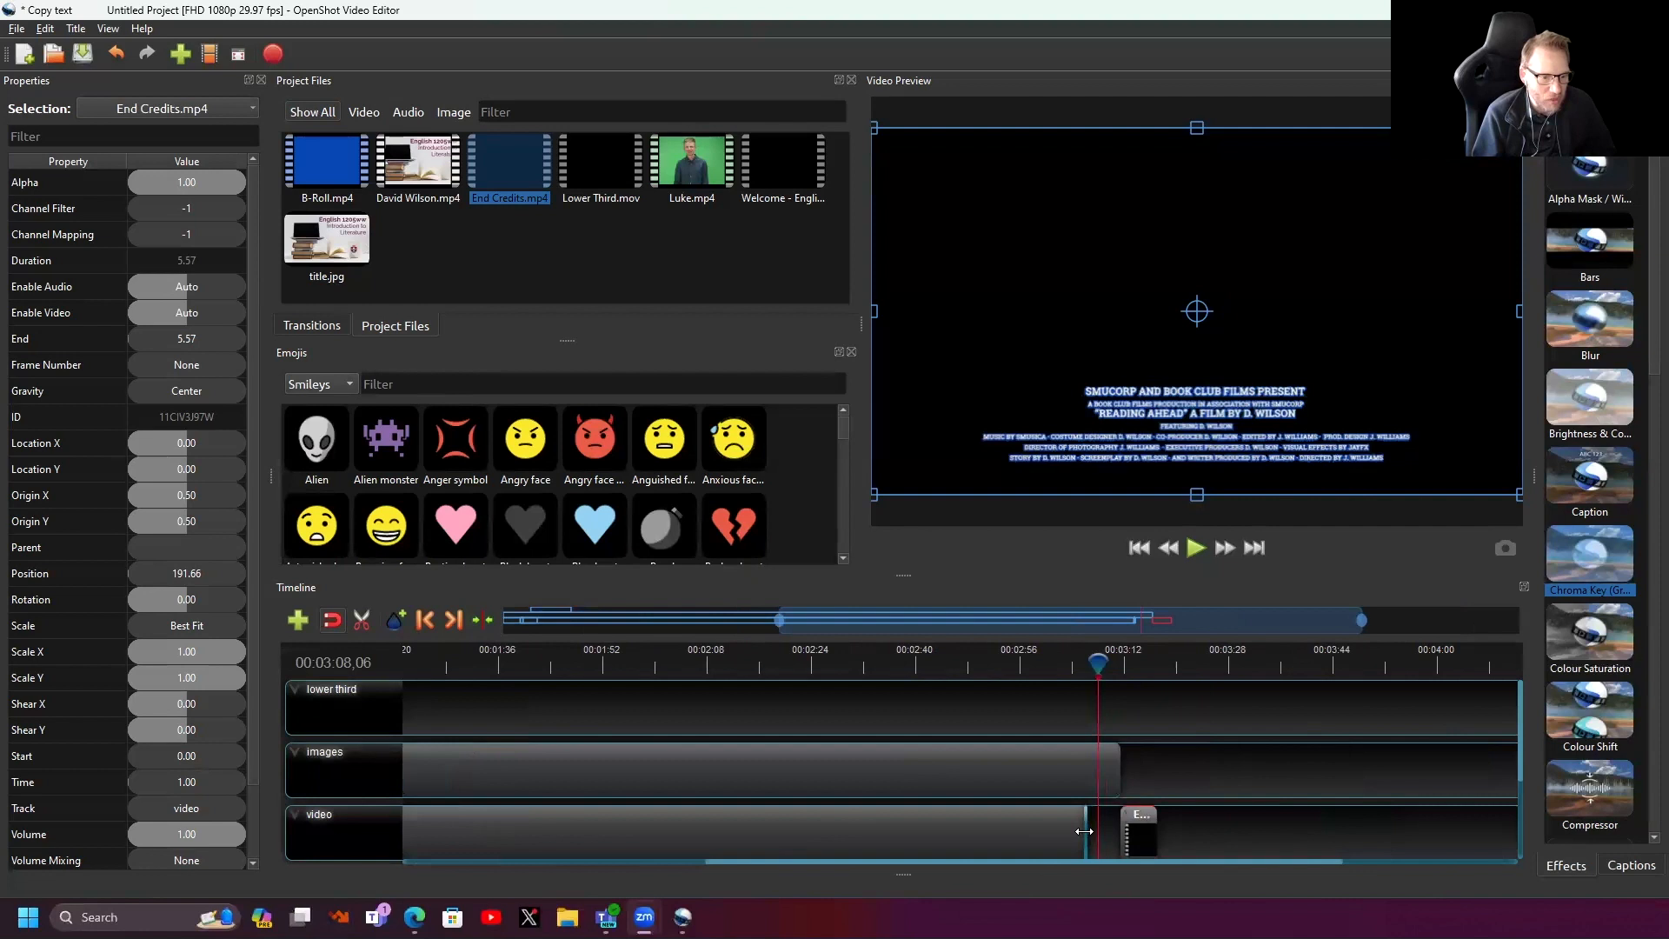
{"action": "left_click", "coordinate": [1084, 832]}
{"action": "key", "text": "Delete"}
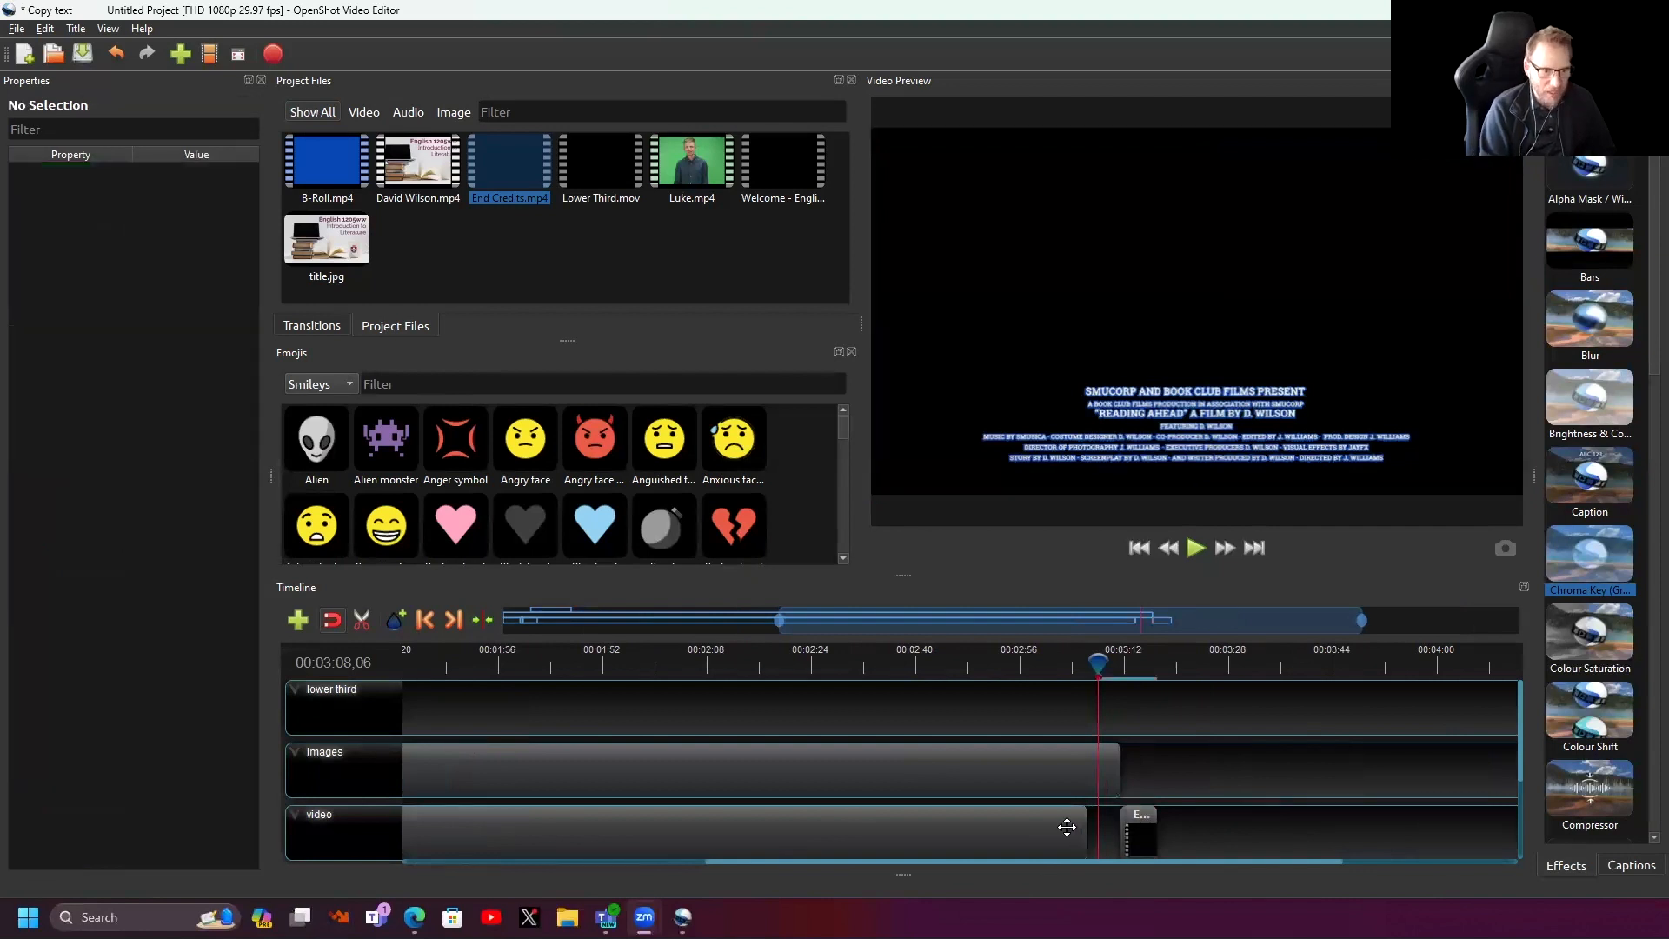
{"action": "left_click_drag", "start_coordinate": [1145, 833], "coordinate": [1108, 837]}
{"action": "left_click_drag", "start_coordinate": [1093, 664], "coordinate": [1070, 659]}
{"action": "key", "text": "space"}
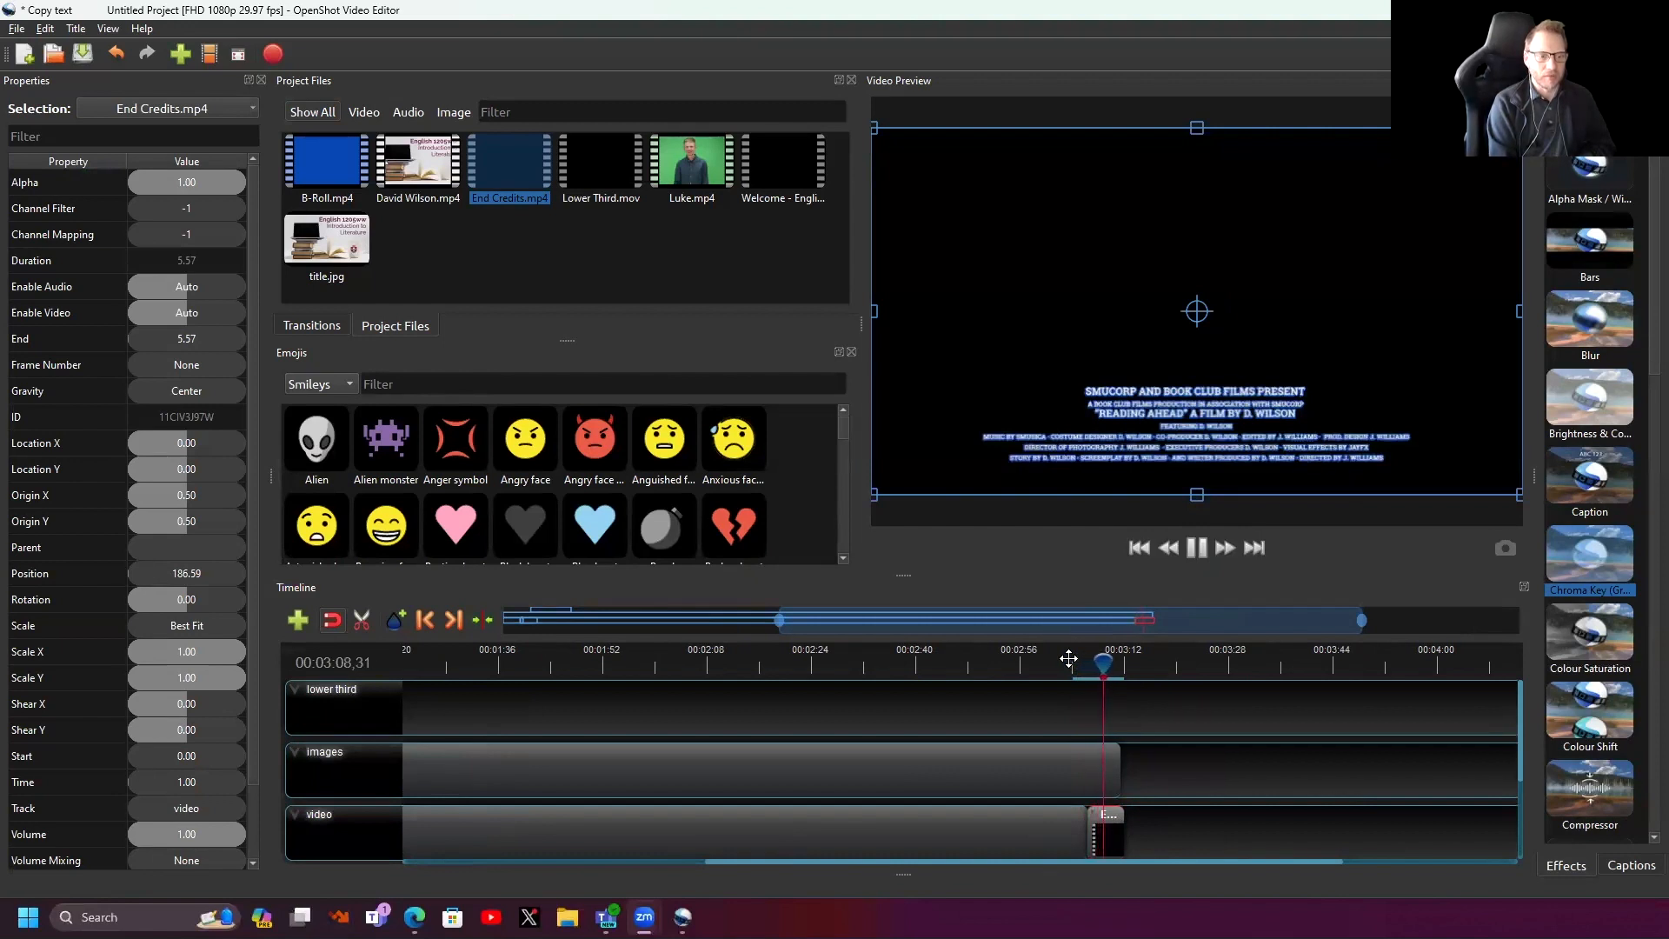
{"action": "key", "text": "space"}
{"action": "left_click_drag", "start_coordinate": [1068, 658], "coordinate": [434, 660]}
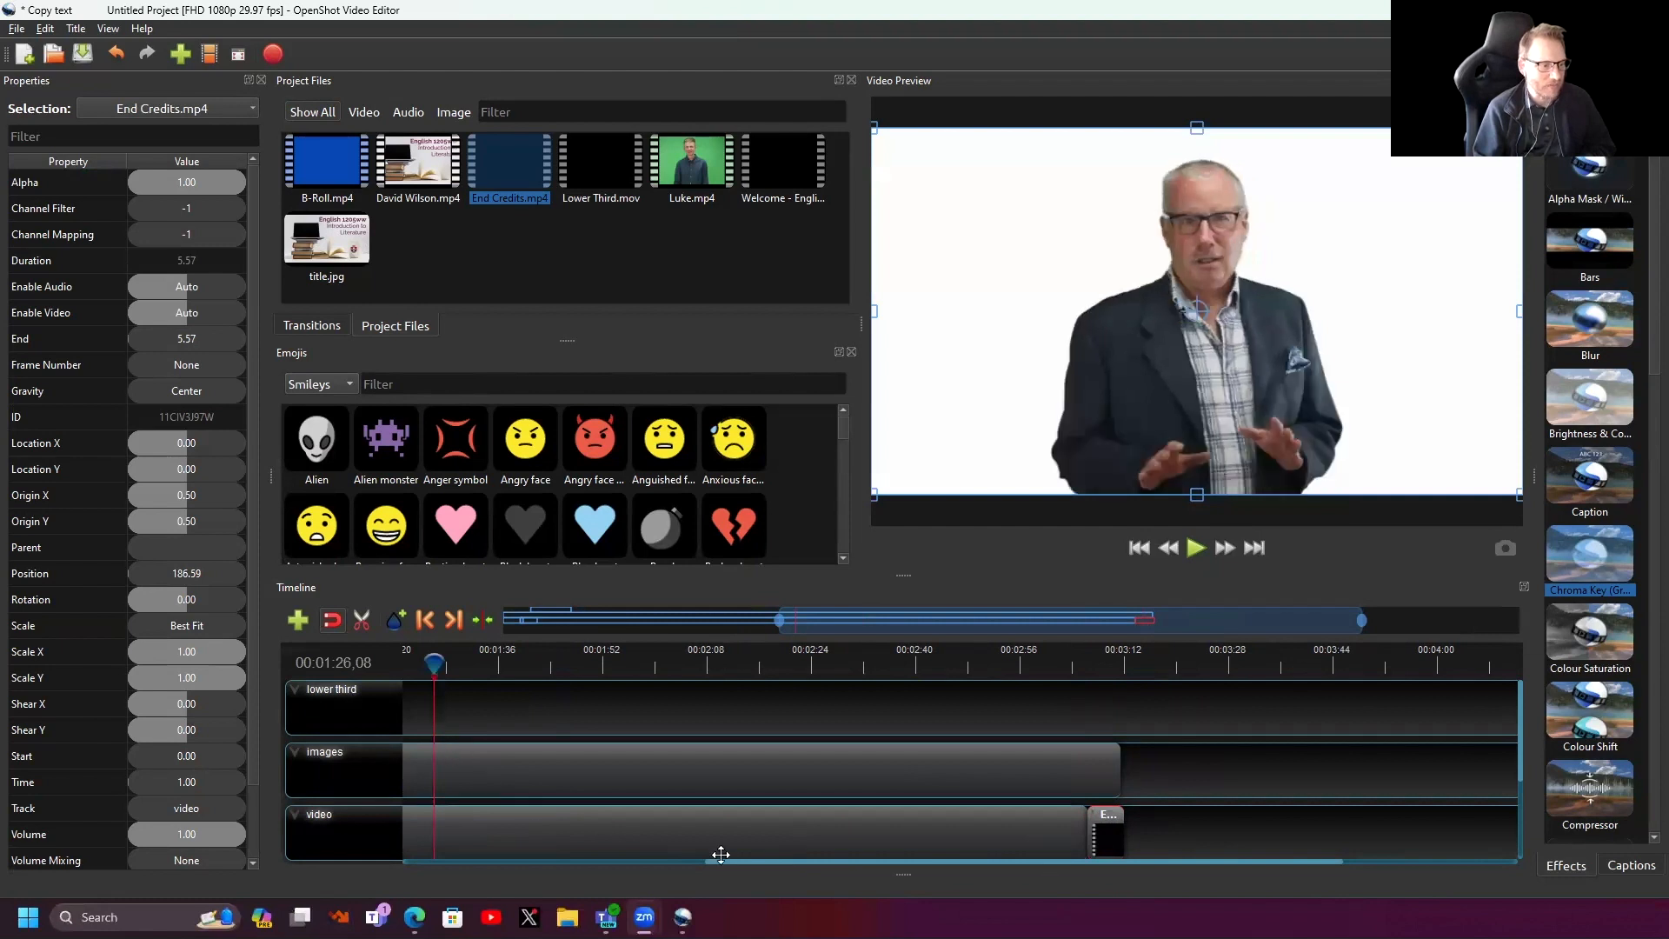
{"action": "left_click_drag", "start_coordinate": [719, 857], "coordinate": [333, 852]}
{"action": "left_click", "coordinate": [529, 666]}
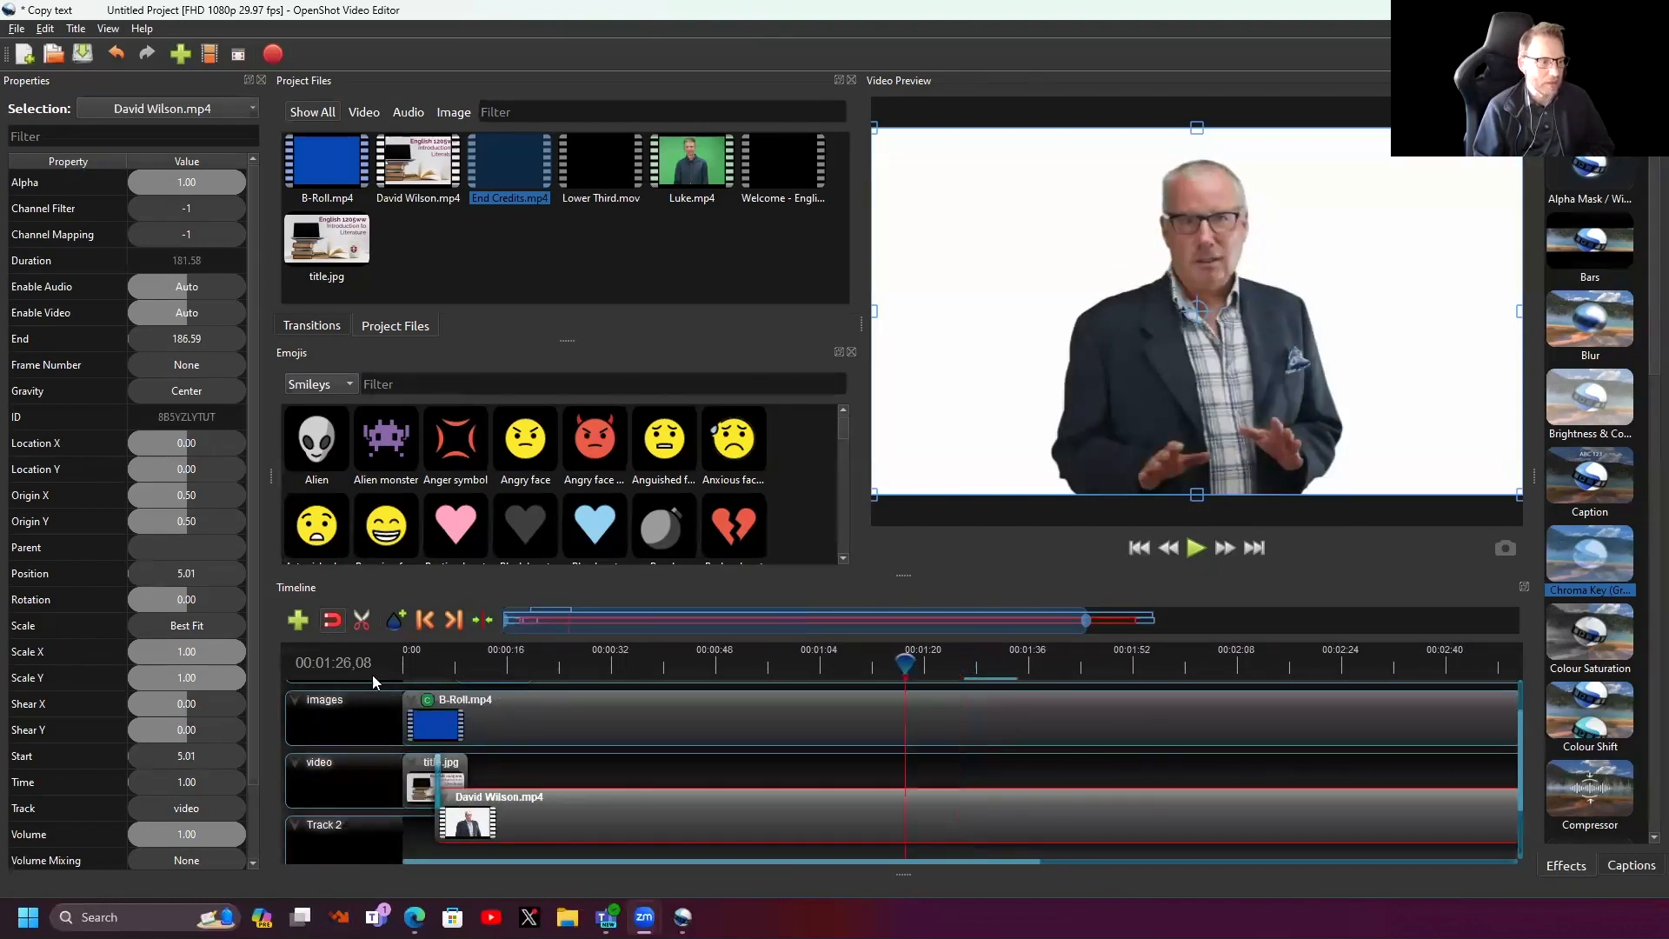
{"action": "left_click", "coordinate": [415, 665]}
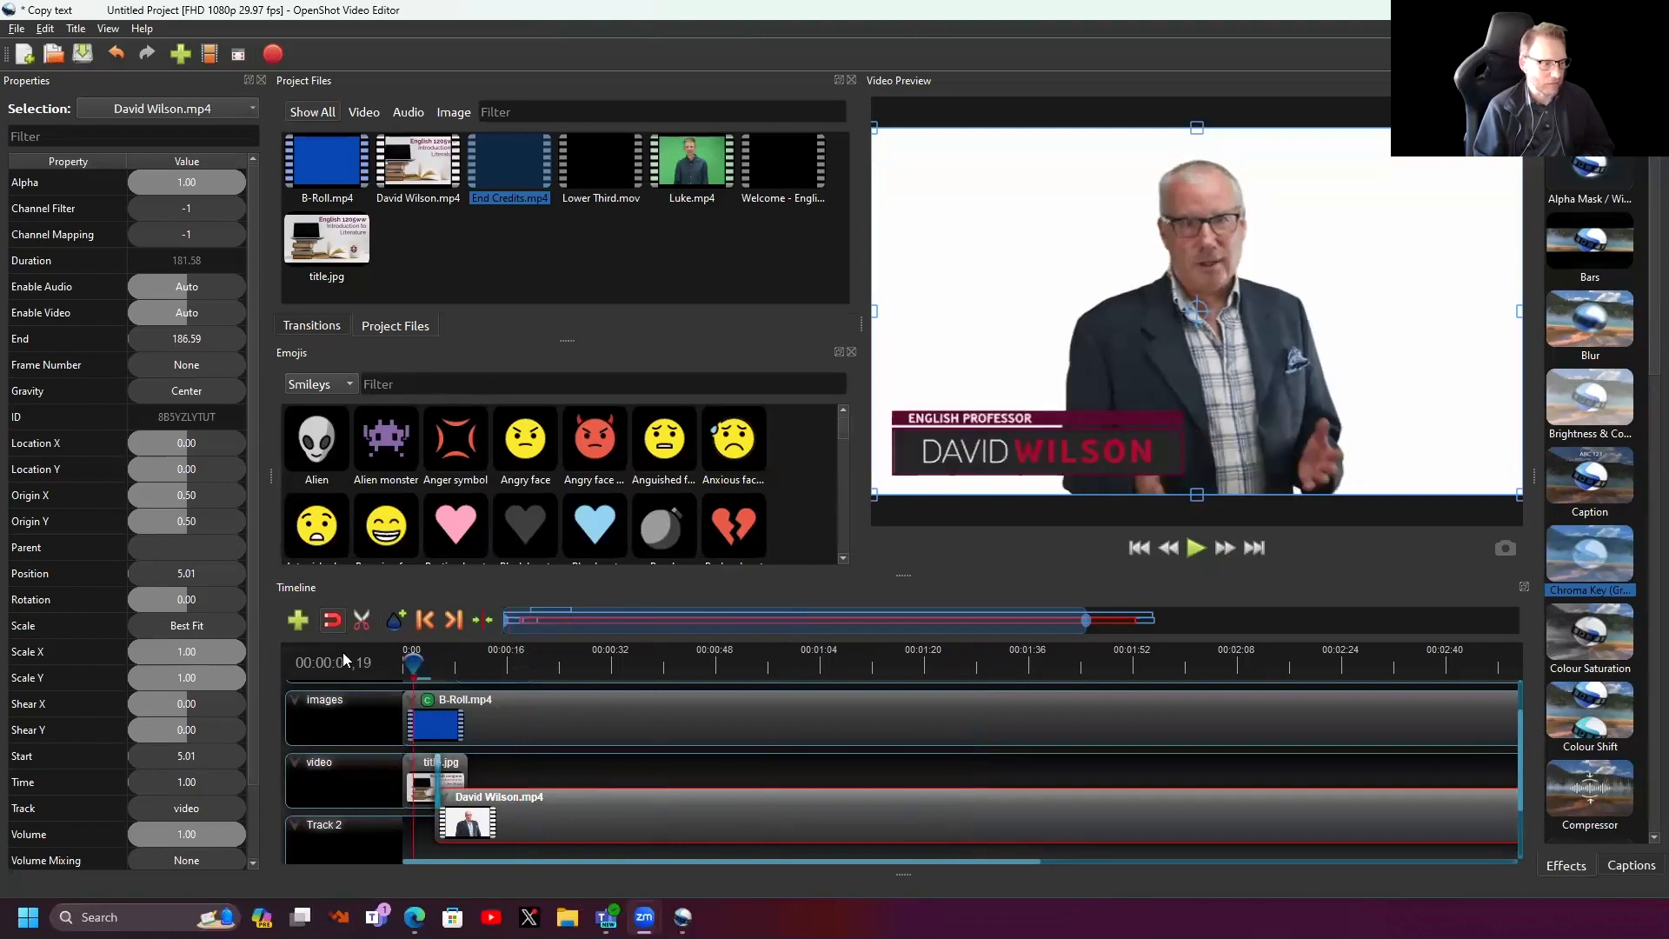
{"action": "key", "text": "space"}
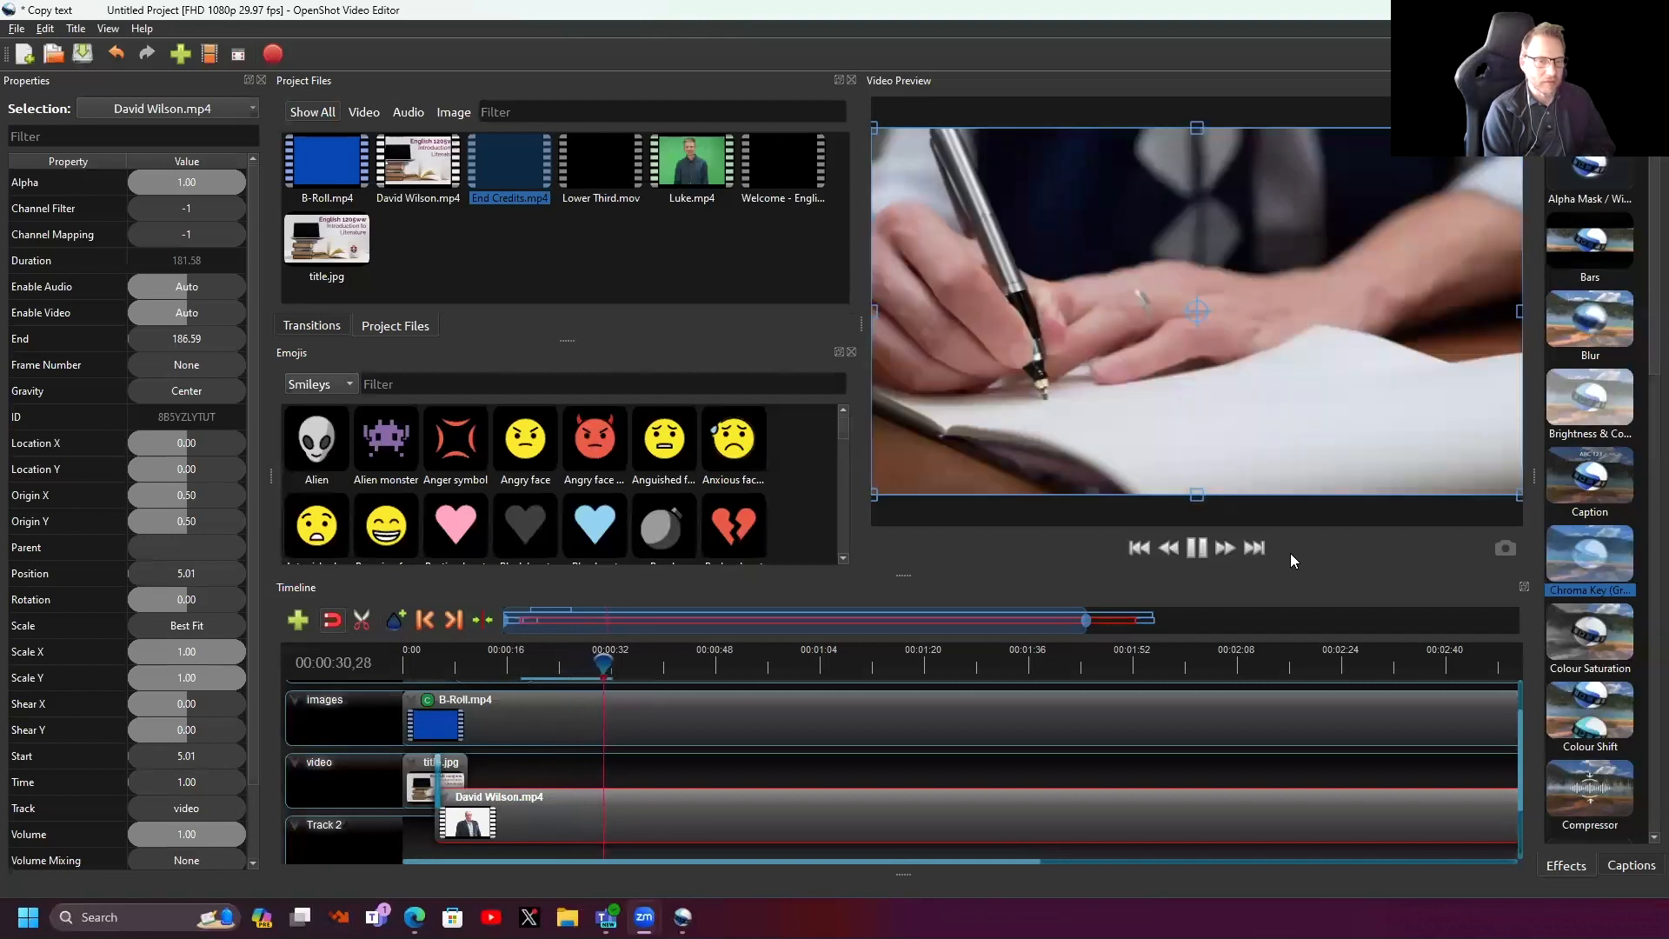
{"action": "key", "text": "space"}
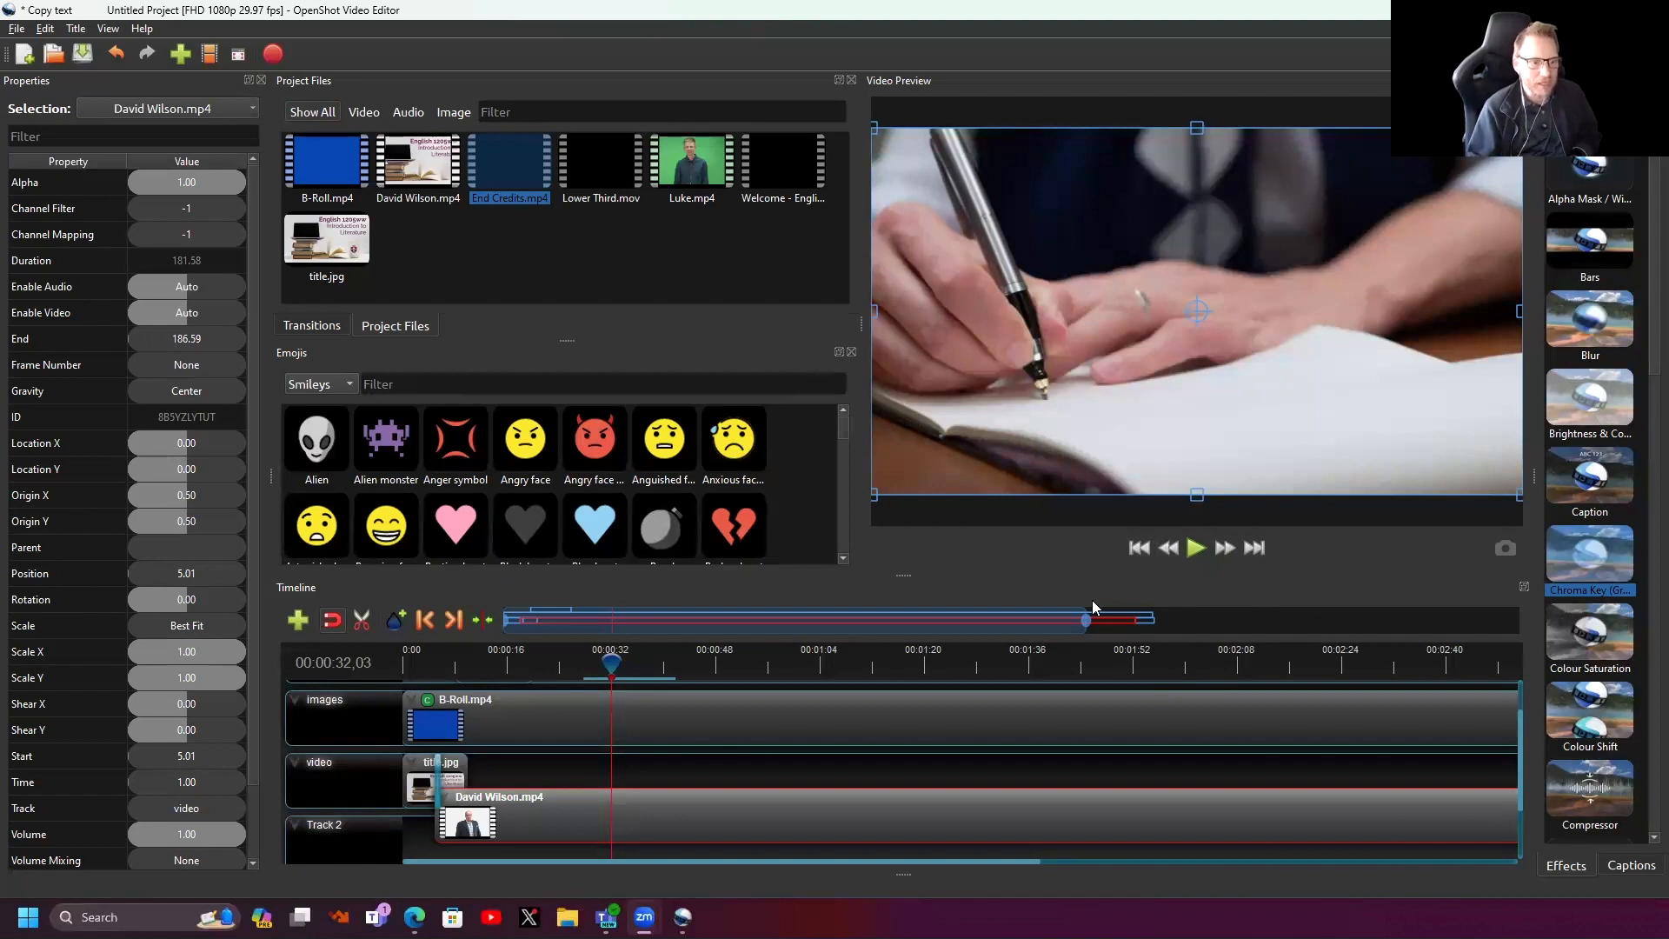
{"action": "left_click_drag", "start_coordinate": [1084, 620], "coordinate": [1204, 620]}
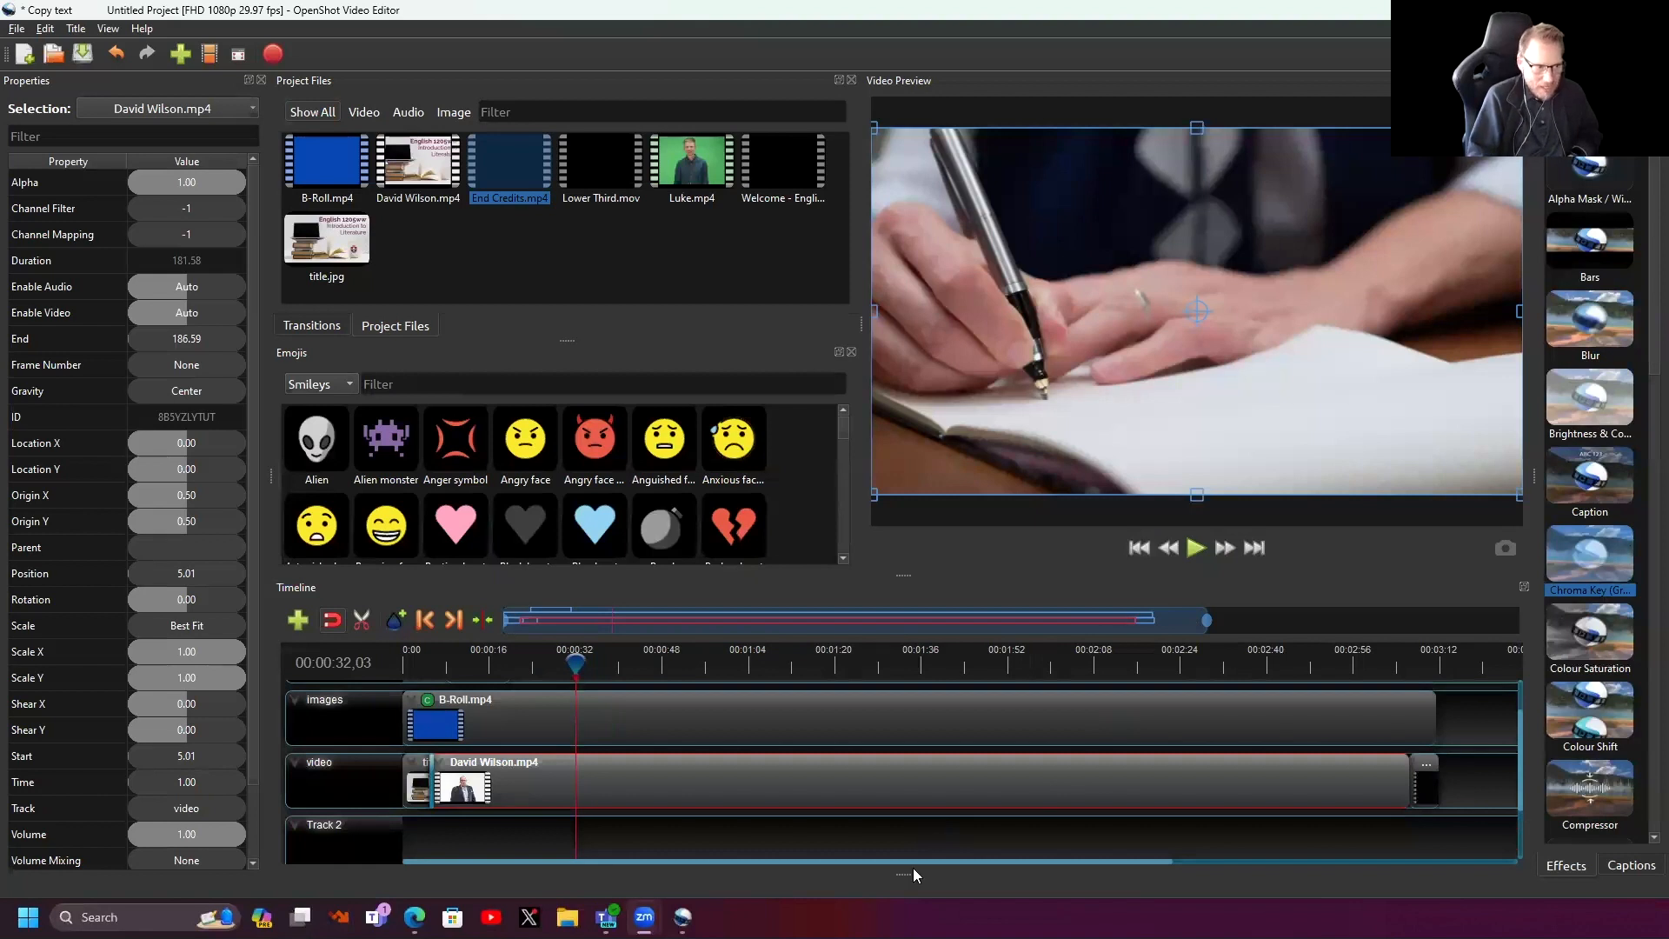
{"action": "left_click_drag", "start_coordinate": [1520, 741], "coordinate": [1528, 662]}
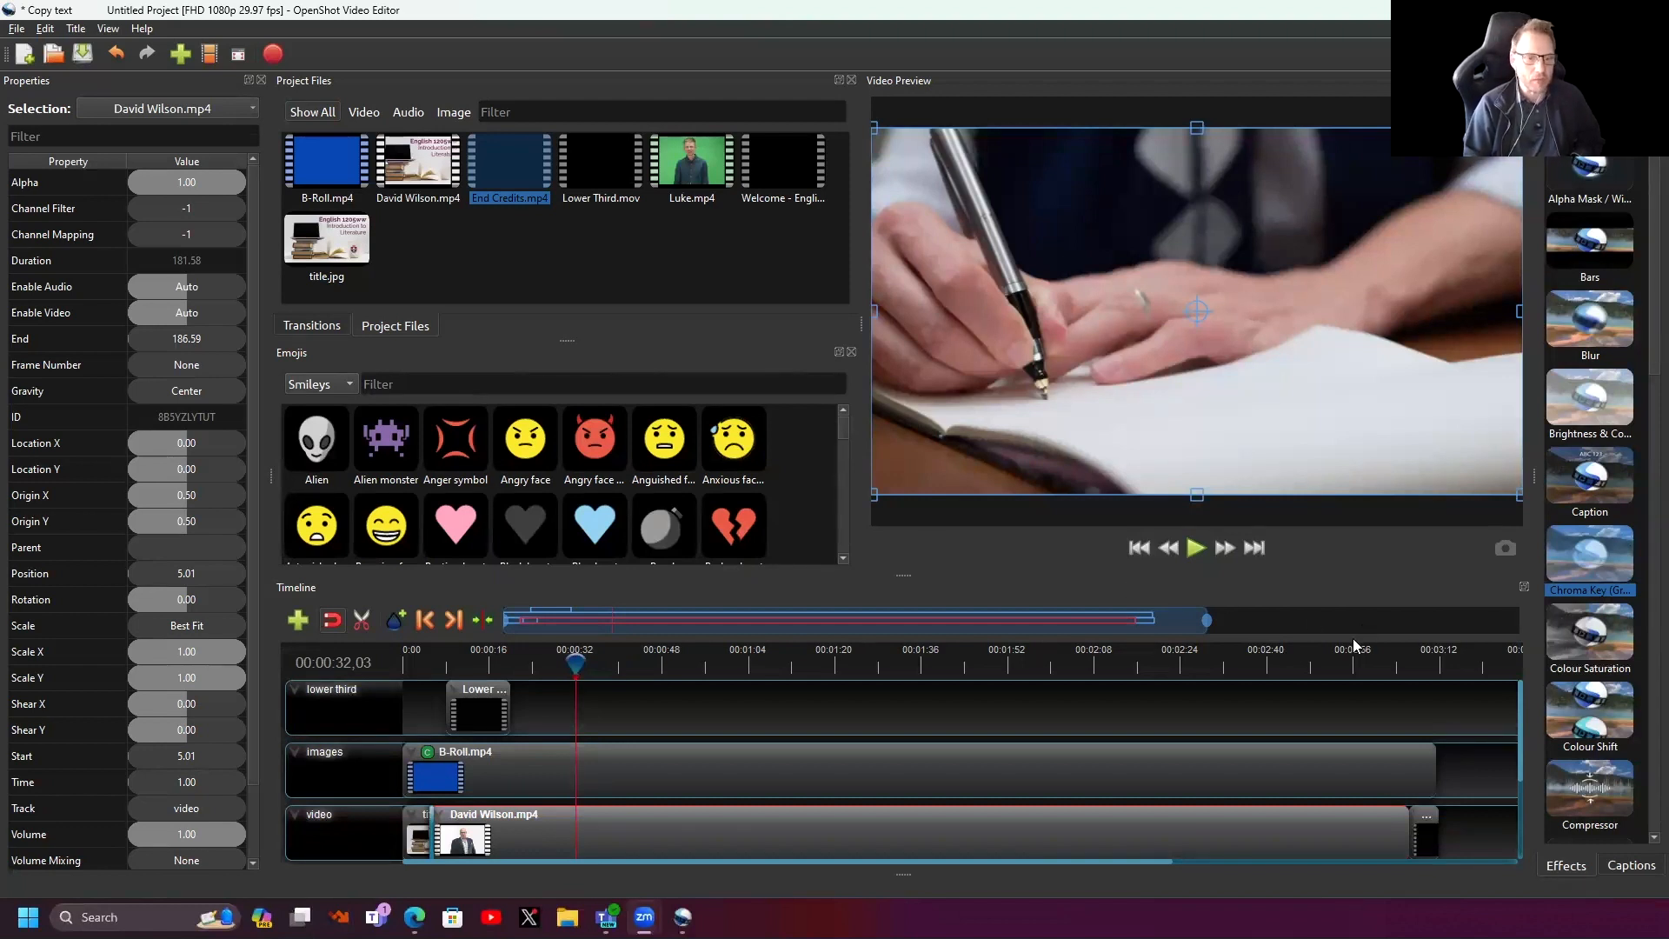
{"action": "left_click", "coordinate": [547, 666]}
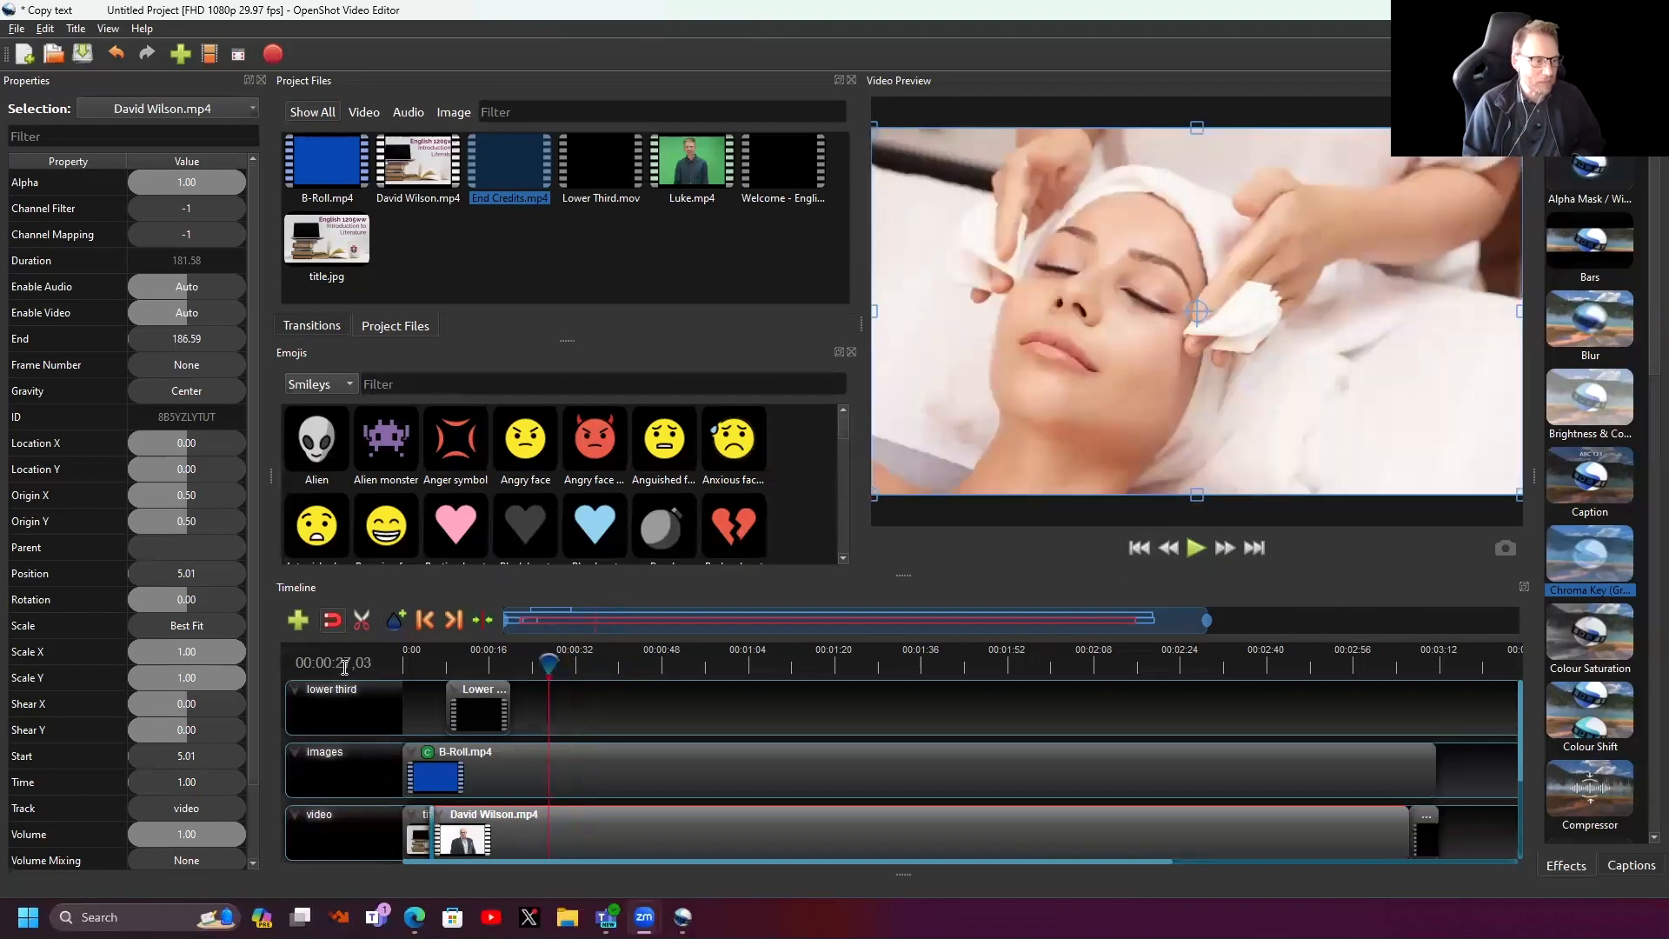
{"action": "left_click_drag", "start_coordinate": [548, 661], "coordinate": [346, 651]}
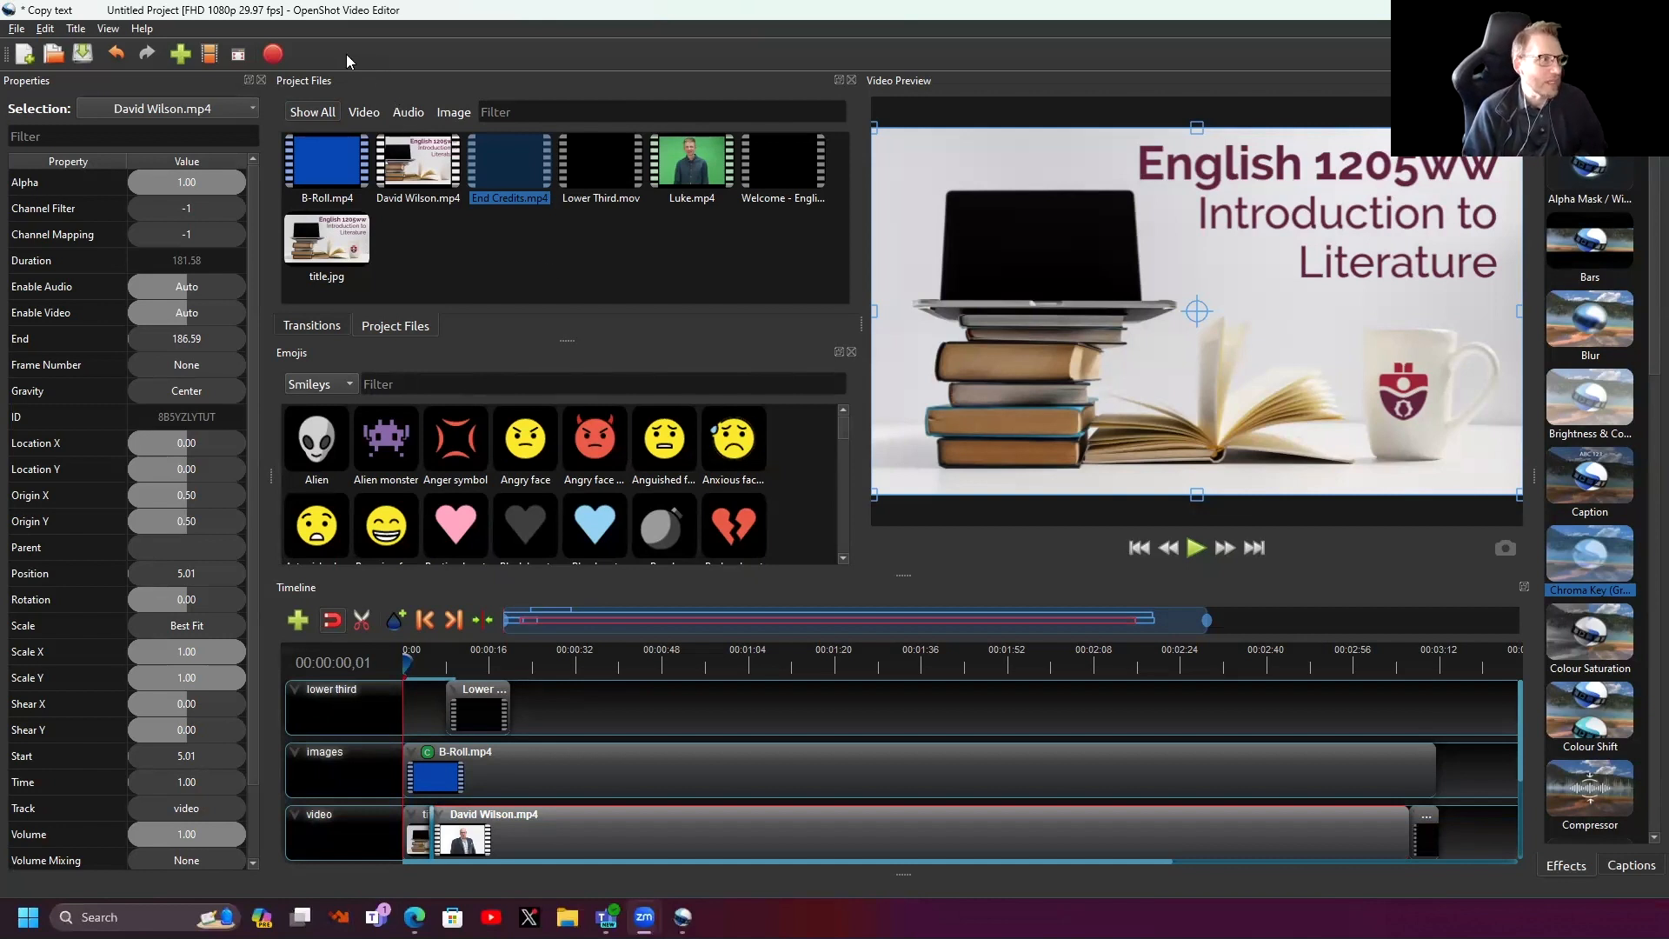
{"action": "left_click", "coordinate": [272, 55]}
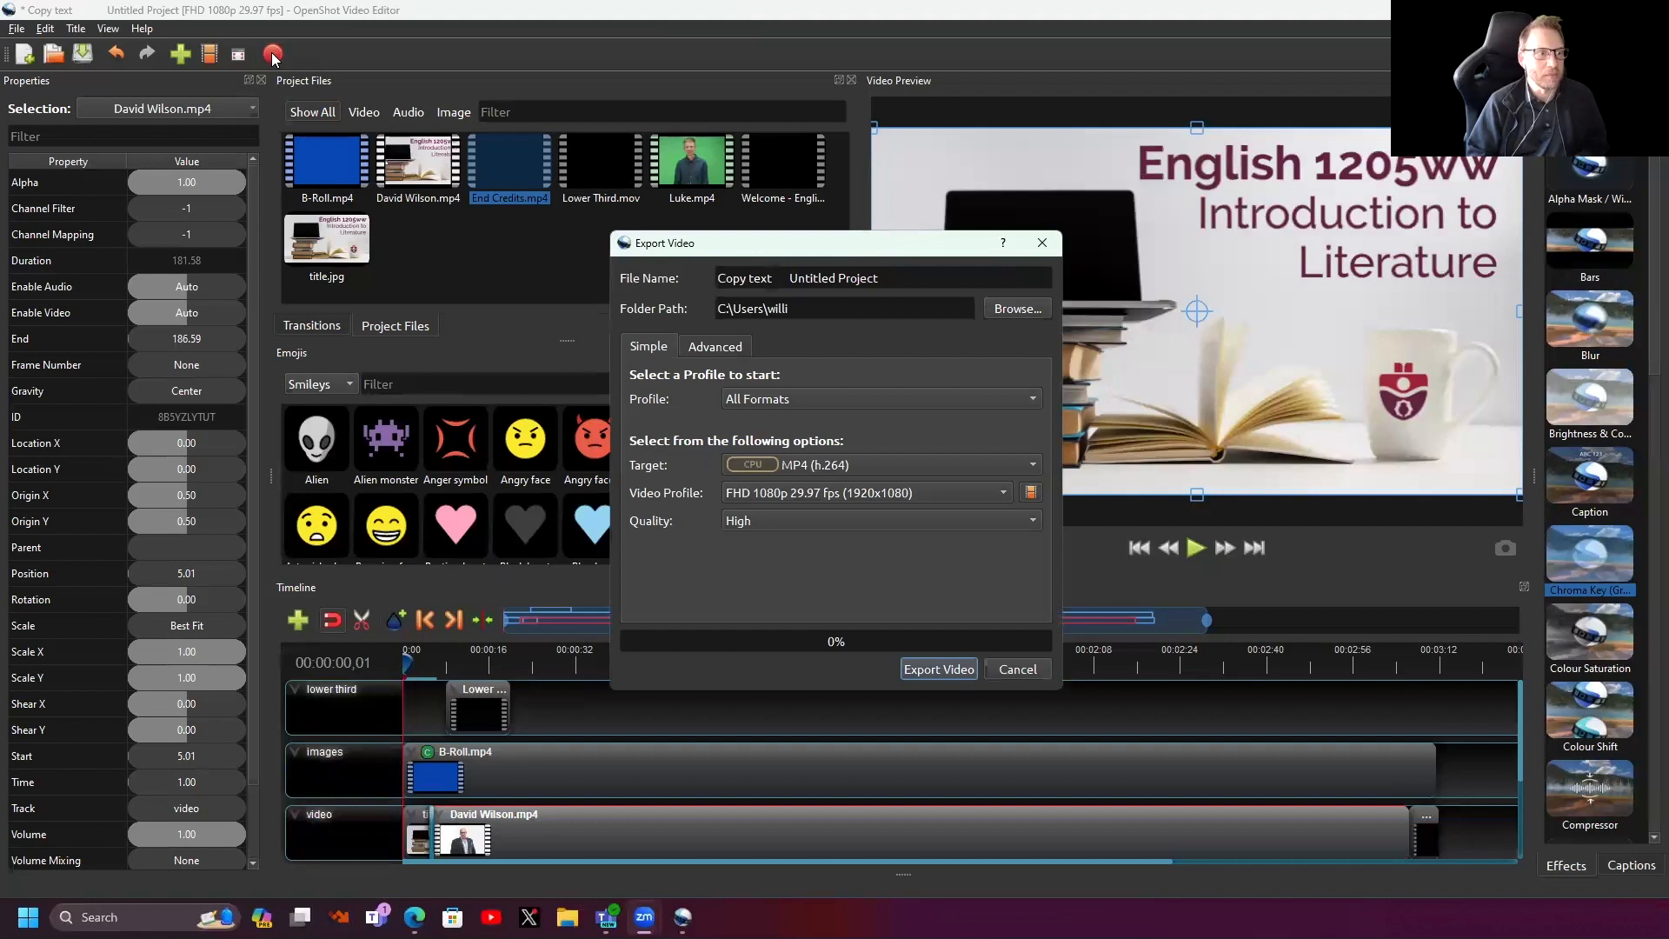
{"action": "left_click_drag", "start_coordinate": [901, 279], "coordinate": [787, 280]}
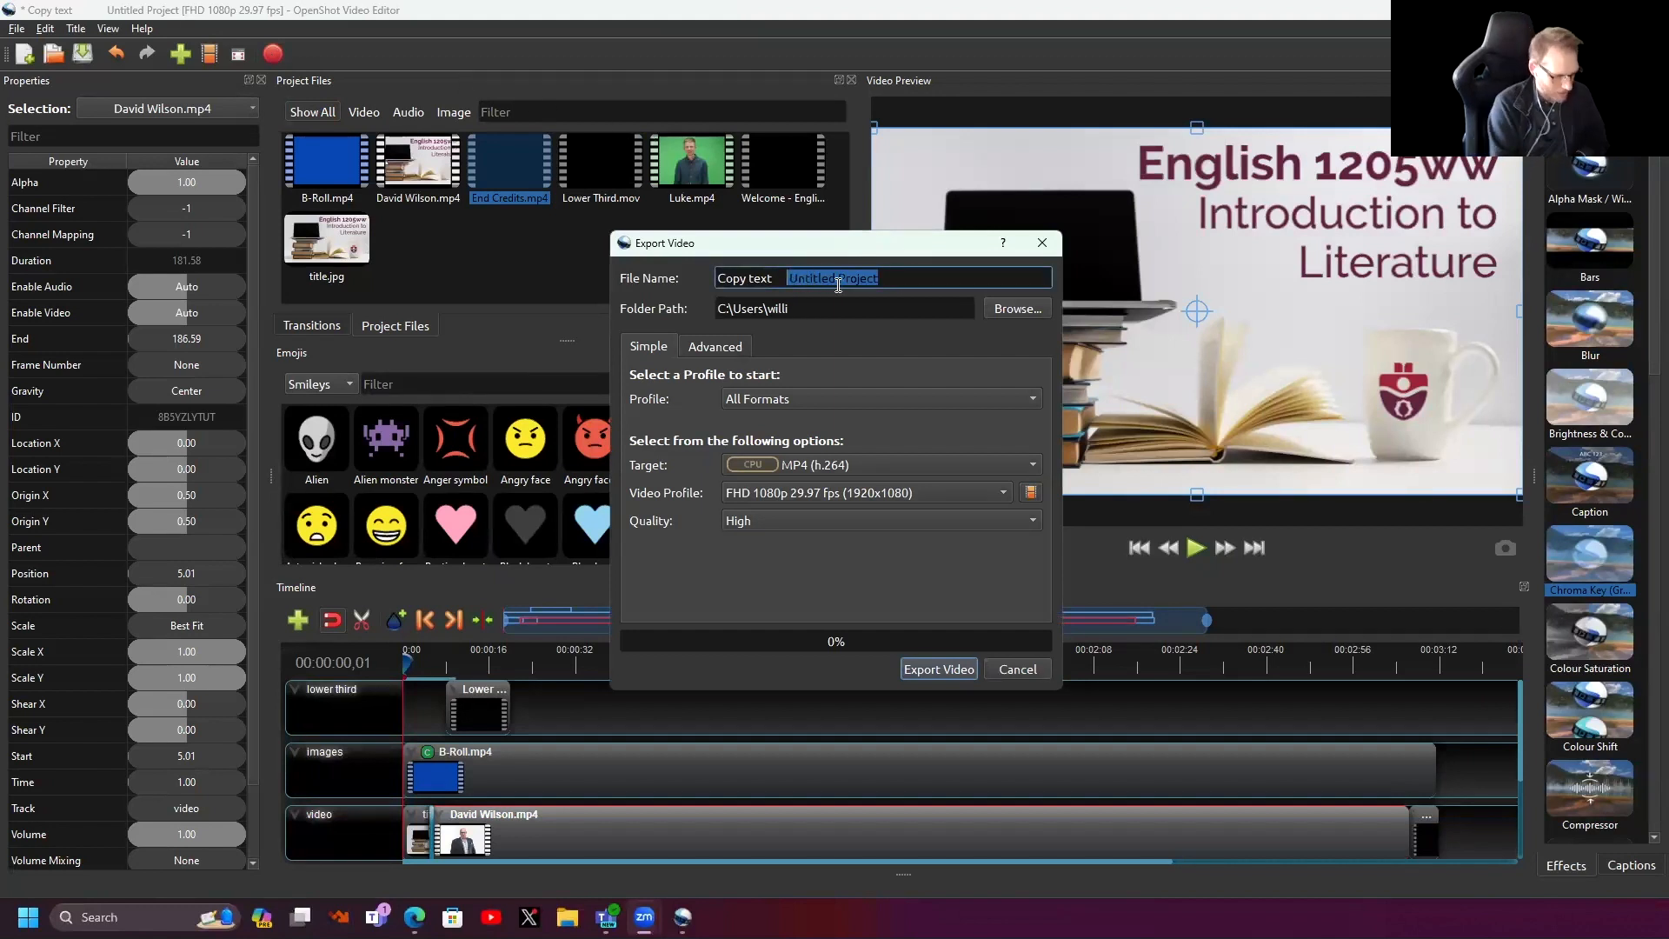
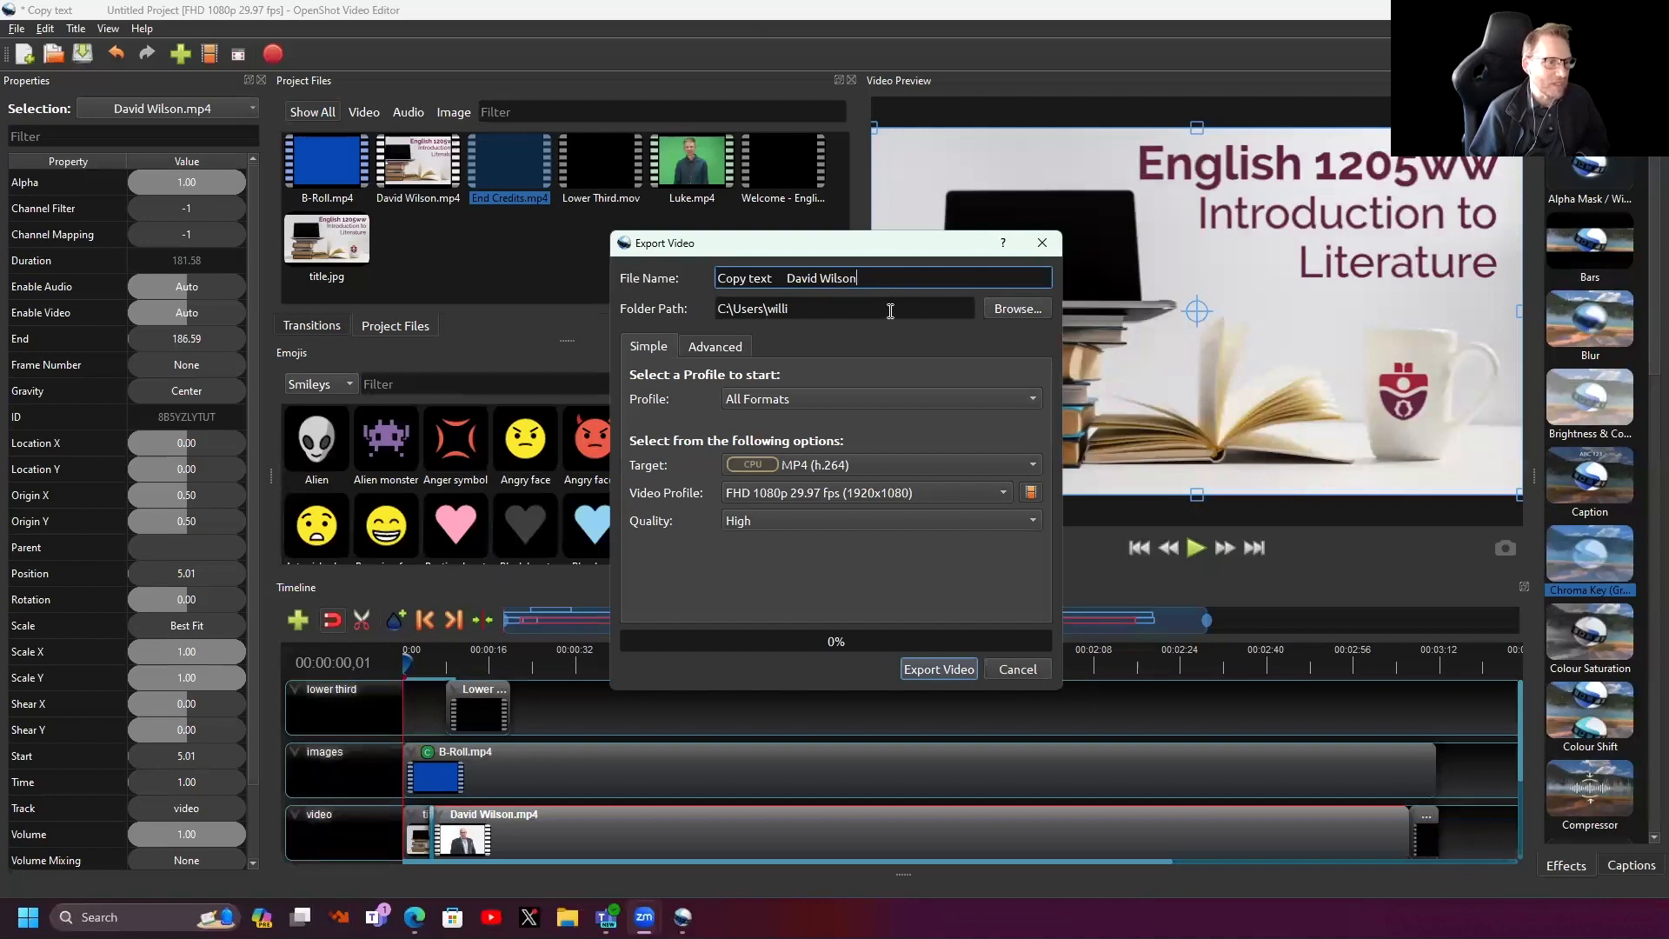
{"action": "left_click", "coordinate": [1008, 309]}
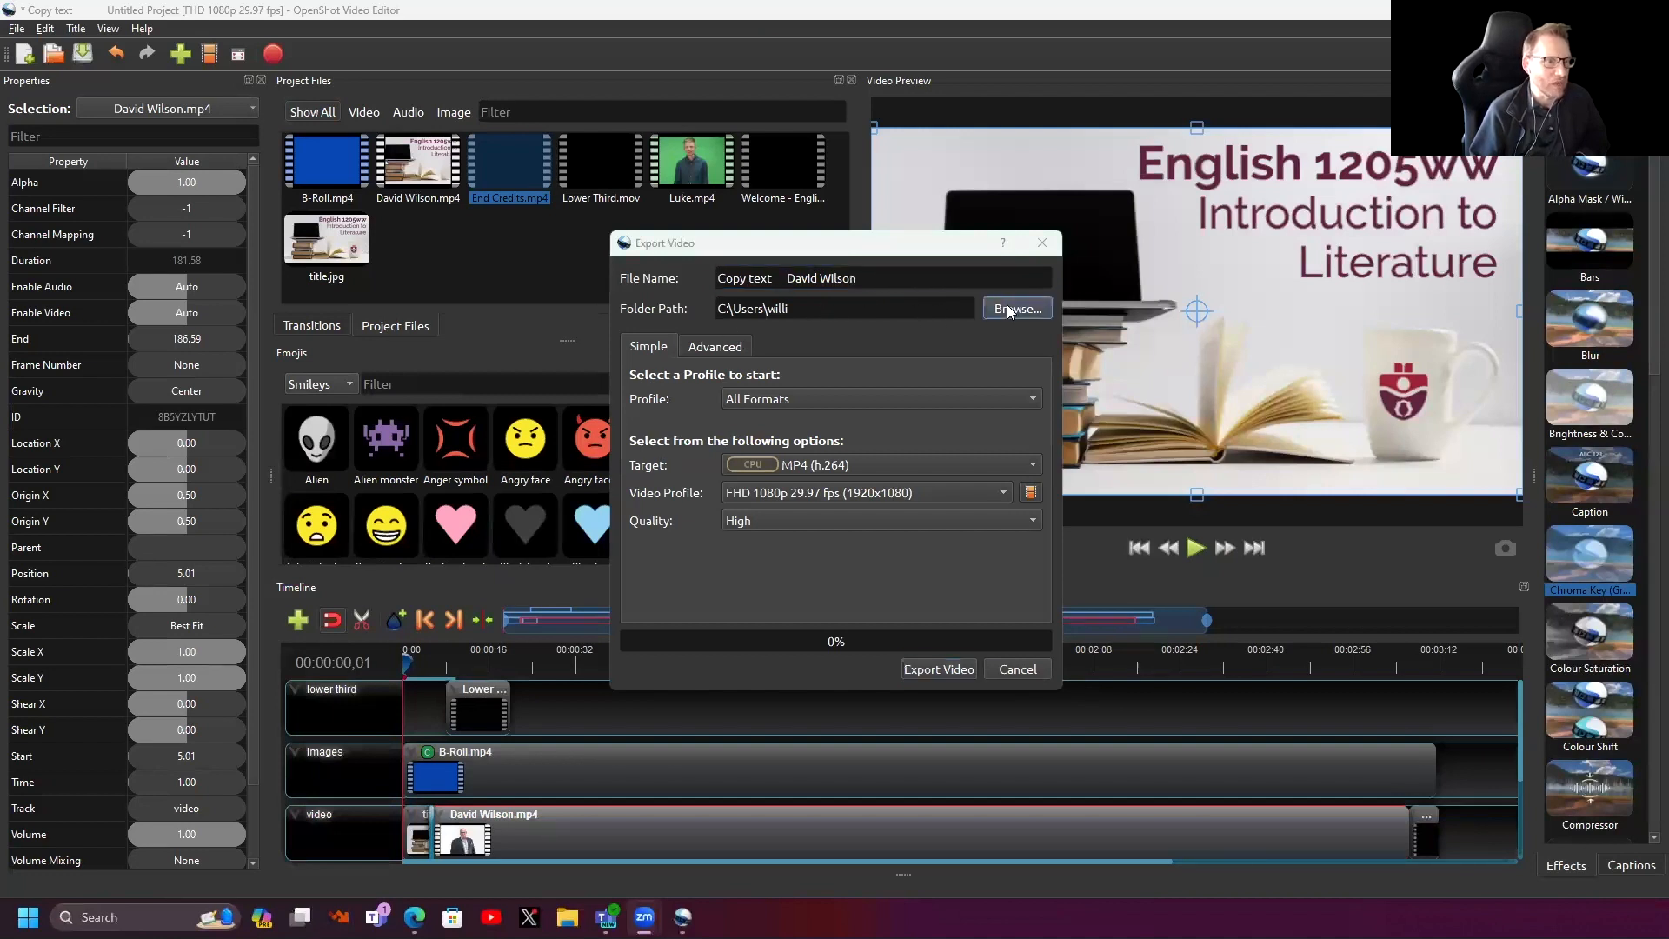
- Choose Desktop as the export destination folder
{"action": "left_click", "coordinate": [693, 426]}
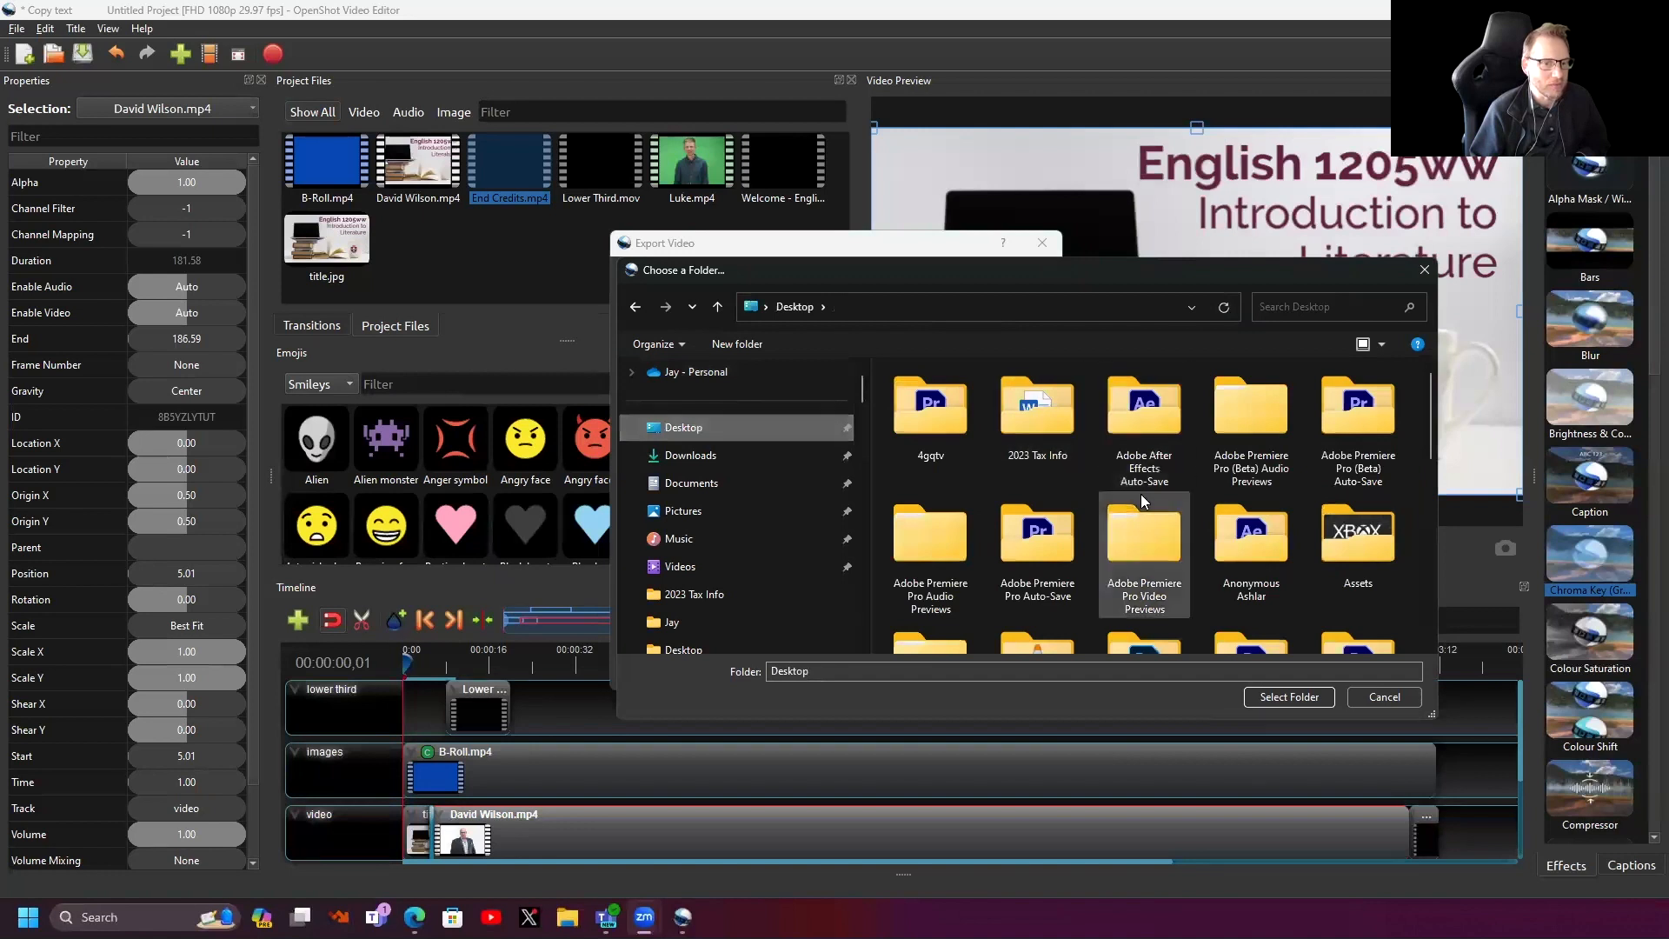
{"action": "left_click", "coordinate": [1282, 698]}
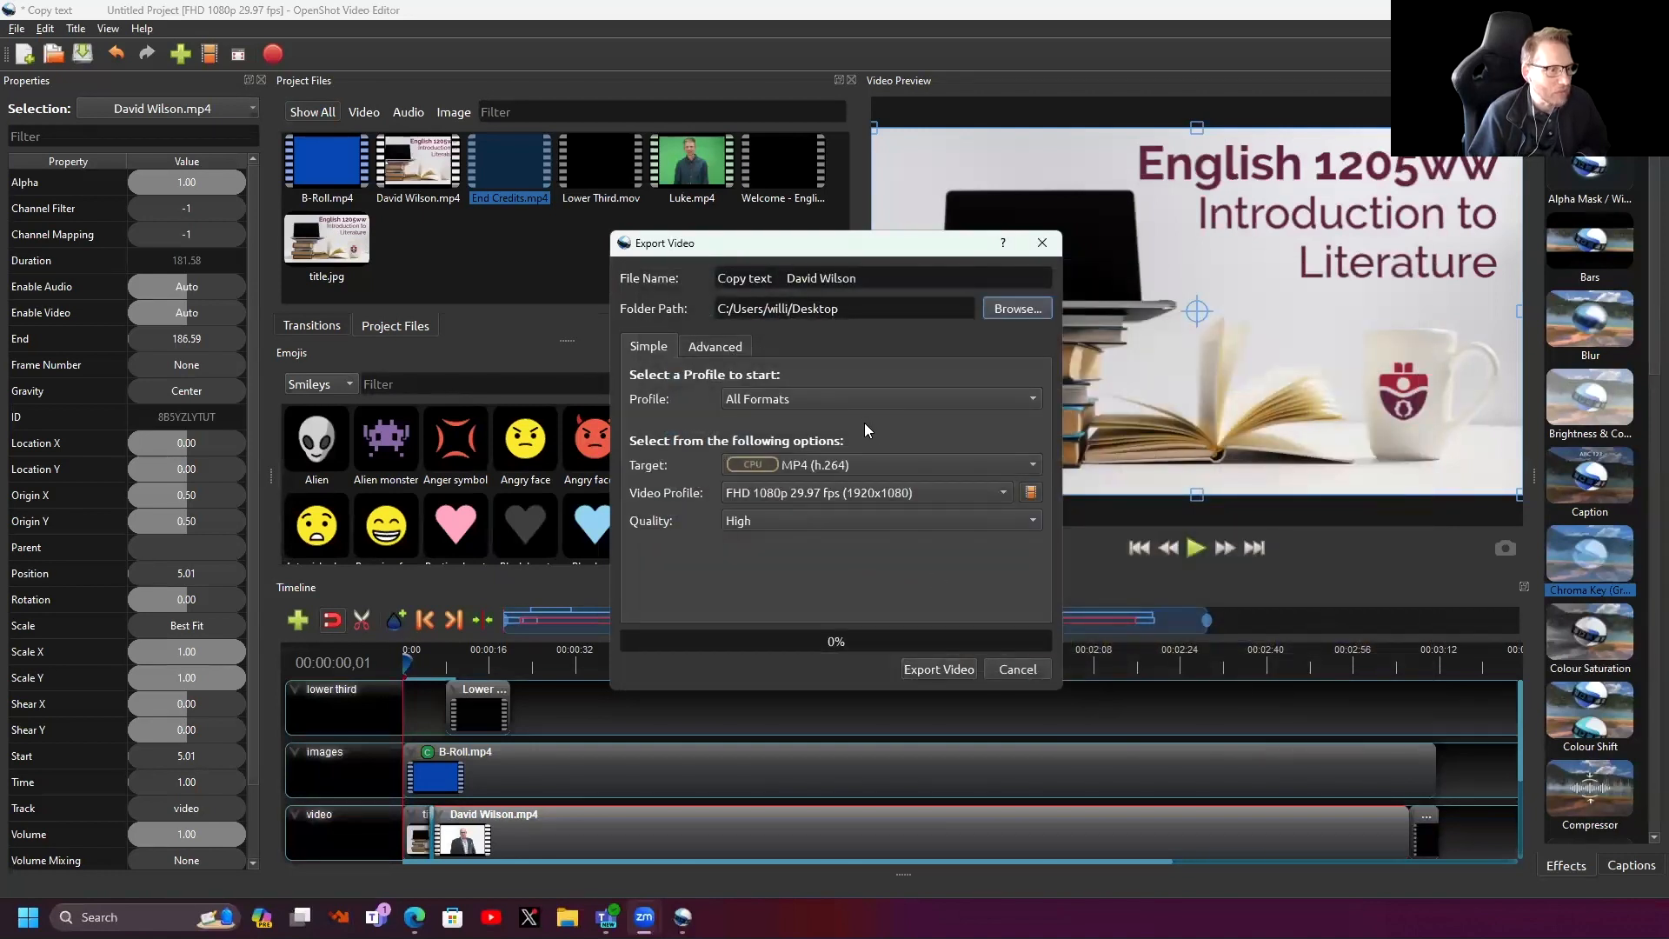
- Keep the export quality at High and start rendering the 1080p MP4
{"action": "left_click", "coordinate": [809, 521]}
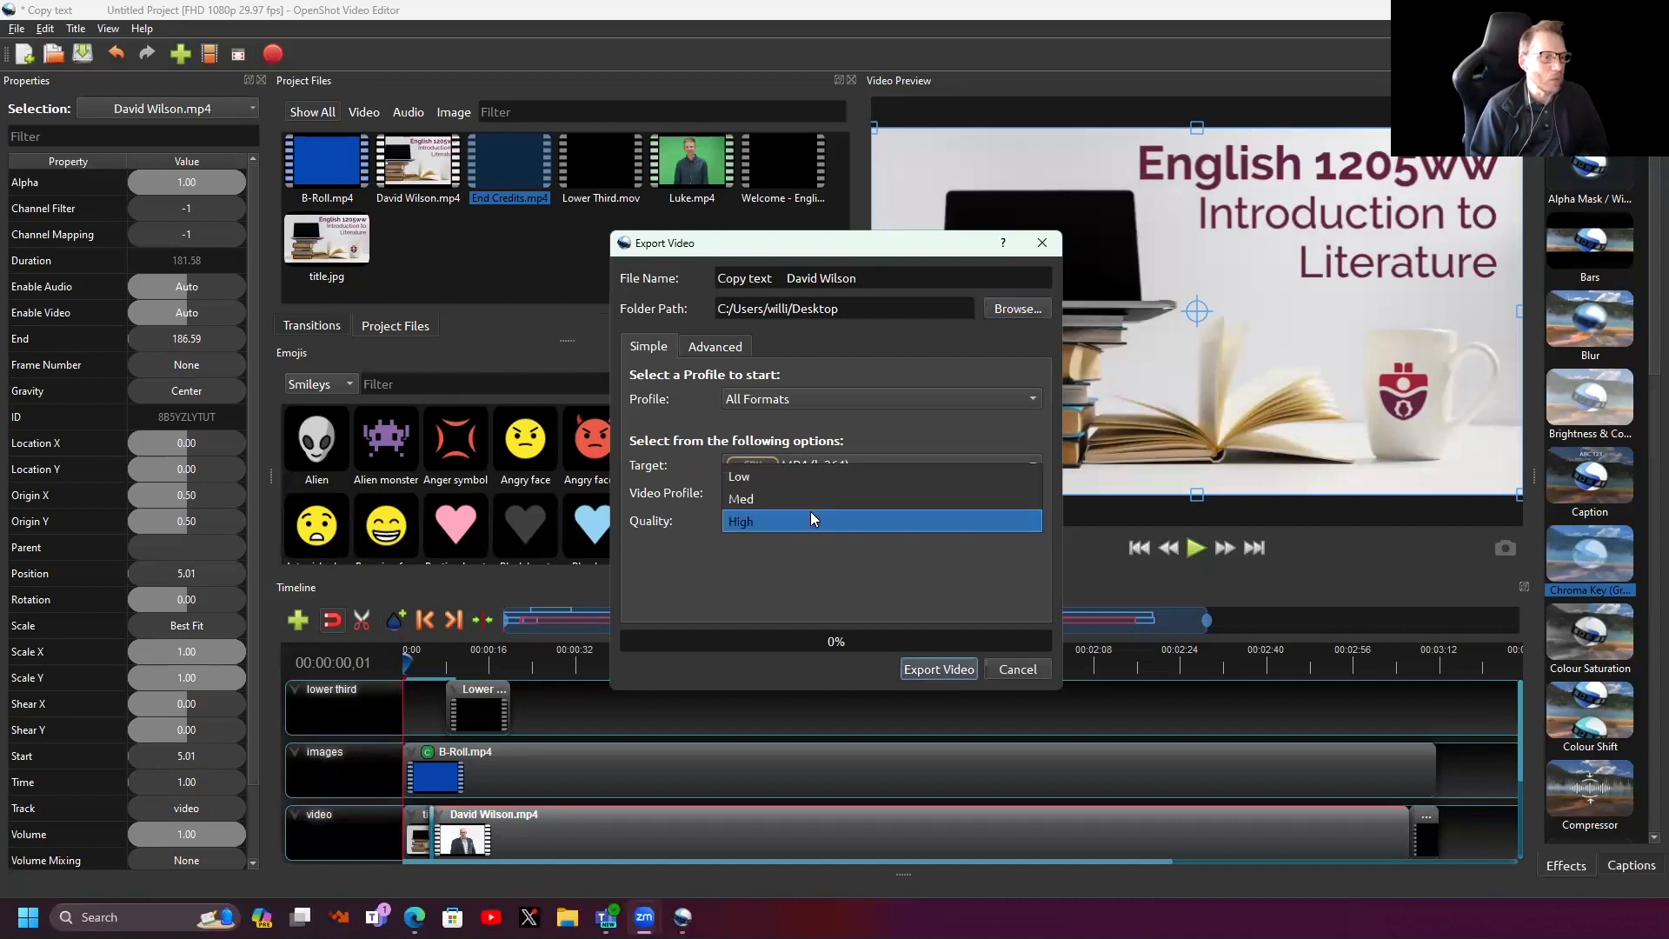
{"action": "left_click", "coordinate": [805, 581]}
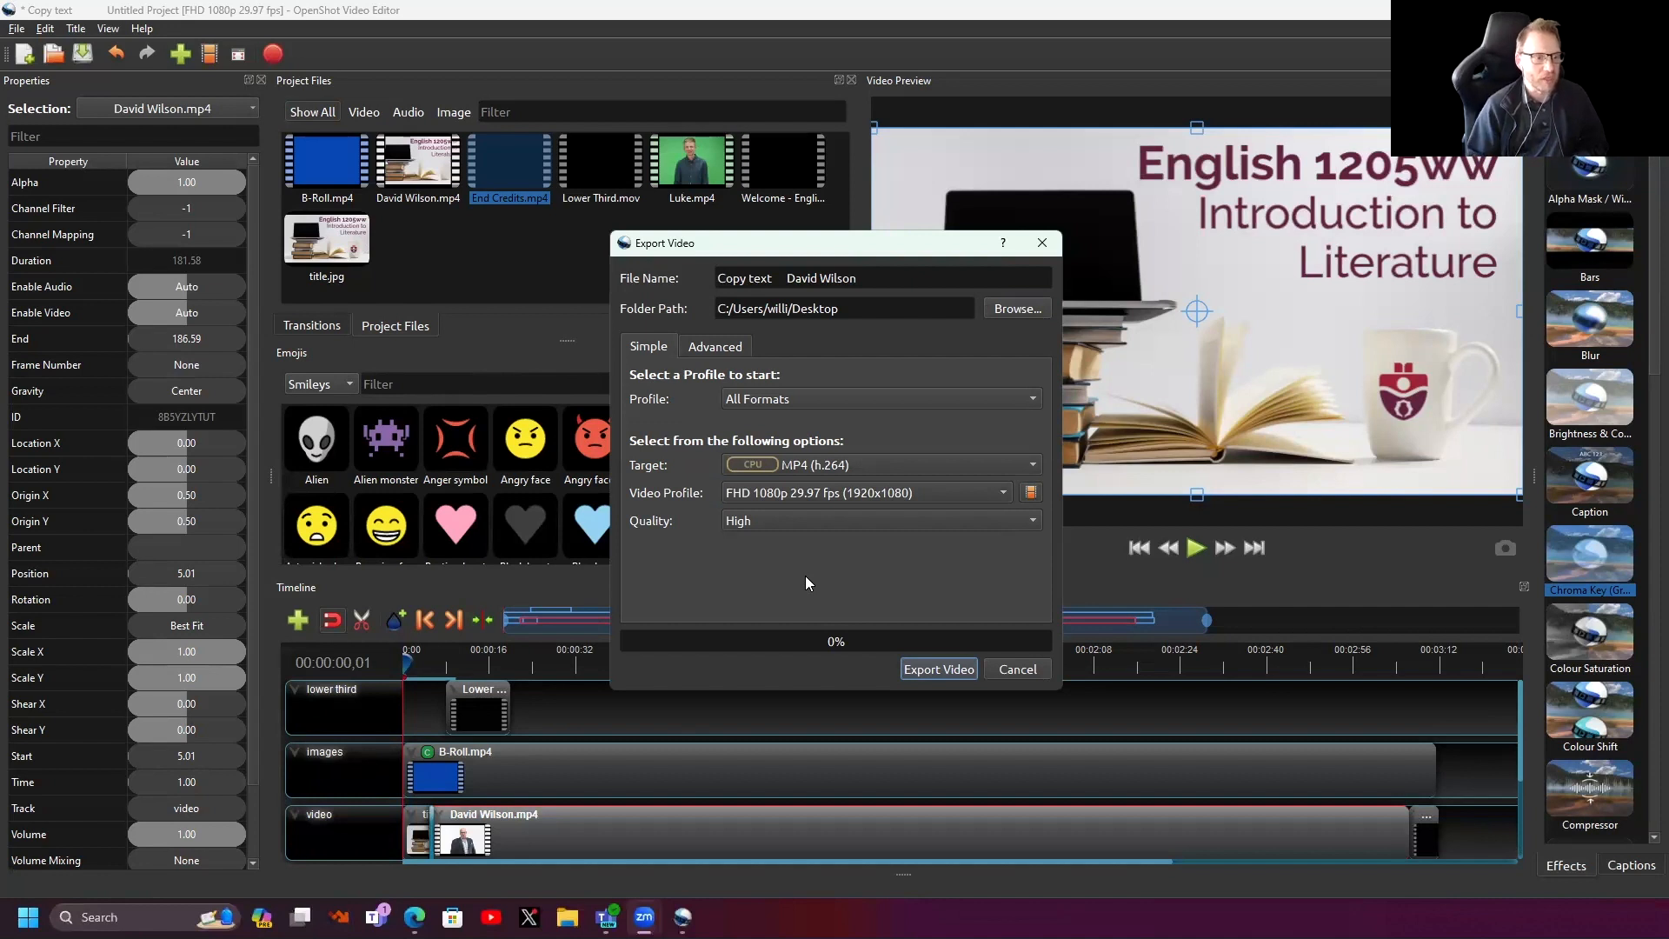
{"action": "left_click", "coordinate": [926, 671]}
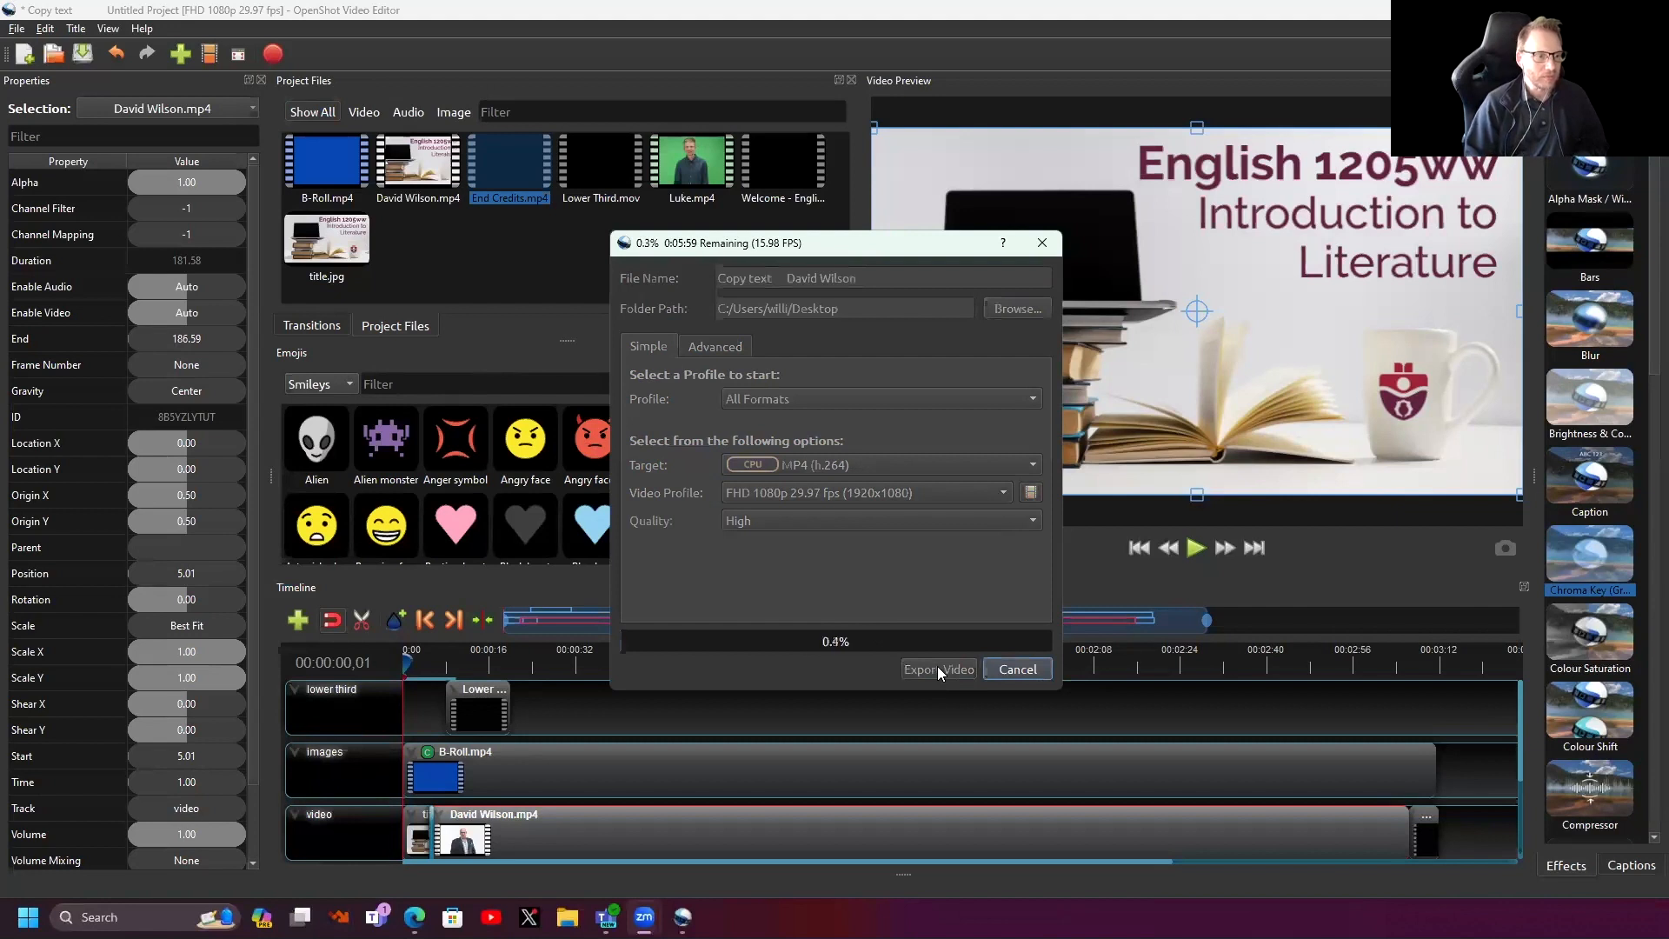
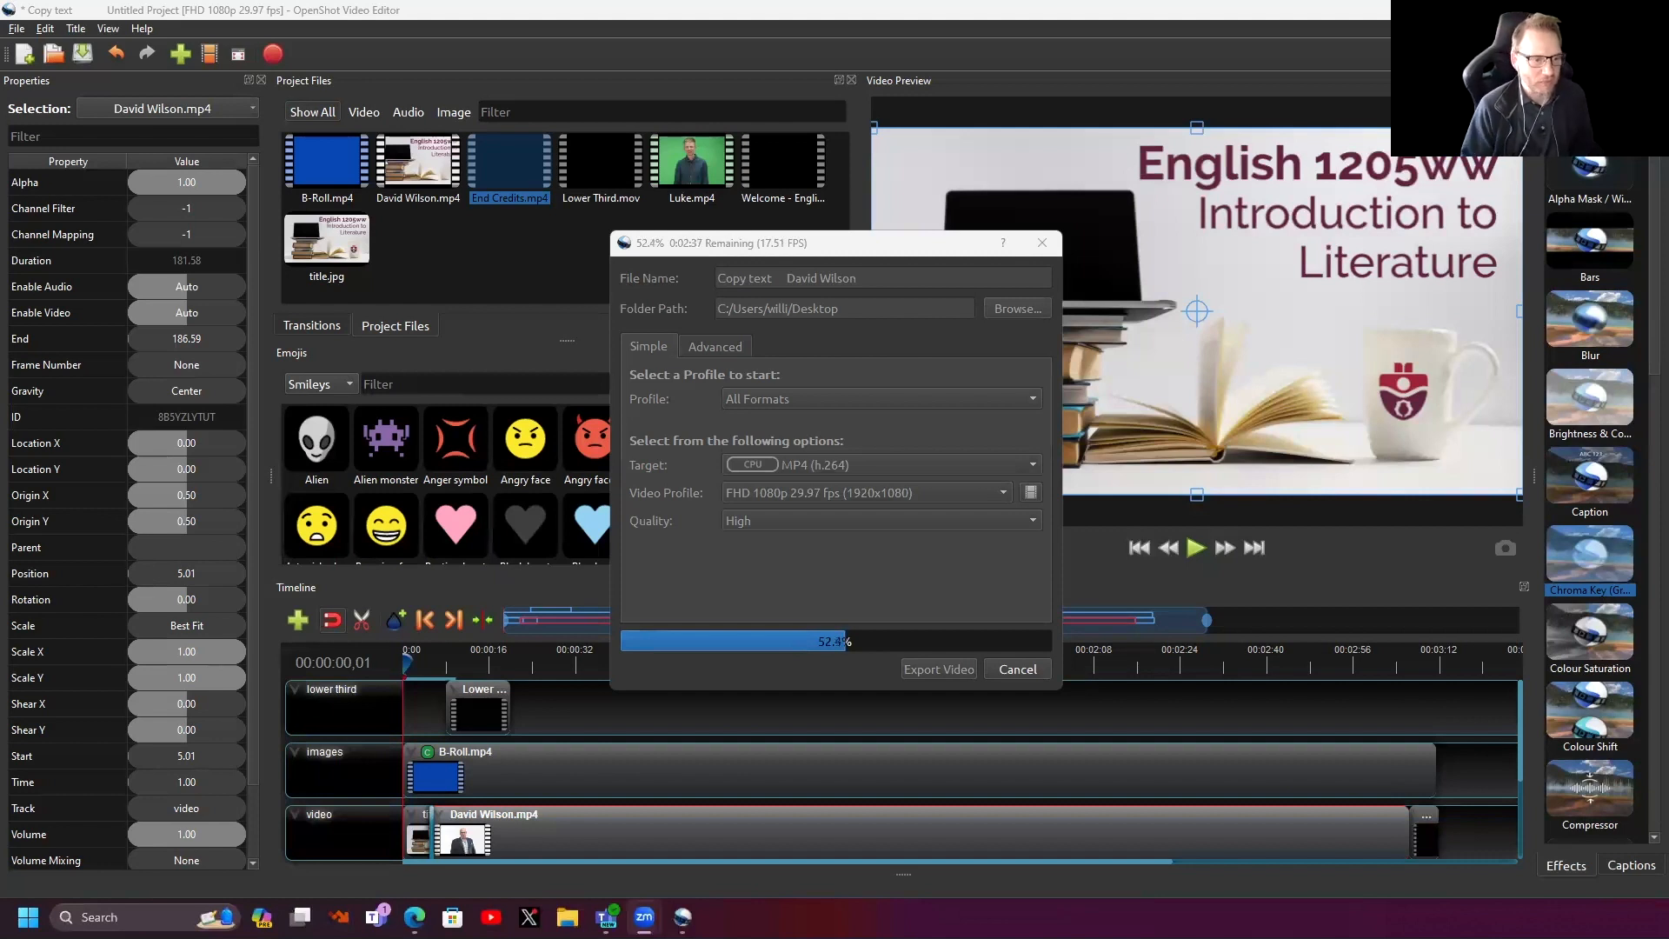
- Cancel the running 1080p MP4 export and confirm stopping it
{"action": "left_click", "coordinate": [1014, 670]}
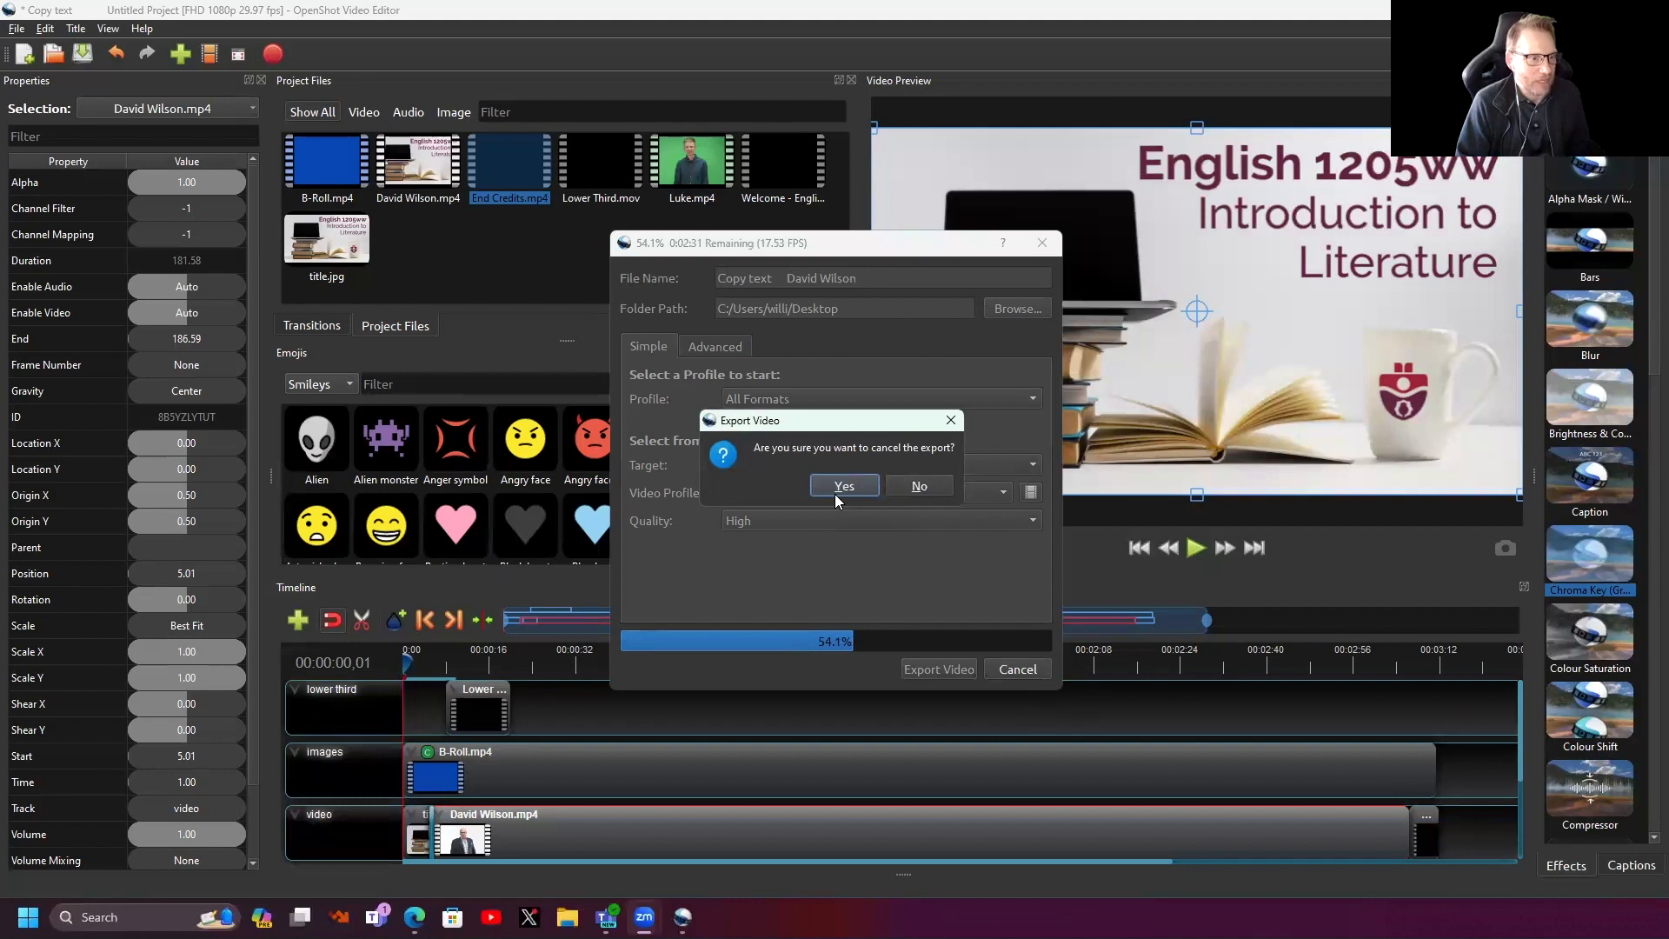
{"action": "left_click", "coordinate": [837, 487]}
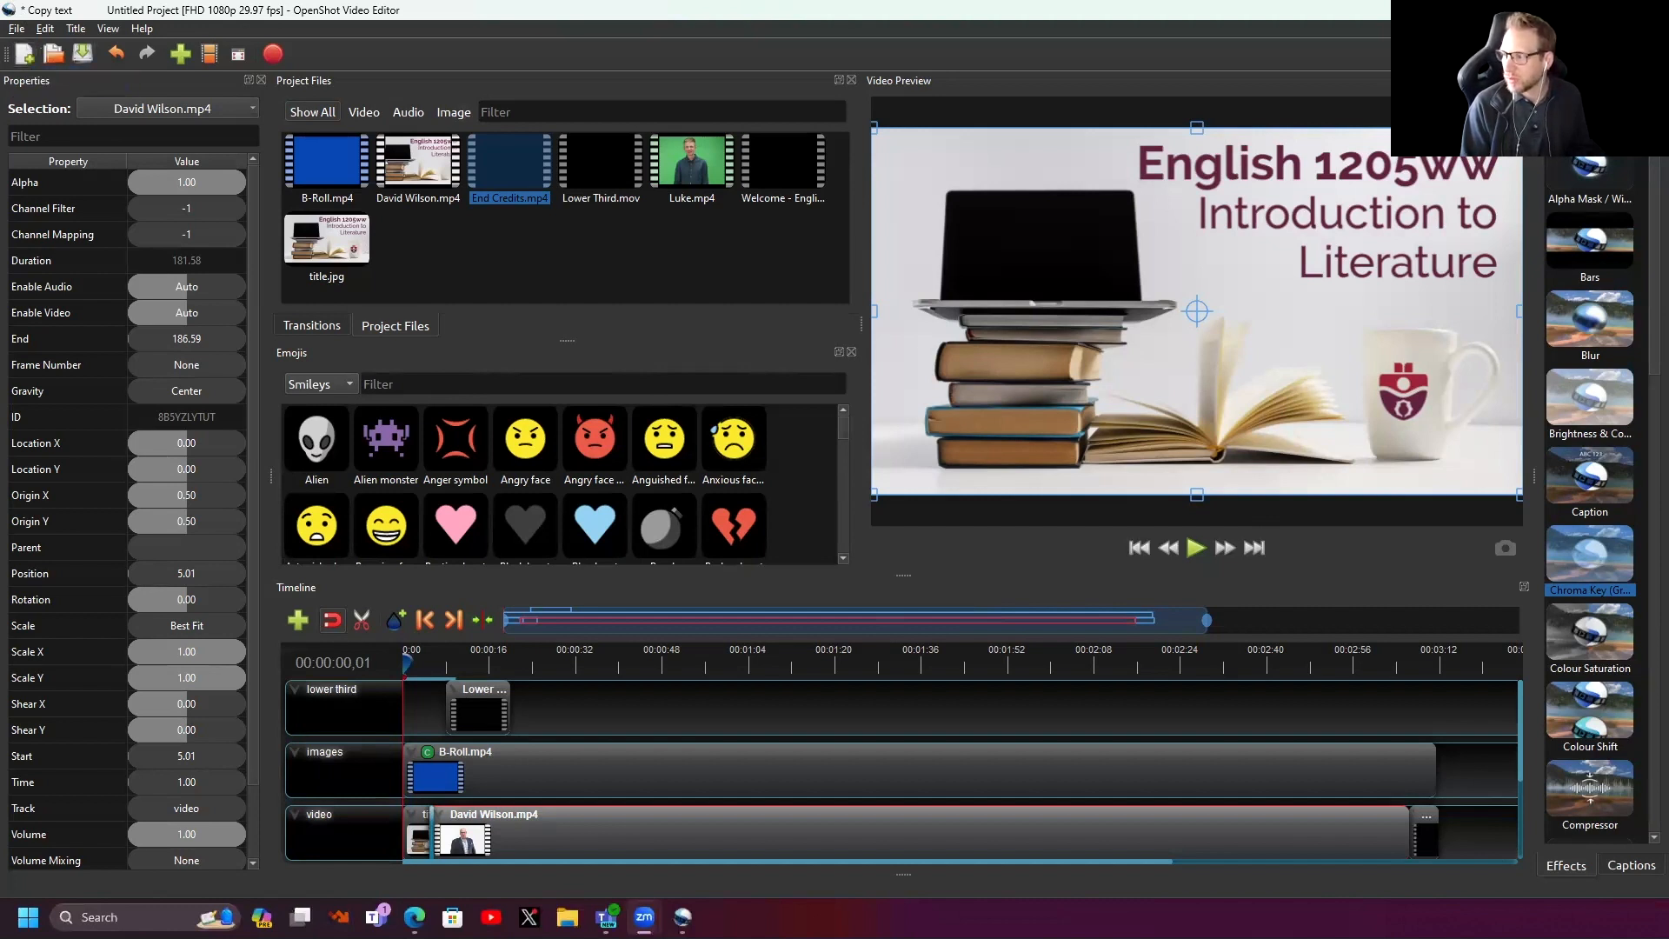
- Start a new blank project without saving the current project's changes
{"action": "left_click", "coordinate": [25, 54]}
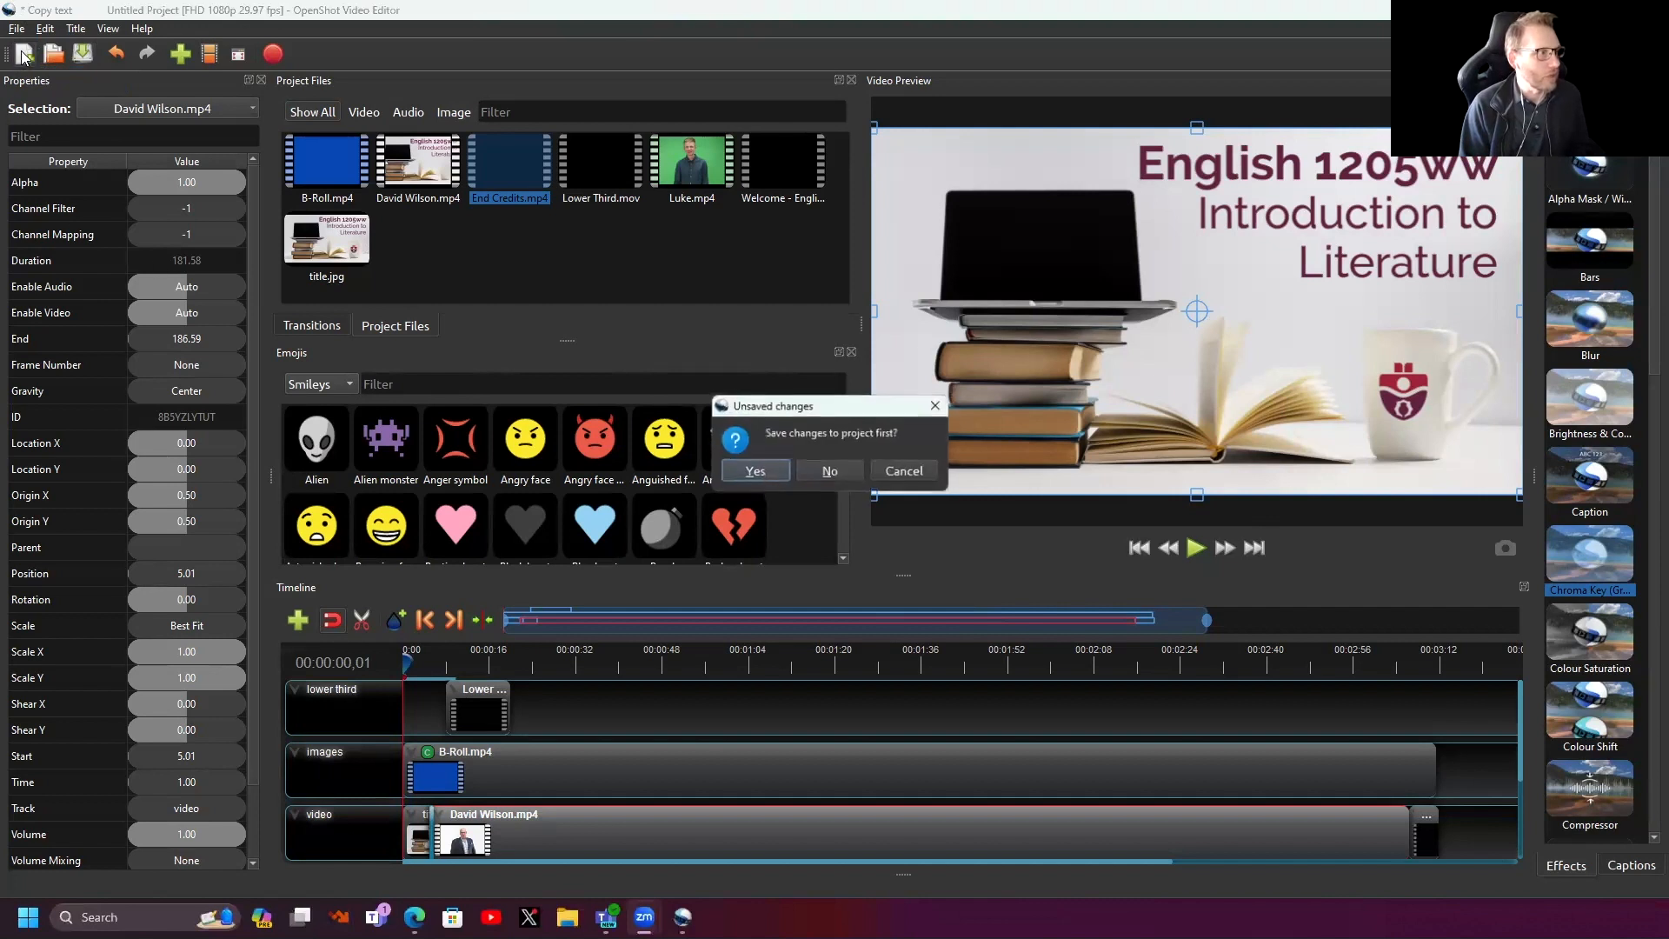
{"action": "left_click", "coordinate": [830, 471]}
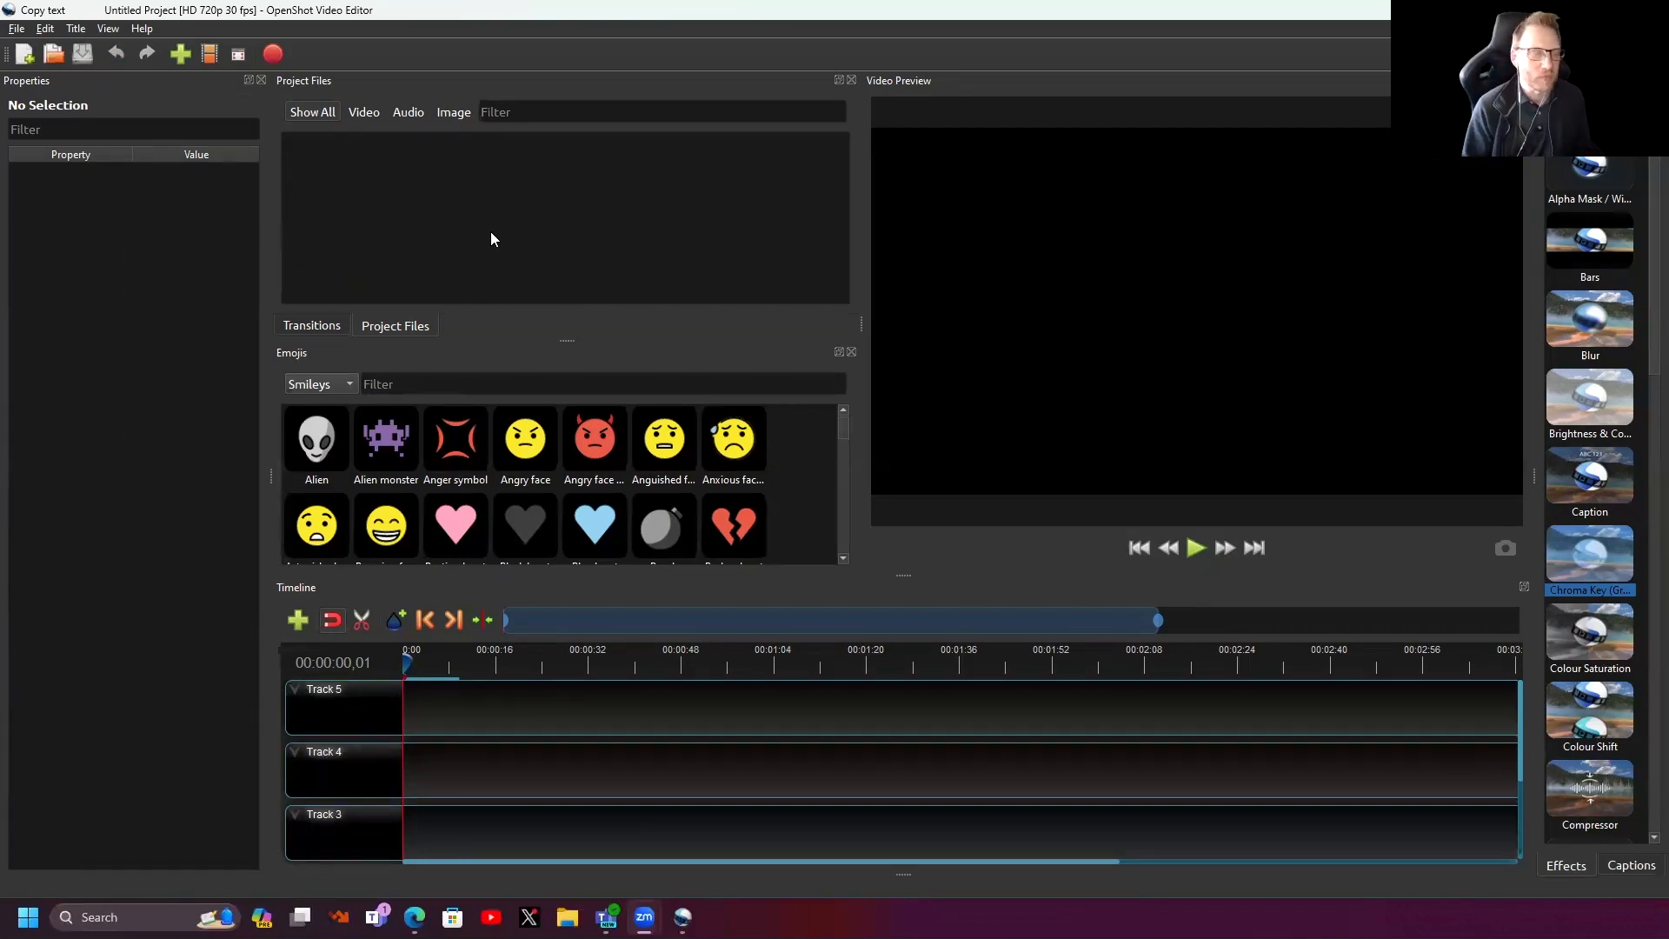
- Import Luke.mp4 from the Assets For Workshop 2 Videos folder
{"action": "right_click", "coordinate": [453, 214]}
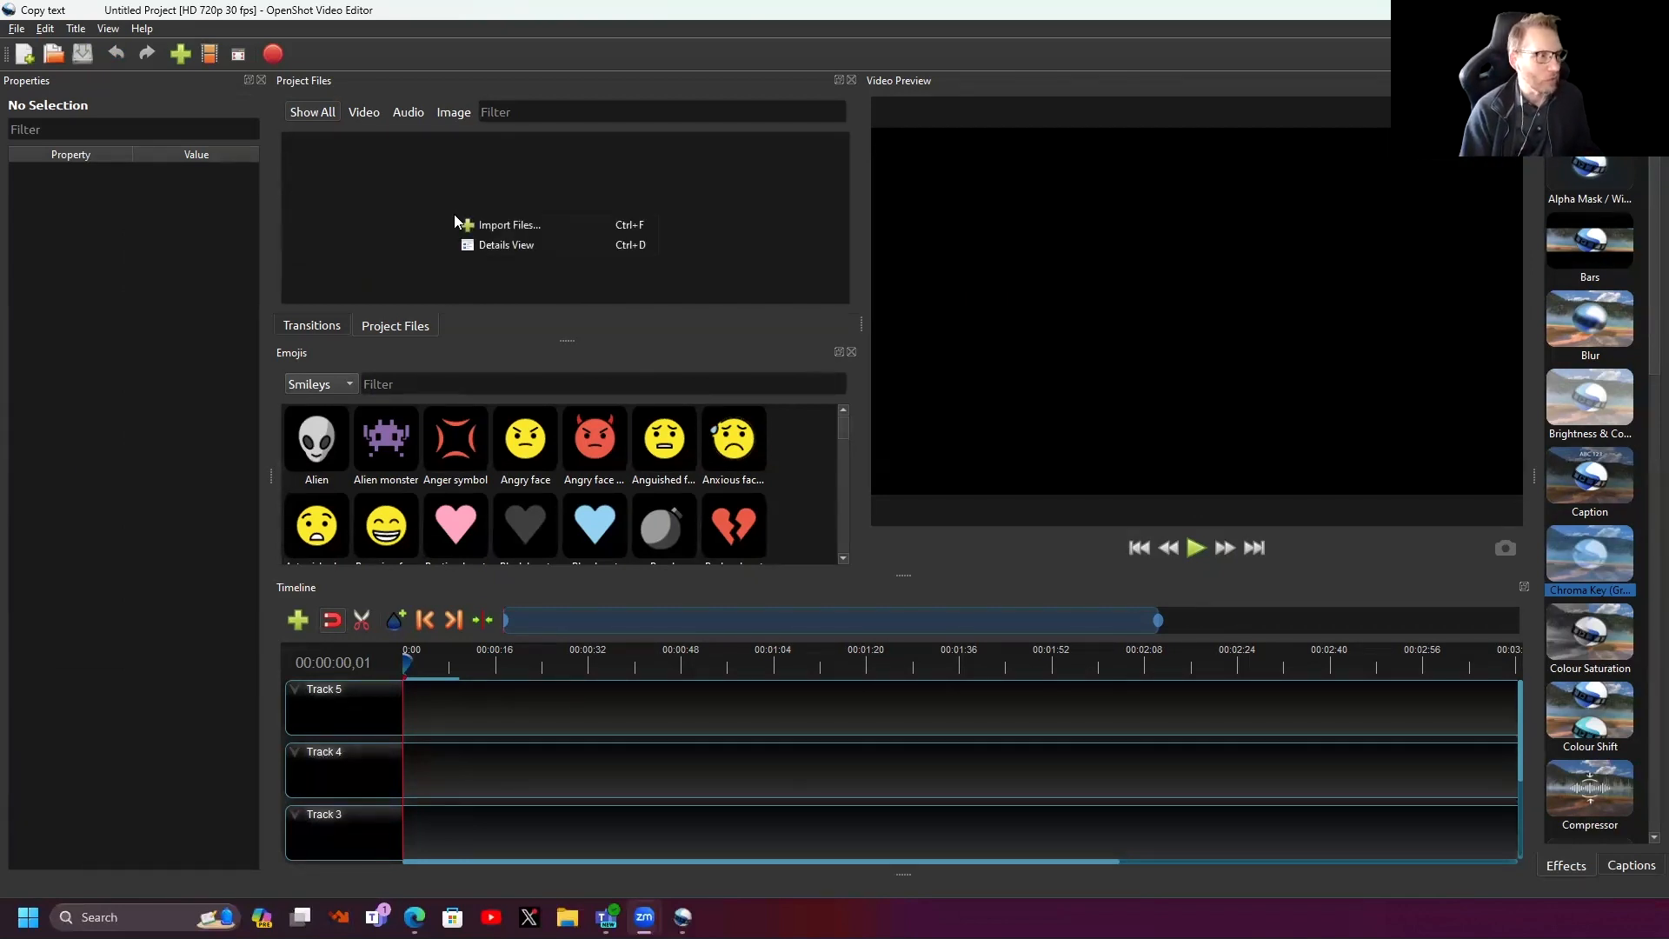
{"action": "left_click", "coordinate": [492, 224]}
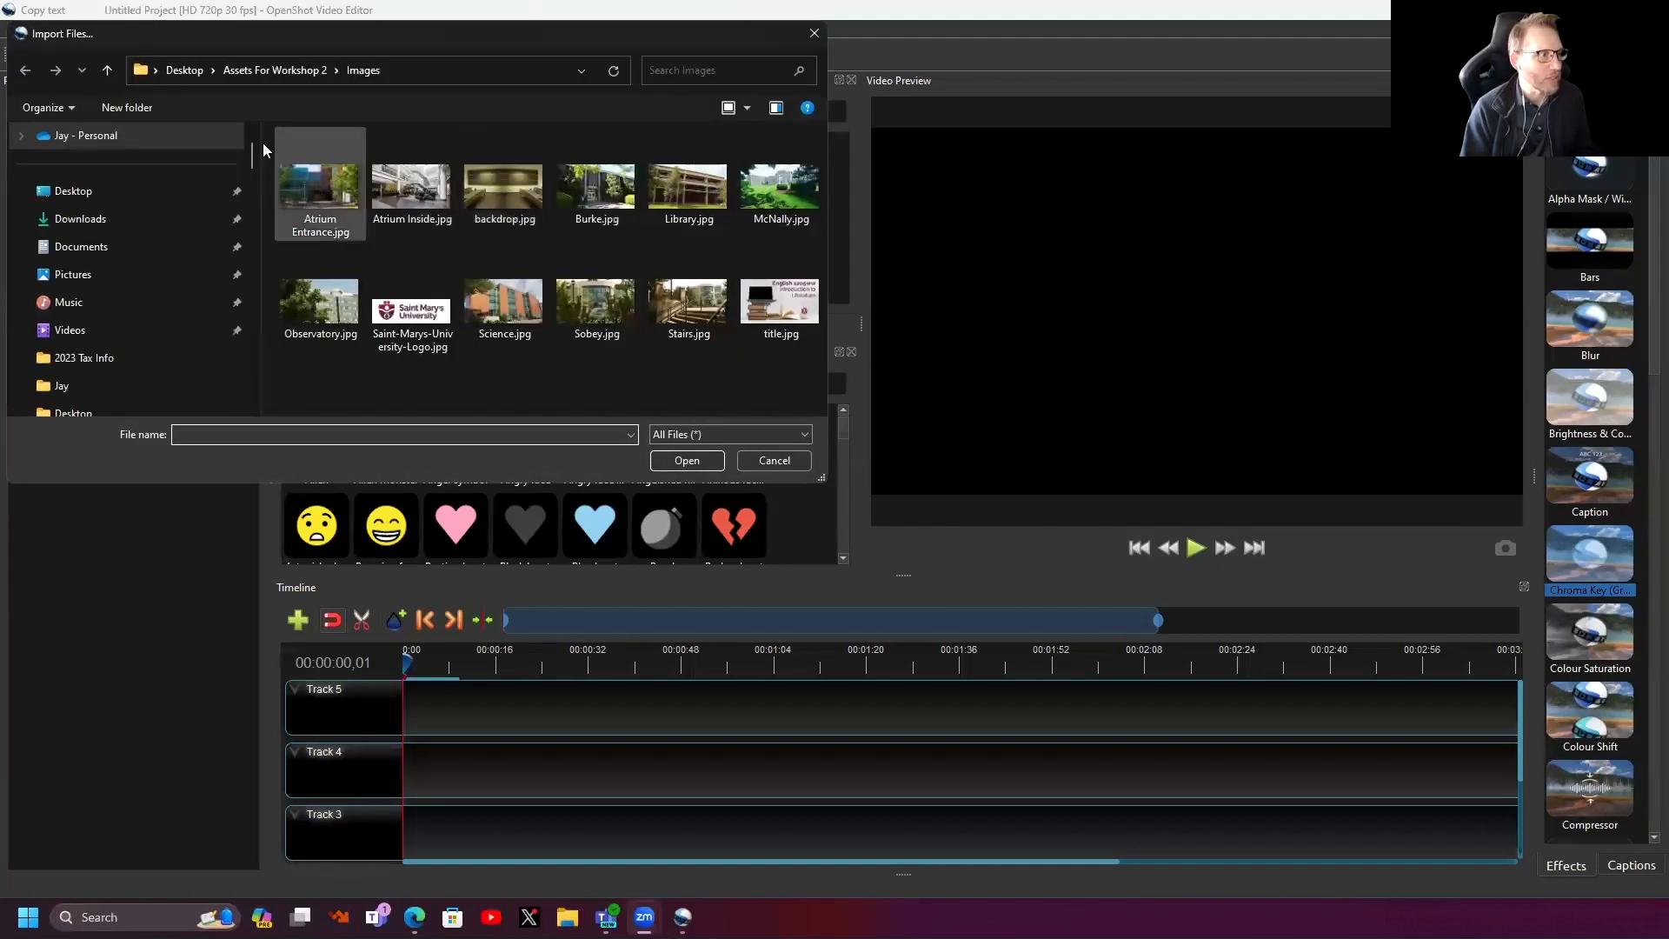
{"action": "left_click", "coordinate": [275, 69]}
{"action": "double_click", "coordinate": [300, 240]}
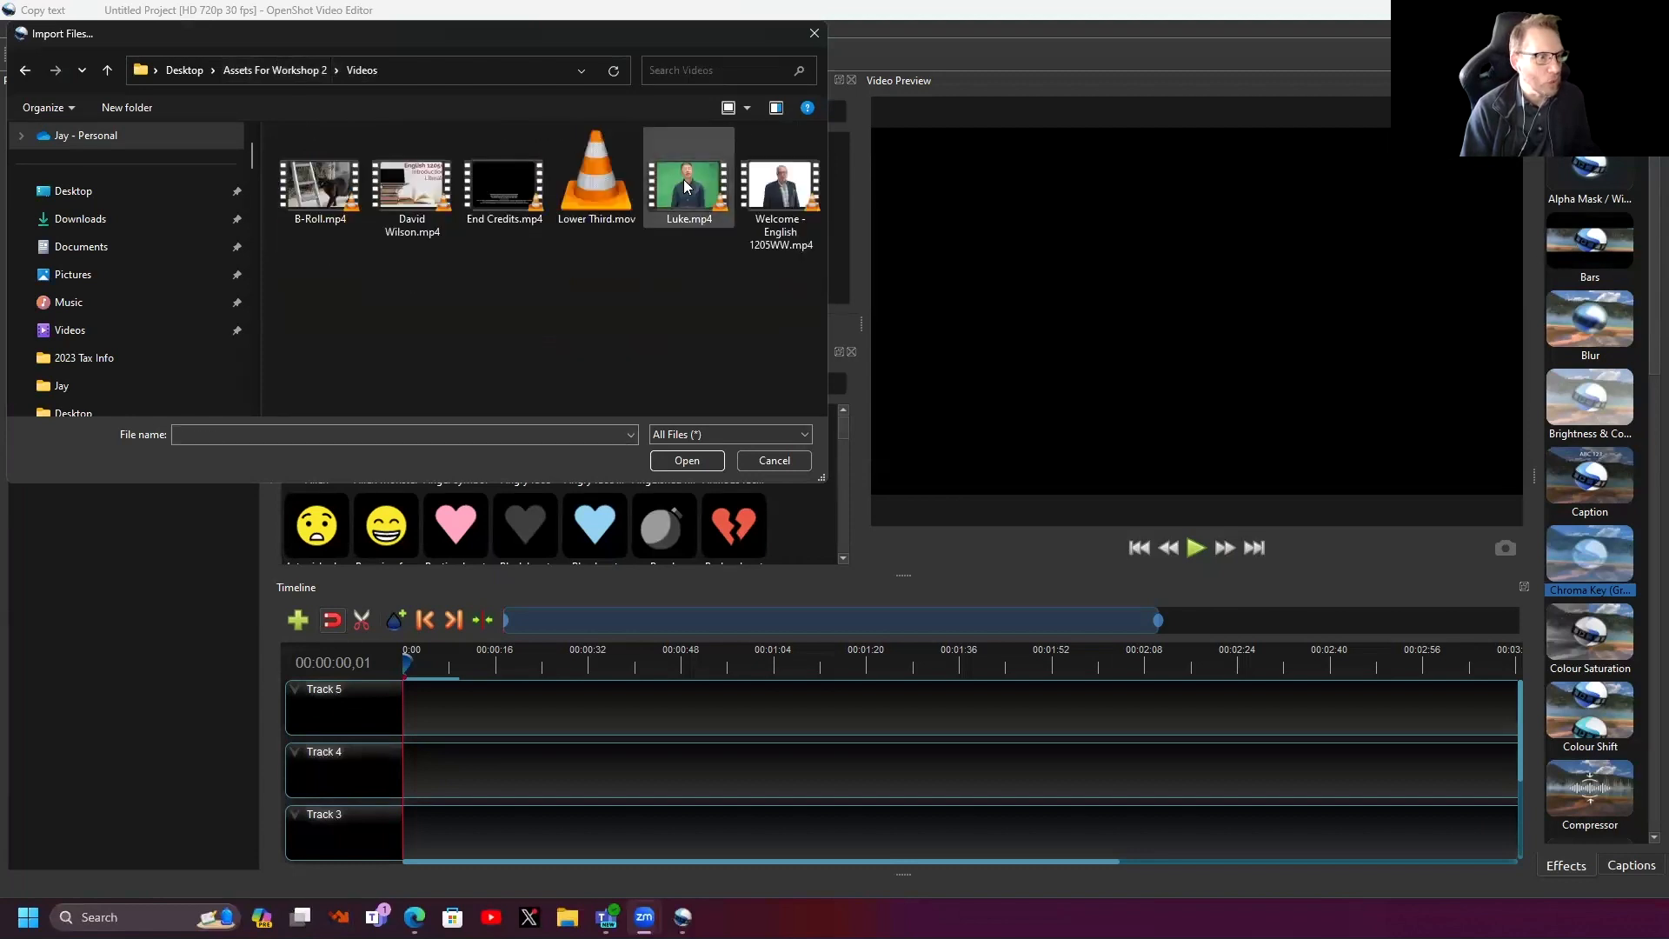
{"action": "left_click", "coordinate": [683, 179]}
{"action": "left_click", "coordinate": [687, 460]}
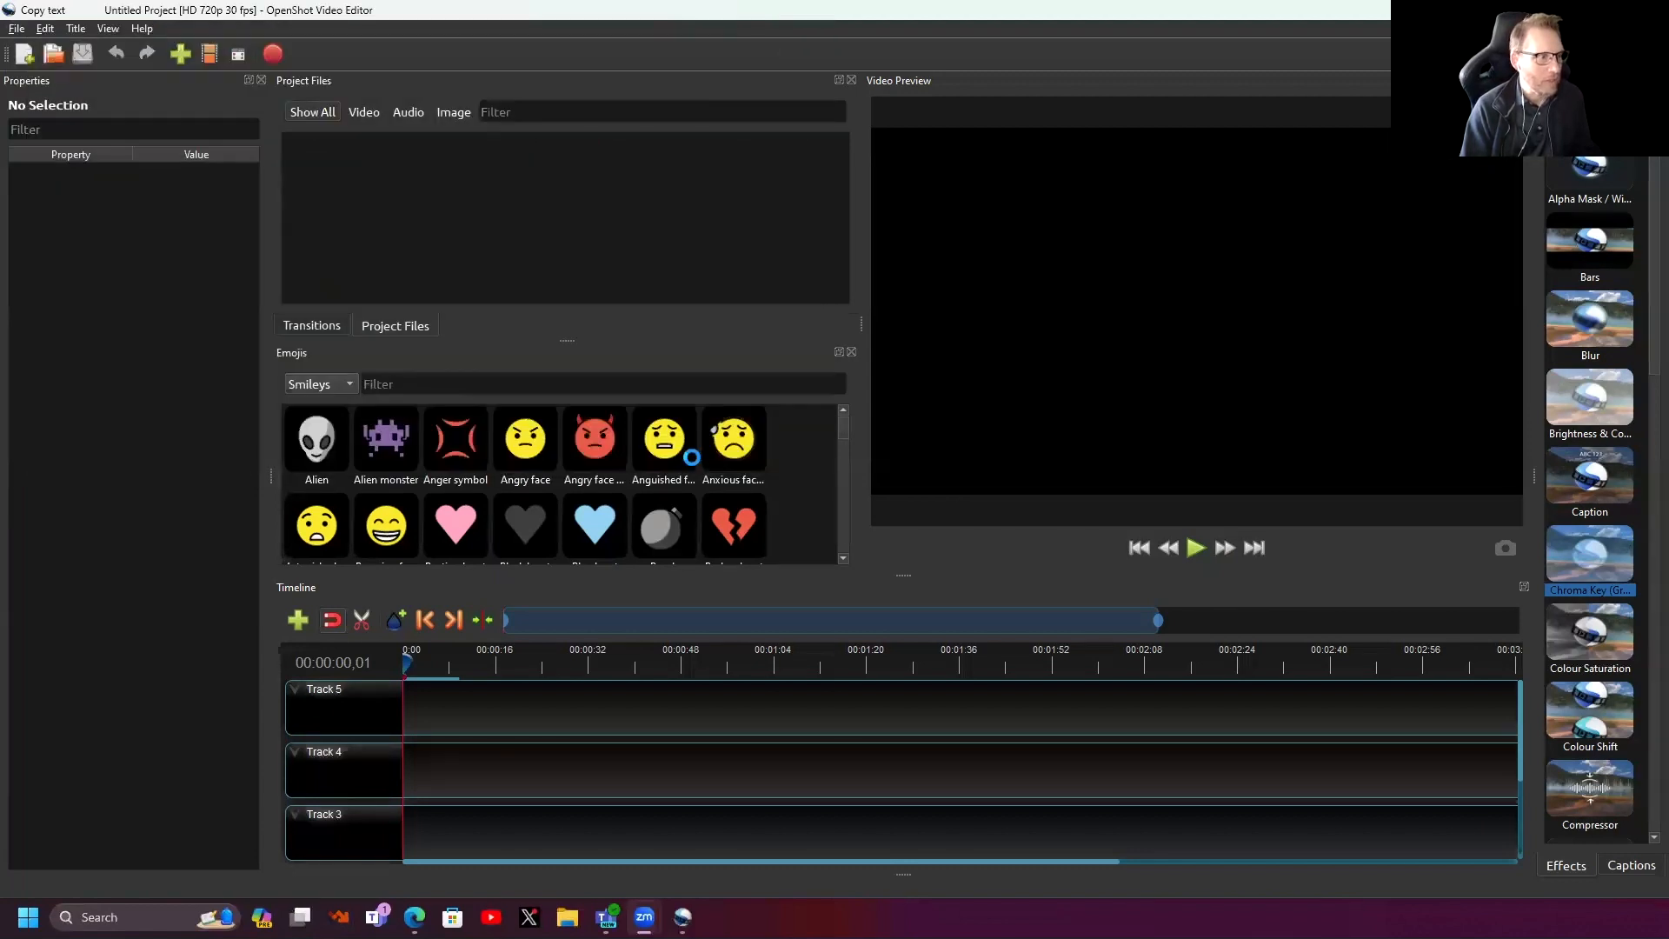
- Import backdrop.jpg from the Assets For Workshop 2 Images folder
{"action": "right_click", "coordinate": [431, 270]}
{"action": "left_click", "coordinate": [446, 278]}
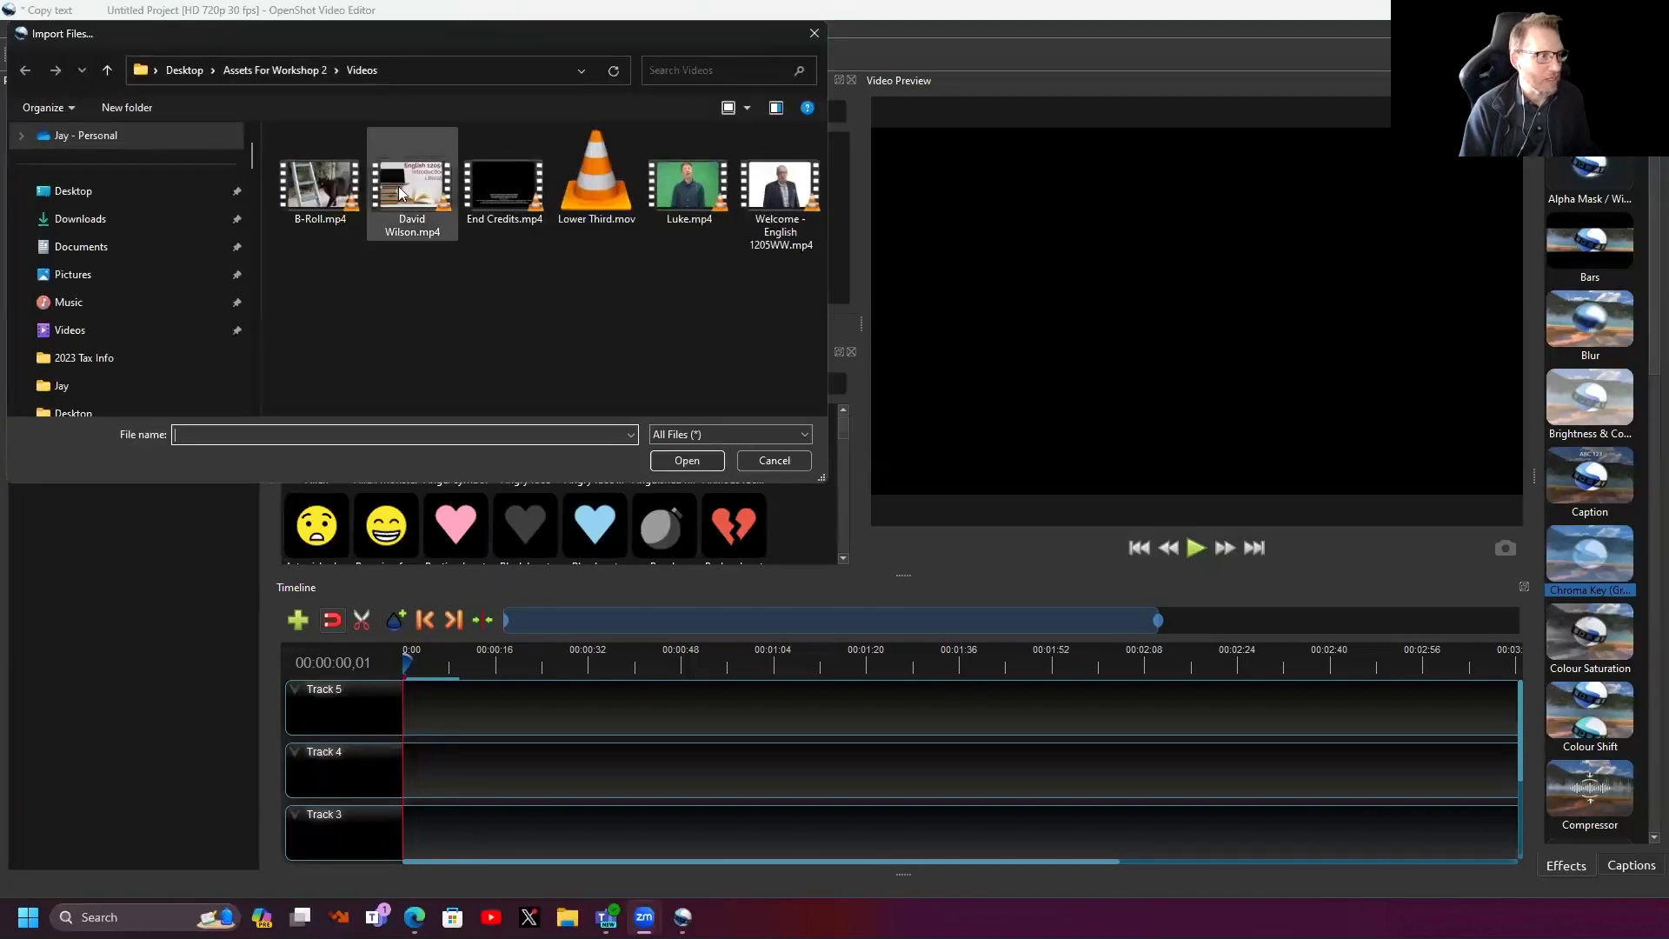
{"action": "left_click", "coordinate": [292, 68]}
{"action": "double_click", "coordinate": [311, 188]}
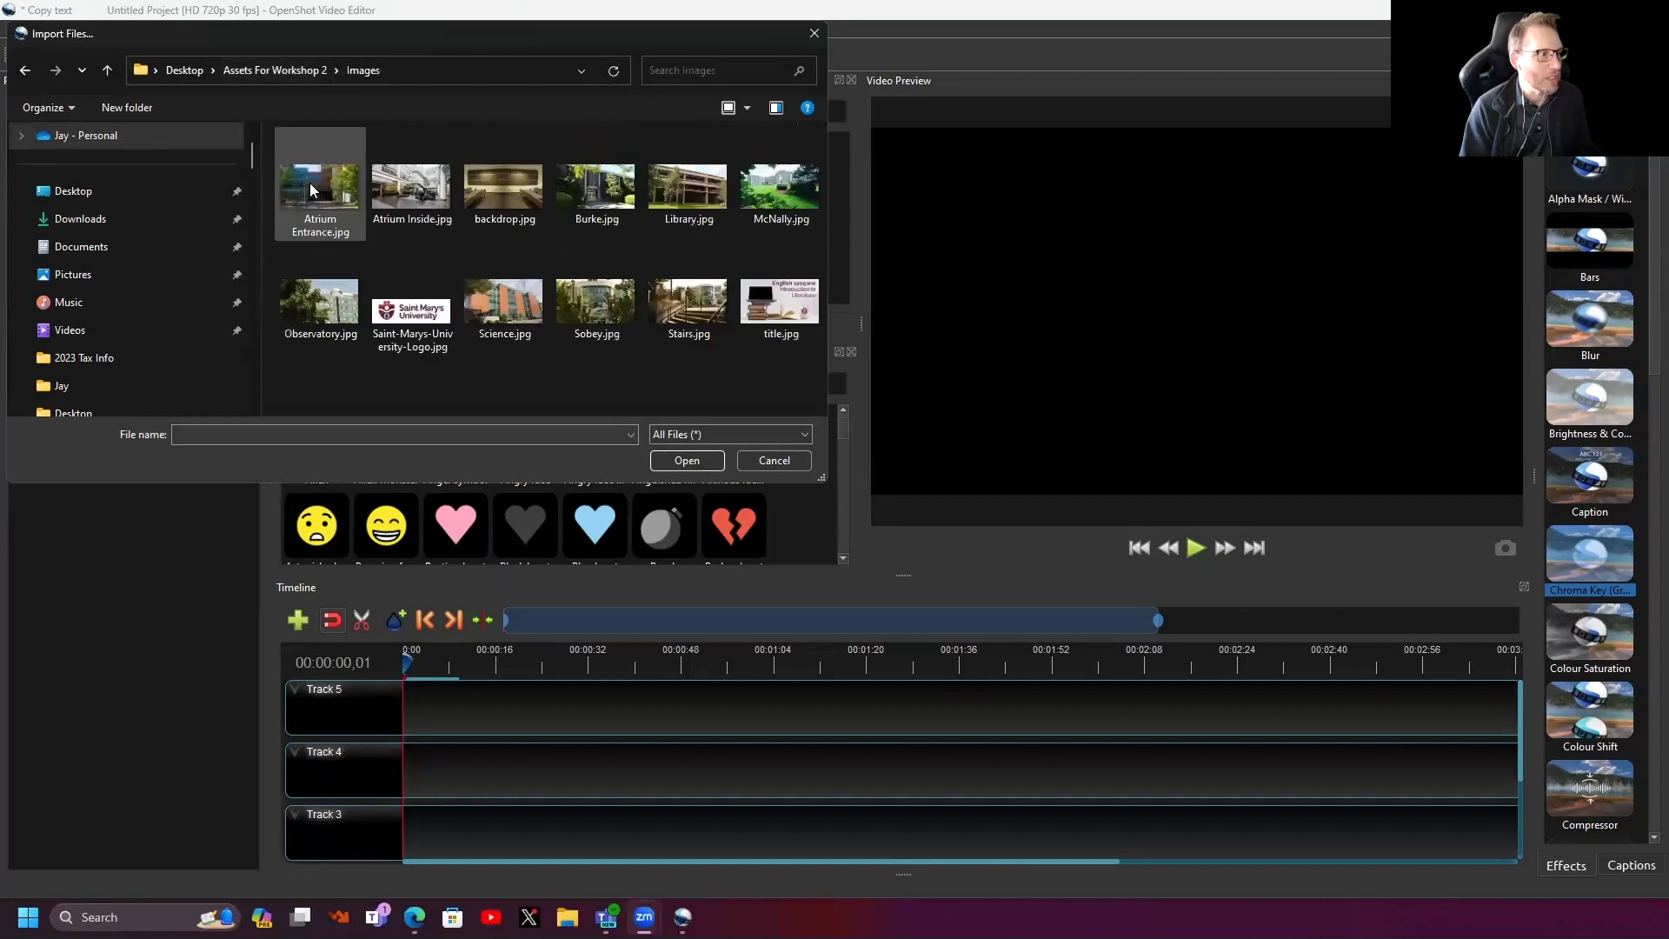
{"action": "left_click", "coordinate": [490, 193]}
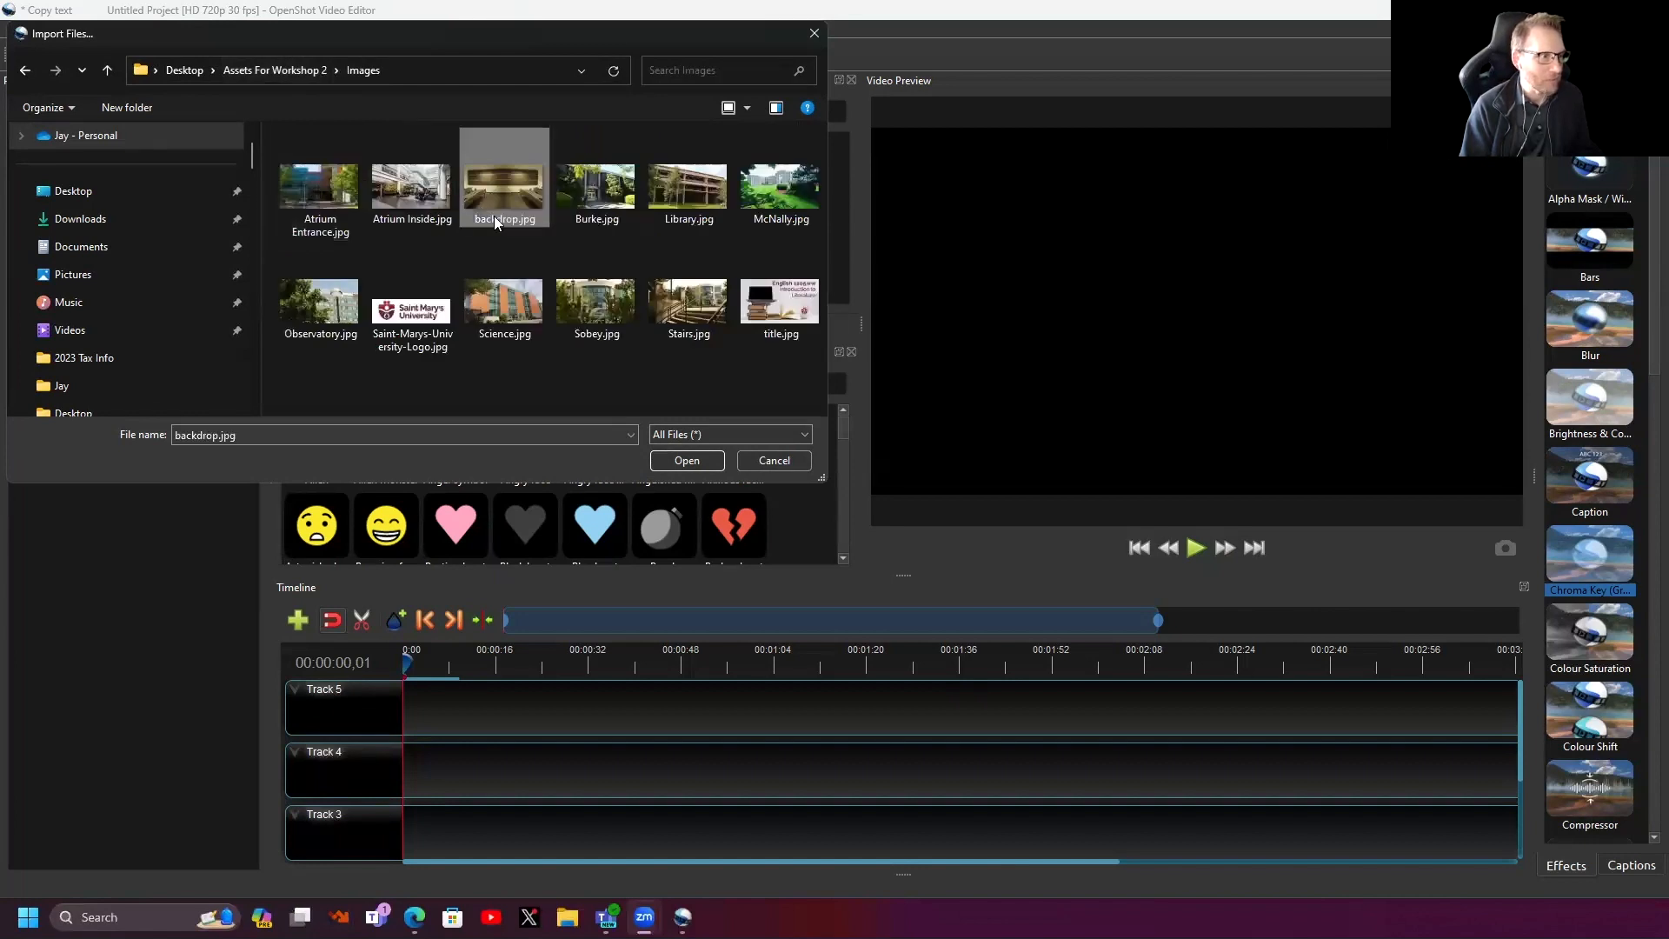
{"action": "left_click", "coordinate": [679, 460]}
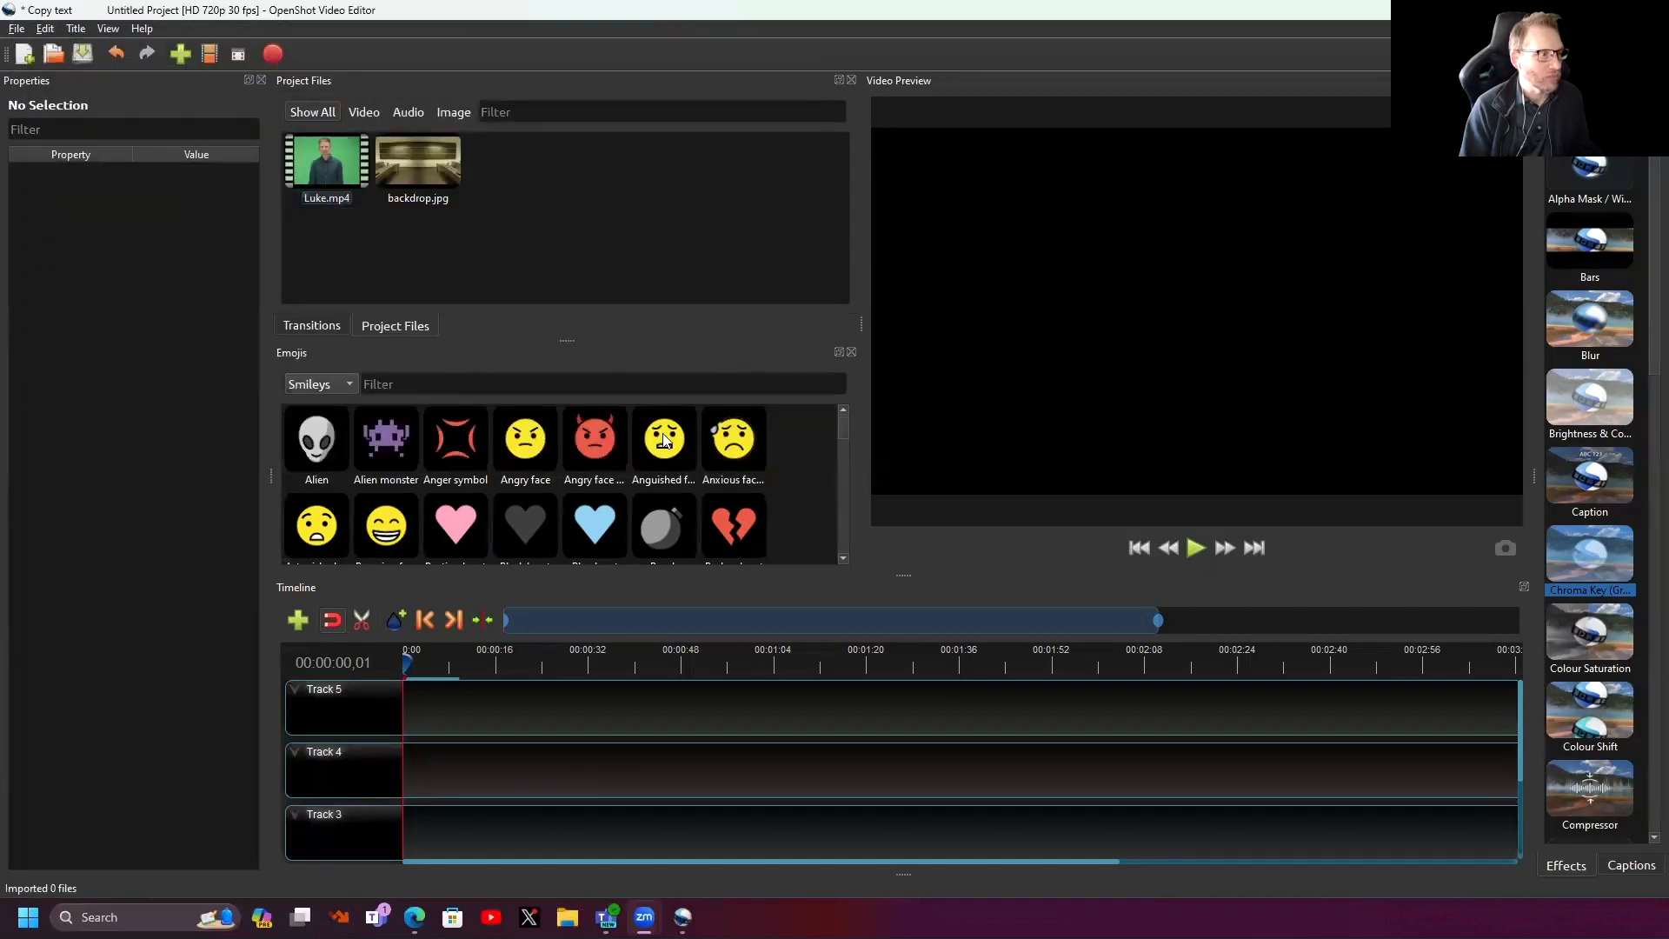
- Import Saint-Marys-University-Logo.jpg from the same Images folder
{"action": "right_click", "coordinate": [499, 242]}
{"action": "left_click", "coordinate": [524, 251]}
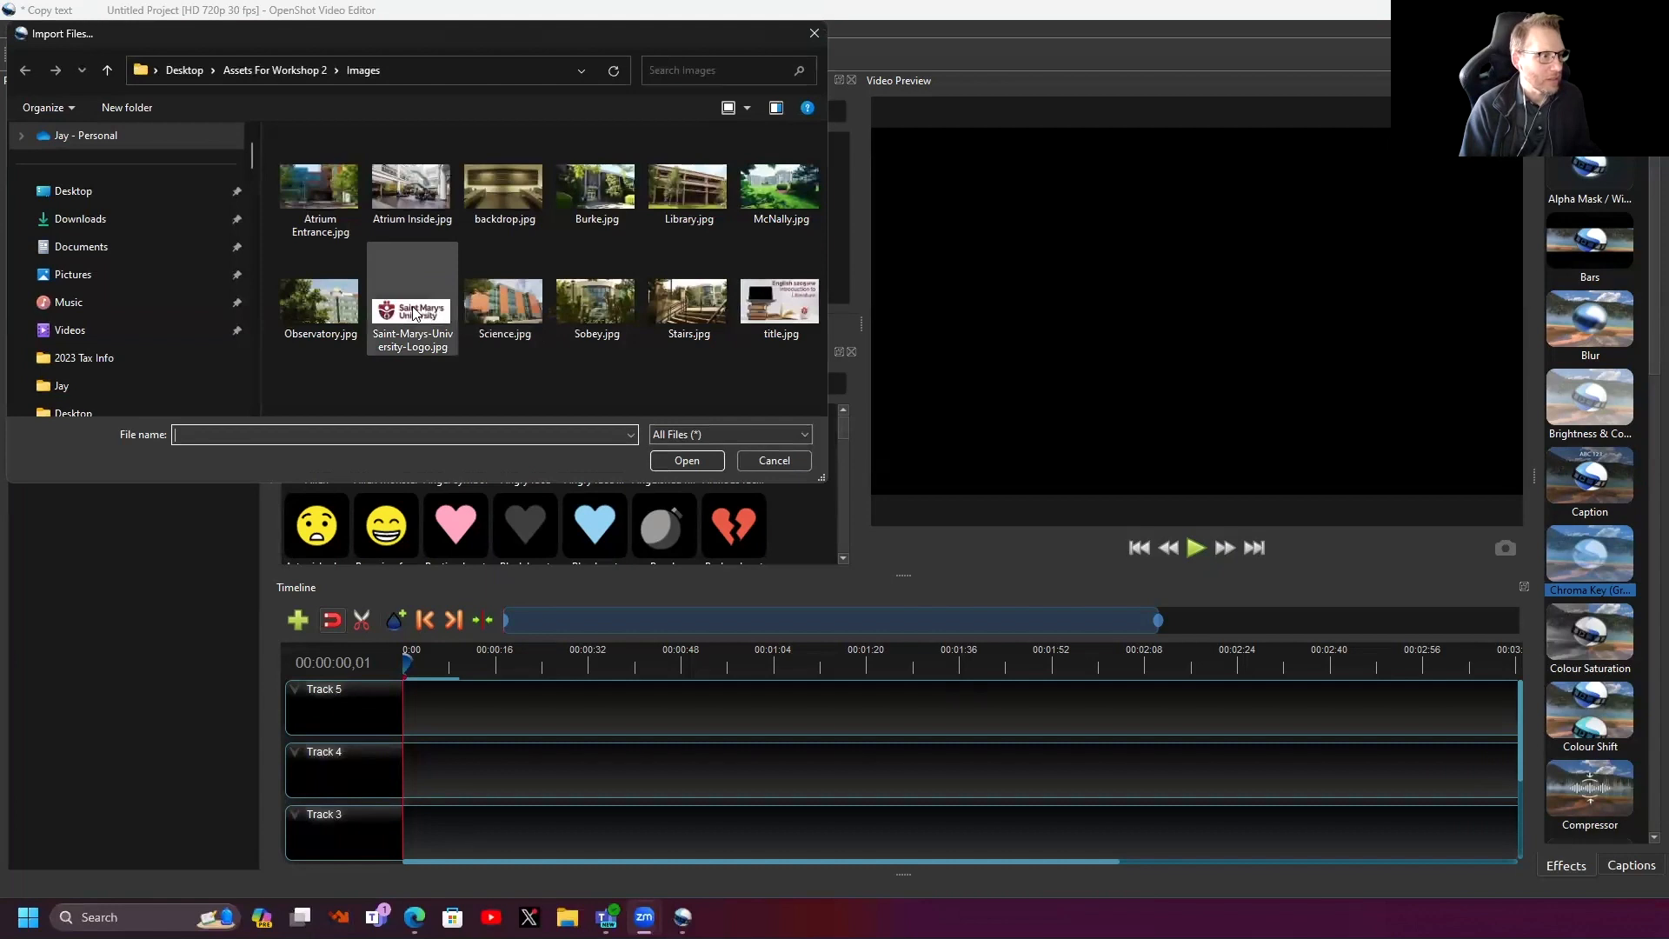
{"action": "left_click", "coordinate": [393, 320]}
{"action": "left_click", "coordinate": [681, 457]}
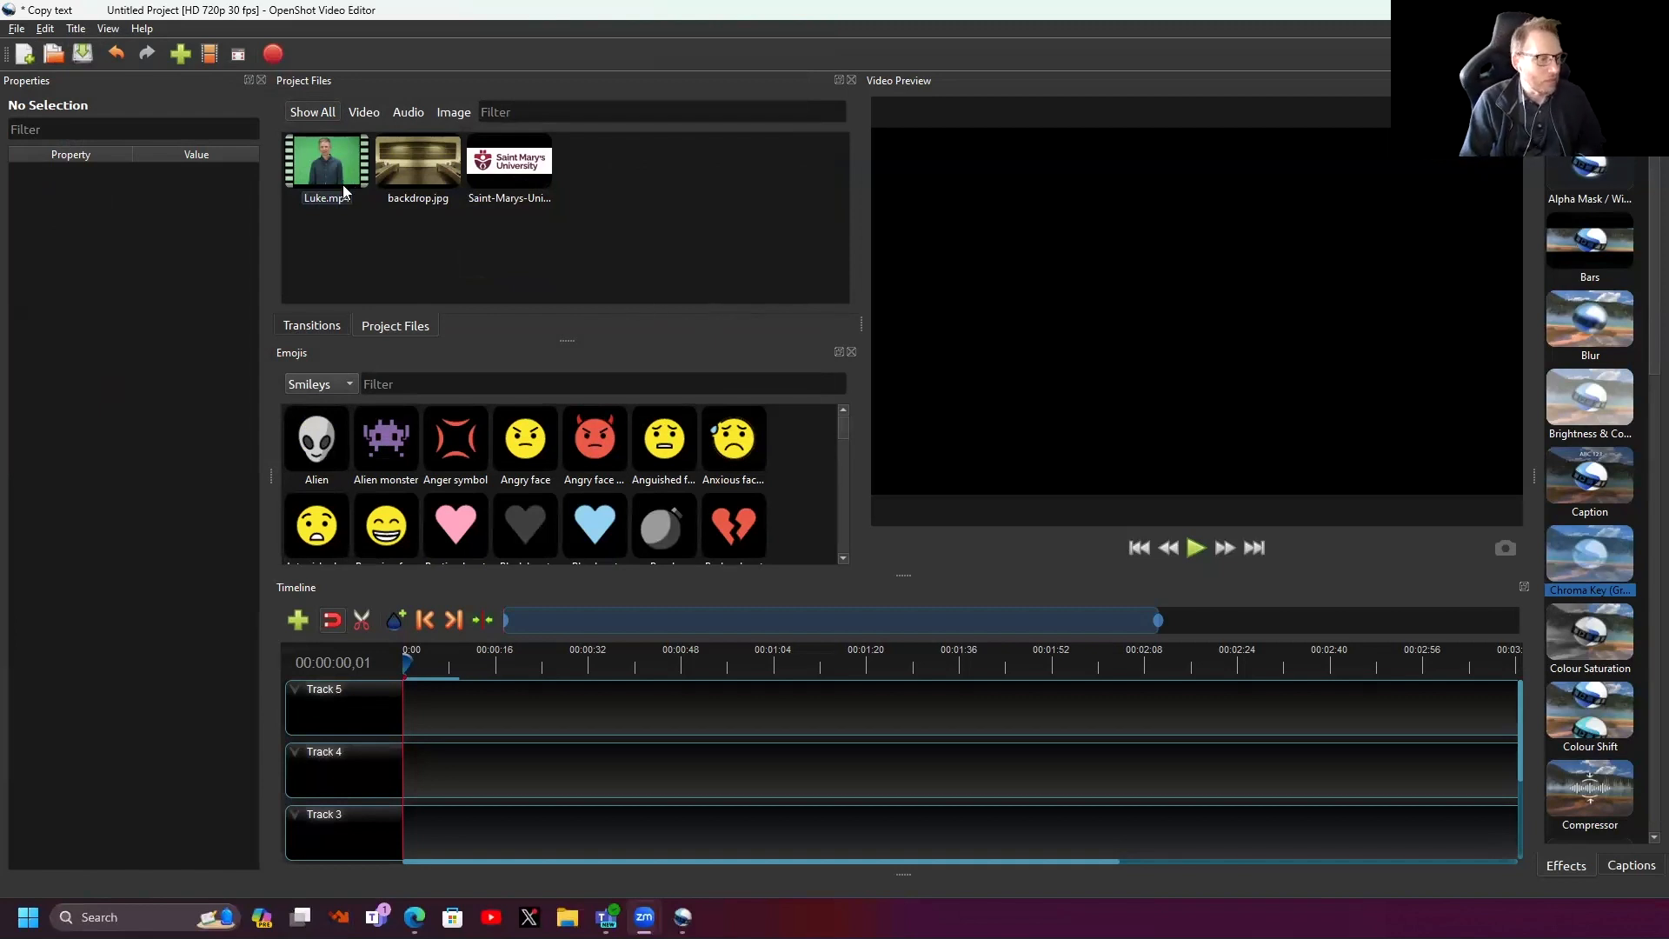
- Rename Track 3 to 'Luke', Track 4 to 'Backdrop' and Track 5 to 'logo'
{"action": "right_click", "coordinate": [327, 825]}
{"action": "left_click", "coordinate": [380, 880]}
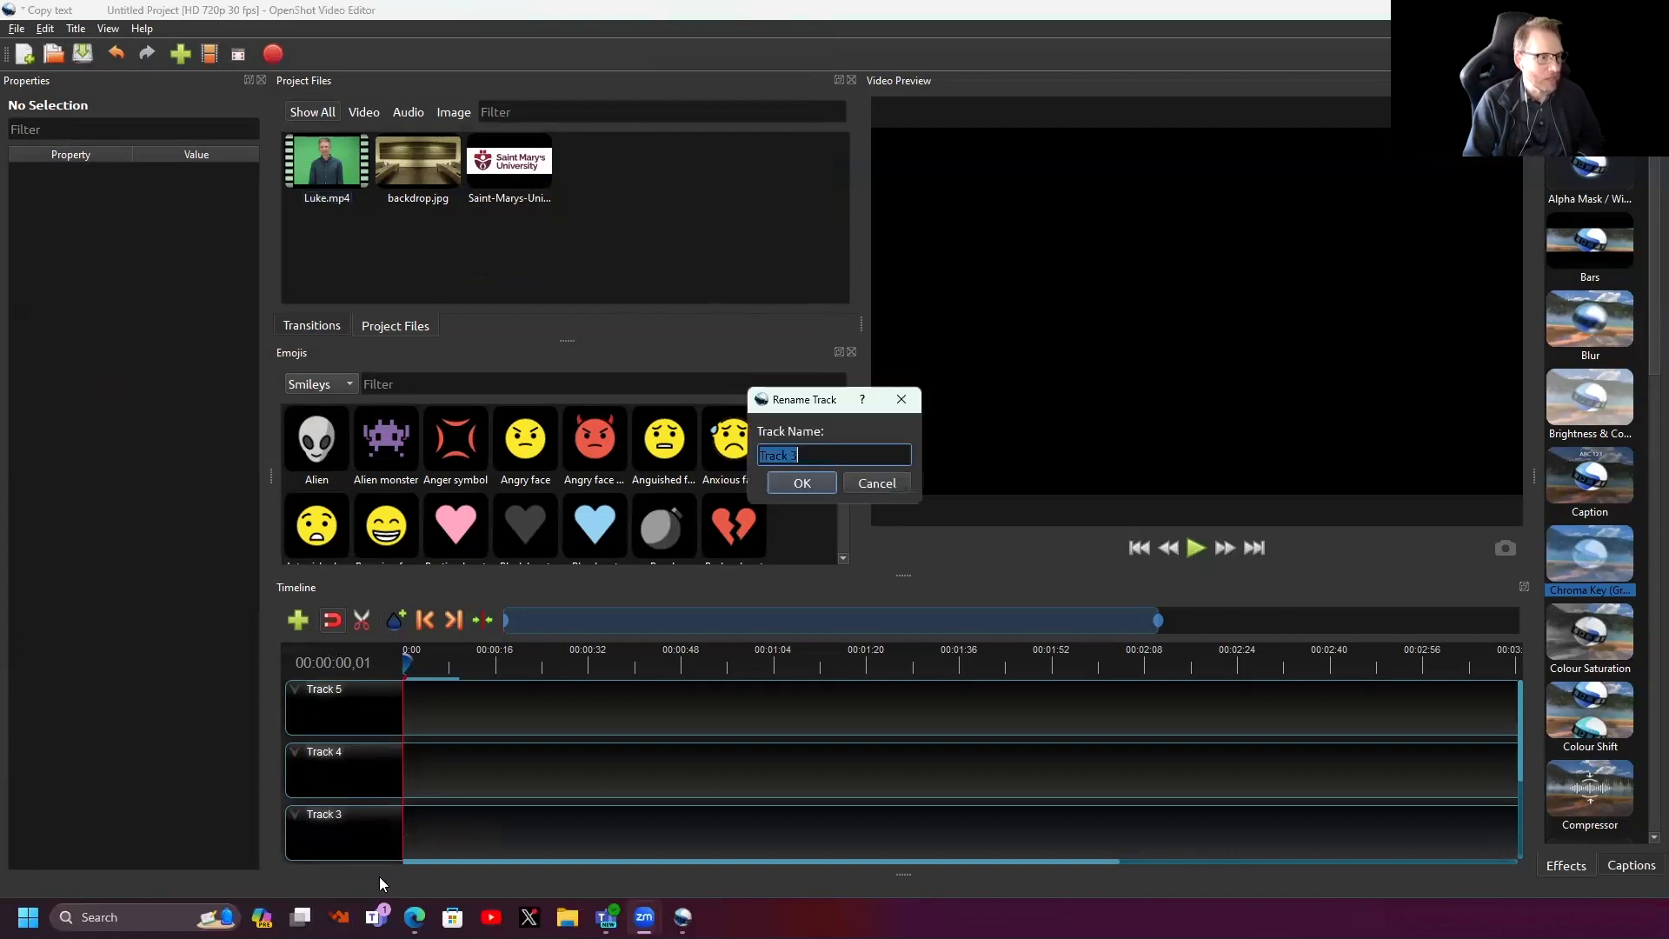
{"action": "type", "text": "Luke"}
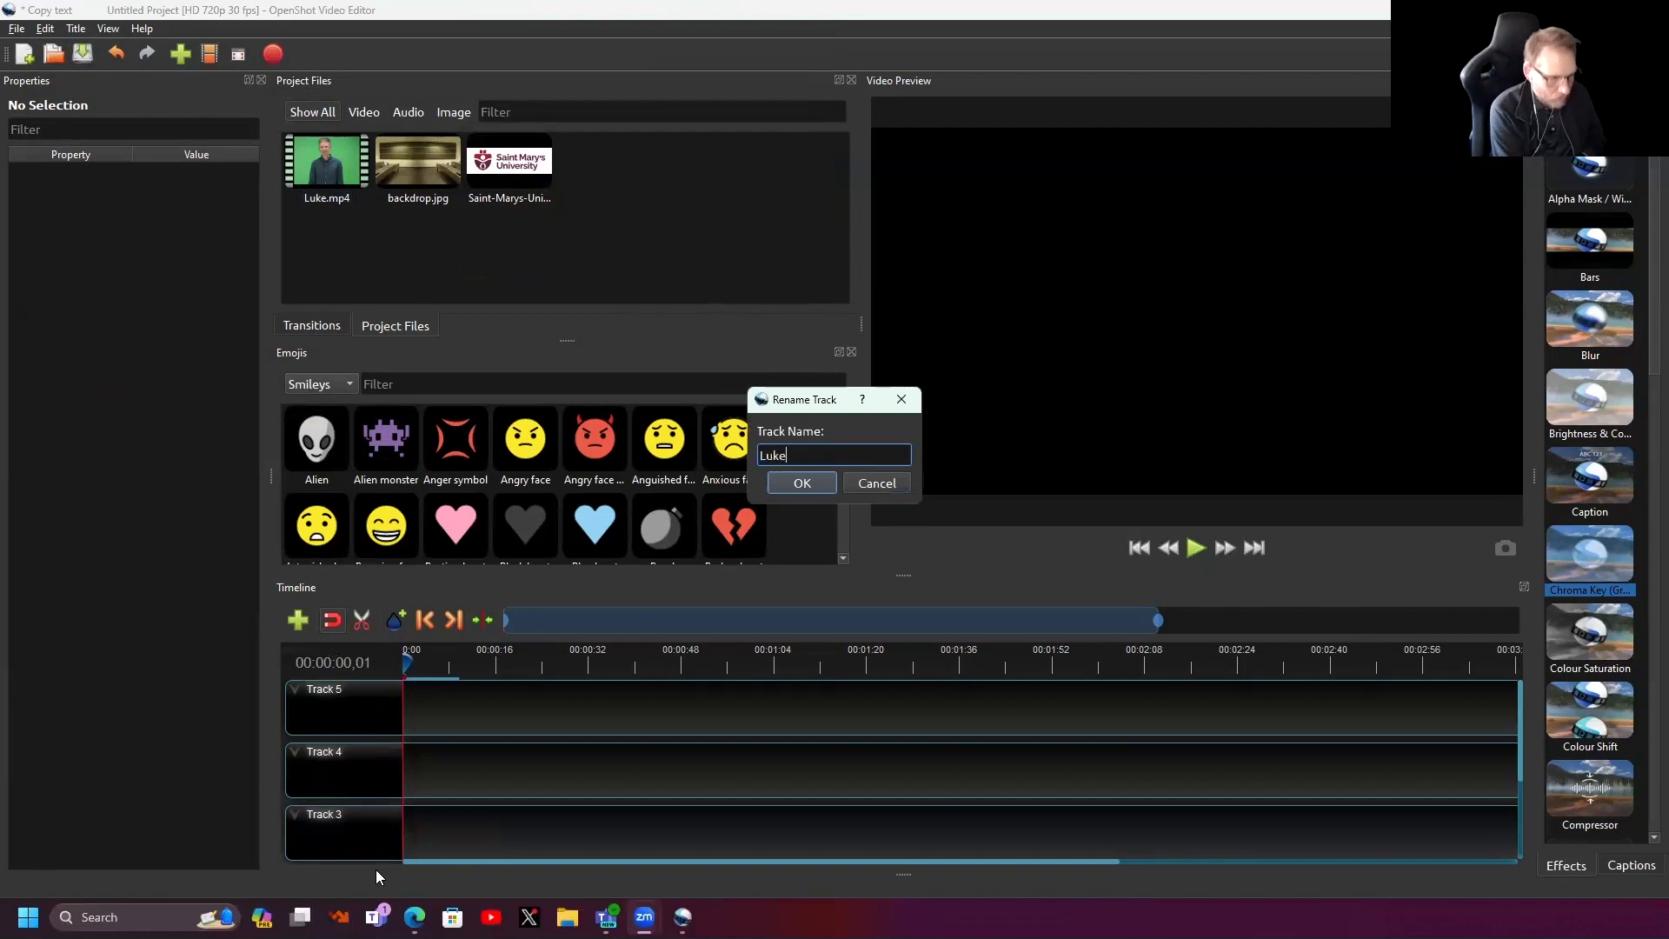
{"action": "left_click", "coordinate": [802, 483]}
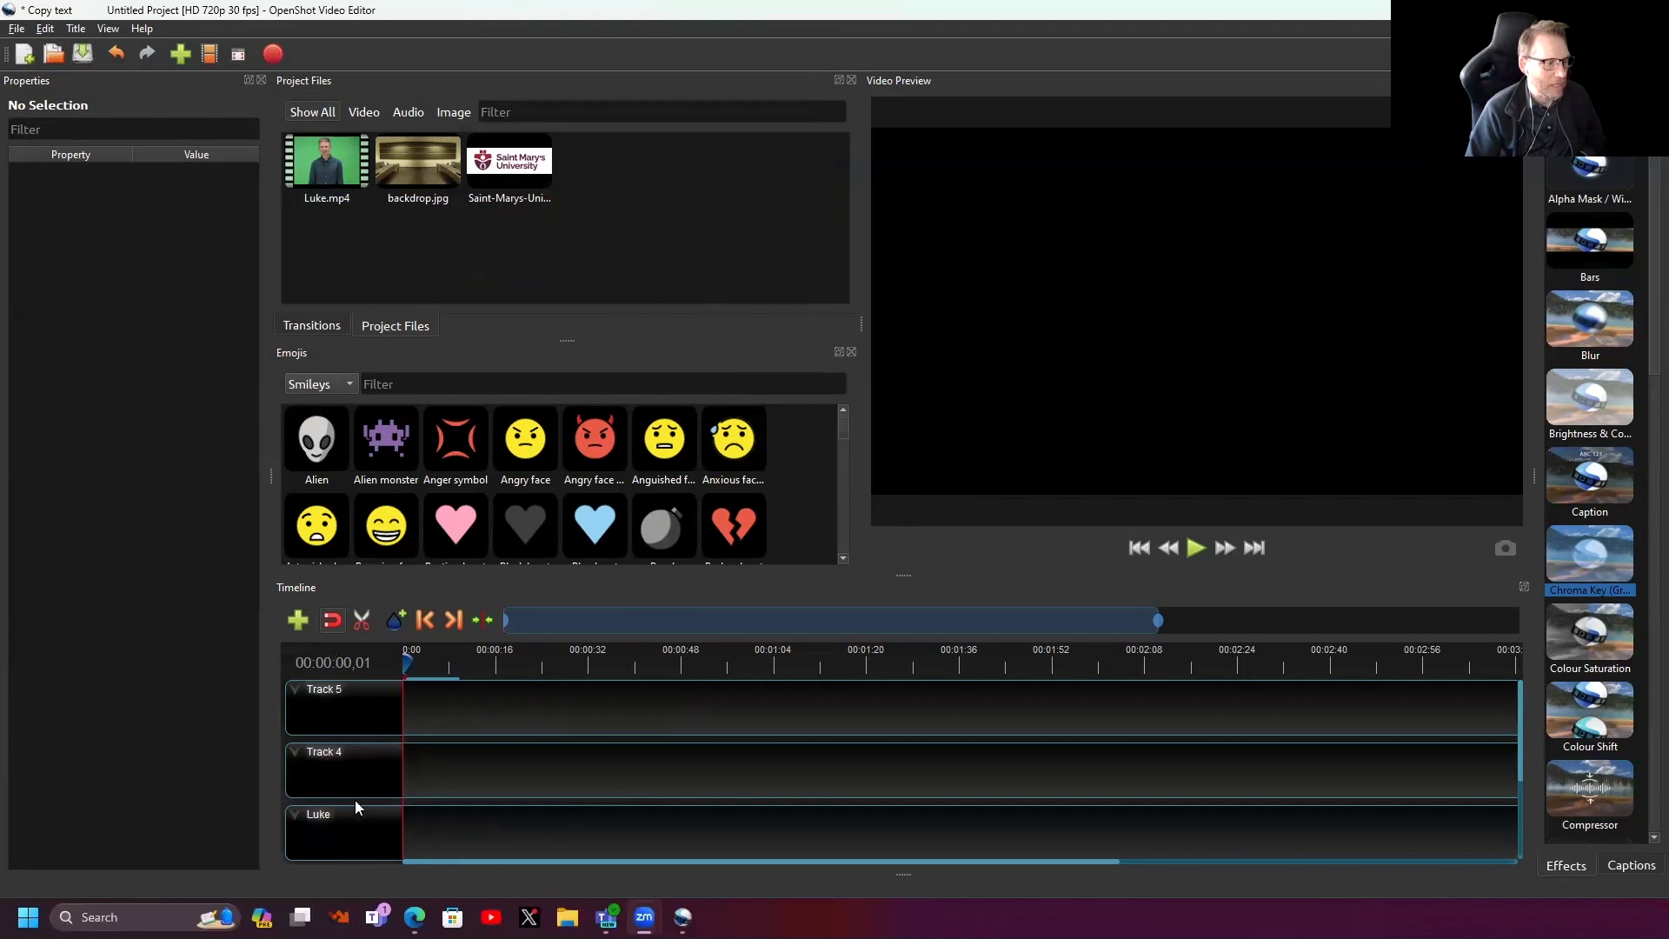
{"action": "right_click", "coordinate": [358, 754]}
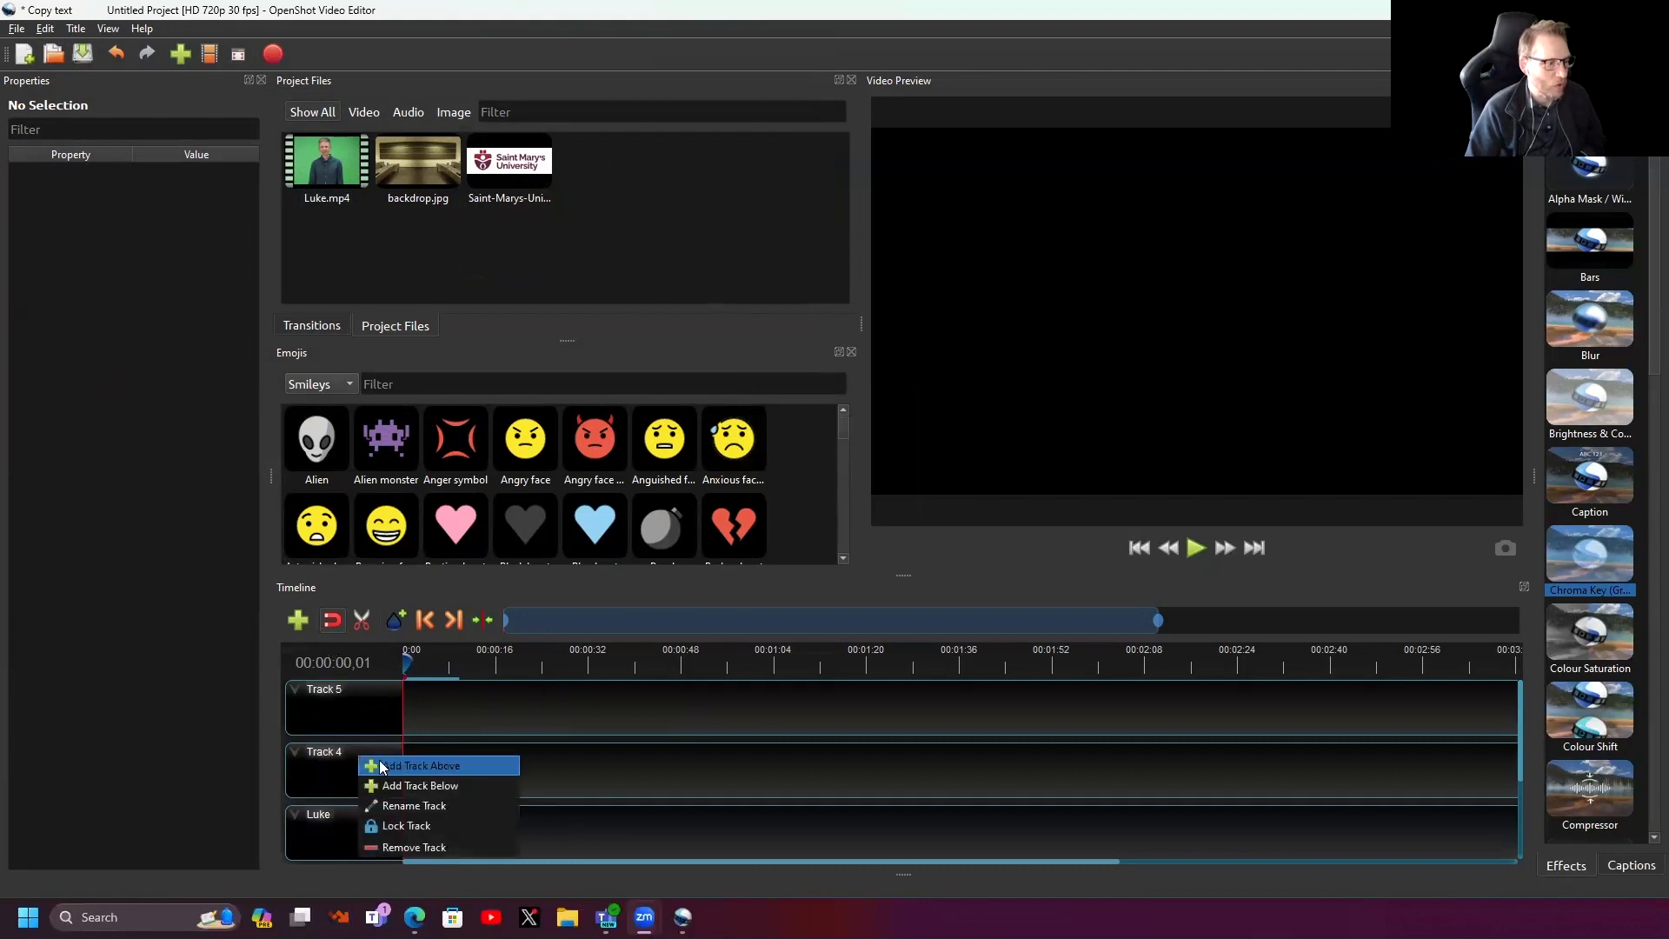
{"action": "left_click", "coordinate": [440, 805]}
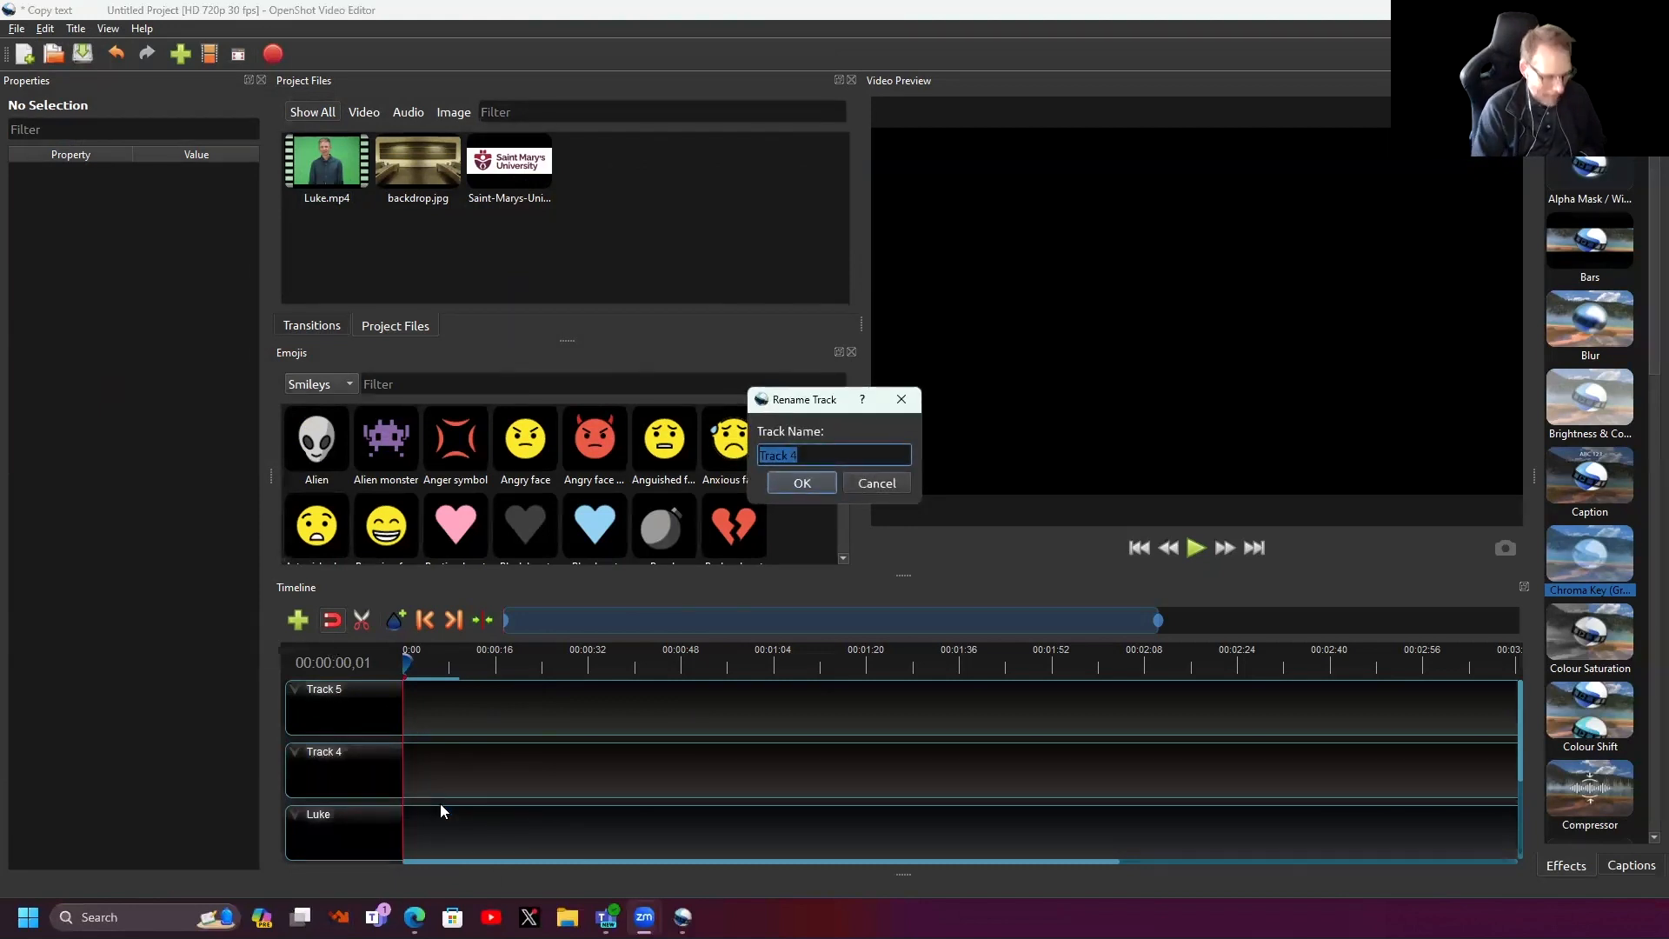
{"action": "type", "text": "Backdrop"}
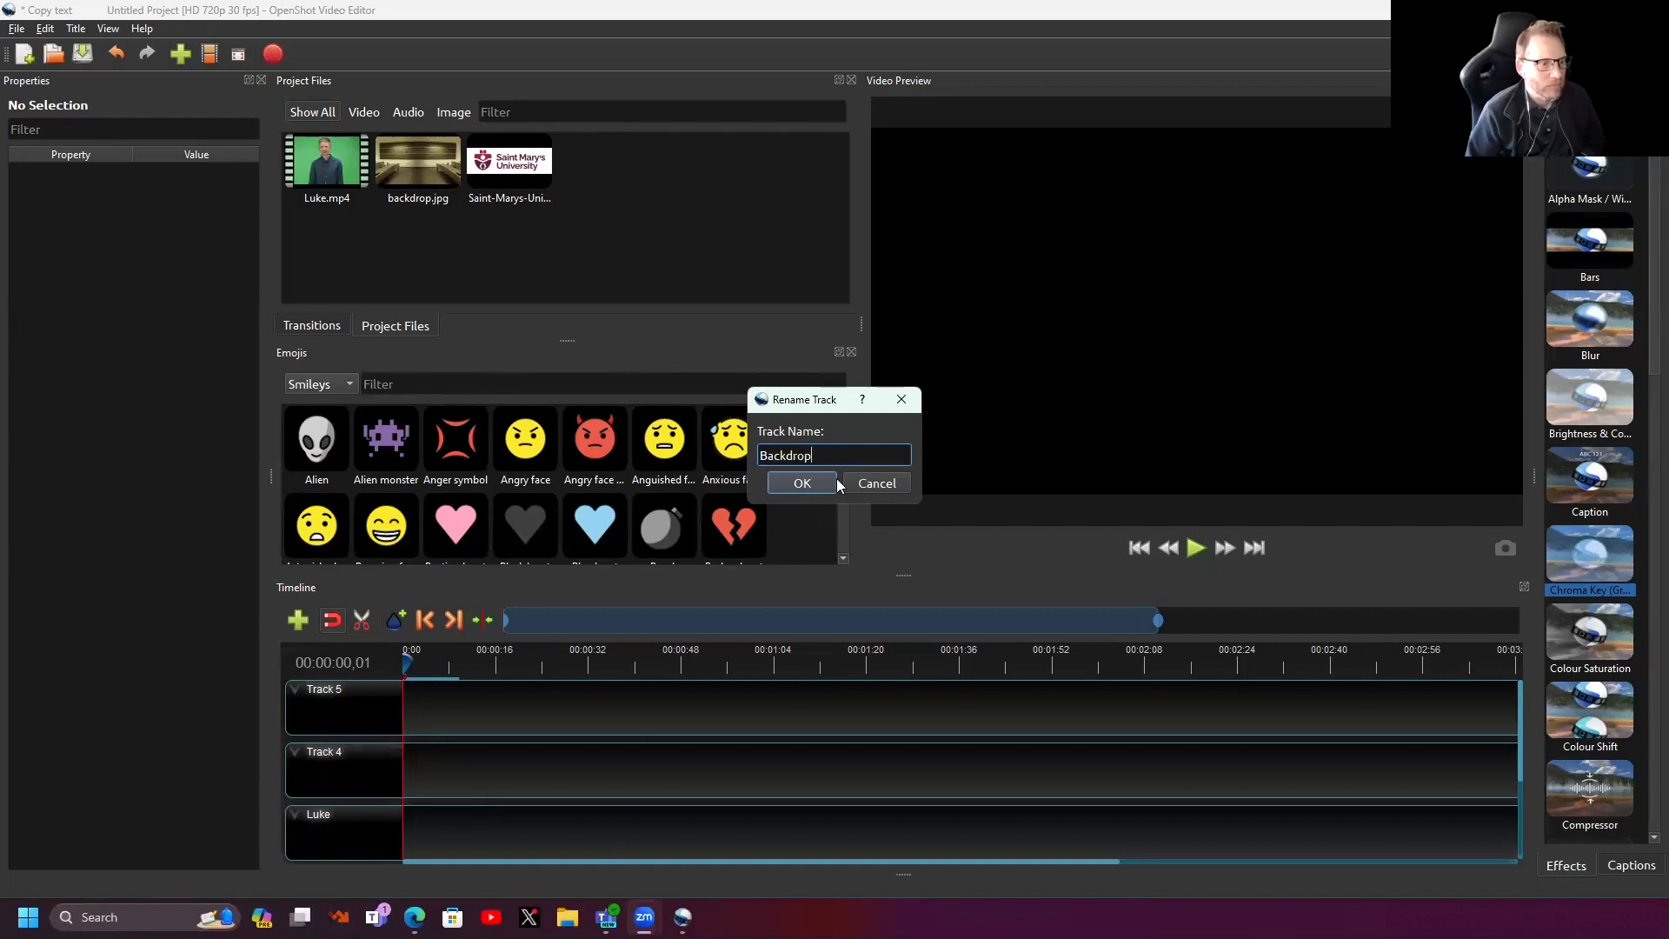
{"action": "left_click", "coordinate": [801, 483]}
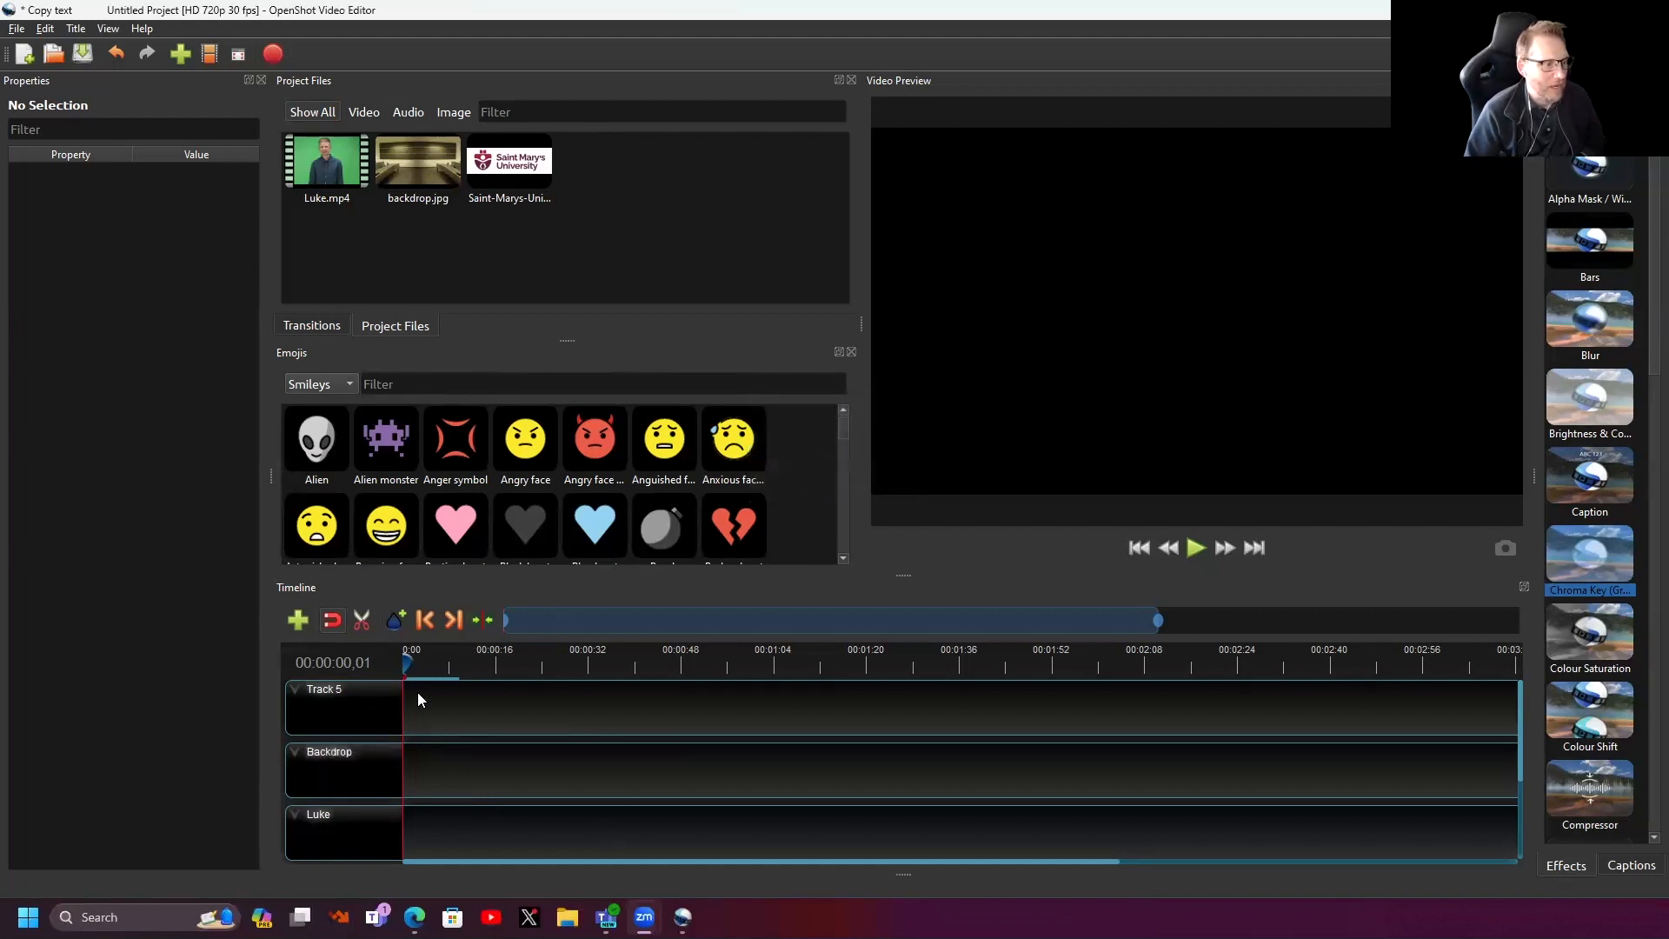
{"action": "right_click", "coordinate": [346, 701]}
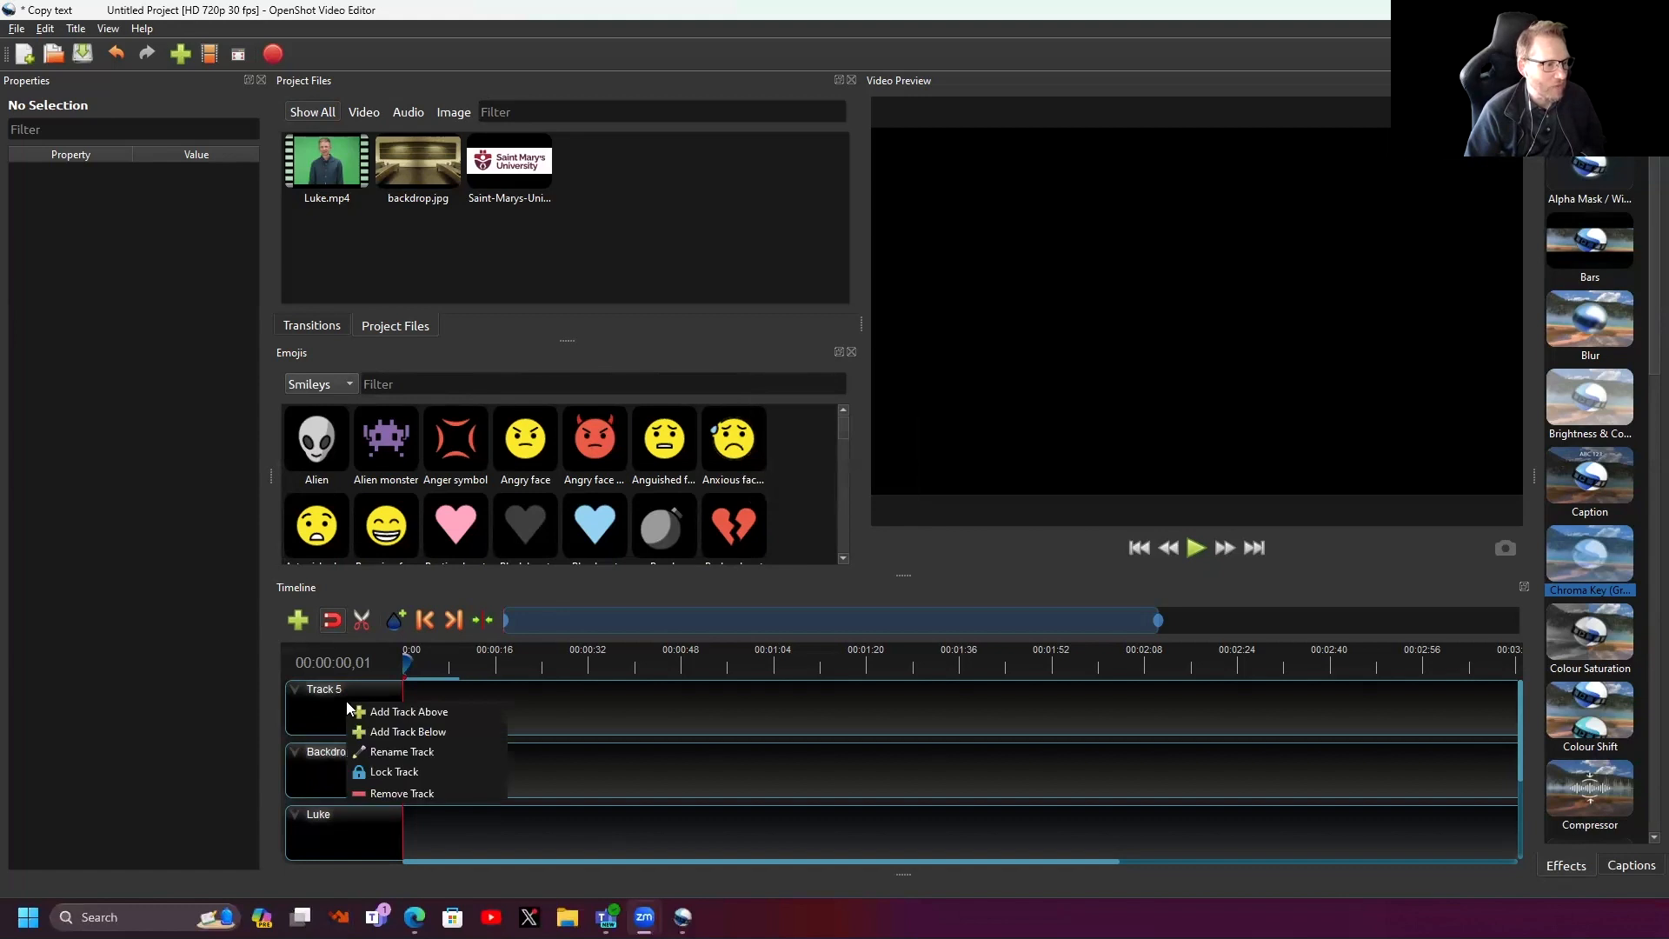
{"action": "left_click", "coordinate": [405, 751]}
{"action": "type", "text": "logo"}
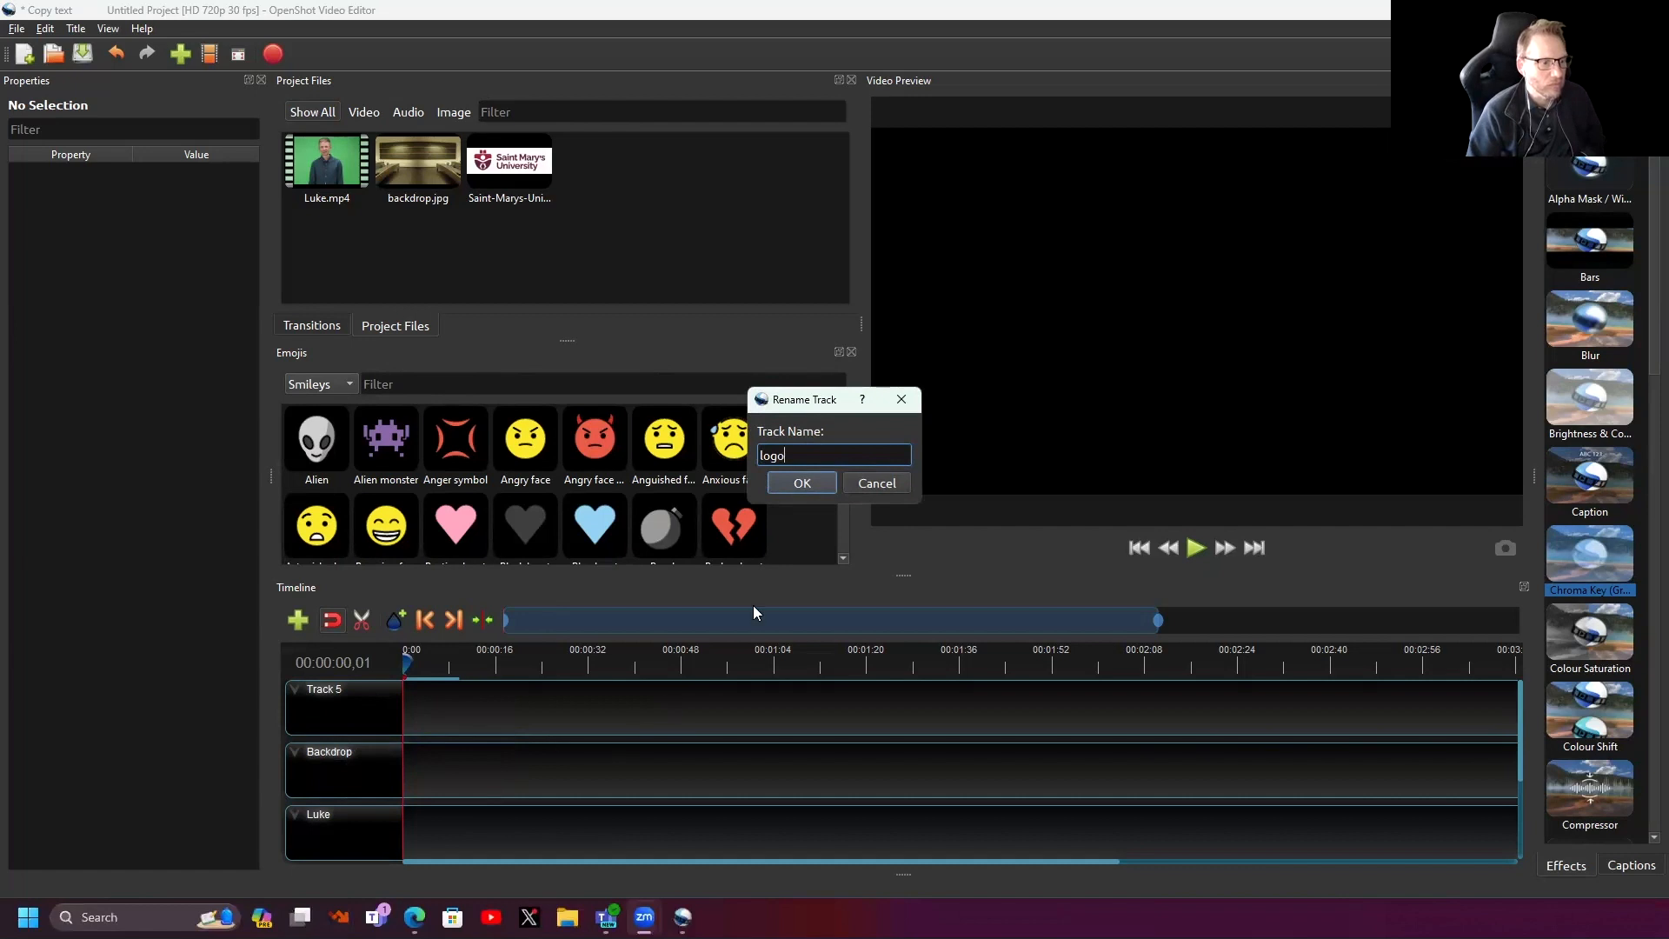
{"action": "left_click", "coordinate": [801, 484]}
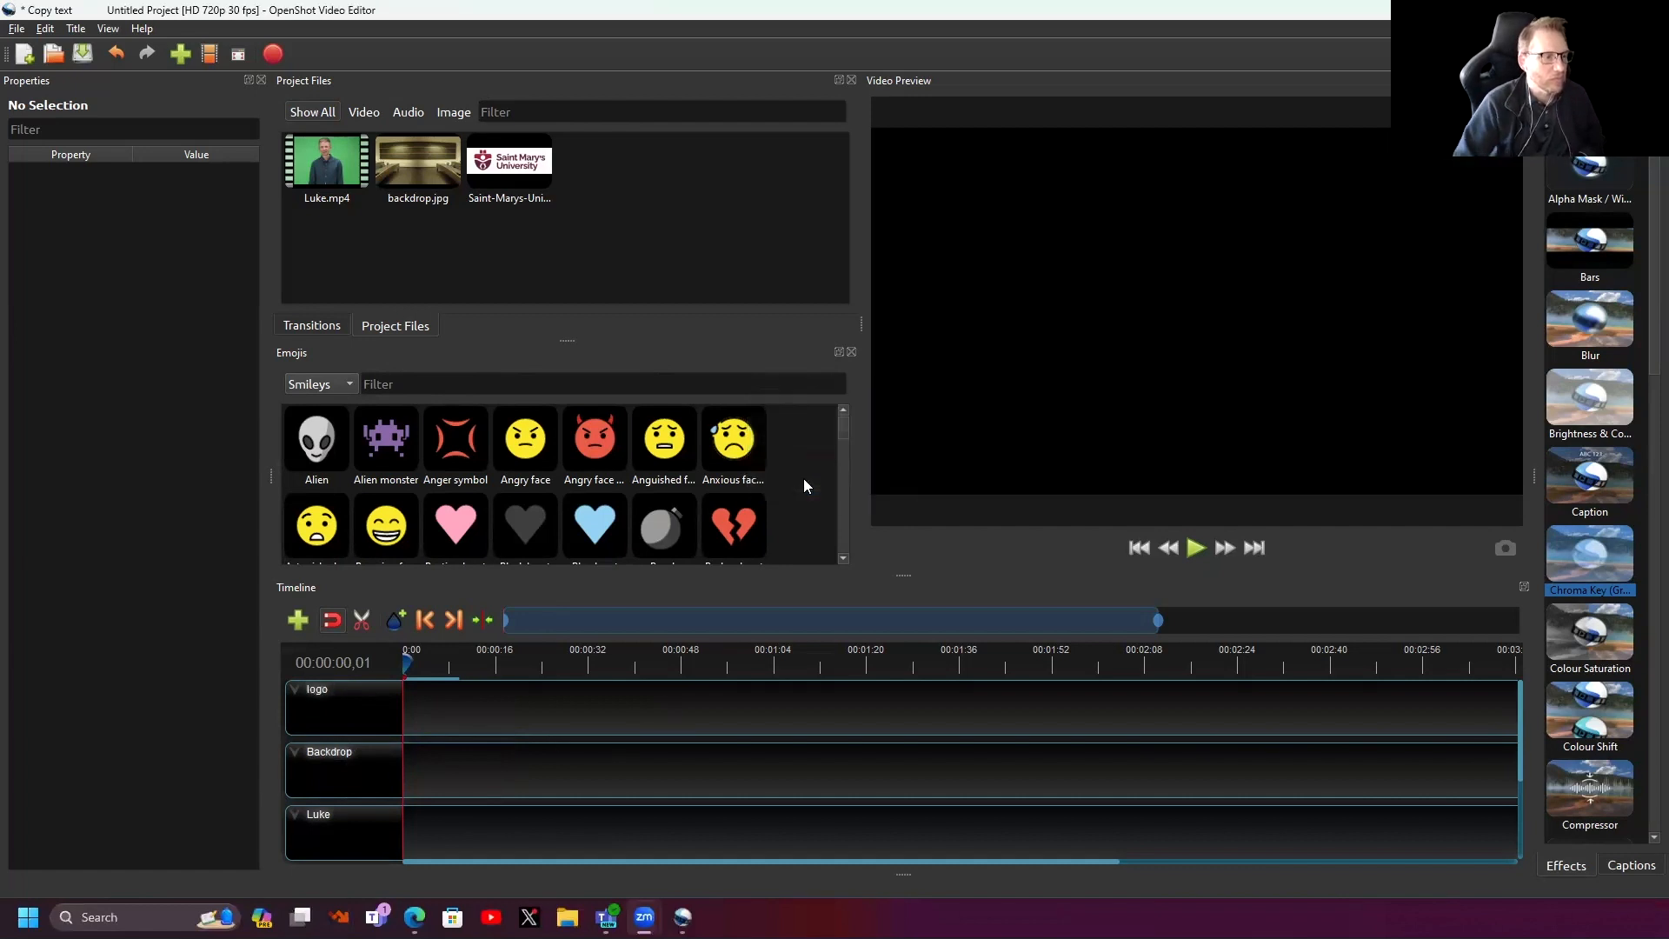
- Place Luke.mp4 at the timeline start and rename the bottom track to 'Backdrop'
{"action": "left_click_drag", "start_coordinate": [324, 167], "coordinate": [450, 836]}
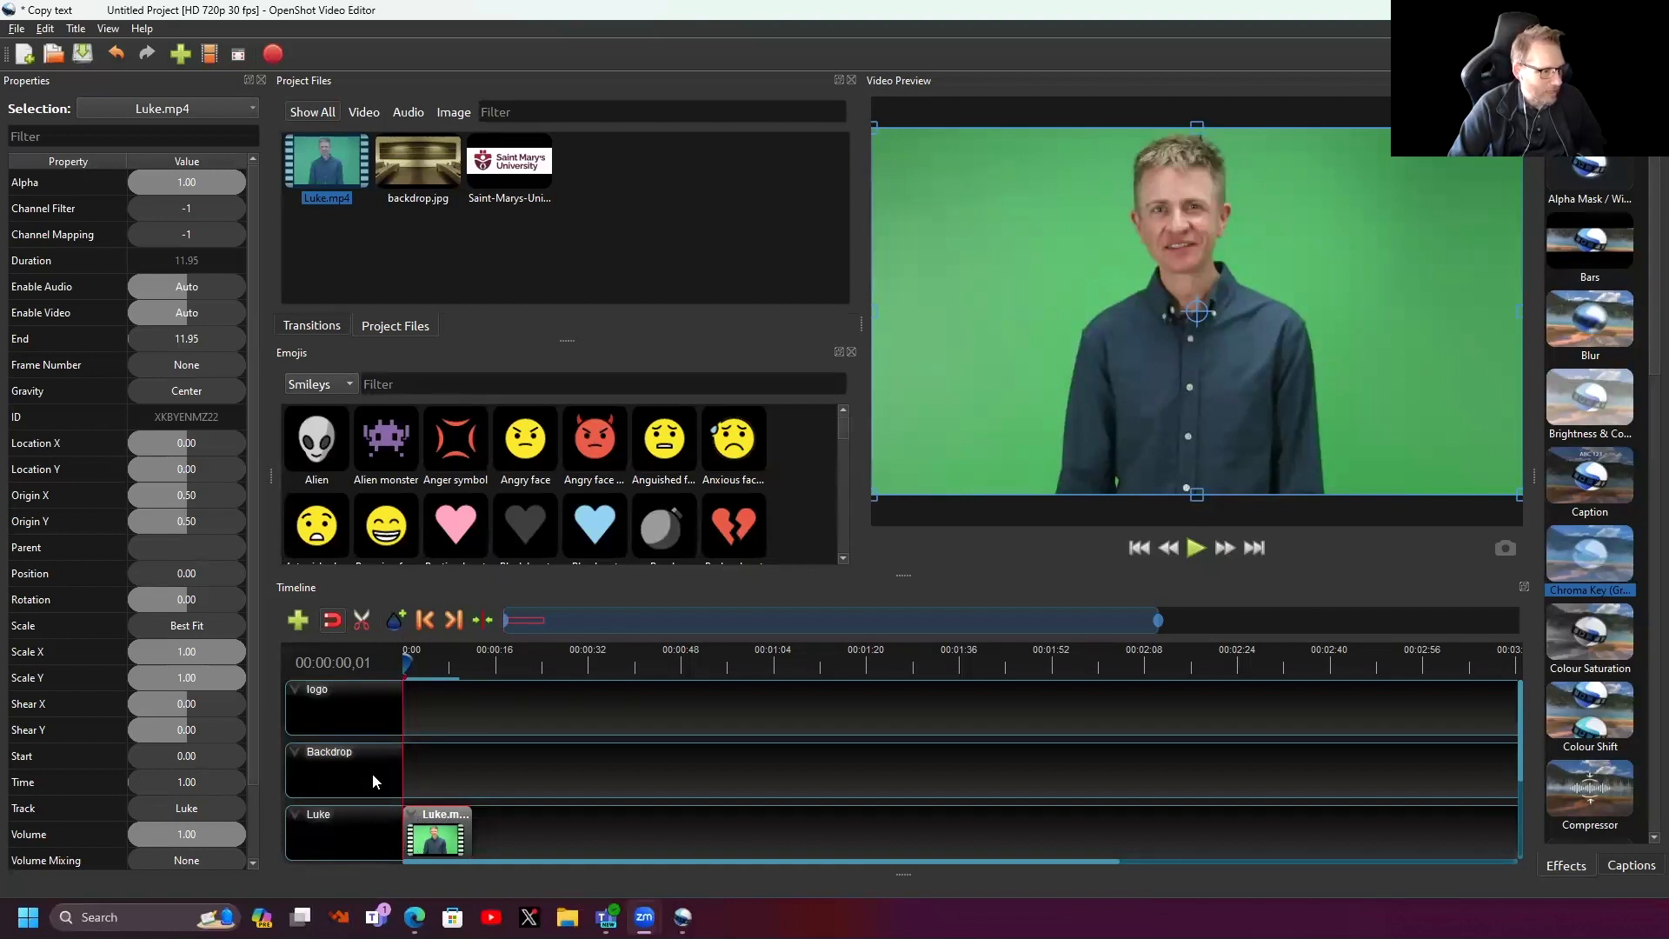
{"action": "left_click", "coordinate": [584, 765]}
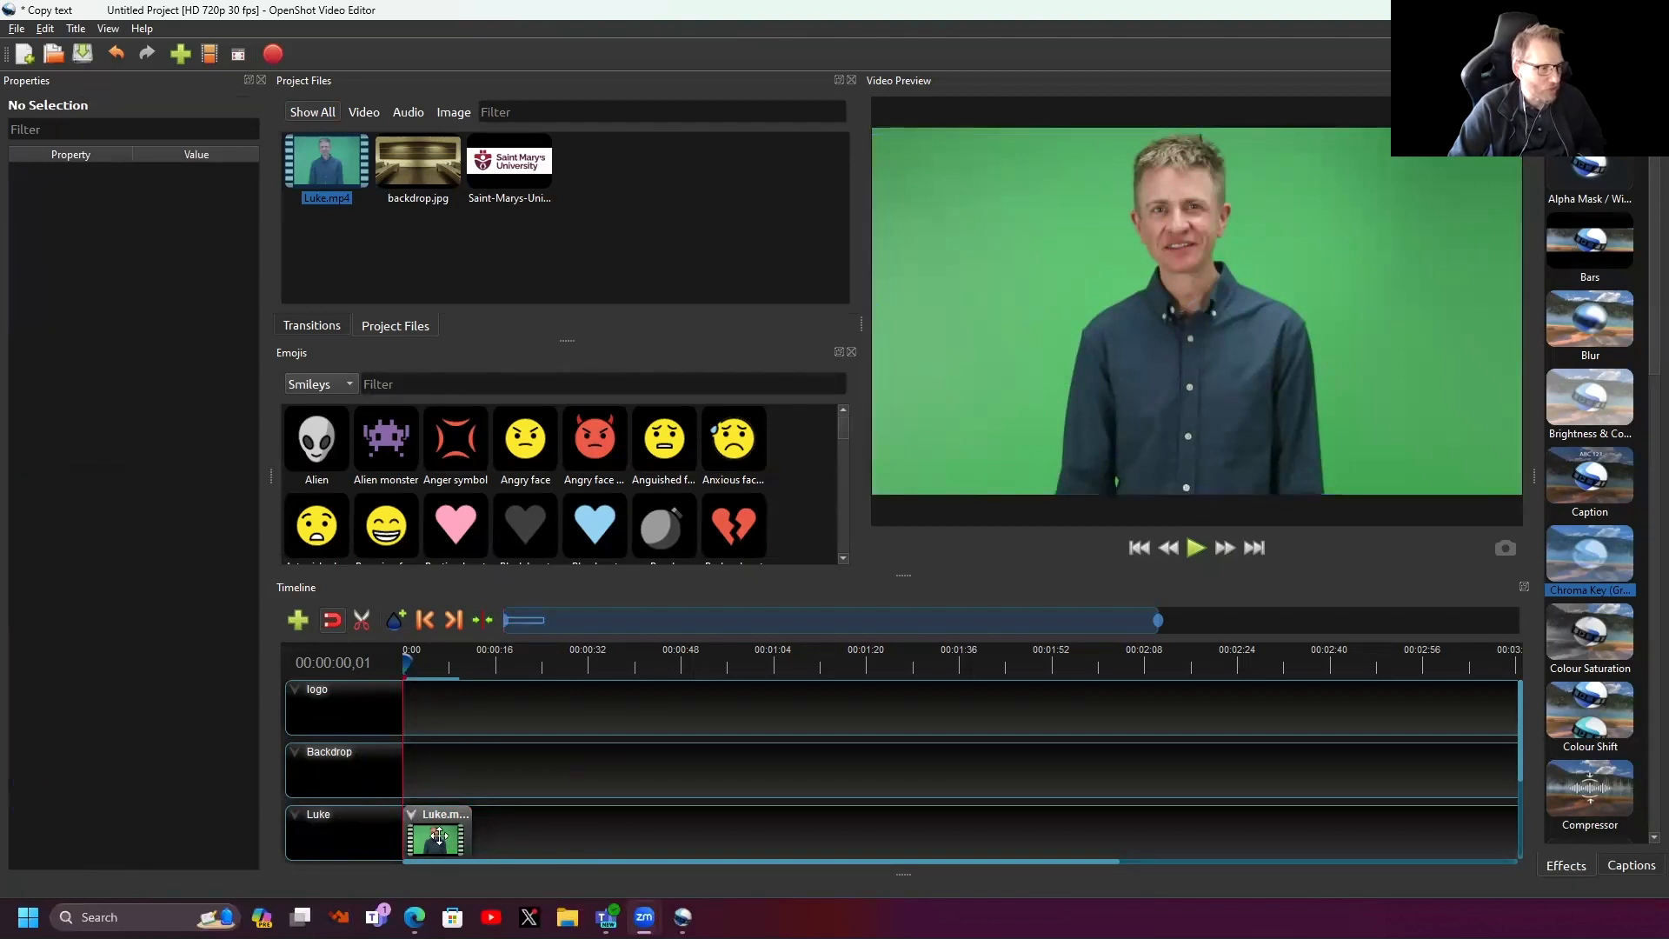
{"action": "right_click", "coordinate": [317, 817]}
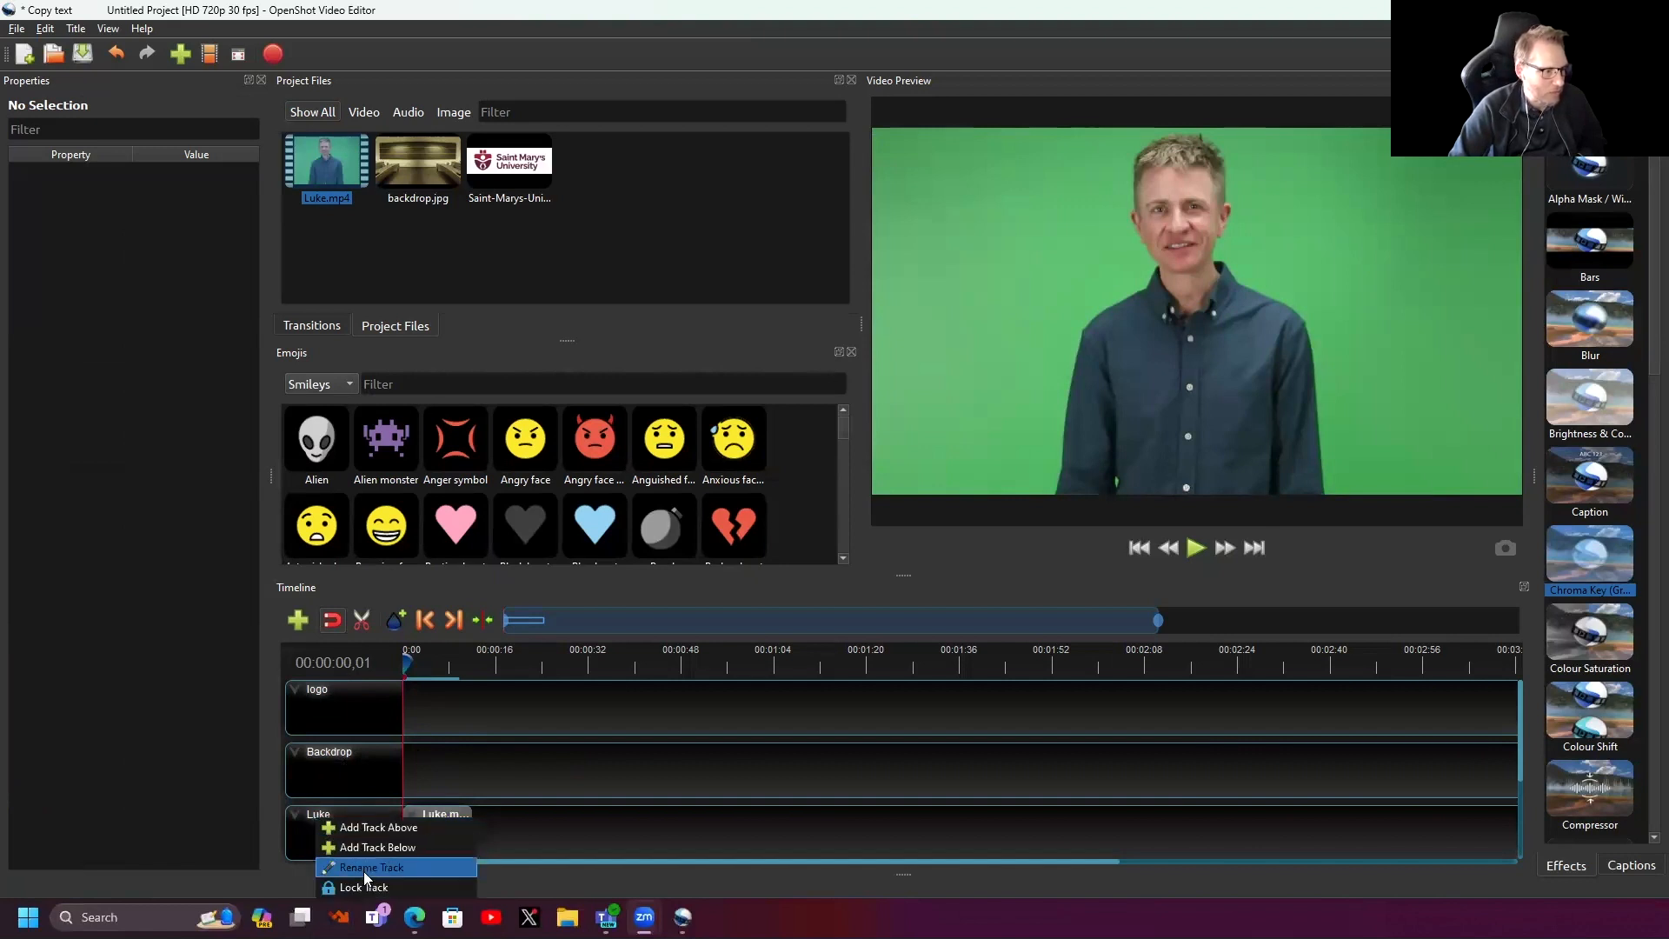
{"action": "left_click", "coordinate": [363, 864]}
{"action": "type", "text": "B"}
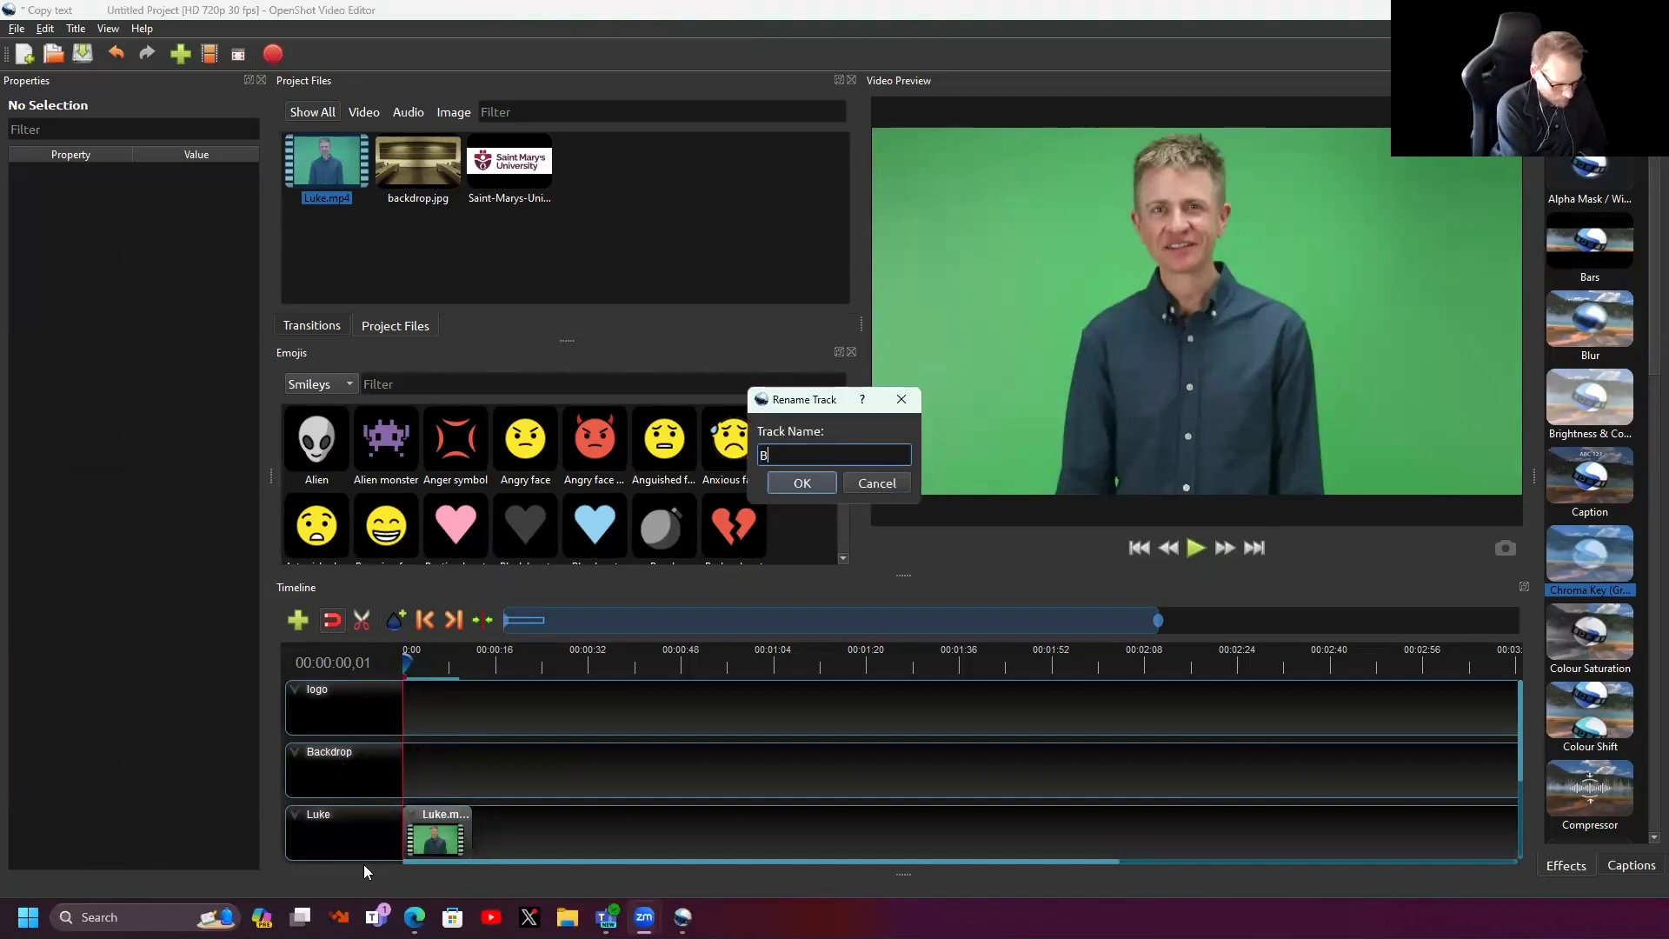
{"action": "type", "text": "ackdrop"}
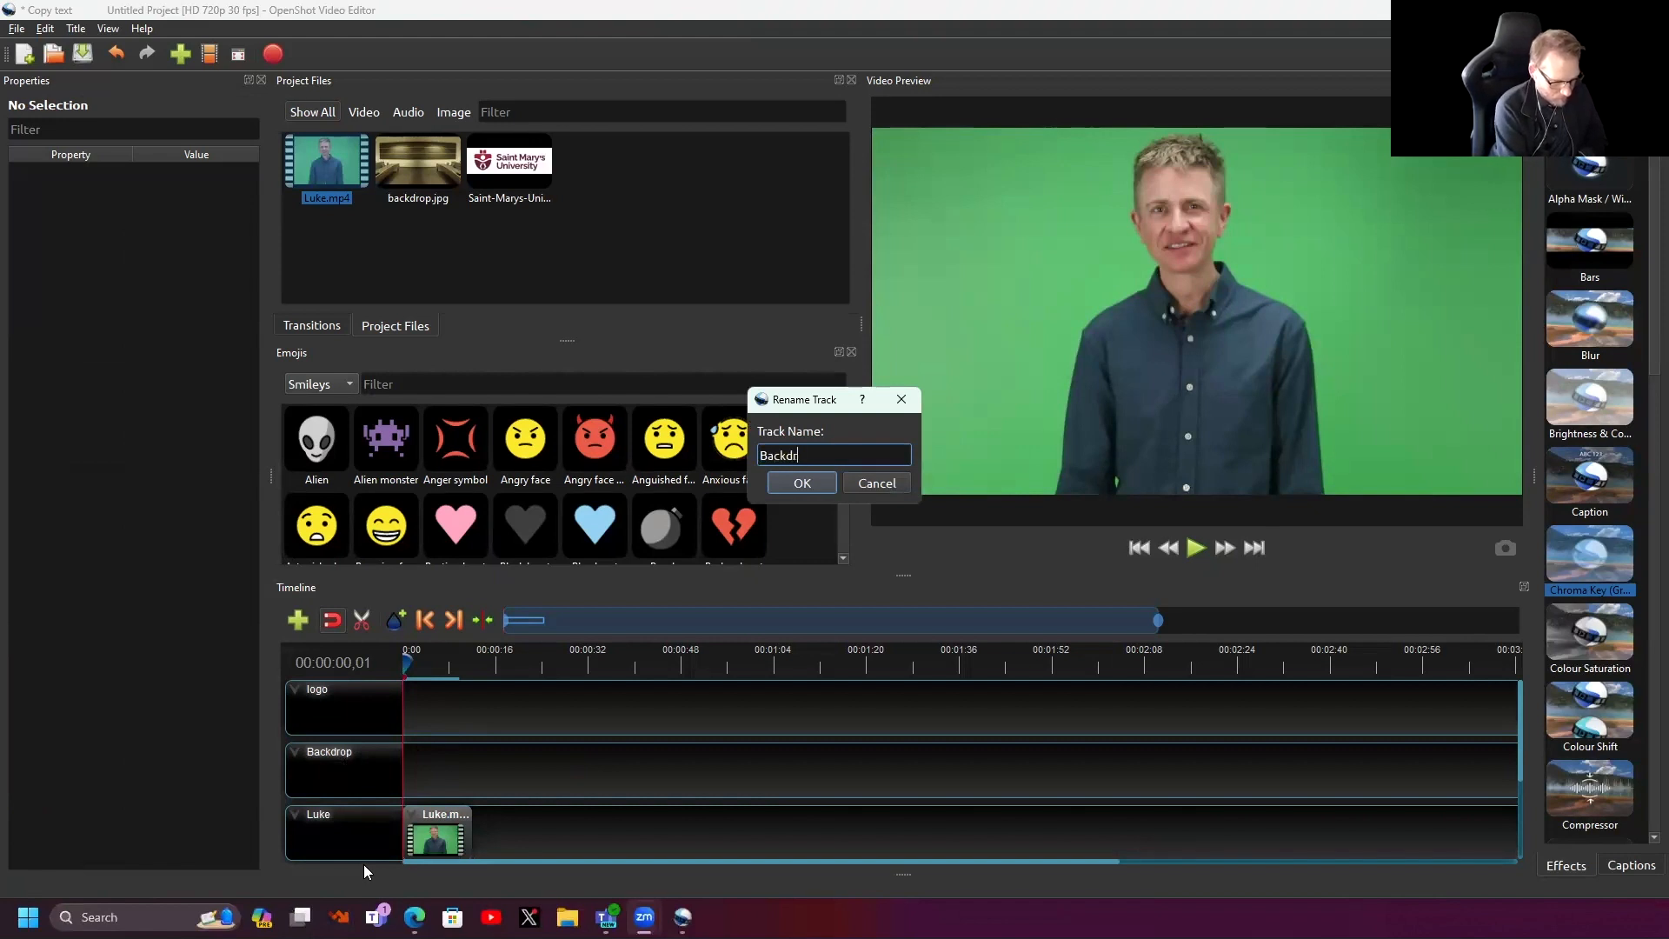
{"action": "left_click", "coordinate": [793, 490]}
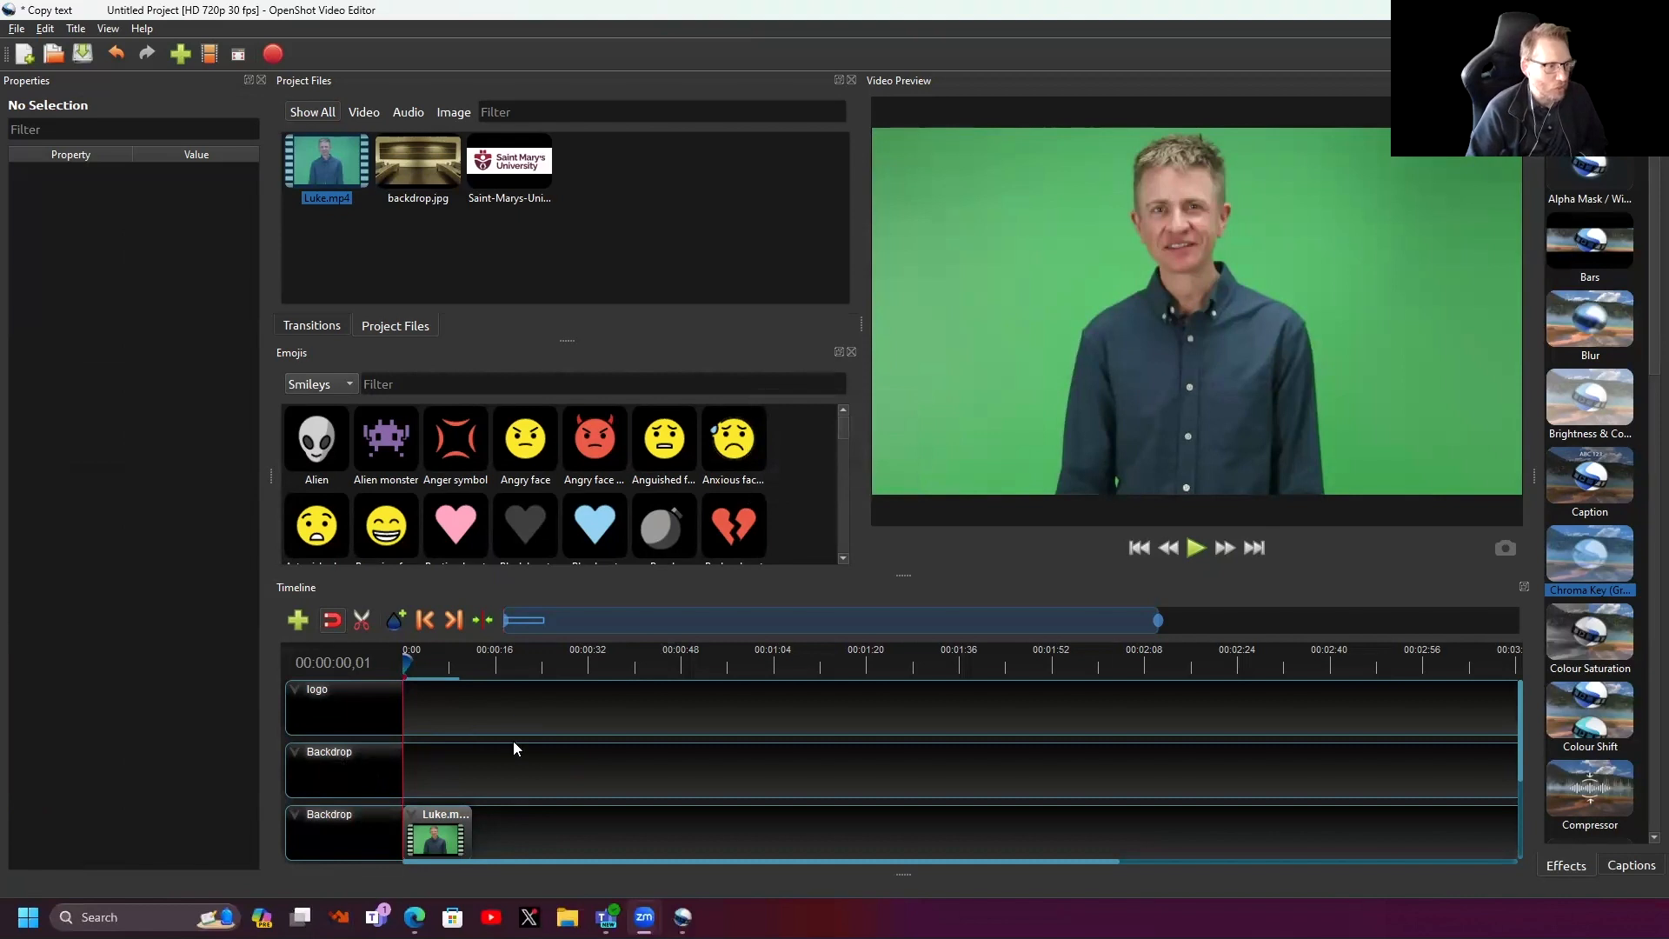
- Rename the middle track to 'Luke'
{"action": "right_click", "coordinate": [329, 772]}
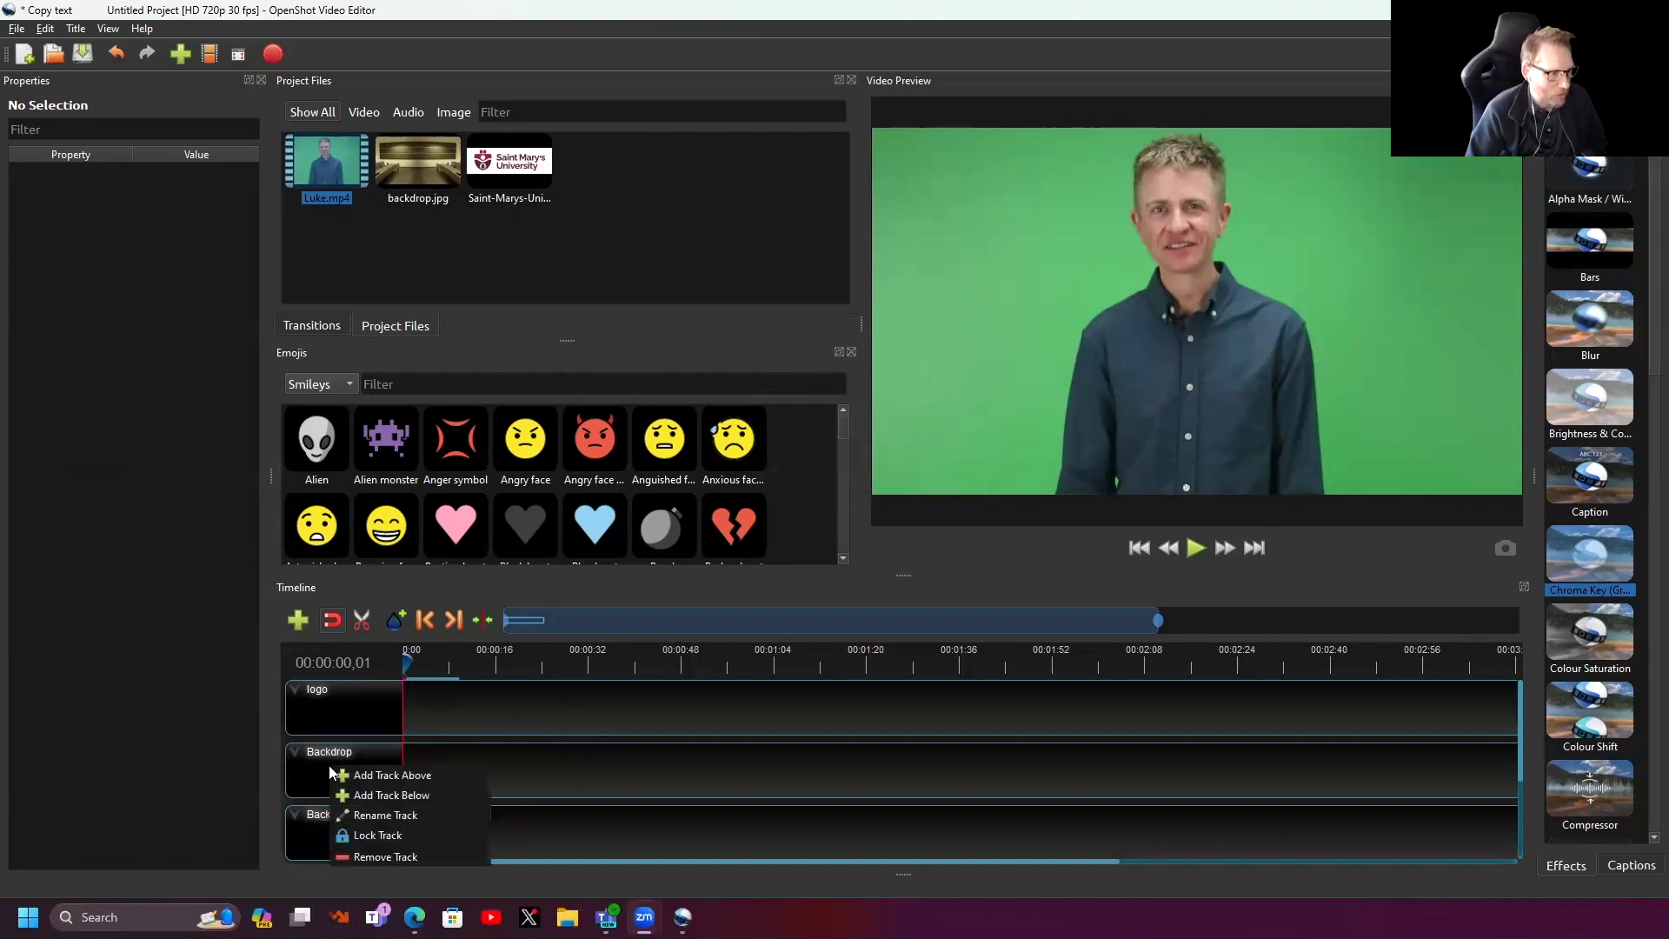
{"action": "left_click", "coordinate": [386, 814]}
{"action": "type", "text": "Luke"}
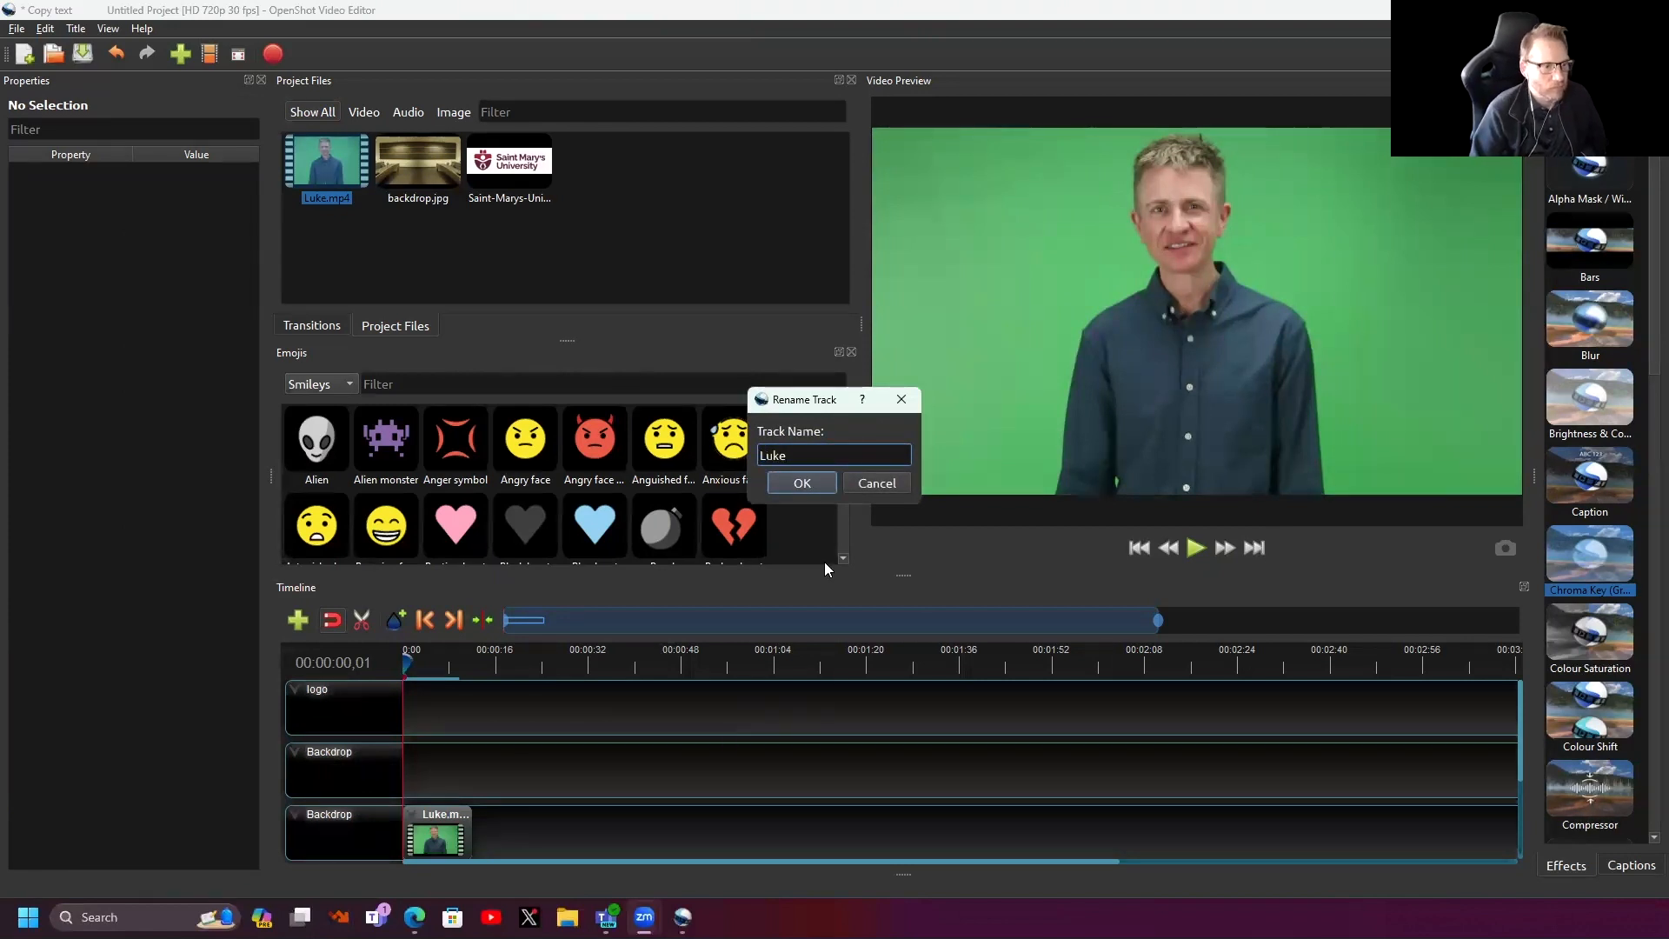
{"action": "left_click", "coordinate": [786, 480]}
- Move Luke.mp4 up to the Luke track, put backdrop.jpg on Backdrop, and apply Chroma Key to Luke
{"action": "left_click_drag", "start_coordinate": [435, 833], "coordinate": [435, 770]}
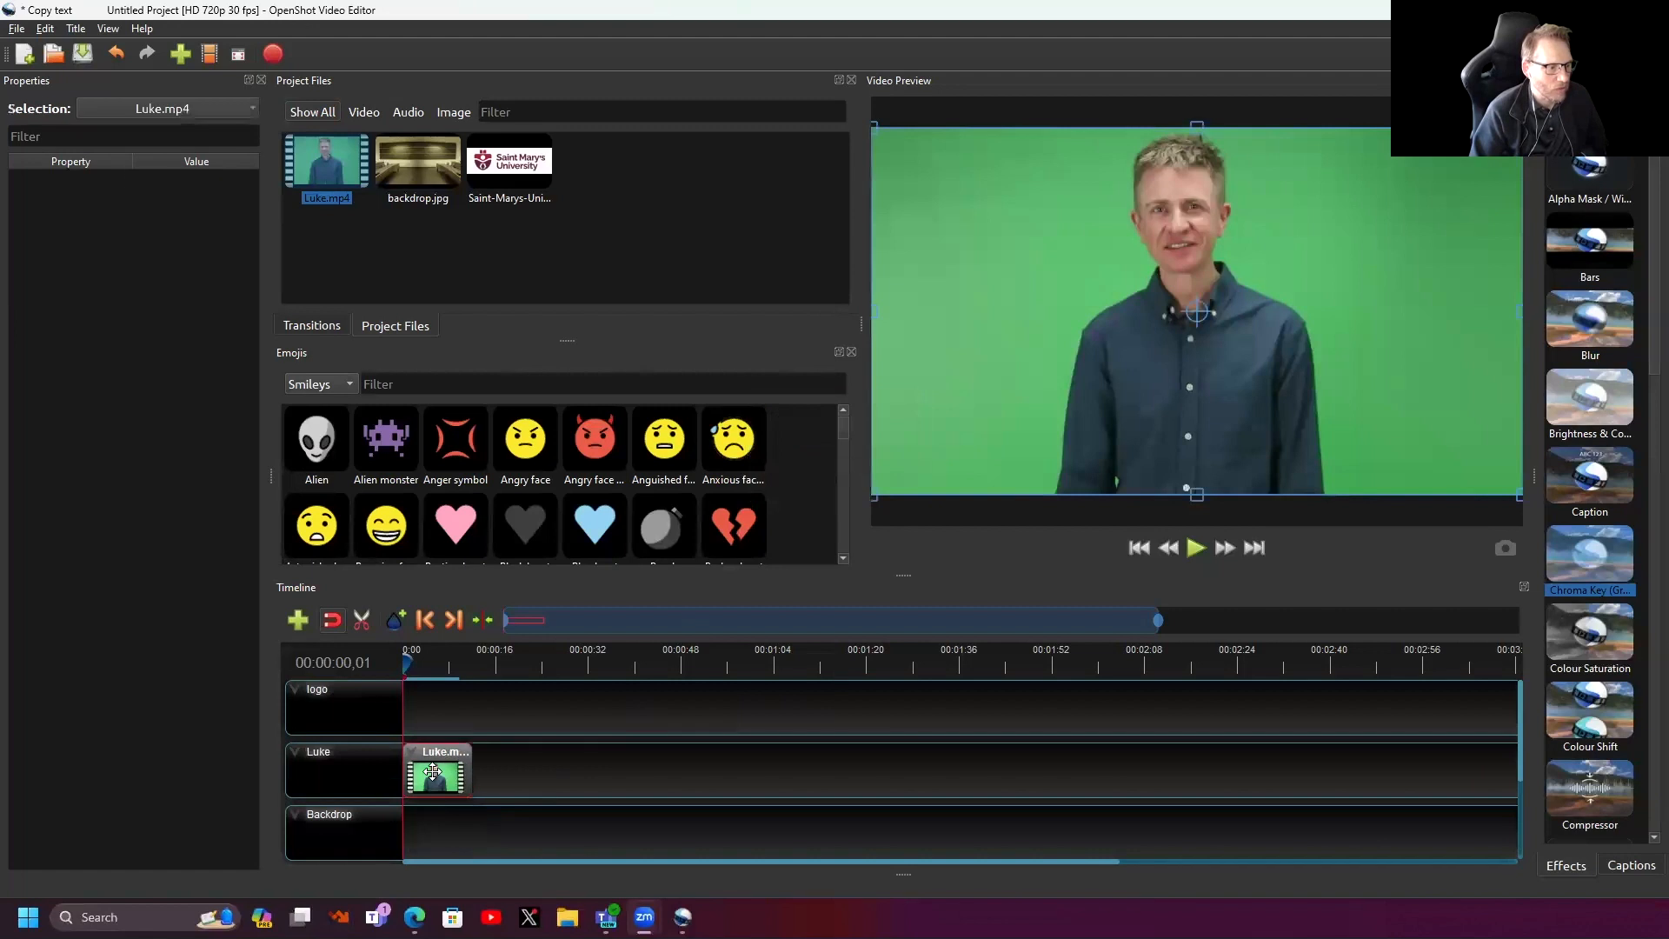
{"action": "left_click_drag", "start_coordinate": [404, 153], "coordinate": [484, 827]}
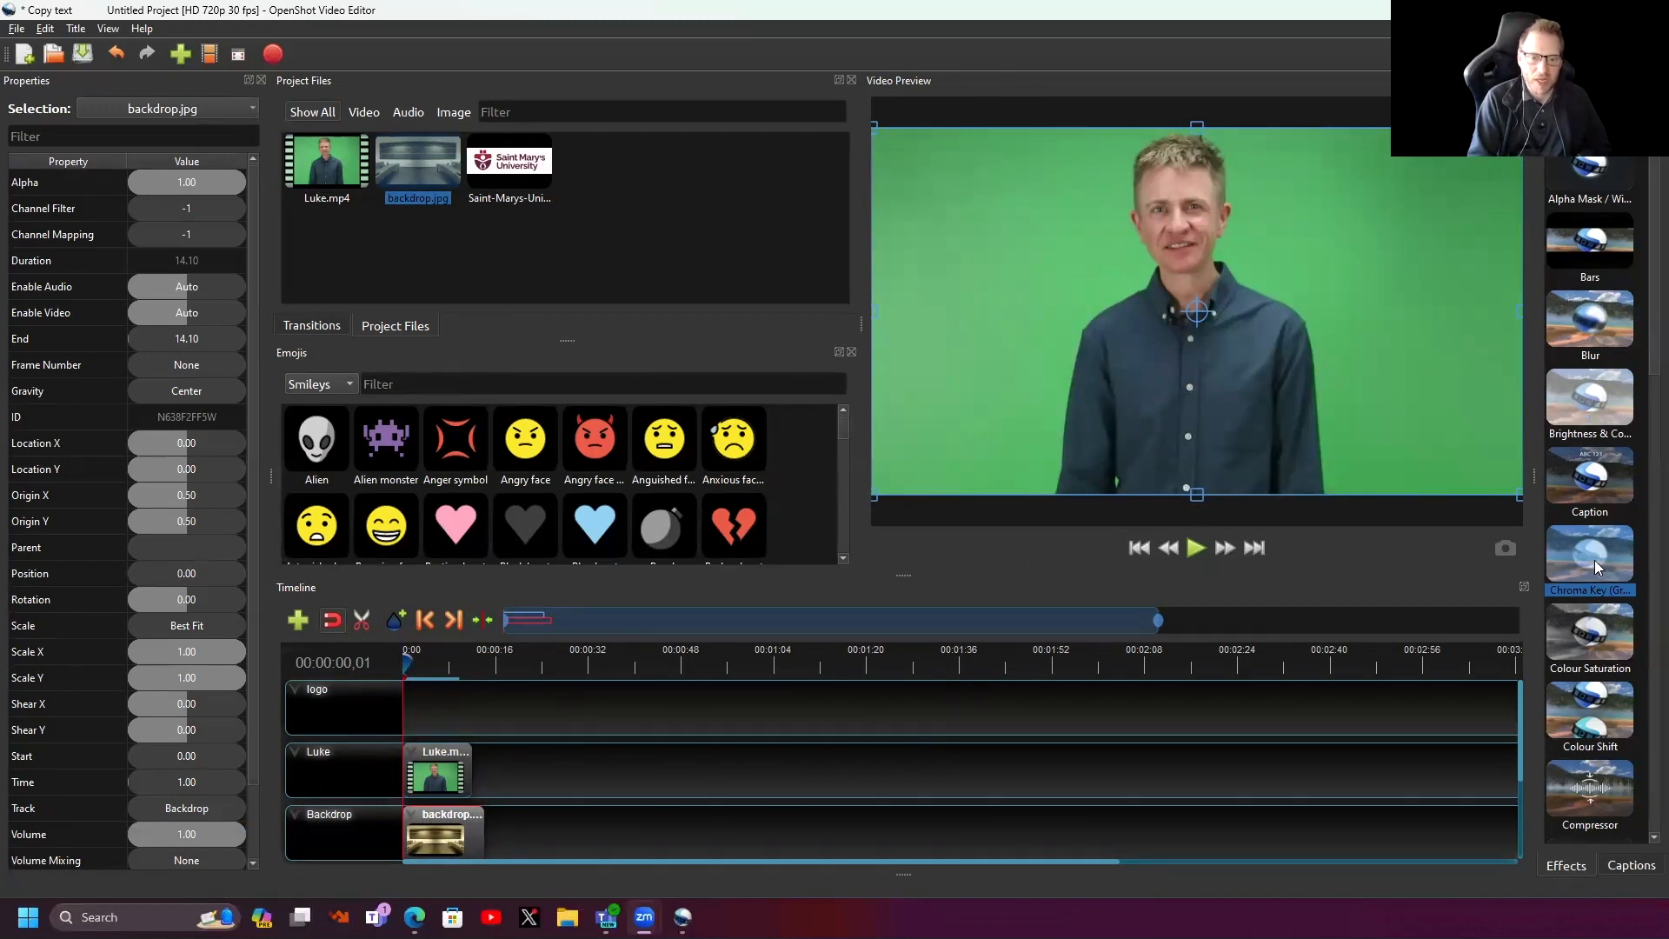
{"action": "left_click_drag", "start_coordinate": [1591, 551], "coordinate": [433, 783]}
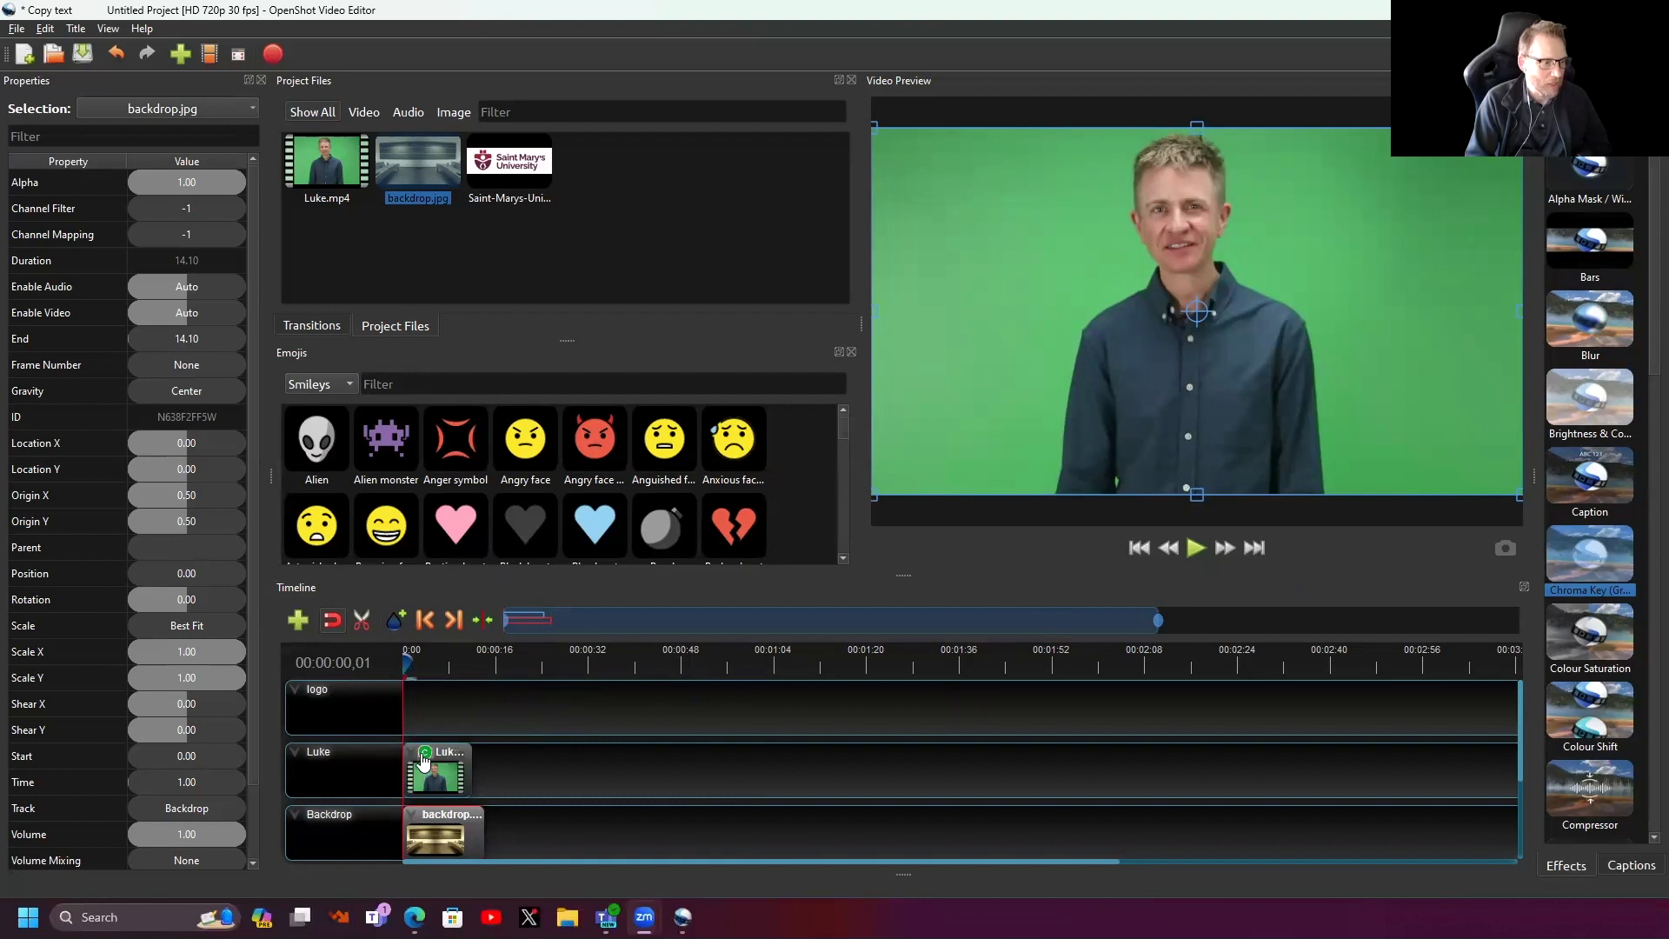
- Set the Chroma Key's key colour to the preview's green screen, #4ca95e
{"action": "left_click", "coordinate": [424, 760]}
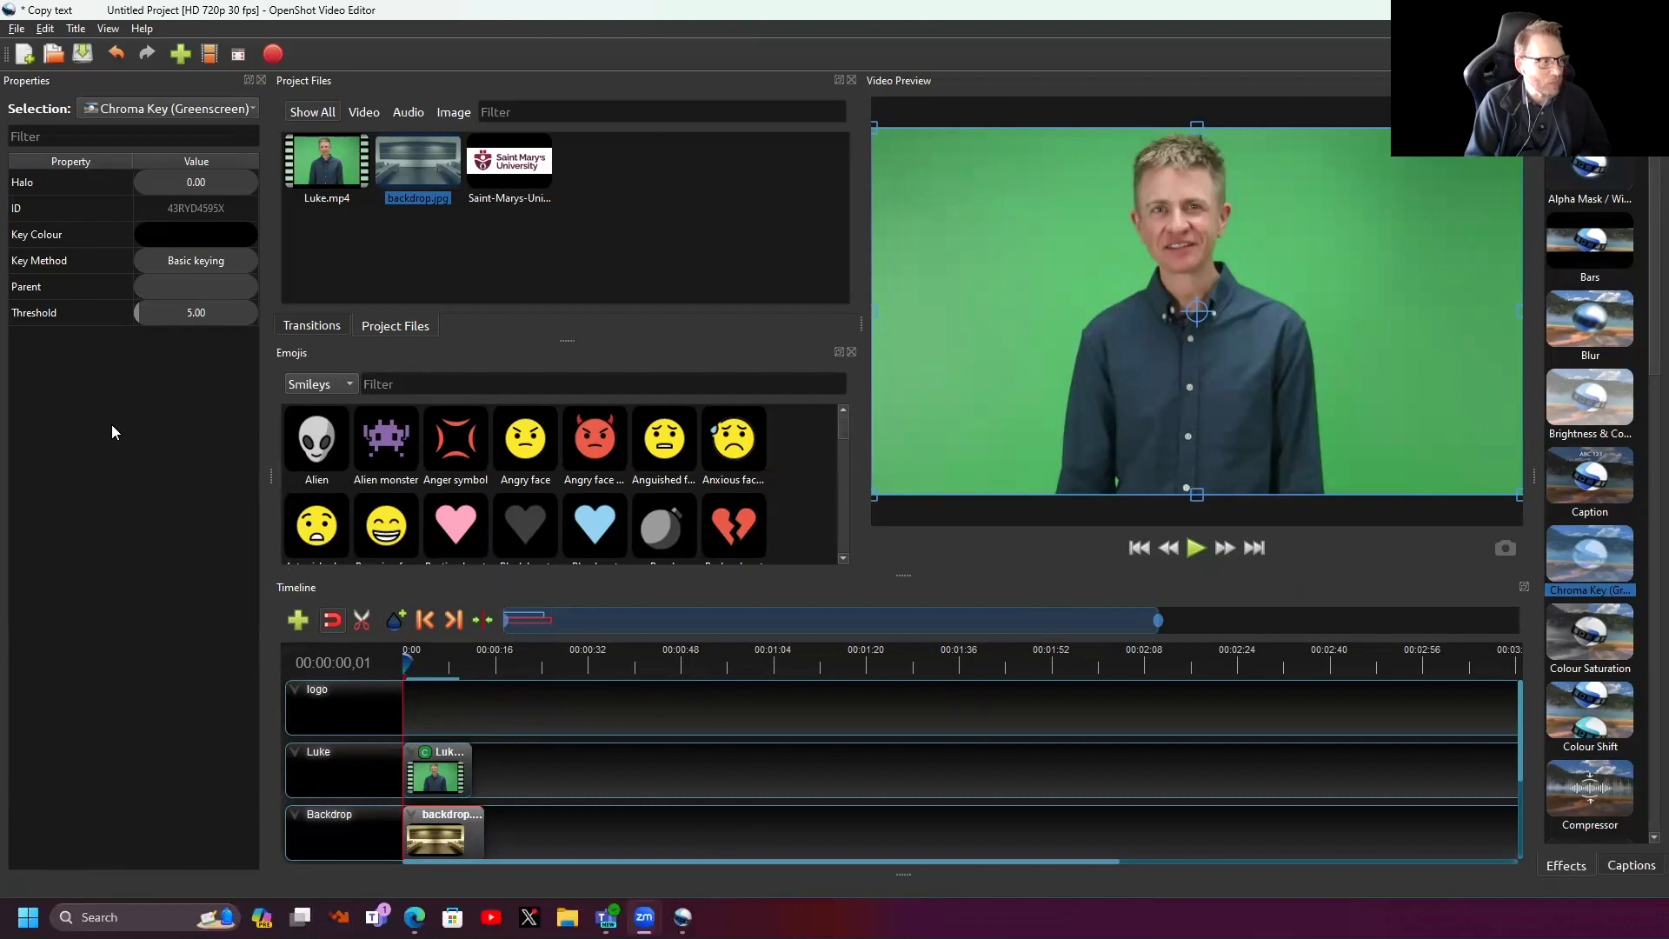
{"action": "double_click", "coordinate": [40, 233]}
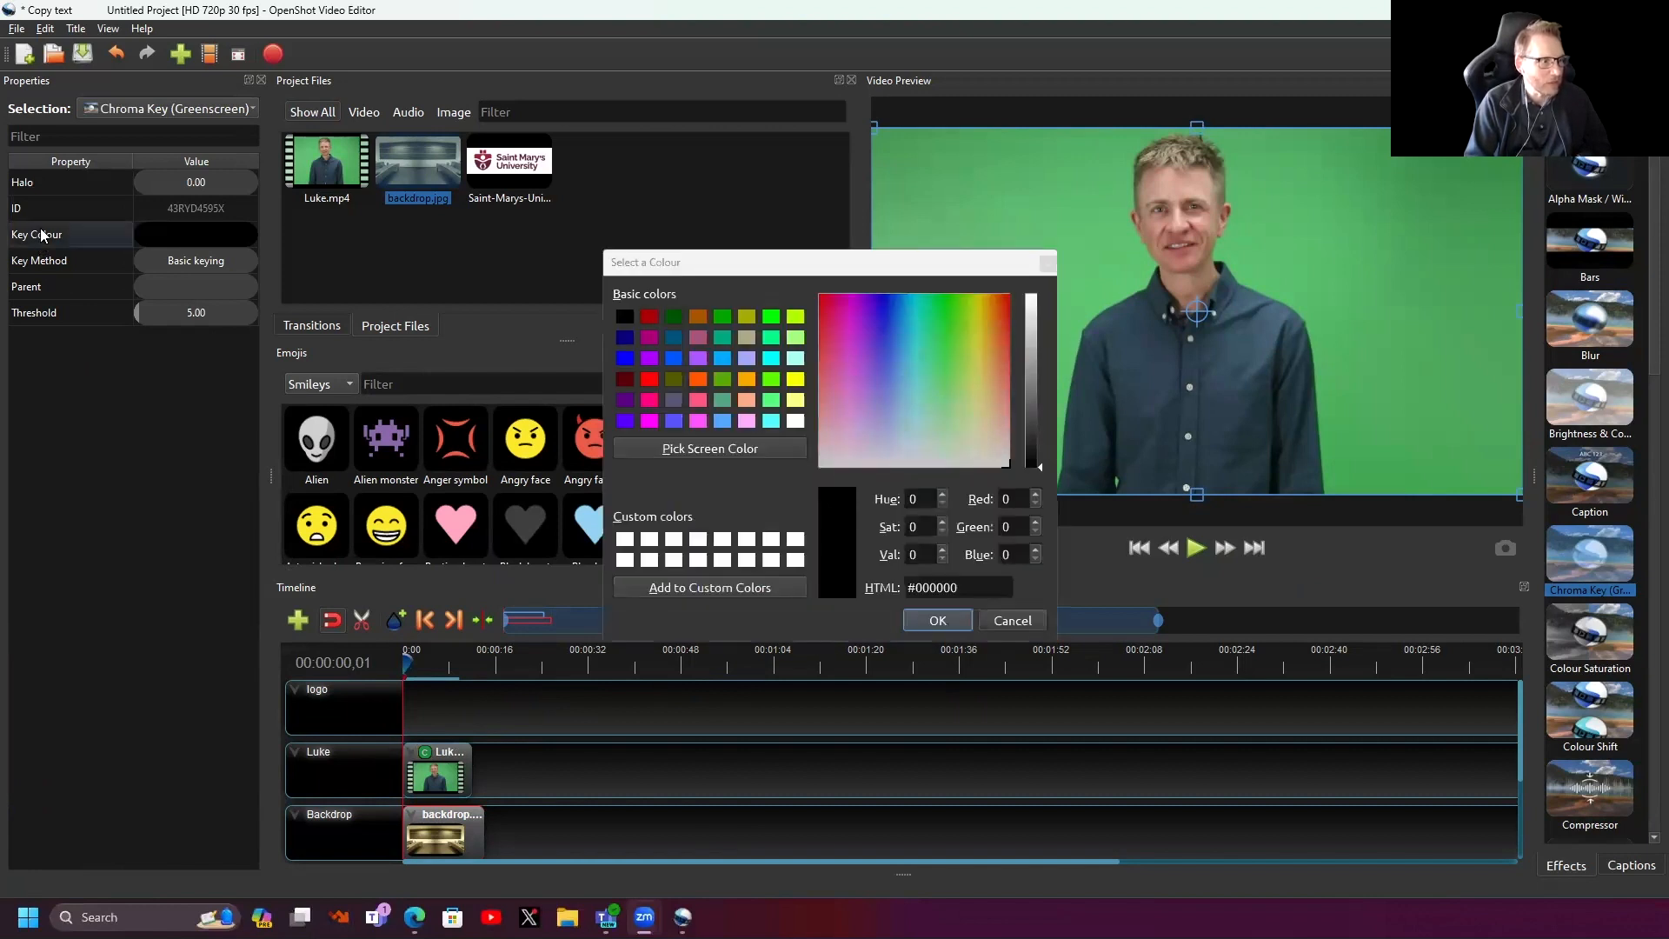
{"action": "left_click", "coordinate": [697, 448]}
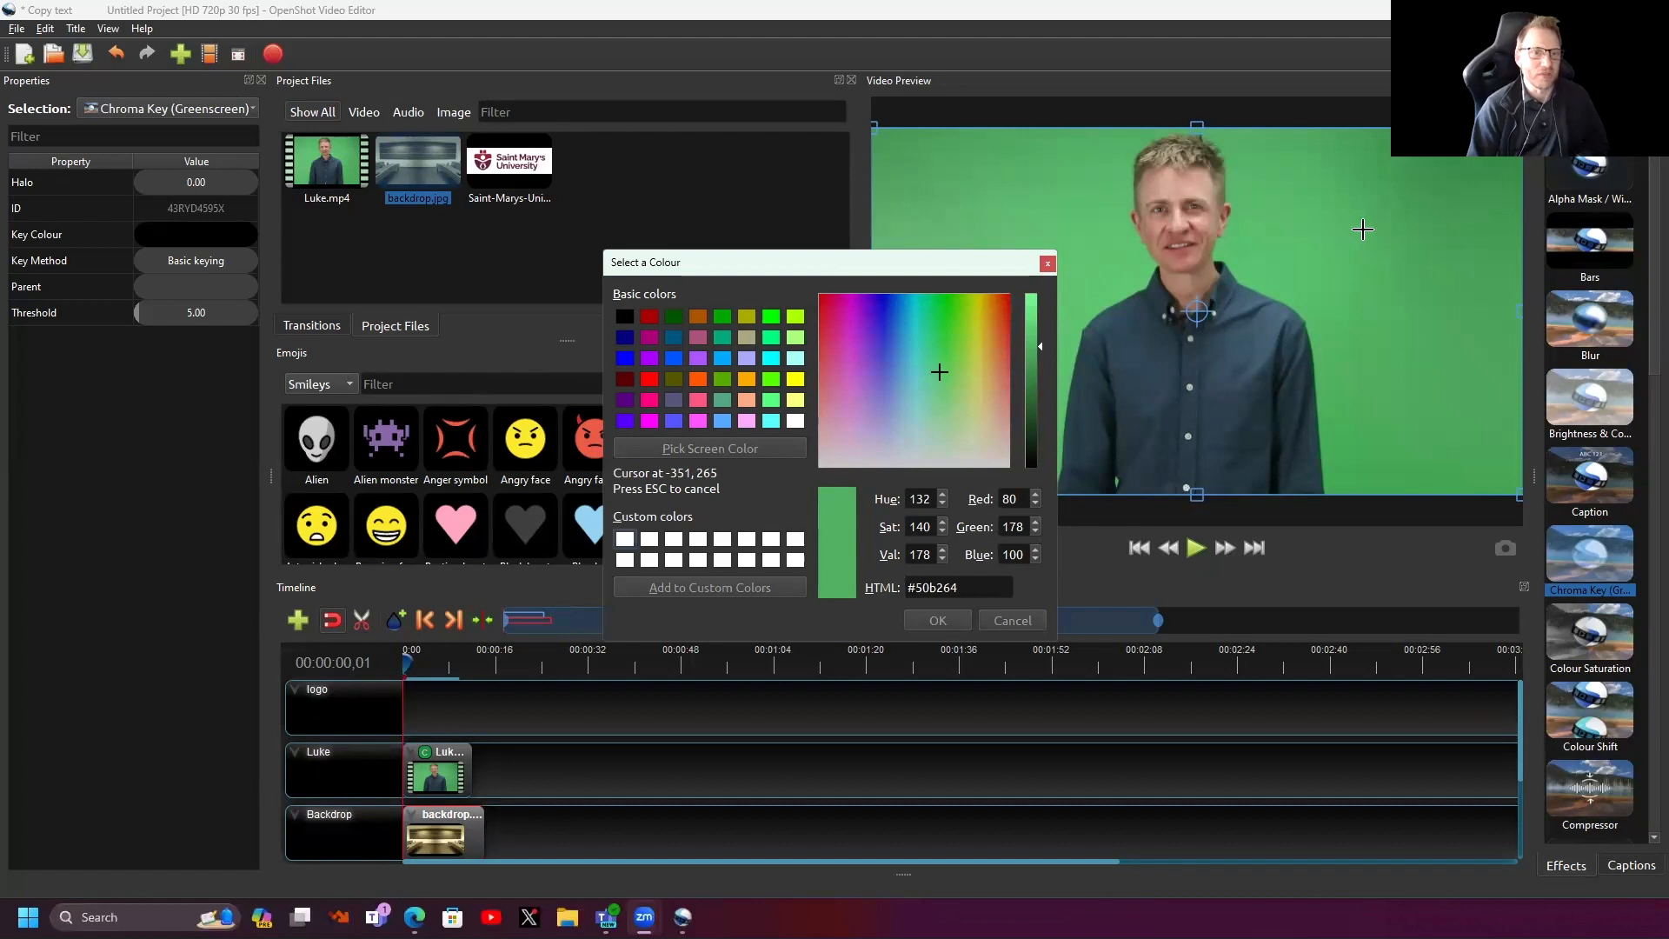
{"action": "left_click", "coordinate": [1398, 257]}
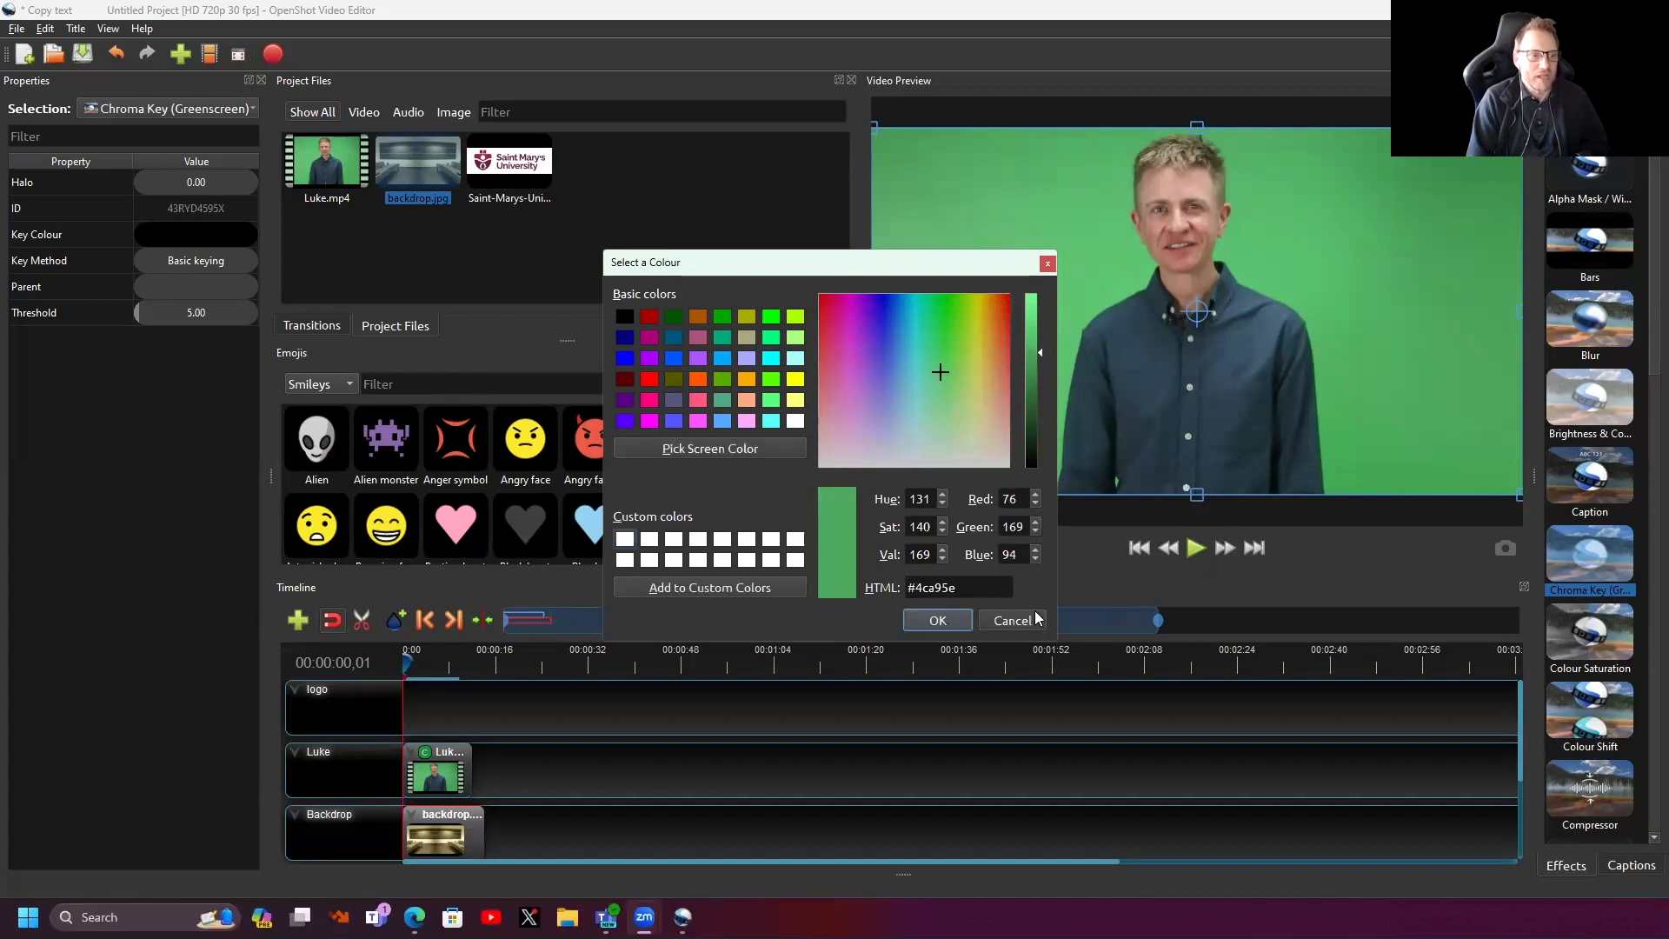
{"action": "left_click", "coordinate": [936, 621]}
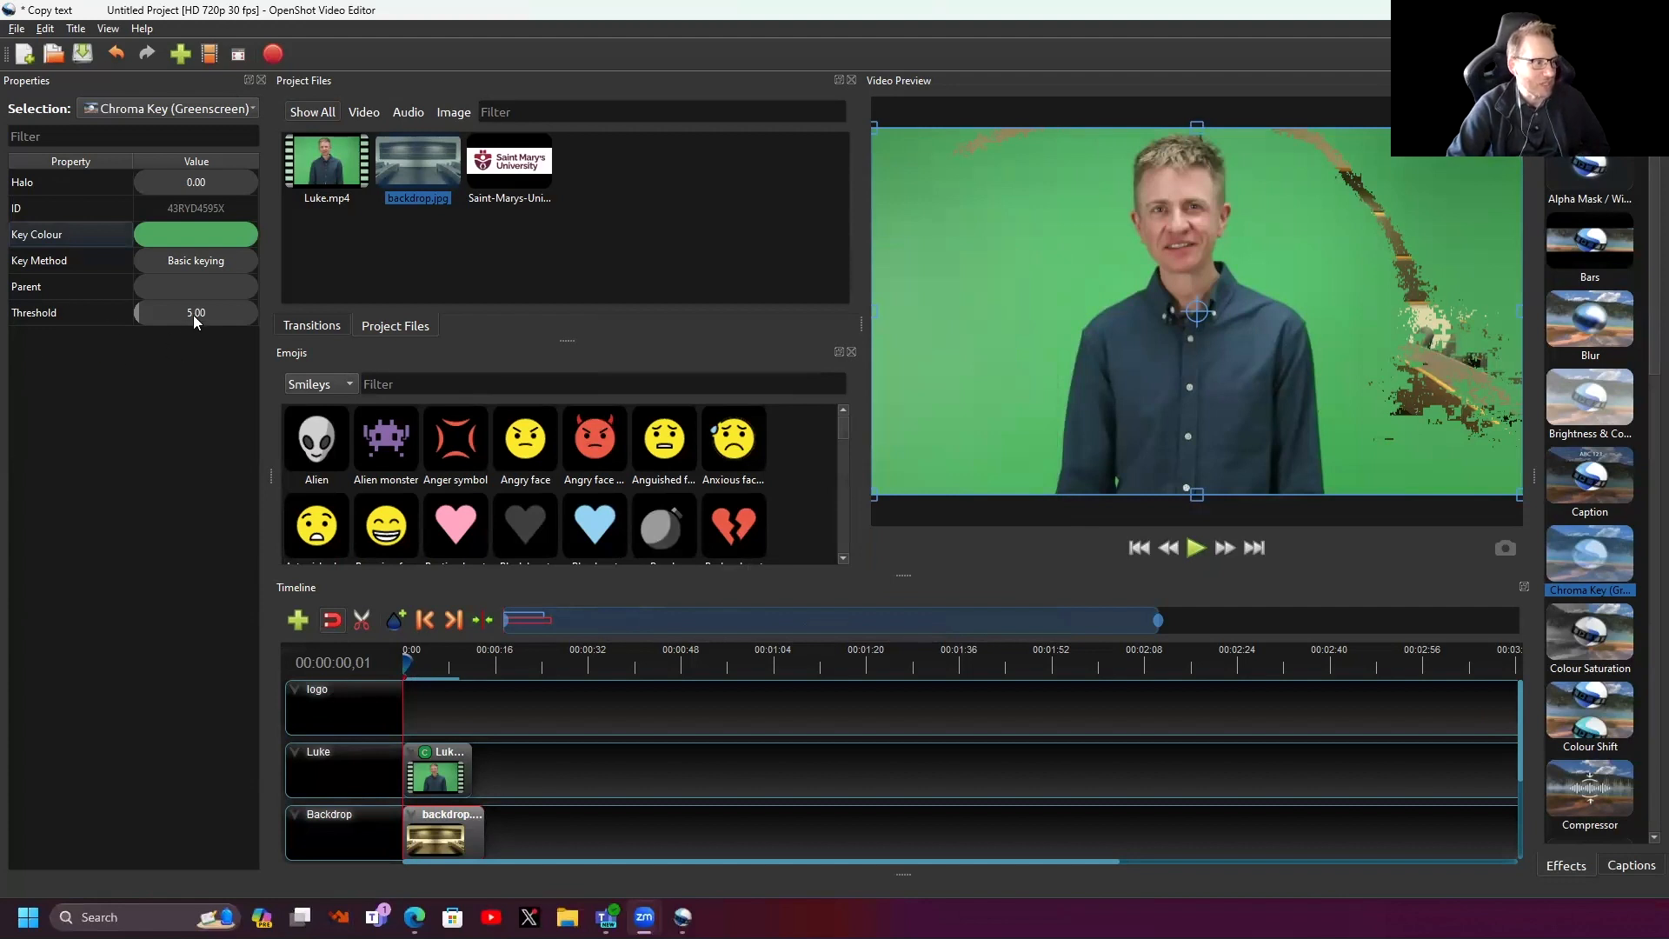
- Raise the Chroma Key threshold to 88.54 and stretch backdrop.jpg out to about 2:23
{"action": "left_click_drag", "start_coordinate": [179, 314], "coordinate": [216, 310]}
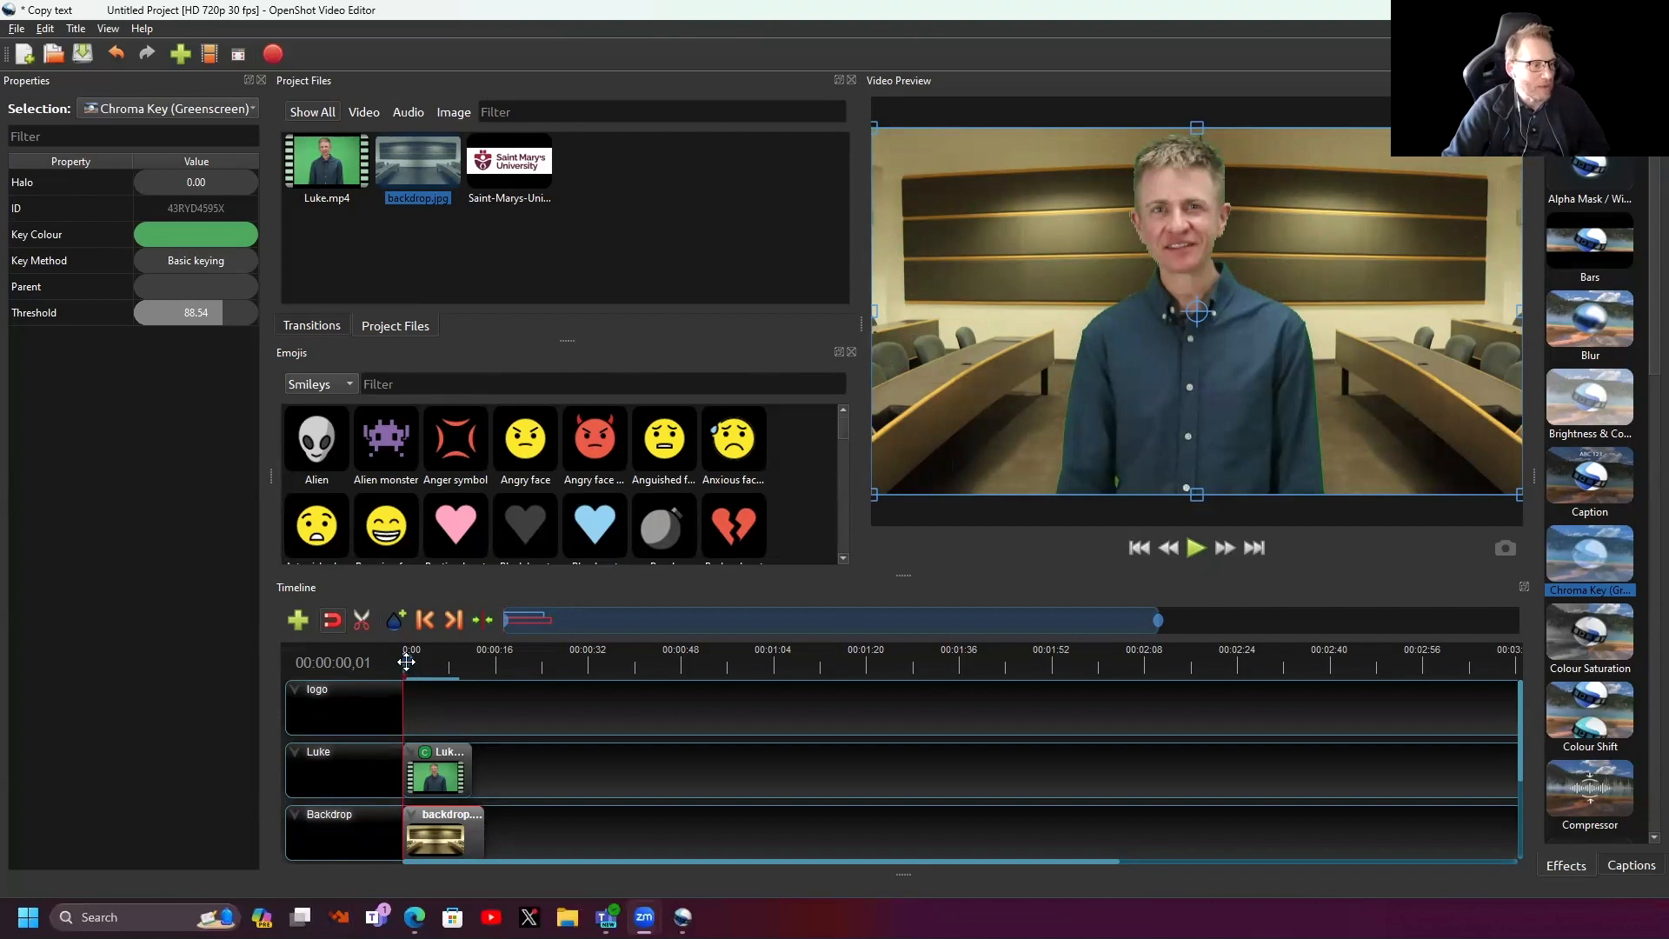
{"action": "left_click_drag", "start_coordinate": [406, 663], "coordinate": [448, 669]}
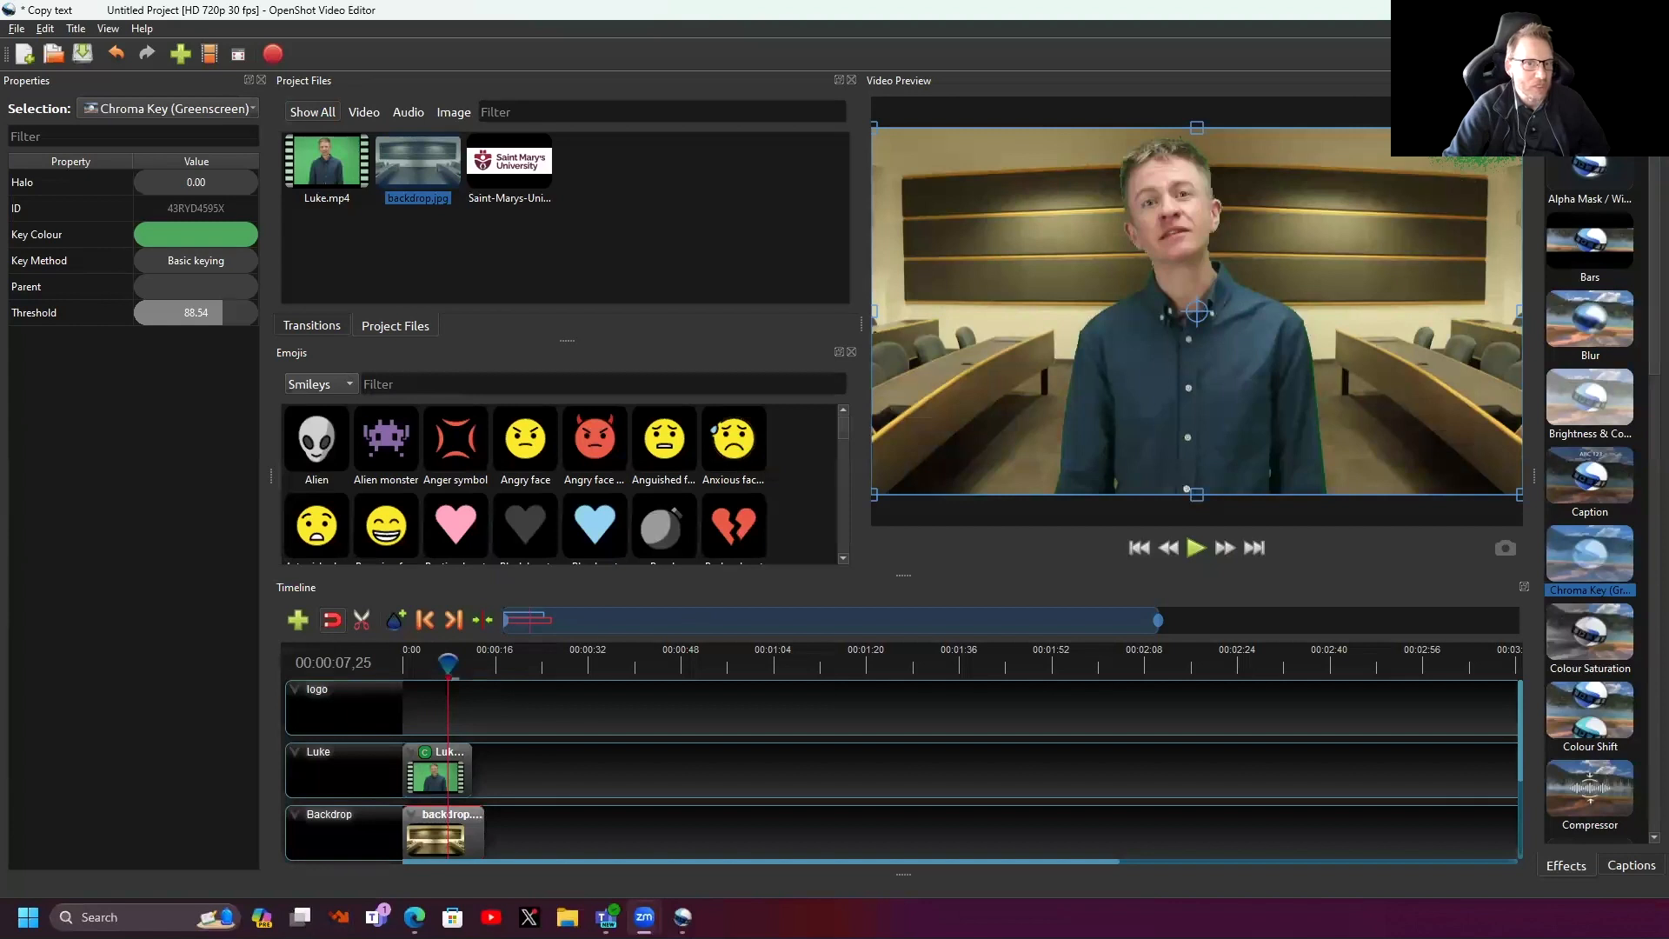
{"action": "left_click_drag", "start_coordinate": [484, 831], "coordinate": [472, 850]}
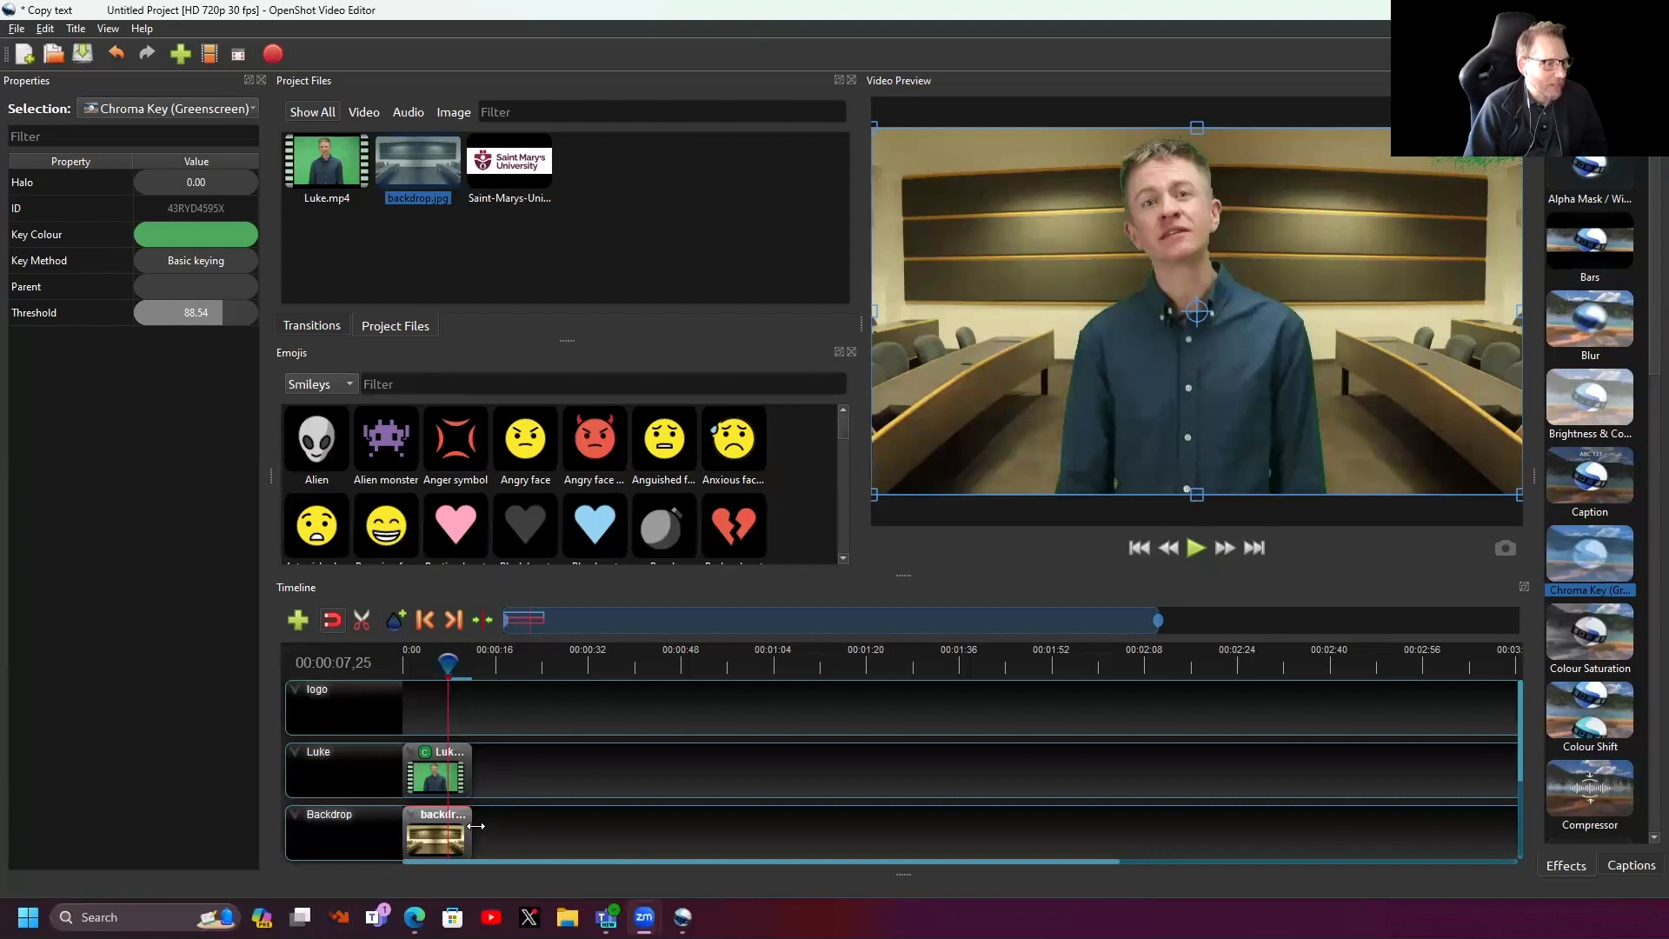
{"action": "left_click_drag", "start_coordinate": [476, 826], "coordinate": [1235, 840]}
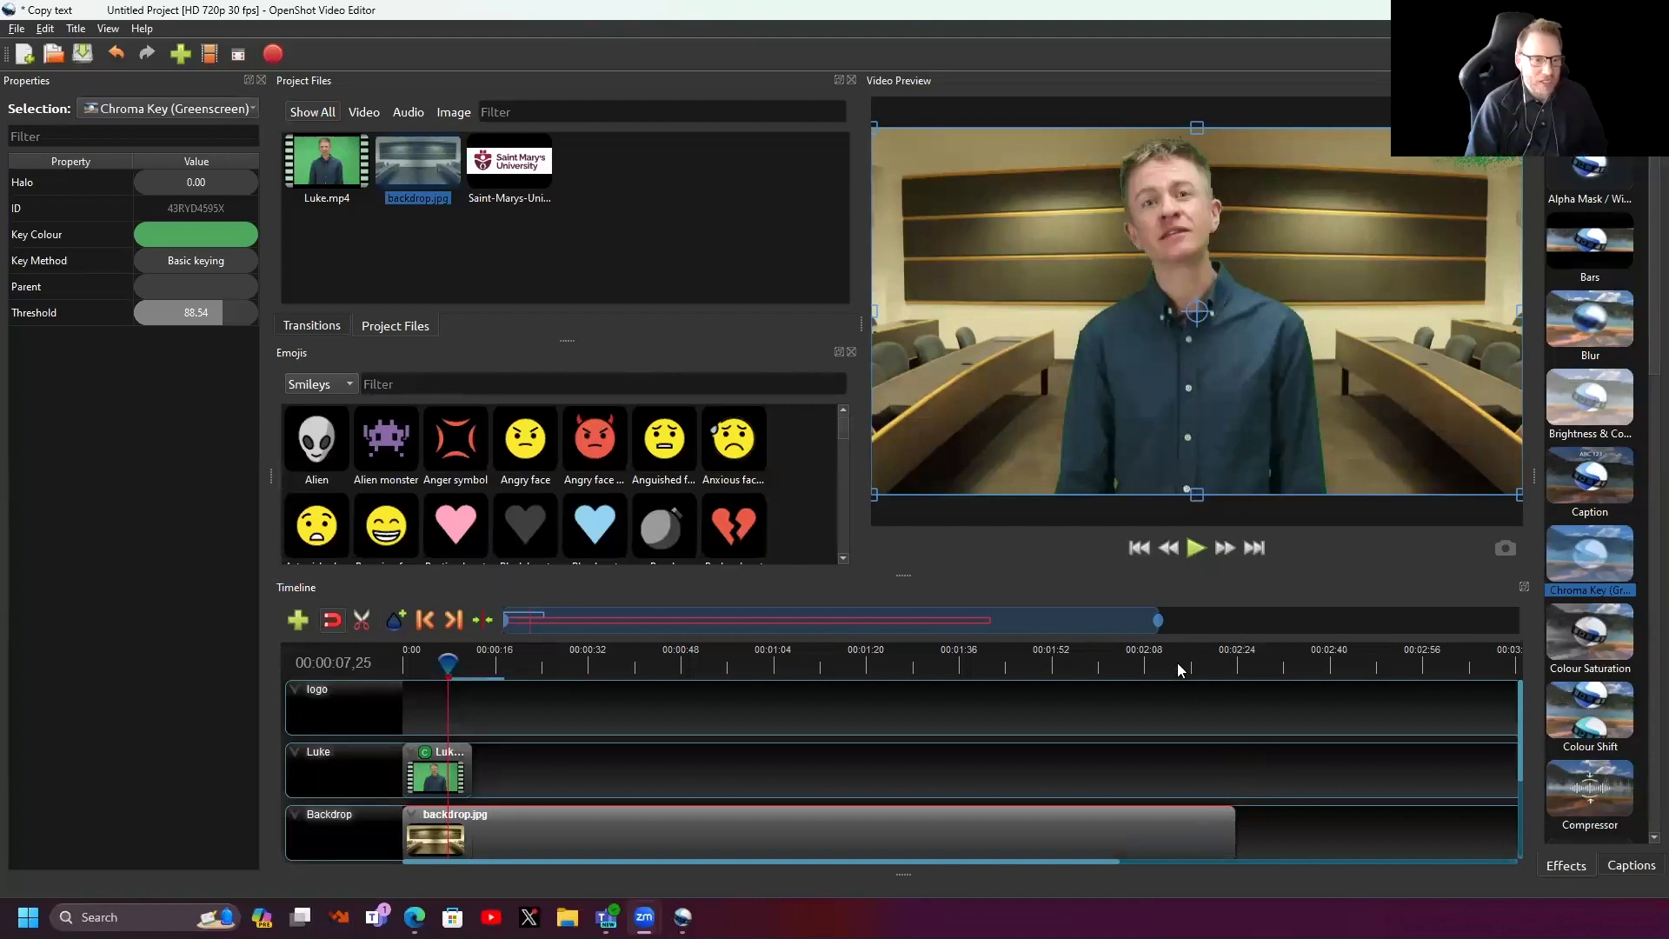
- Trim backdrop.jpg back to 13.50 seconds and preview the frame at 00:00:09,15
{"action": "left_click", "coordinate": [1221, 660]}
{"action": "left_click", "coordinate": [1160, 660]}
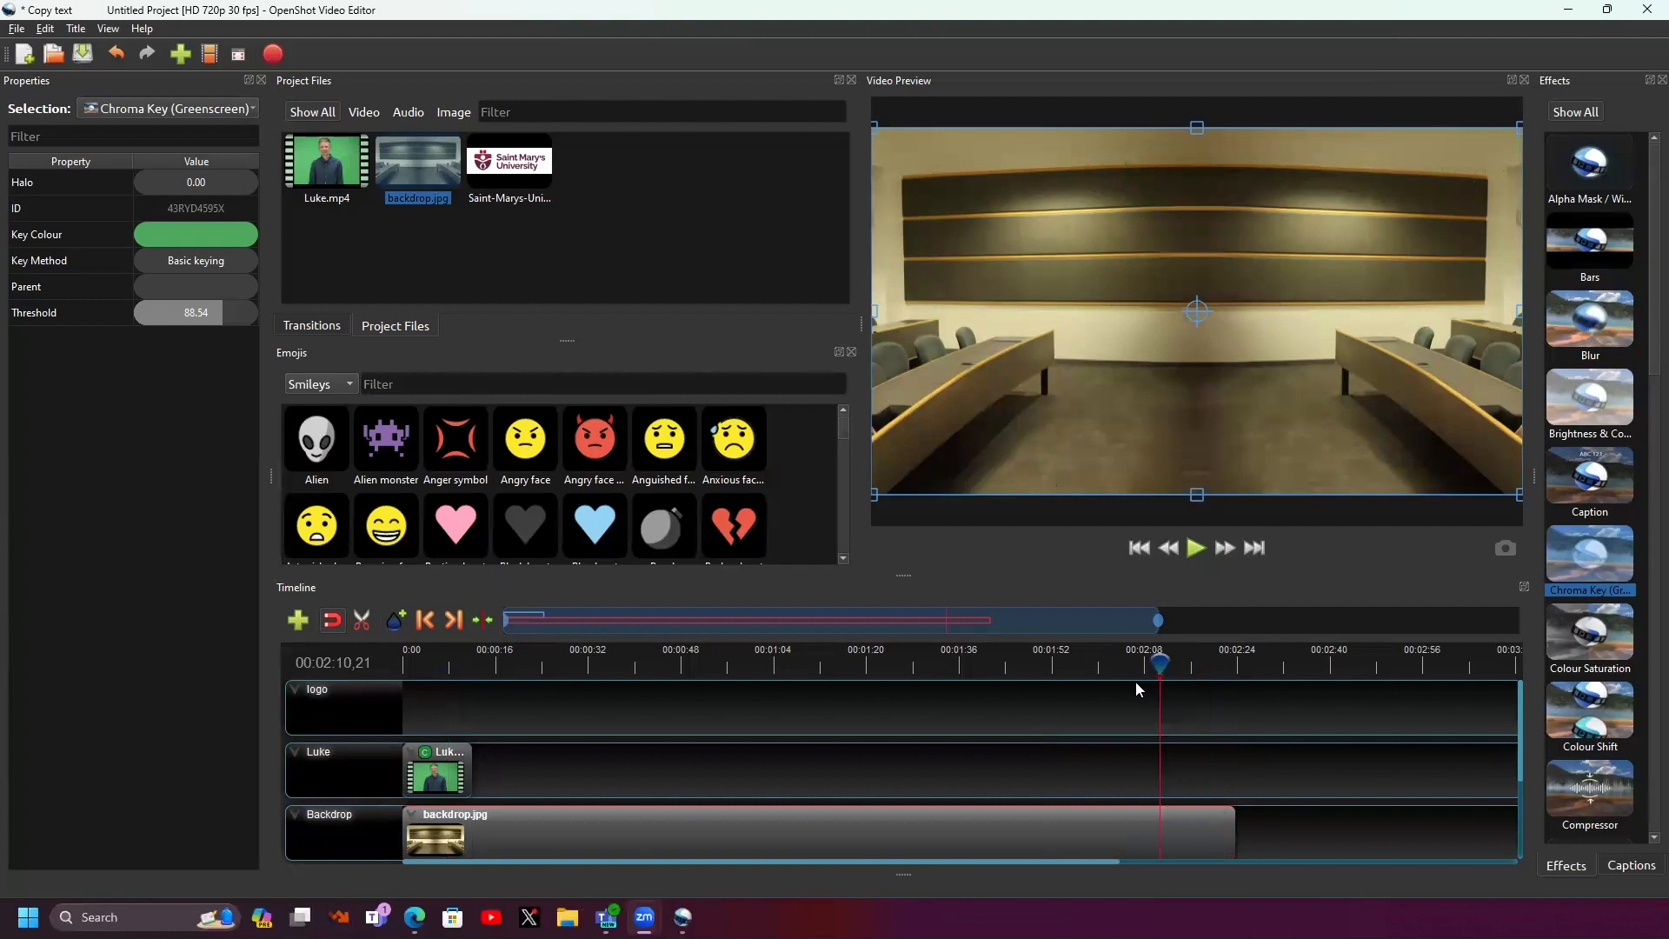
{"action": "left_click_drag", "start_coordinate": [1233, 832], "coordinate": [472, 862]}
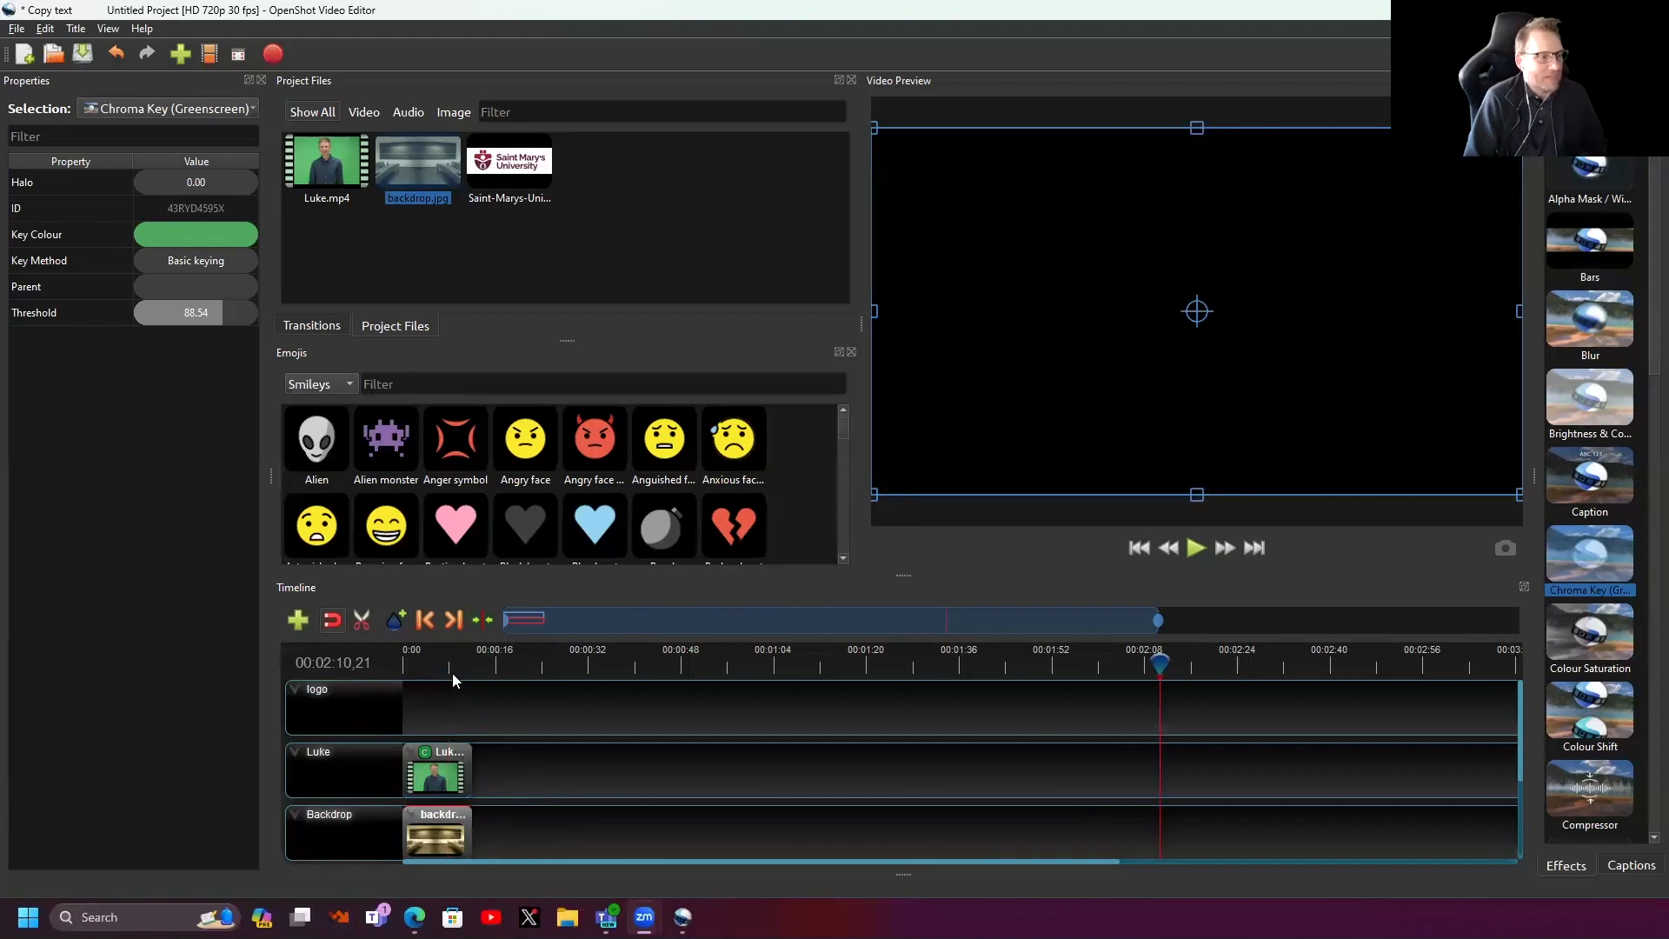
{"action": "left_click", "coordinate": [452, 767]}
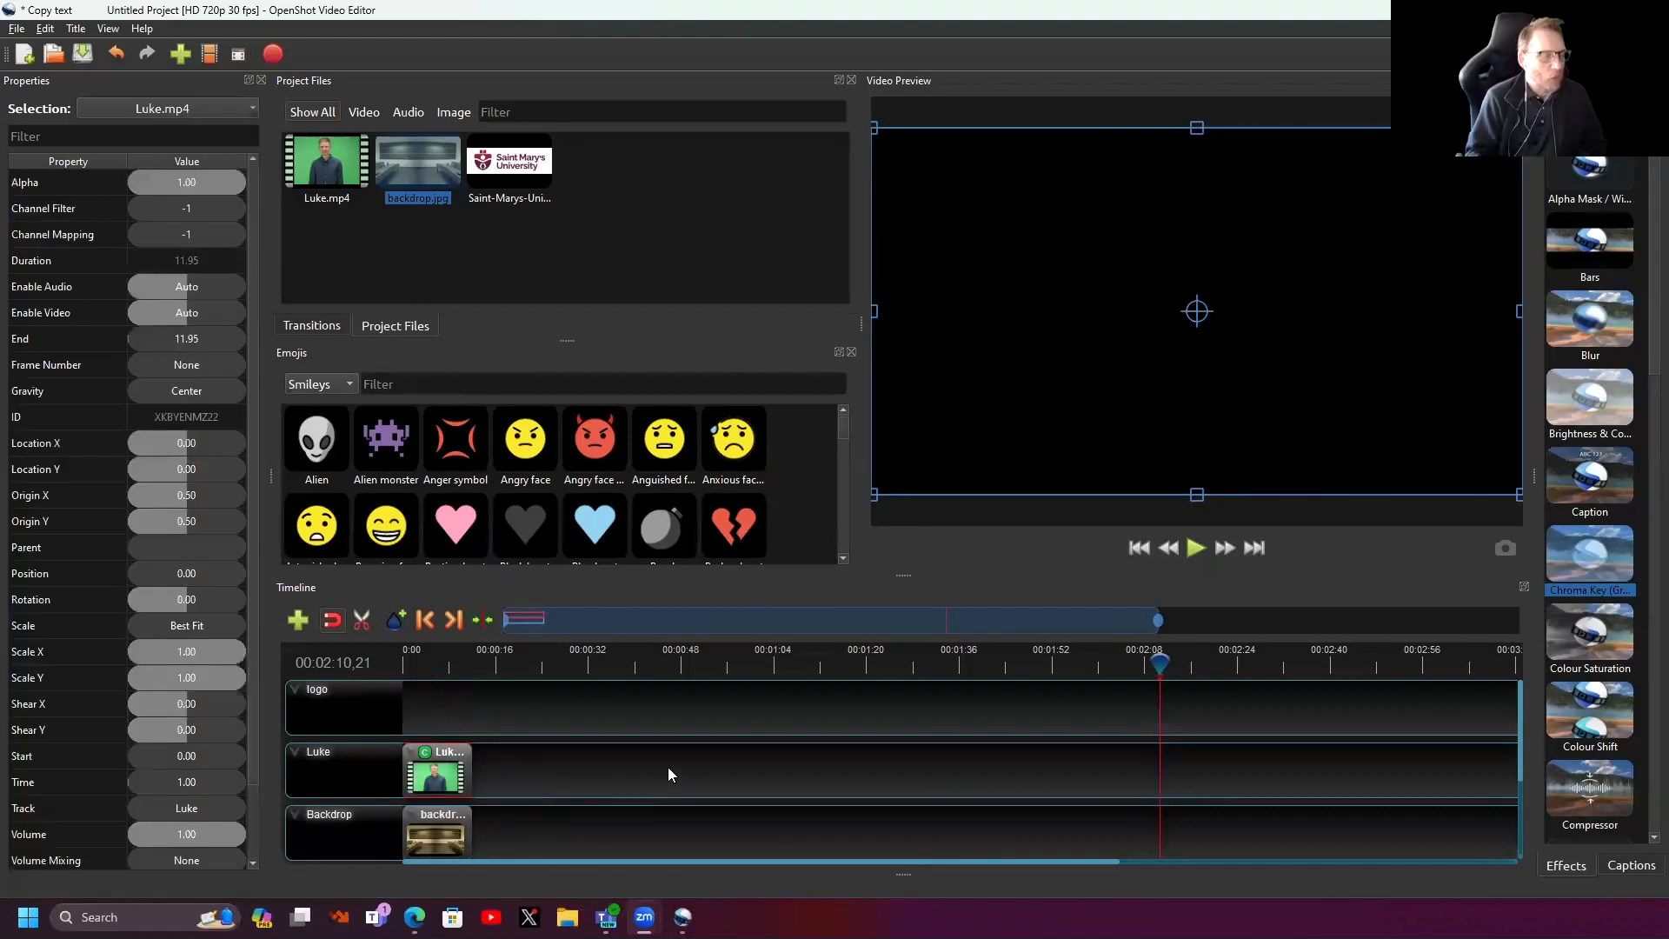
{"action": "mouse_move", "coordinate": [471, 833]}
{"action": "left_mouse_down"}
{"action": "mouse_move", "coordinate": [1160, 835]}
{"action": "mouse_move", "coordinate": [832, 869]}
{"action": "mouse_move", "coordinate": [478, 862]}
{"action": "left_mouse_up"}
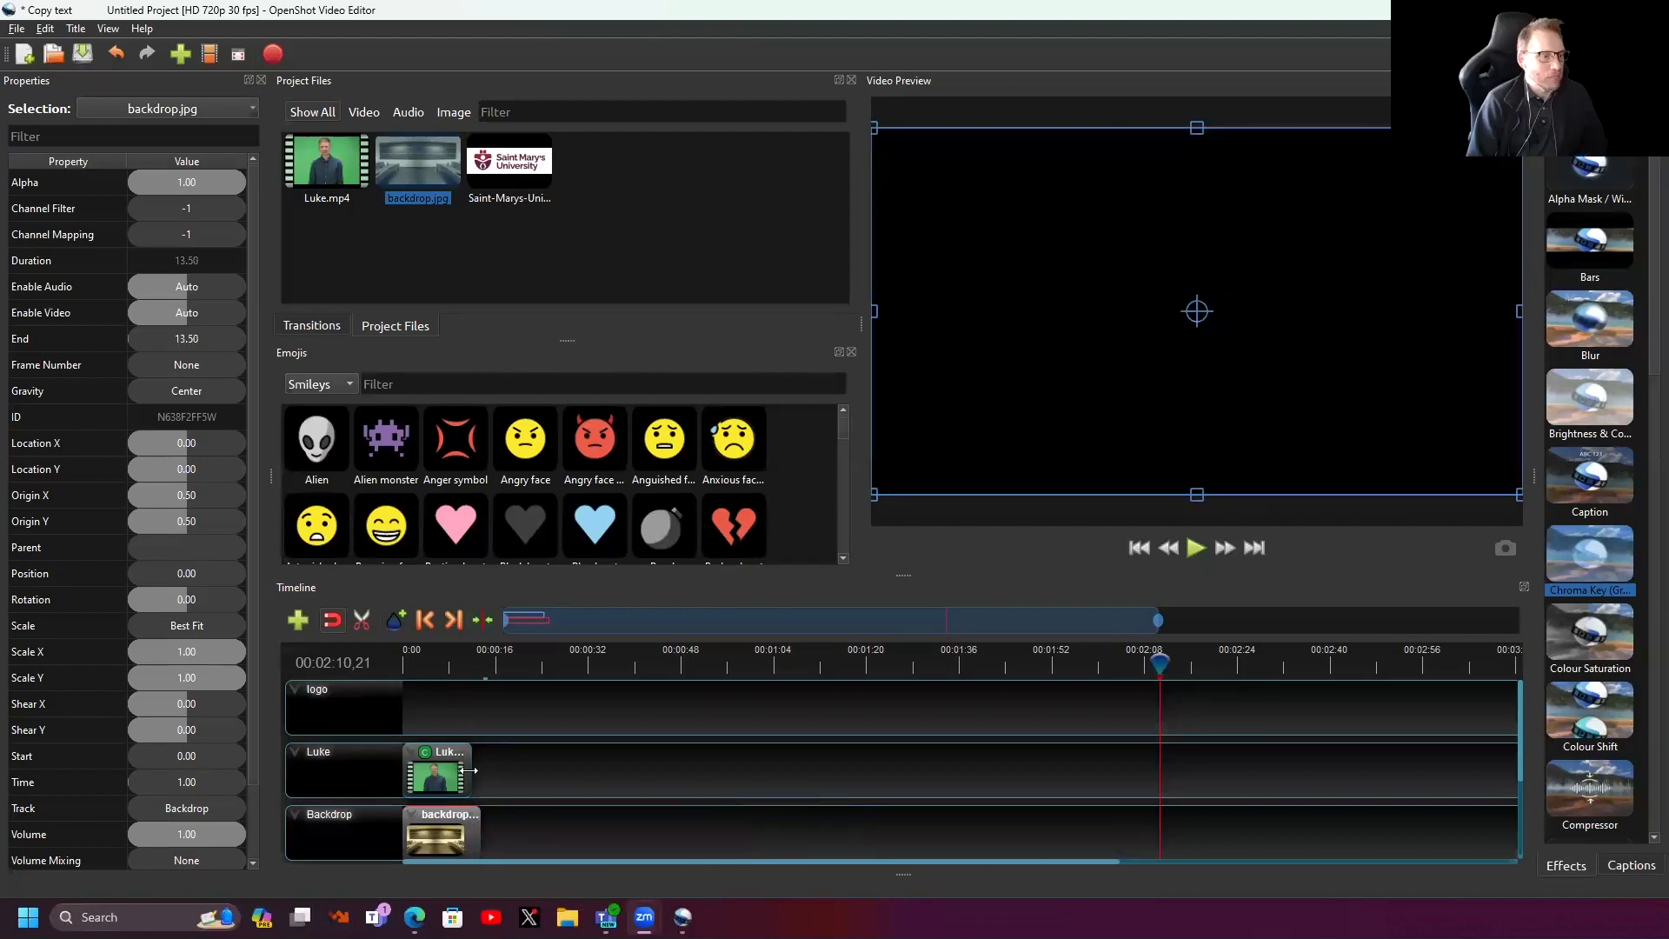
{"action": "left_click", "coordinate": [457, 659]}
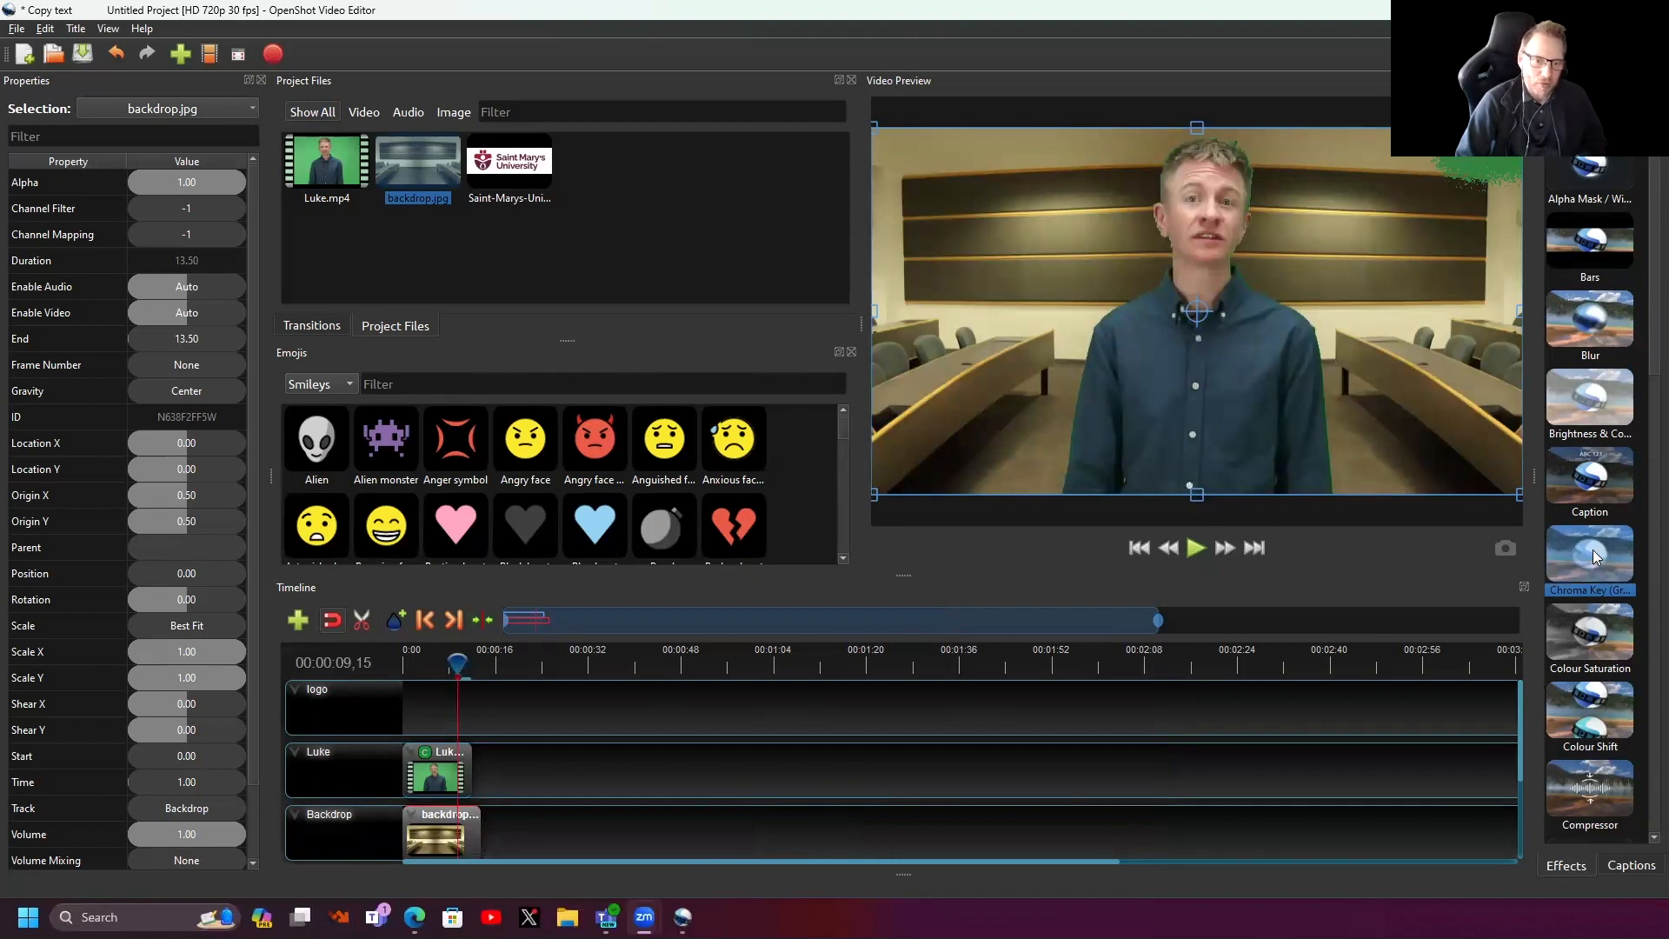
- Add a second Chroma Key to Luke keyed to #30803e, with threshold about 80.73
{"action": "left_click_drag", "start_coordinate": [1593, 549], "coordinate": [435, 777]}
{"action": "left_click", "coordinate": [436, 754]}
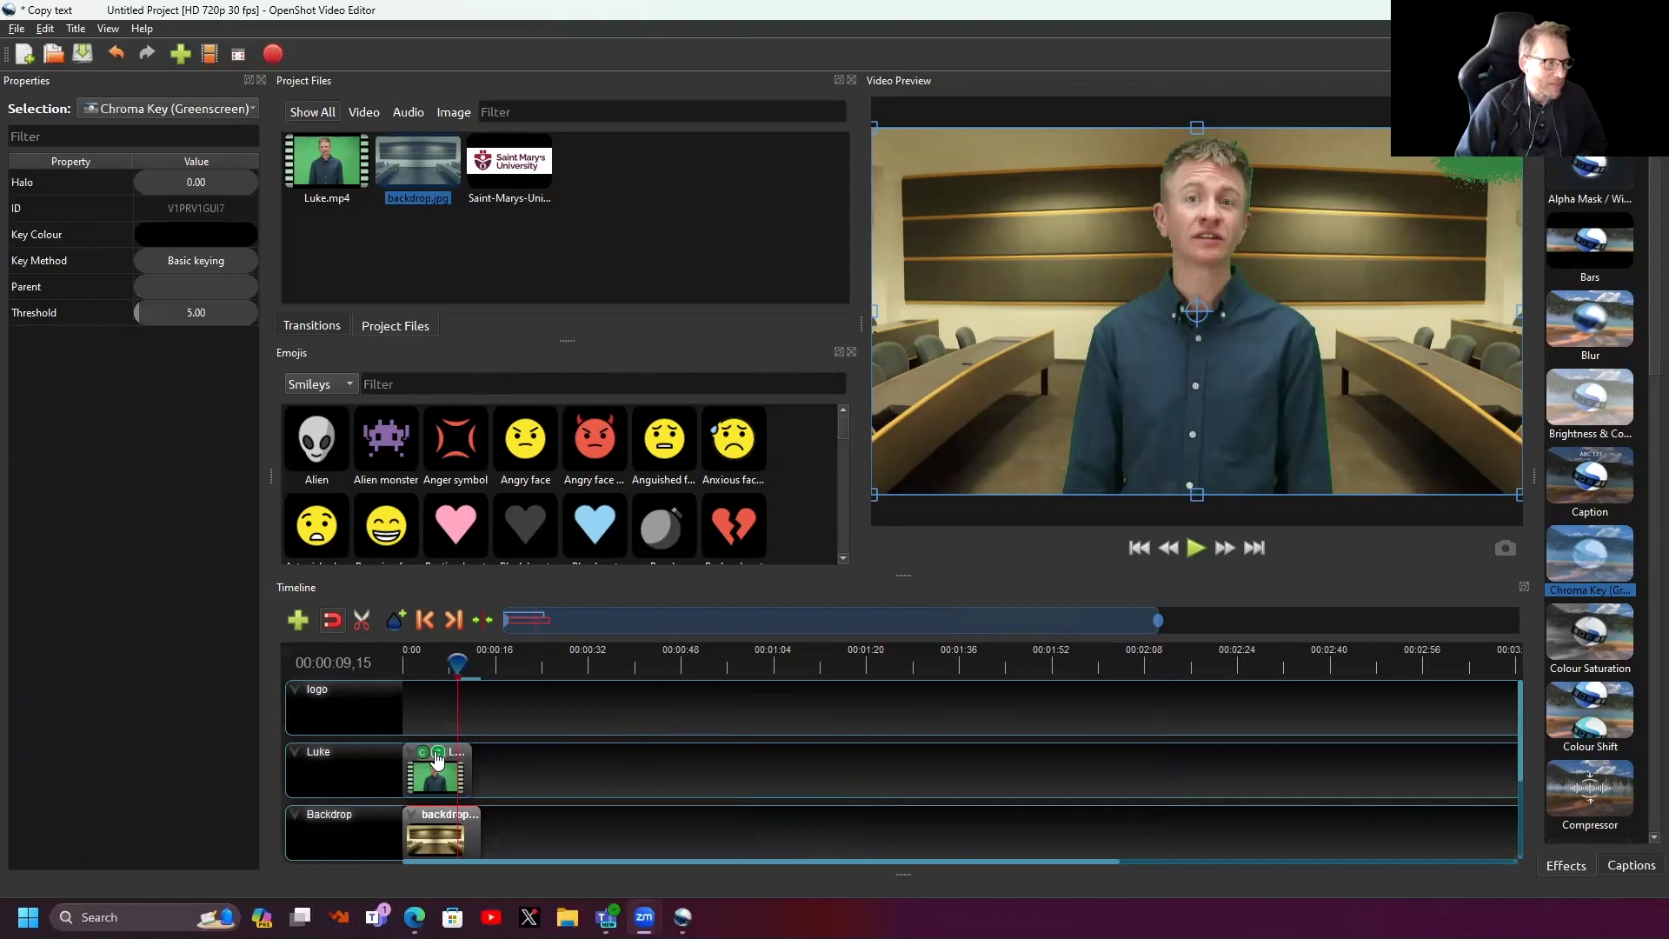
{"action": "double_click", "coordinate": [33, 233]}
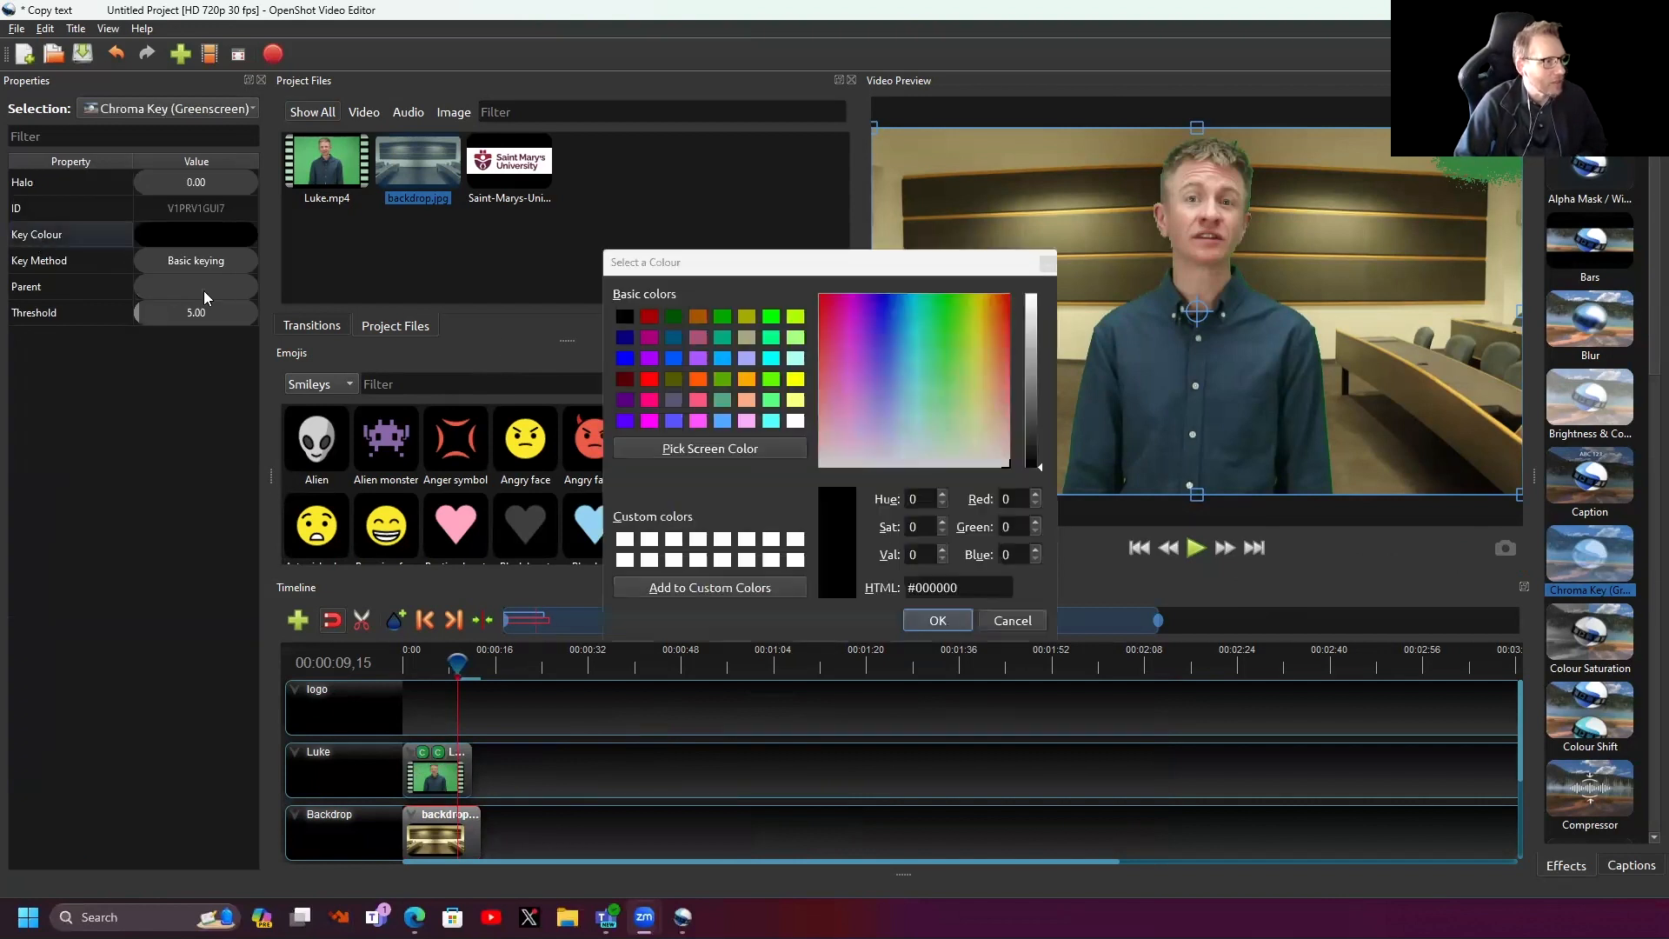
{"action": "left_click", "coordinate": [700, 449]}
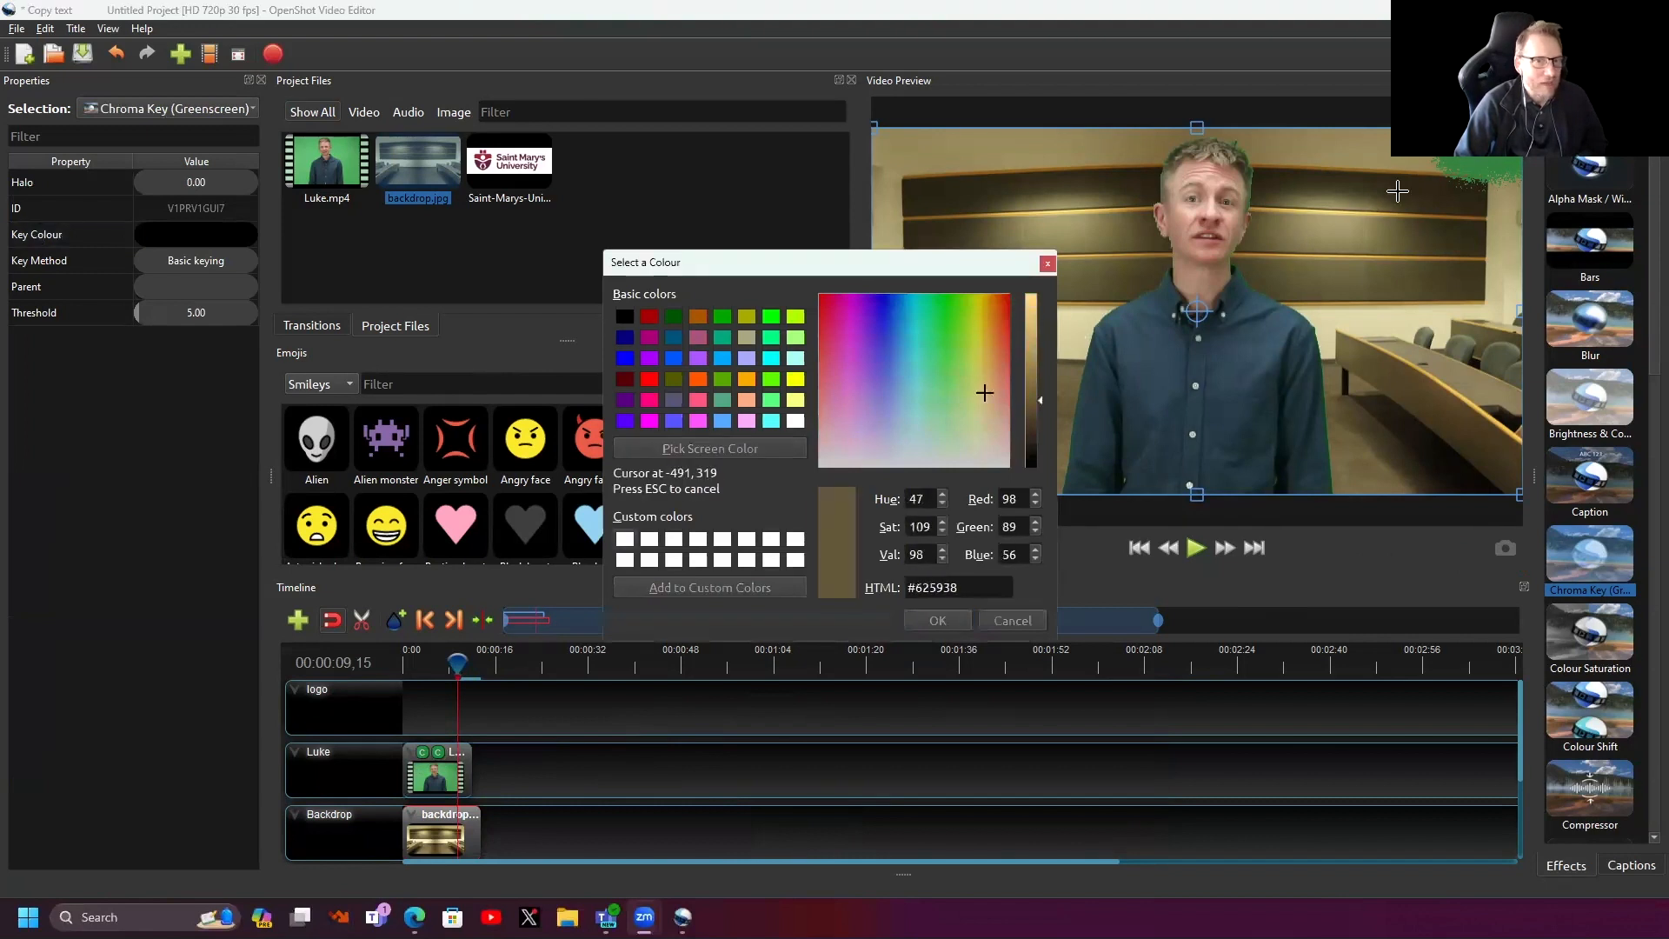
{"action": "left_click", "coordinate": [1491, 162]}
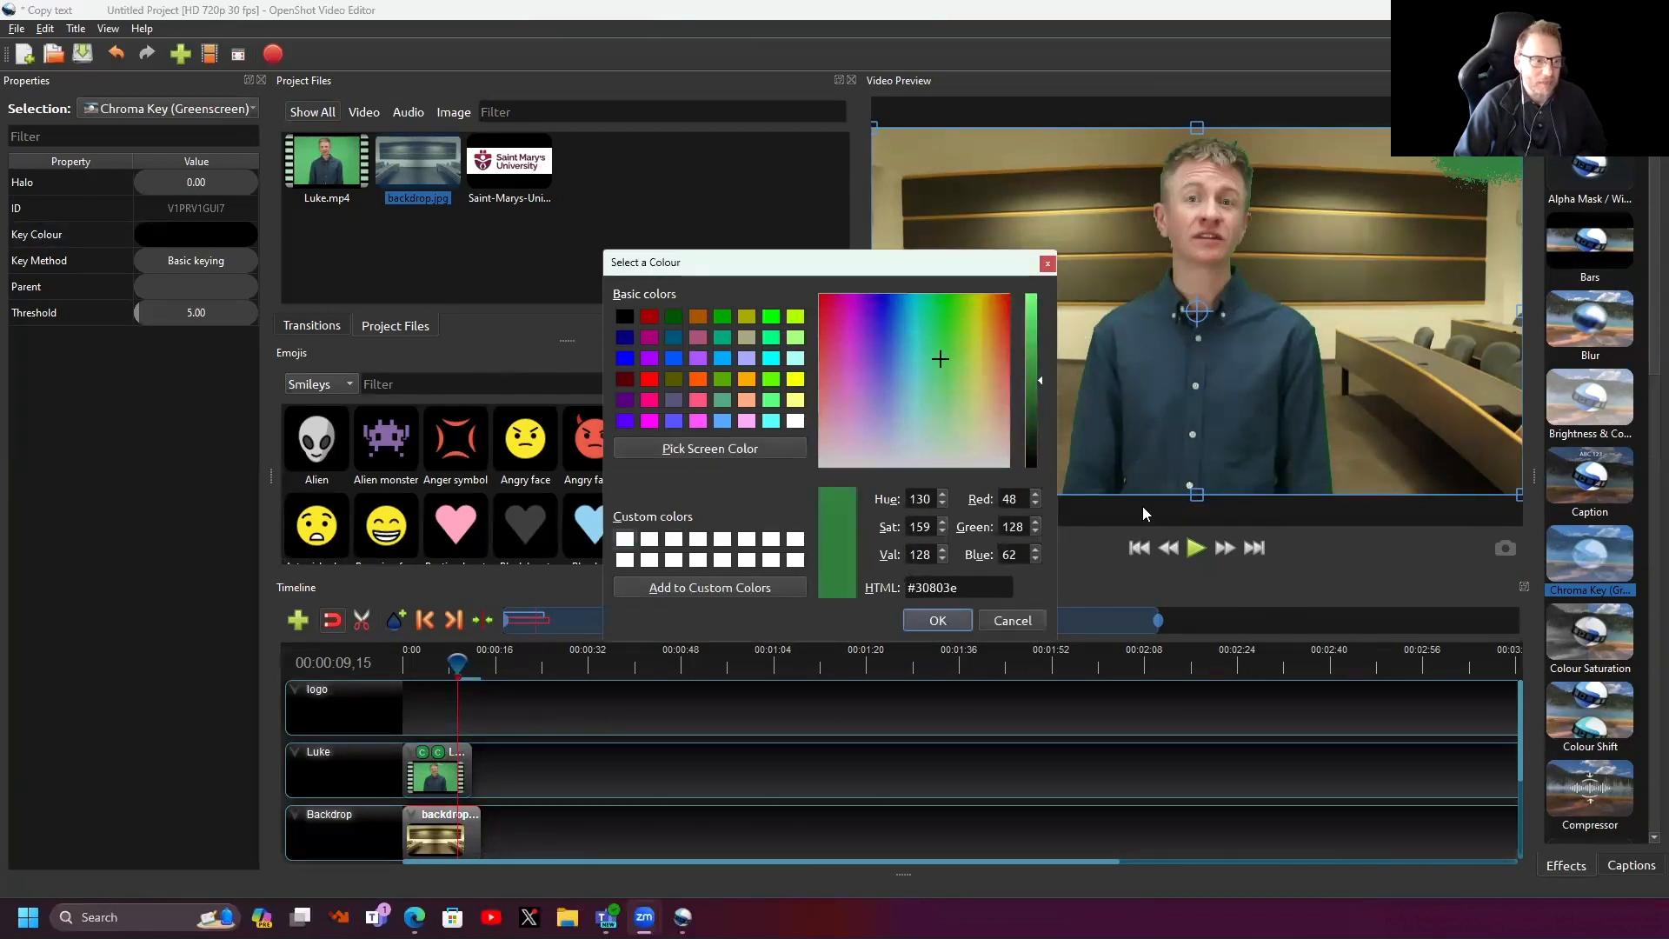
{"action": "left_click", "coordinate": [948, 621]}
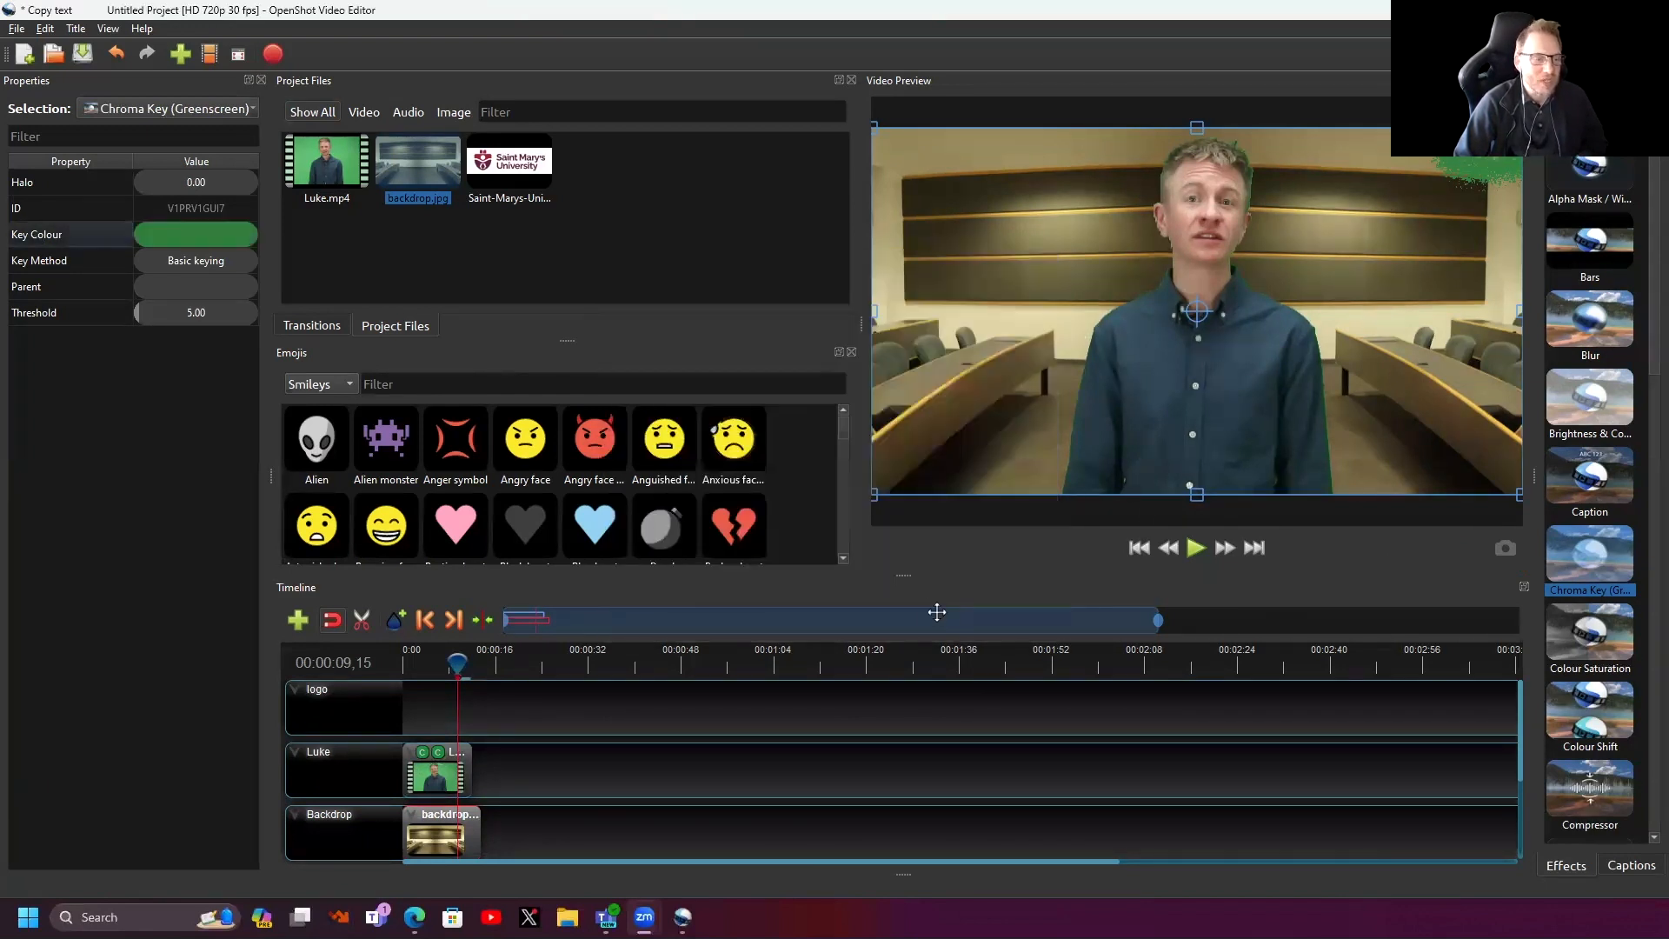
{"action": "mouse_move", "coordinate": [190, 313]}
{"action": "left_mouse_down"}
{"action": "mouse_move", "coordinate": [237, 311]}
{"action": "mouse_move", "coordinate": [216, 329]}
{"action": "left_mouse_up"}
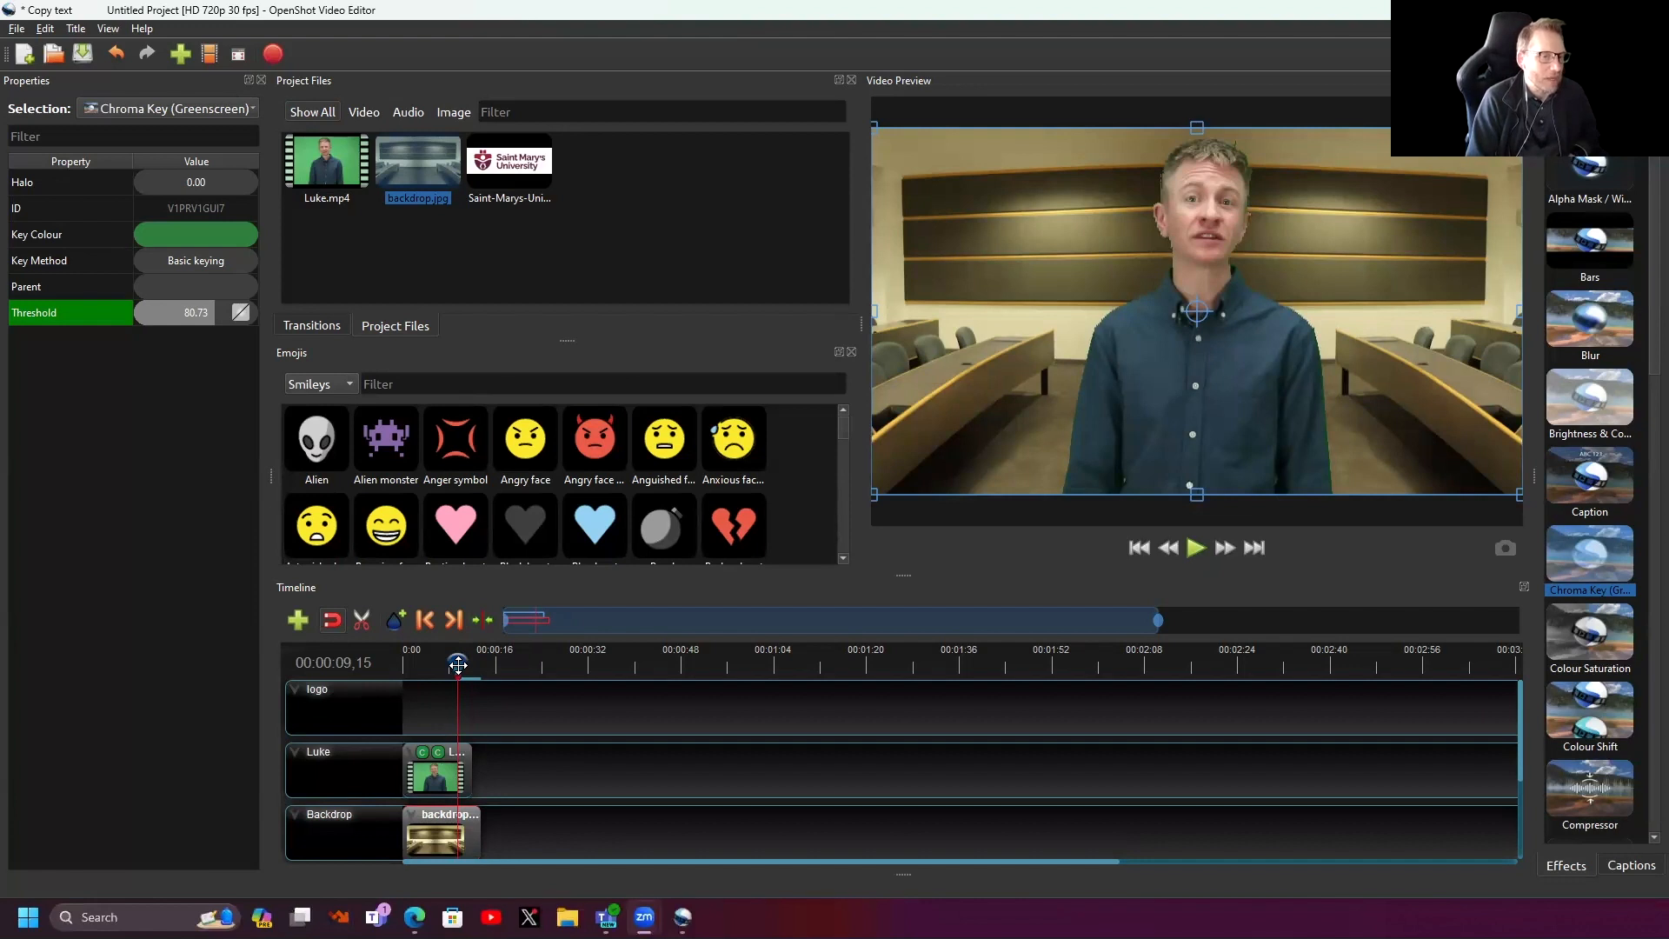
- Rewind to the start and play the composited preview of the keyed presenter
{"action": "left_click_drag", "start_coordinate": [458, 664], "coordinate": [307, 664]}
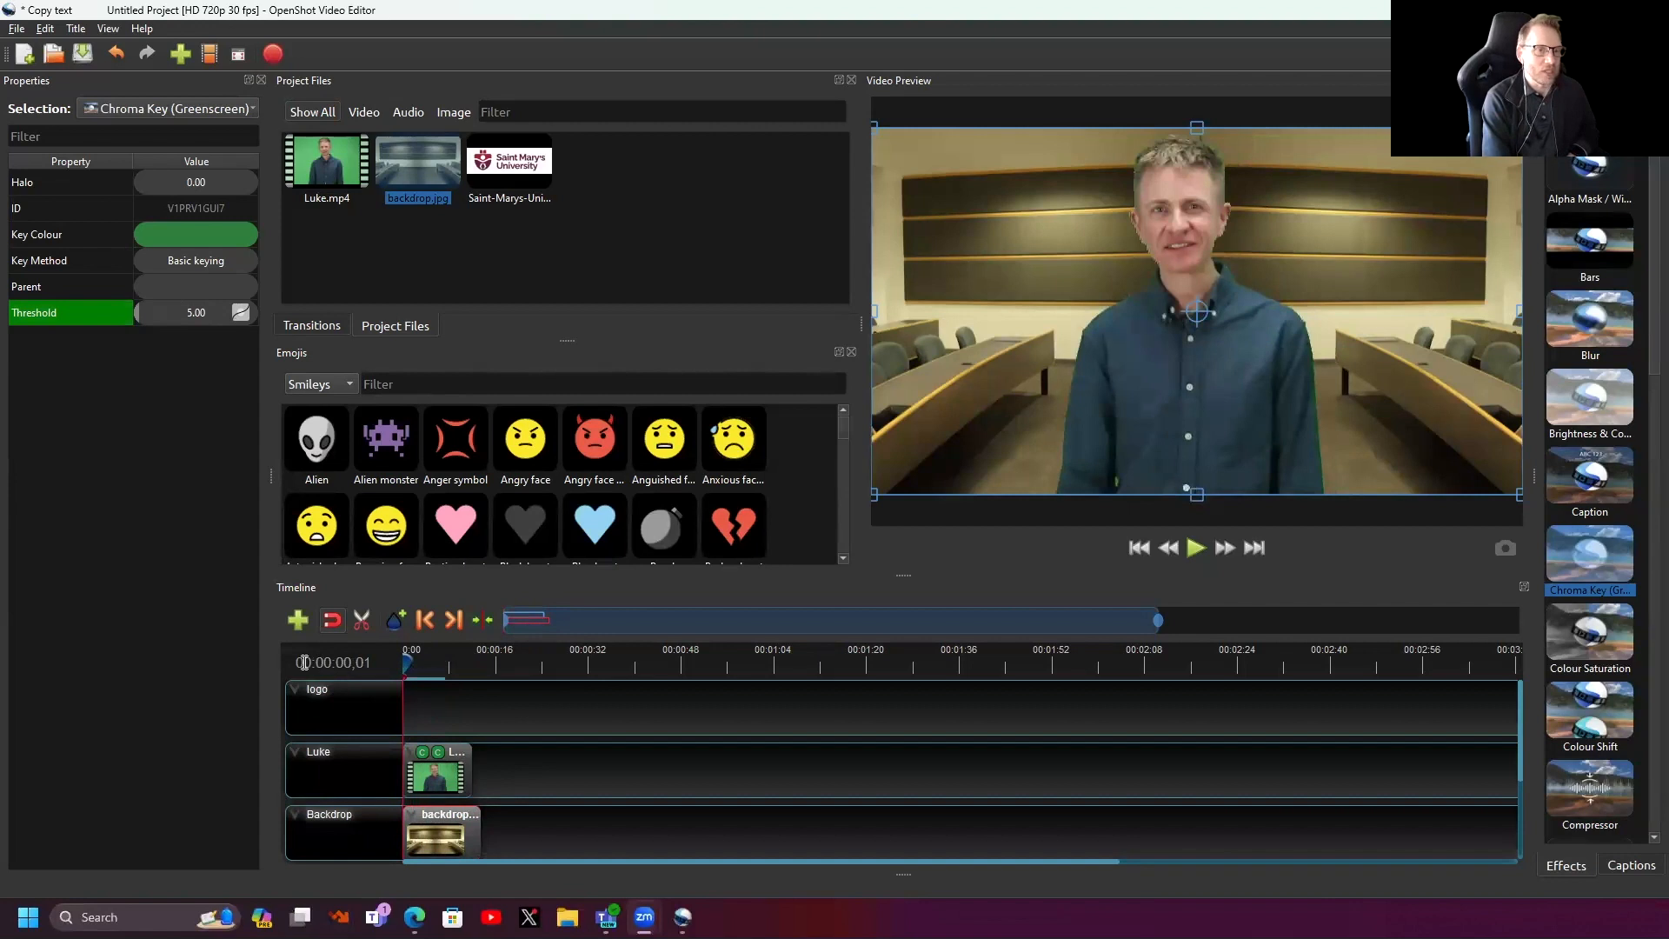
{"action": "key", "text": "space"}
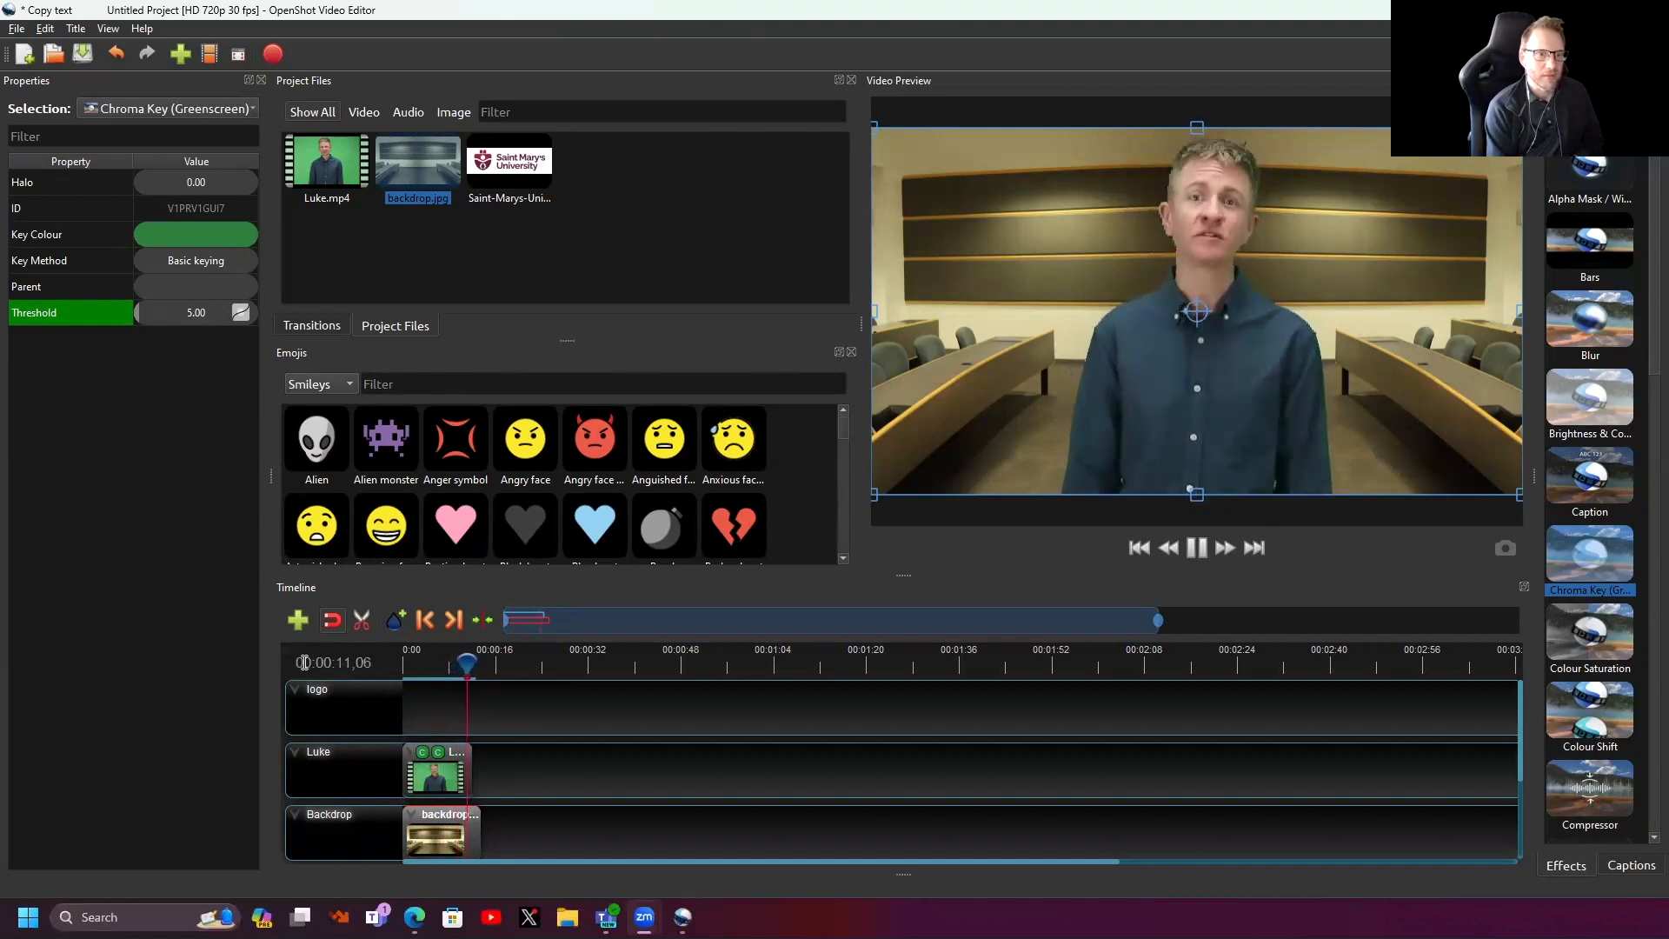
{"action": "key", "text": "space"}
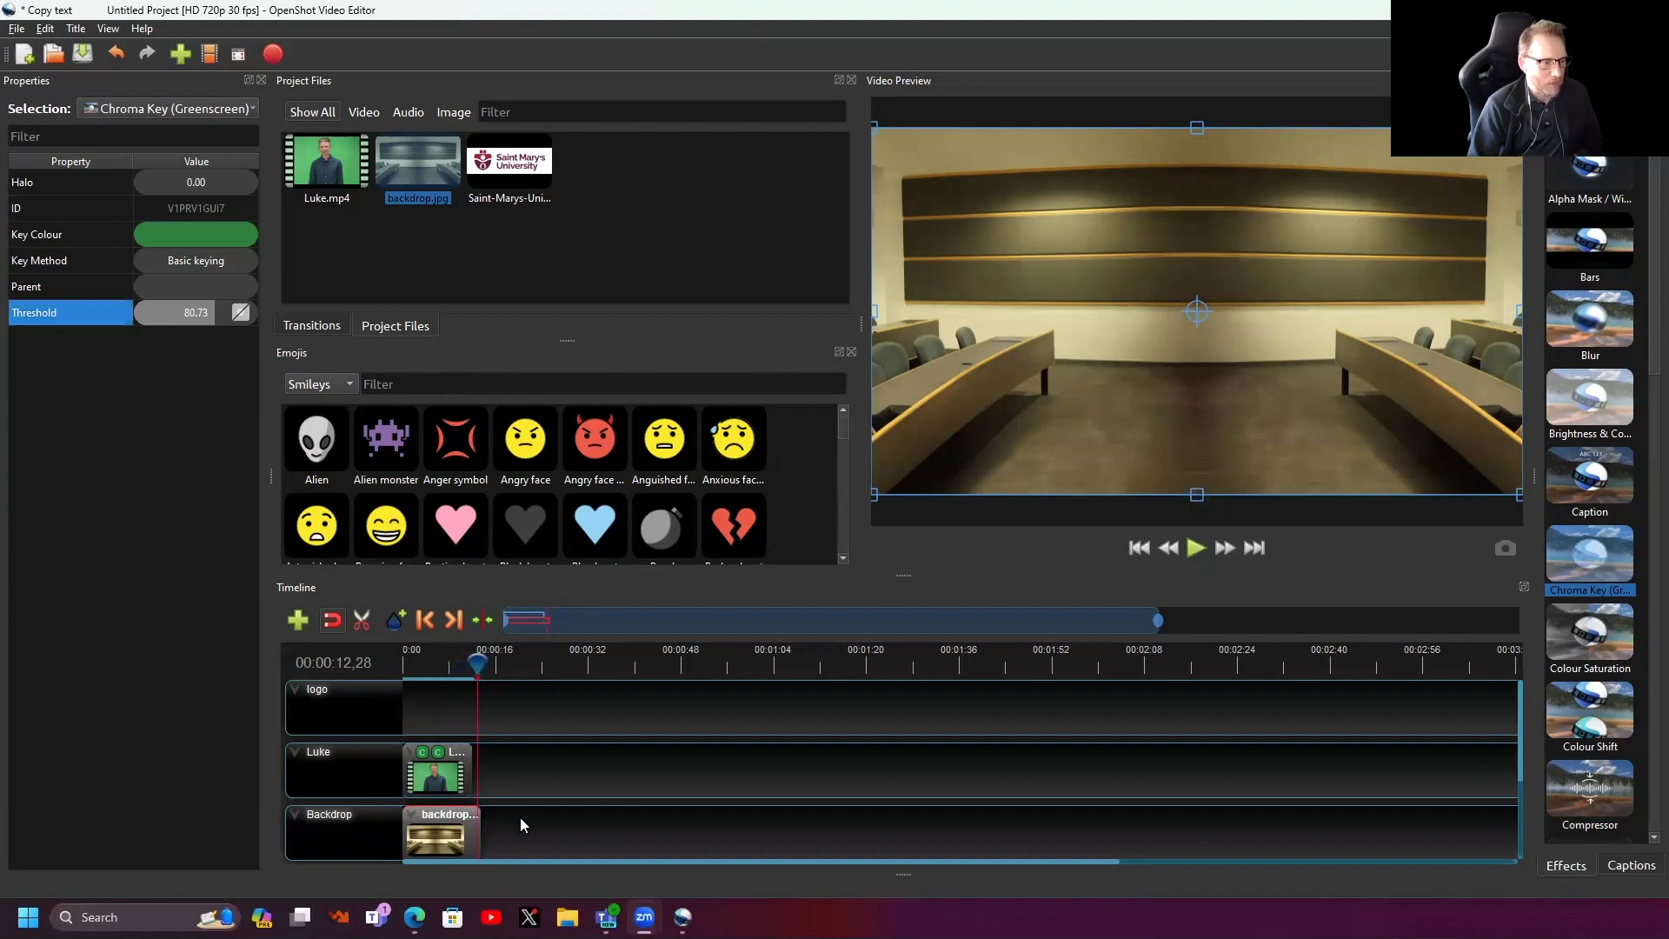
- Trim the backdrop clip's end slightly and check the key about three seconds in
{"action": "left_click_drag", "start_coordinate": [481, 832], "coordinate": [470, 832]}
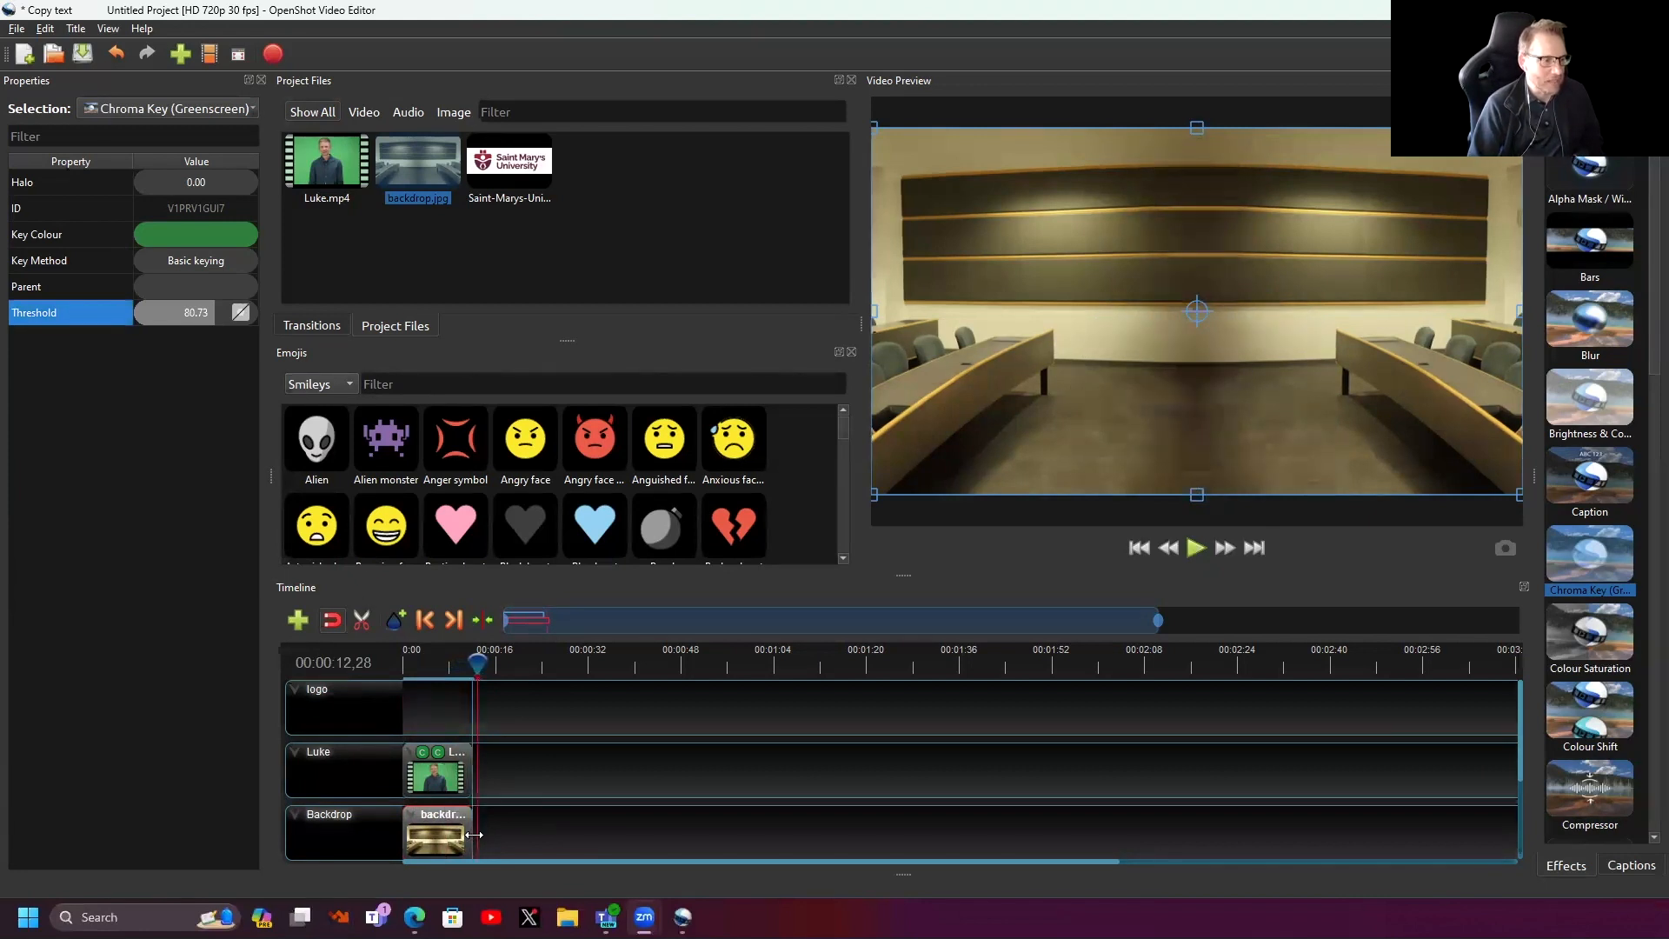
{"action": "mouse_move", "coordinate": [471, 663]}
{"action": "left_mouse_down"}
{"action": "mouse_move", "coordinate": [398, 679]}
{"action": "mouse_move", "coordinate": [453, 669]}
{"action": "left_mouse_up"}
{"action": "left_click", "coordinate": [426, 663]}
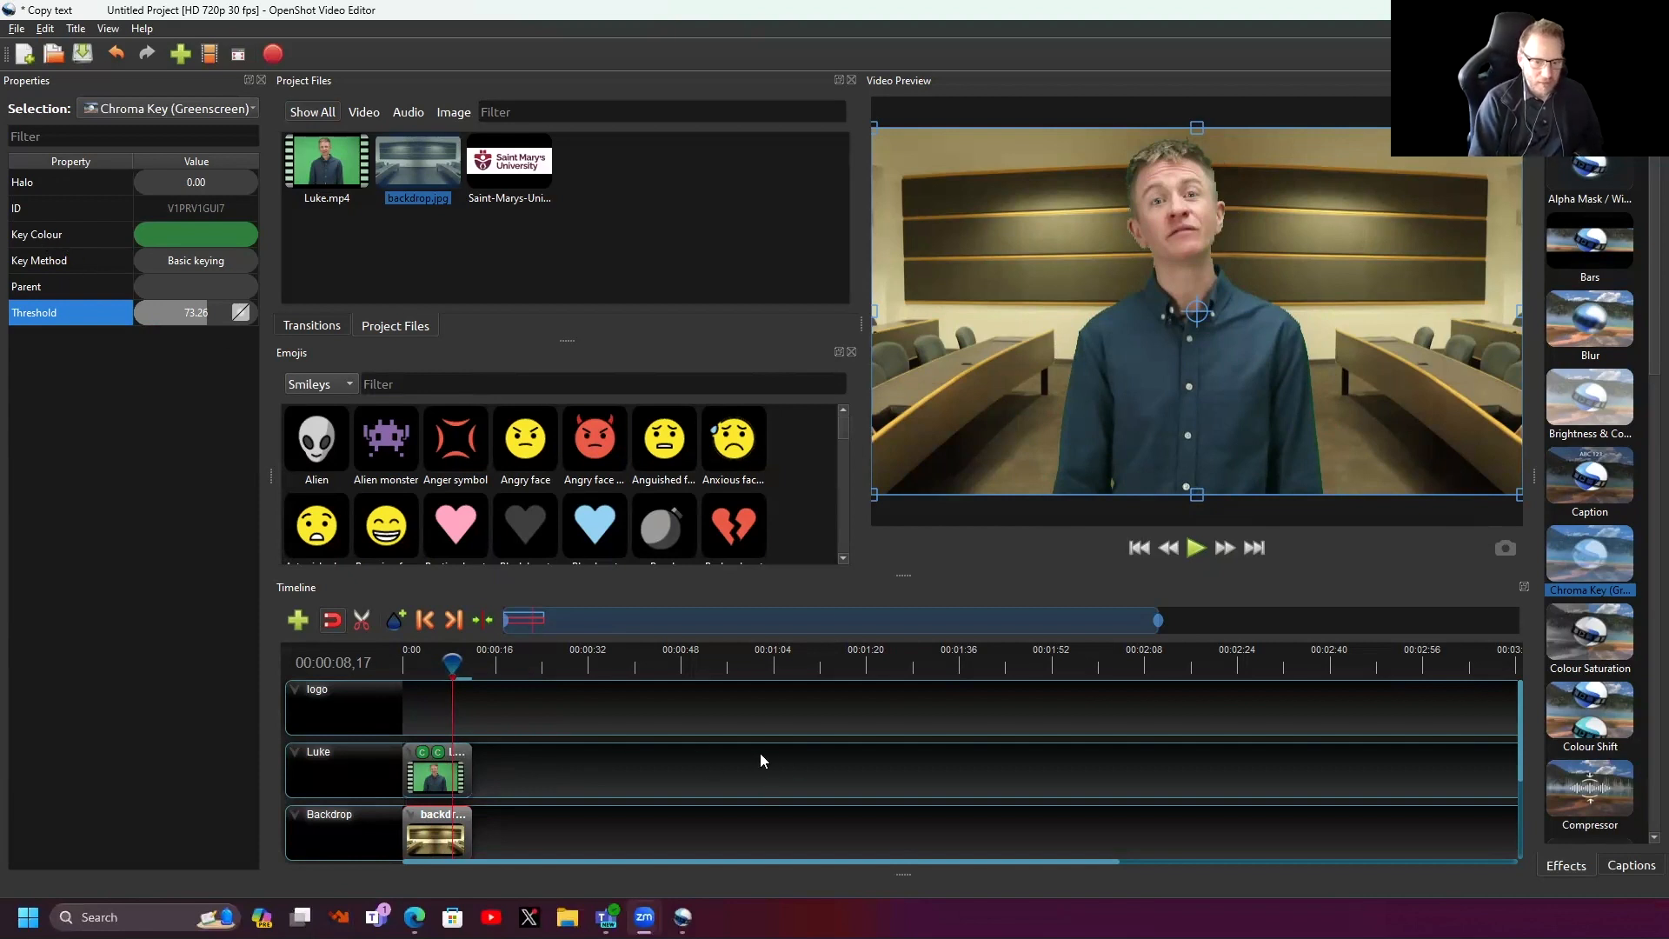
{"action": "left_click_drag", "start_coordinate": [446, 662], "coordinate": [354, 662]}
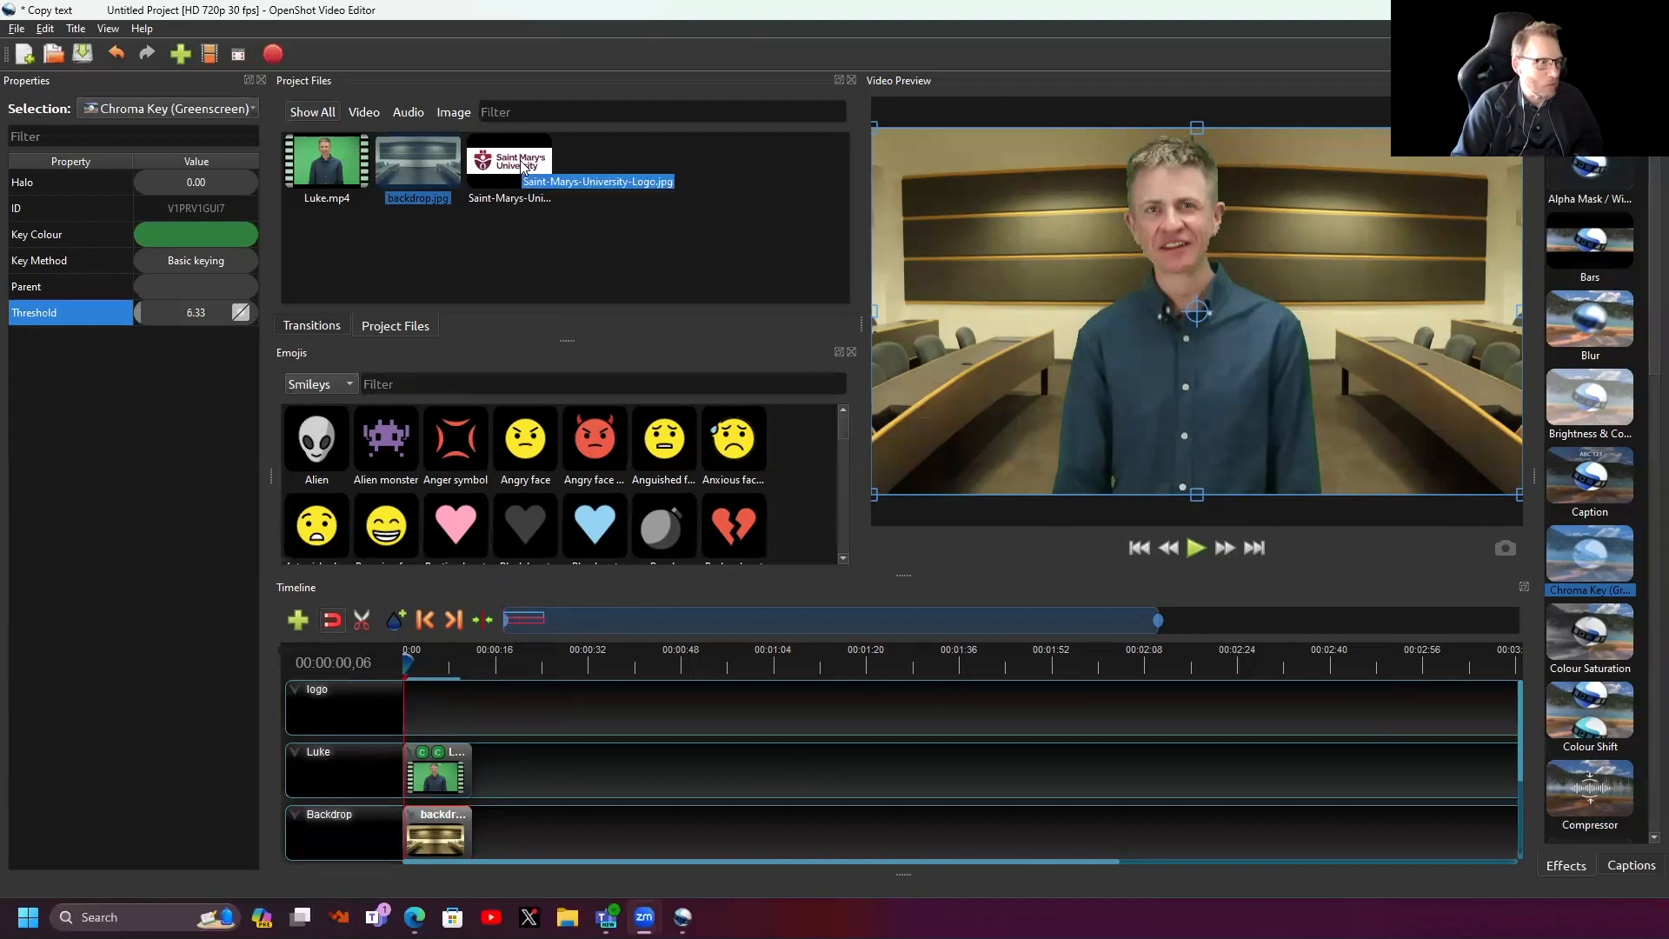
- Place the Saint Mary's logo on the logo track, scale it to 0.59 and lower it to Location Y 0.33
{"action": "left_click_drag", "start_coordinate": [522, 168], "coordinate": [401, 720]}
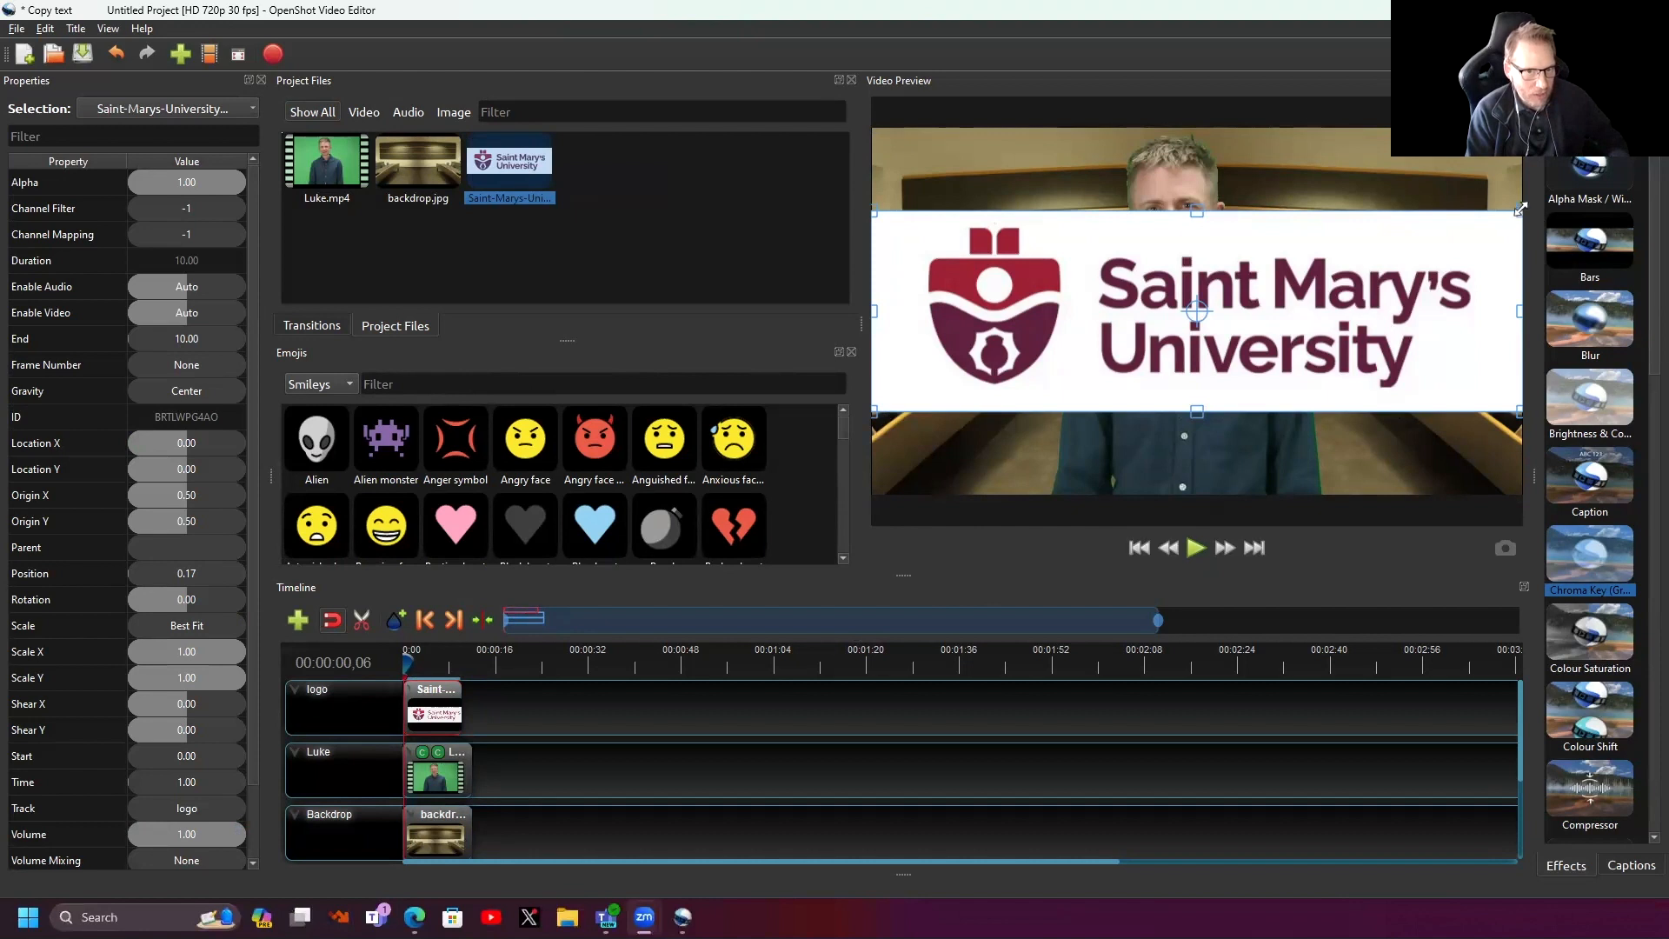
{"action": "left_click_drag", "start_coordinate": [1493, 224], "coordinate": [1388, 266]}
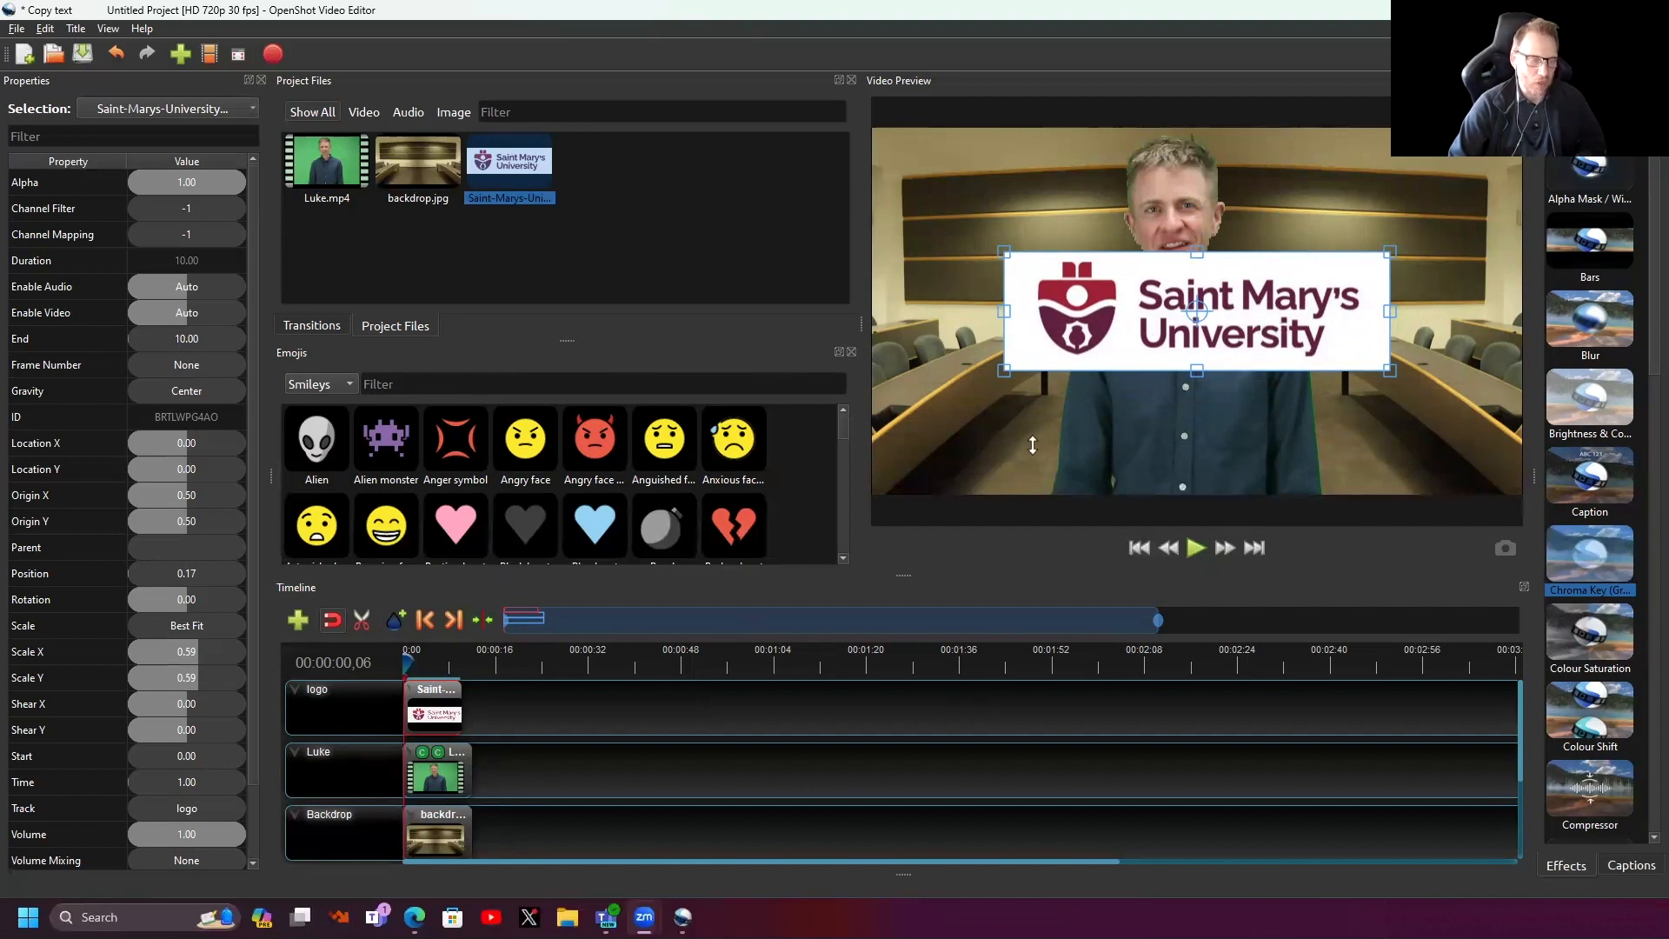
{"action": "left_click", "coordinate": [406, 661]}
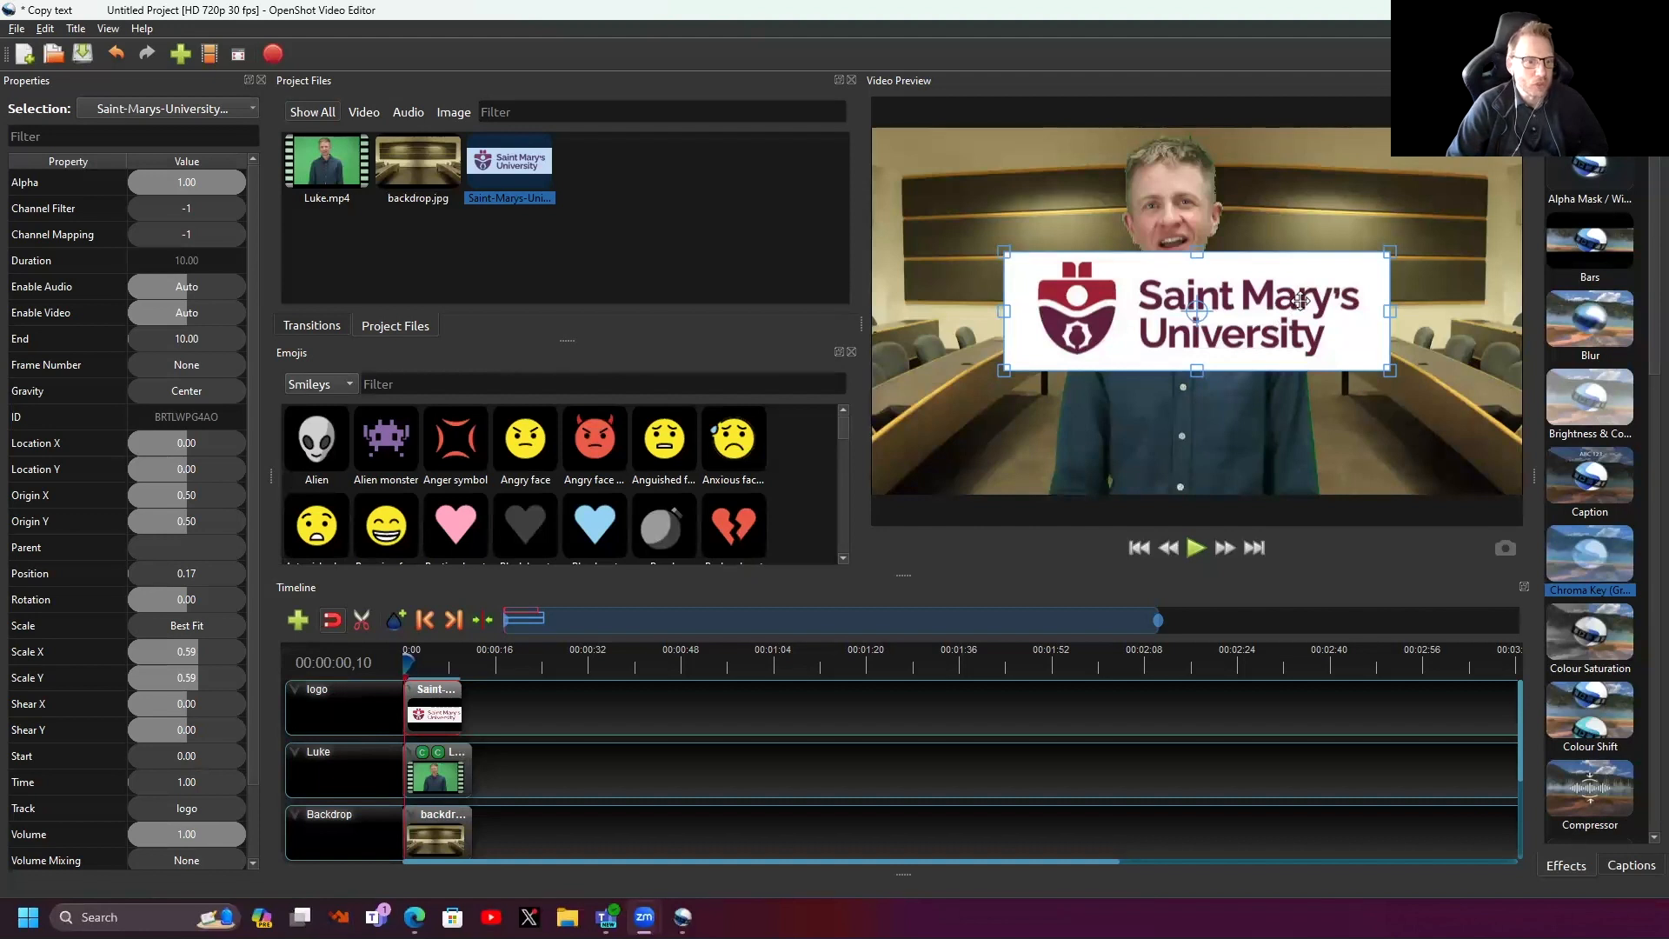
{"action": "left_click_drag", "start_coordinate": [1299, 300], "coordinate": [1290, 424]}
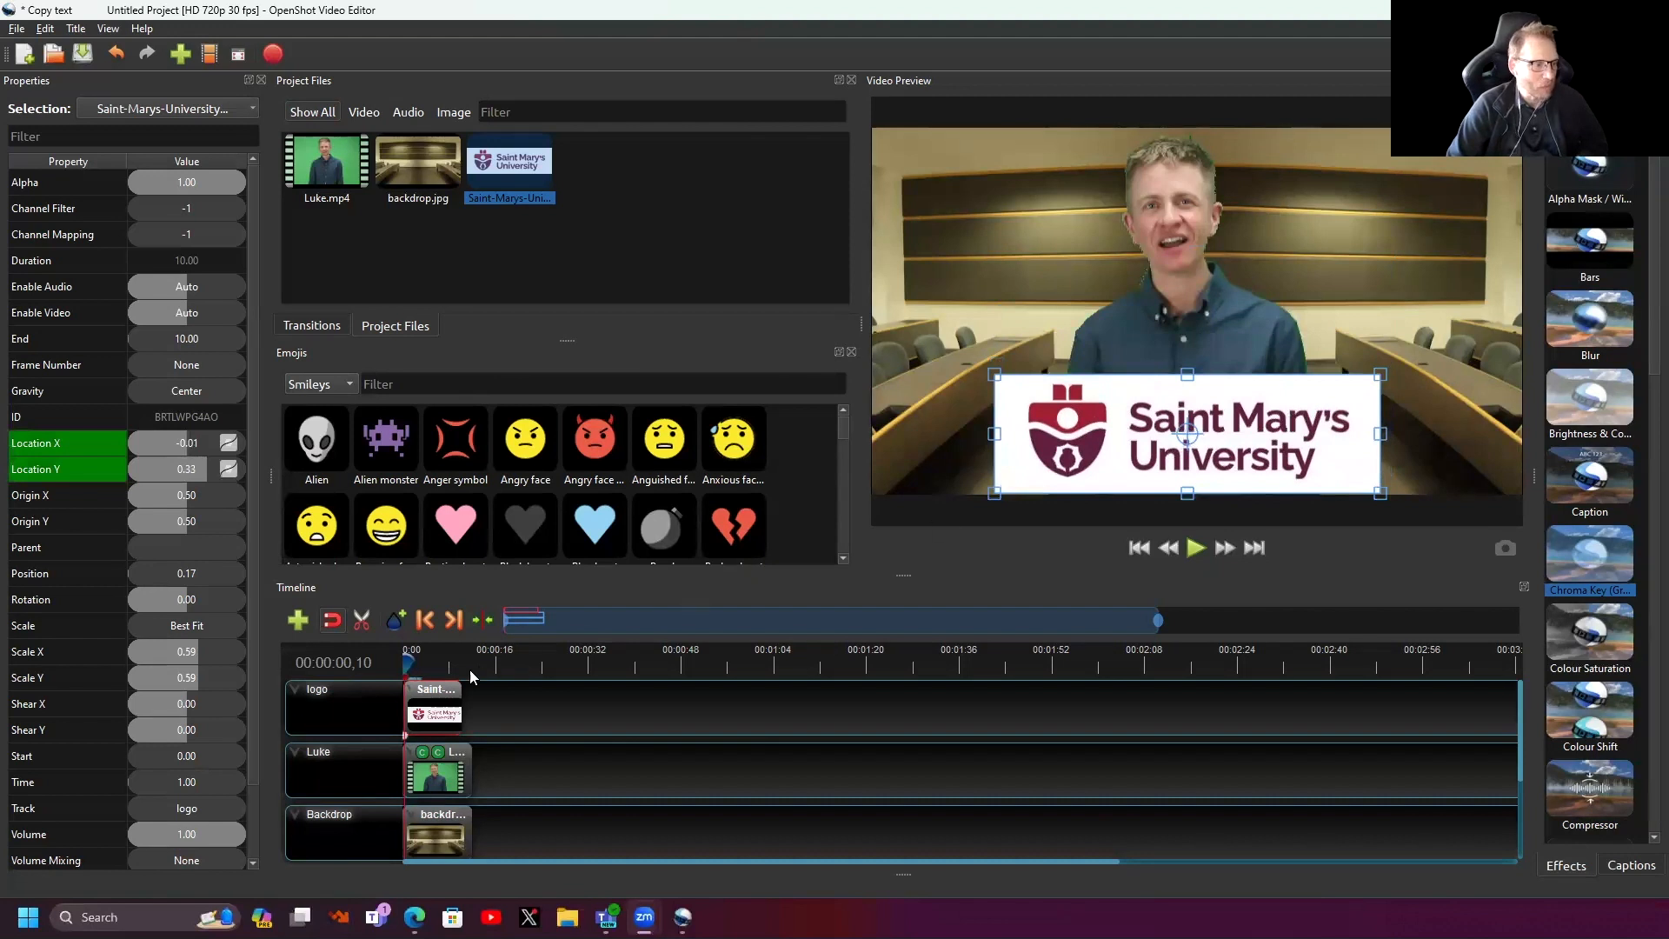
- Apply the Start of Clip Left to Centre slide-in animation to the logo clip
{"action": "right_click", "coordinate": [425, 706]}
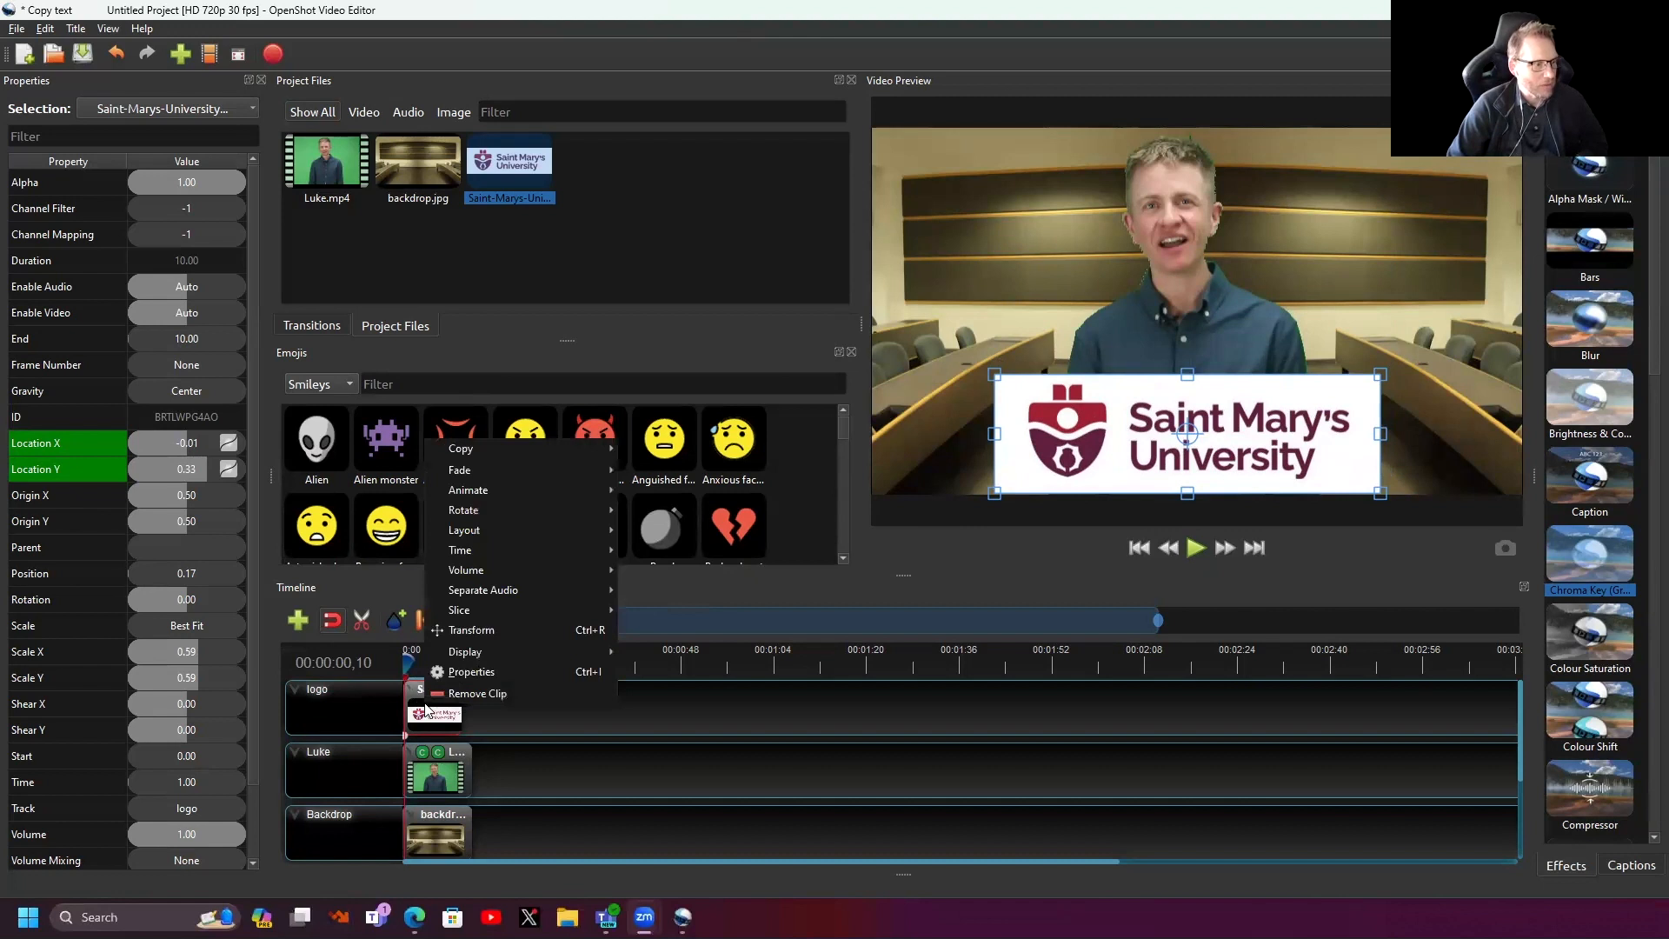
{"action": "mouse_move", "coordinate": [442, 651]}
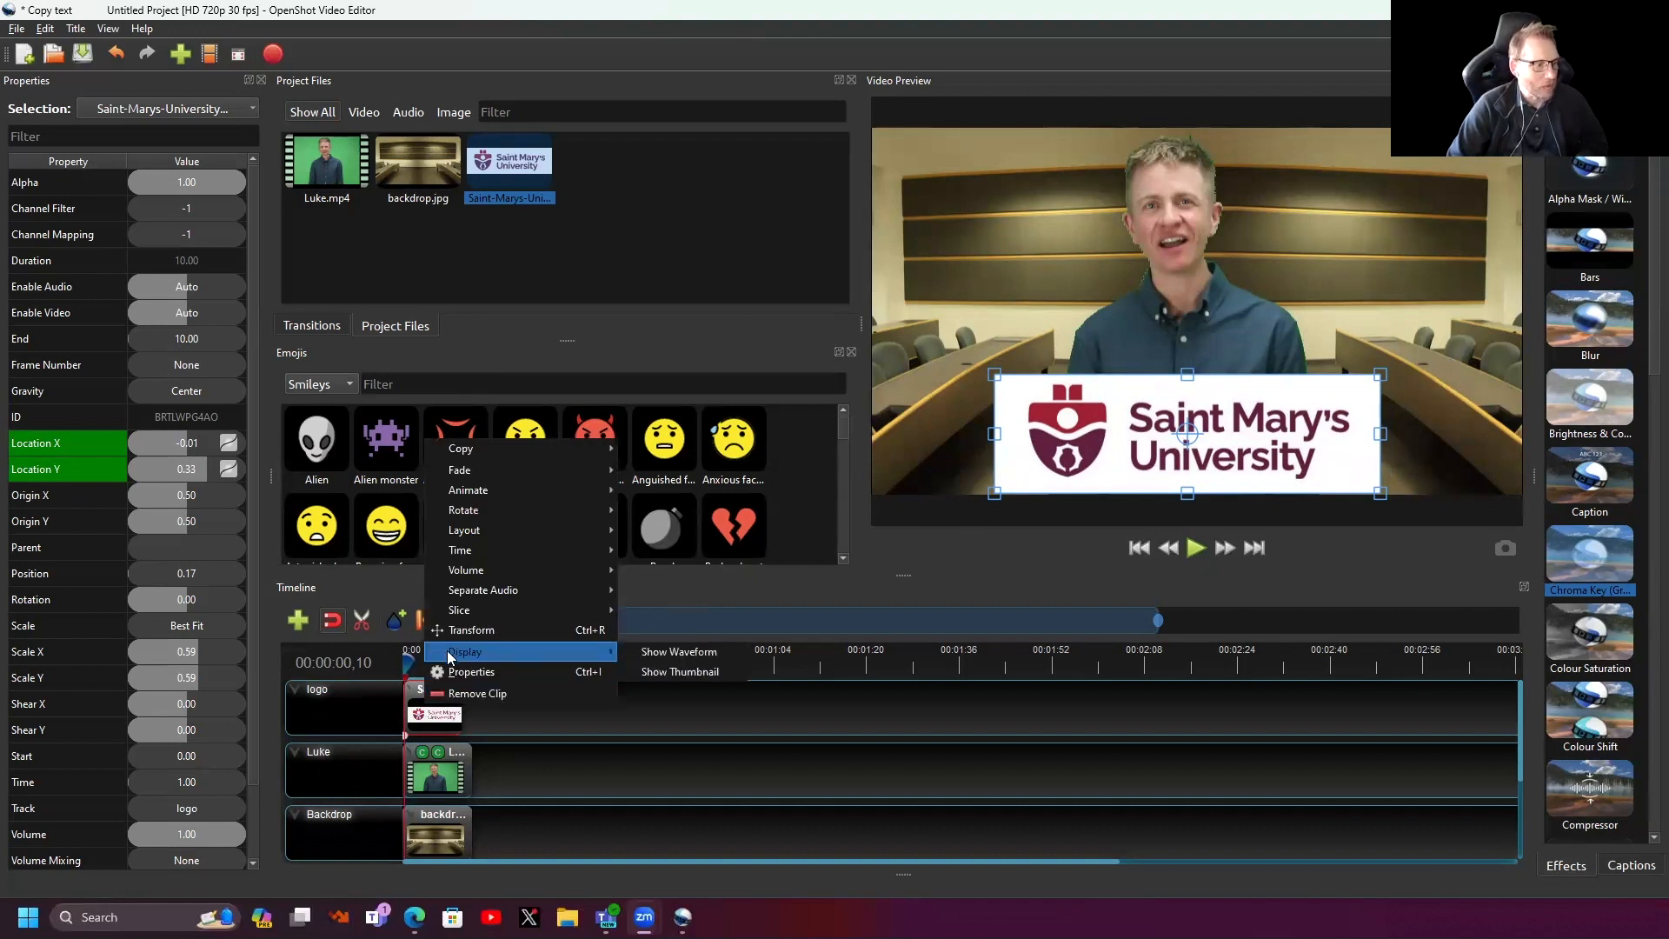
{"action": "left_click", "coordinate": [977, 585]}
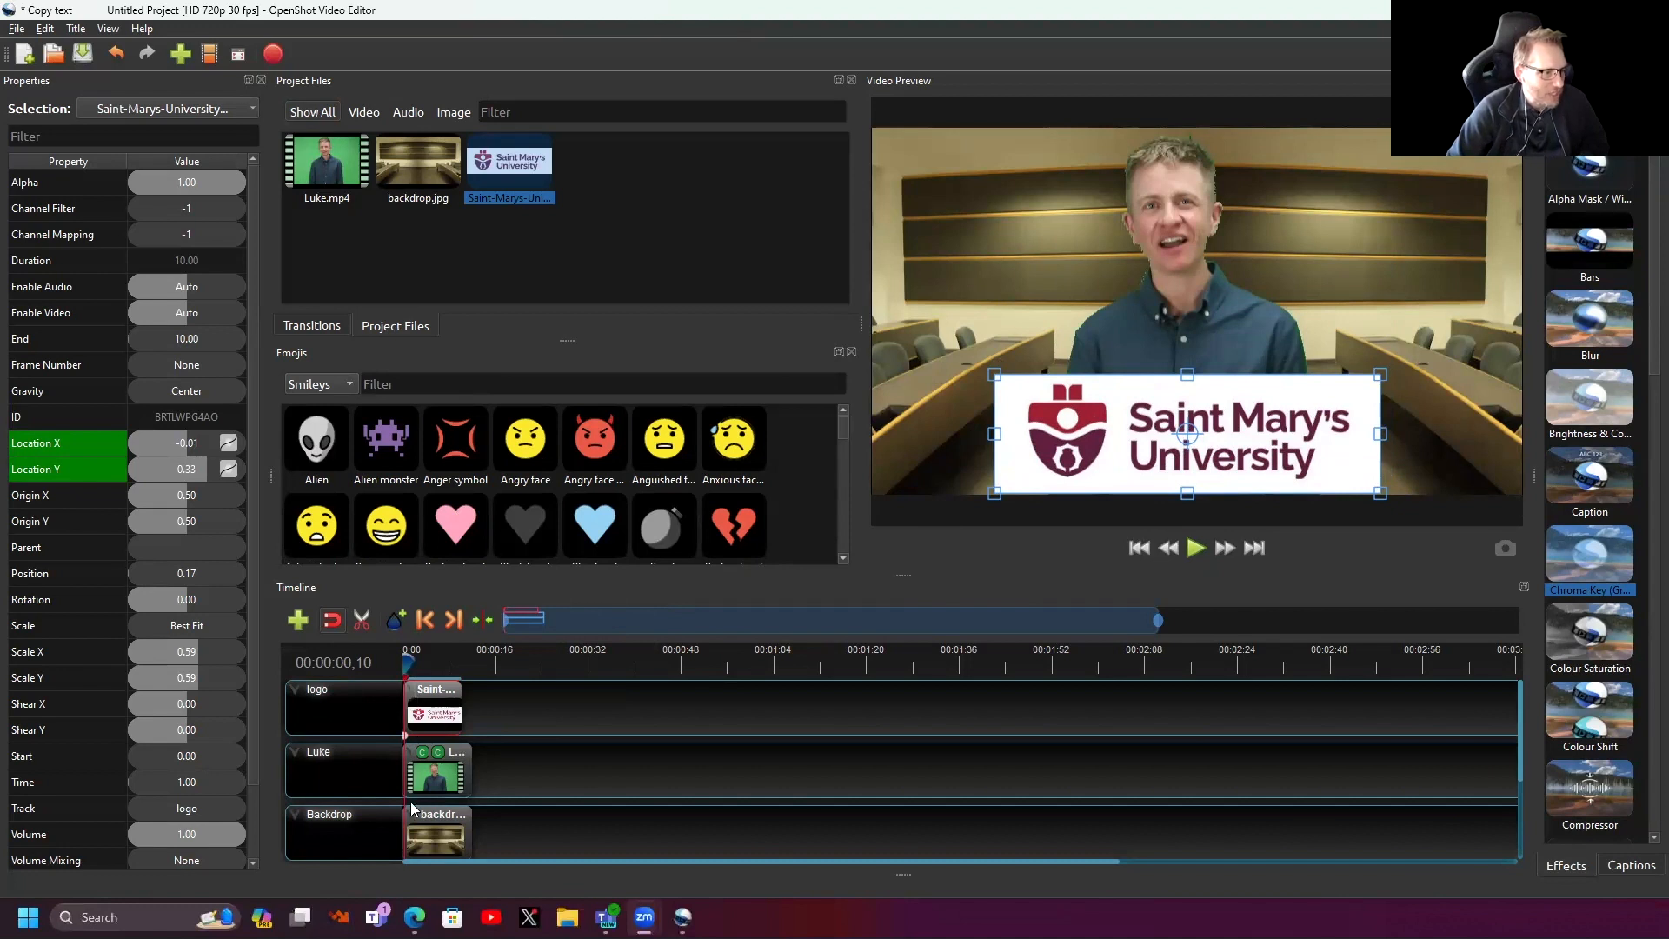
{"action": "right_click", "coordinate": [412, 694]}
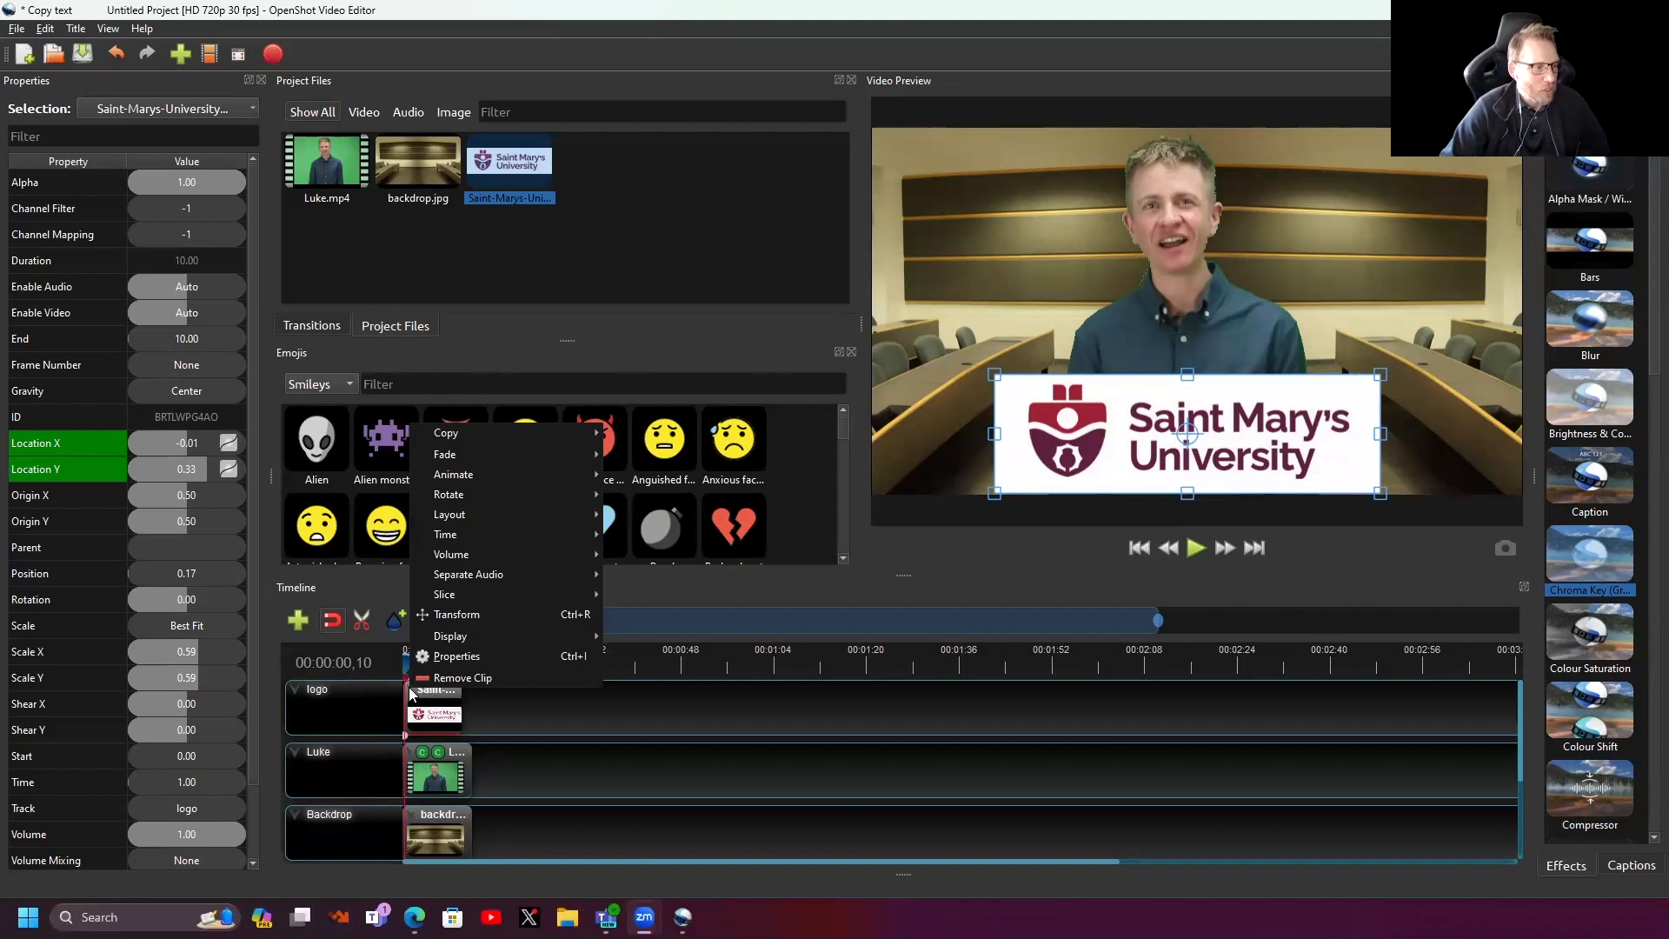
{"action": "right_click", "coordinate": [438, 693]}
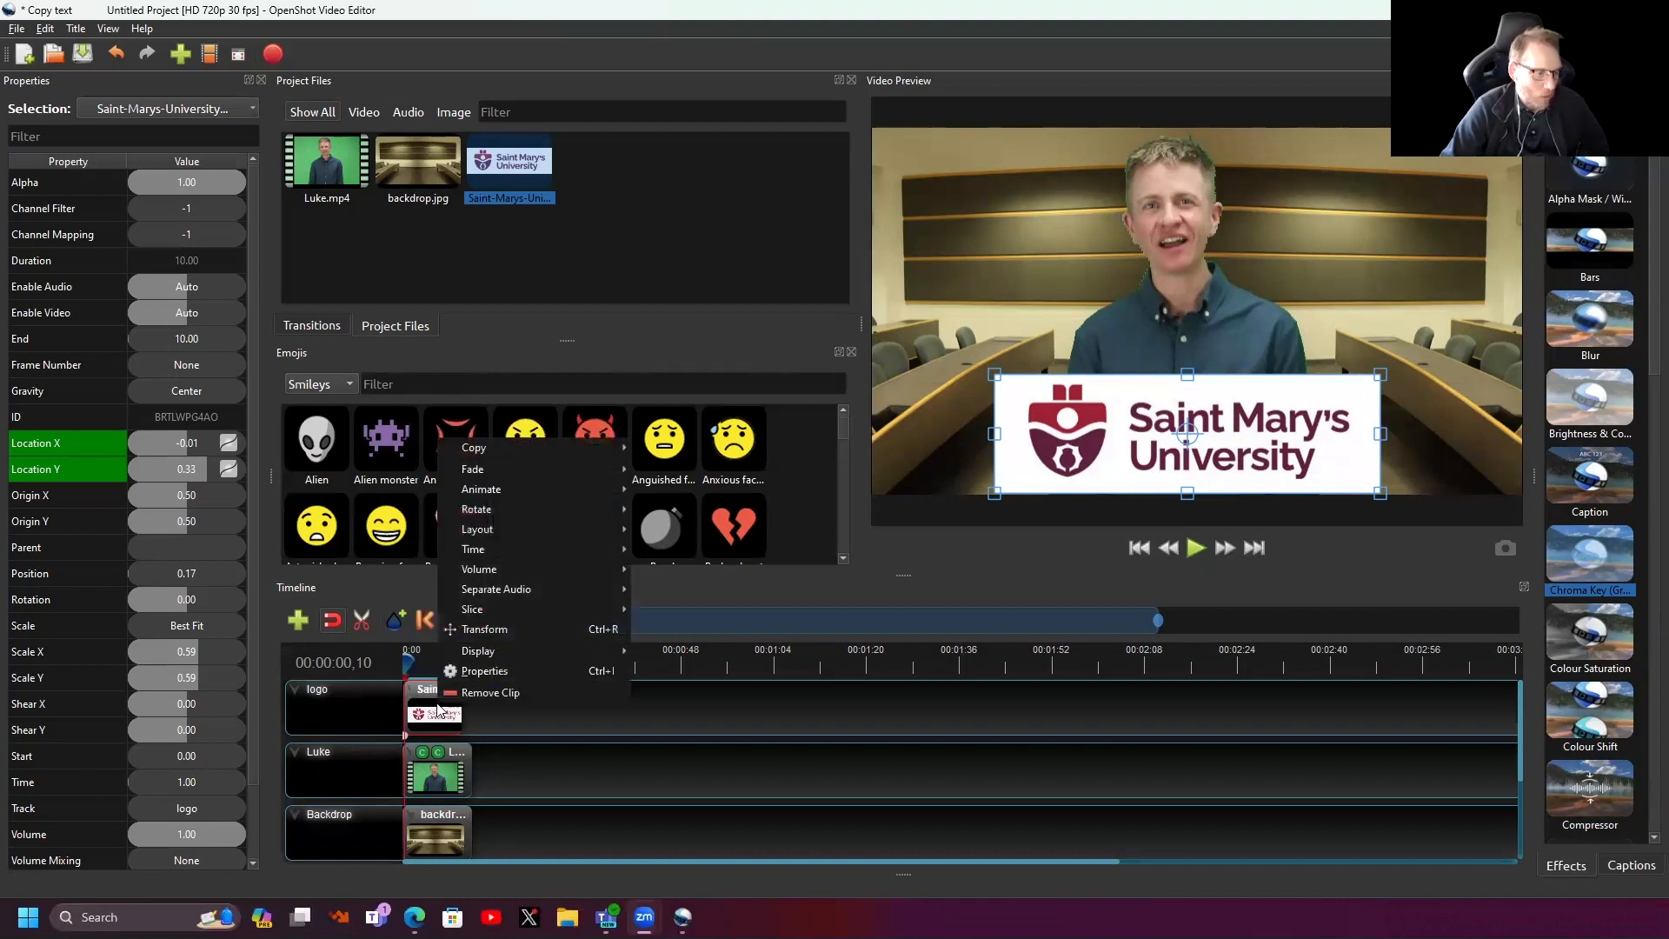
{"action": "mouse_move", "coordinate": [483, 492]}
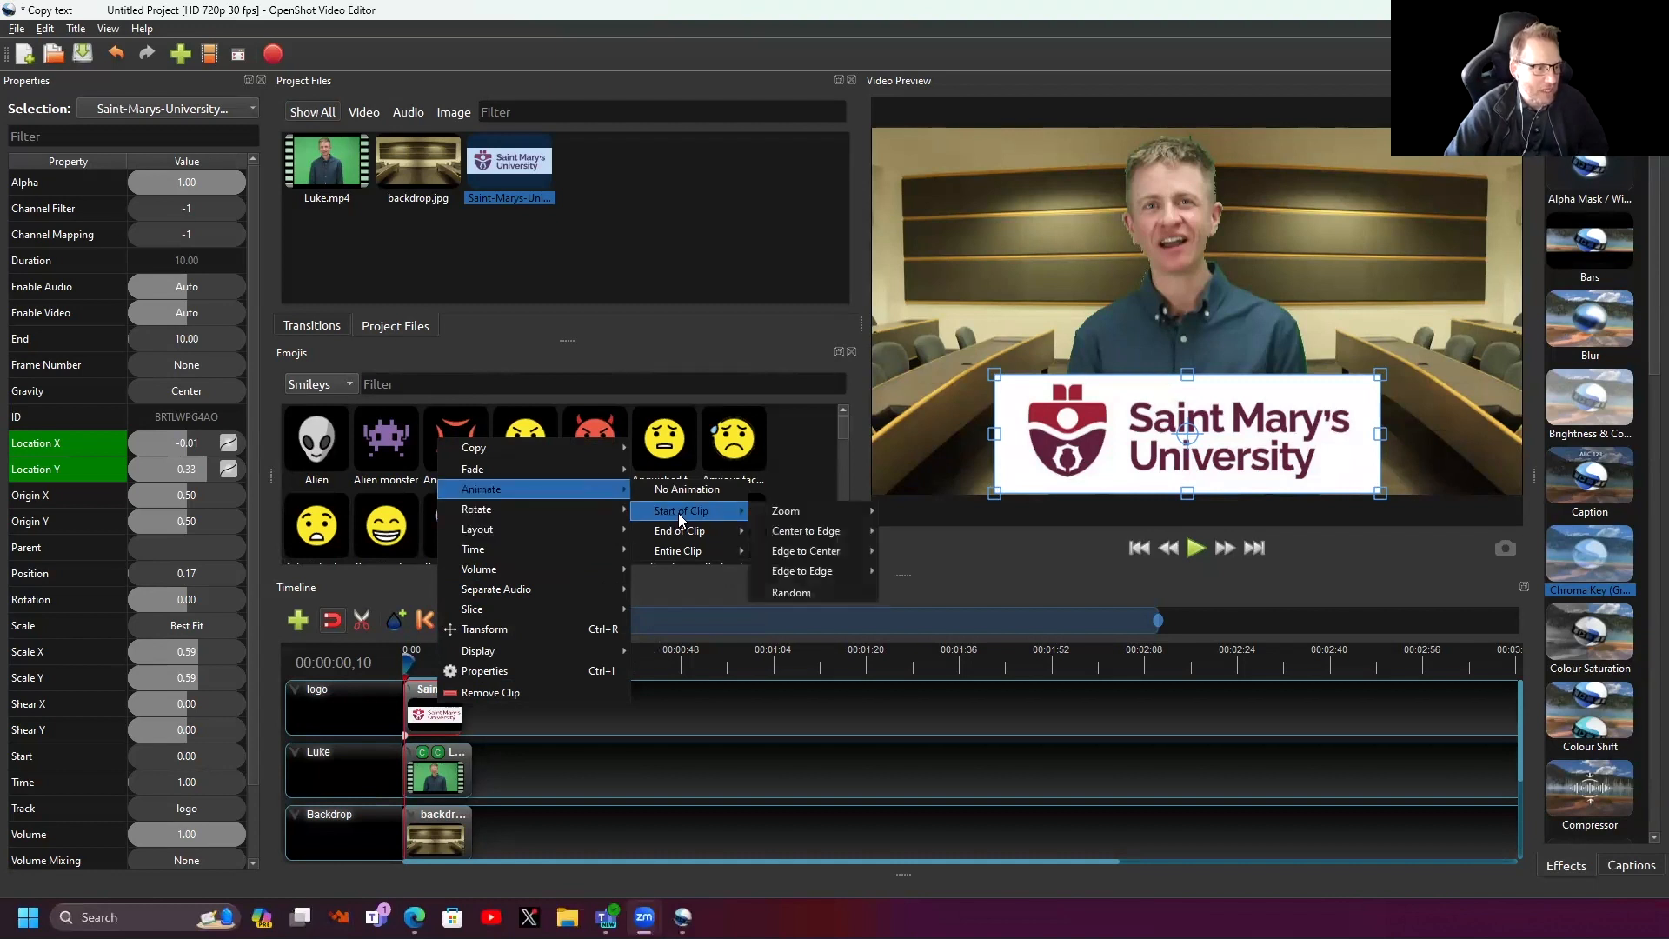
{"action": "mouse_move", "coordinate": [678, 528]}
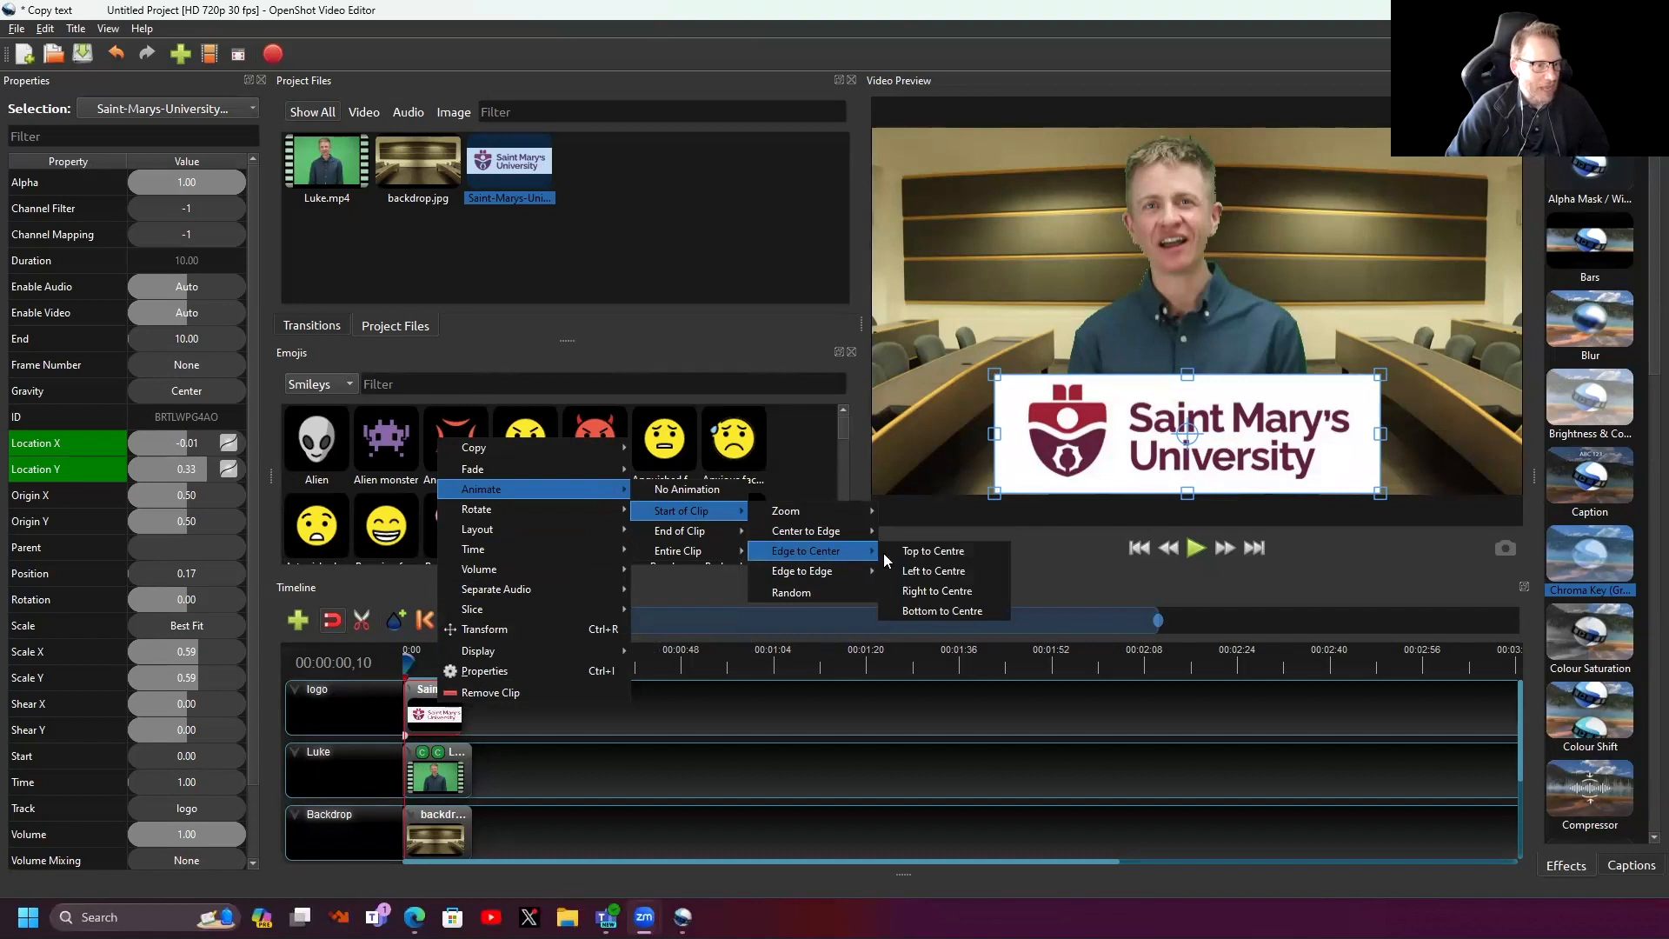
{"action": "left_click", "coordinate": [951, 568]}
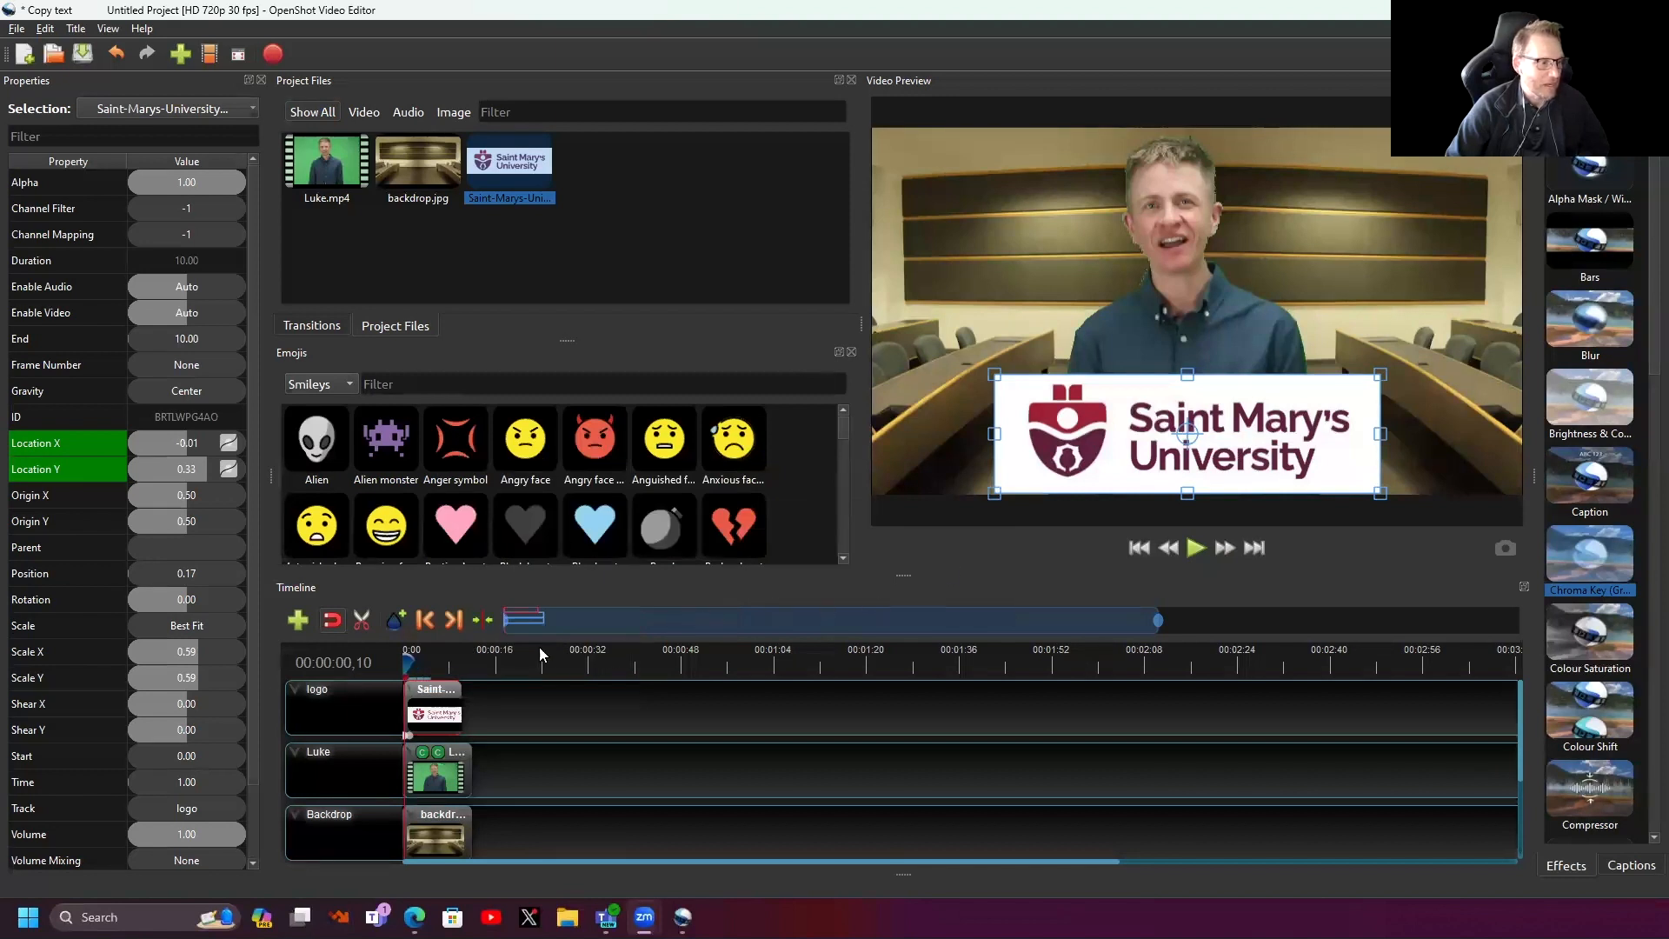
- Rewind to the start and play the video to watch the logo slide in
{"action": "left_click", "coordinate": [404, 659]}
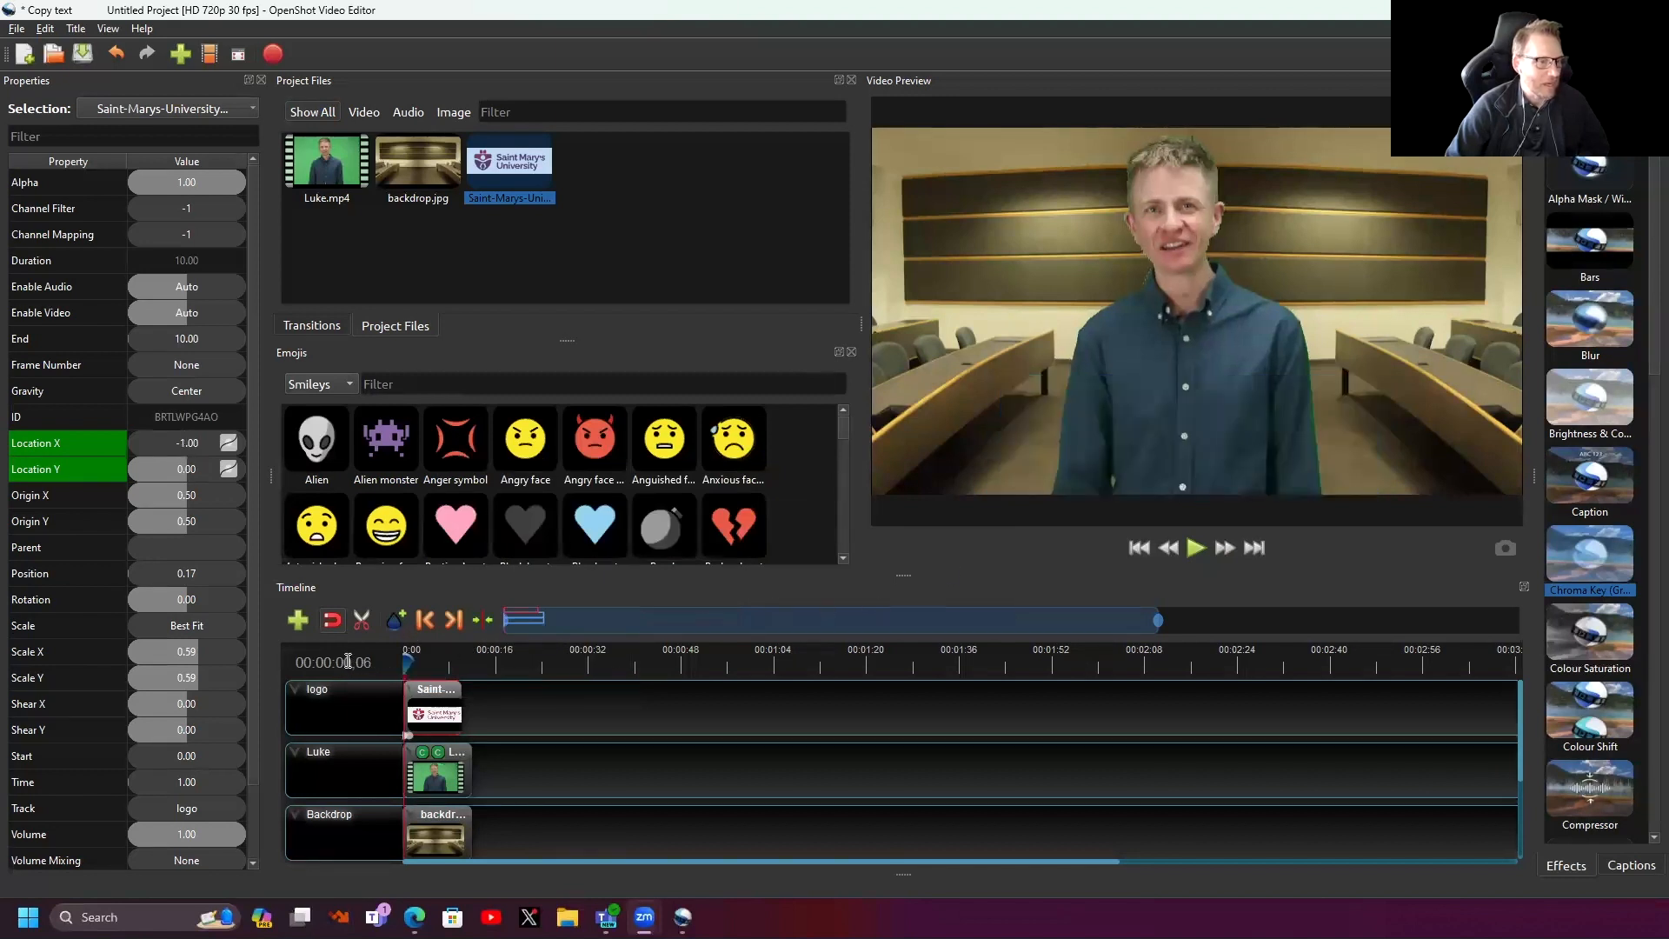
{"action": "left_click", "coordinate": [1139, 555]}
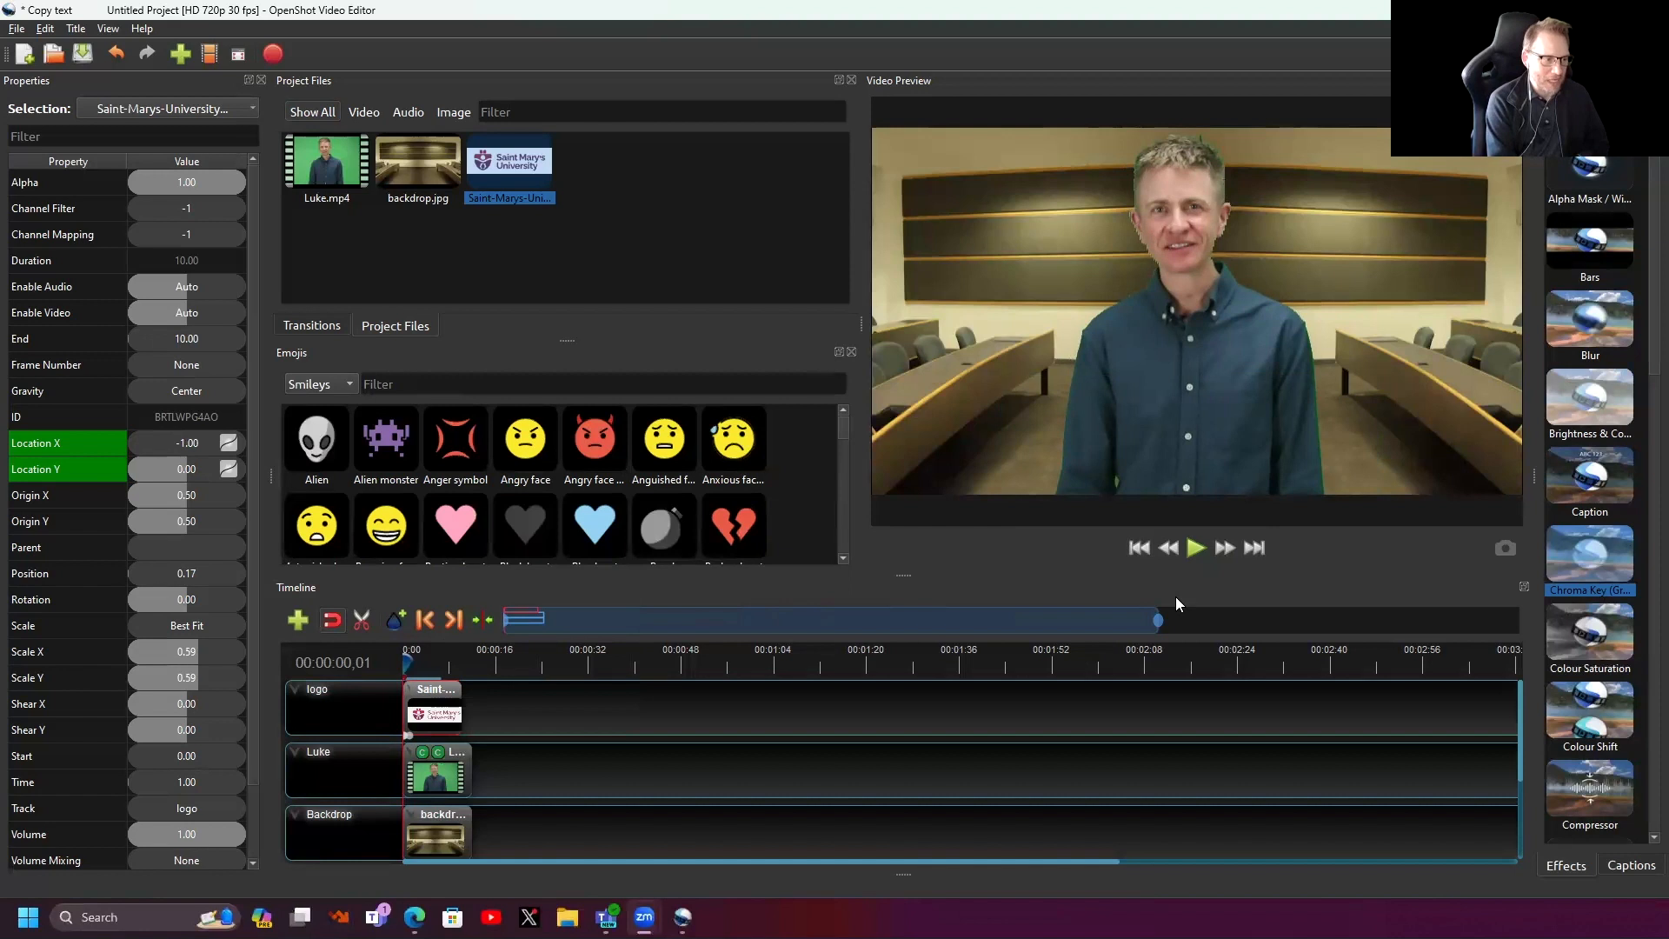
{"action": "left_click", "coordinate": [1192, 551]}
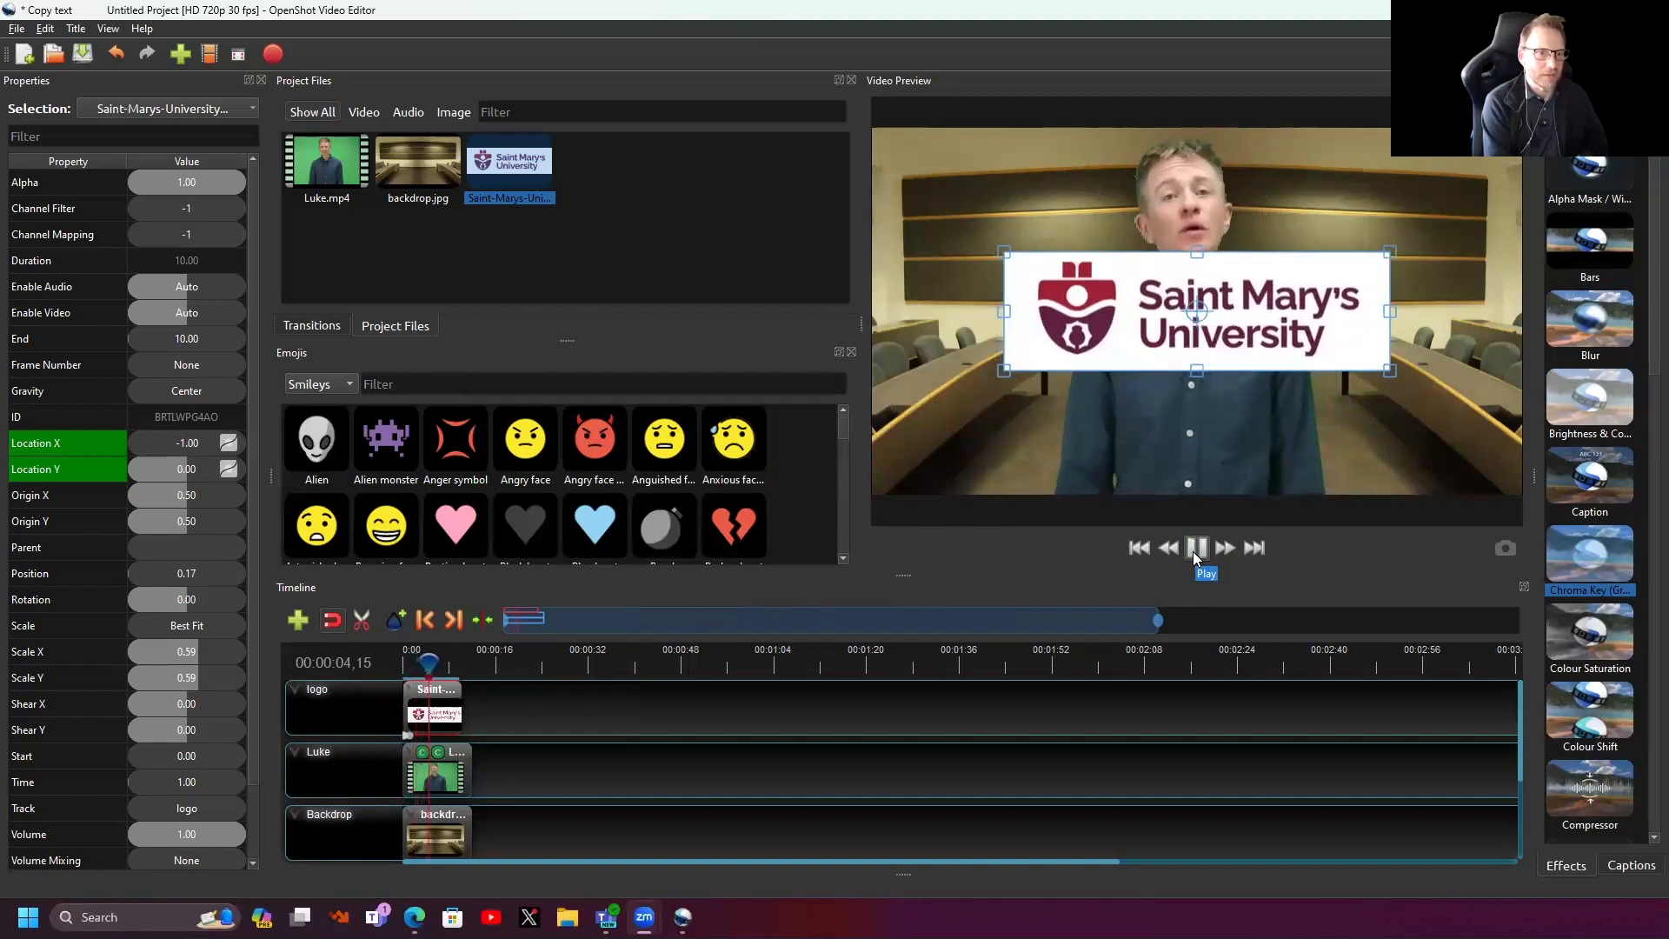
{"action": "left_click", "coordinate": [1193, 551]}
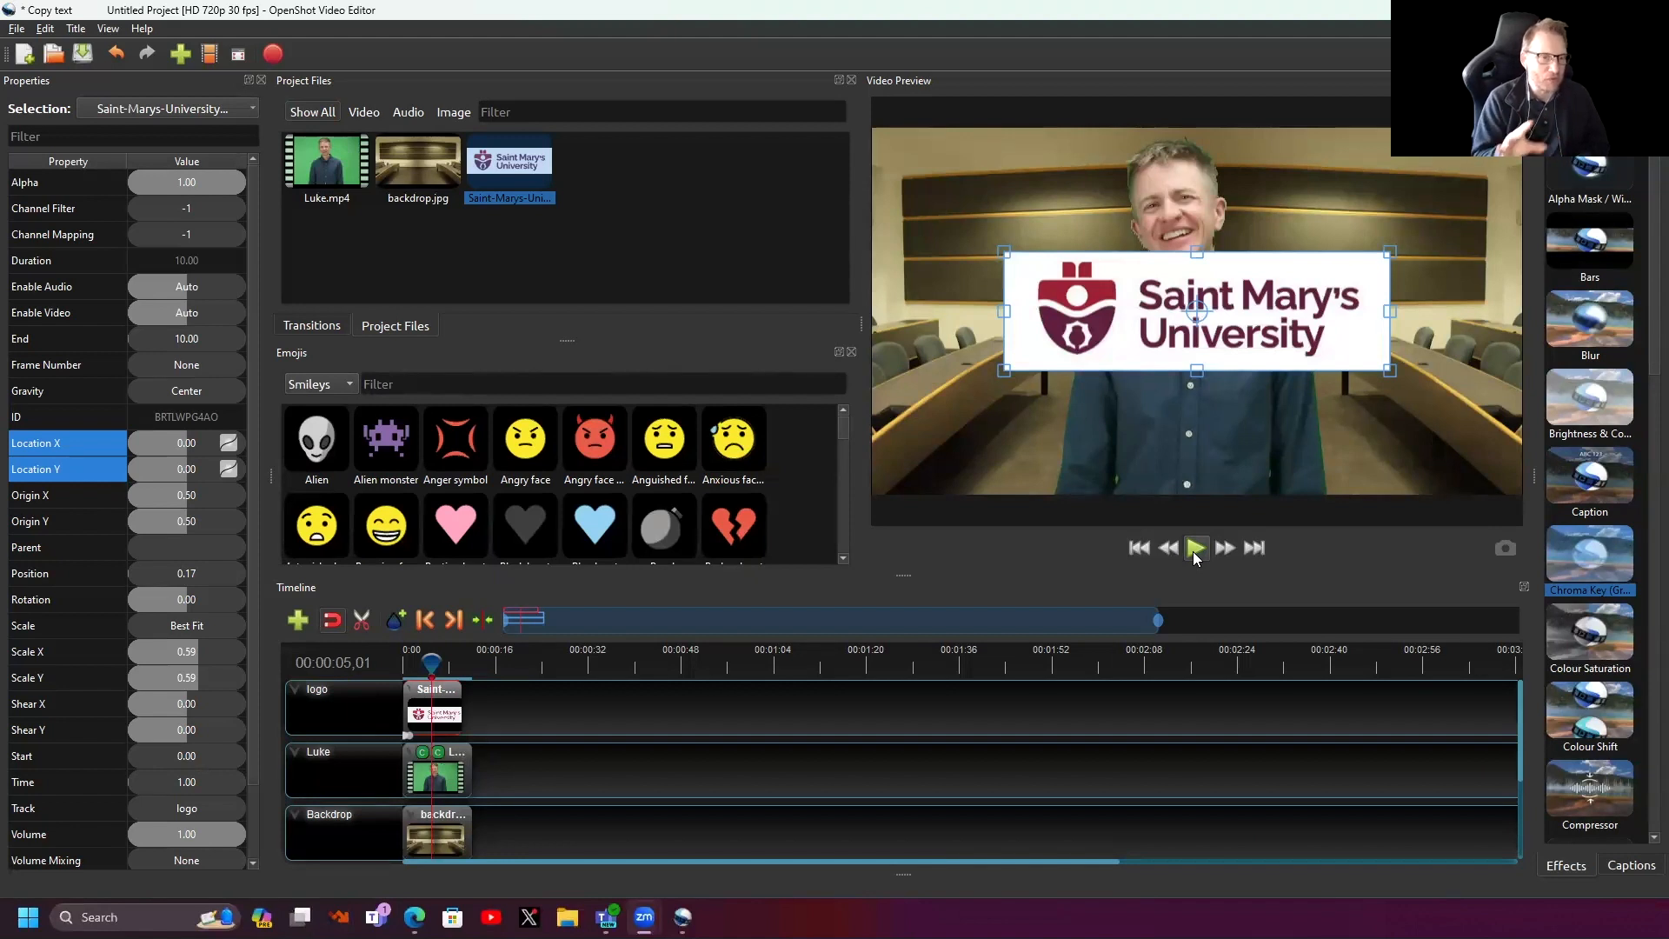
- Remove the logo clip's existing animation
{"action": "right_click", "coordinate": [440, 711]}
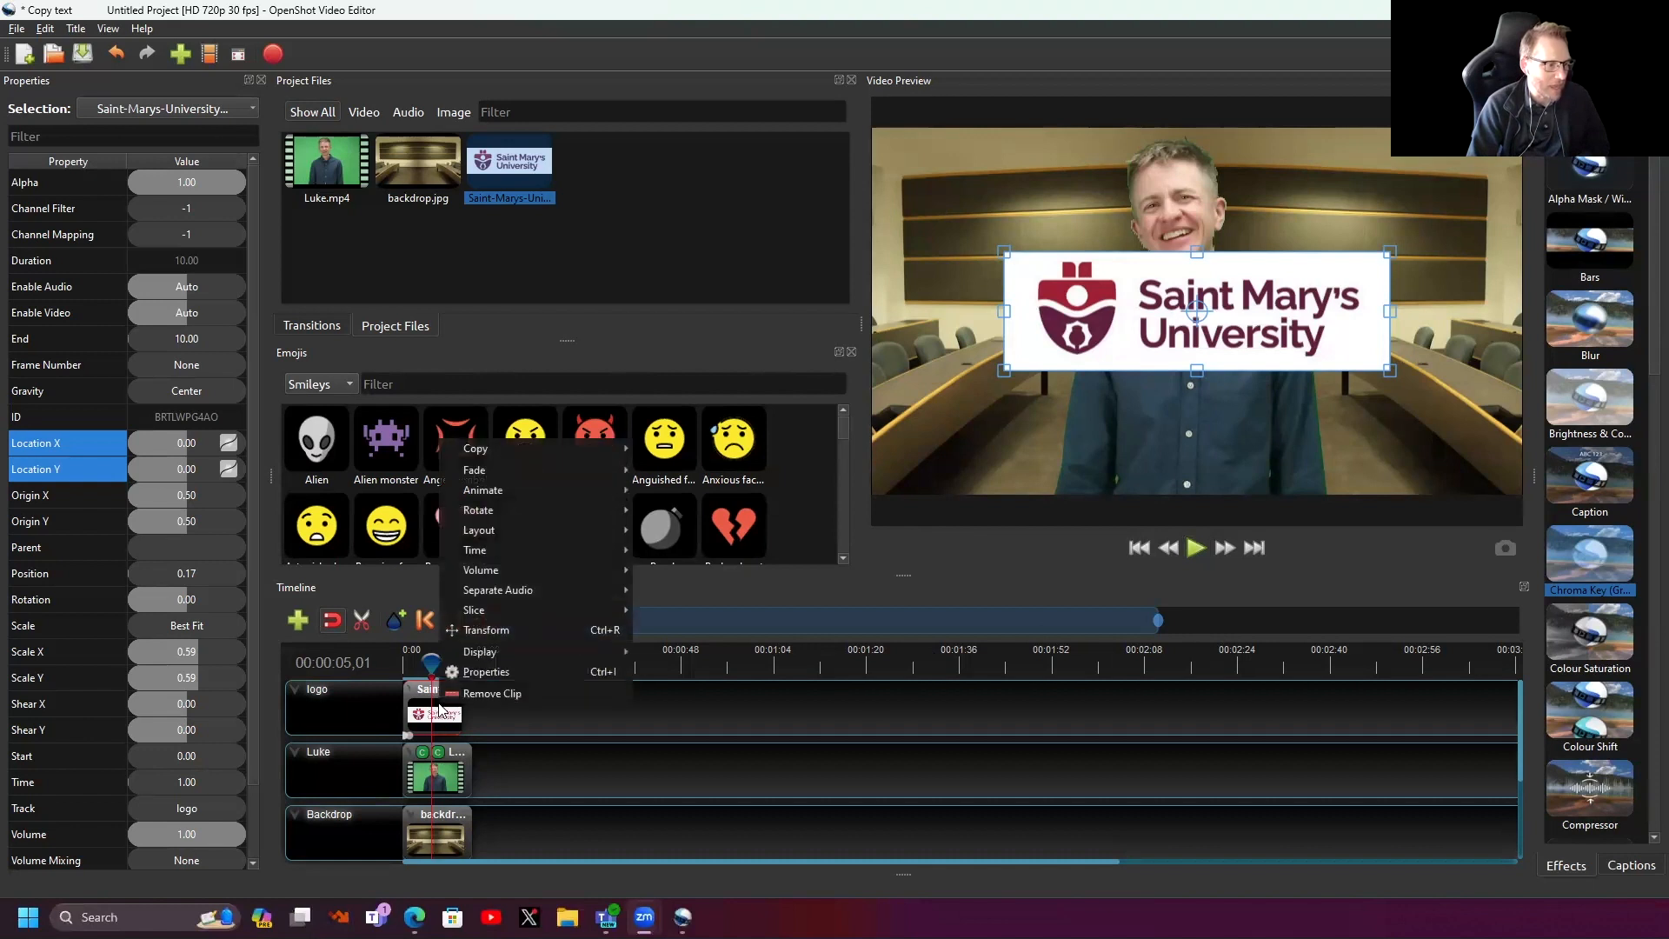
{"action": "mouse_move", "coordinate": [508, 490]}
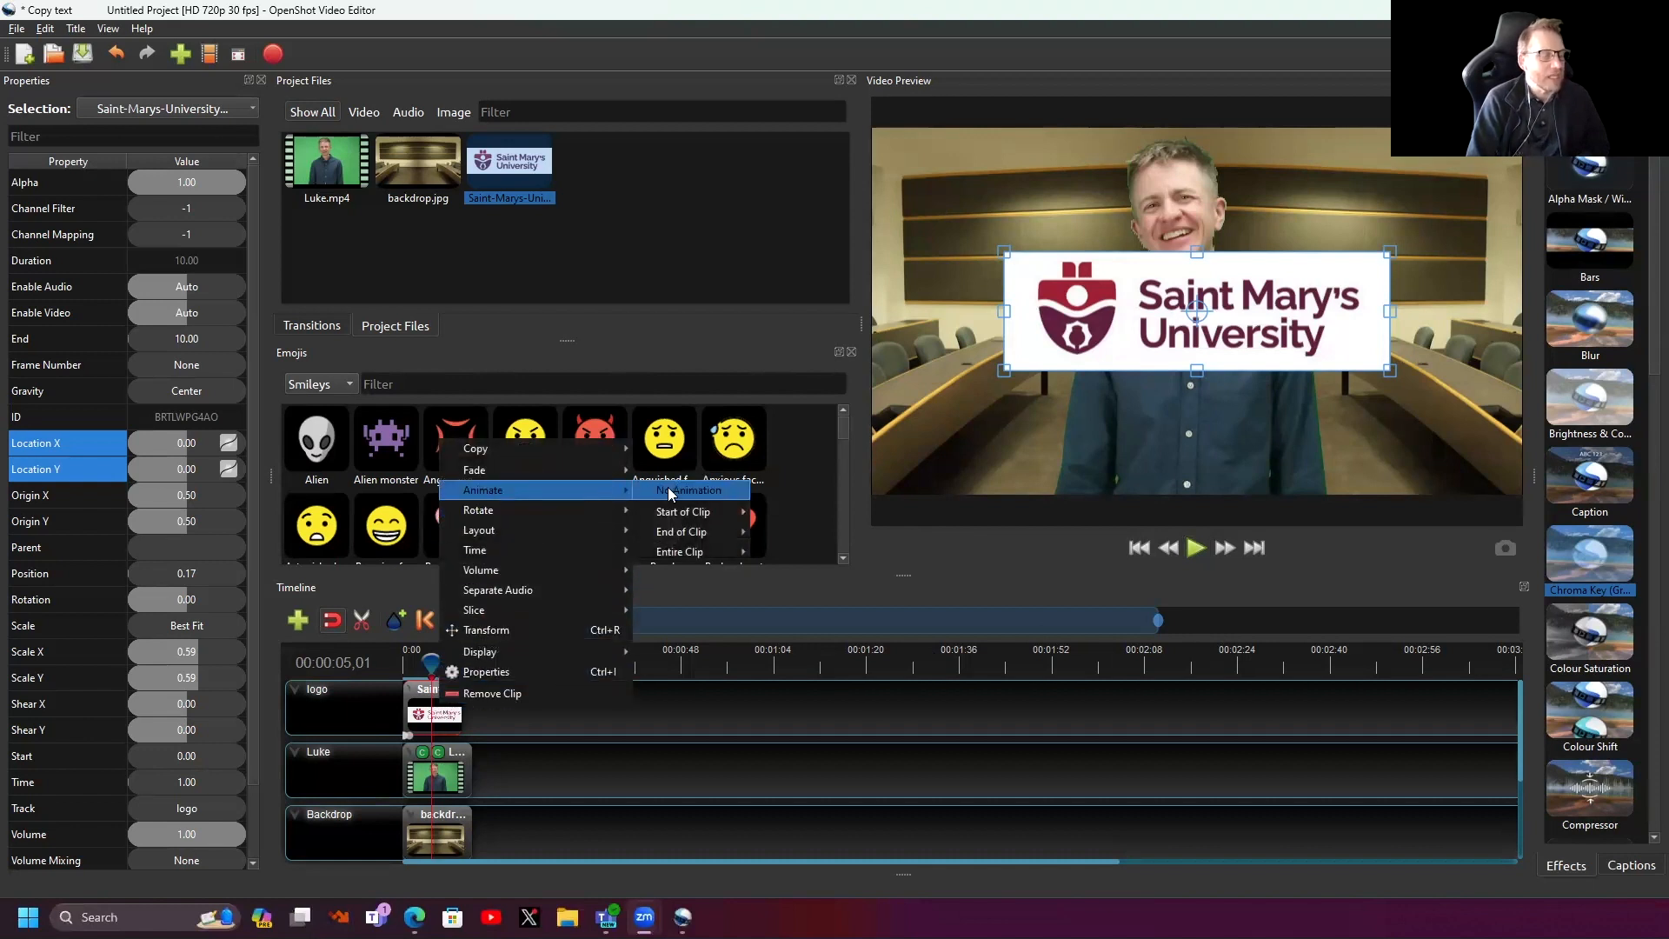
{"action": "left_click", "coordinate": [670, 491]}
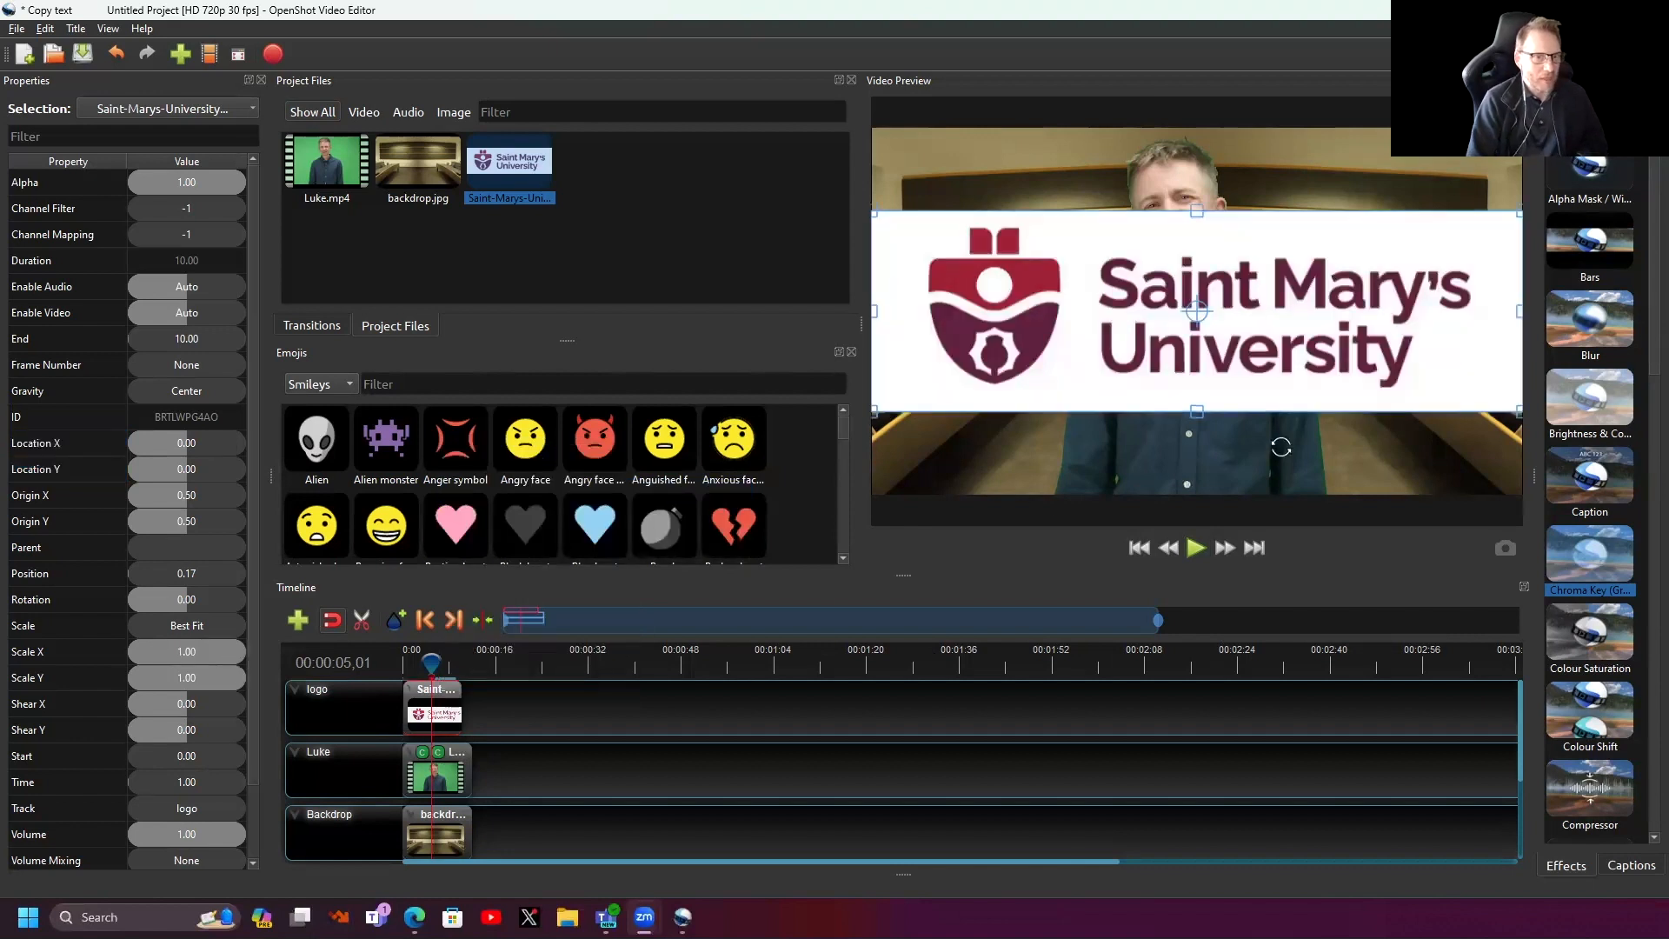
- Start the logo clip at time zero, shrink the logo to about half size and lower it to Location Y 0.36
{"action": "left_click", "coordinate": [1136, 546]}
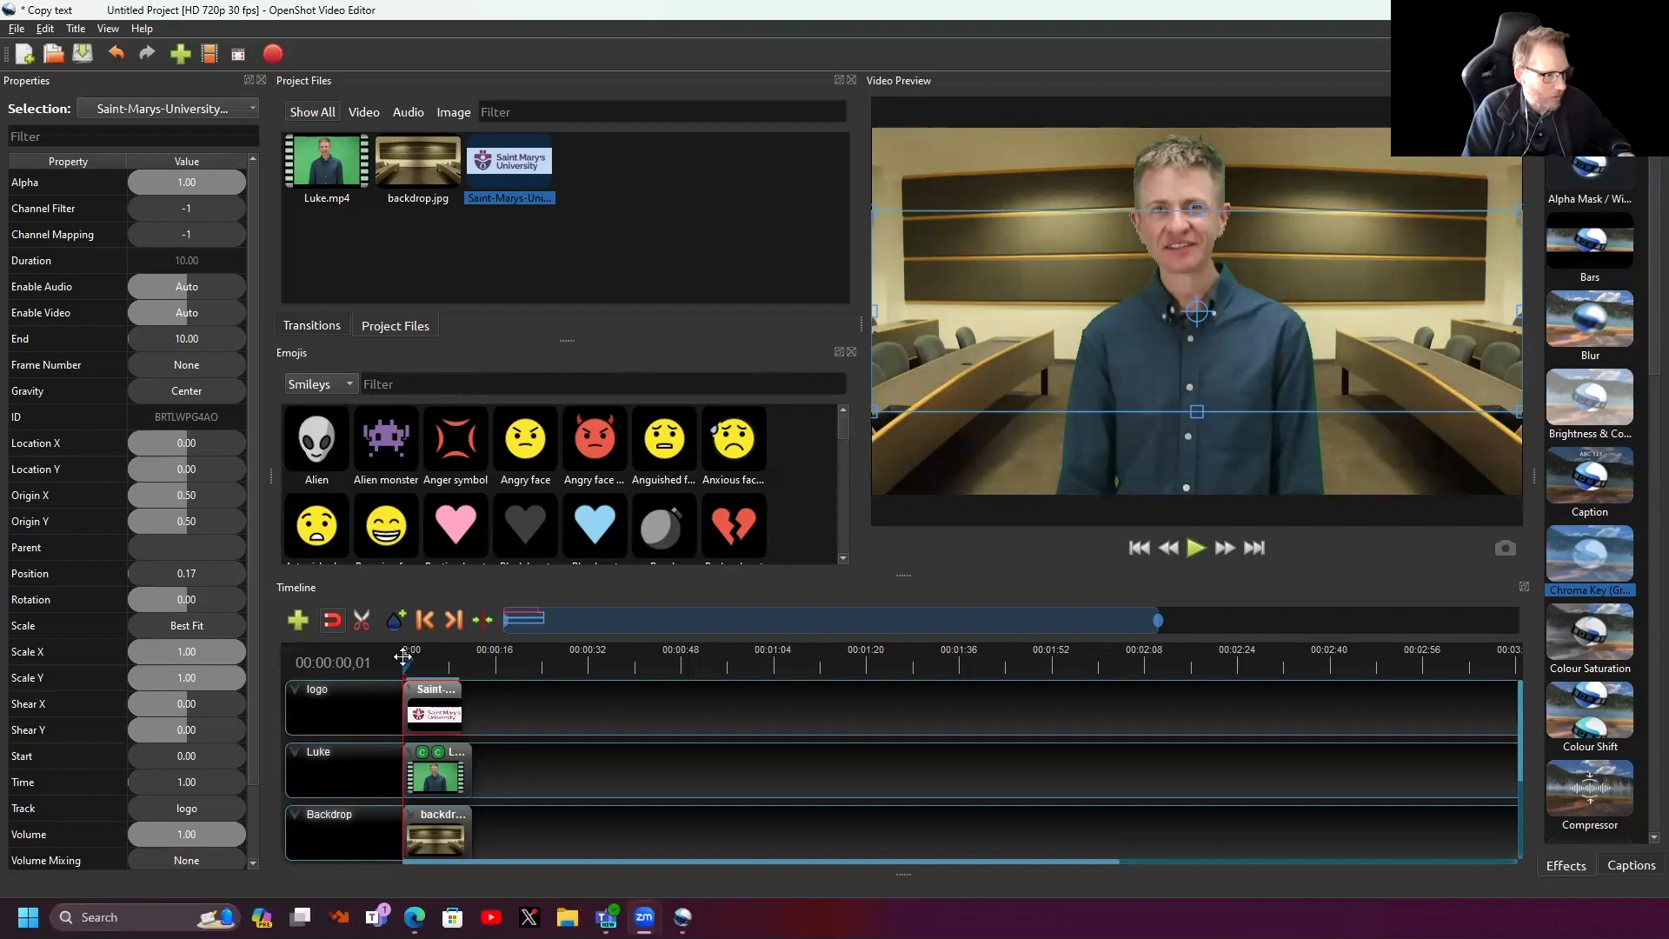
{"action": "left_click_drag", "start_coordinate": [434, 688], "coordinate": [432, 687]}
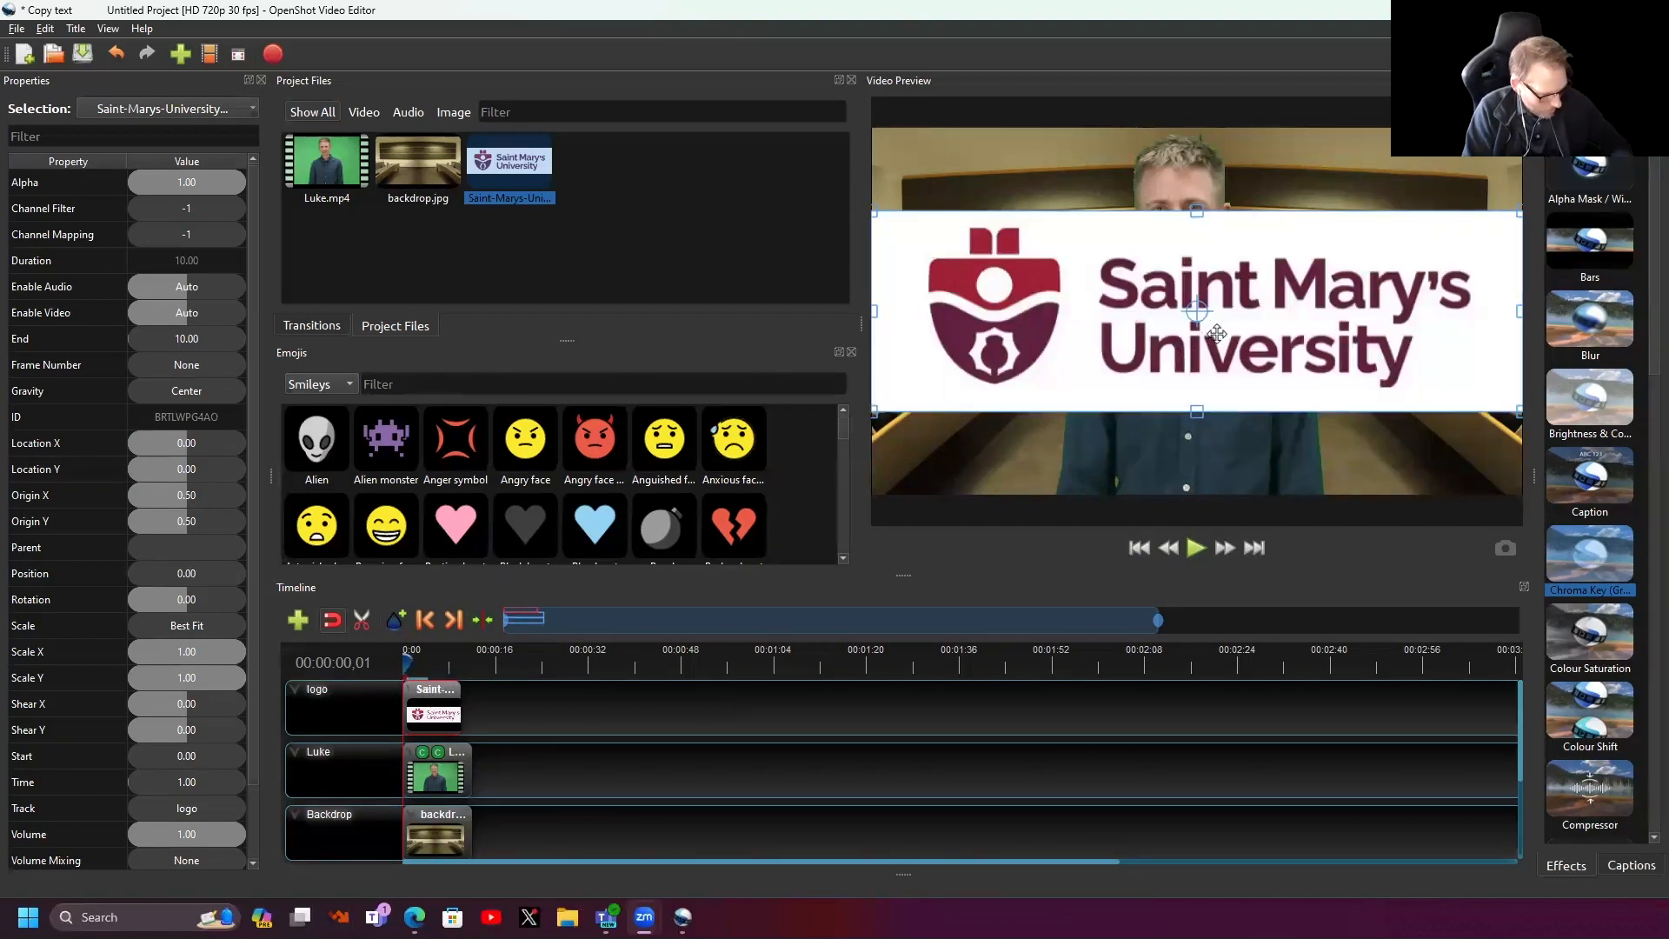
{"action": "left_click_drag", "start_coordinate": [1521, 212], "coordinate": [1352, 293]}
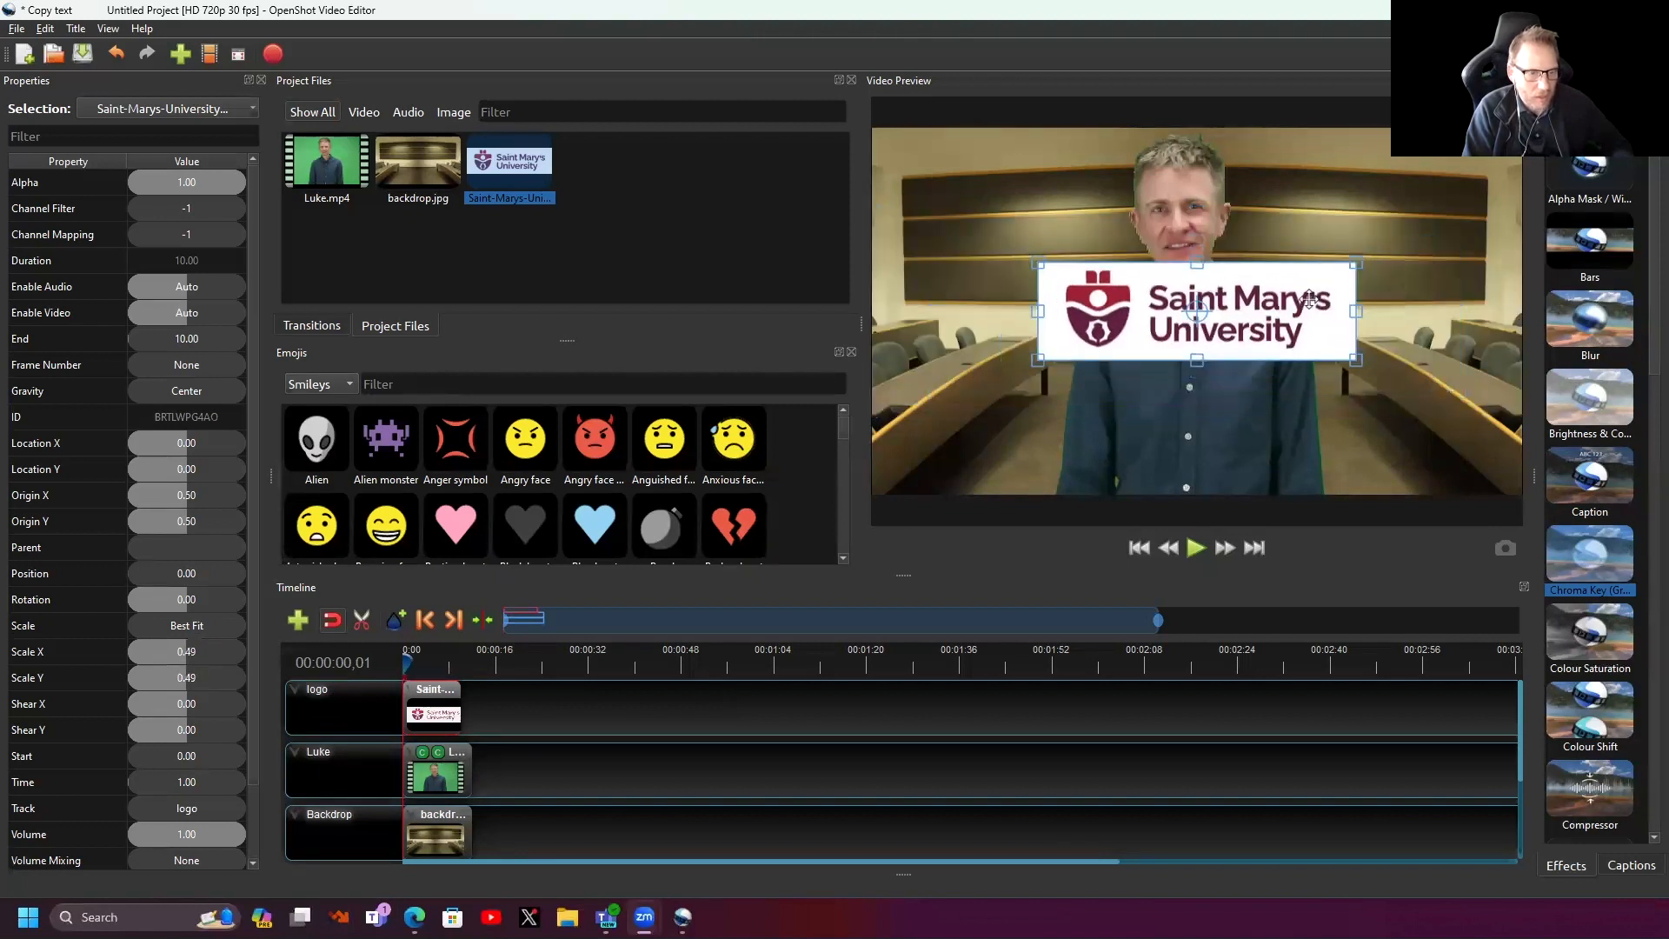
{"action": "left_click_drag", "start_coordinate": [1273, 339], "coordinate": [1262, 472]}
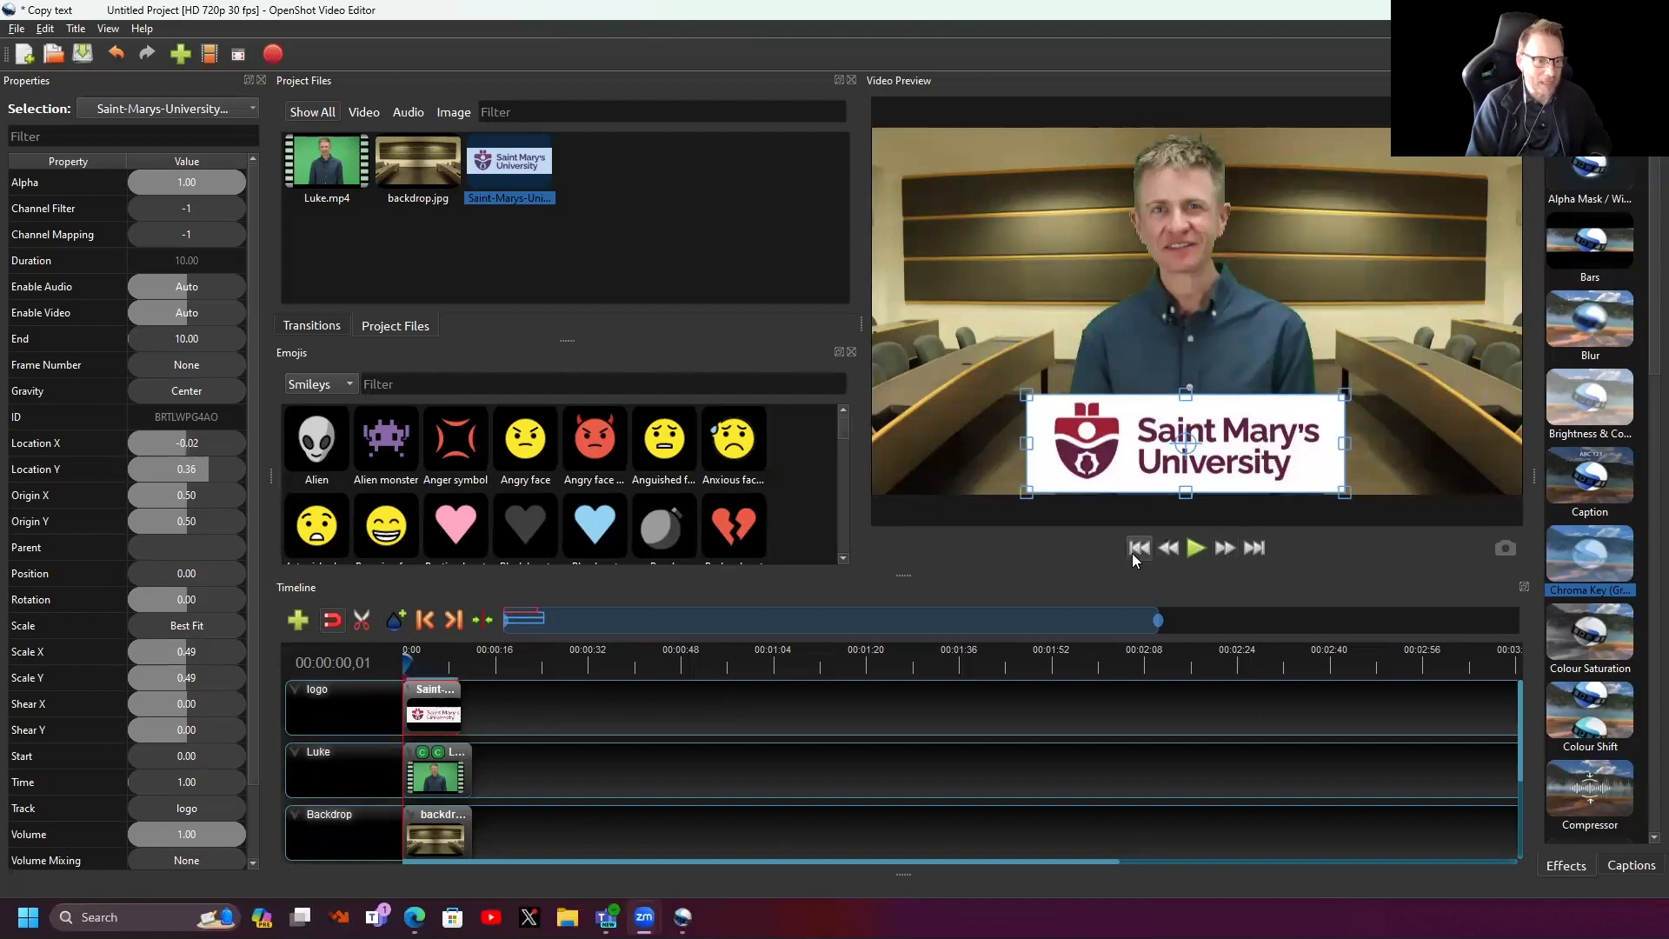
- Bring up the Edge to Center slide-in options for the logo's clip start
{"action": "right_click", "coordinate": [433, 701]}
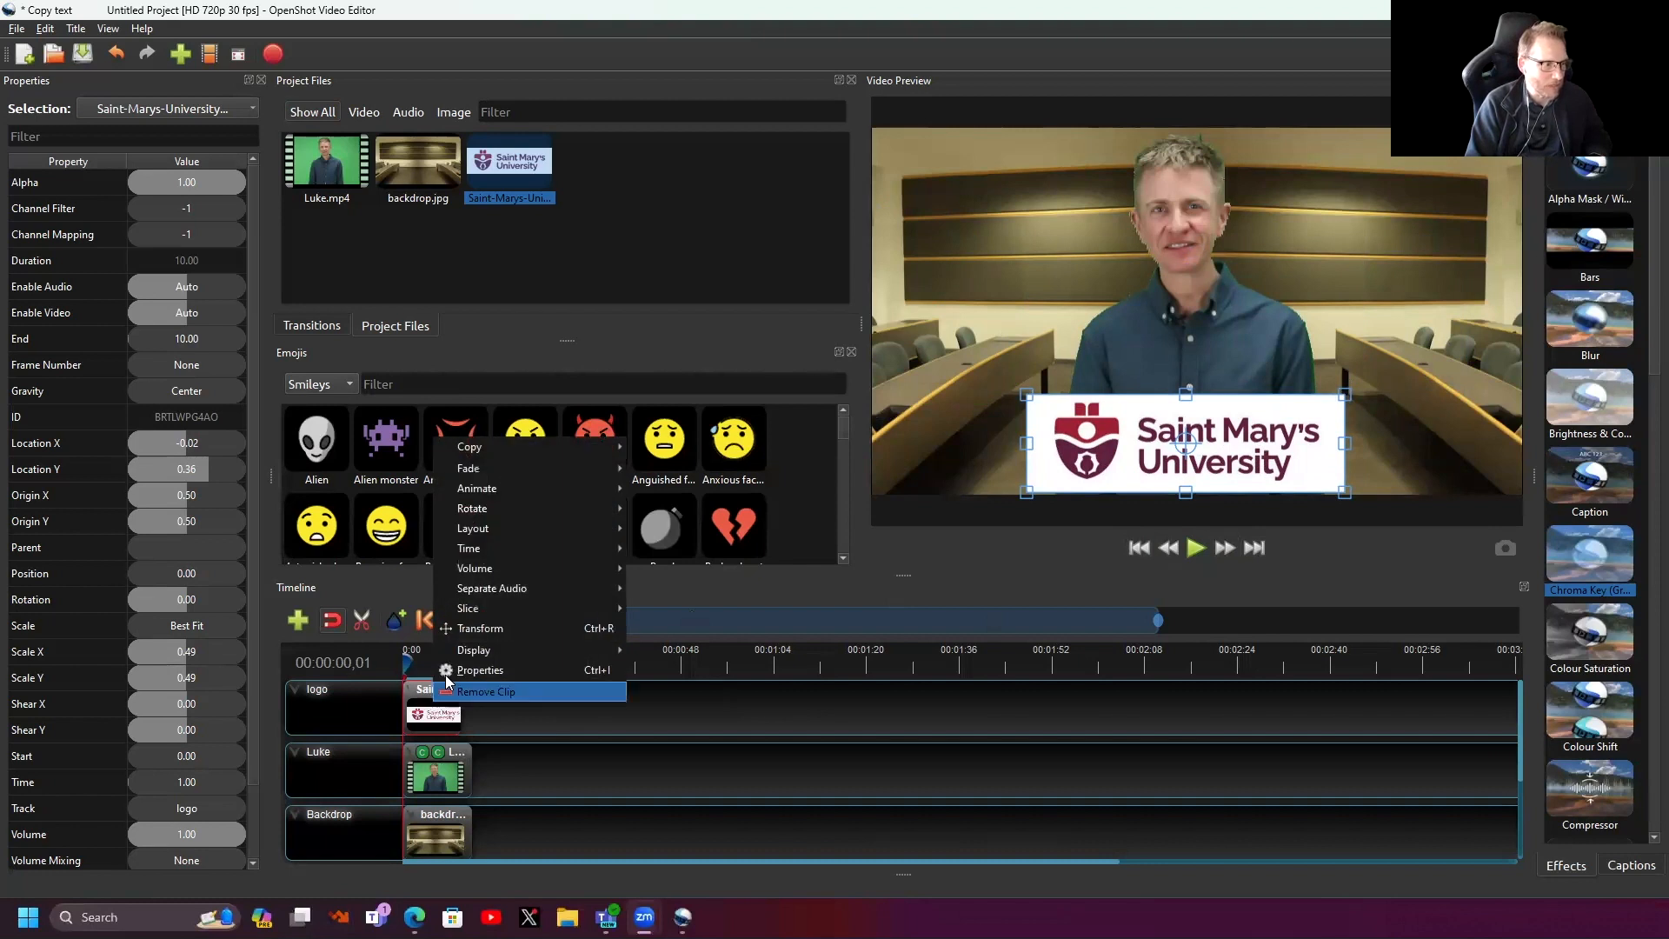
{"action": "mouse_move", "coordinate": [489, 496]}
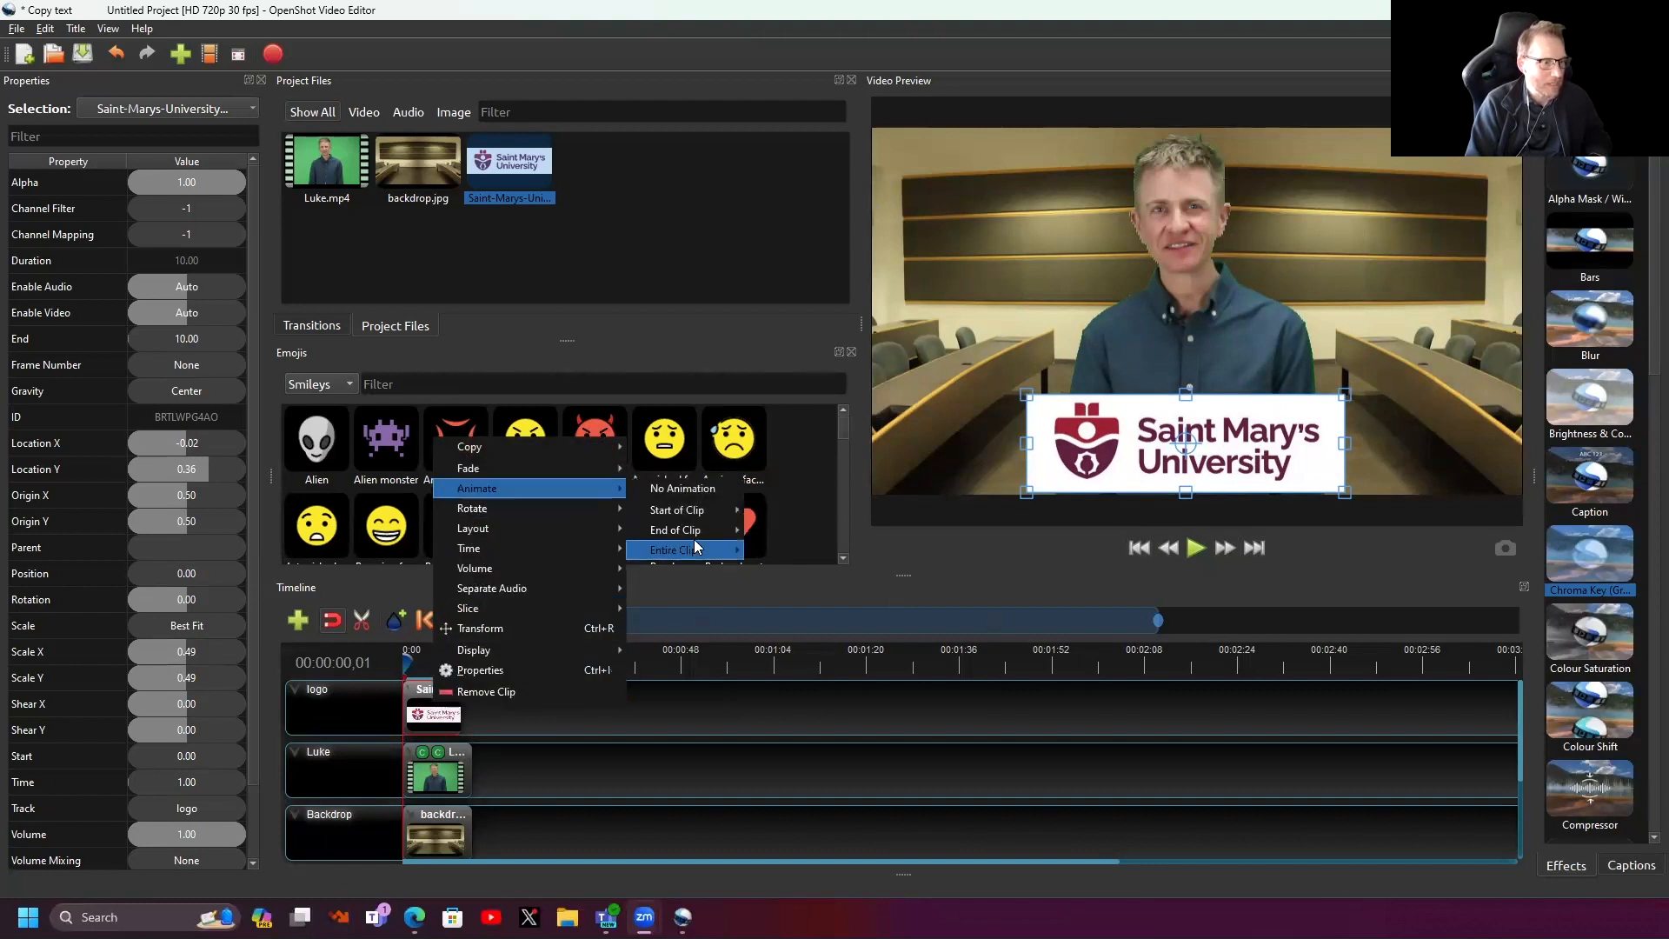
{"action": "mouse_move", "coordinate": [693, 511]}
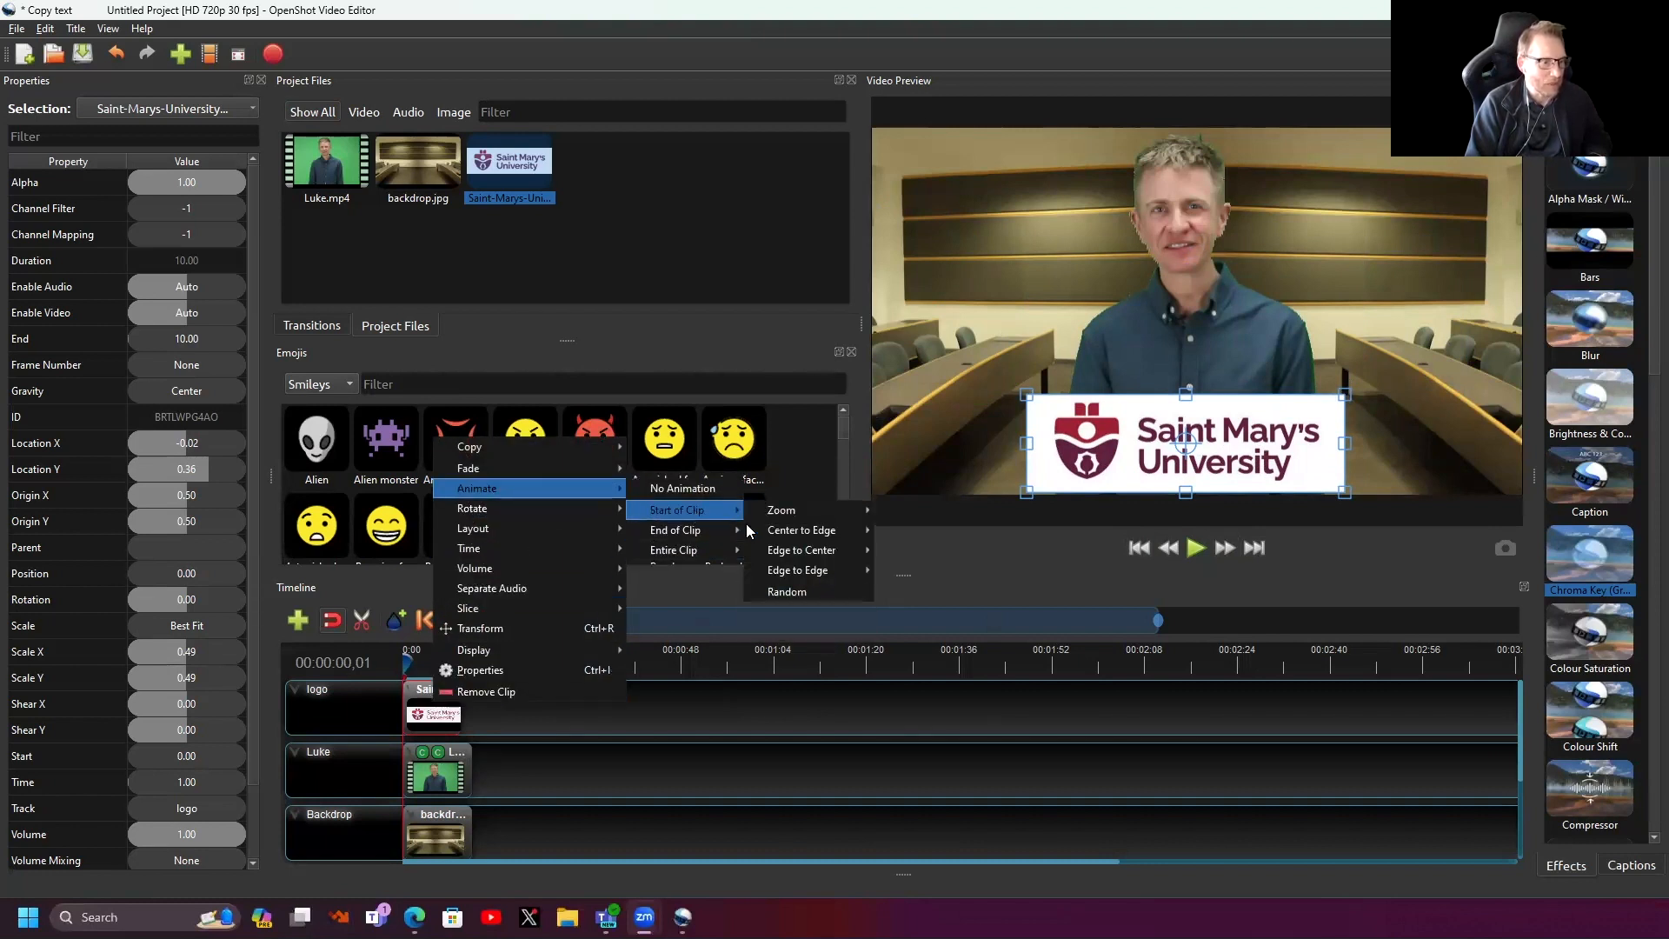
{"action": "mouse_move", "coordinate": [791, 551]}
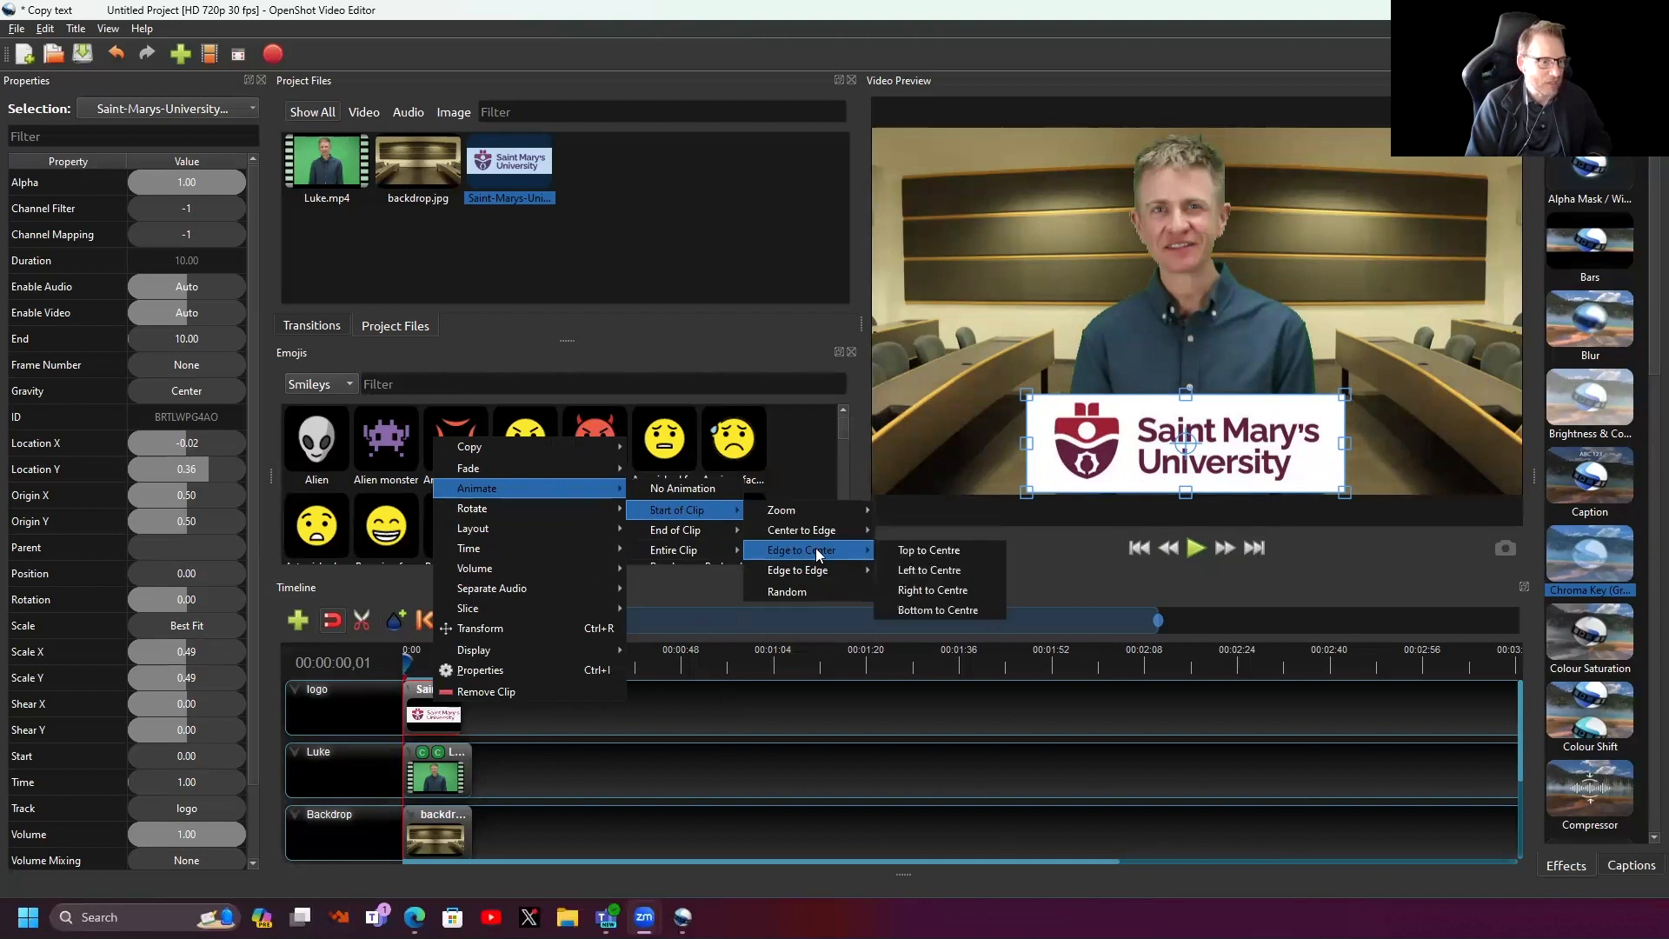
- Apply the Left to Centre slide-in to the logo and play it back twice from the start
{"action": "left_click", "coordinate": [917, 572]}
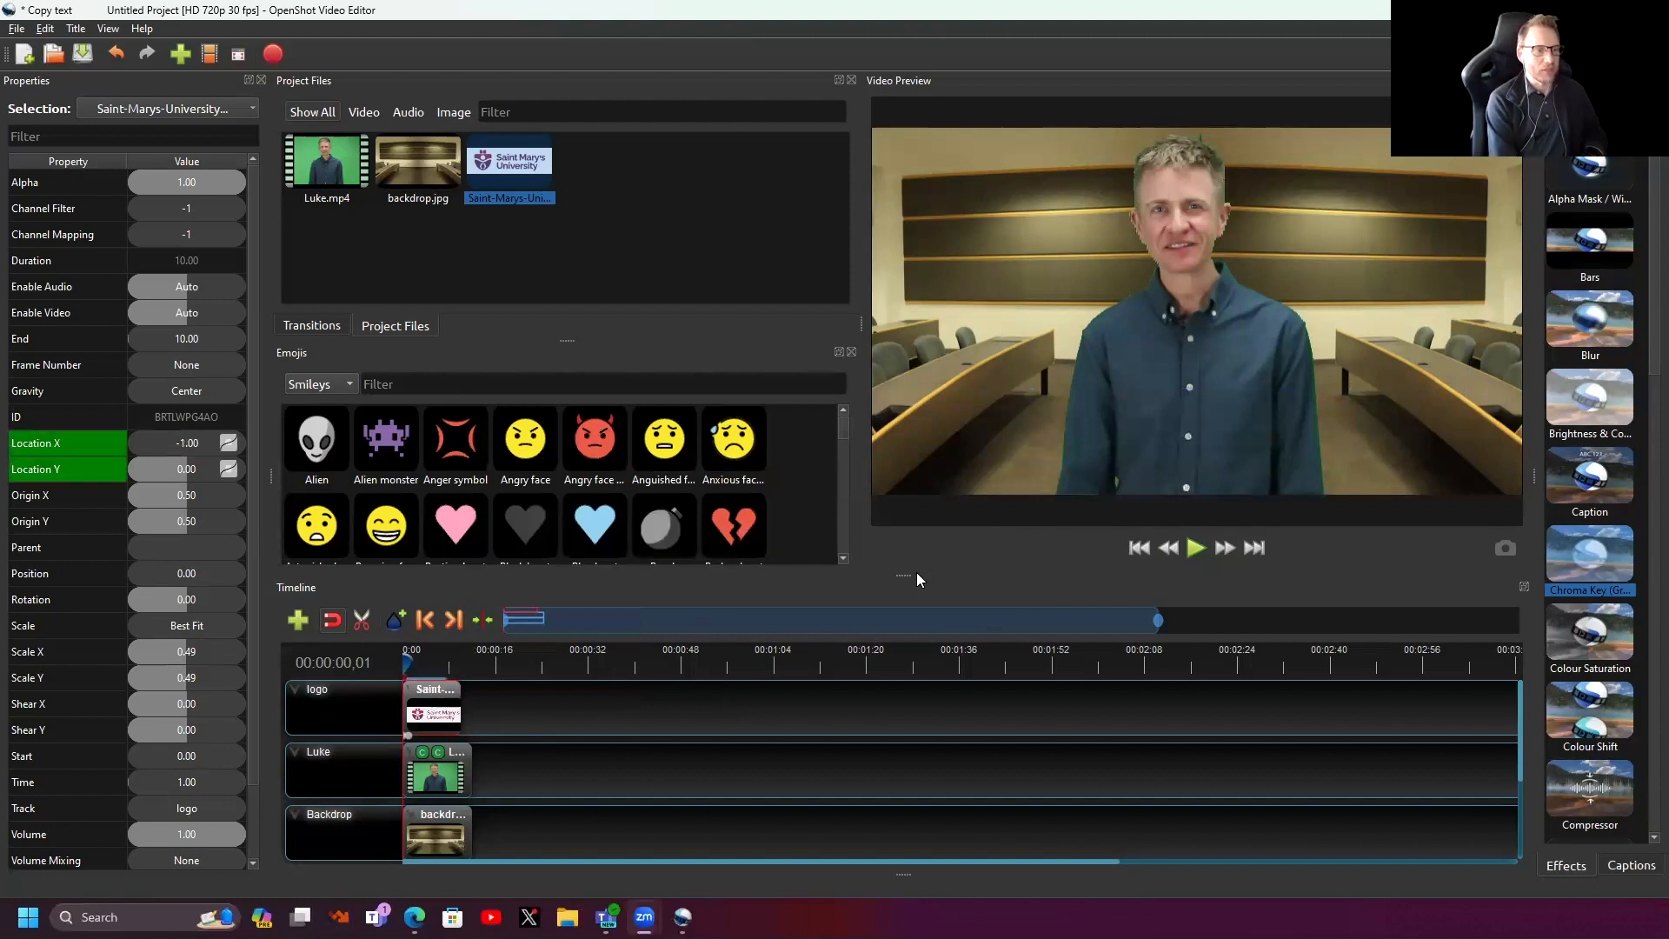
{"action": "key", "text": "space"}
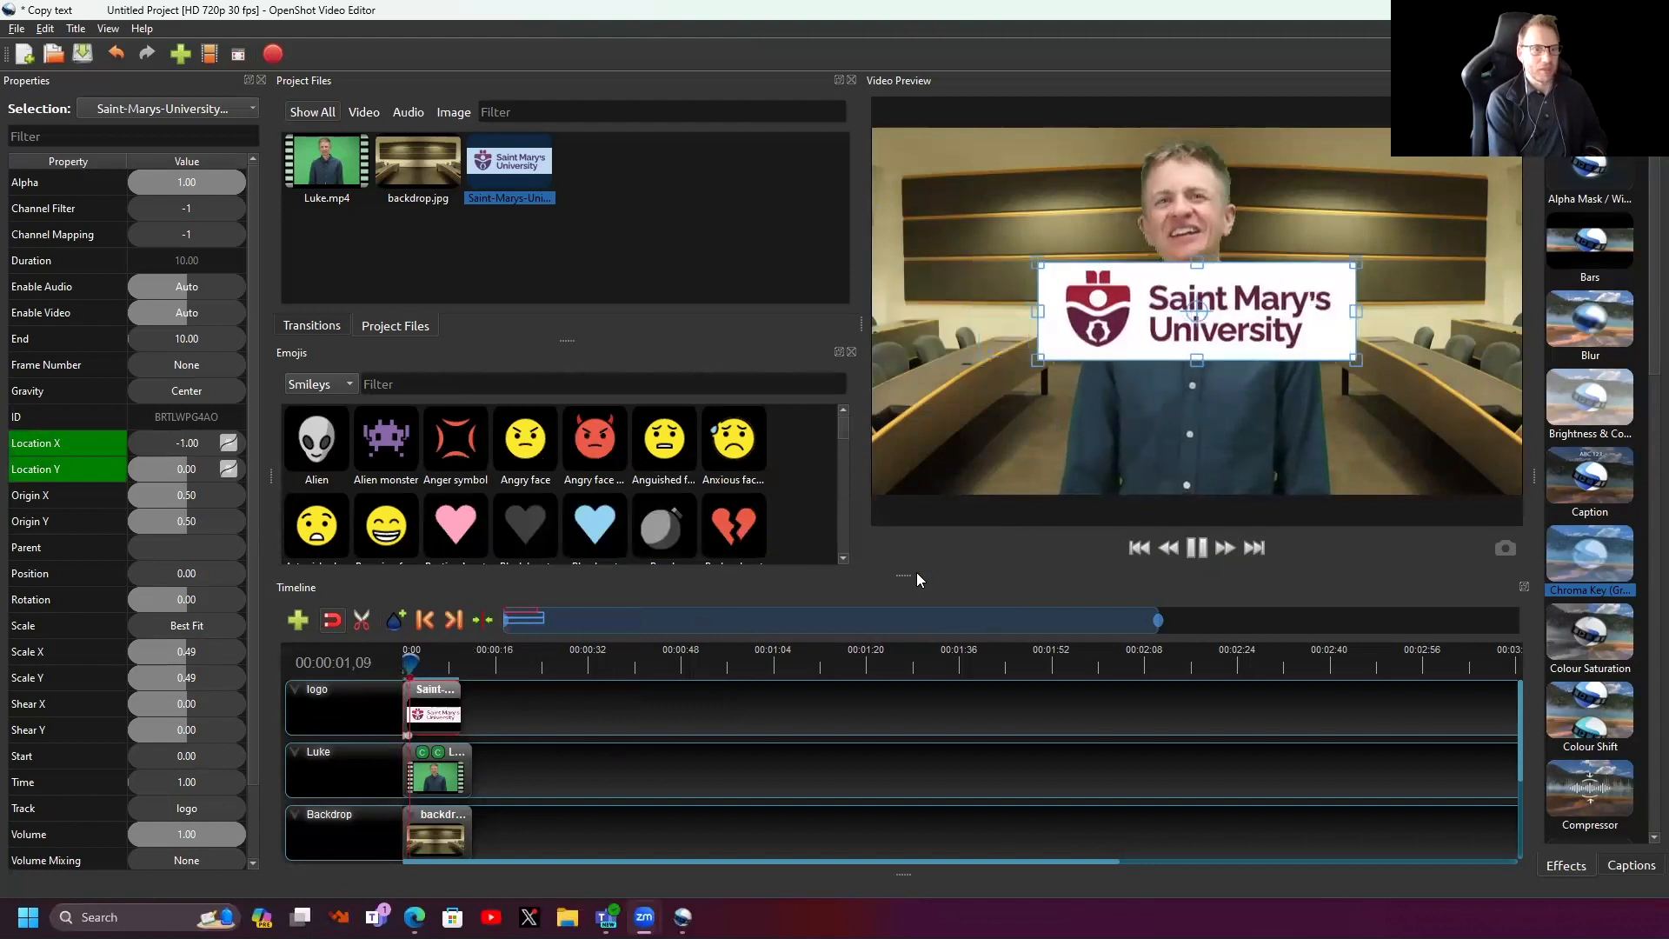
{"action": "key", "text": "space"}
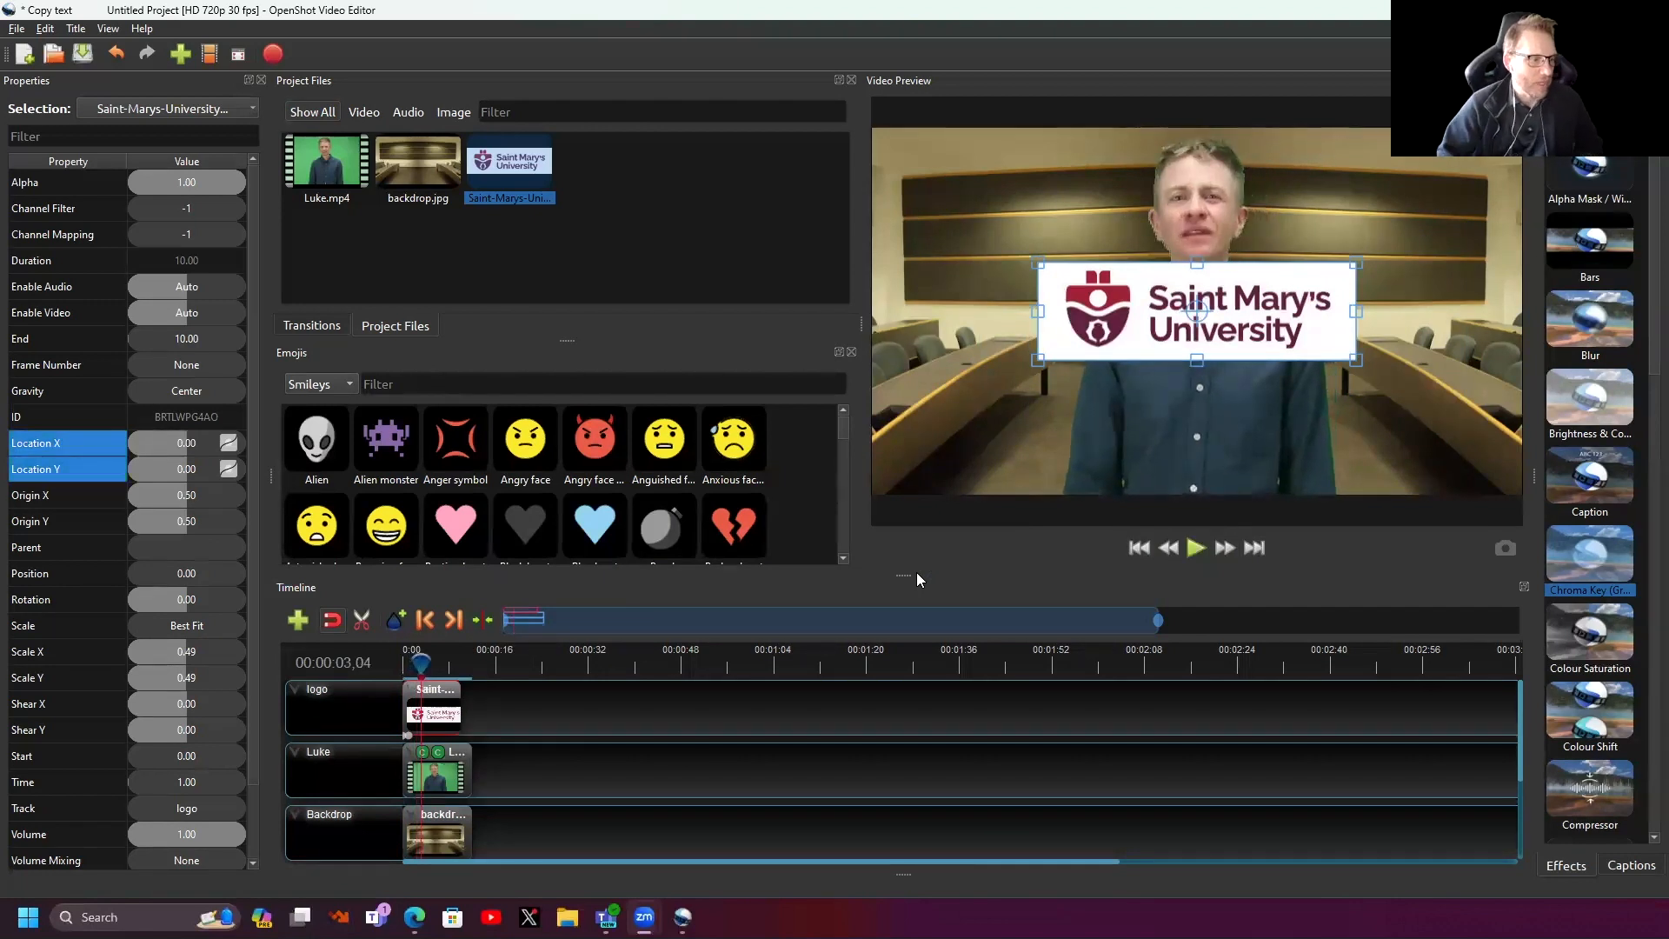
{"action": "left_click", "coordinate": [408, 665]}
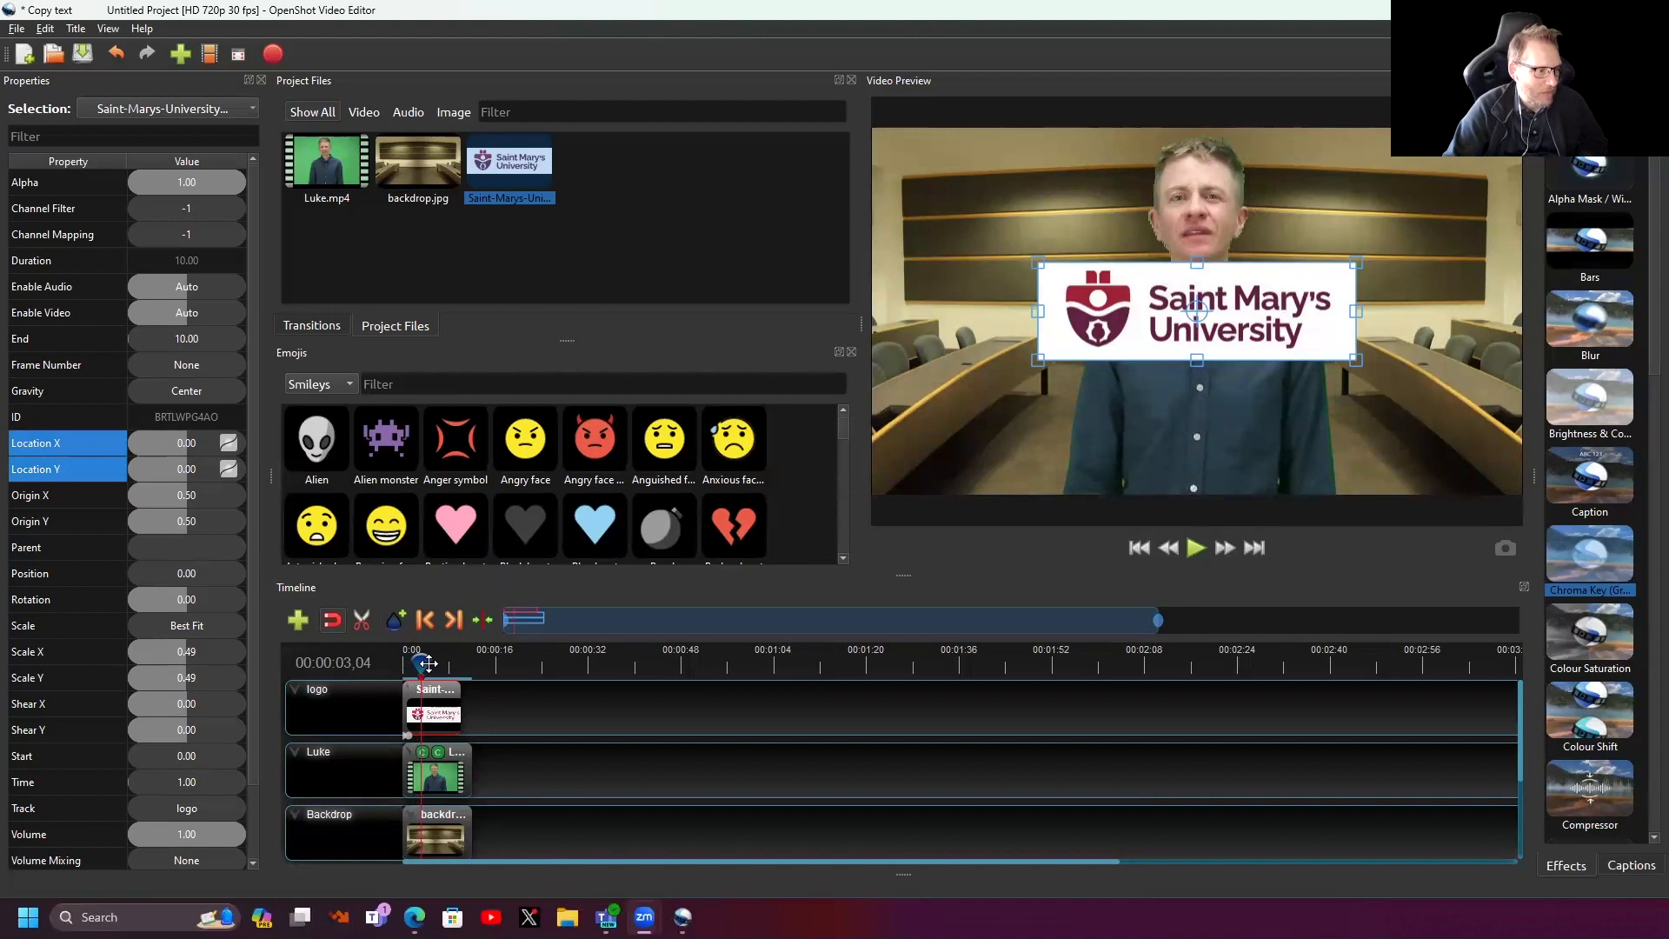
{"action": "key", "text": "space"}
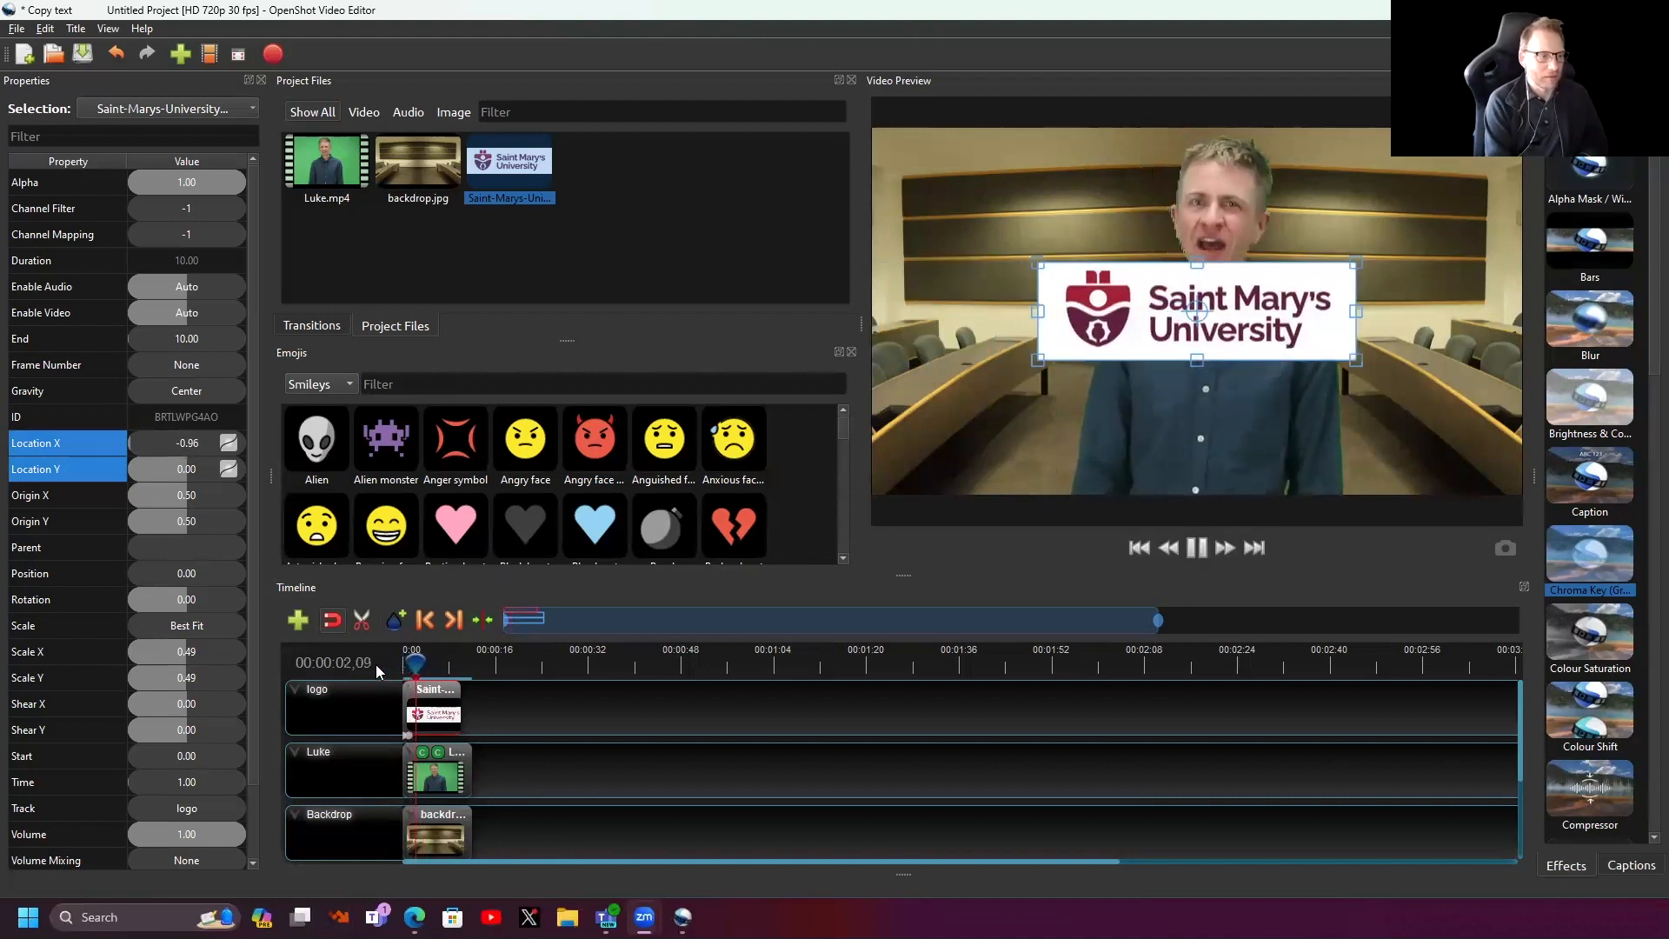
{"action": "key", "text": "space"}
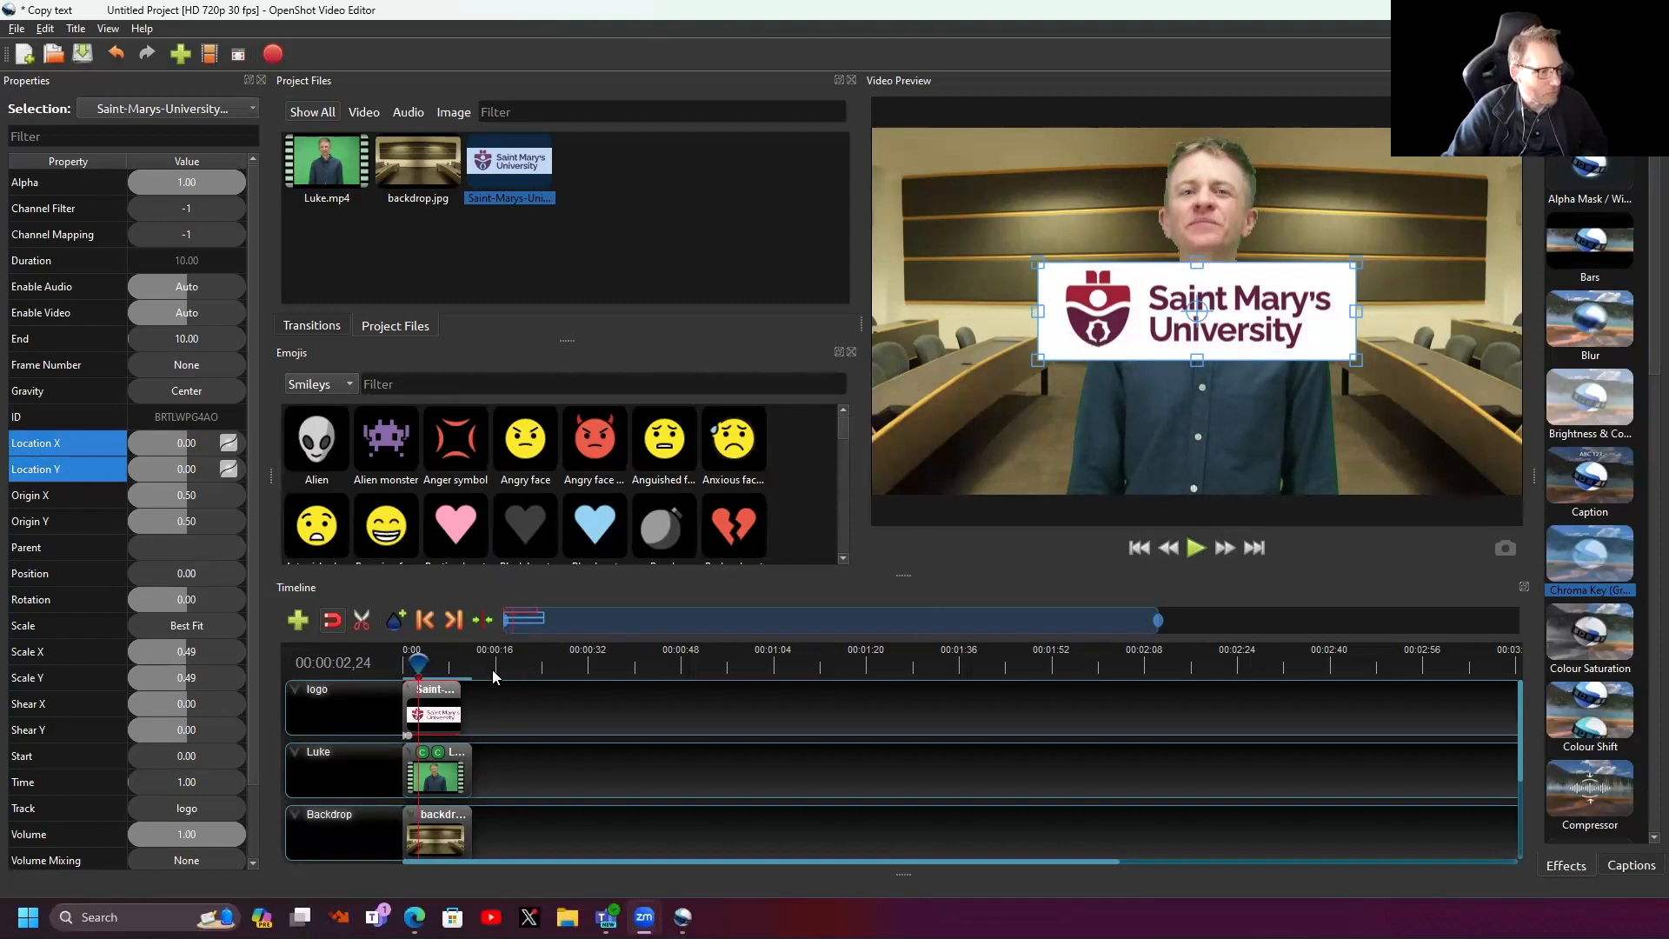
- Add a Centre to Bottom slide-out at the logo clip's end and preview it from near the start
{"action": "right_click", "coordinate": [438, 702]}
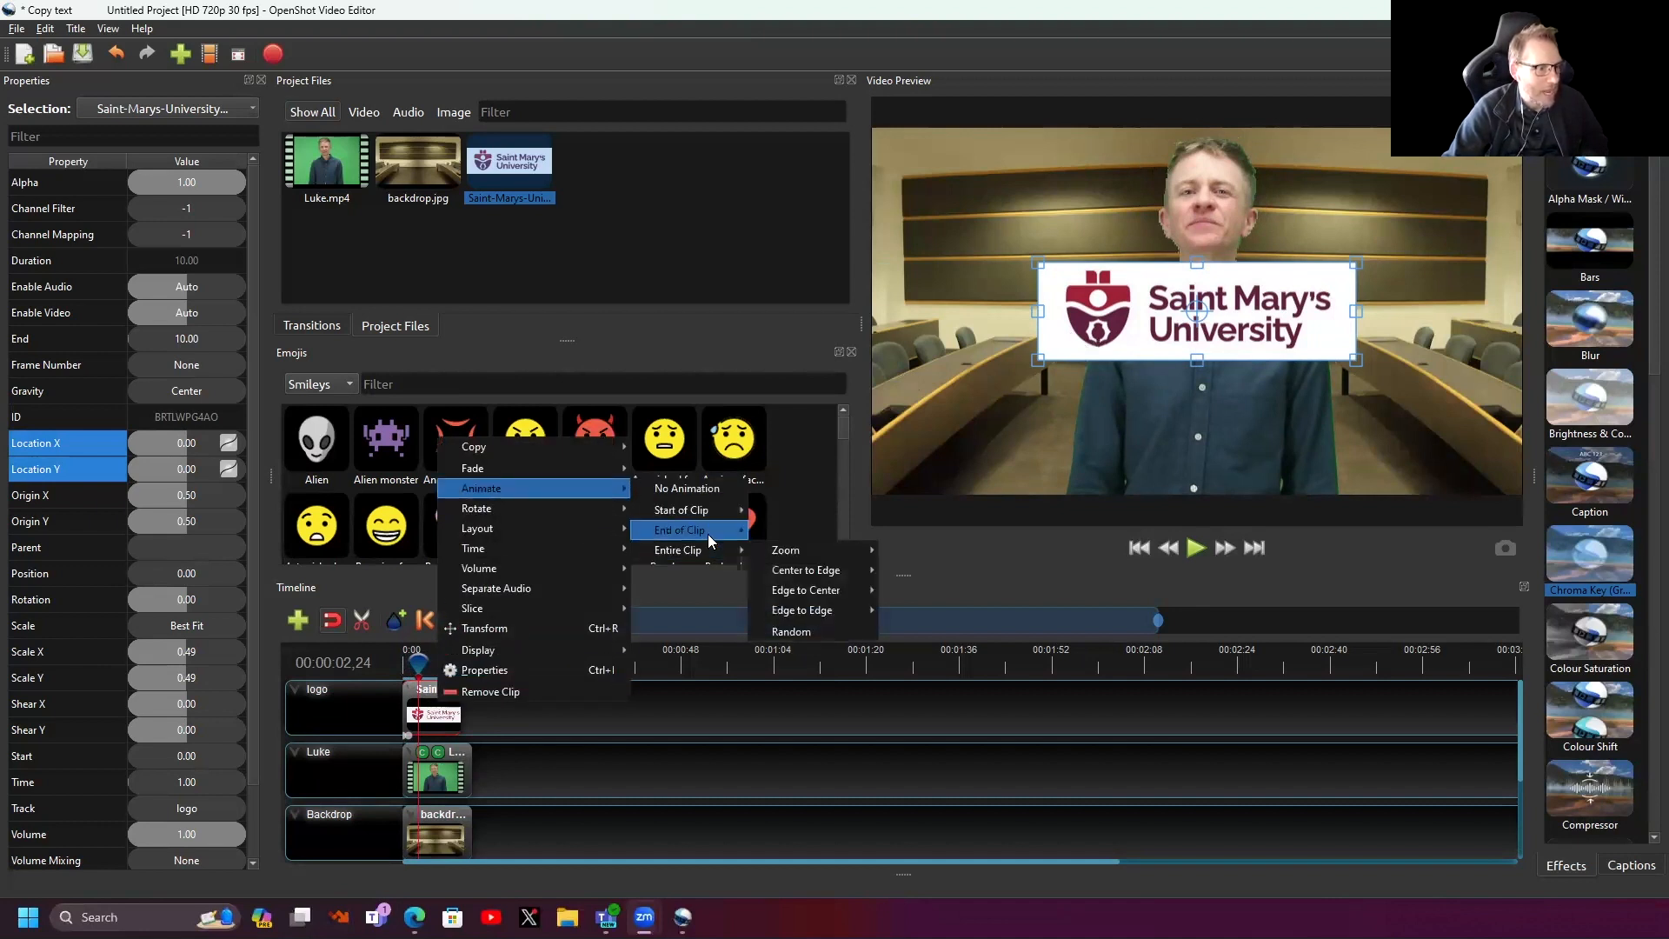
{"action": "mouse_move", "coordinate": [812, 548]}
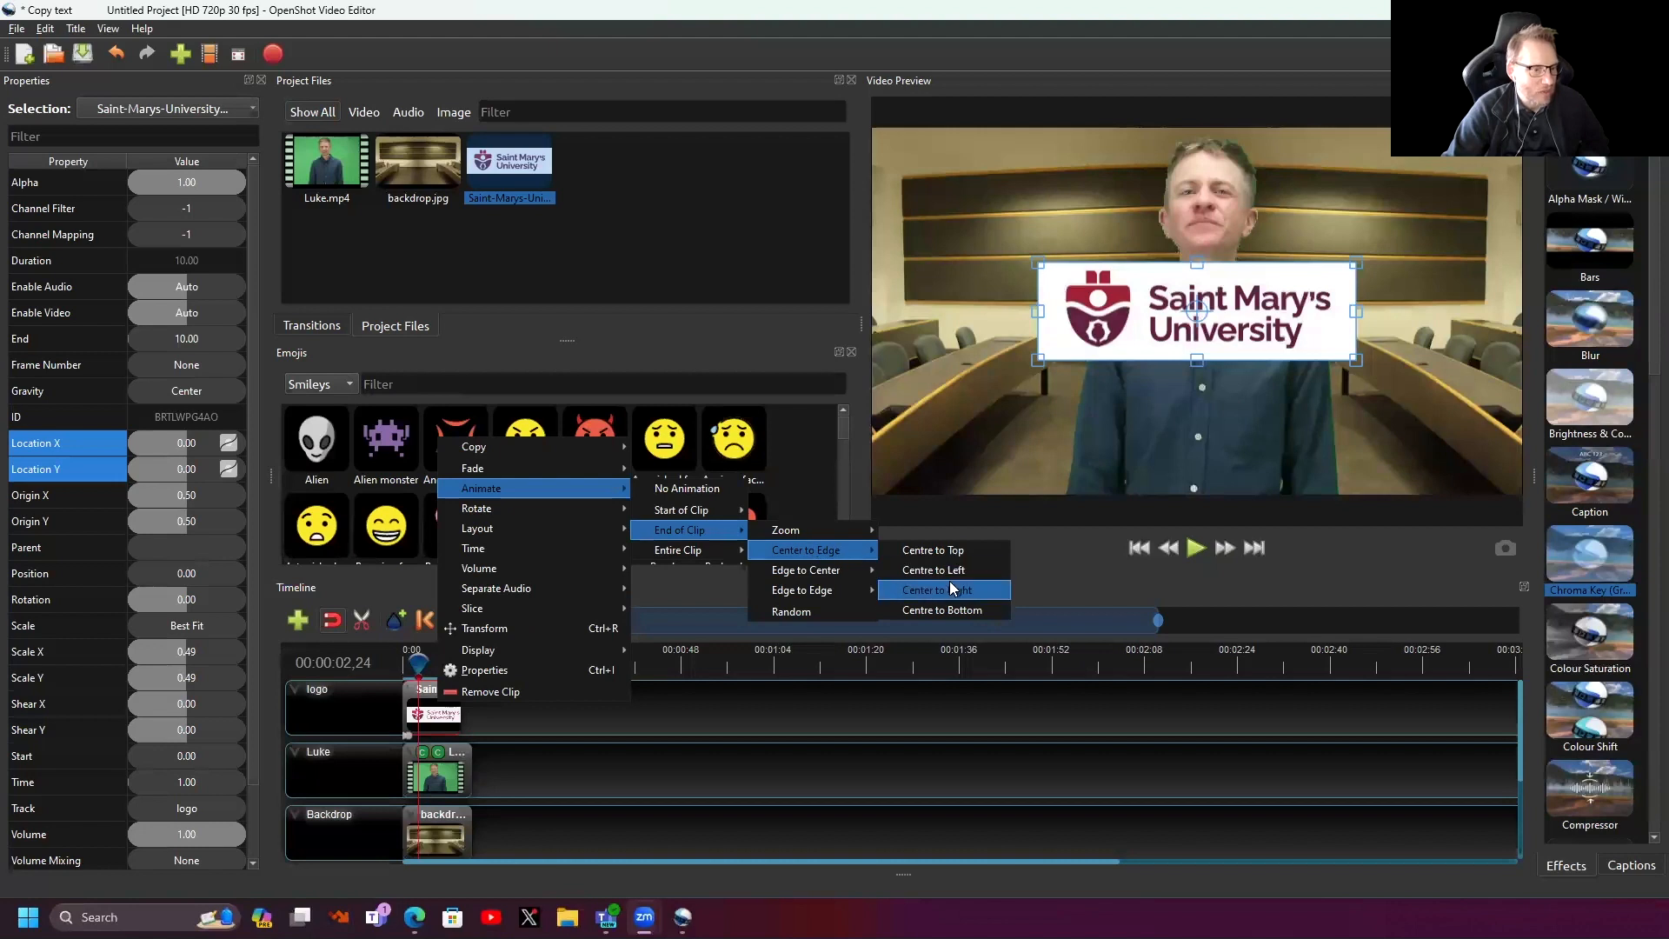
{"action": "left_click", "coordinate": [954, 608]}
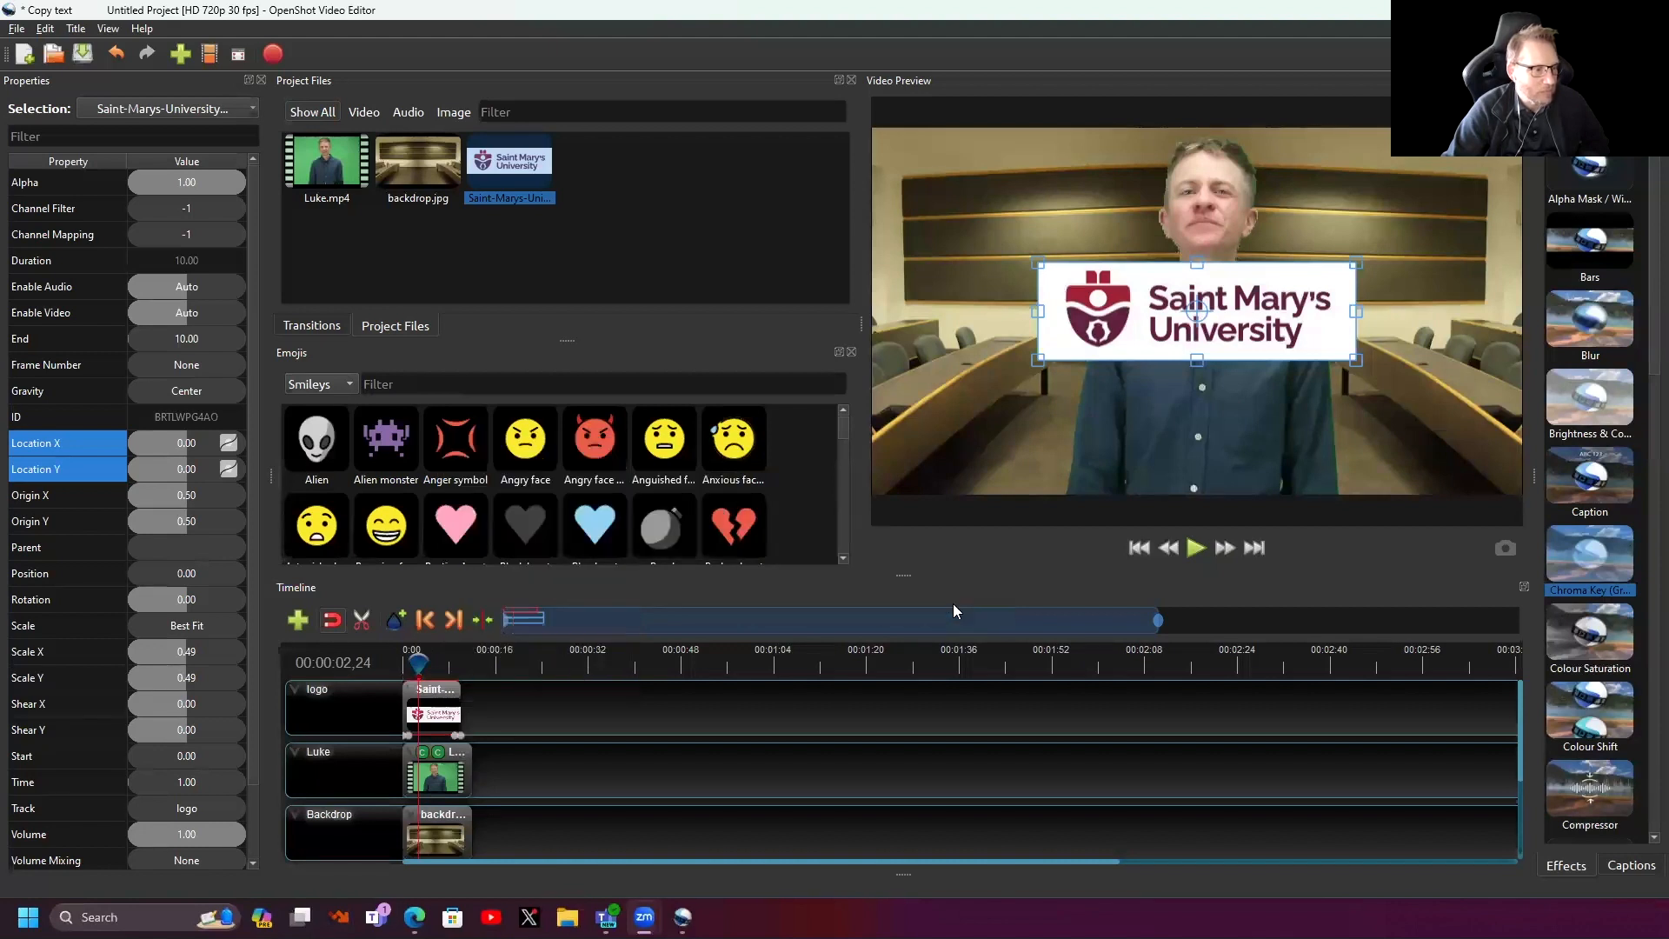
{"action": "left_click", "coordinate": [407, 665]}
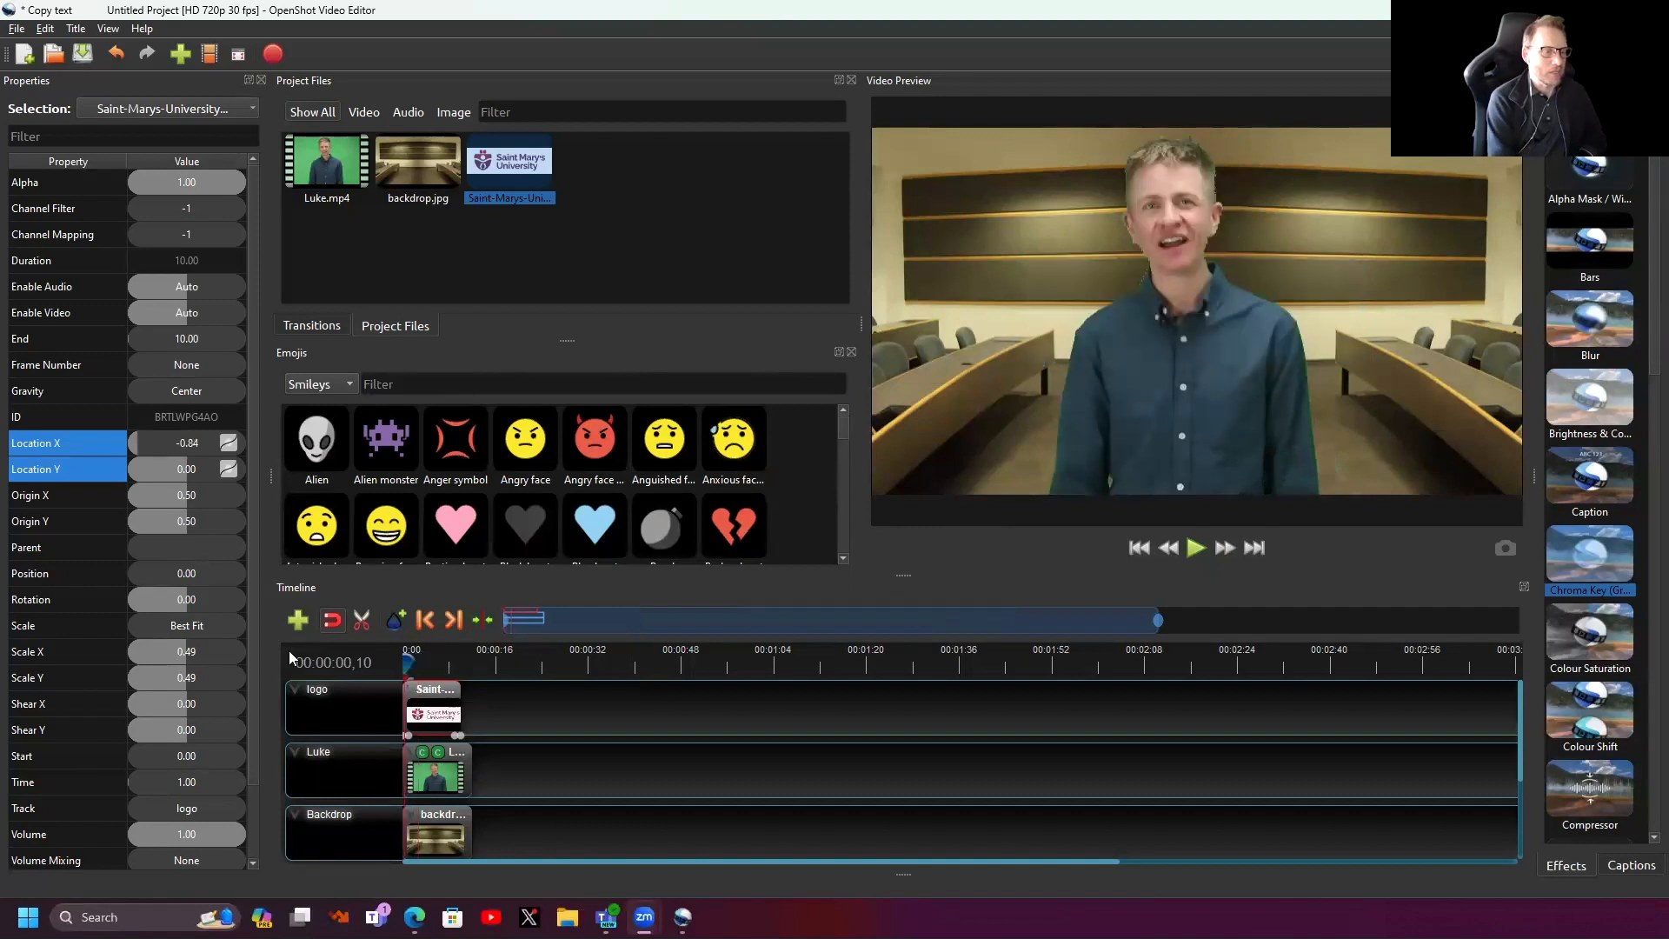
{"action": "key", "text": "space"}
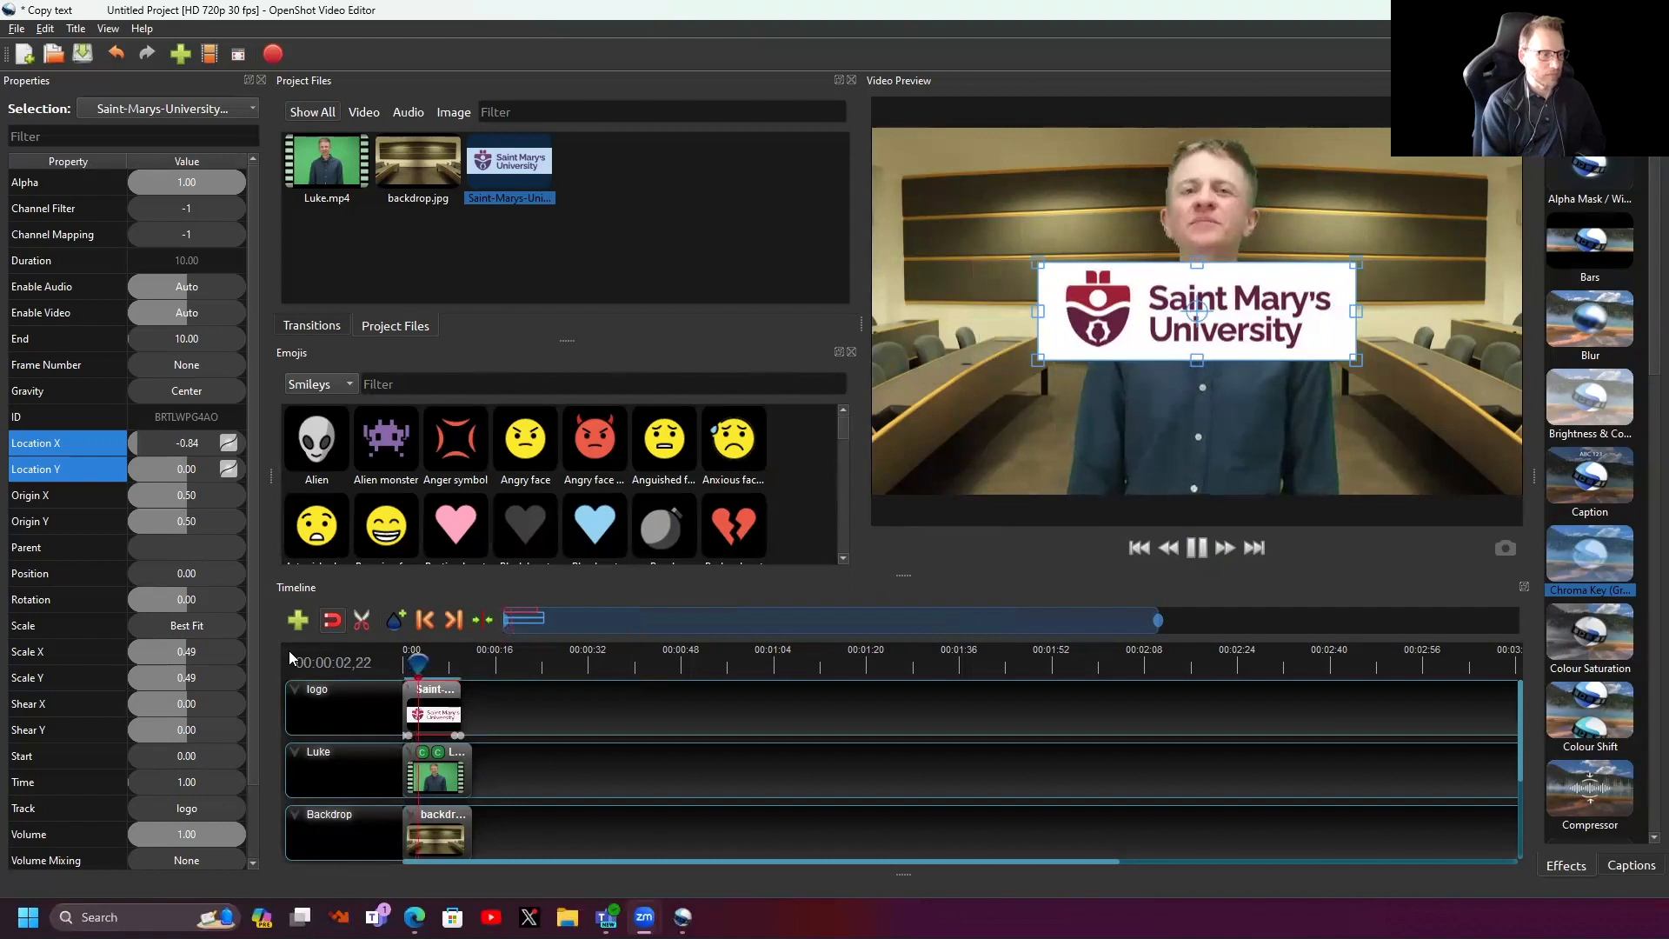
{"action": "key", "text": "space"}
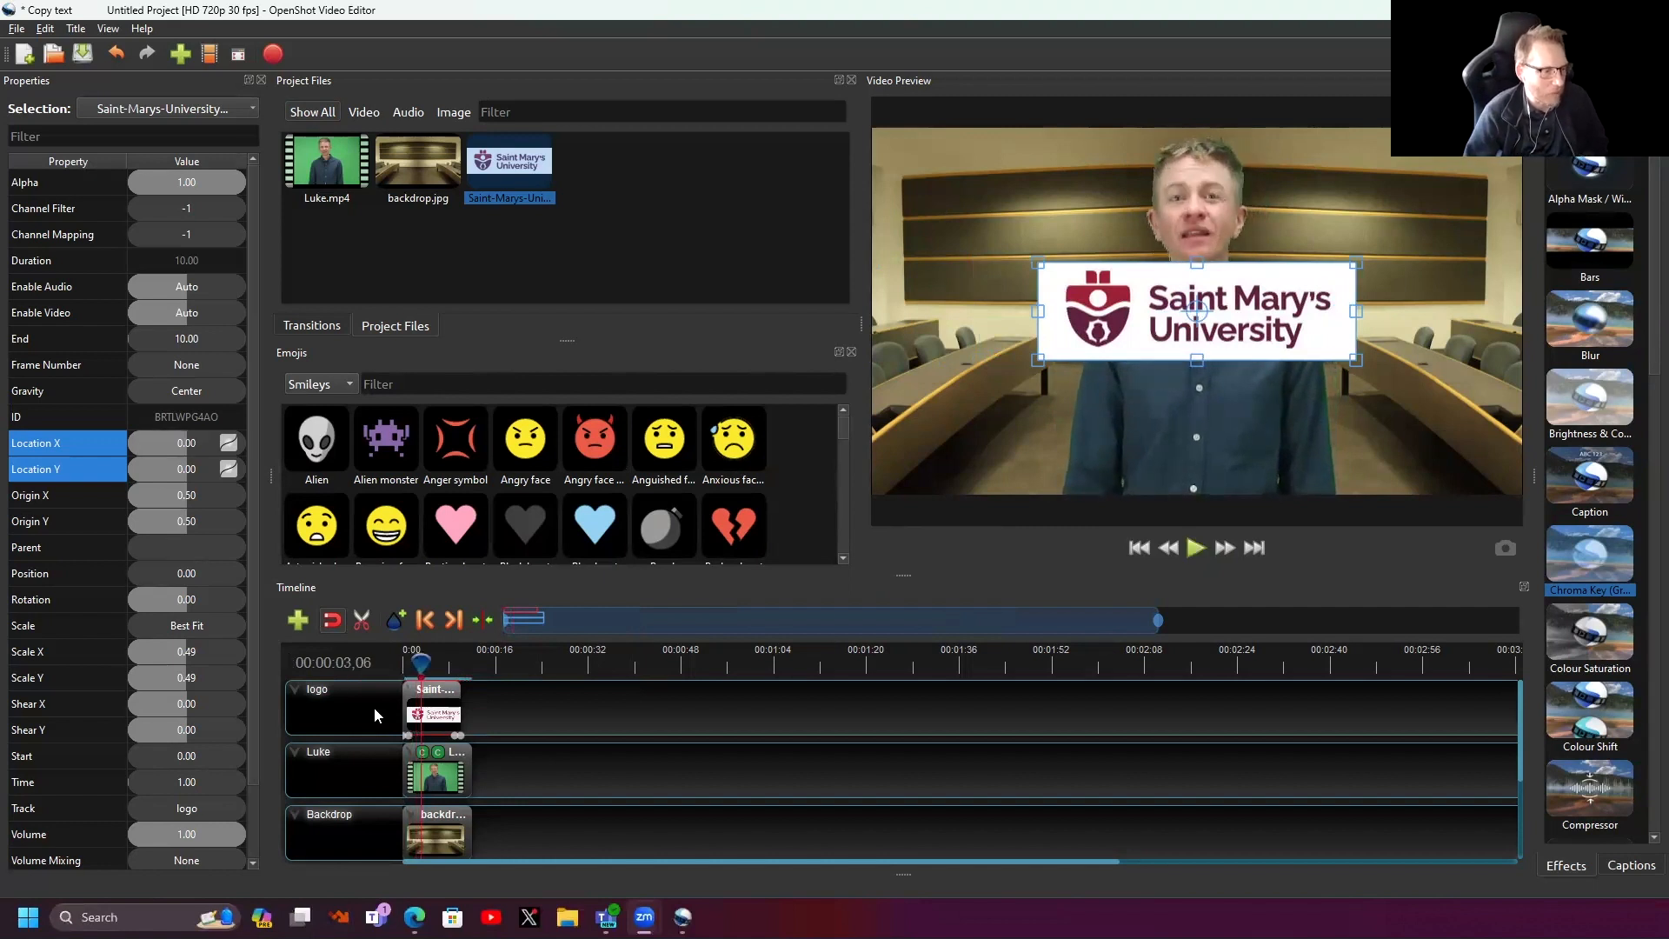
- Shorten the logo clip's end, reapply the Centre to Bottom slide-out and preview it
{"action": "left_click_drag", "start_coordinate": [460, 695], "coordinate": [439, 702]}
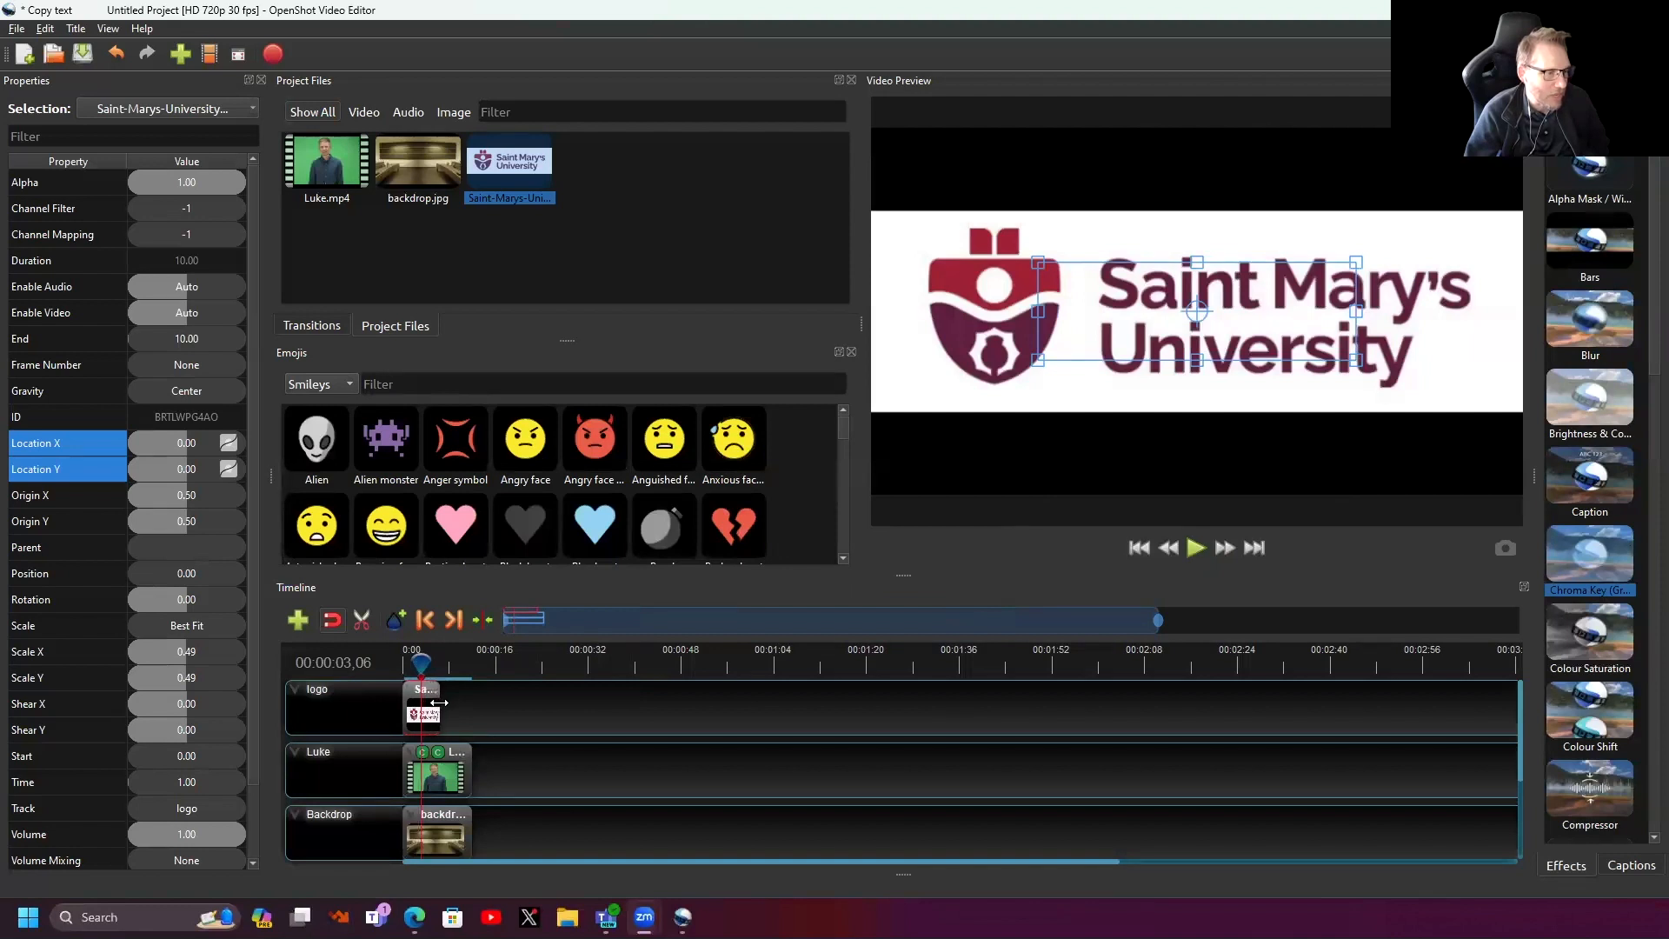
{"action": "right_click", "coordinate": [429, 702]}
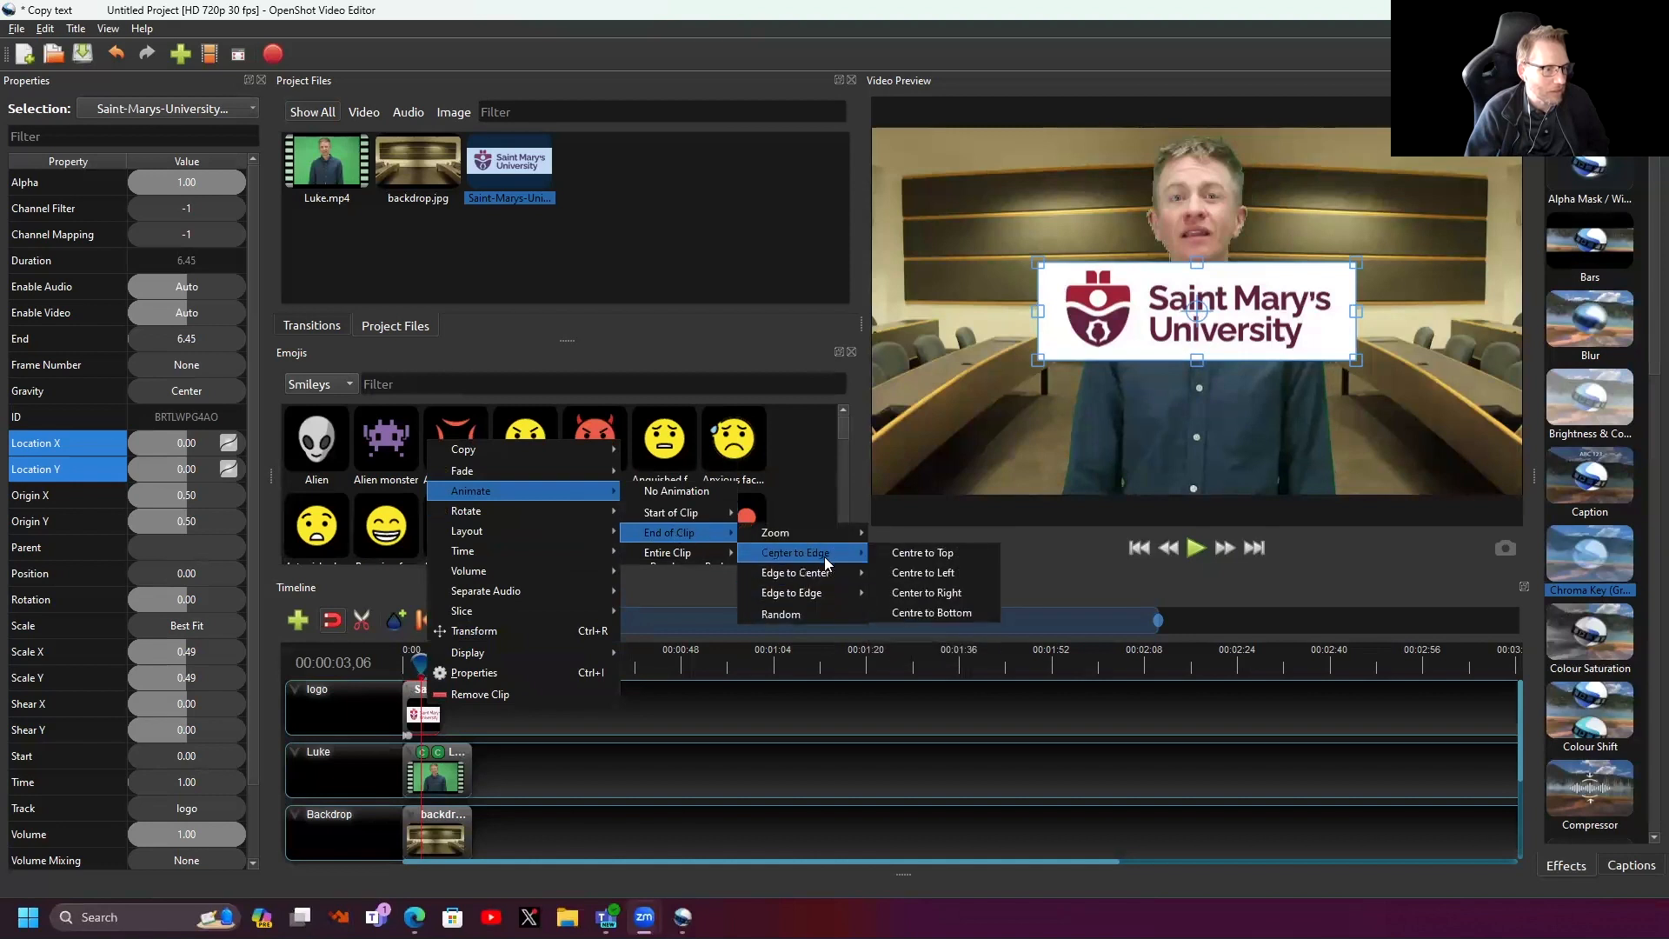
{"action": "left_click", "coordinate": [941, 611]}
{"action": "left_click", "coordinate": [410, 664]}
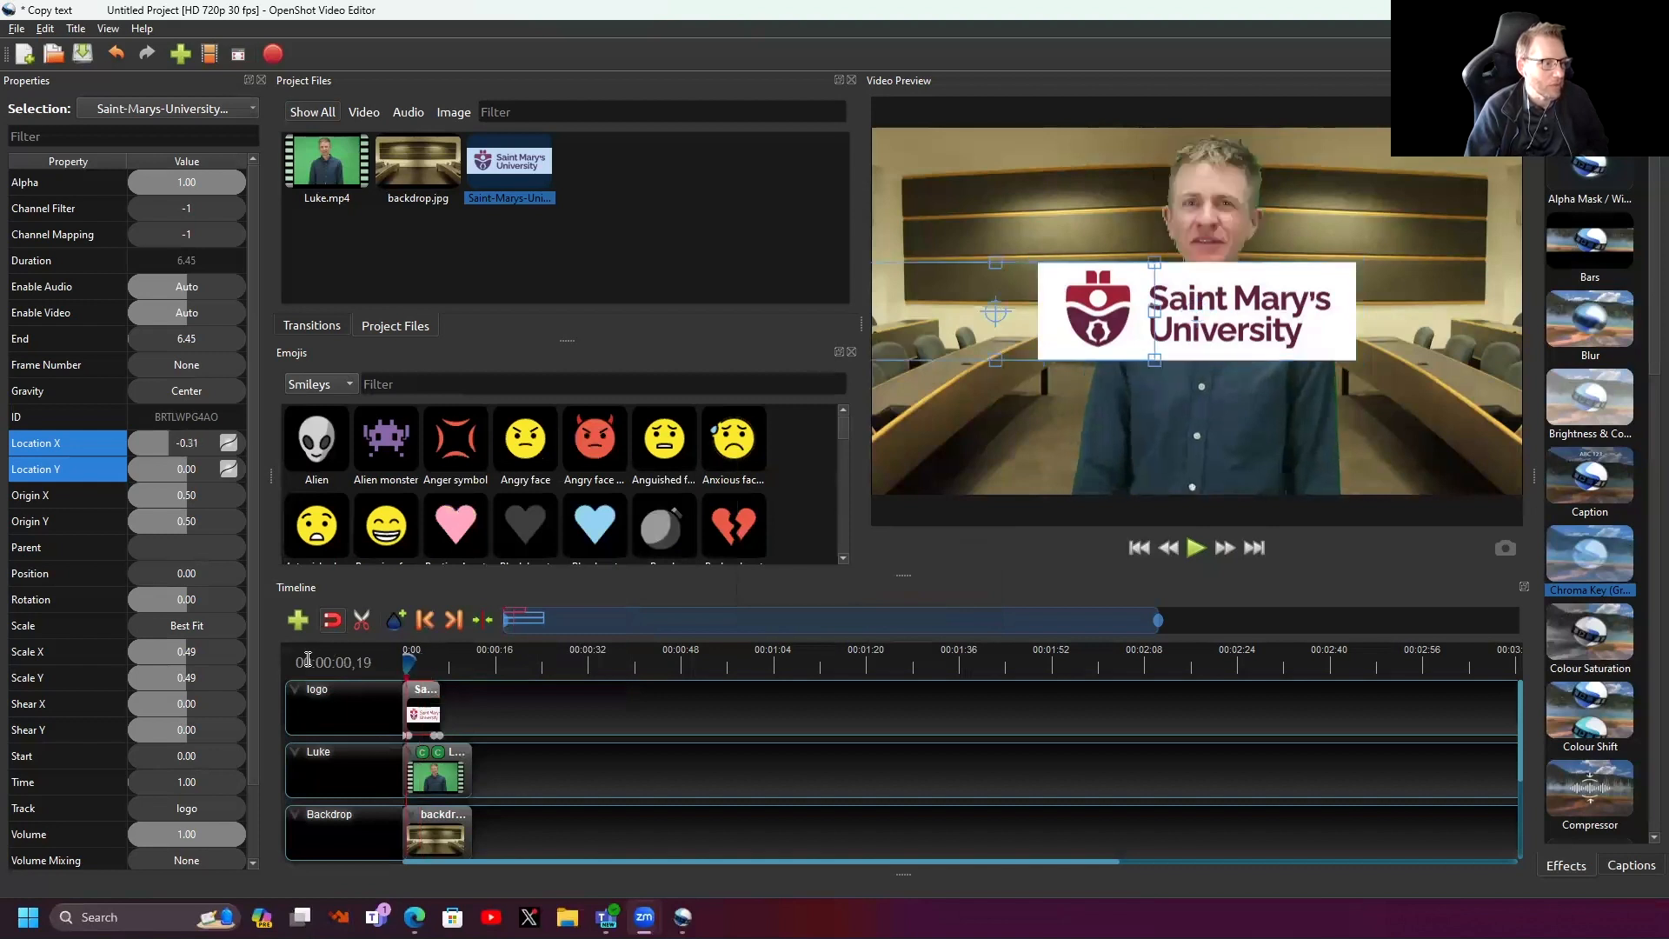
{"action": "key", "text": "space"}
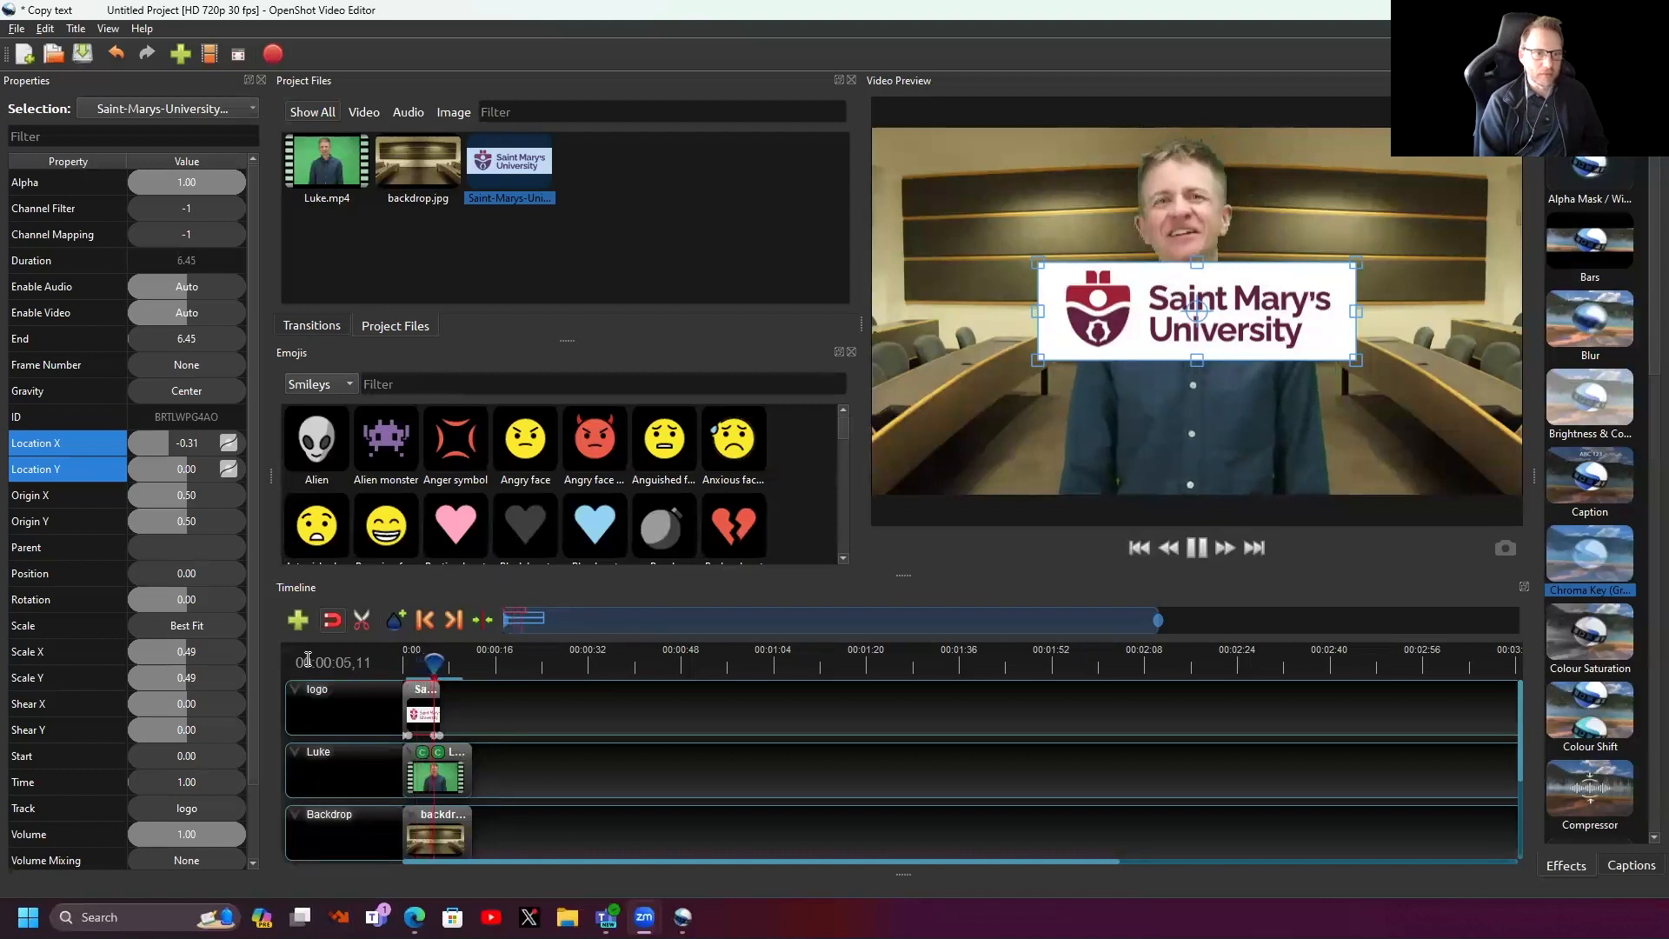
{"action": "key", "text": "space"}
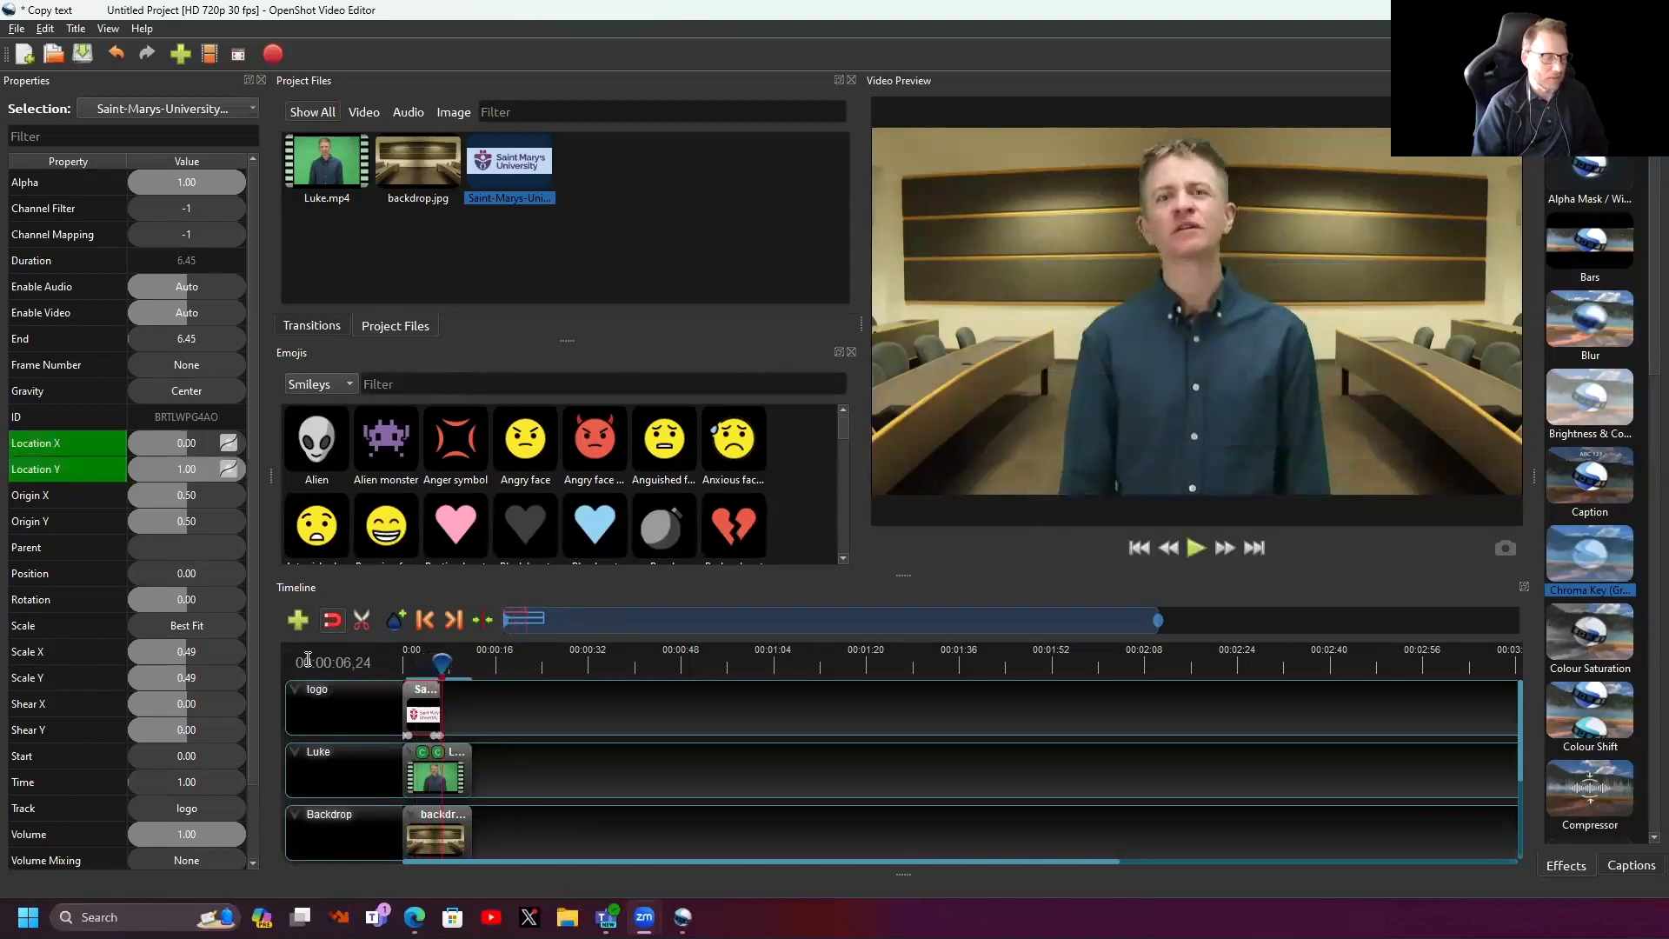
- Replay the logo's exit from the beginning, then lengthen the logo clip to 11.95 seconds
{"action": "left_click_drag", "start_coordinate": [449, 671], "coordinate": [354, 656]}
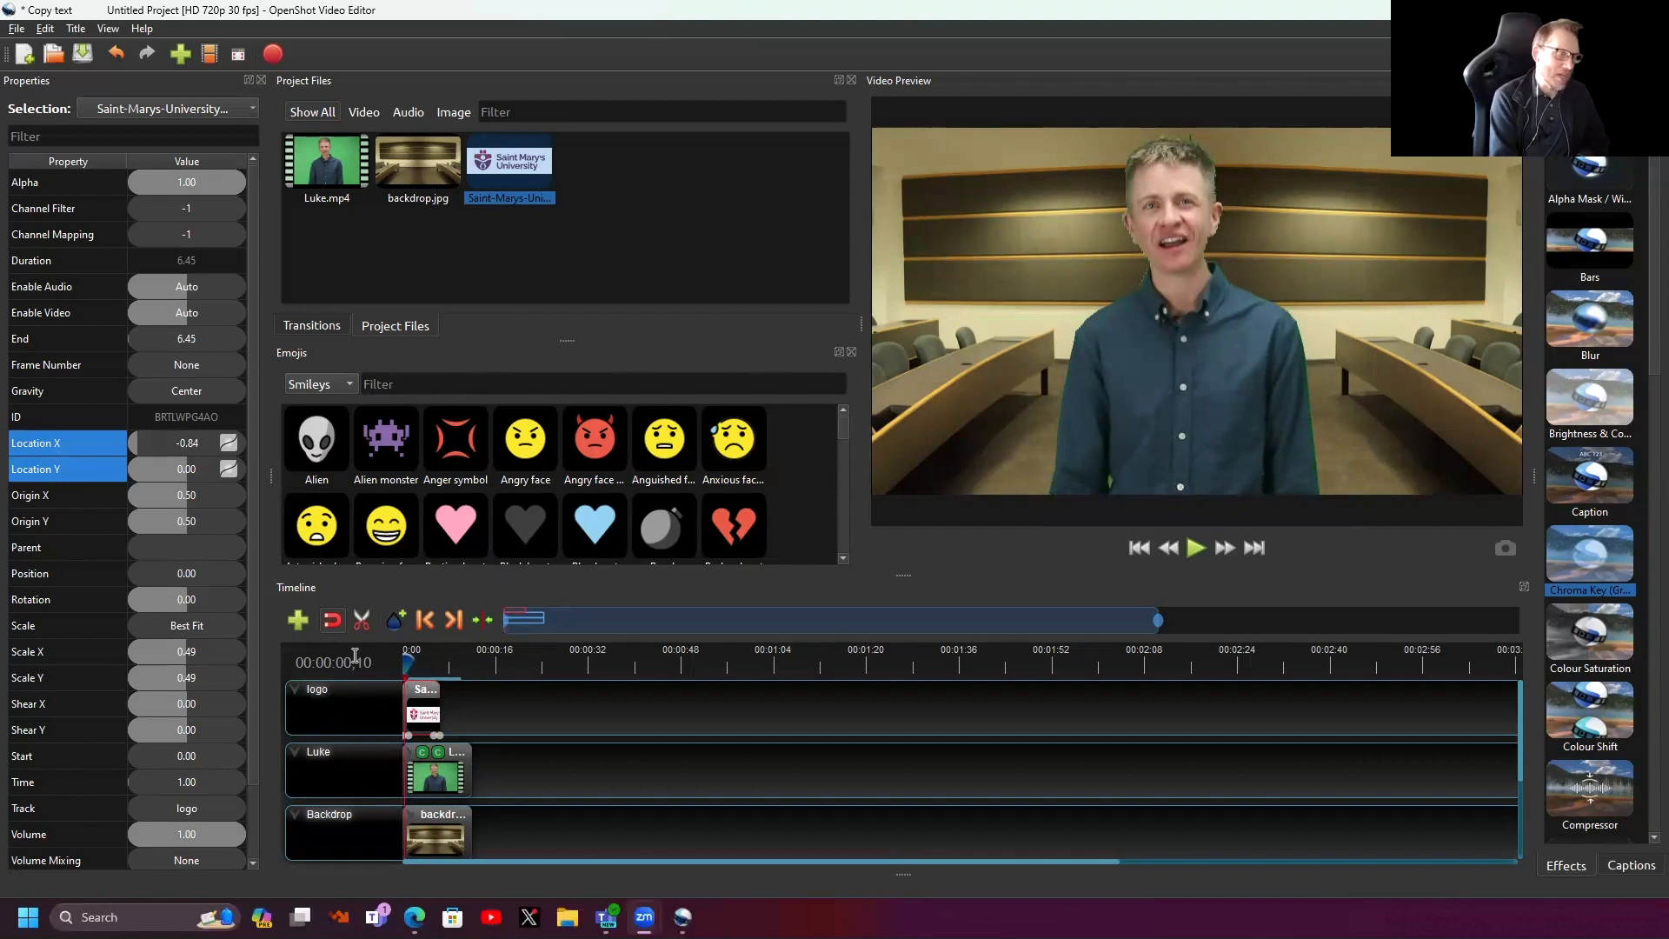
{"action": "key", "text": "space"}
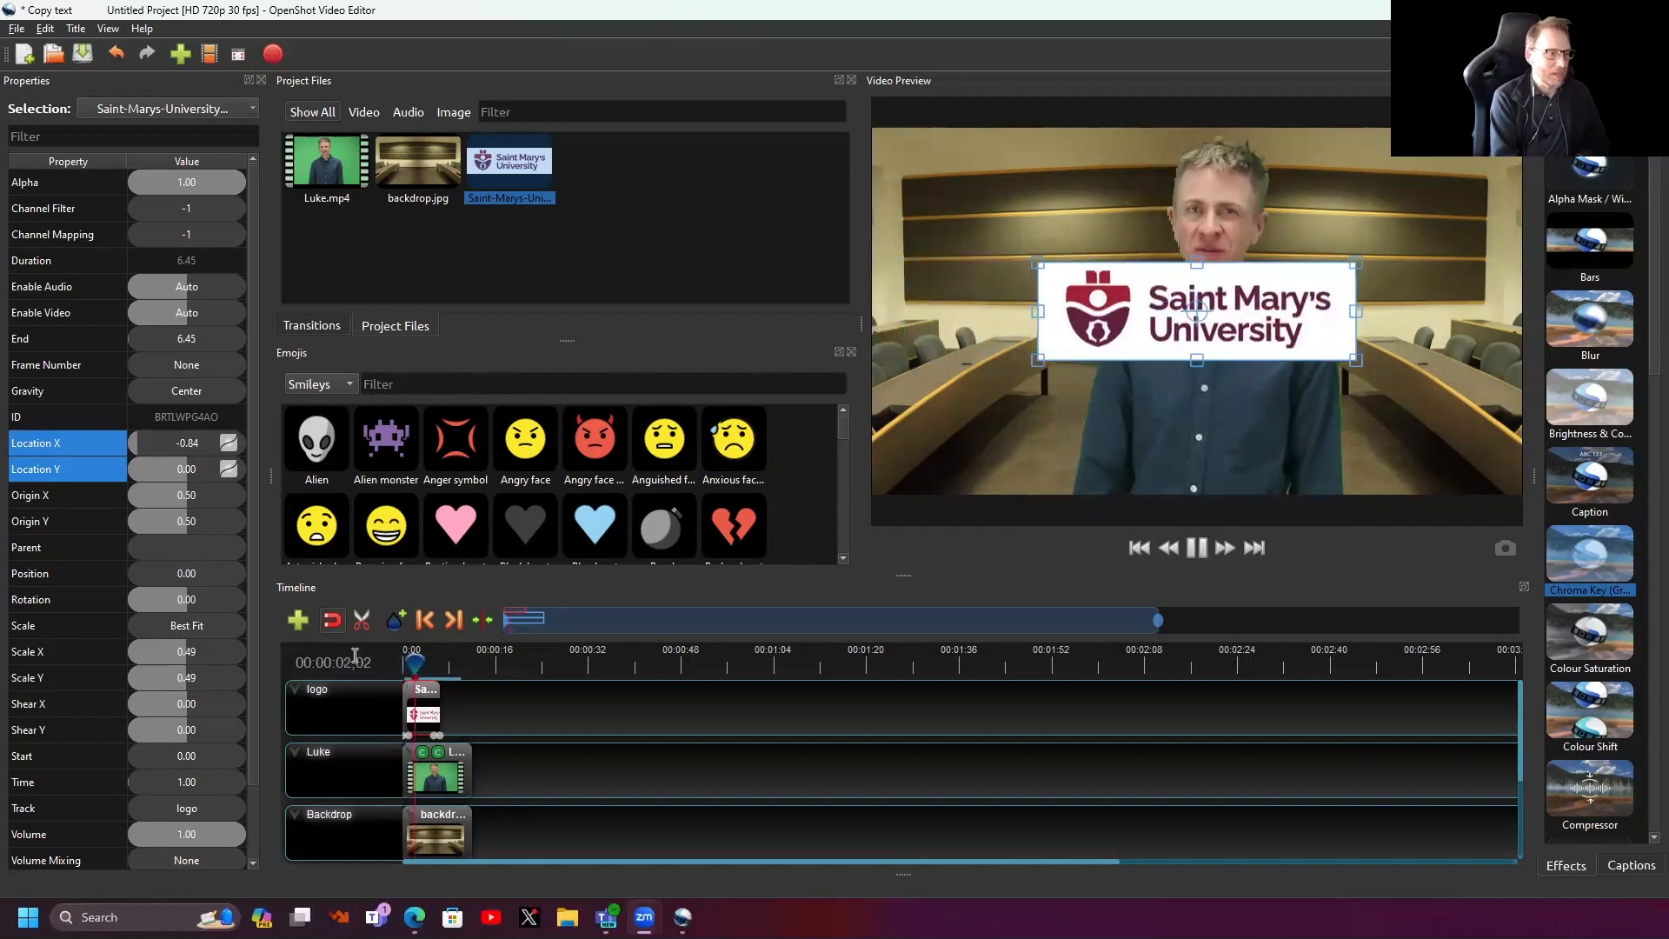
{"action": "key", "text": "space"}
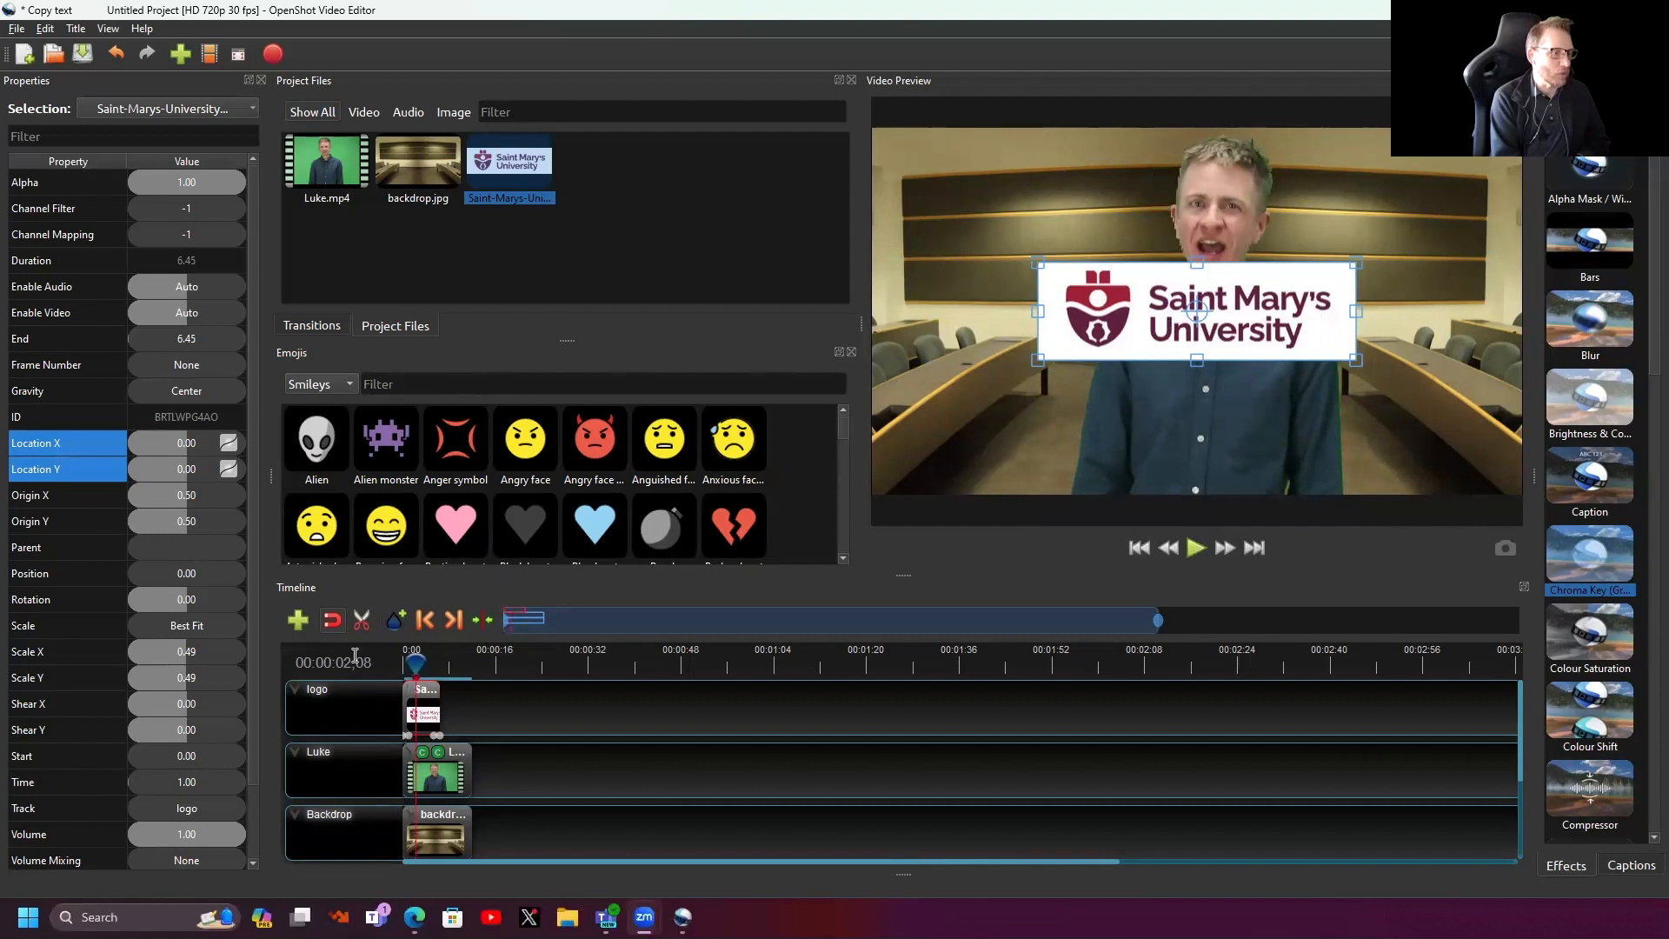
{"action": "key", "text": "space"}
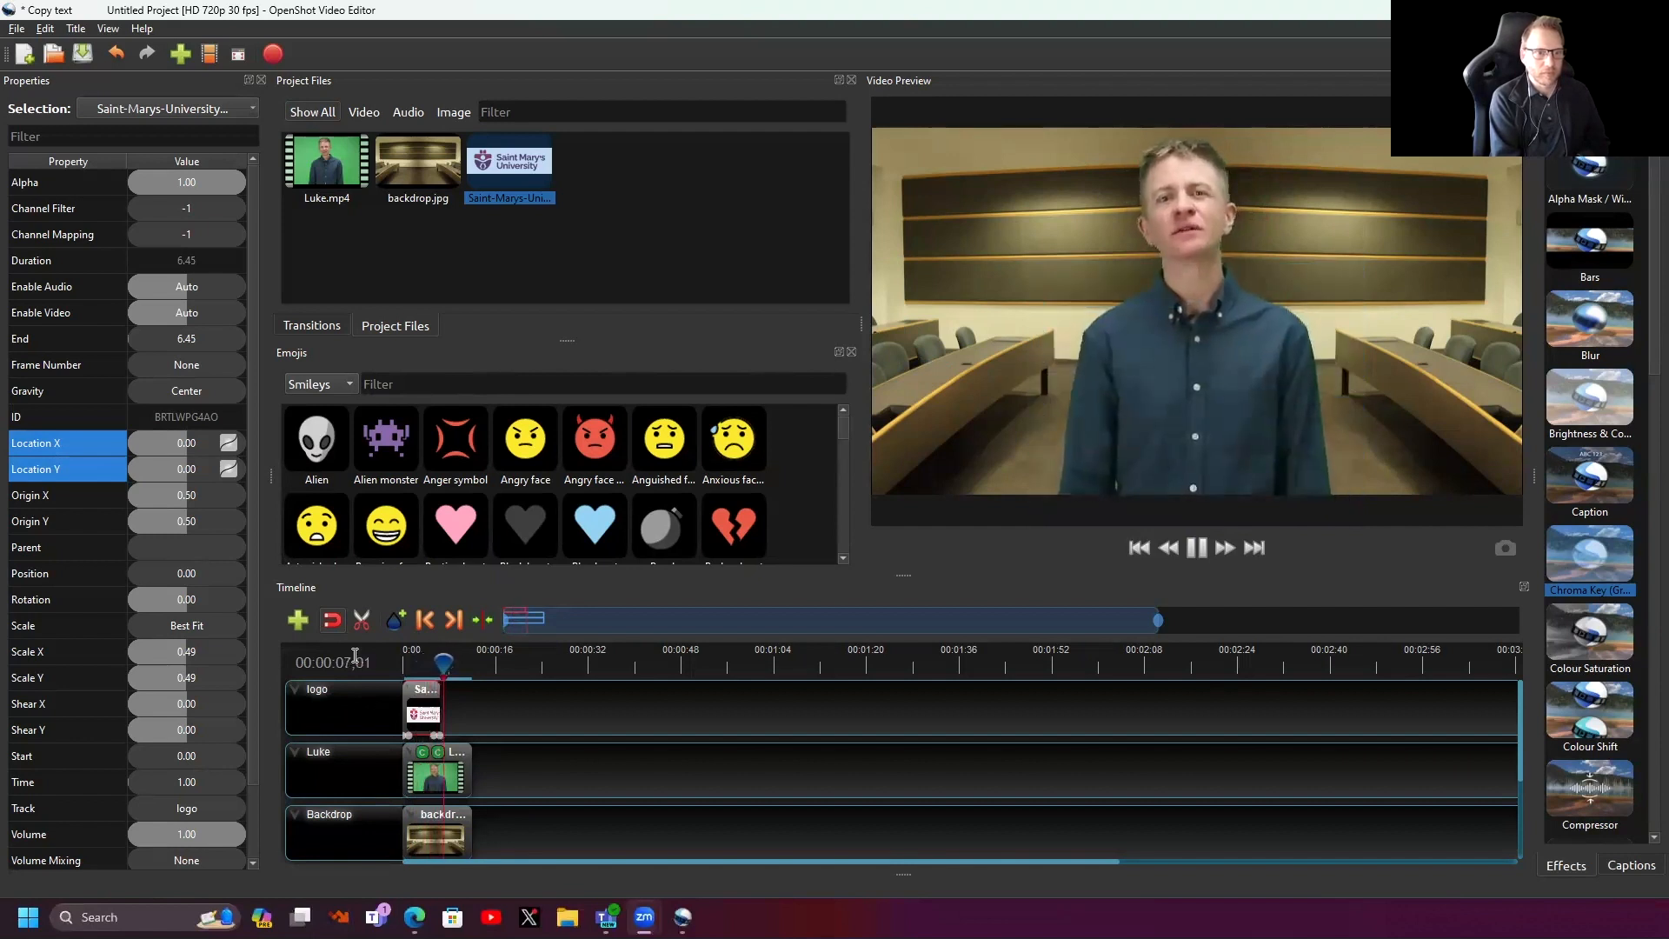
{"action": "key", "text": "space"}
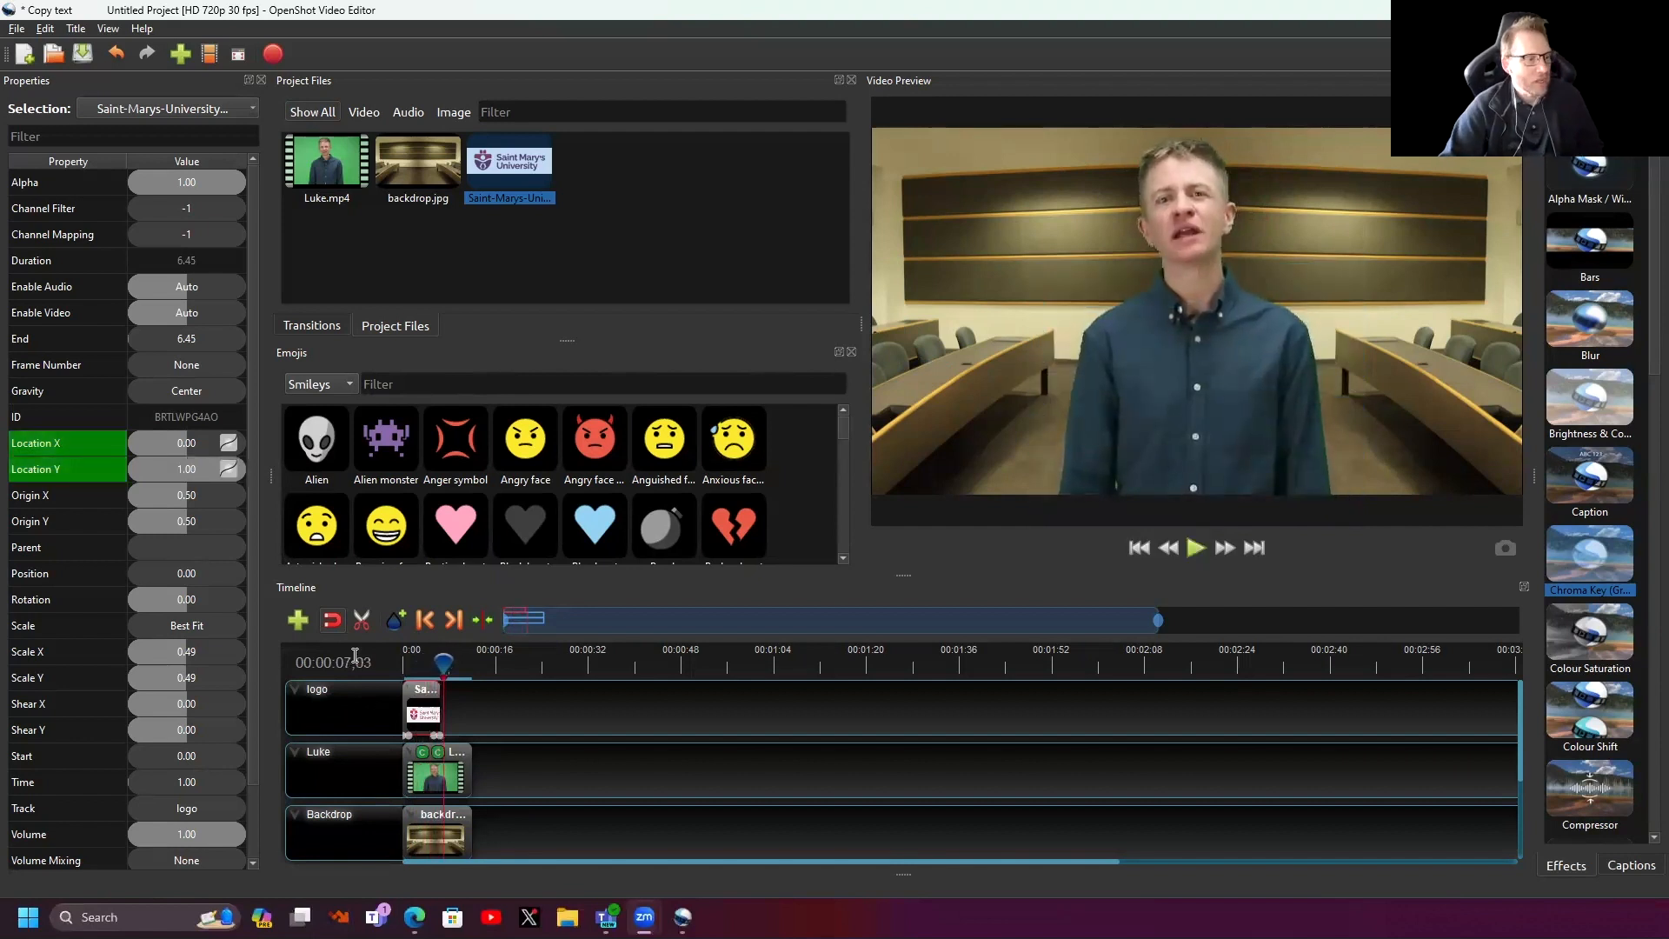
{"action": "left_click_drag", "start_coordinate": [441, 713], "coordinate": [474, 713]}
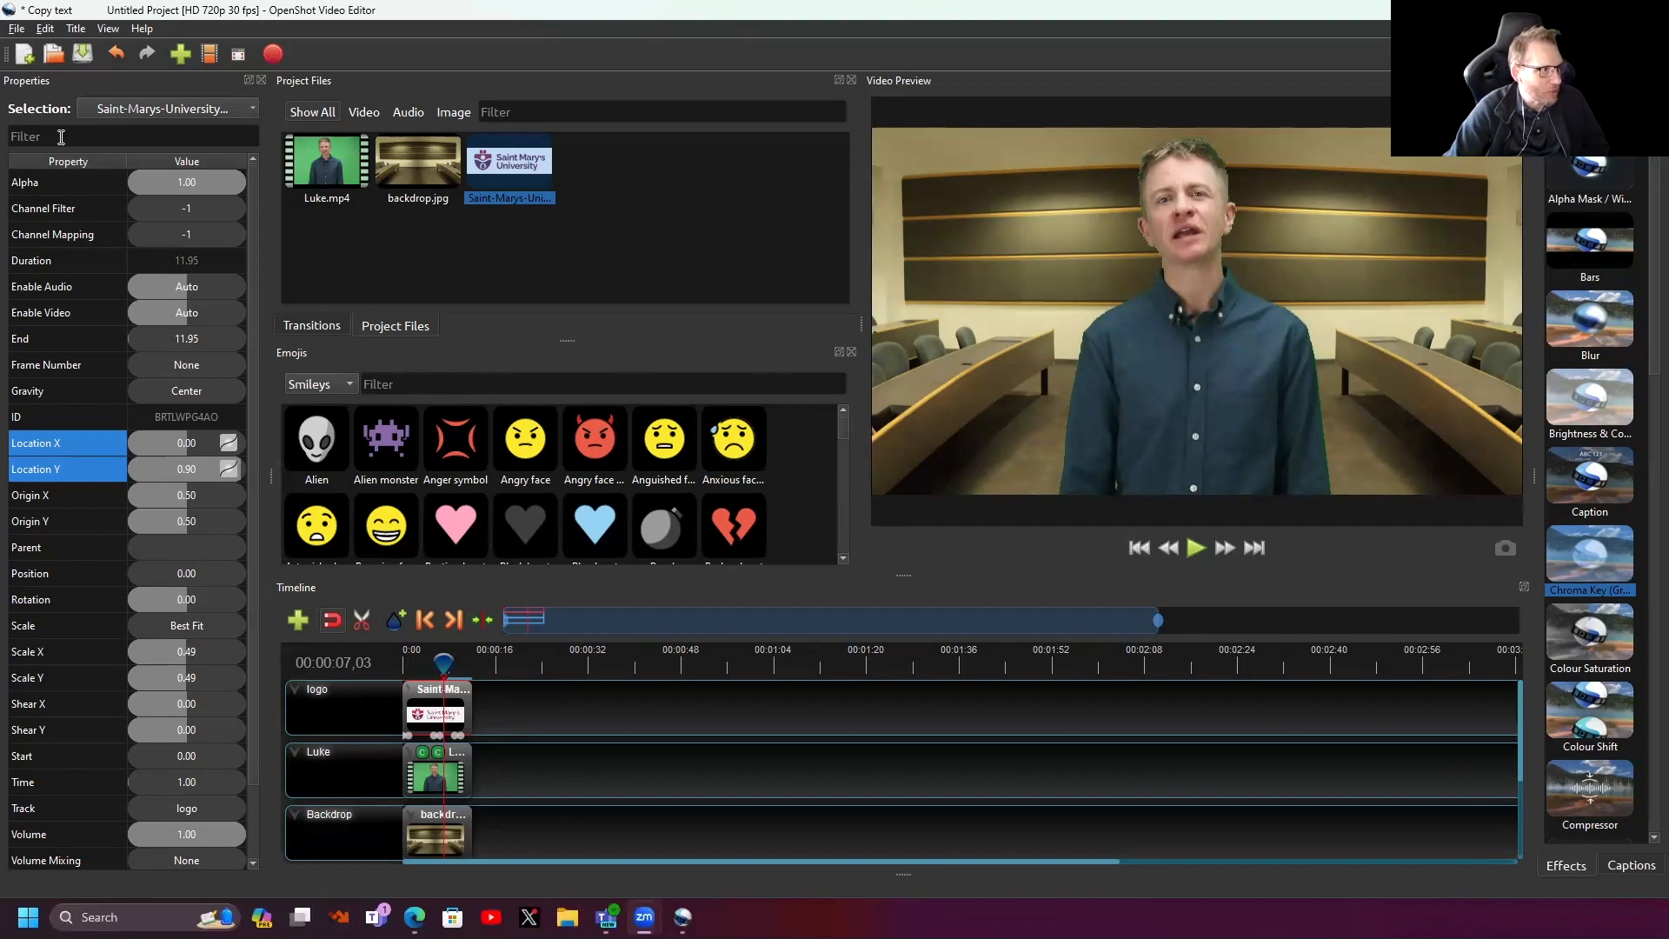
- Remove all animation from the logo clip
{"action": "right_click", "coordinate": [419, 720]}
{"action": "mouse_move", "coordinate": [467, 487]}
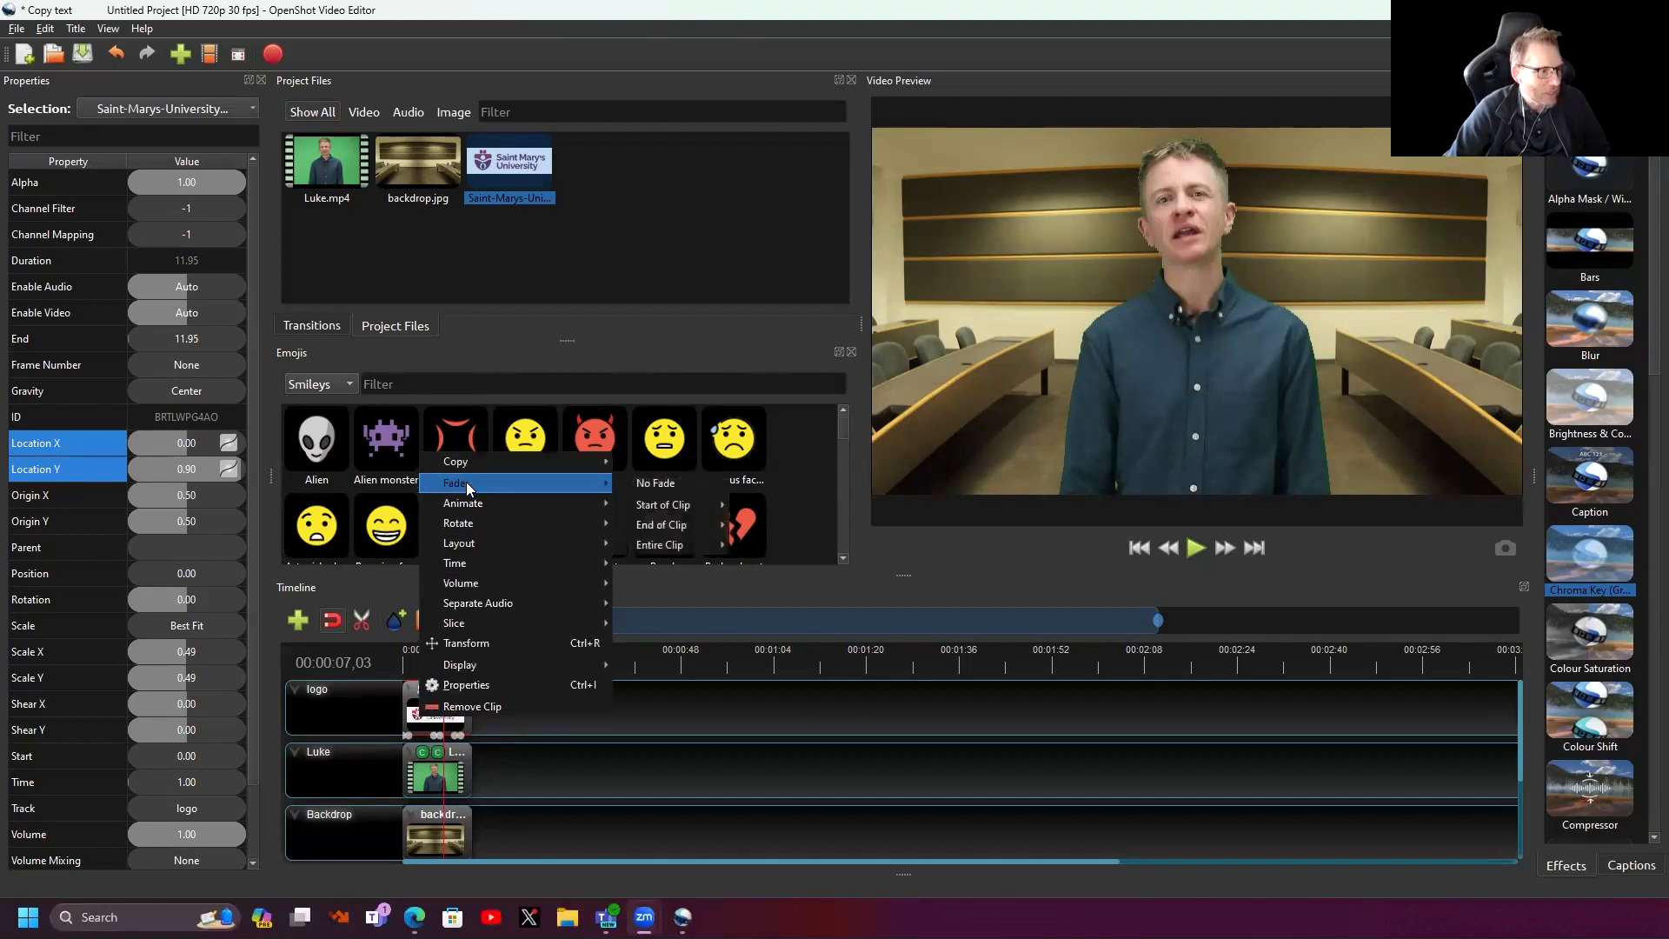
{"action": "left_click", "coordinate": [664, 507]}
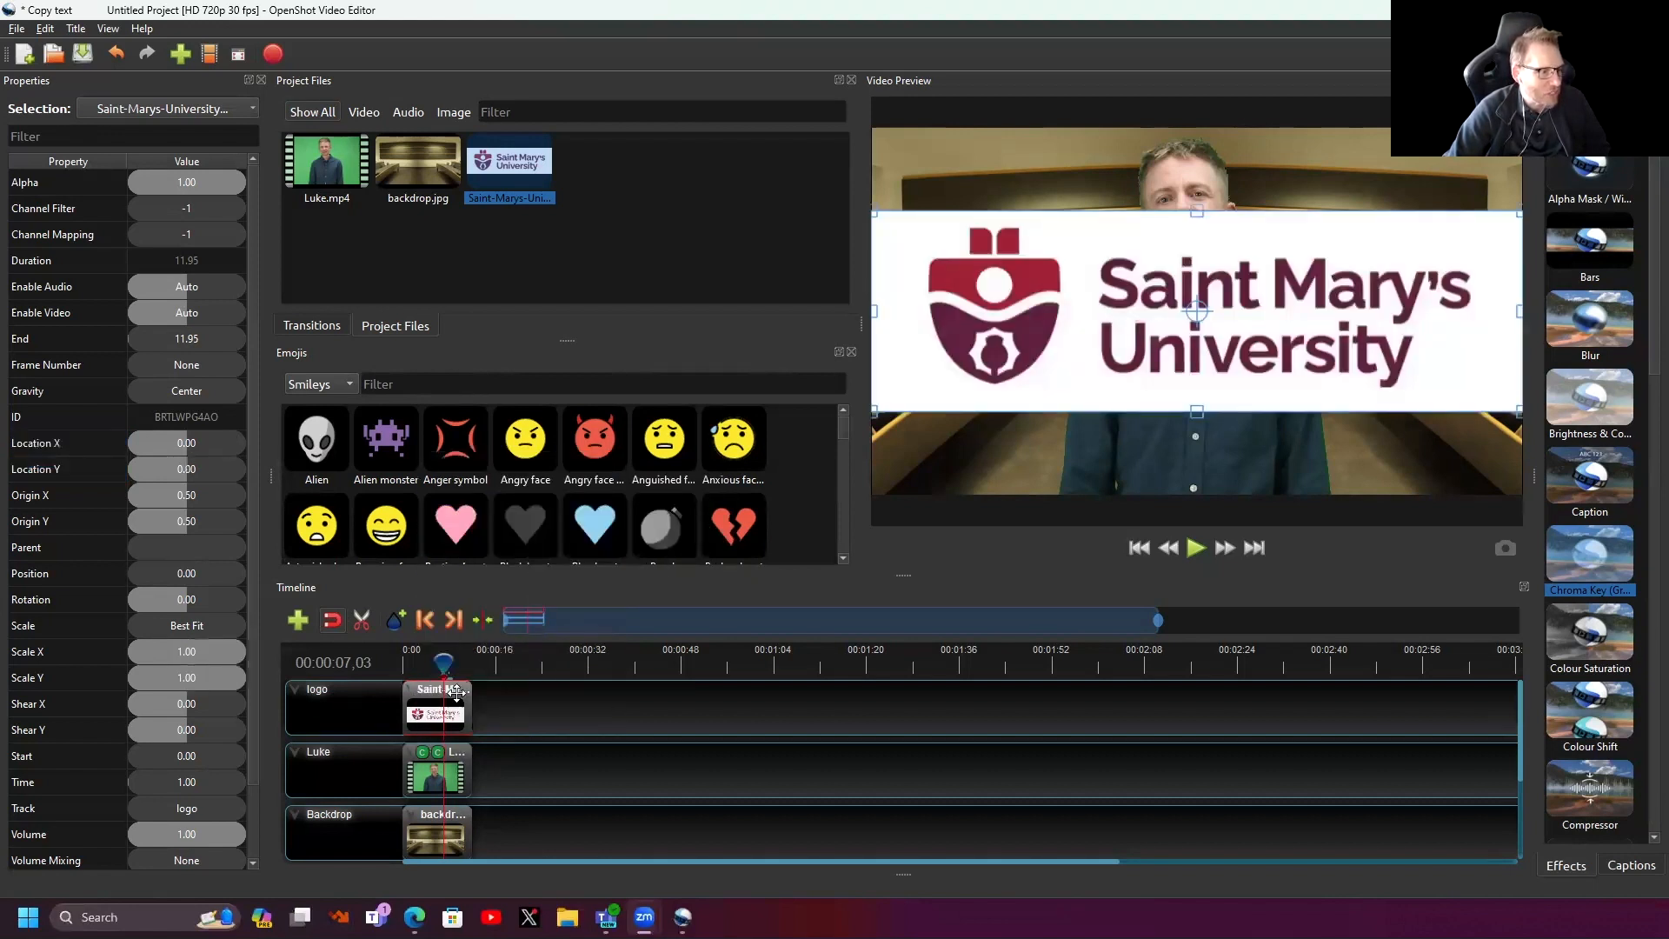
- Apply the Left to Centre slide-in at the logo clip's start and zoom the timeline in
{"action": "right_click", "coordinate": [425, 704]}
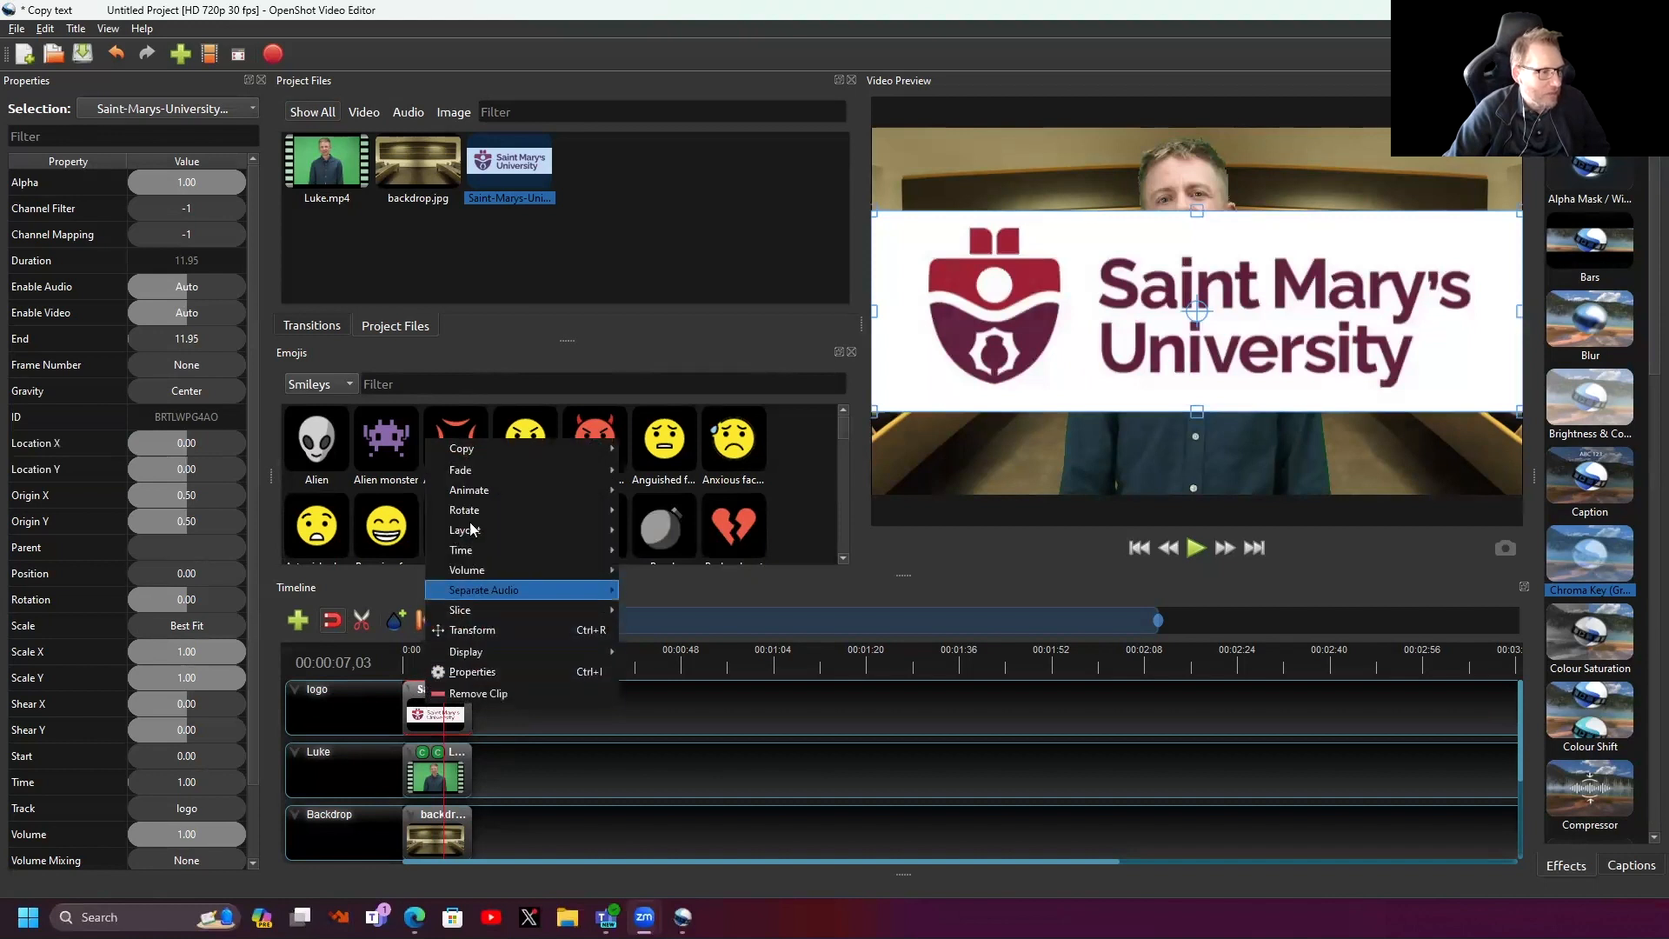
{"action": "mouse_move", "coordinate": [623, 510]}
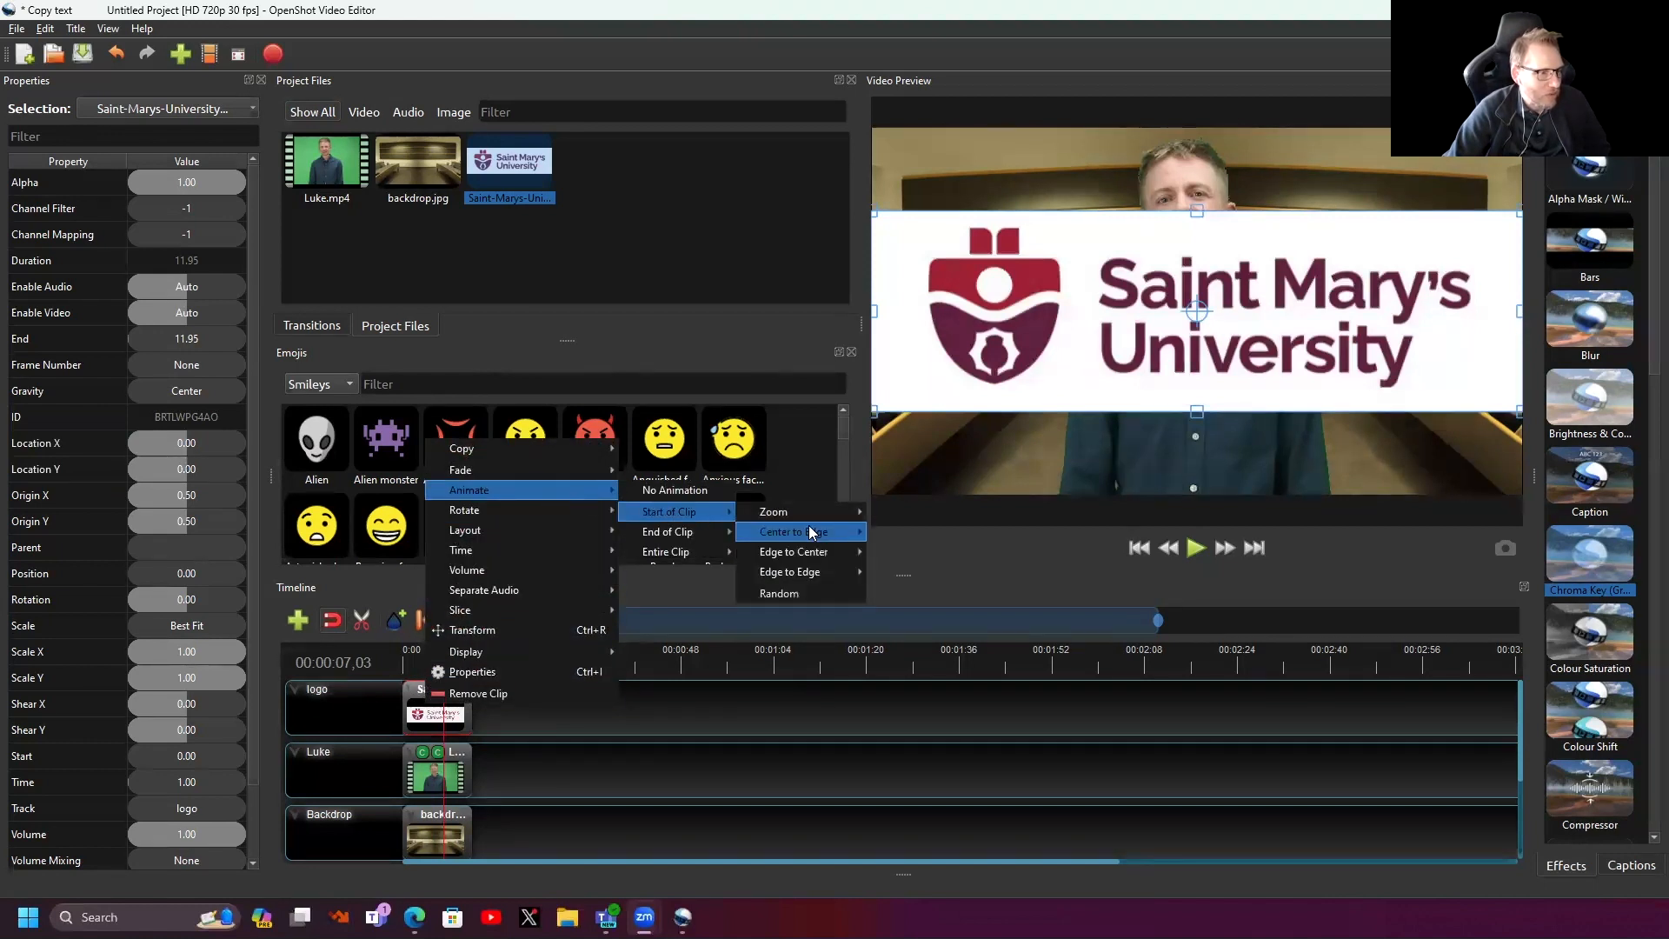
{"action": "mouse_move", "coordinate": [815, 531]}
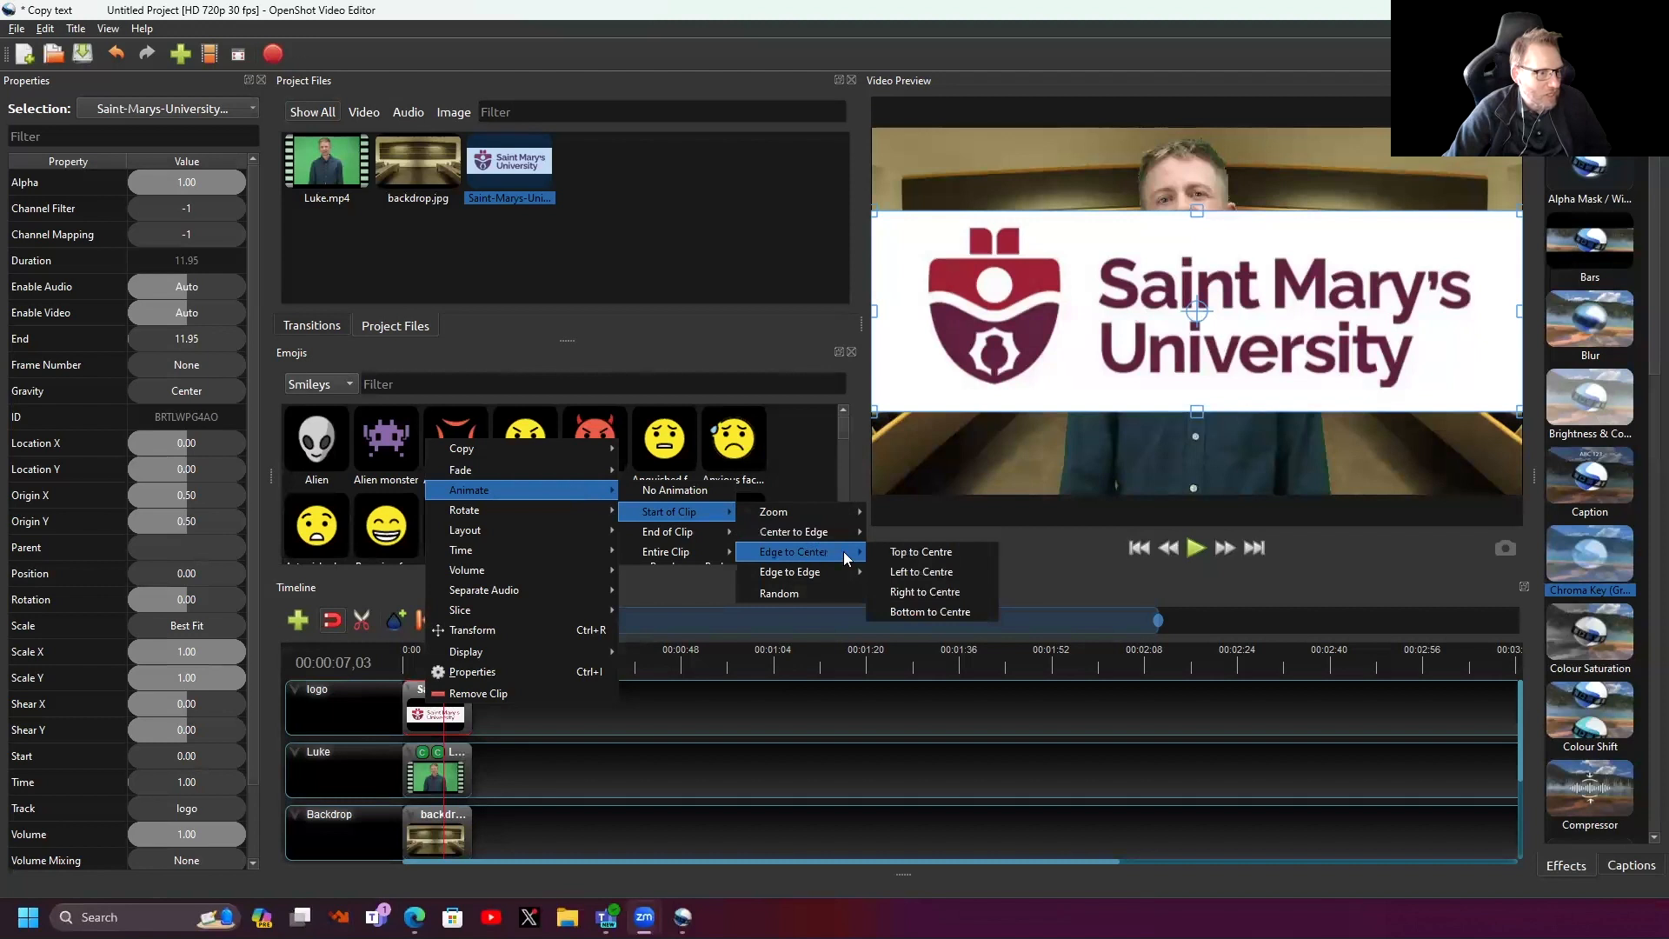
{"action": "left_click", "coordinate": [936, 572]}
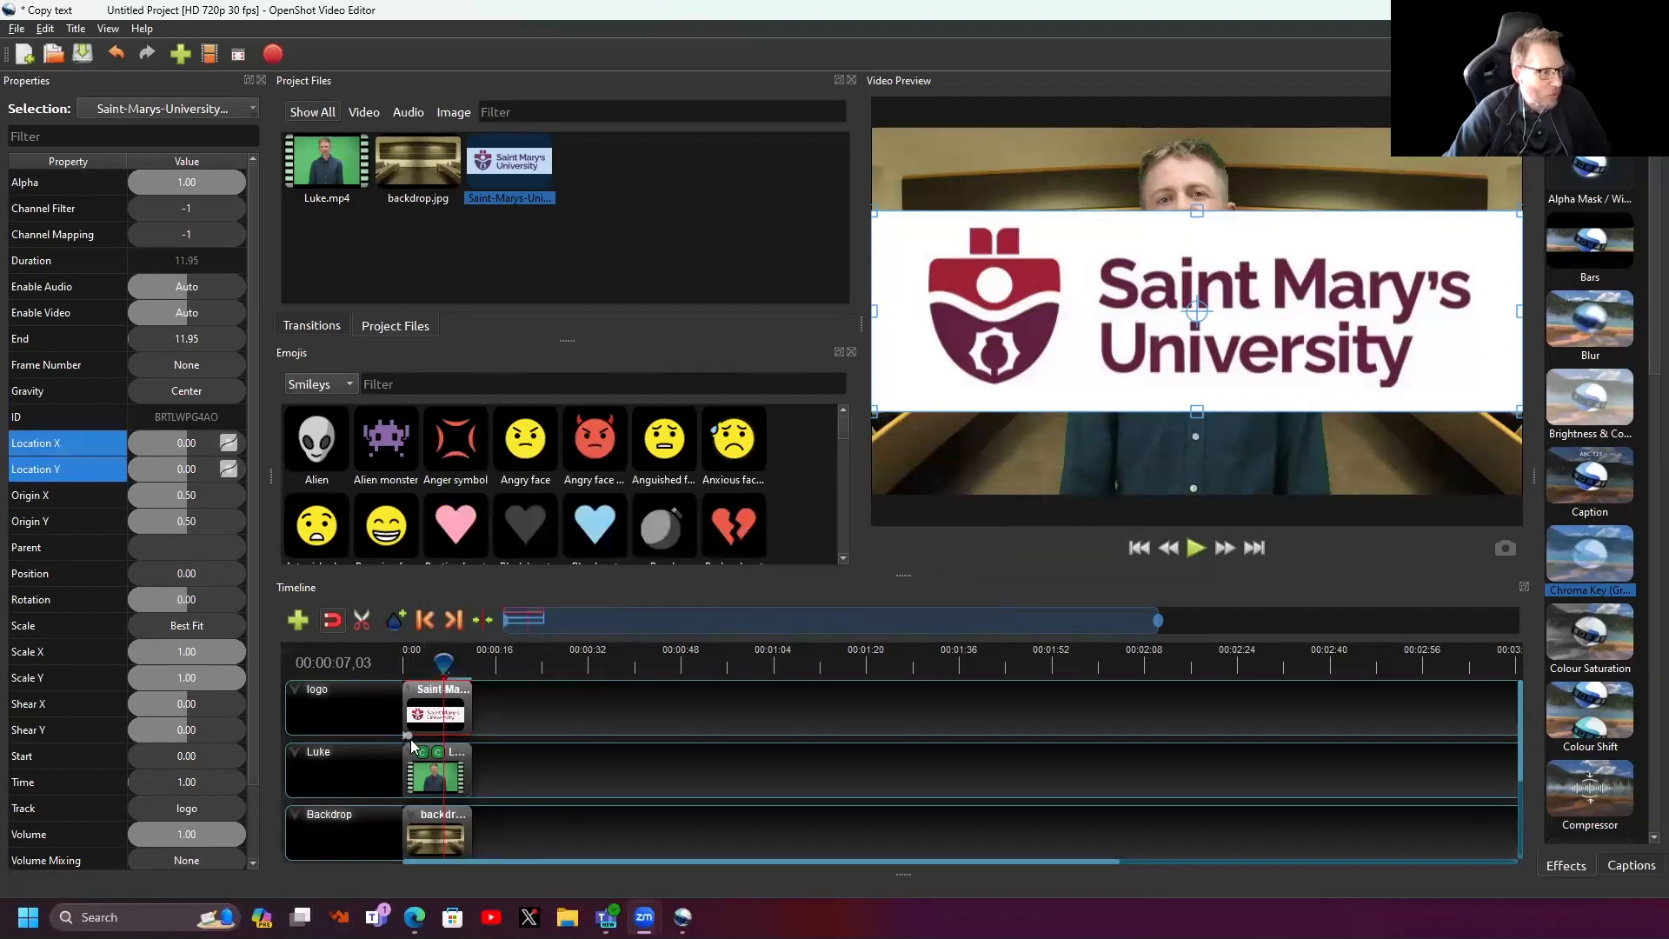
{"action": "left_click_drag", "start_coordinate": [1151, 619], "coordinate": [608, 619]}
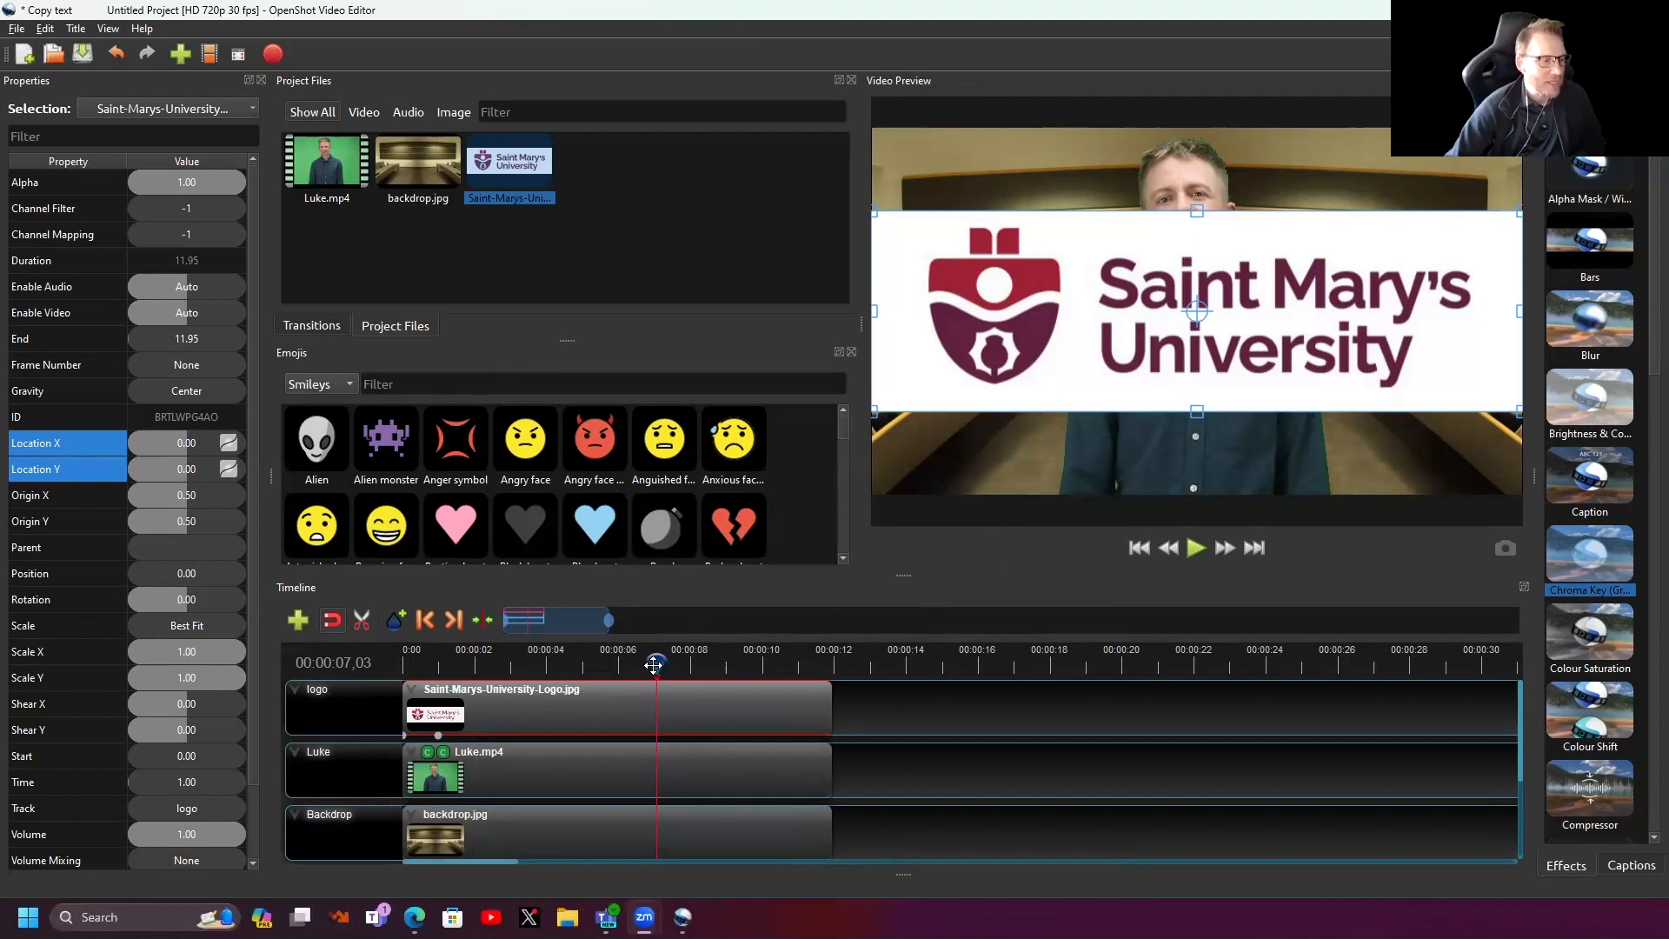
{"action": "left_click_drag", "start_coordinate": [654, 664], "coordinate": [433, 659]}
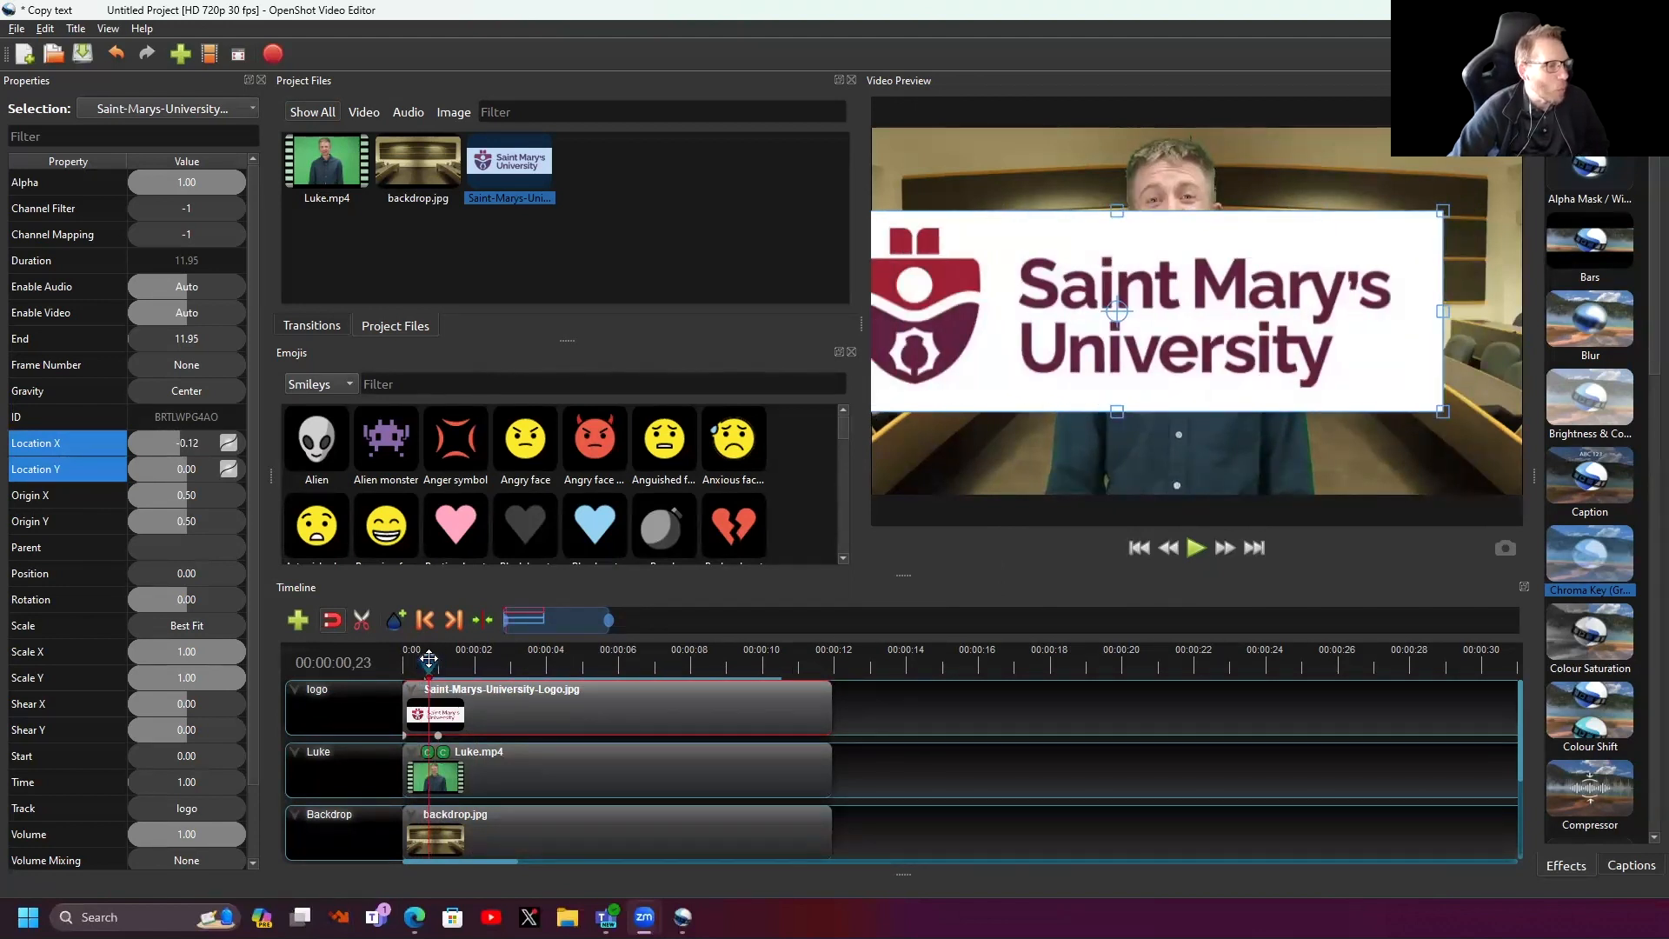
{"action": "left_click_drag", "start_coordinate": [427, 661], "coordinate": [439, 661]}
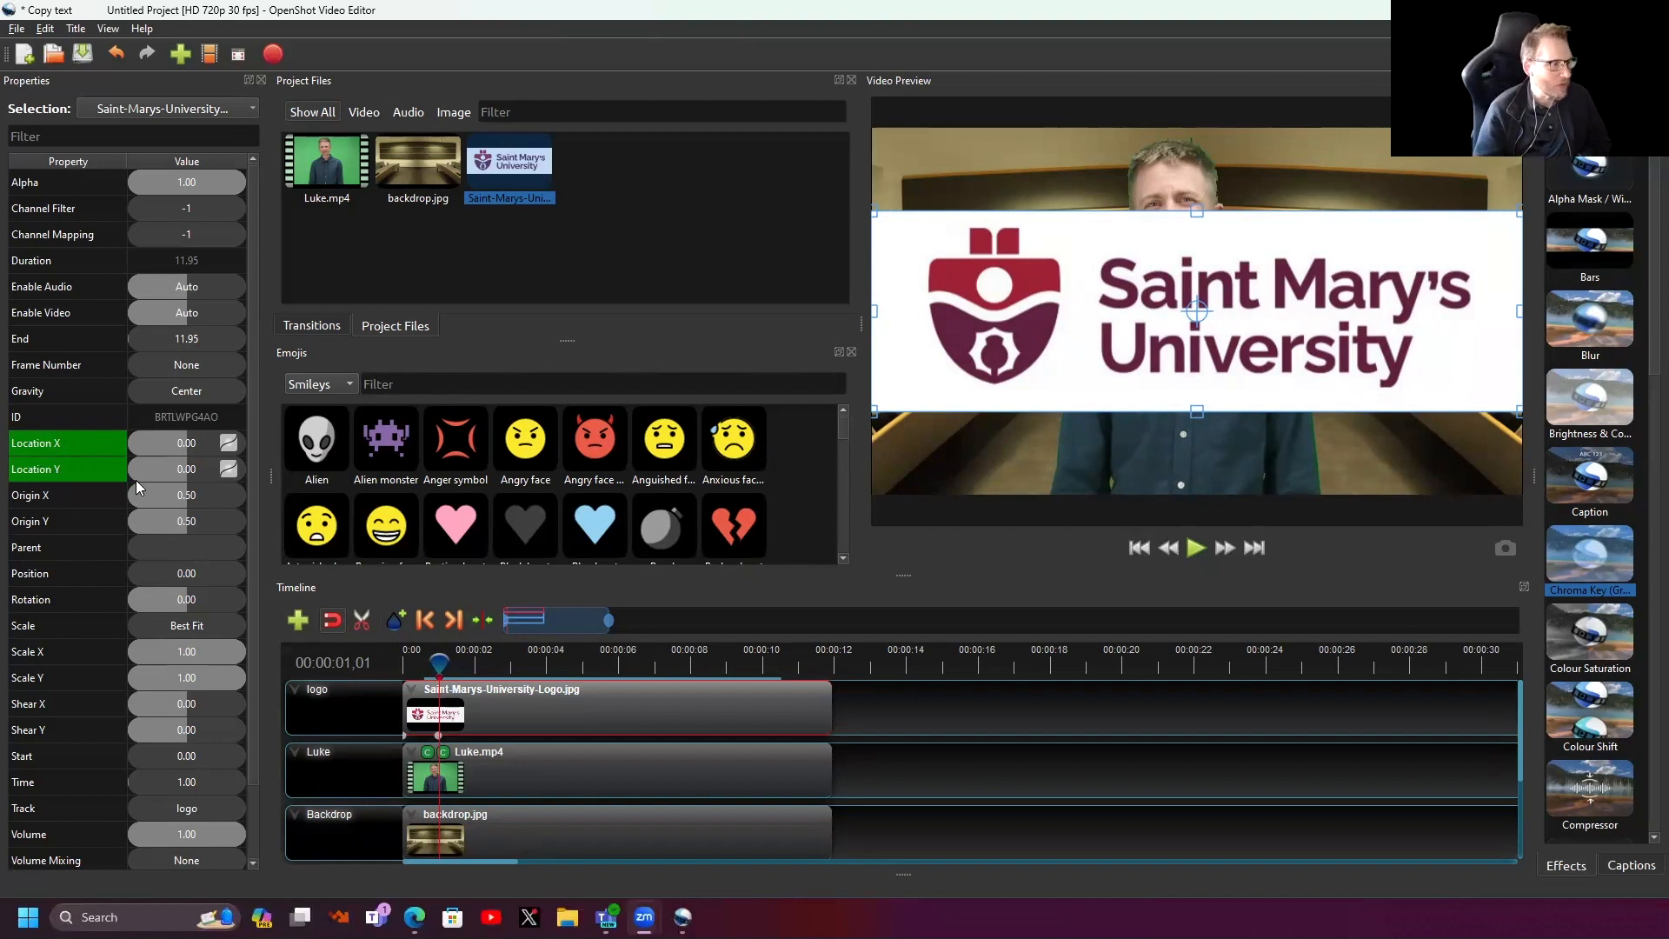
{"action": "double_click", "coordinate": [188, 444]}
{"action": "type", "text": "1"}
{"action": "key", "text": "Return"}
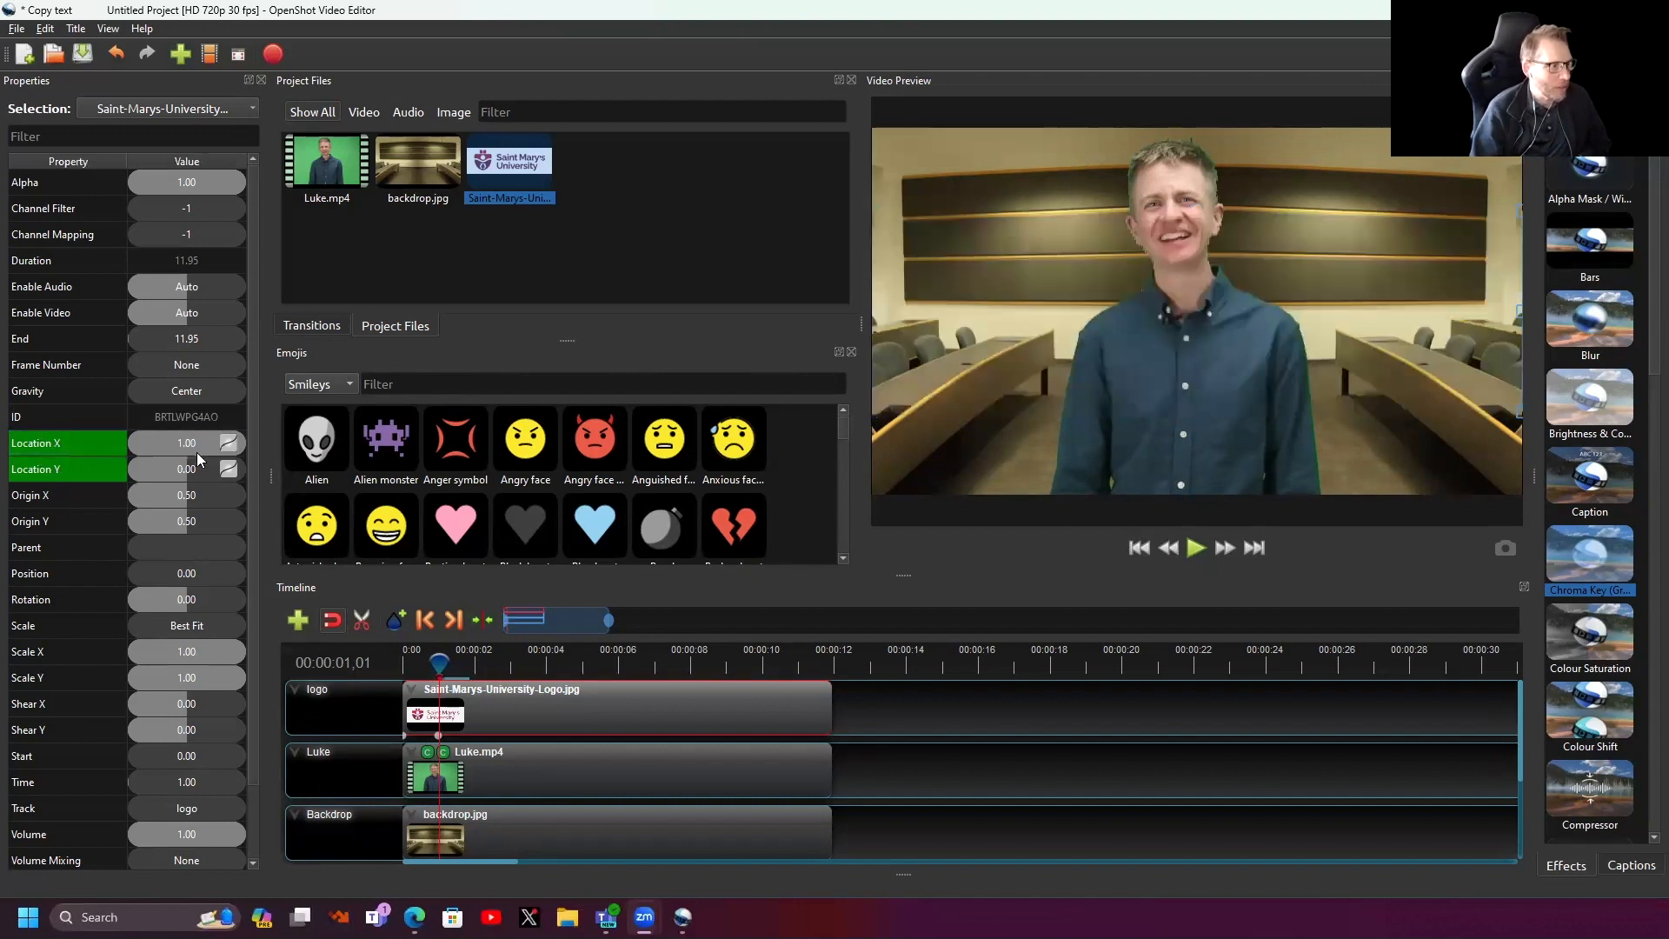
{"action": "double_click", "coordinate": [184, 472]}
{"action": "type", "text": "1"}
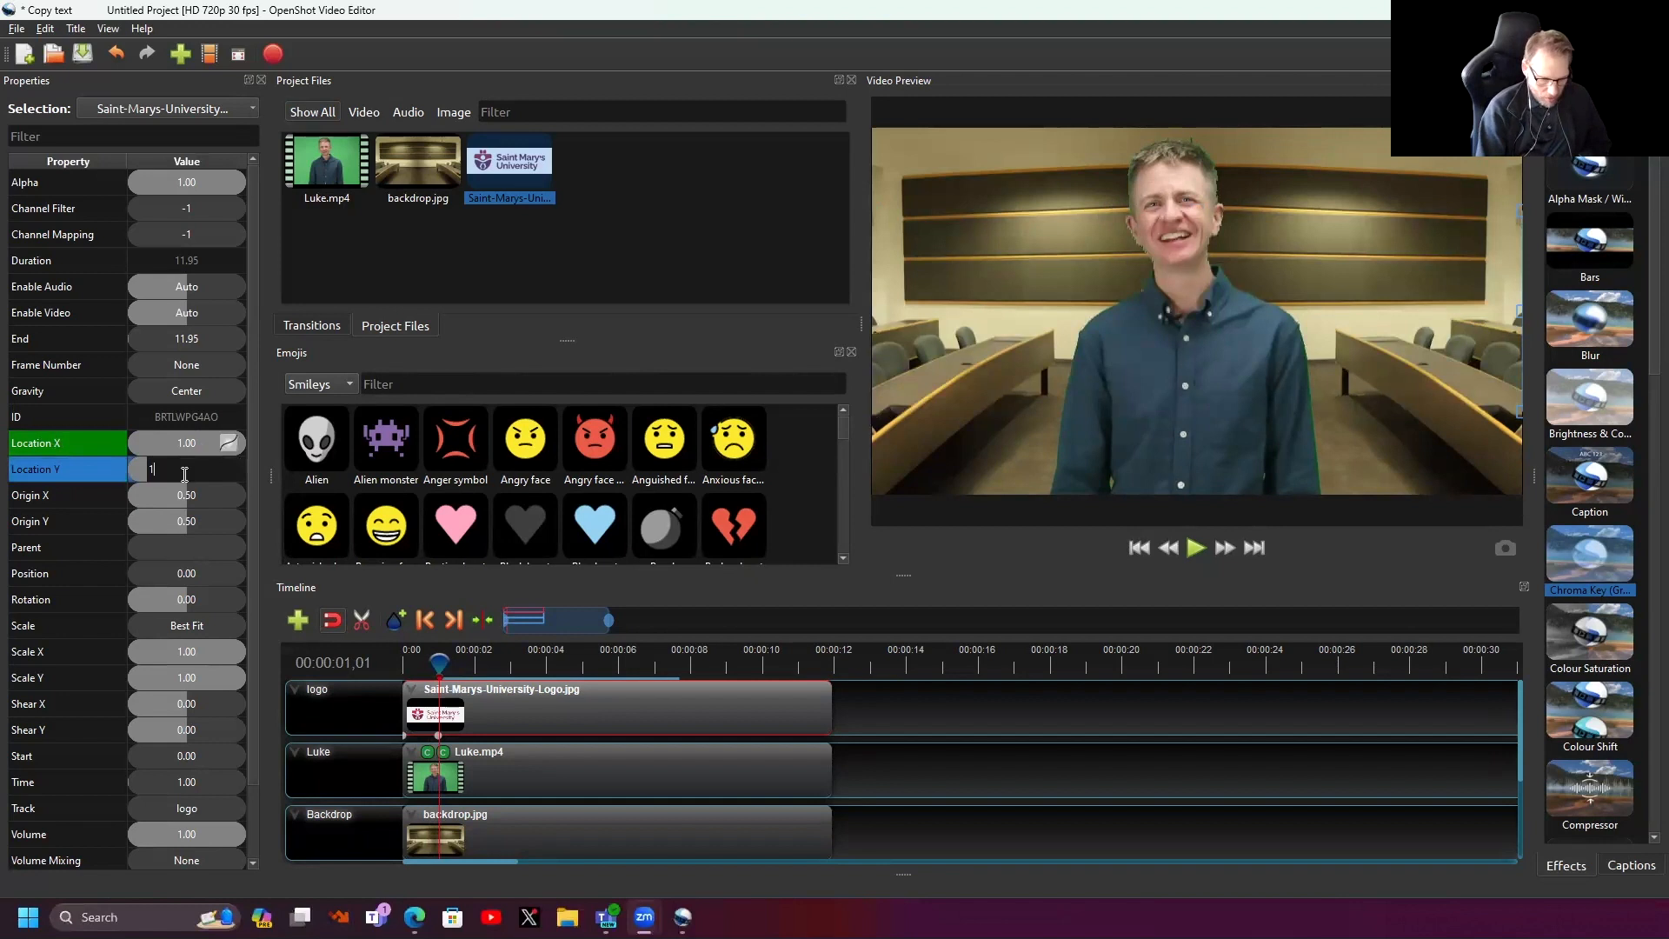
{"action": "key", "text": "Return"}
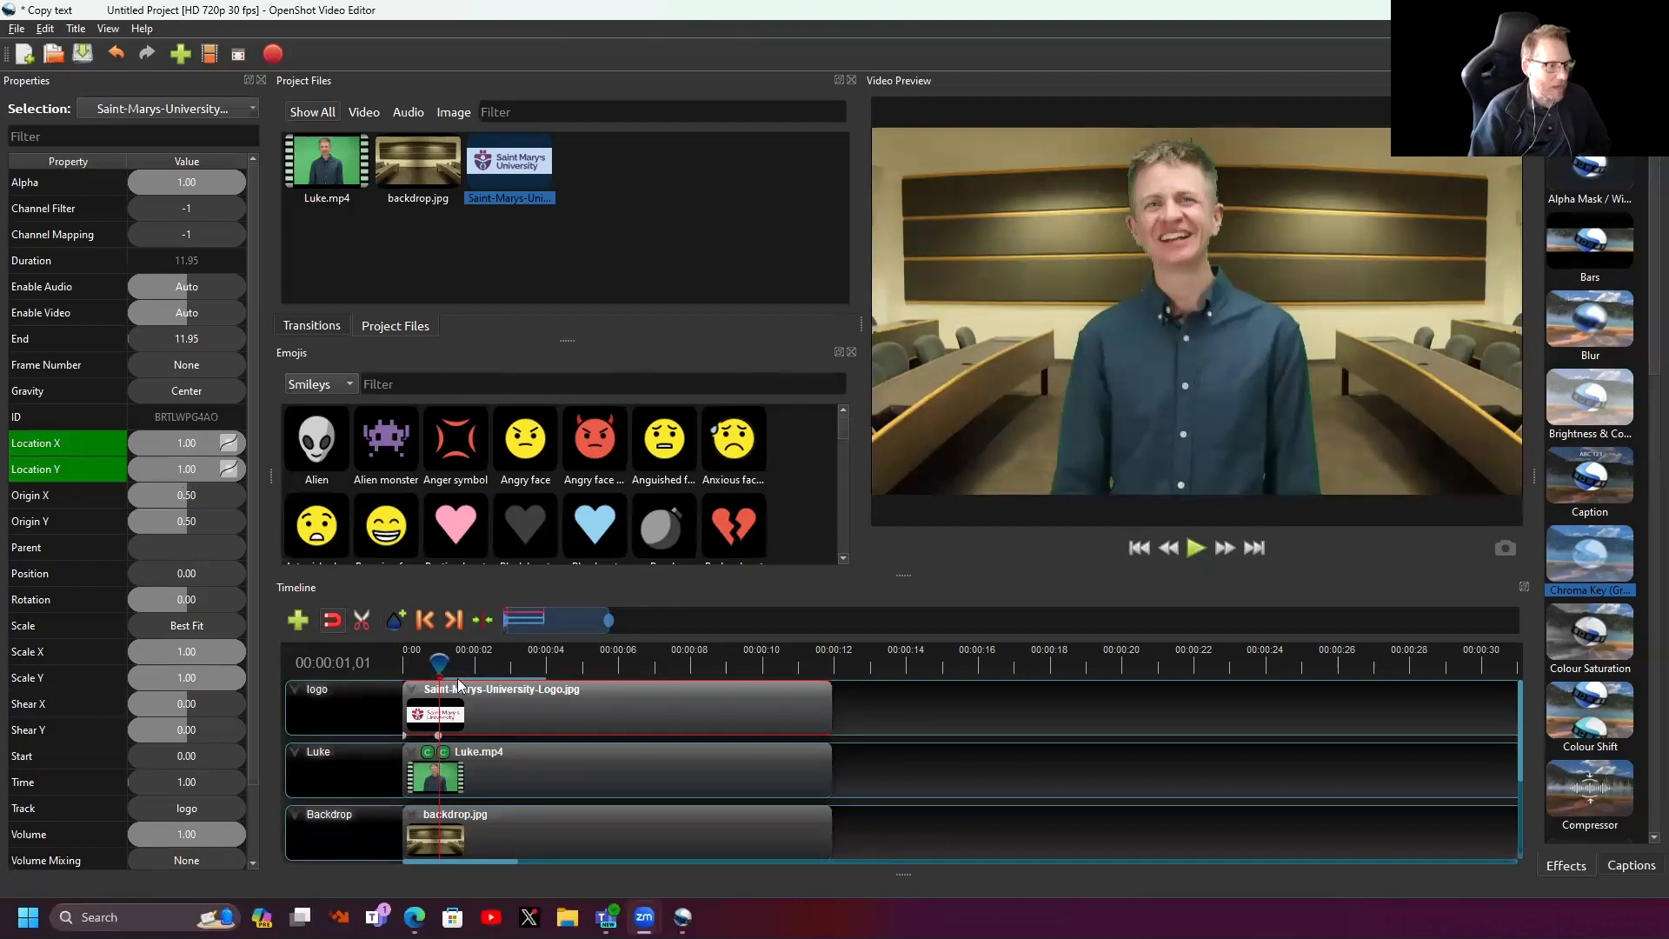
{"action": "left_click_drag", "start_coordinate": [439, 663], "coordinate": [391, 673]}
{"action": "key", "text": "space"}
{"action": "key", "text": "space"}
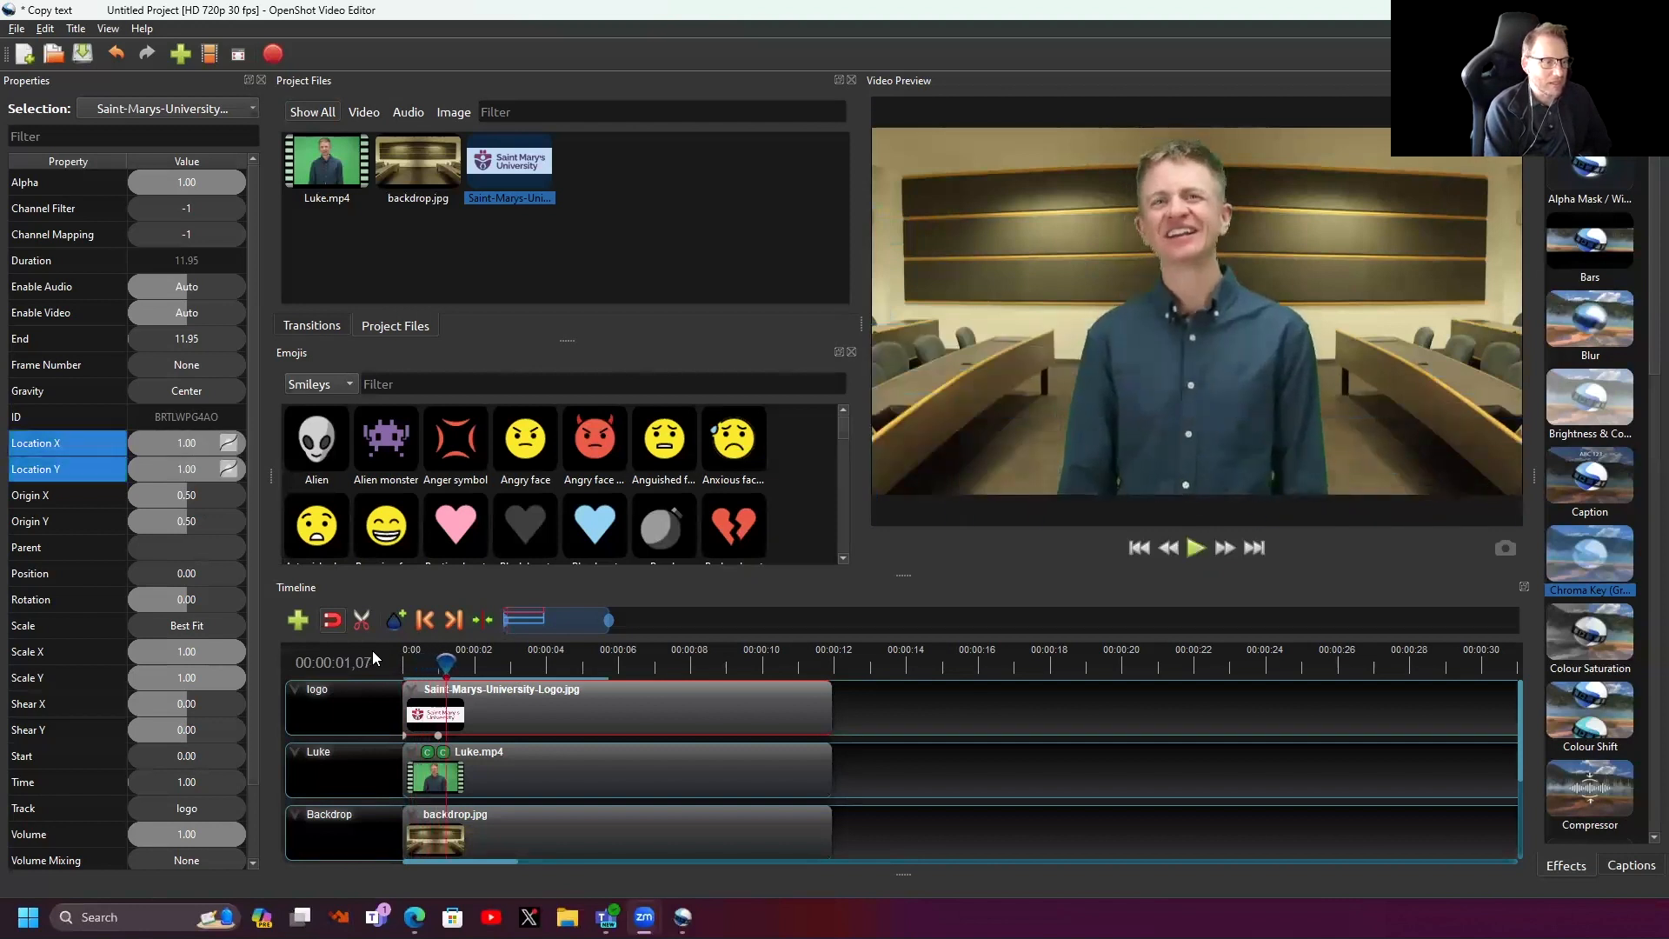
{"action": "left_click_drag", "start_coordinate": [454, 663], "coordinate": [438, 668]}
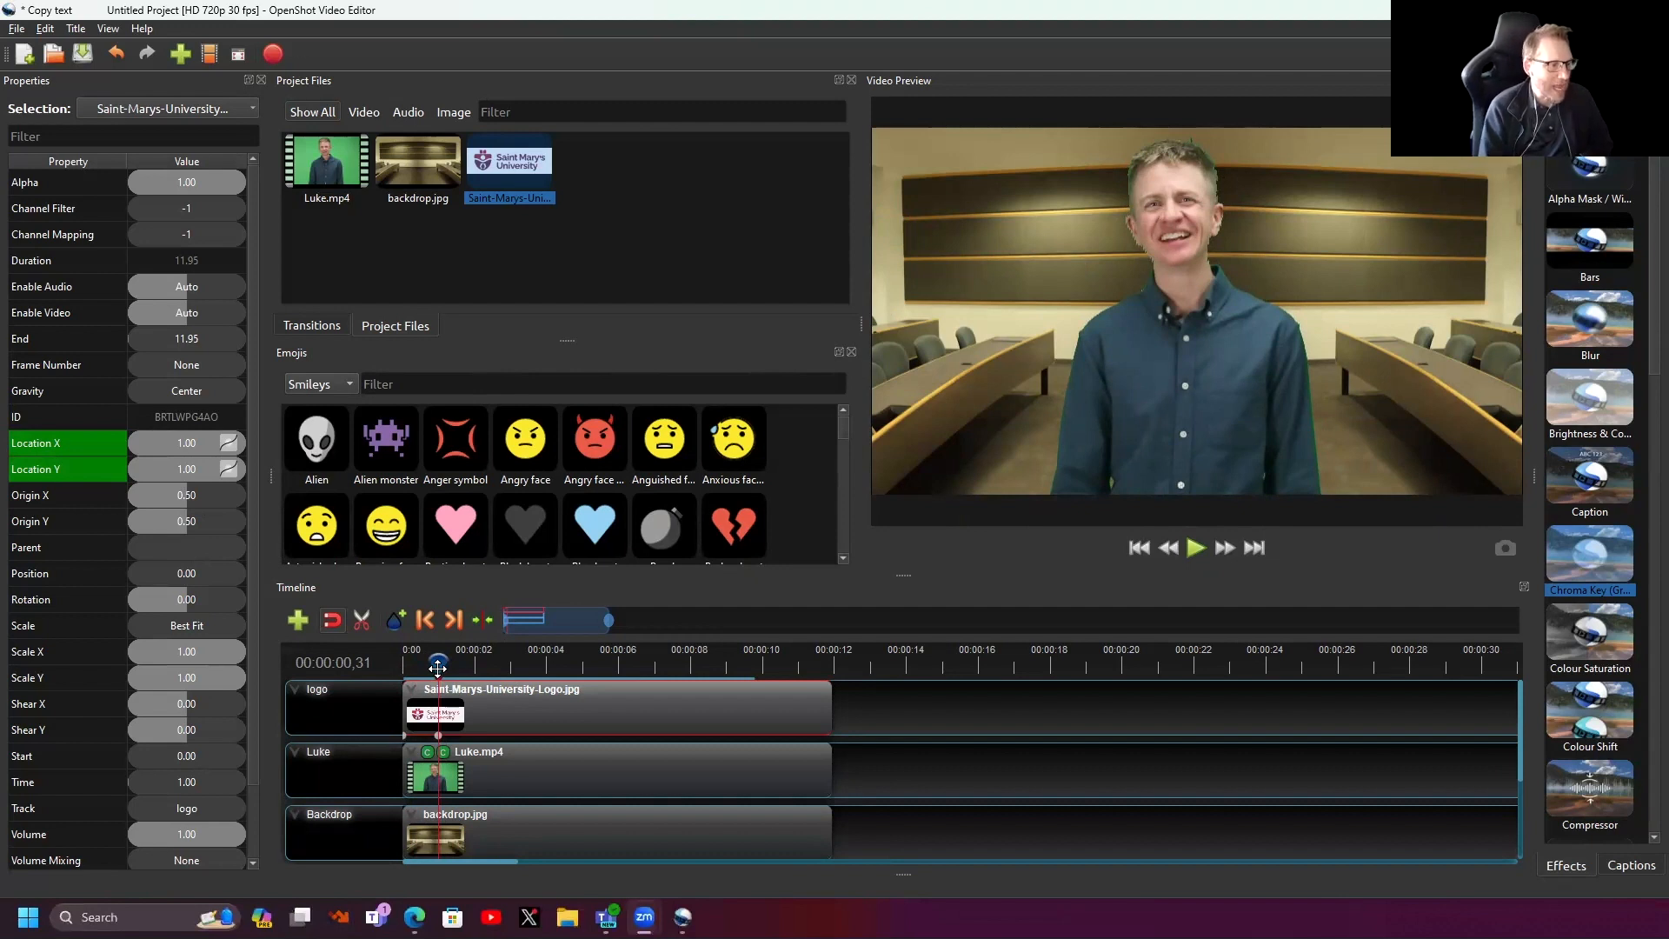
{"action": "key", "text": "ctrl+z"}
{"action": "key", "text": "ctrl+z"}
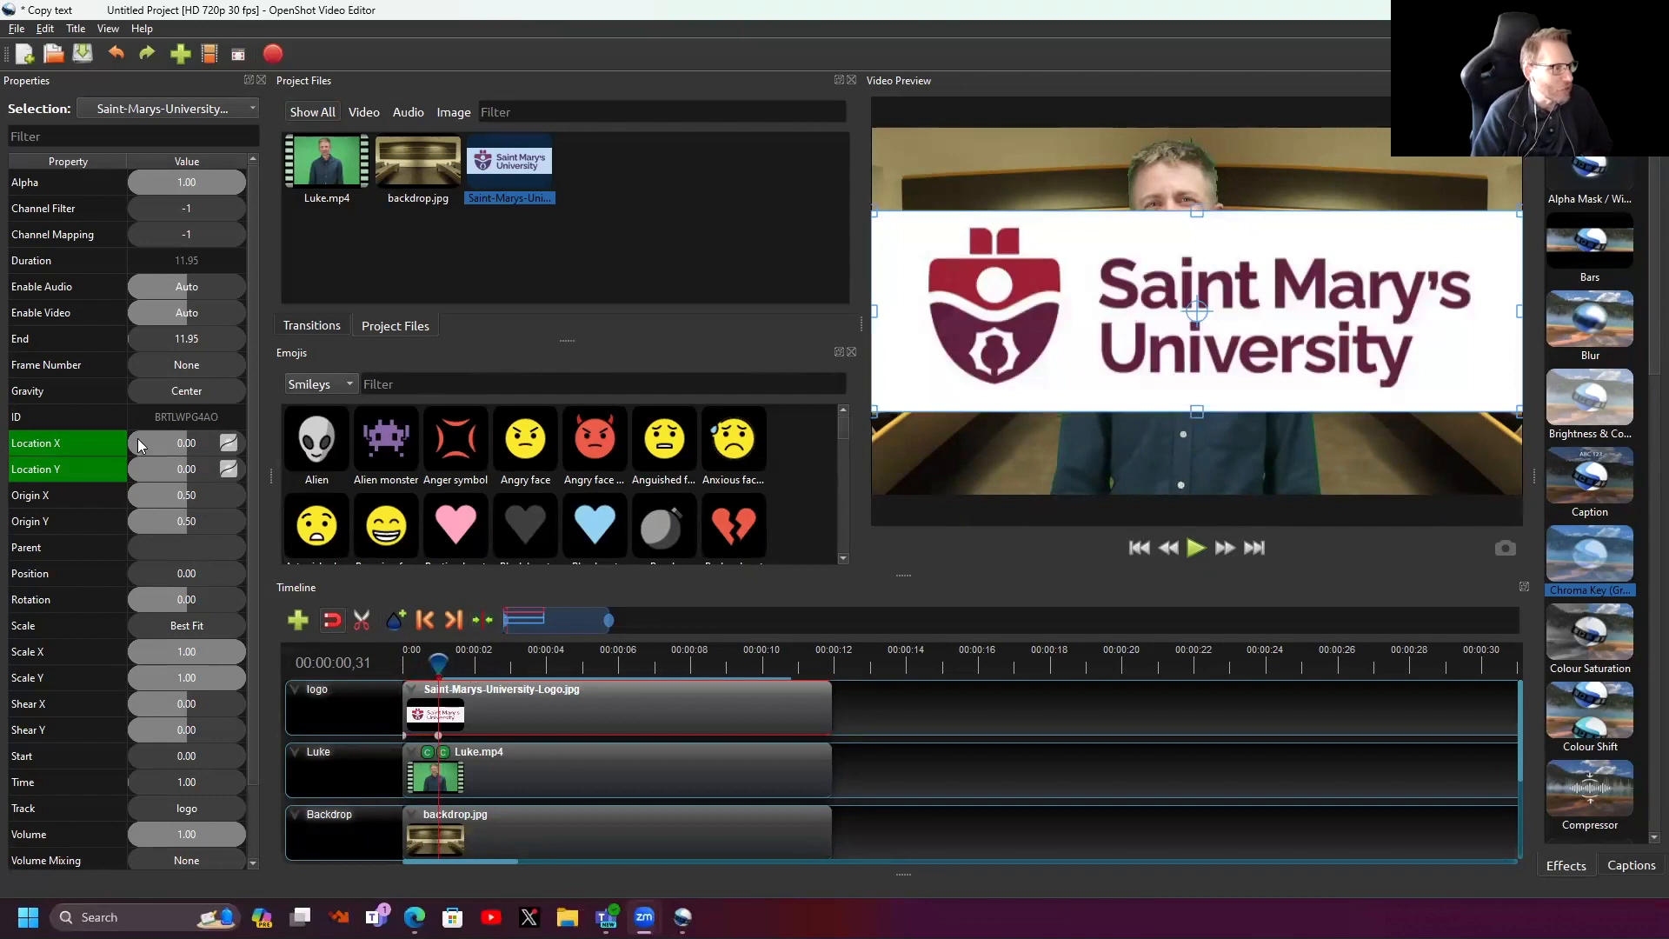
- Adjust the logo's Location X at the start and later in the clip, then check the first frame
{"action": "mouse_move", "coordinate": [160, 436]}
{"action": "left_mouse_down"}
{"action": "mouse_move", "coordinate": [212, 445]}
{"action": "mouse_move", "coordinate": [167, 451]}
{"action": "mouse_move", "coordinate": [200, 458]}
{"action": "mouse_move", "coordinate": [186, 454]}
{"action": "left_mouse_up"}
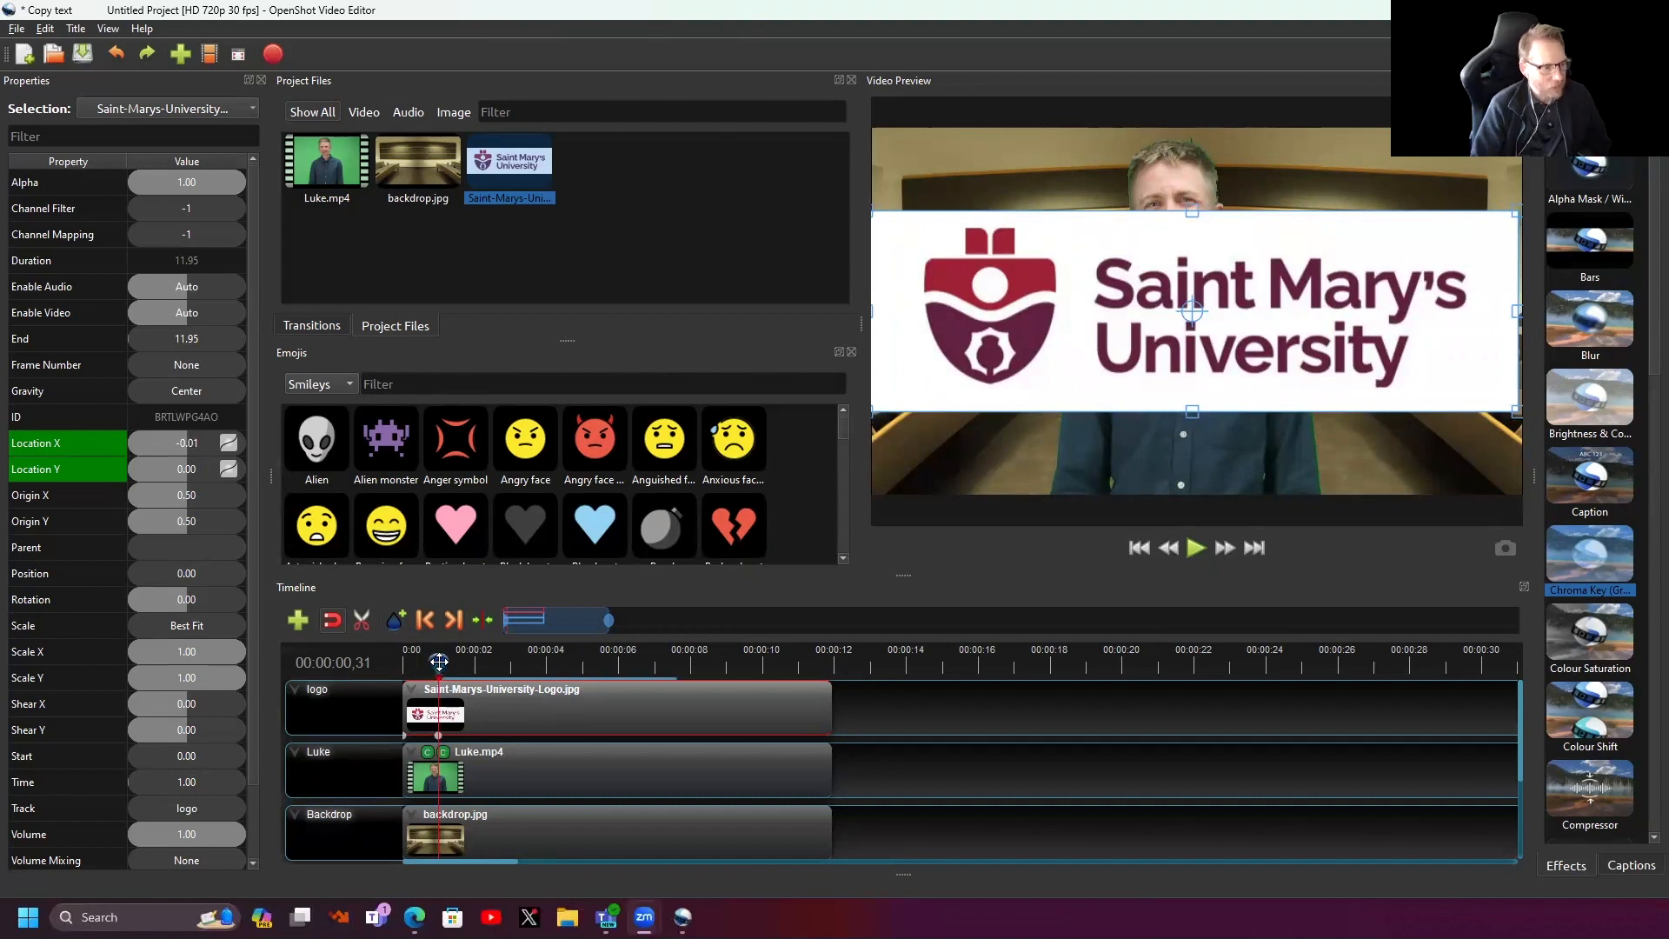
{"action": "left_click_drag", "start_coordinate": [439, 671], "coordinate": [470, 674]}
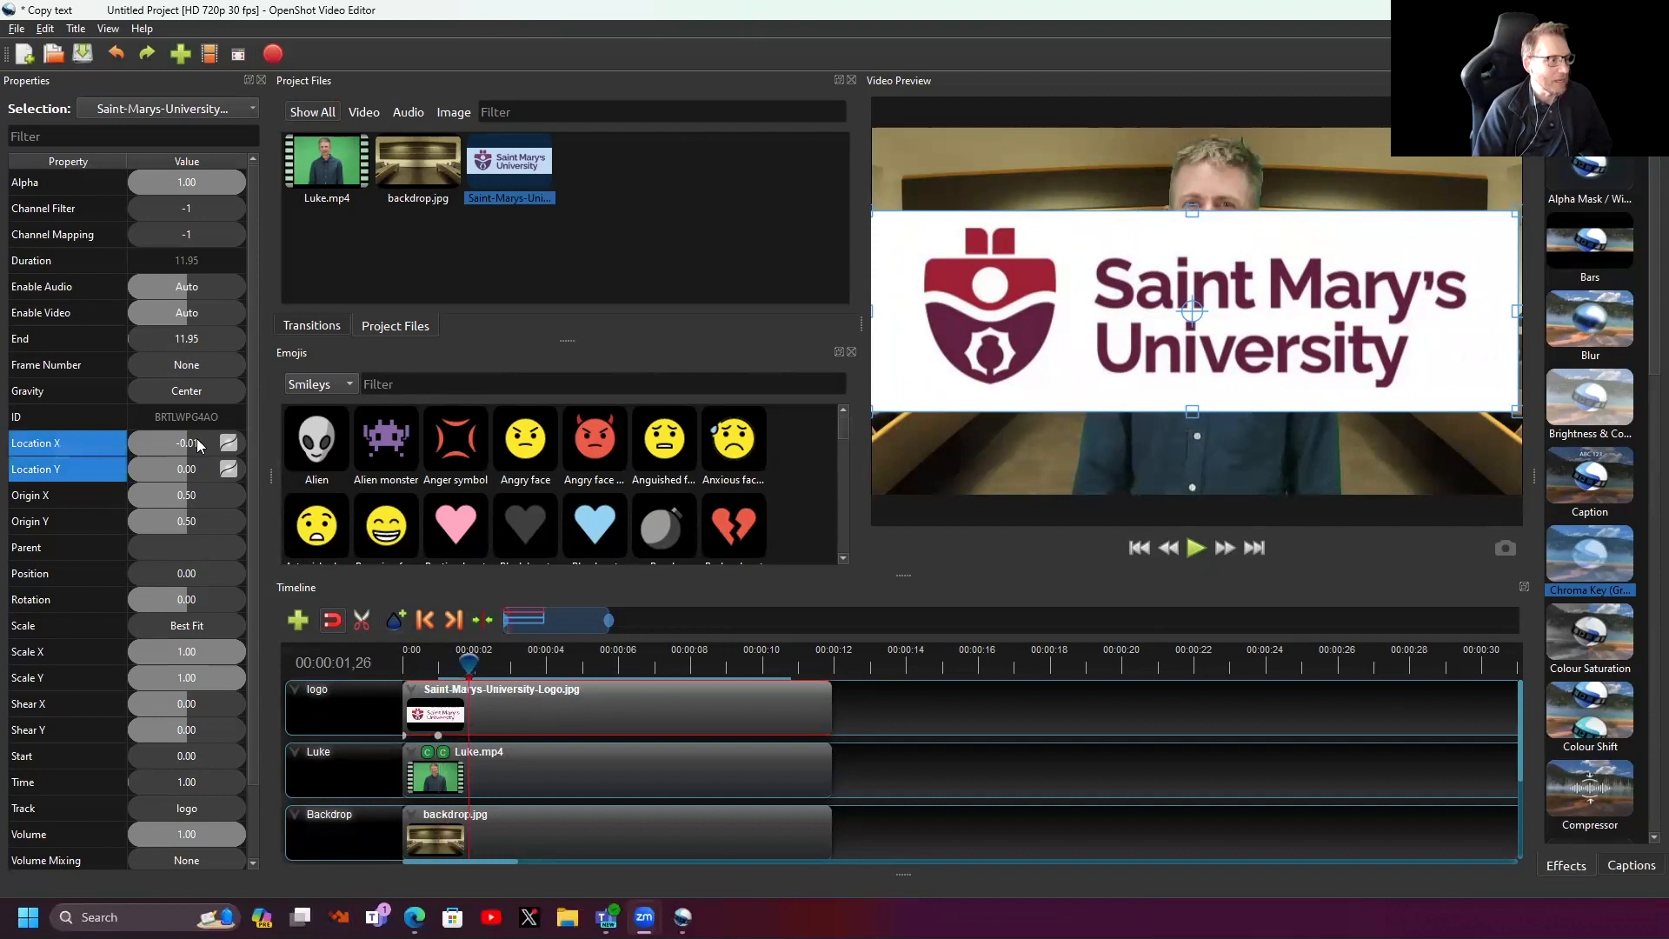
{"action": "mouse_move", "coordinate": [196, 440]}
{"action": "left_mouse_down"}
{"action": "mouse_move", "coordinate": [178, 442]}
{"action": "mouse_move", "coordinate": [213, 443]}
{"action": "mouse_move", "coordinate": [214, 468]}
{"action": "left_mouse_up"}
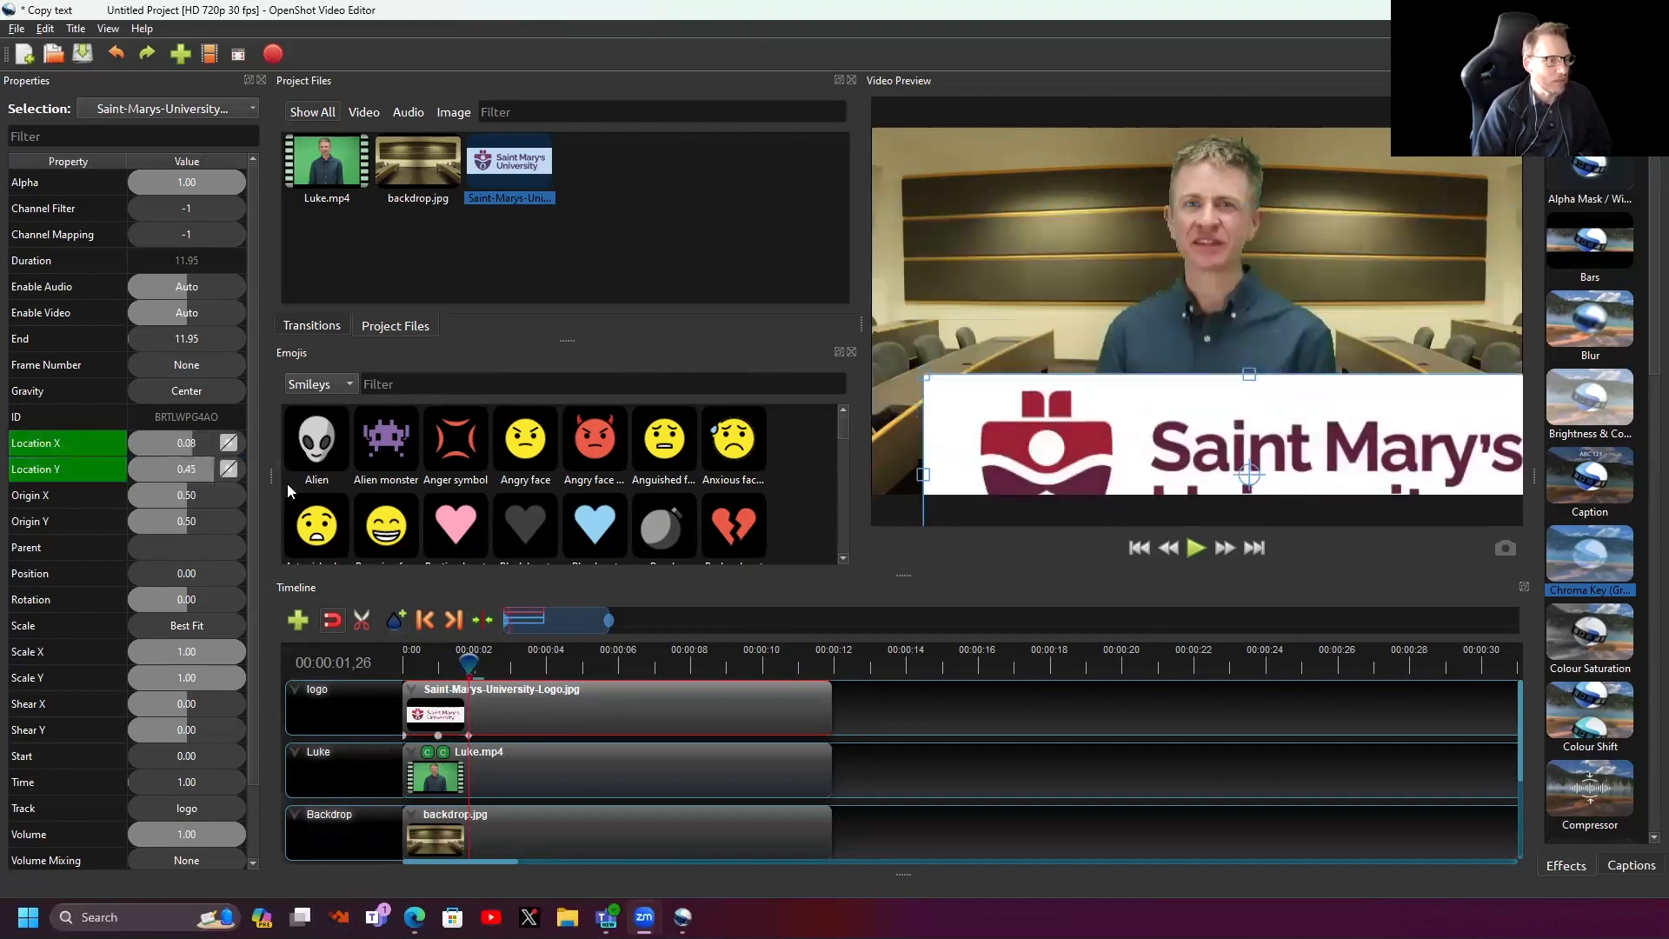
{"action": "left_click_drag", "start_coordinate": [460, 675], "coordinate": [409, 673]}
- Set the logo clip to No Animation so it stays centred at Location X 0.00, Y 0.00
{"action": "right_click", "coordinate": [548, 718]}
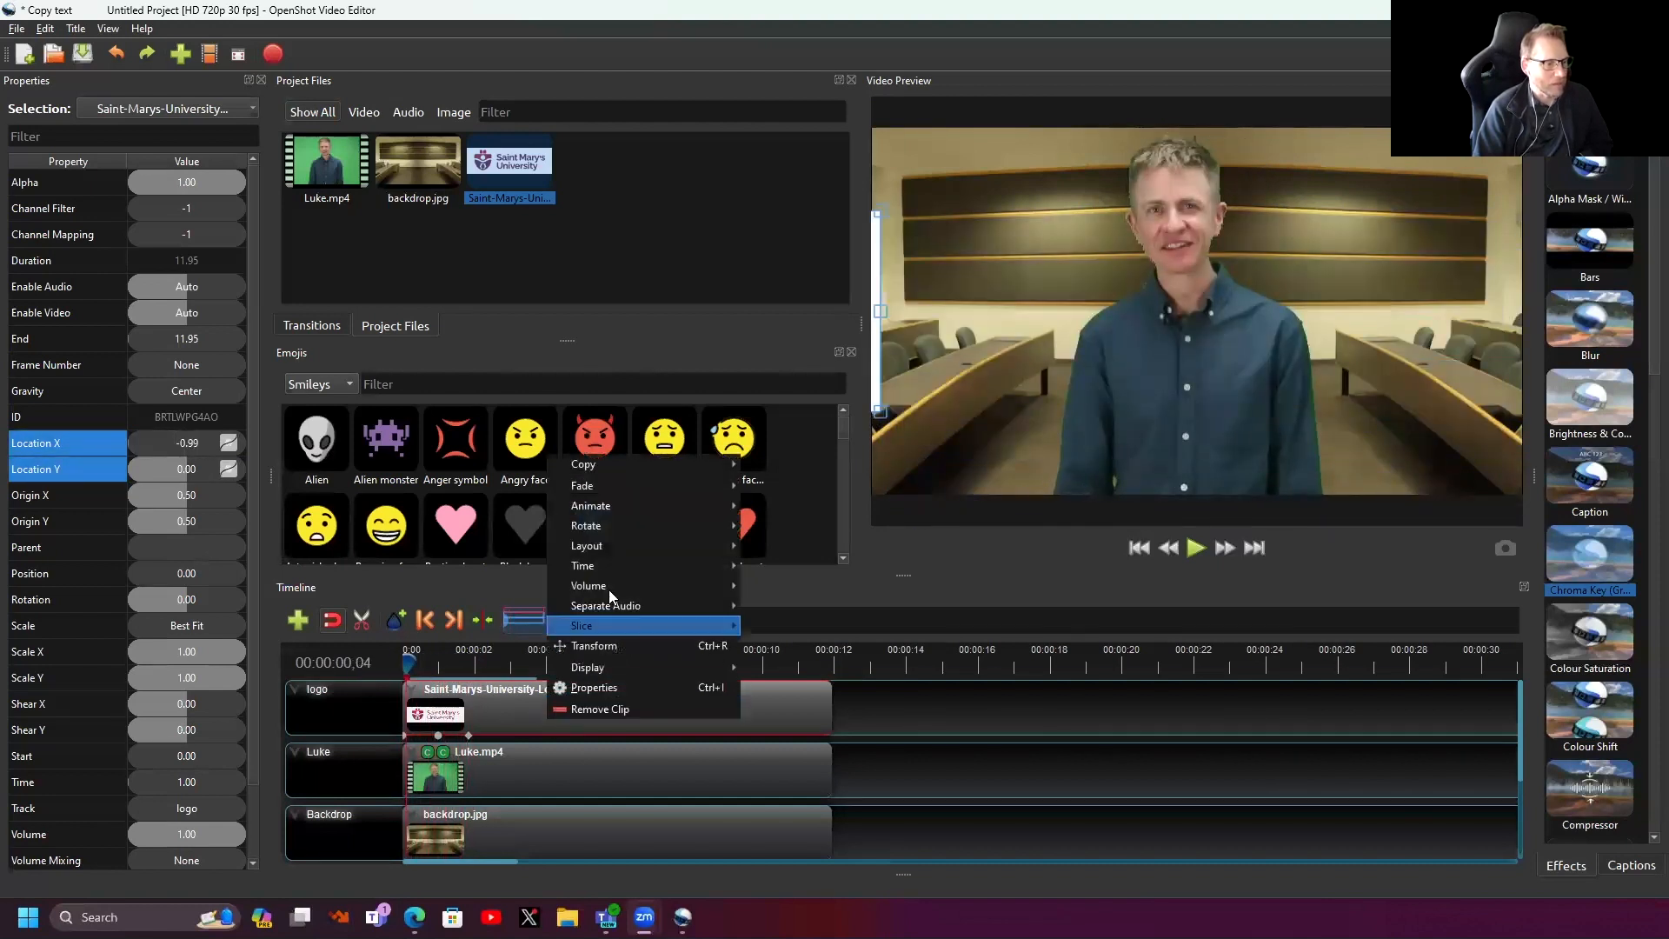
{"action": "mouse_move", "coordinate": [623, 504]}
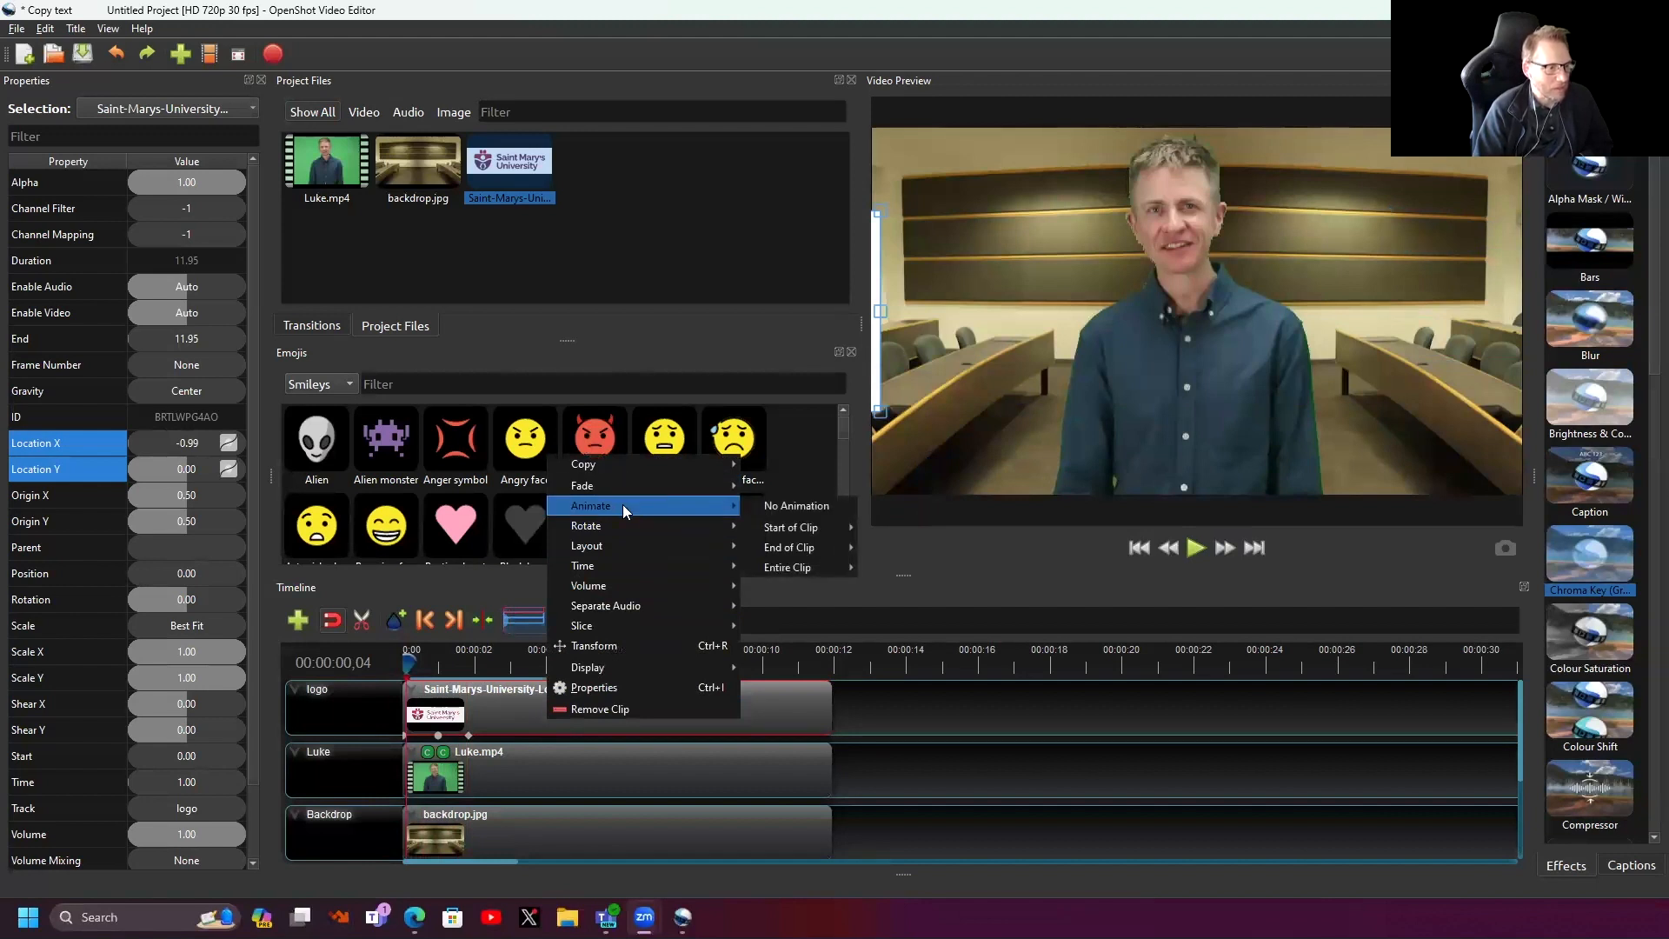
{"action": "left_click", "coordinate": [784, 505]}
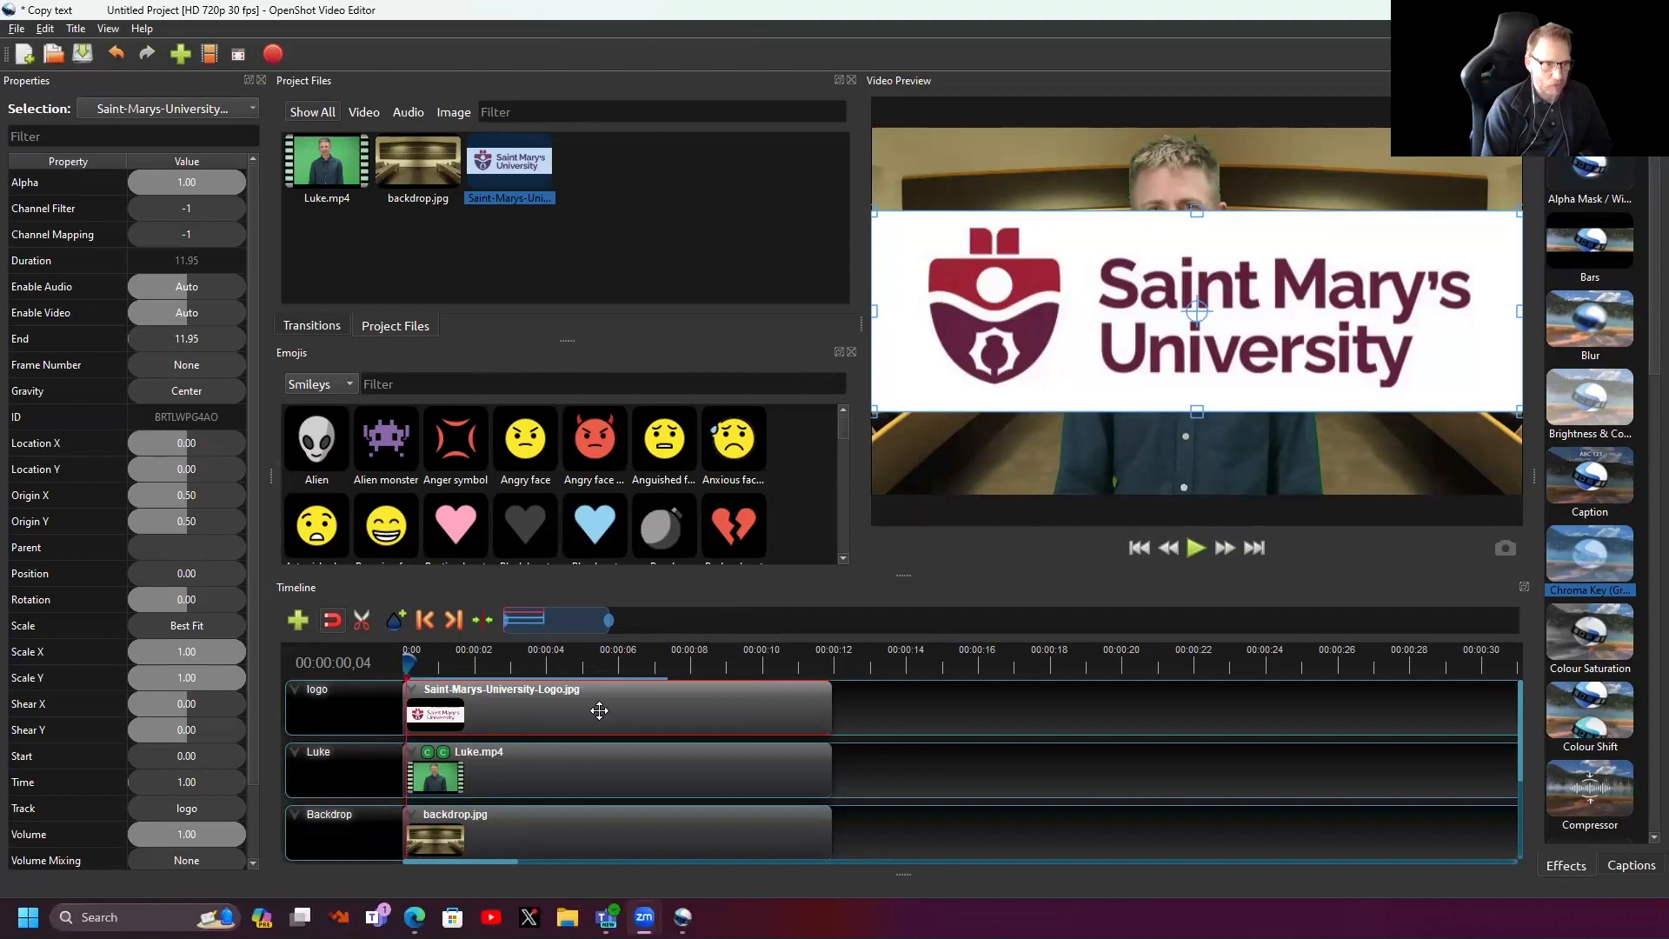
- Delete the selected university logo clip from the timeline
{"action": "key", "text": "Delete"}
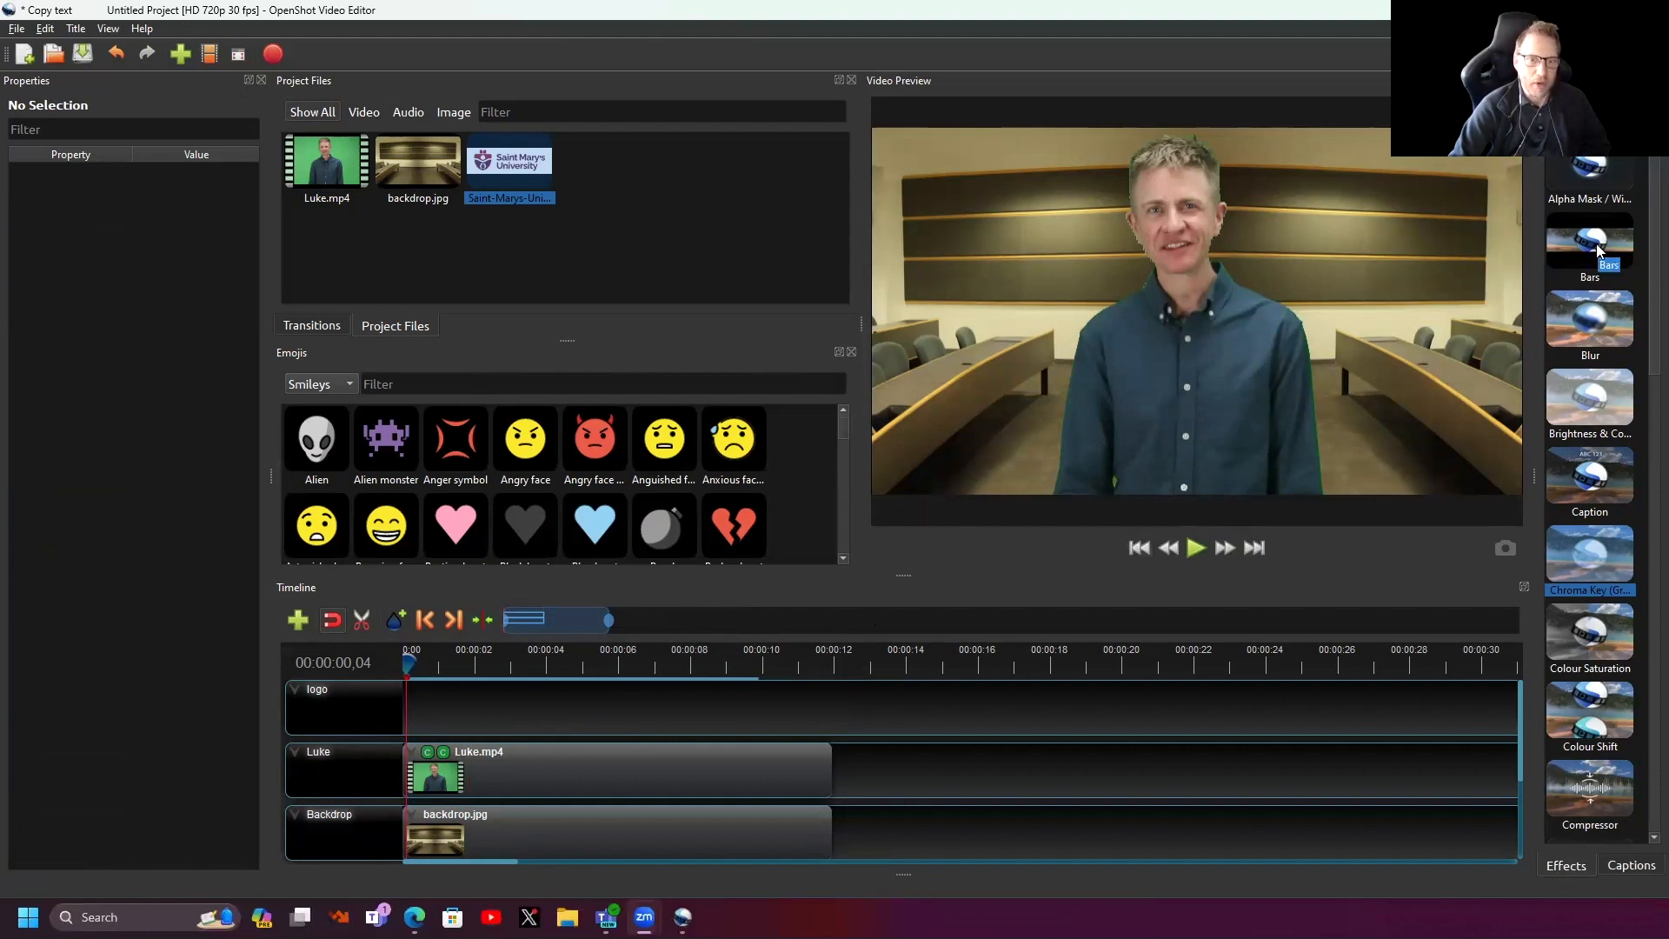
{"action": "left_click_drag", "start_coordinate": [1600, 237], "coordinate": [565, 768]}
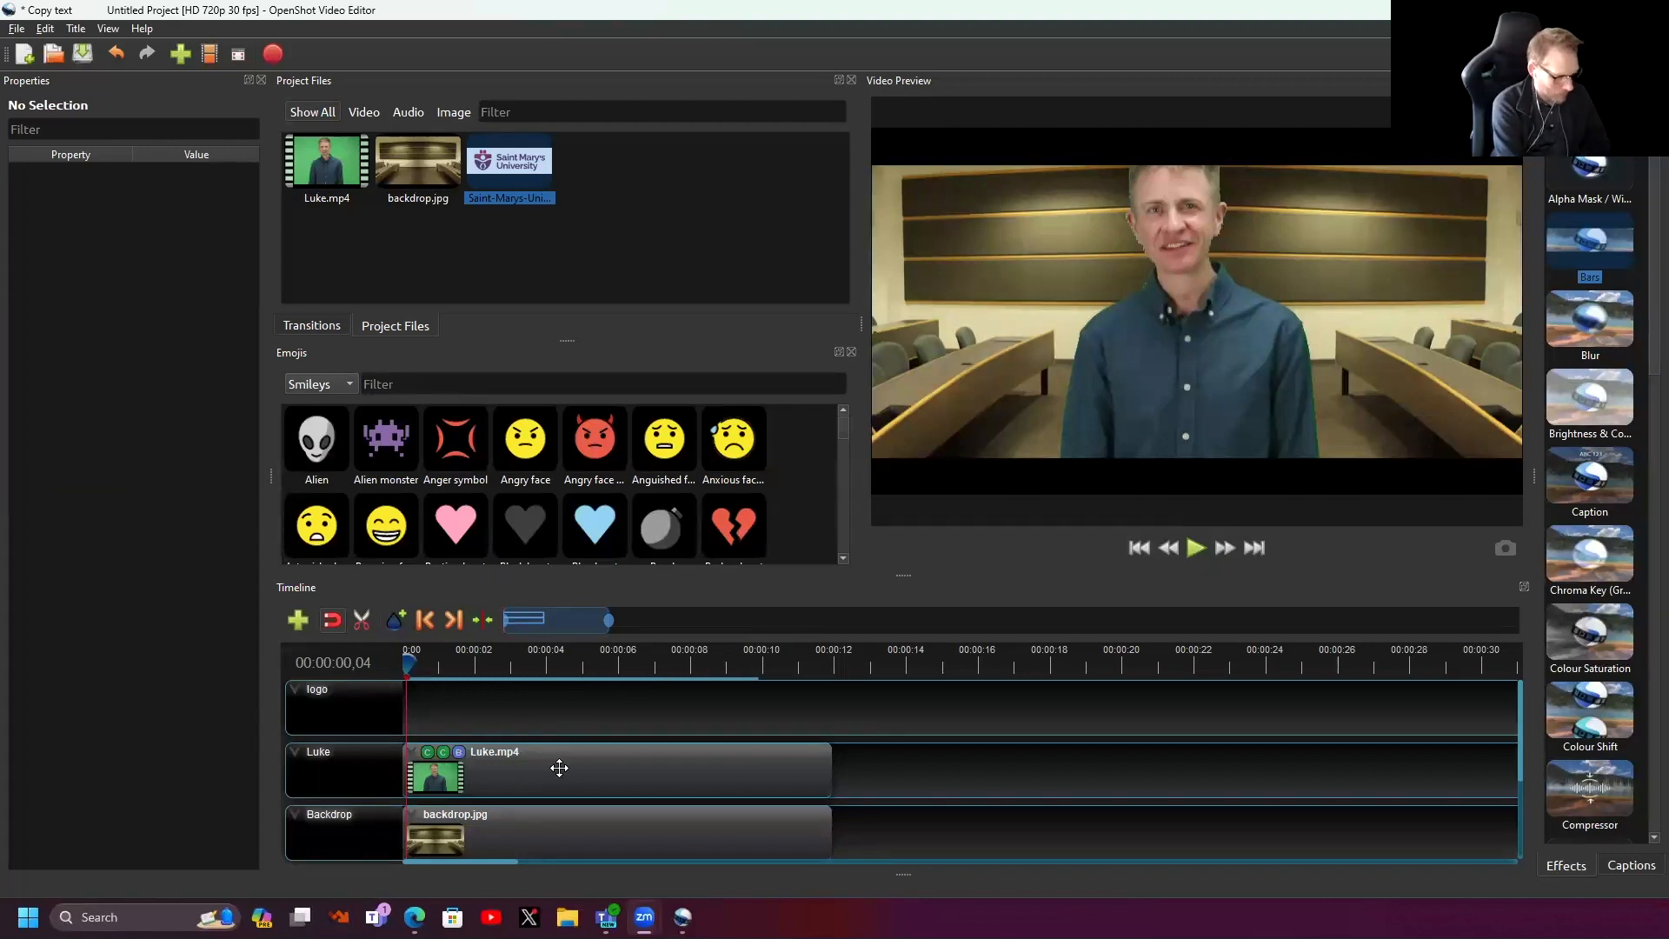
{"action": "left_click", "coordinate": [459, 755]}
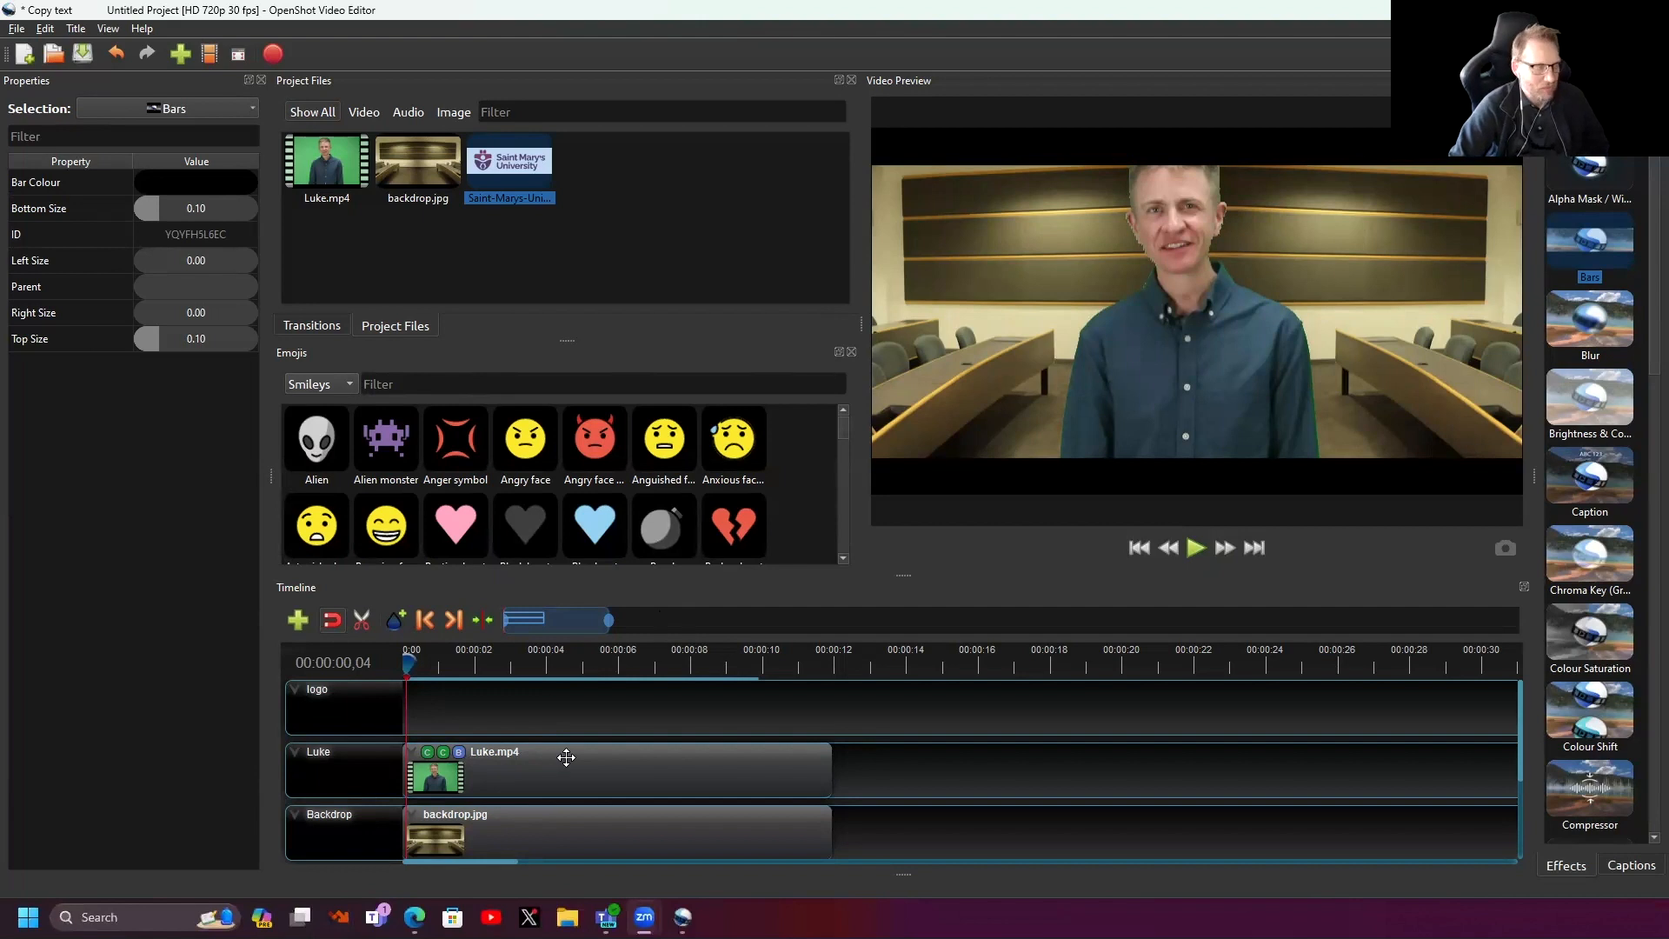
{"action": "left_click", "coordinate": [537, 768]}
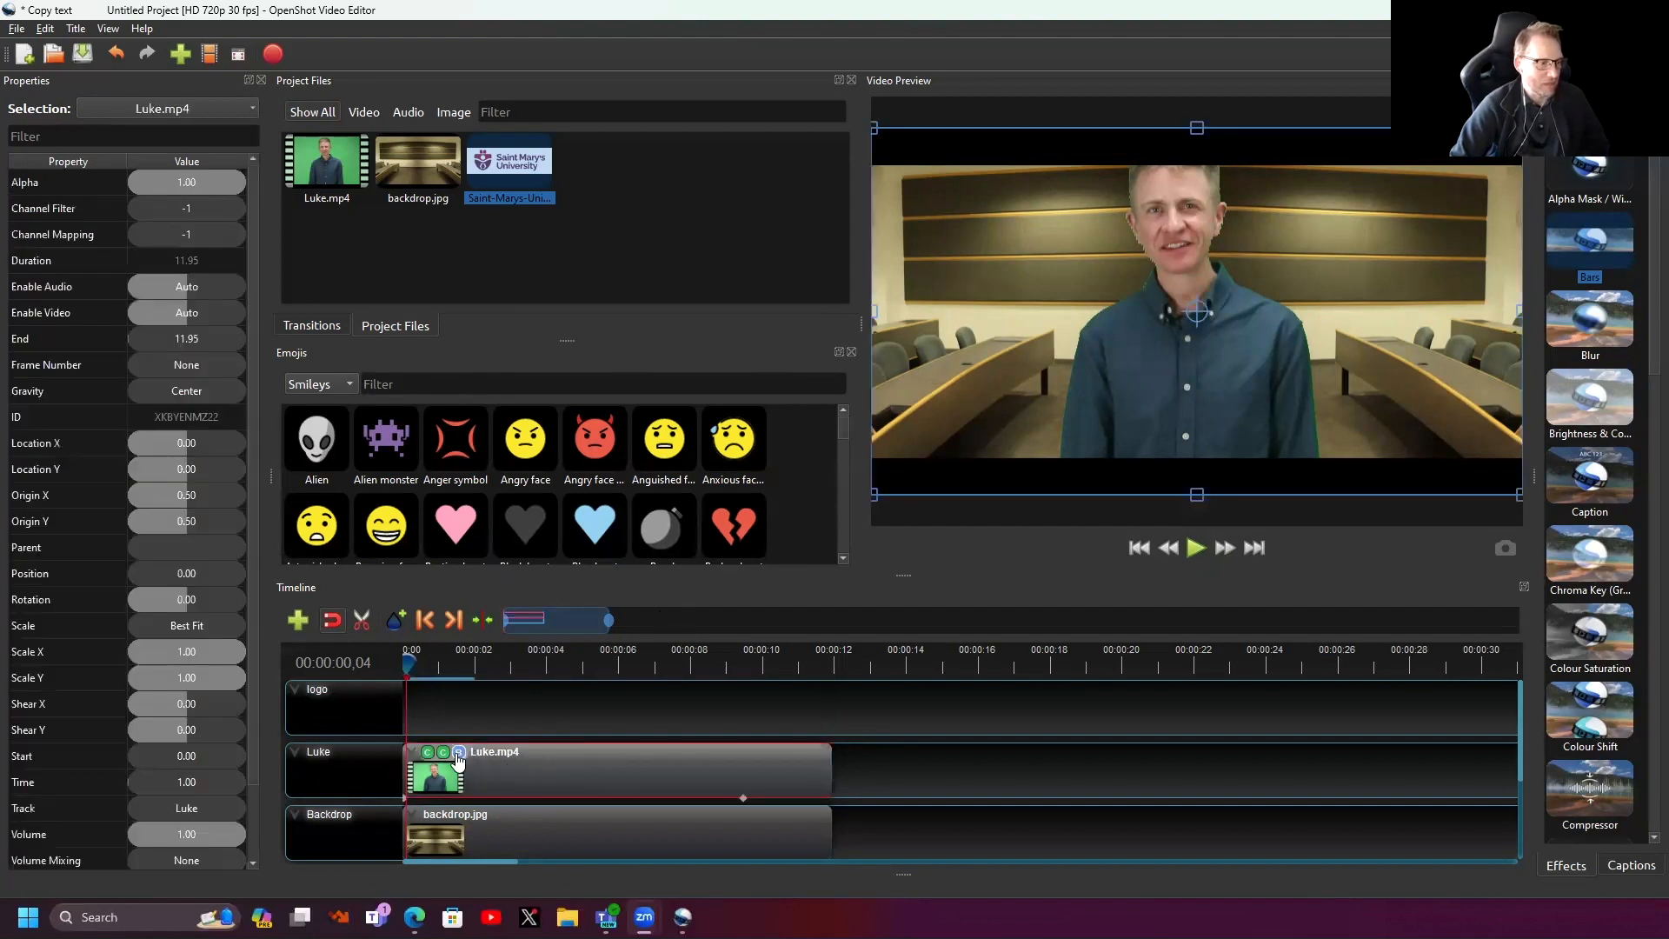
{"action": "key", "text": "ctrl+z"}
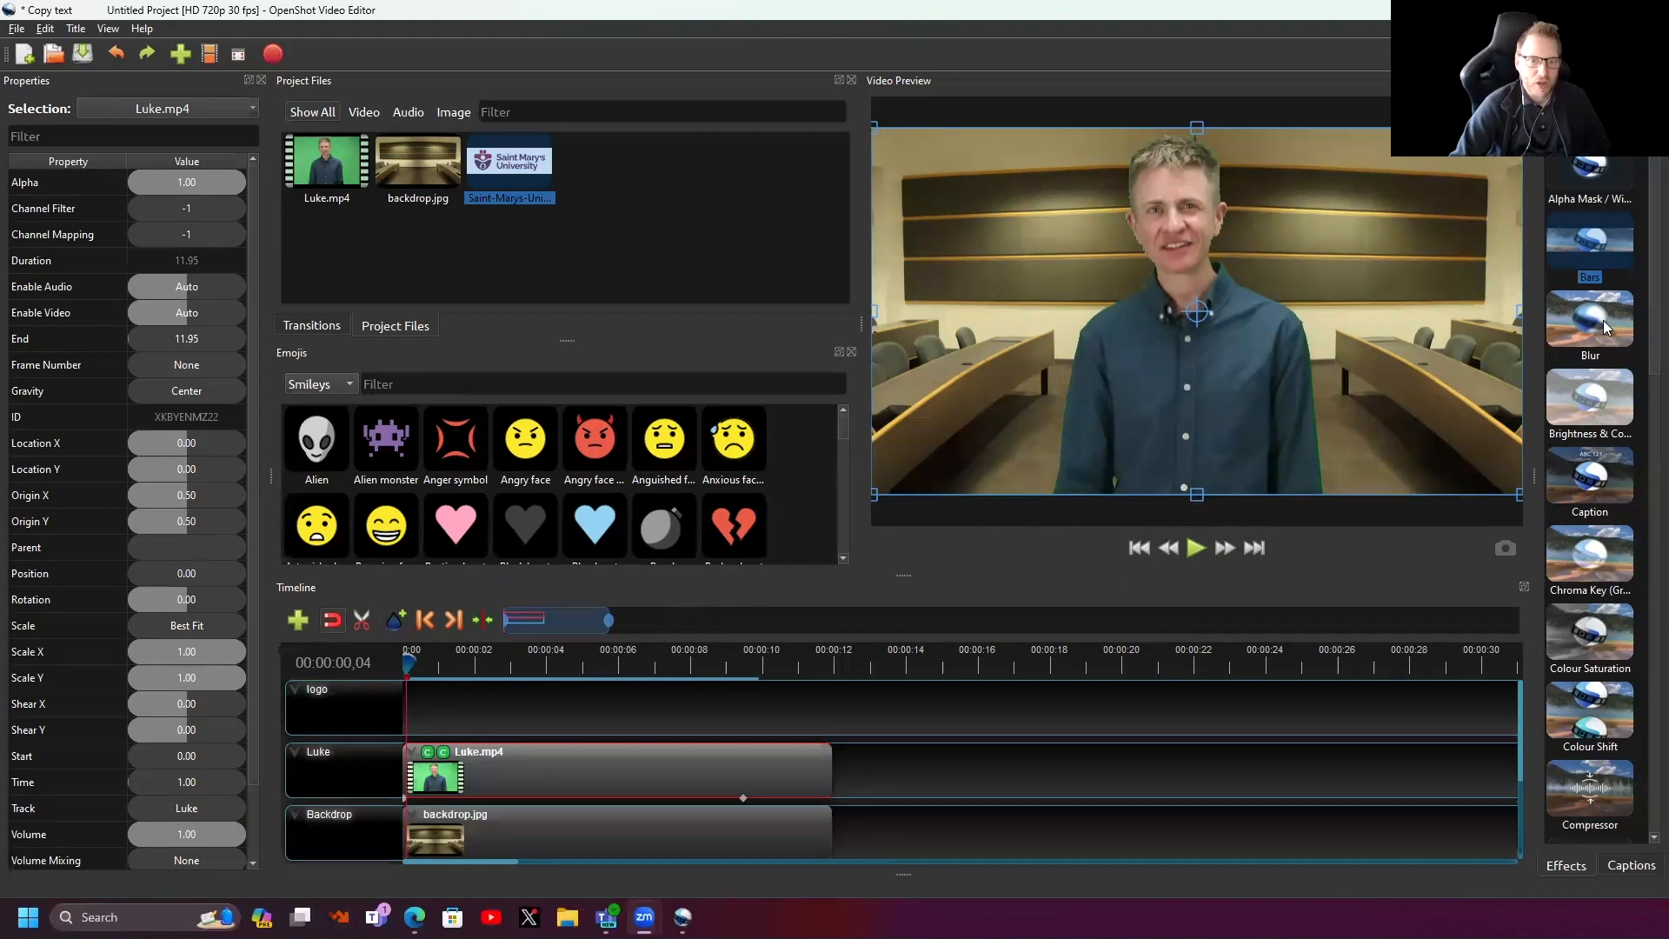
{"action": "left_click_drag", "start_coordinate": [1603, 320], "coordinate": [533, 763]}
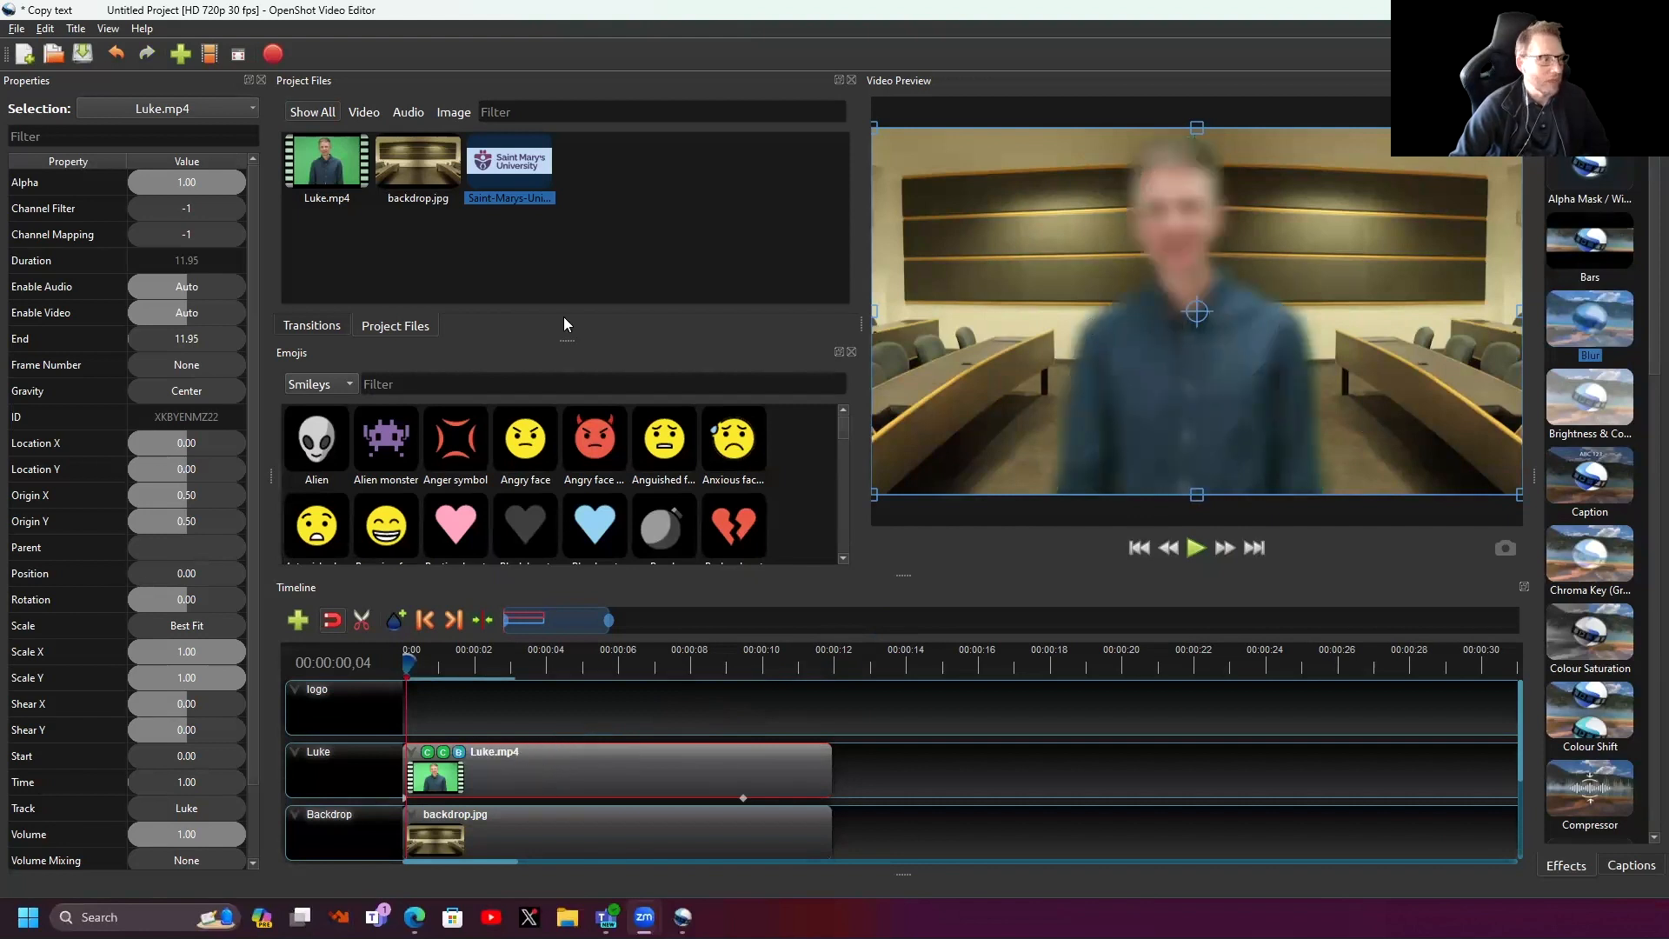
{"action": "left_click", "coordinate": [459, 752]}
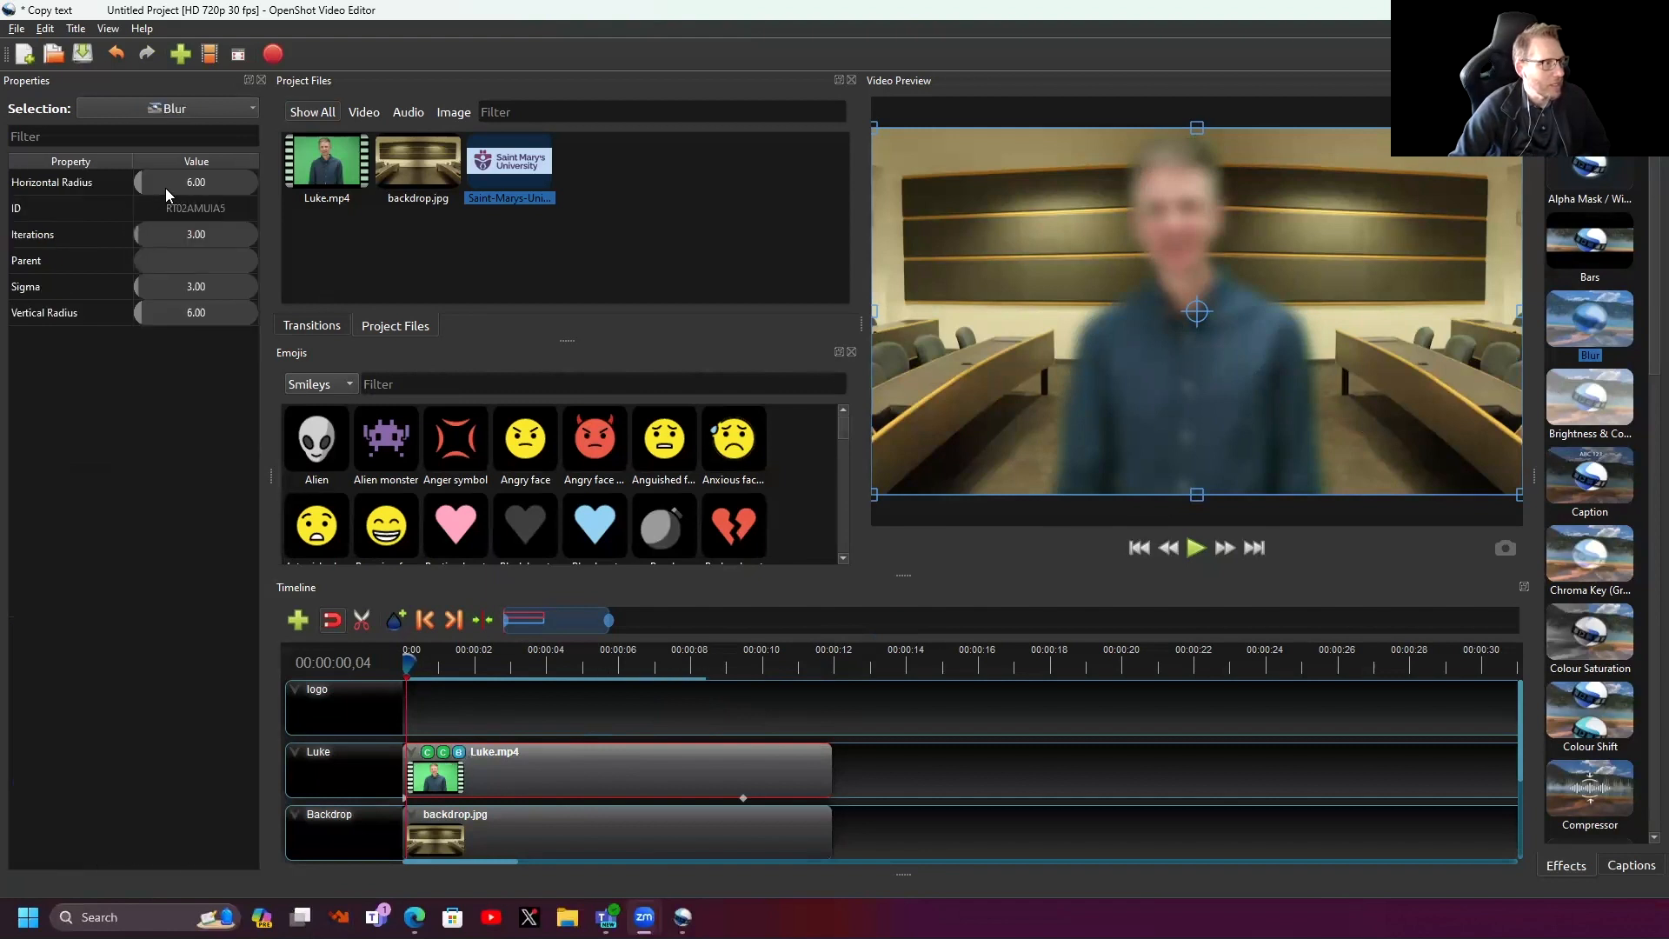
{"action": "left_click_drag", "start_coordinate": [186, 176], "coordinate": [129, 188]}
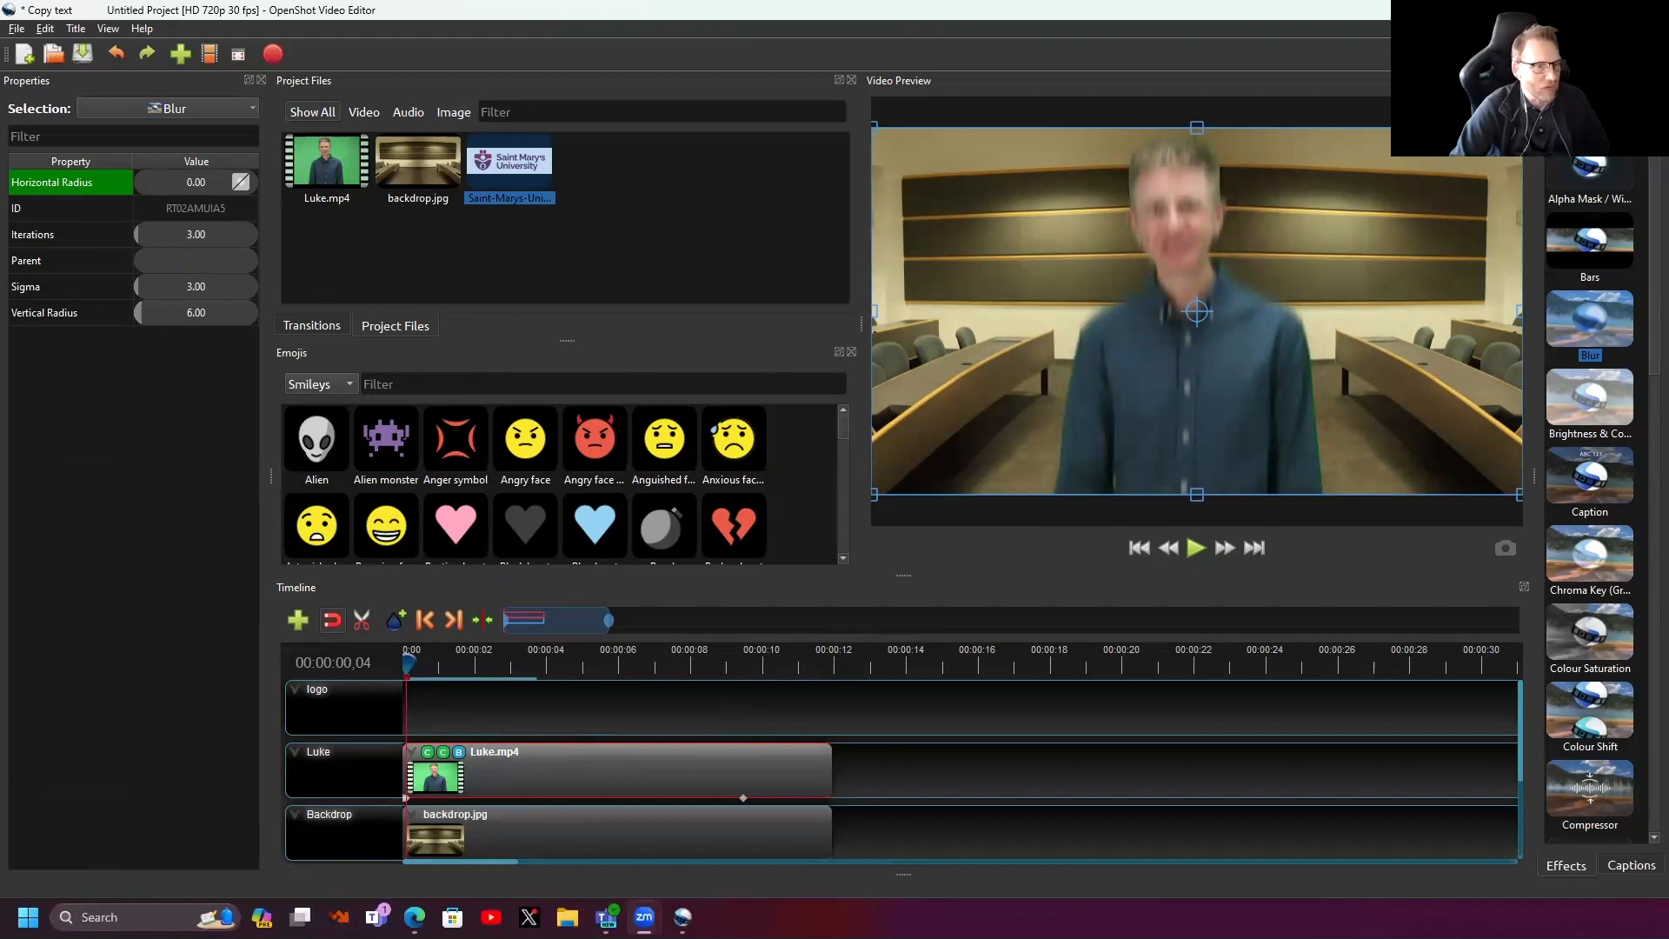
{"action": "key", "text": "Delete"}
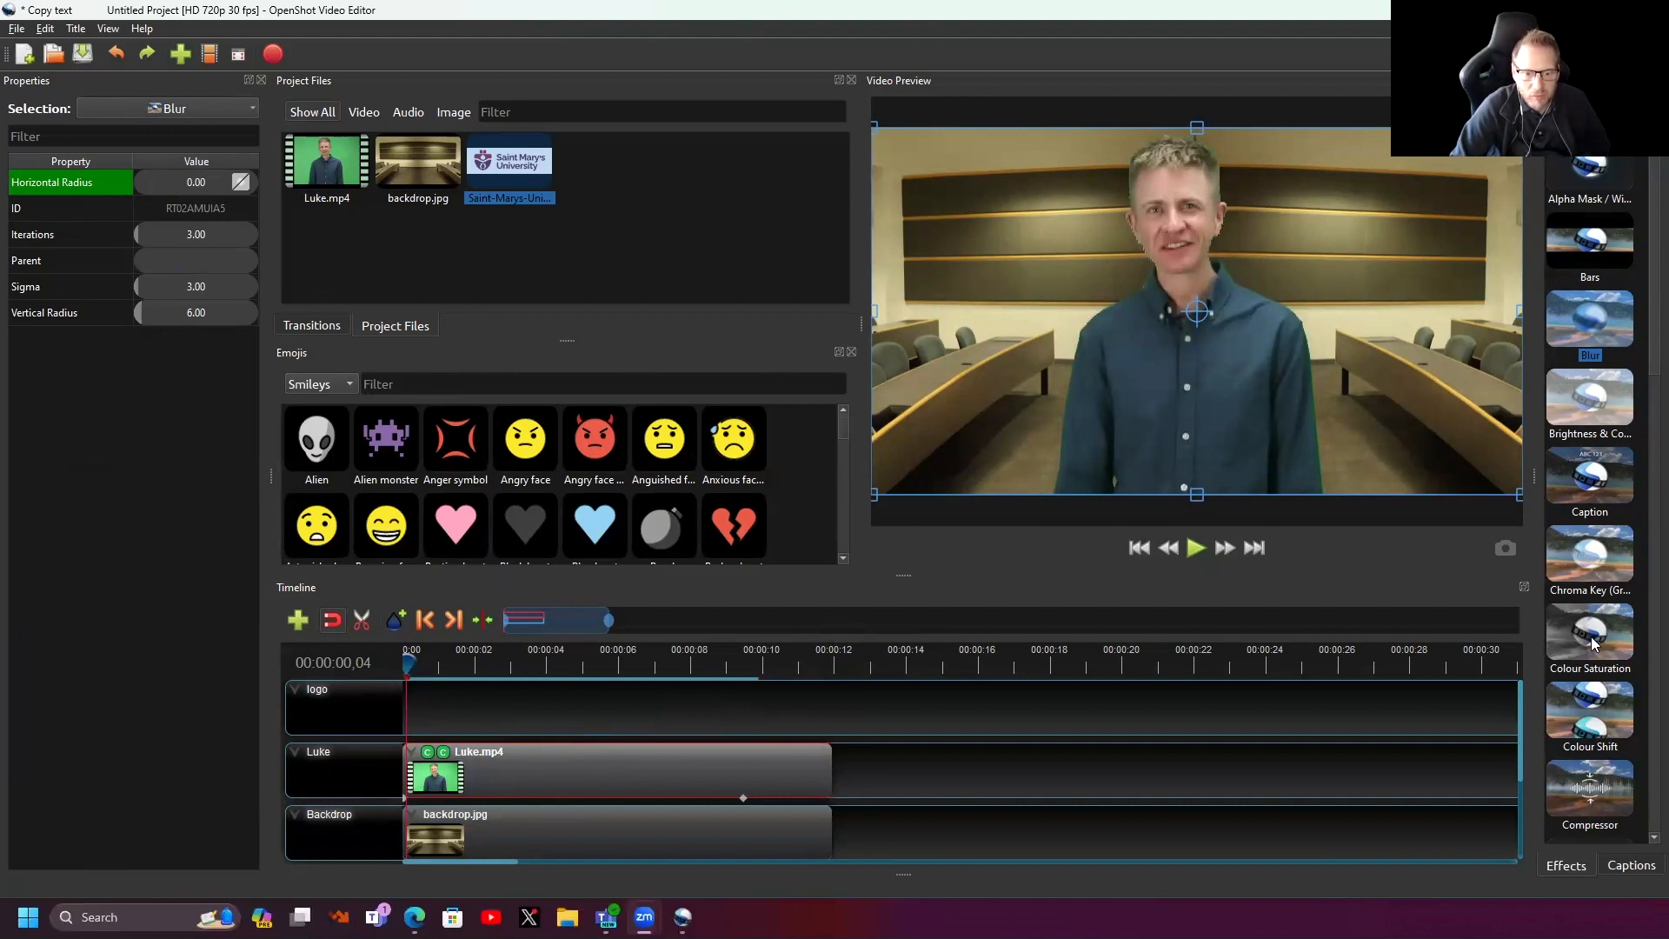
- Trial a Colour Saturation effect on Luke.mp4, boosting blue saturation toward 1.67, then delete it
{"action": "left_click_drag", "start_coordinate": [1594, 647], "coordinate": [649, 776]}
{"action": "left_click", "coordinate": [460, 752]}
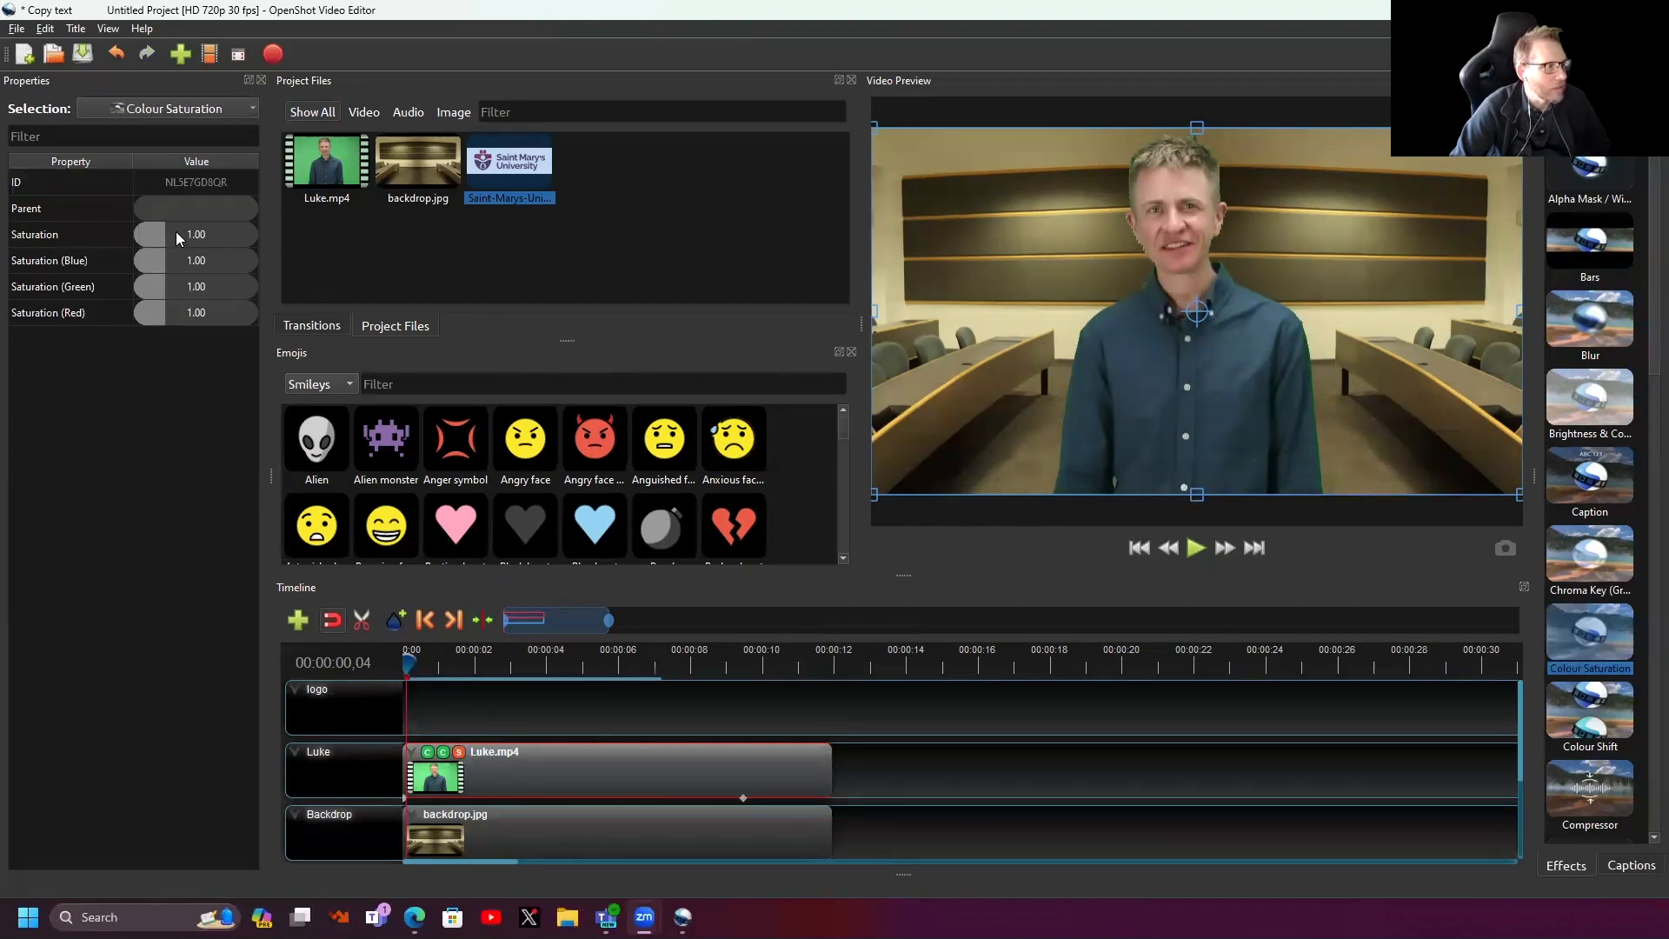
{"action": "left_click_drag", "start_coordinate": [169, 256], "coordinate": [159, 316]}
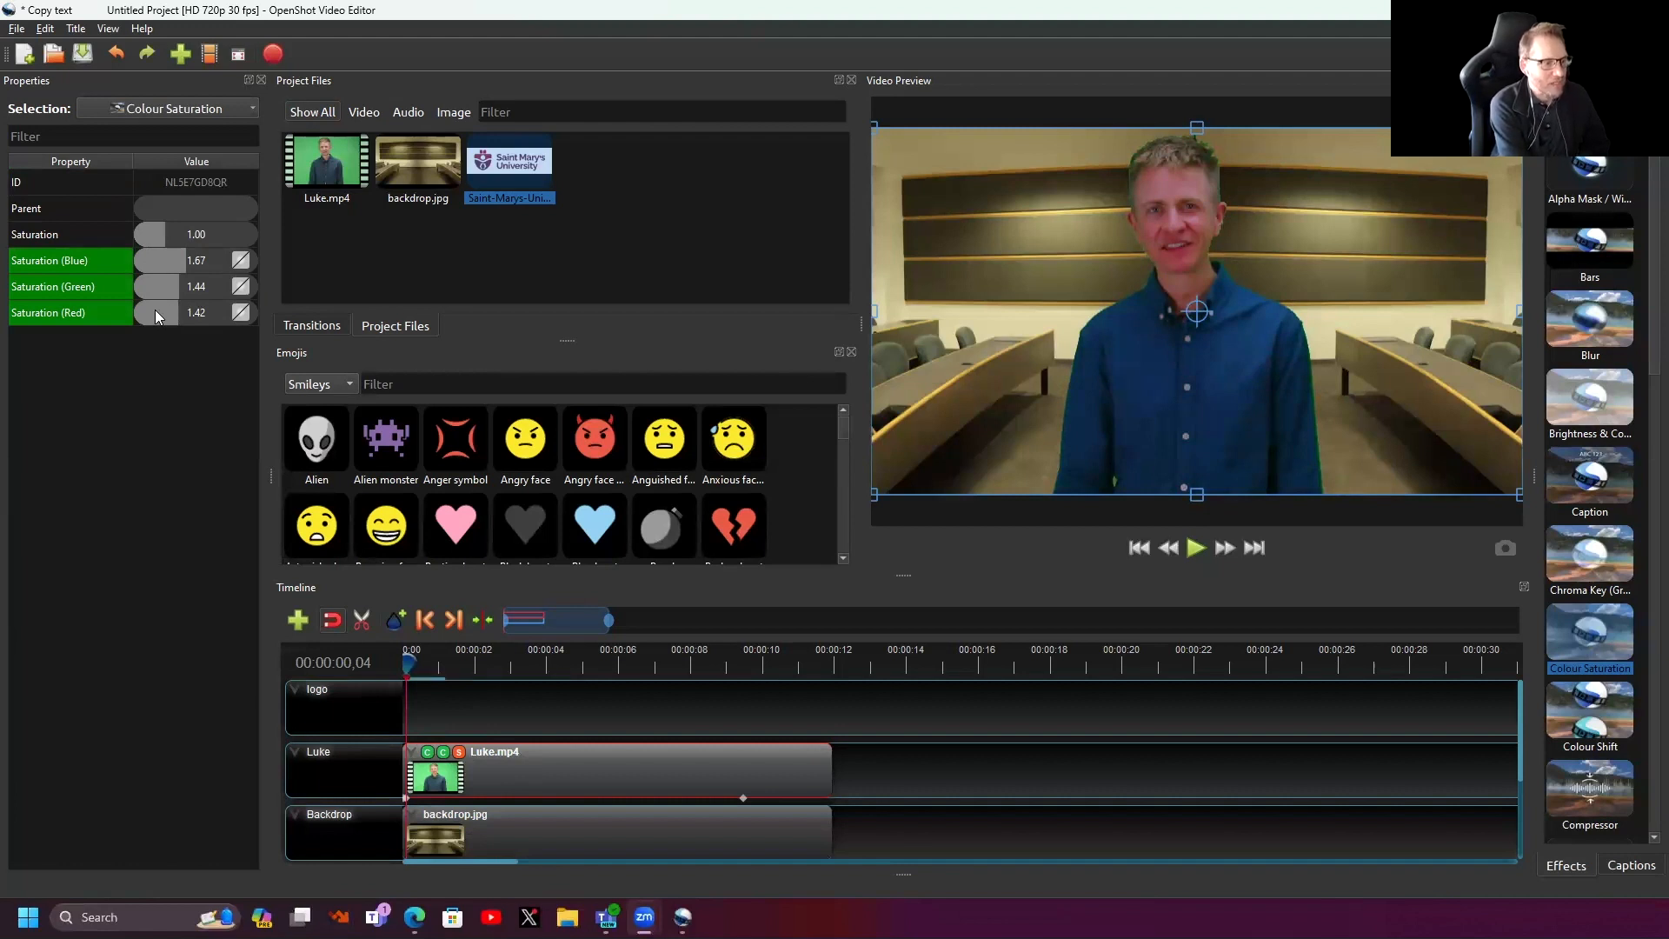
{"action": "key", "text": "Delete"}
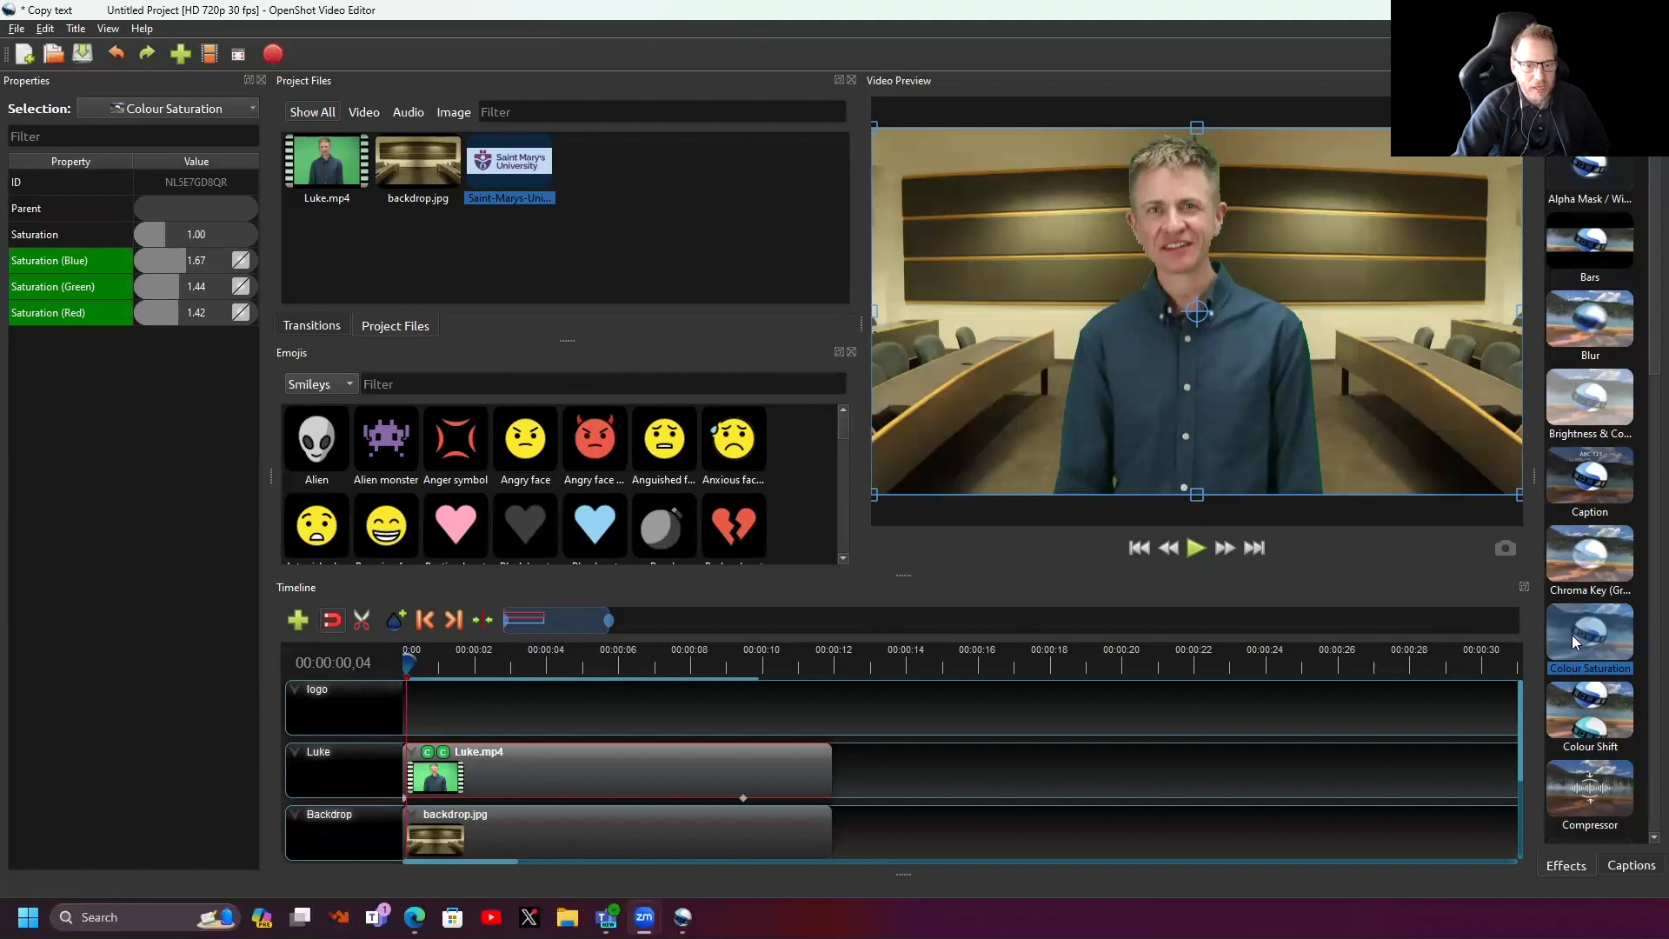
{"action": "scroll", "coordinate": [1611, 676], "scroll_direction": "down", "scroll_amount": 3}
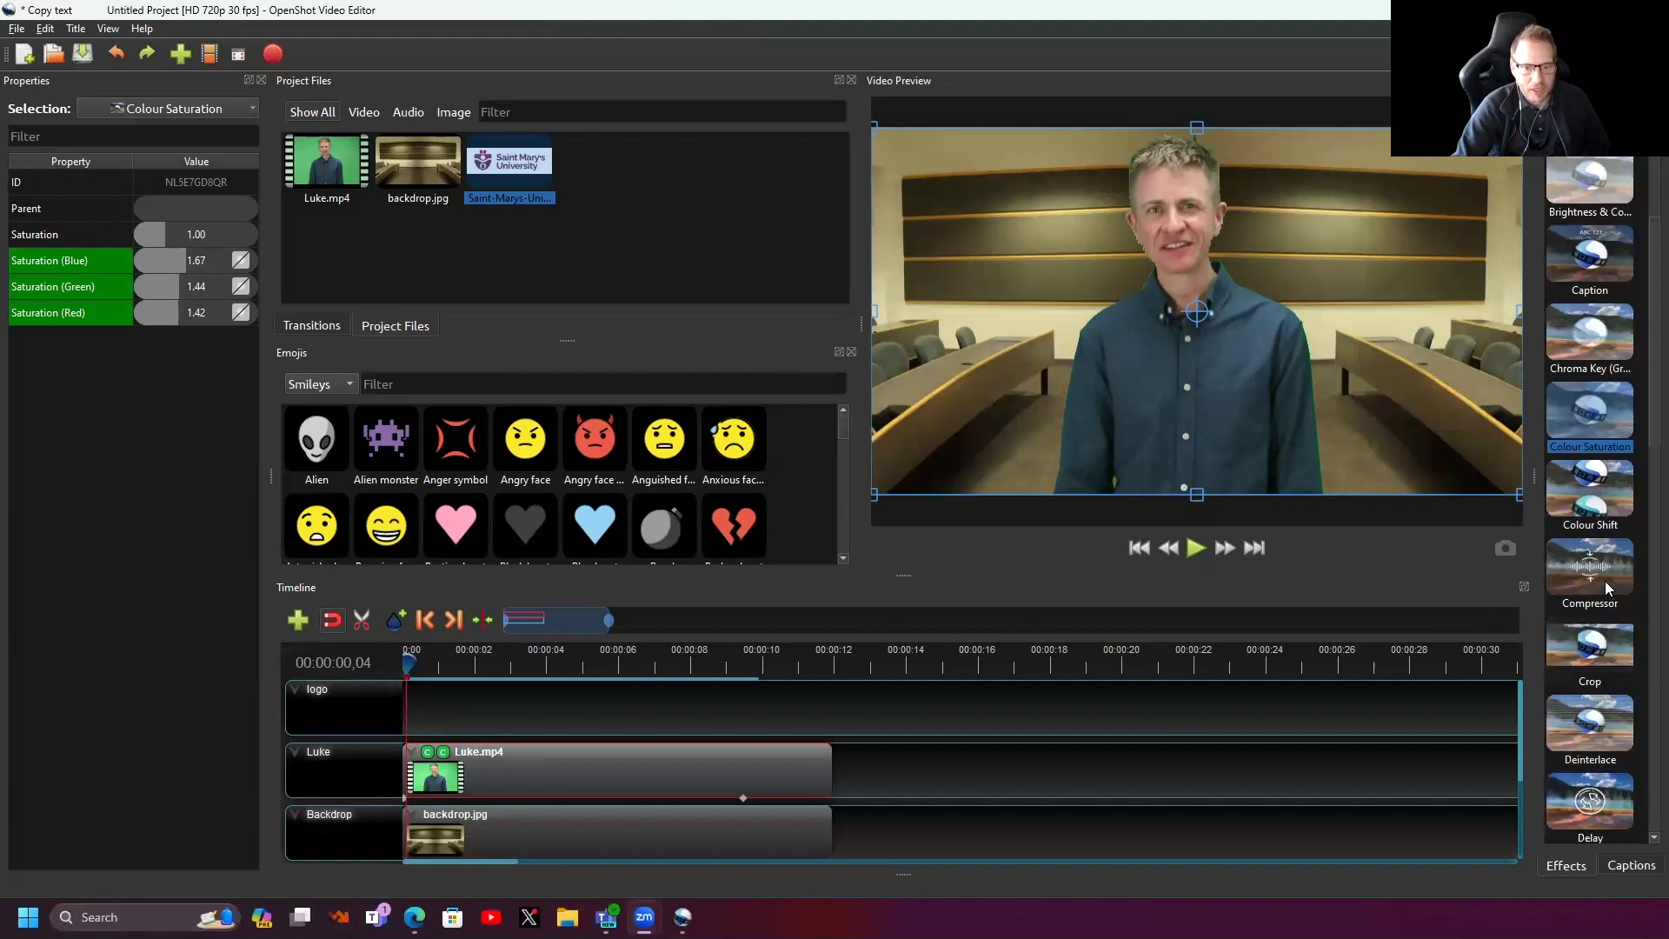
{"action": "left_click_drag", "start_coordinate": [1598, 497], "coordinate": [551, 776]}
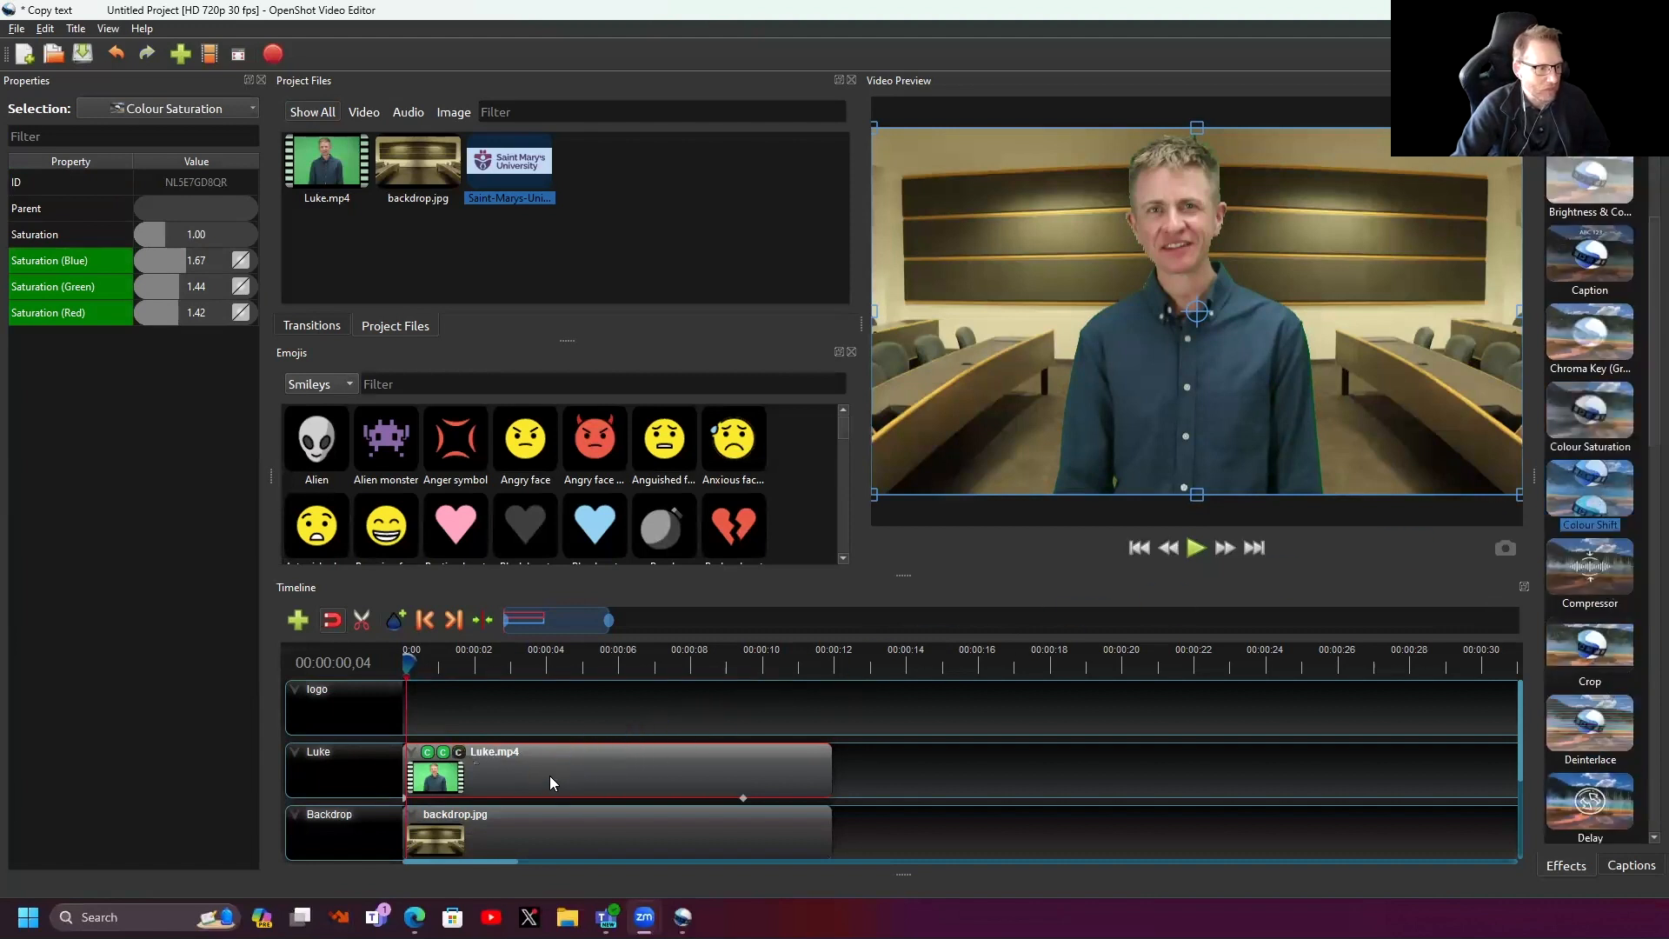
{"action": "left_click", "coordinate": [458, 754]}
{"action": "left_click_drag", "start_coordinate": [155, 183], "coordinate": [193, 260]}
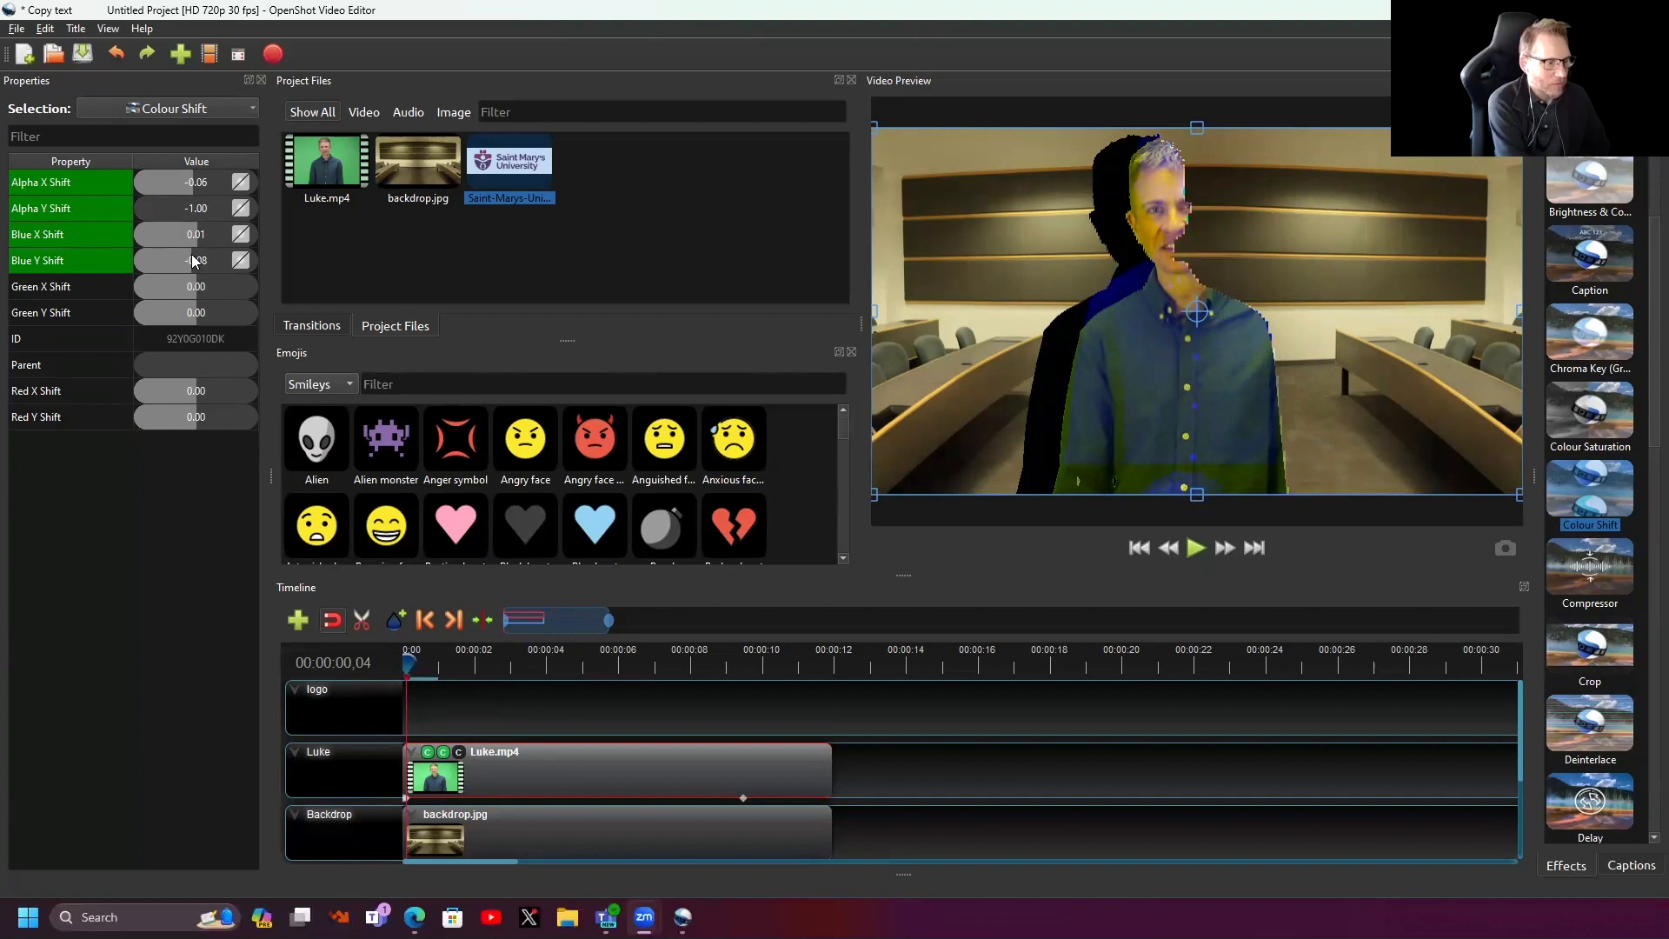
{"action": "key", "text": "Delete"}
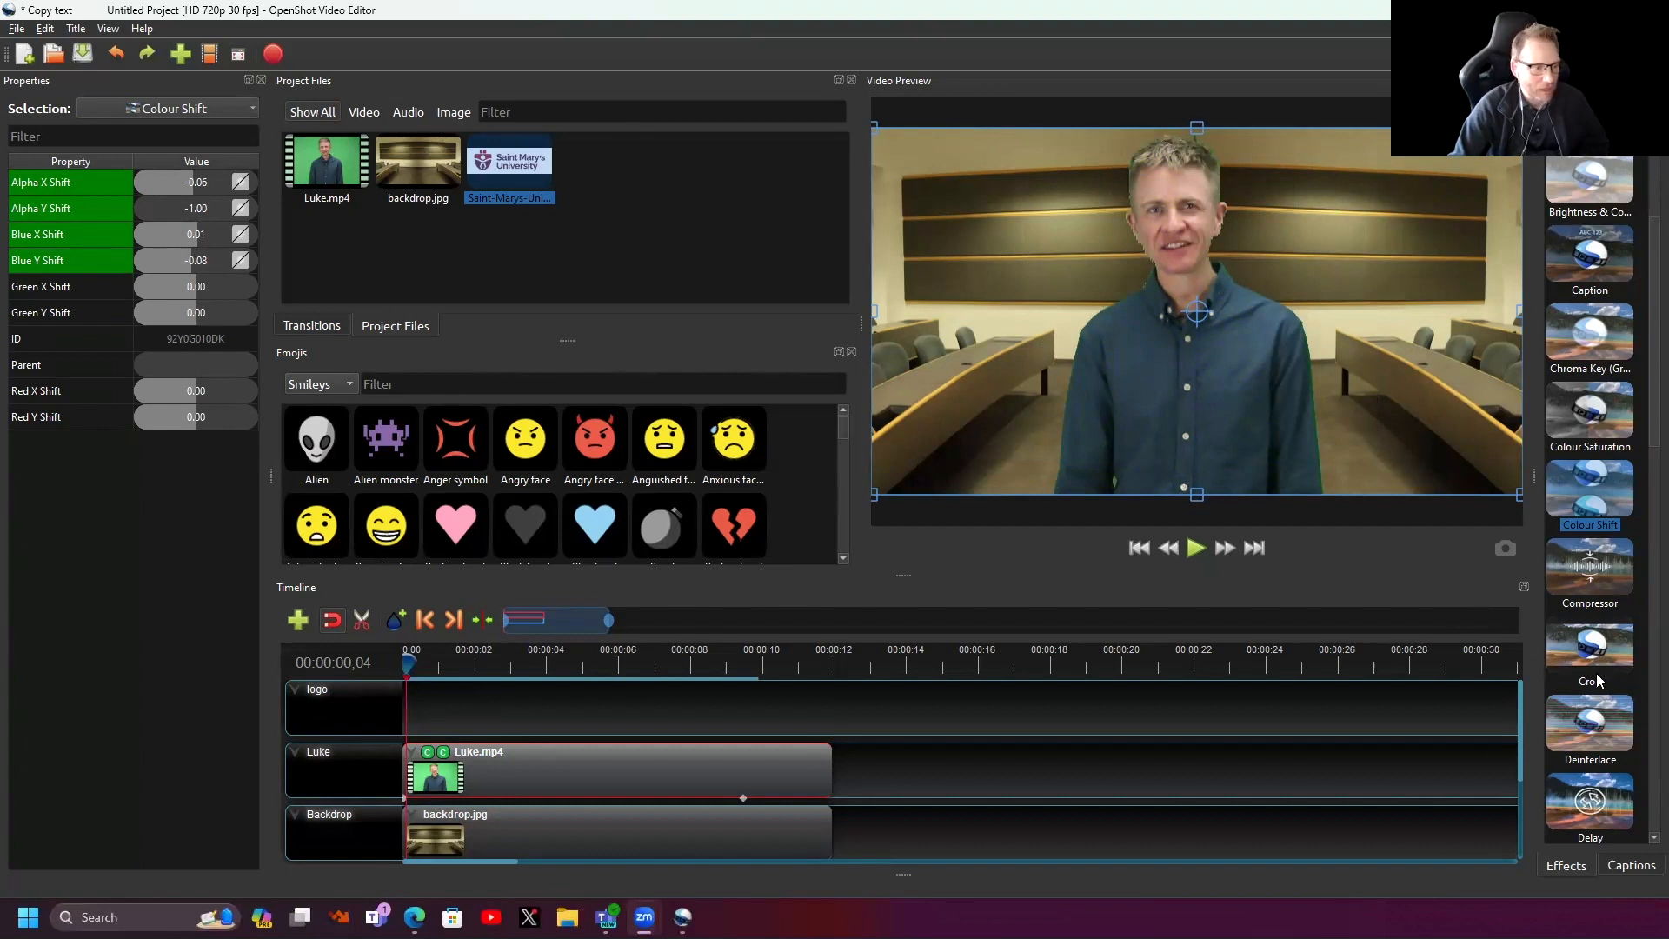
{"action": "left_click_drag", "start_coordinate": [1597, 649], "coordinate": [573, 765]}
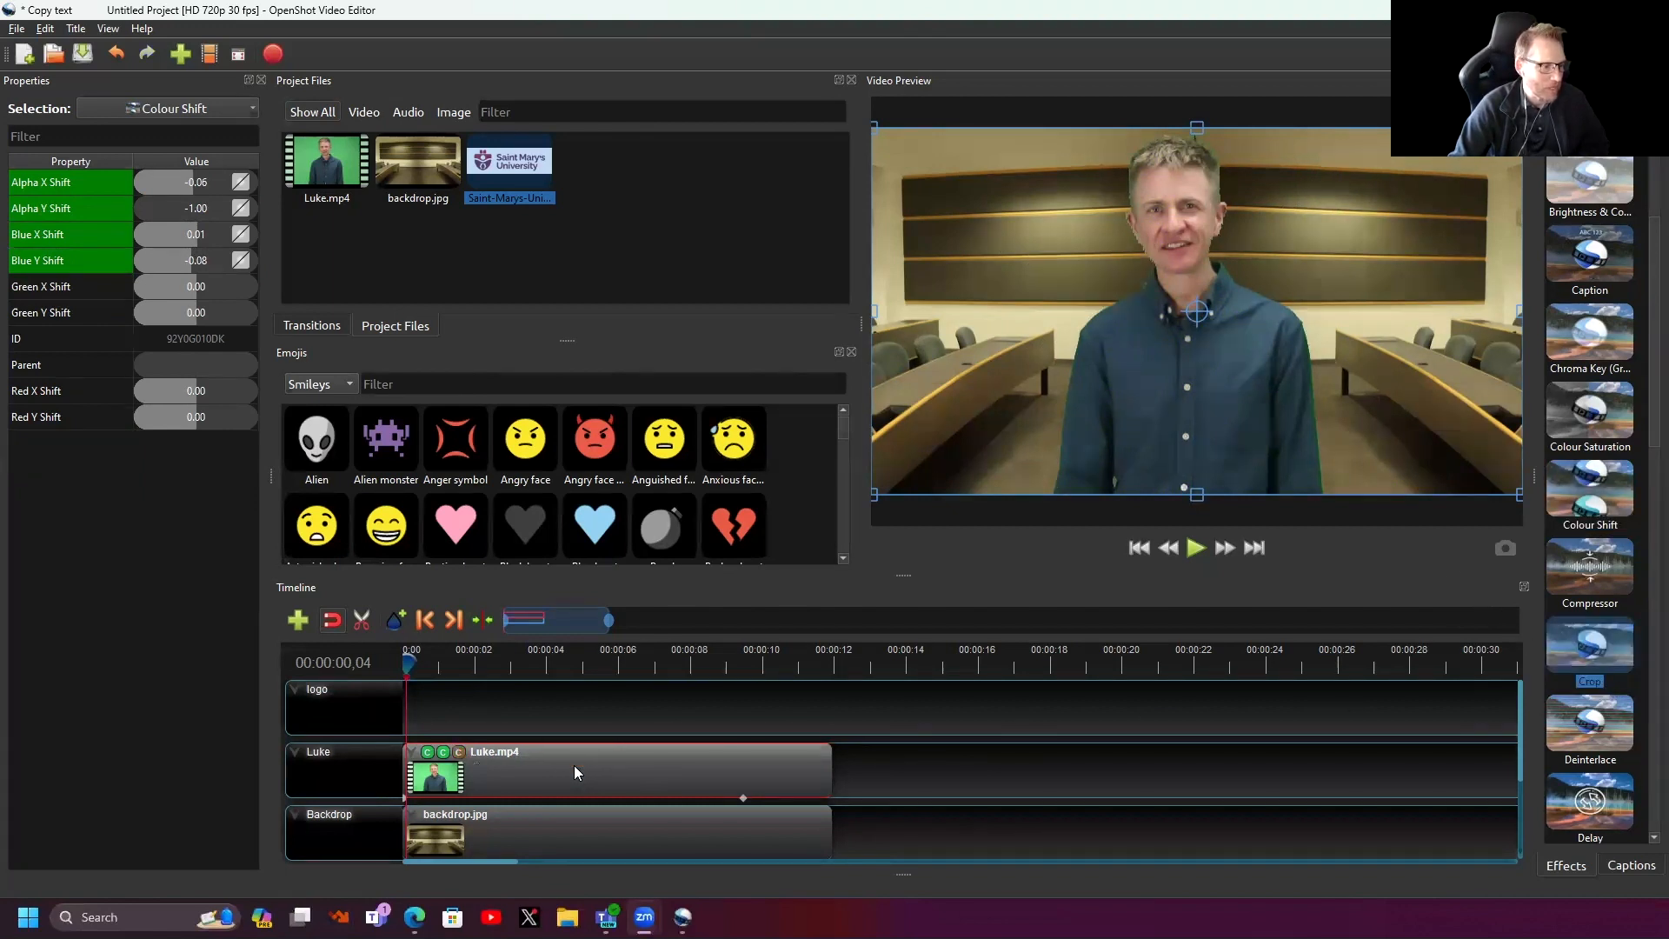
{"action": "left_click", "coordinate": [459, 752]}
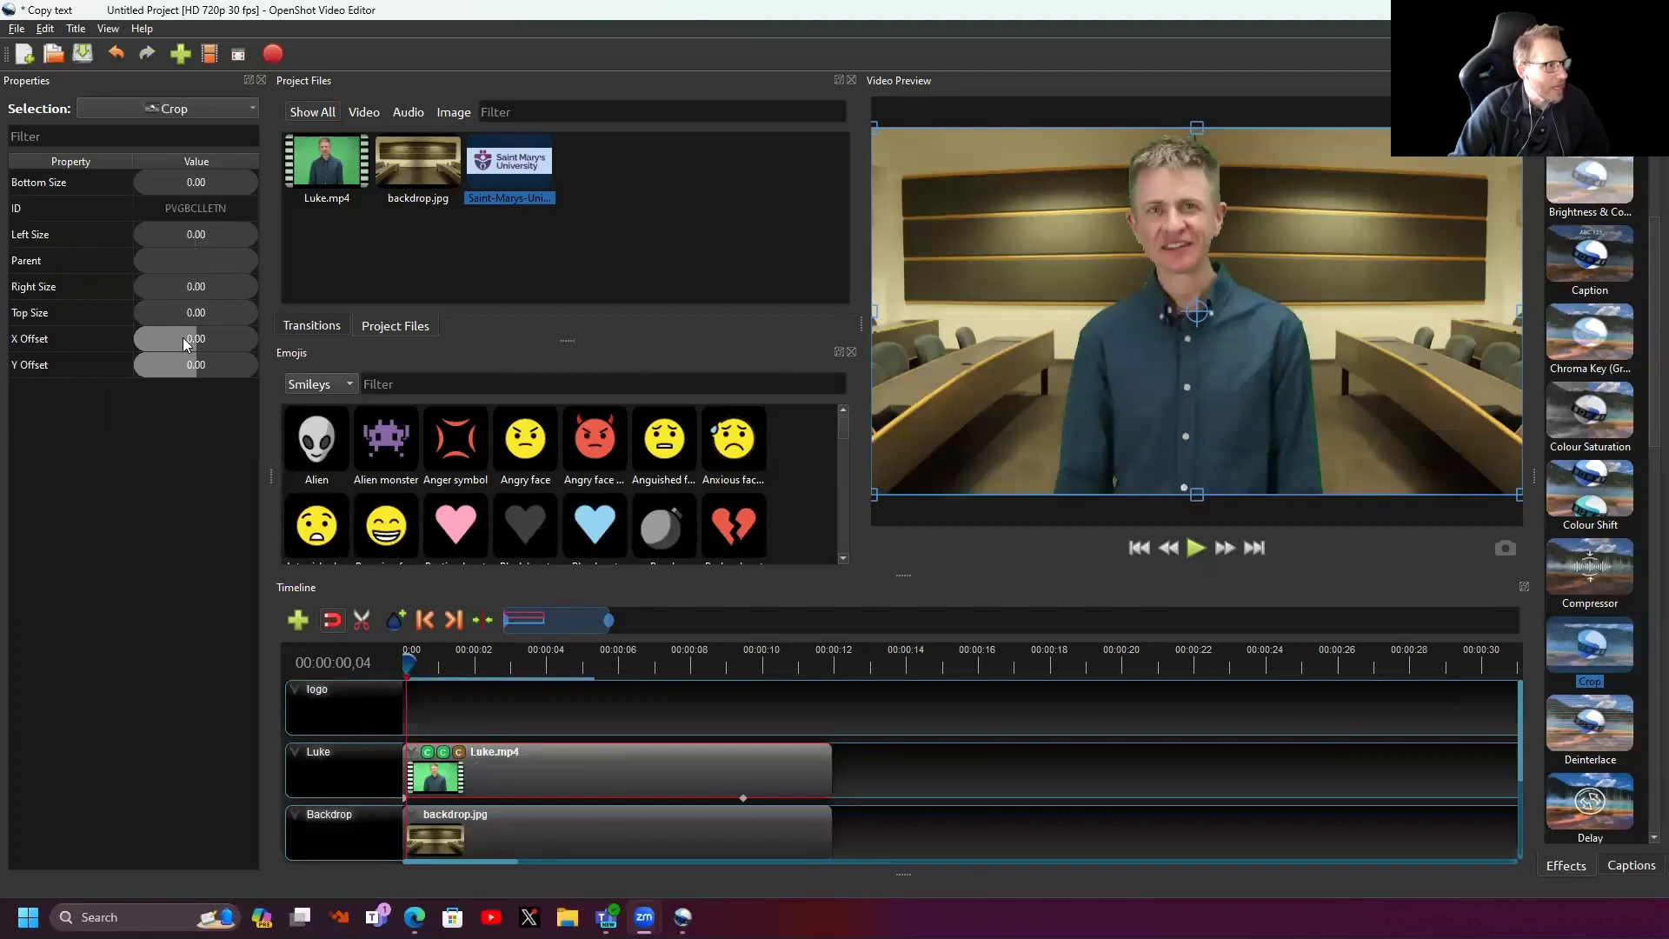
{"action": "left_click_drag", "start_coordinate": [167, 231], "coordinate": [148, 312]}
{"action": "left_click", "coordinate": [179, 313]}
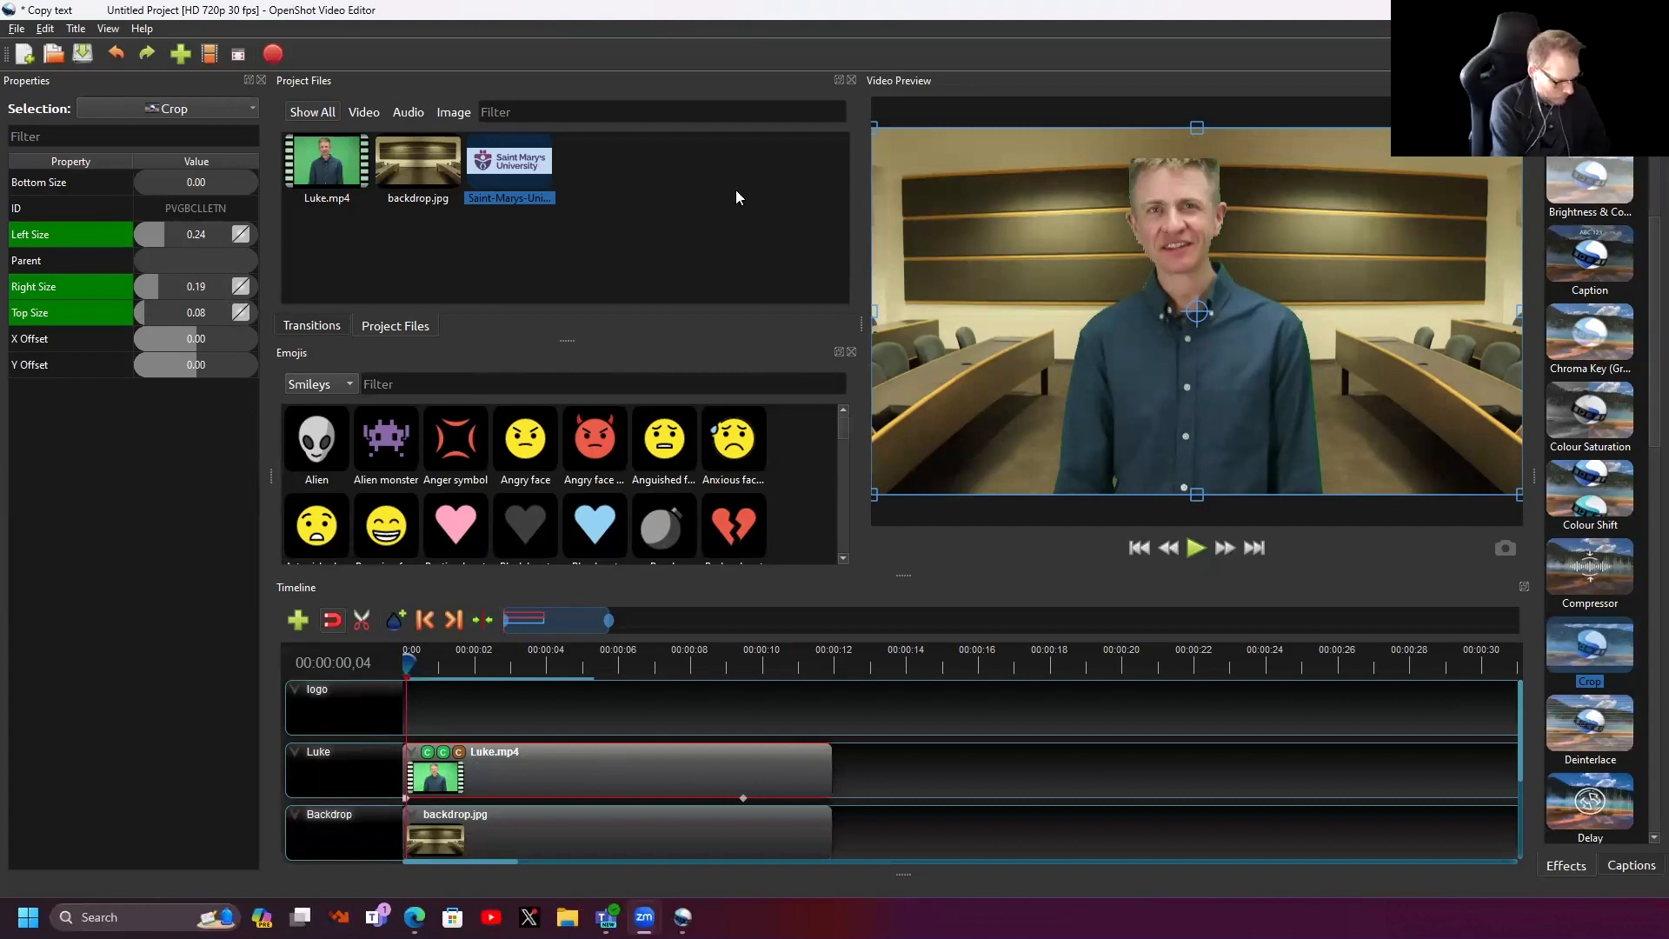
{"action": "key", "text": "ctrl+z"}
{"action": "key", "text": "ctrl+z"}
{"action": "key", "text": "ctrl+z"}
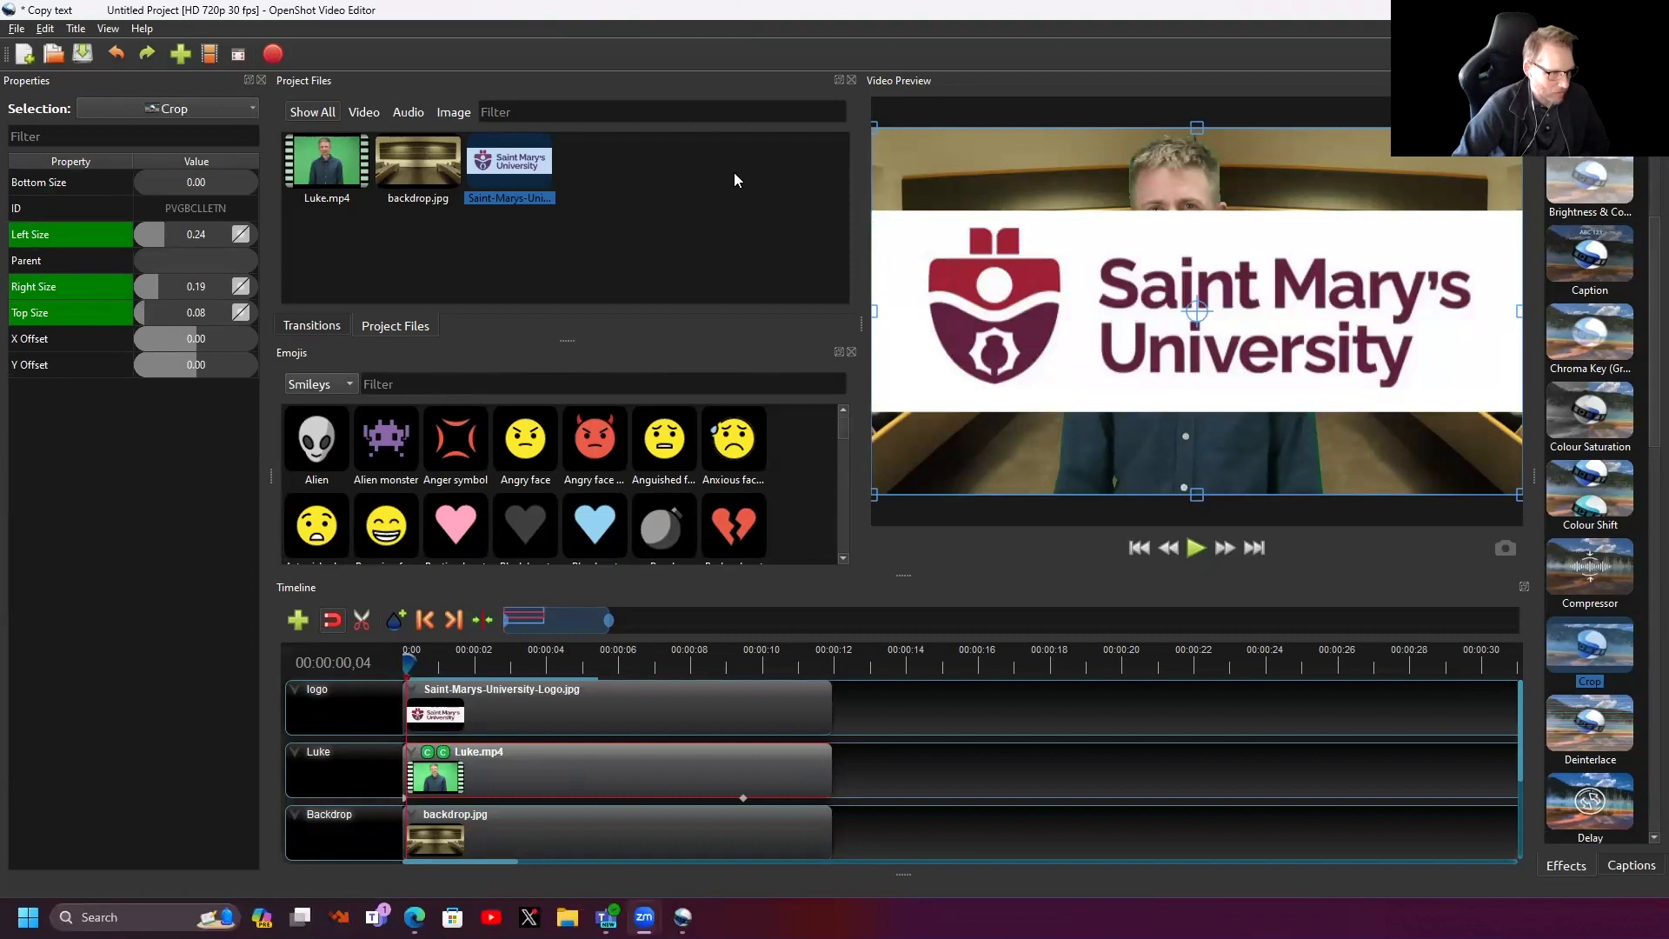
{"action": "left_click", "coordinate": [697, 705]}
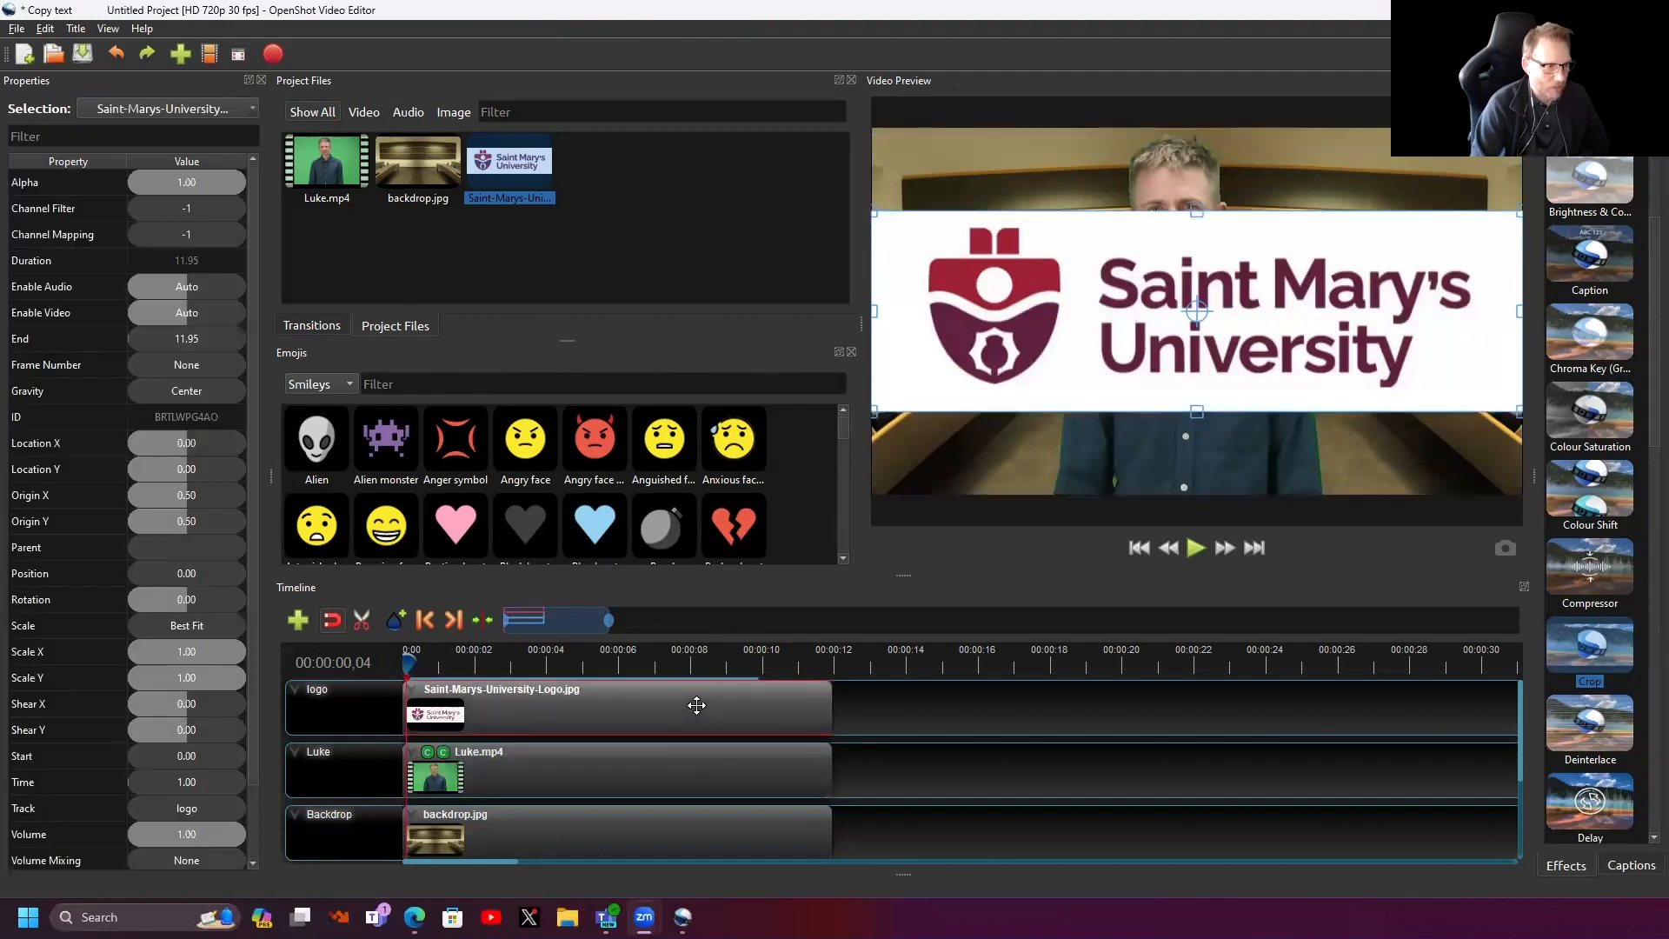
{"action": "key", "text": "Delete"}
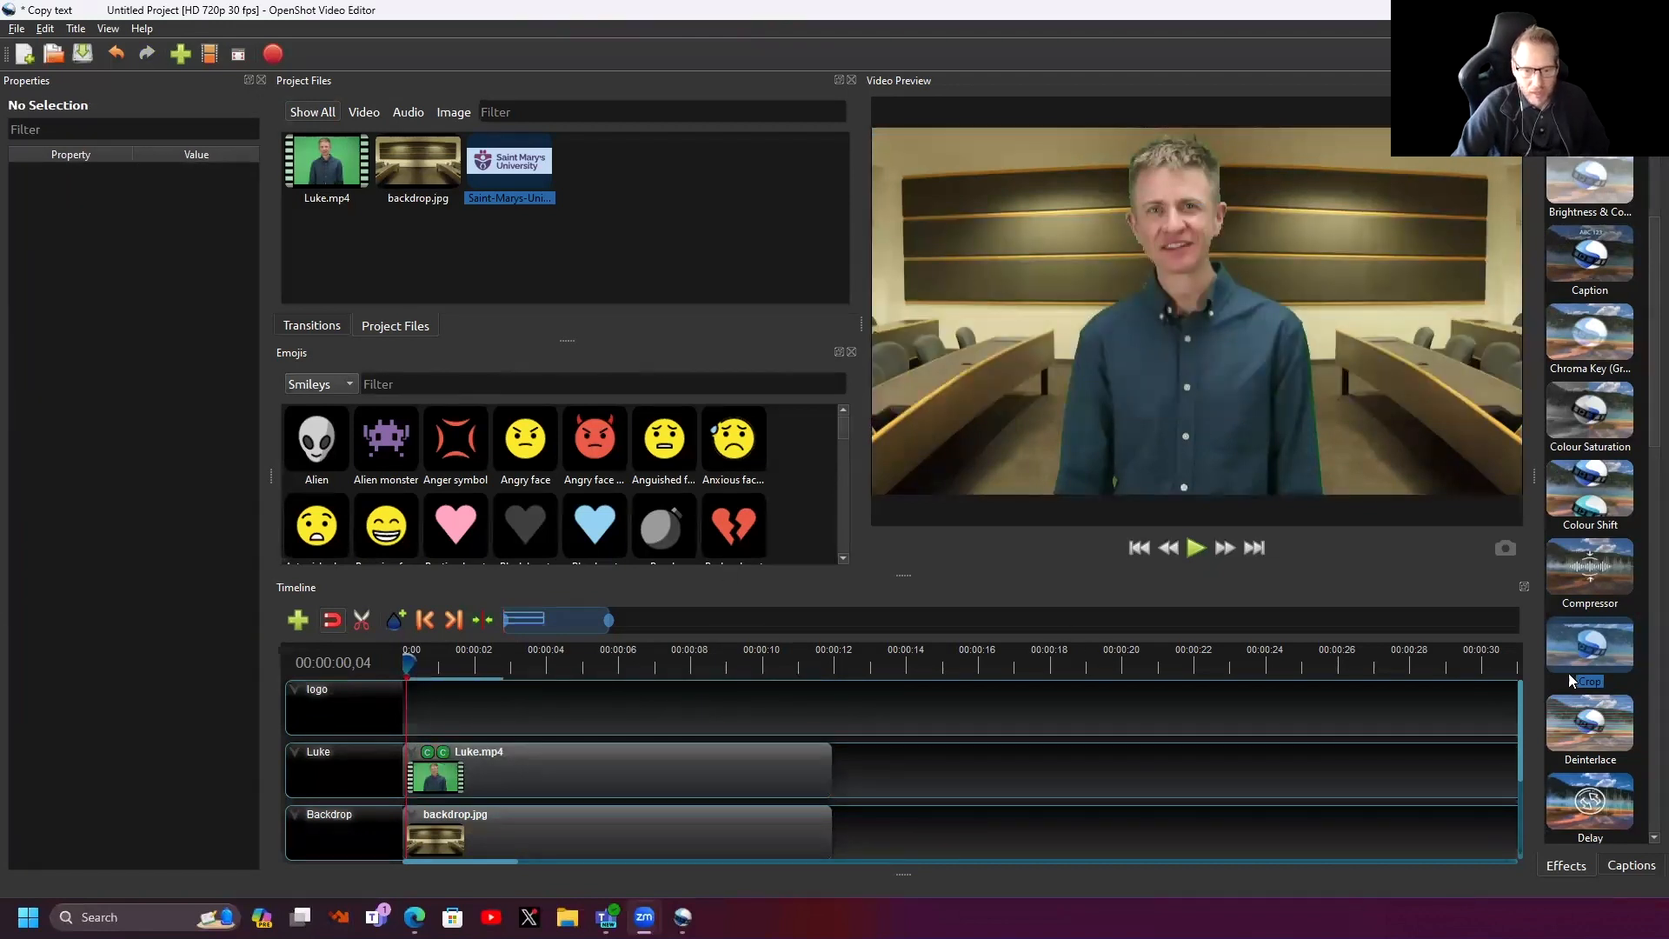
{"action": "scroll", "coordinate": [1568, 673], "scroll_direction": "down", "scroll_amount": 3}
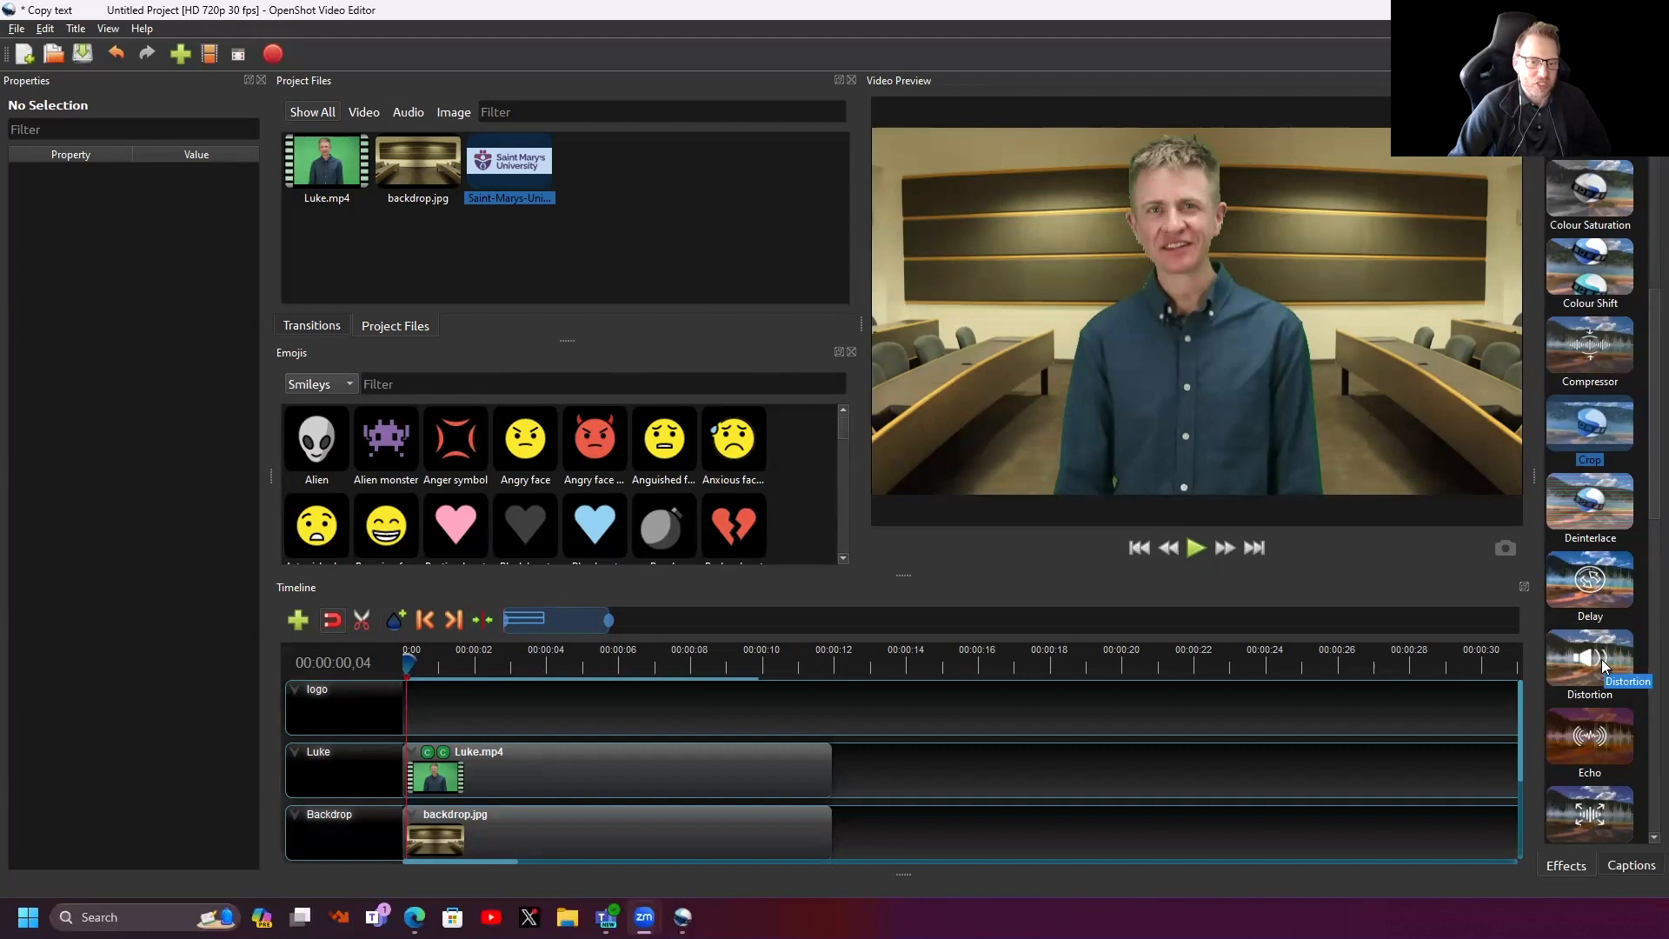
{"action": "scroll", "coordinate": [1601, 659], "scroll_direction": "down", "scroll_amount": 3}
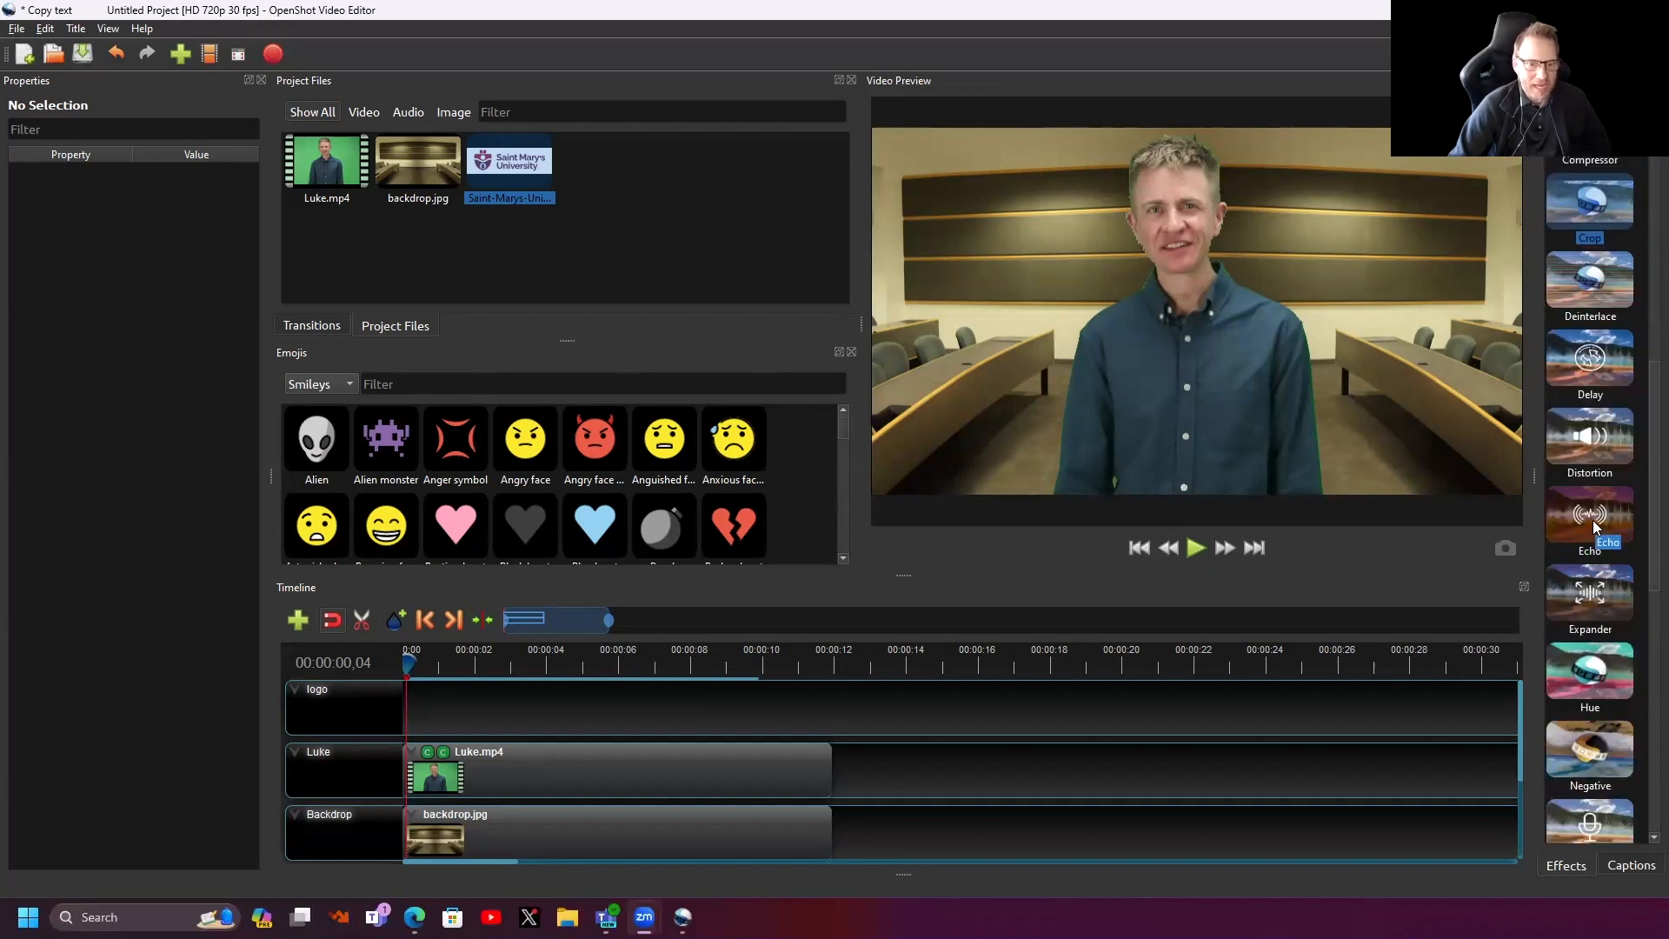
{"action": "scroll", "coordinate": [1598, 582], "scroll_direction": "down", "scroll_amount": 3}
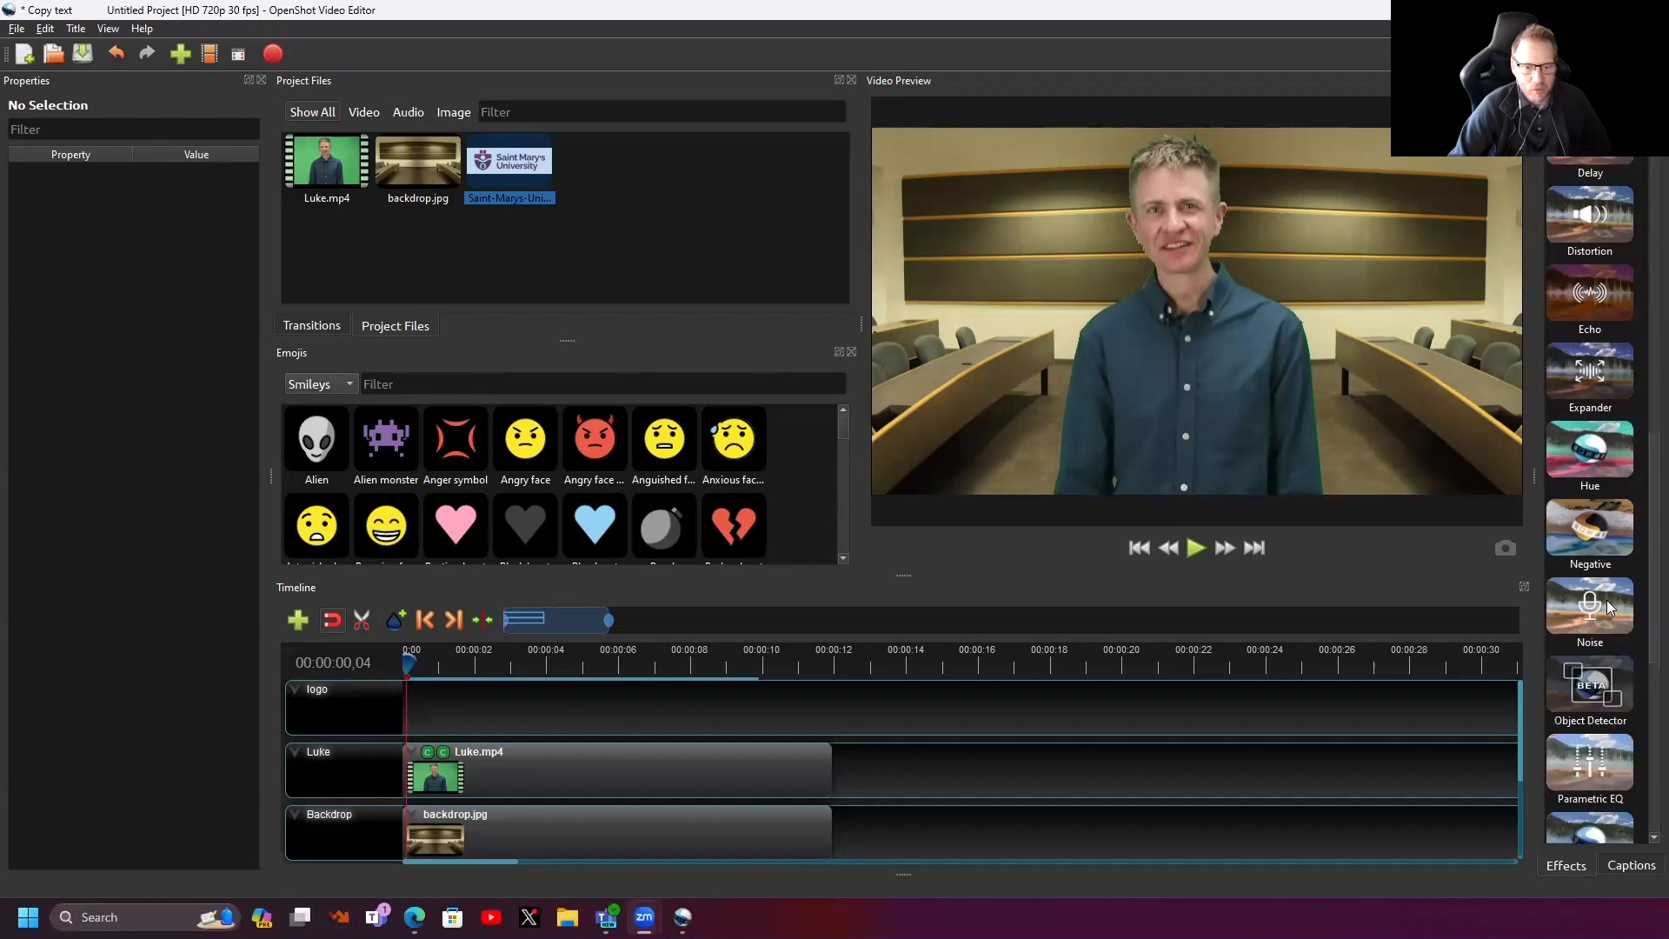
{"action": "left_click_drag", "start_coordinate": [1594, 454], "coordinate": [611, 774]}
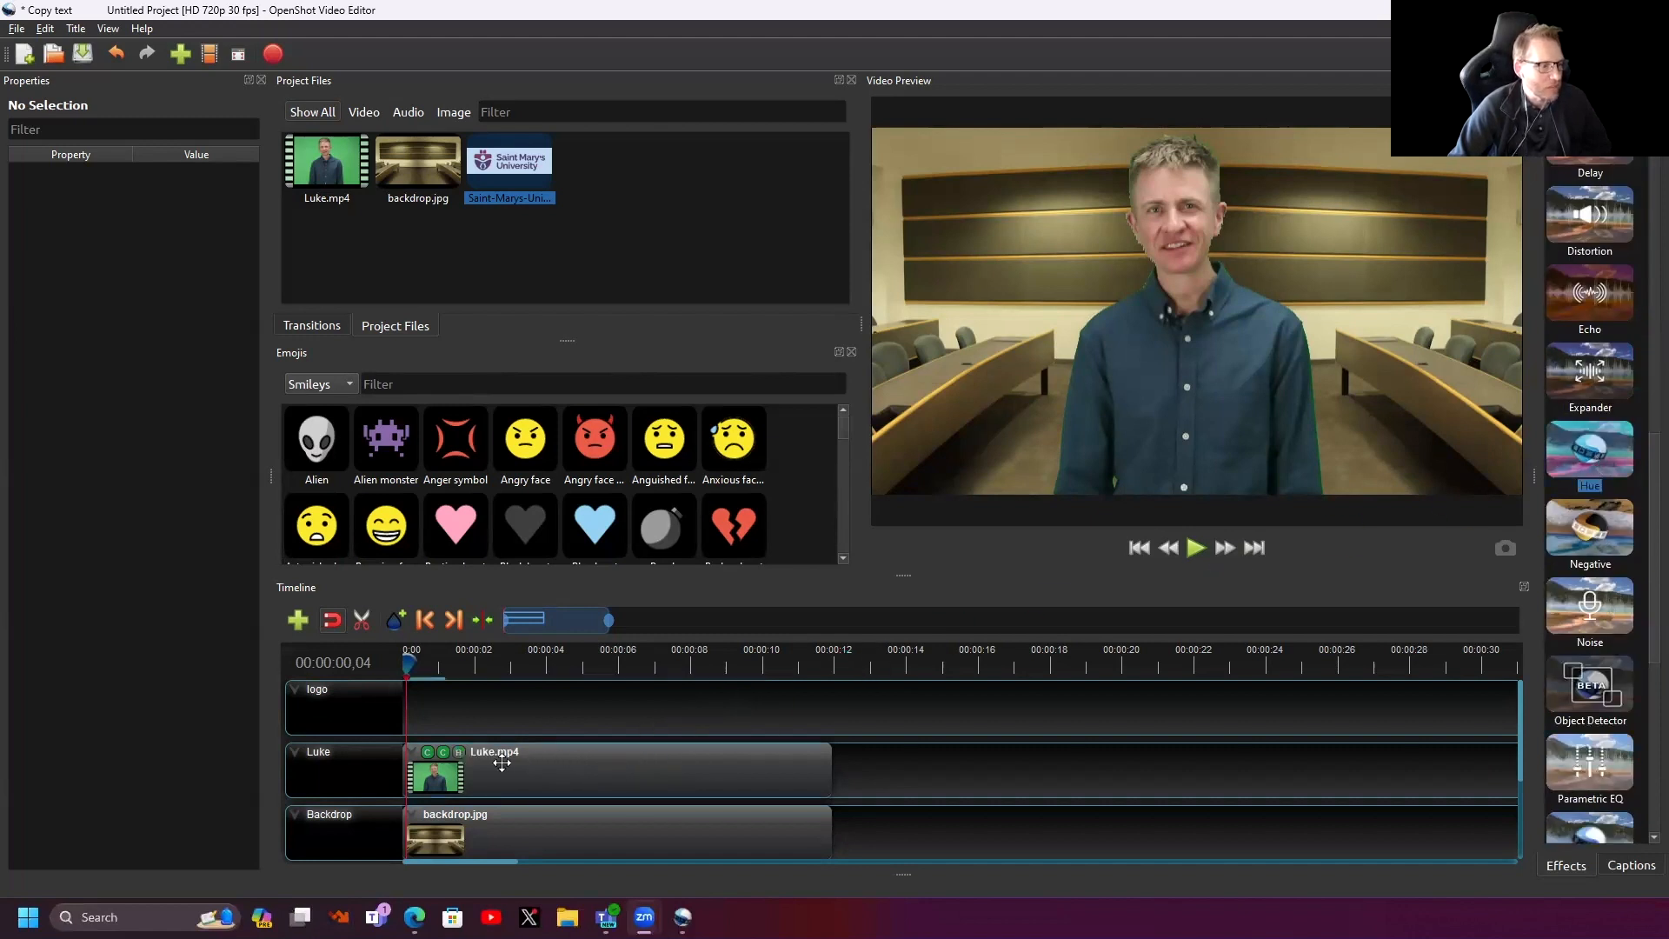
{"action": "left_click", "coordinate": [458, 752]}
{"action": "mouse_move", "coordinate": [166, 182]}
{"action": "left_mouse_down"}
{"action": "mouse_move", "coordinate": [235, 183]}
{"action": "mouse_move", "coordinate": [127, 182]}
{"action": "mouse_move", "coordinate": [177, 179]}
{"action": "left_mouse_up"}
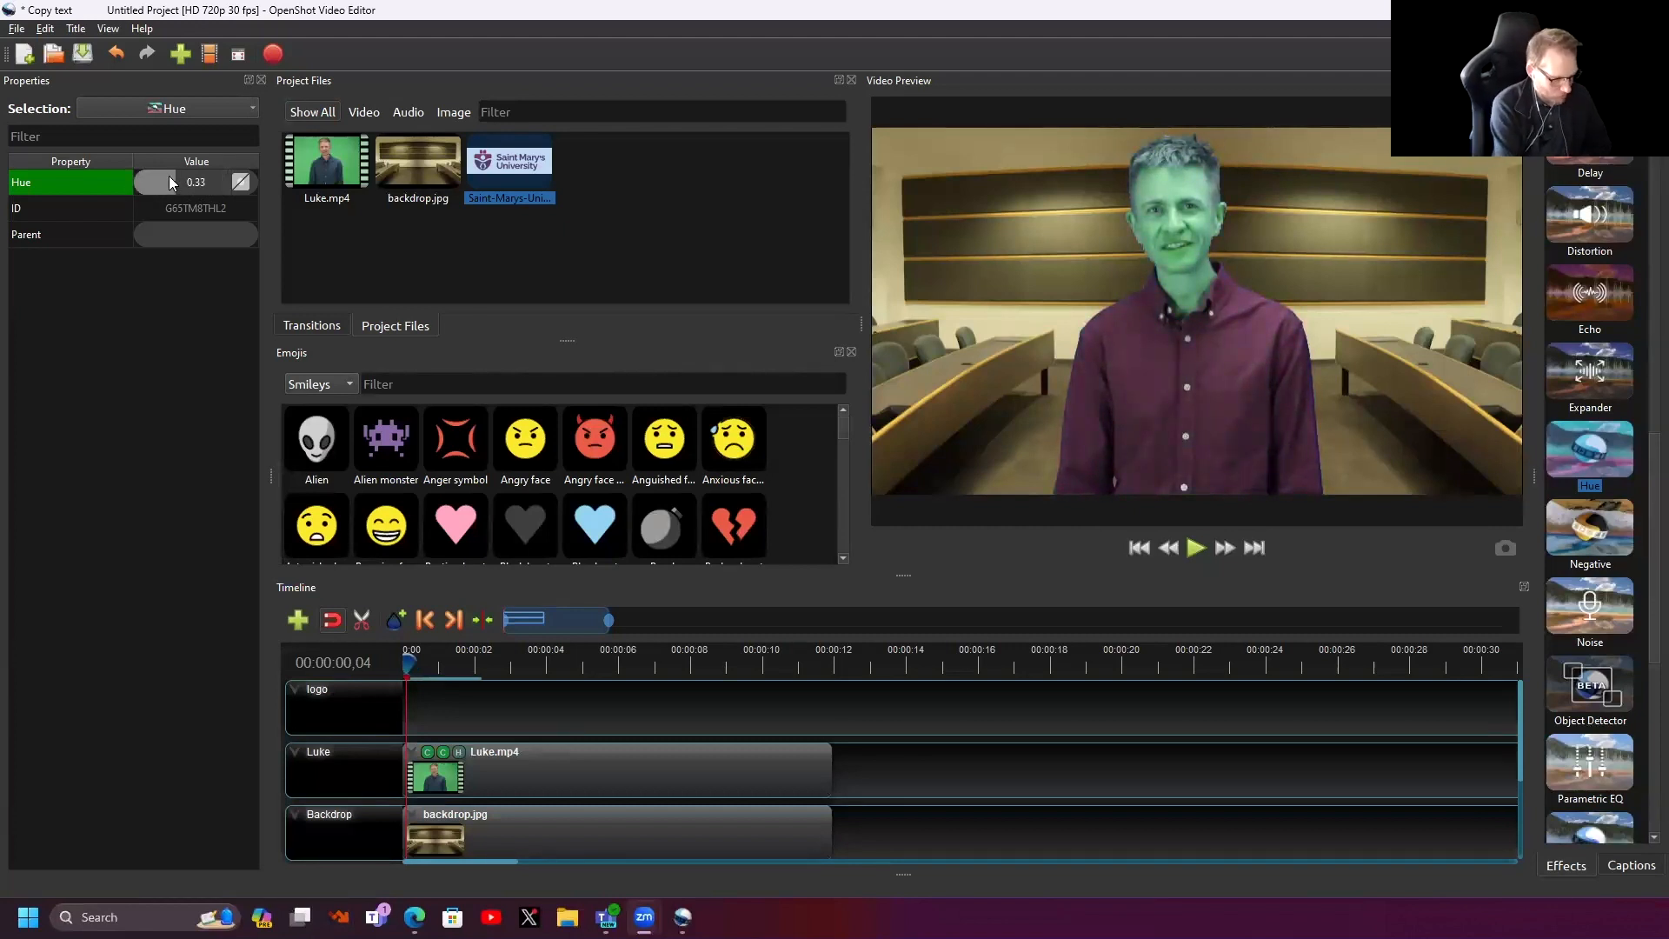
{"action": "key", "text": "Delete"}
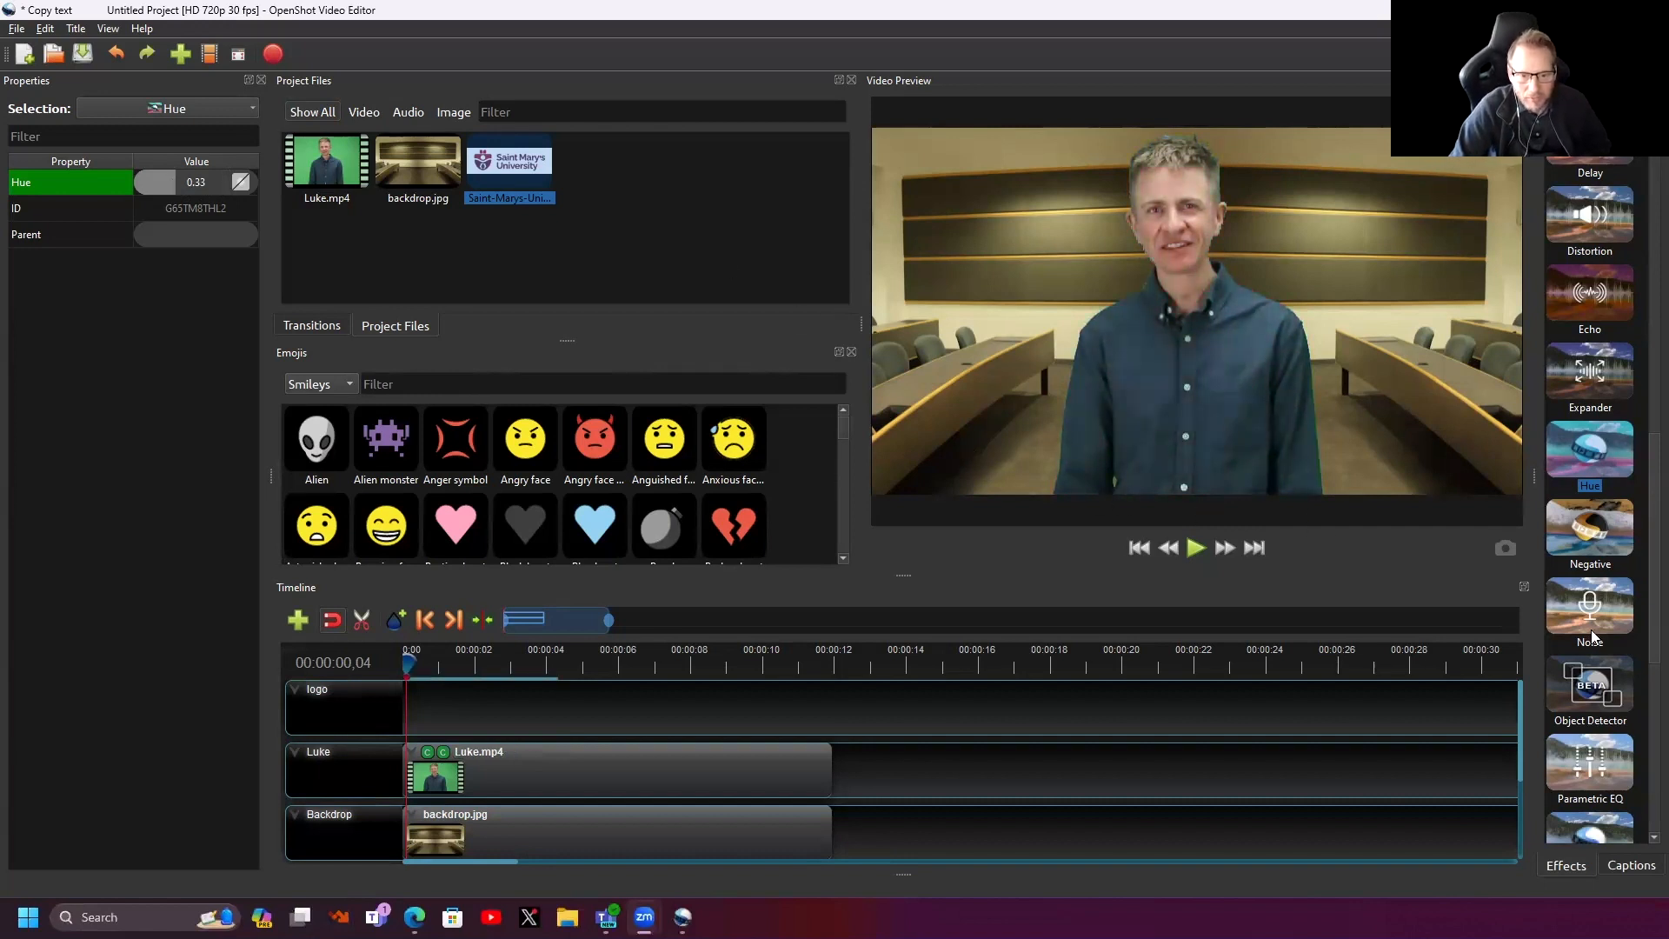
{"action": "scroll", "coordinate": [1591, 630], "scroll_direction": "down", "scroll_amount": 5}
{"action": "scroll", "coordinate": [1593, 644], "scroll_direction": "down", "scroll_amount": 1}
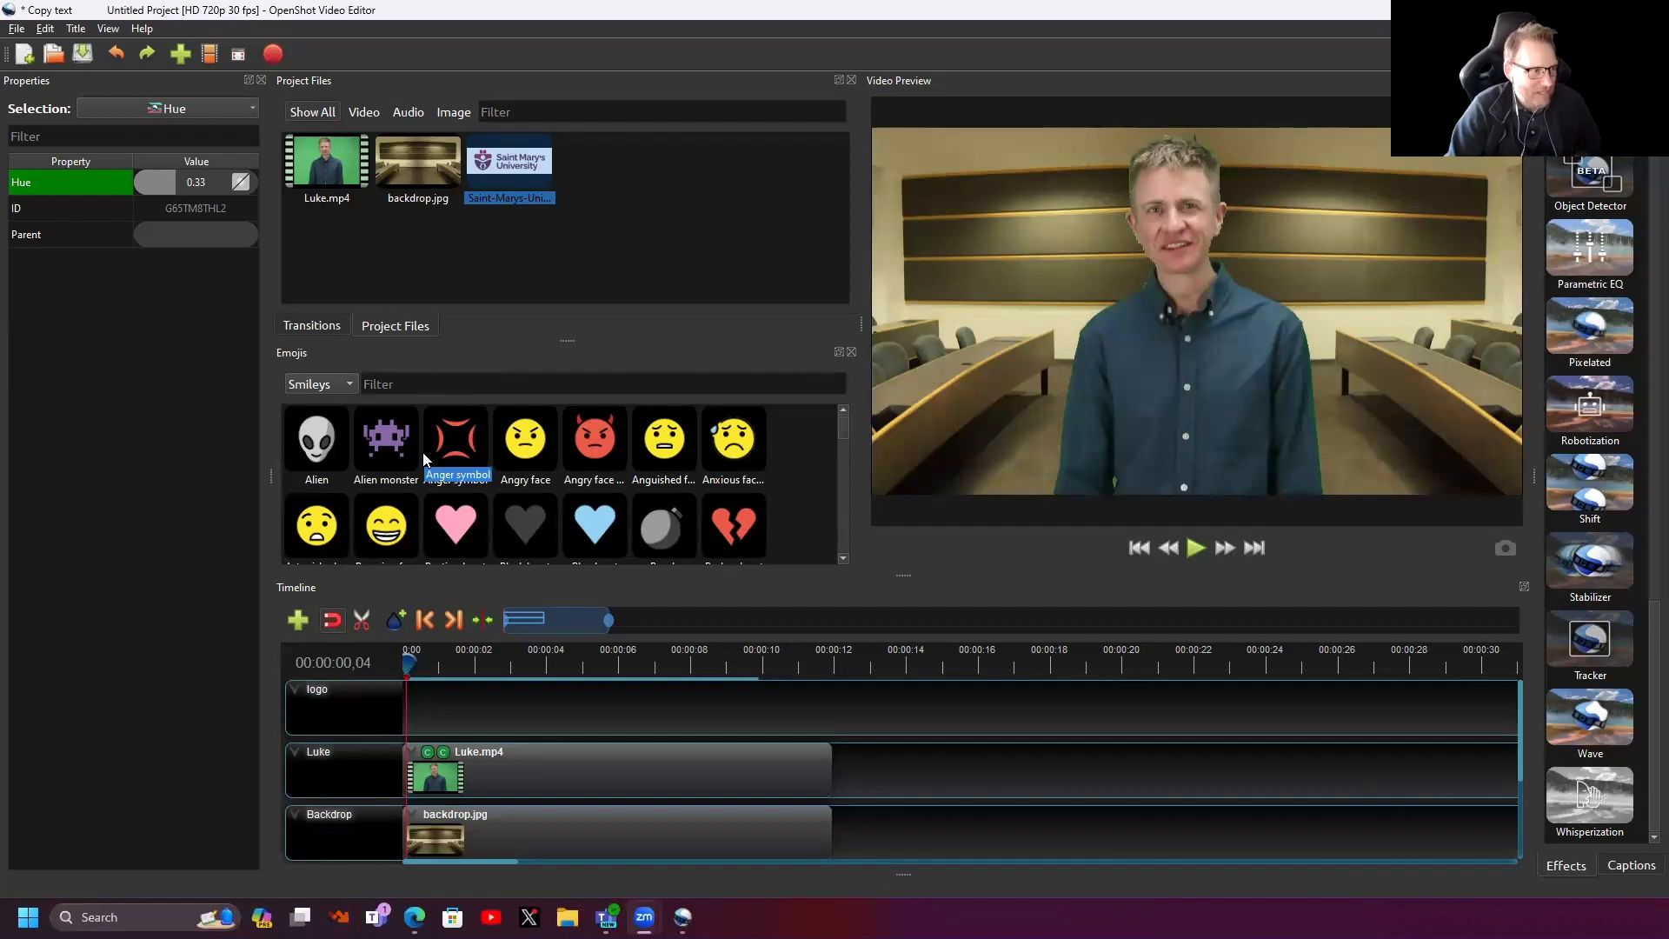
- Switch the Emojis panel category to Activities
{"action": "left_click", "coordinate": [334, 379]}
{"action": "left_click", "coordinate": [322, 341]}
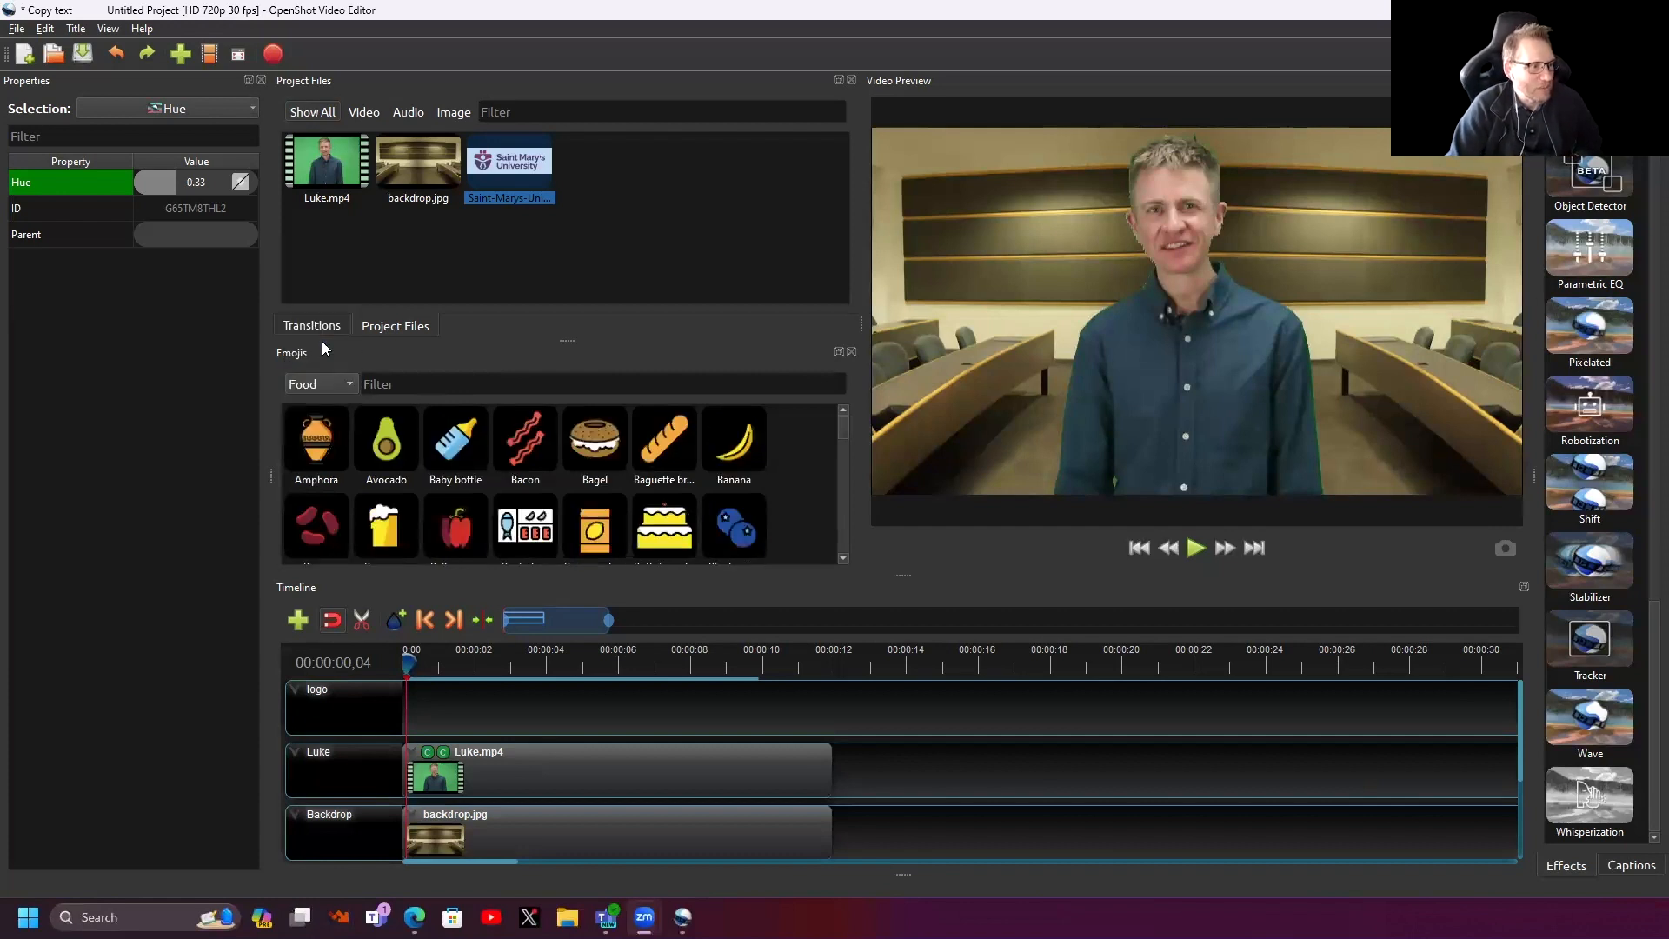
{"action": "left_click", "coordinate": [344, 384]}
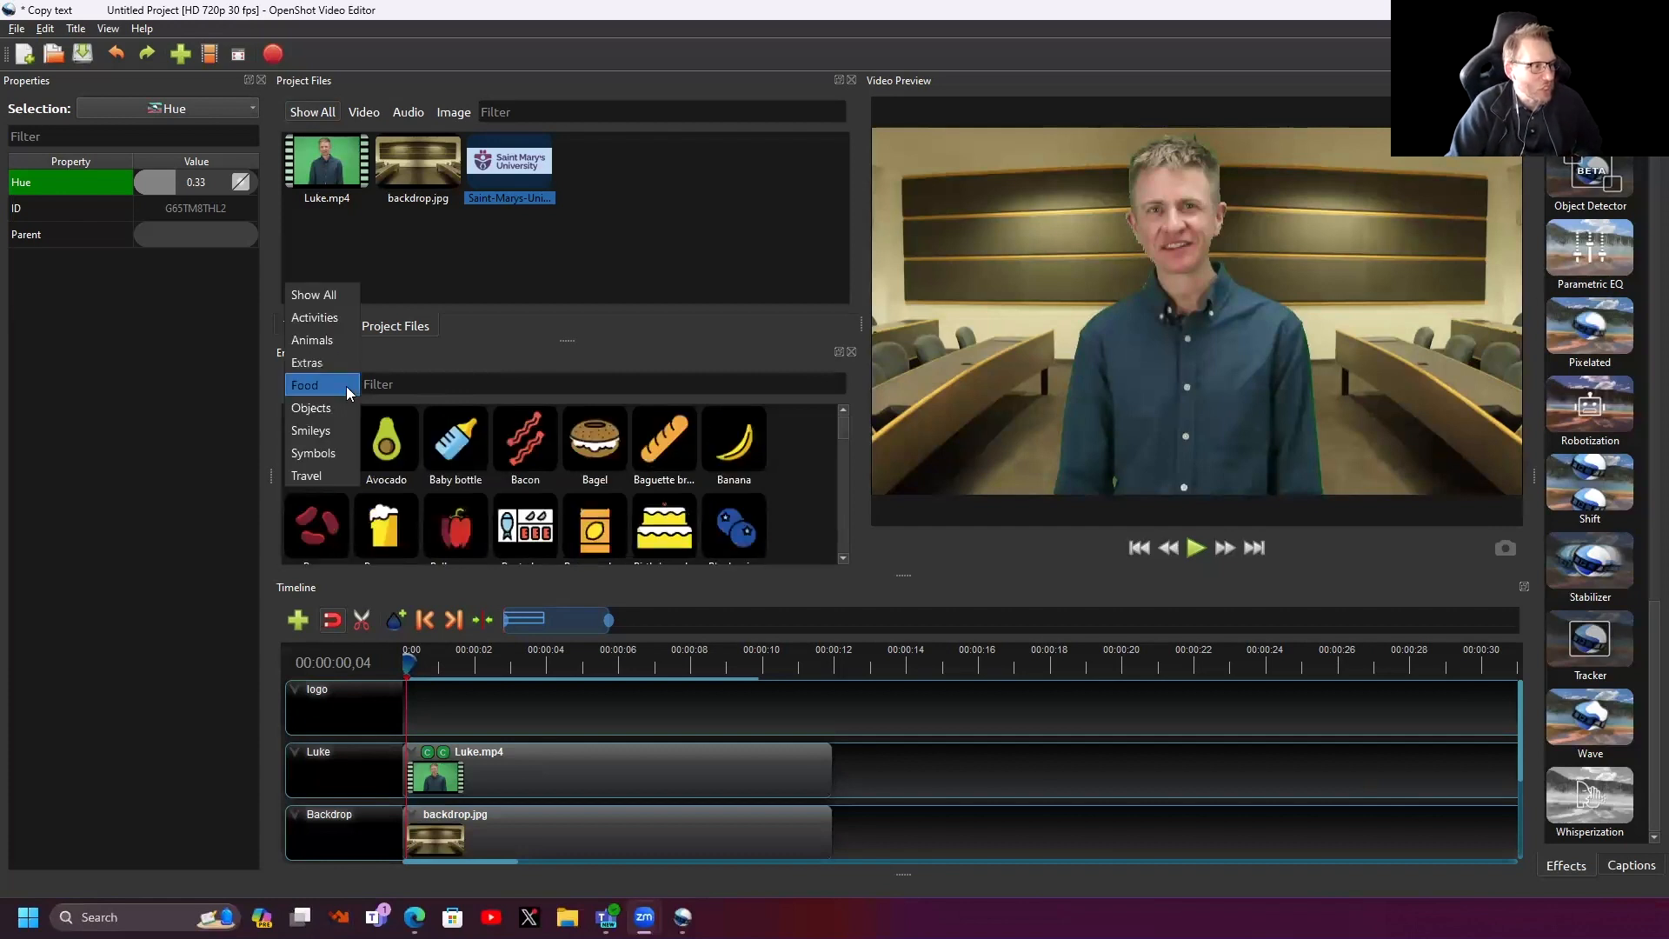
{"action": "left_click", "coordinate": [327, 320]}
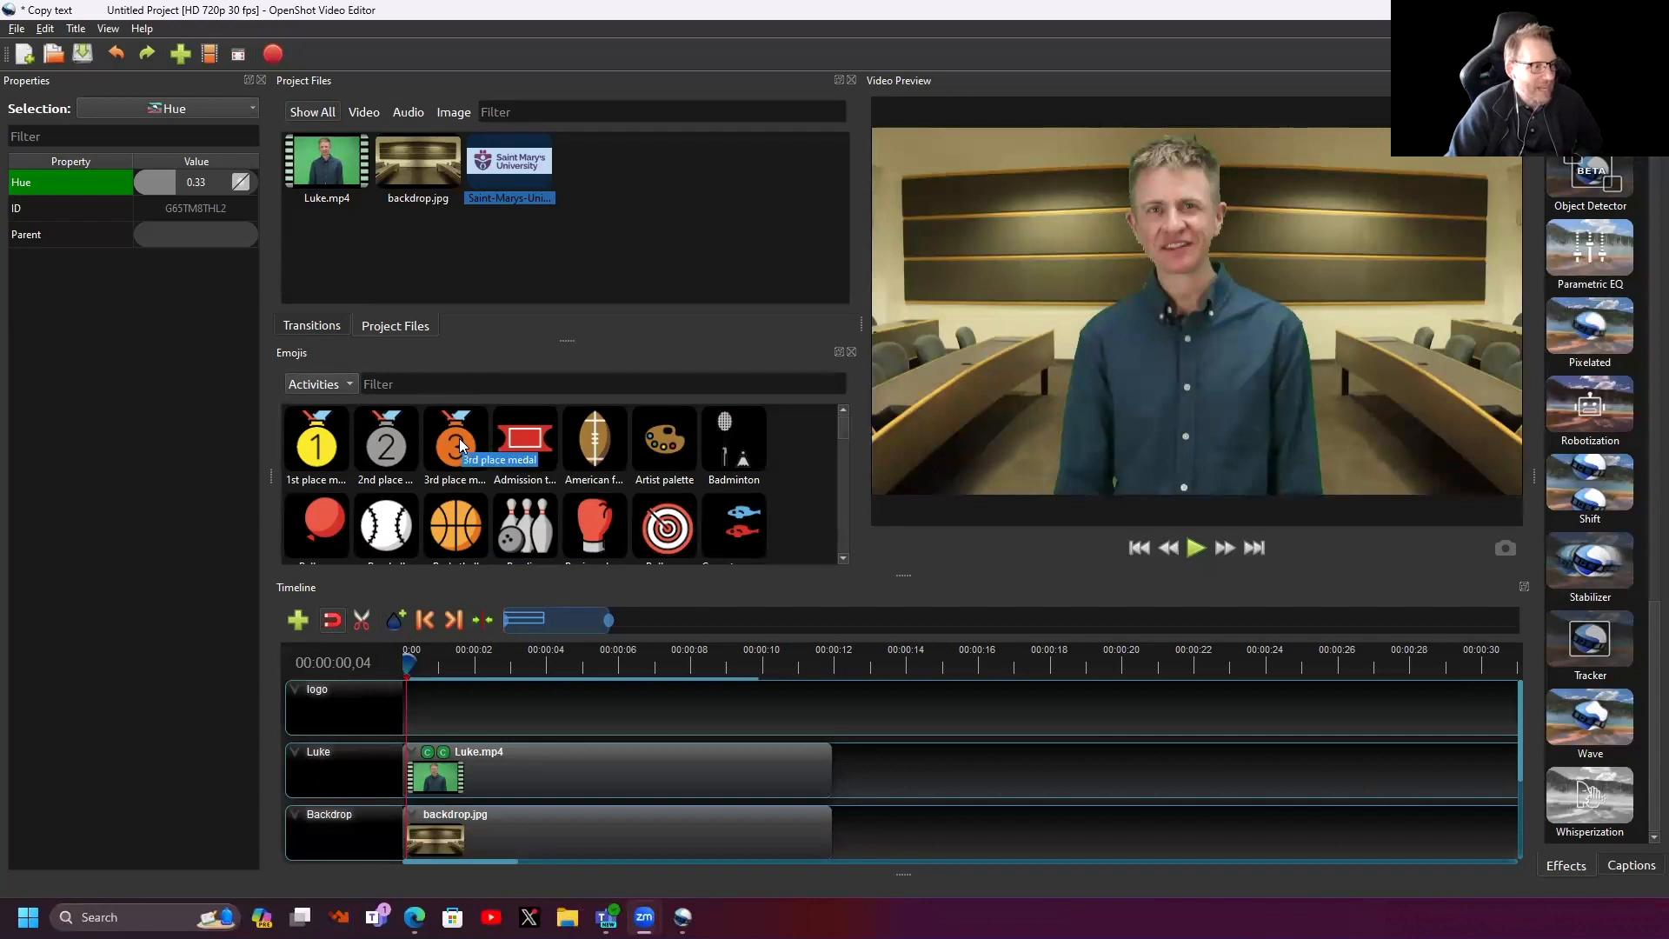
- Place the 3rd place medal emoji on the logo track, go to 00:00:02,11, and shrink it
{"action": "left_click_drag", "start_coordinate": [461, 446], "coordinate": [469, 695]}
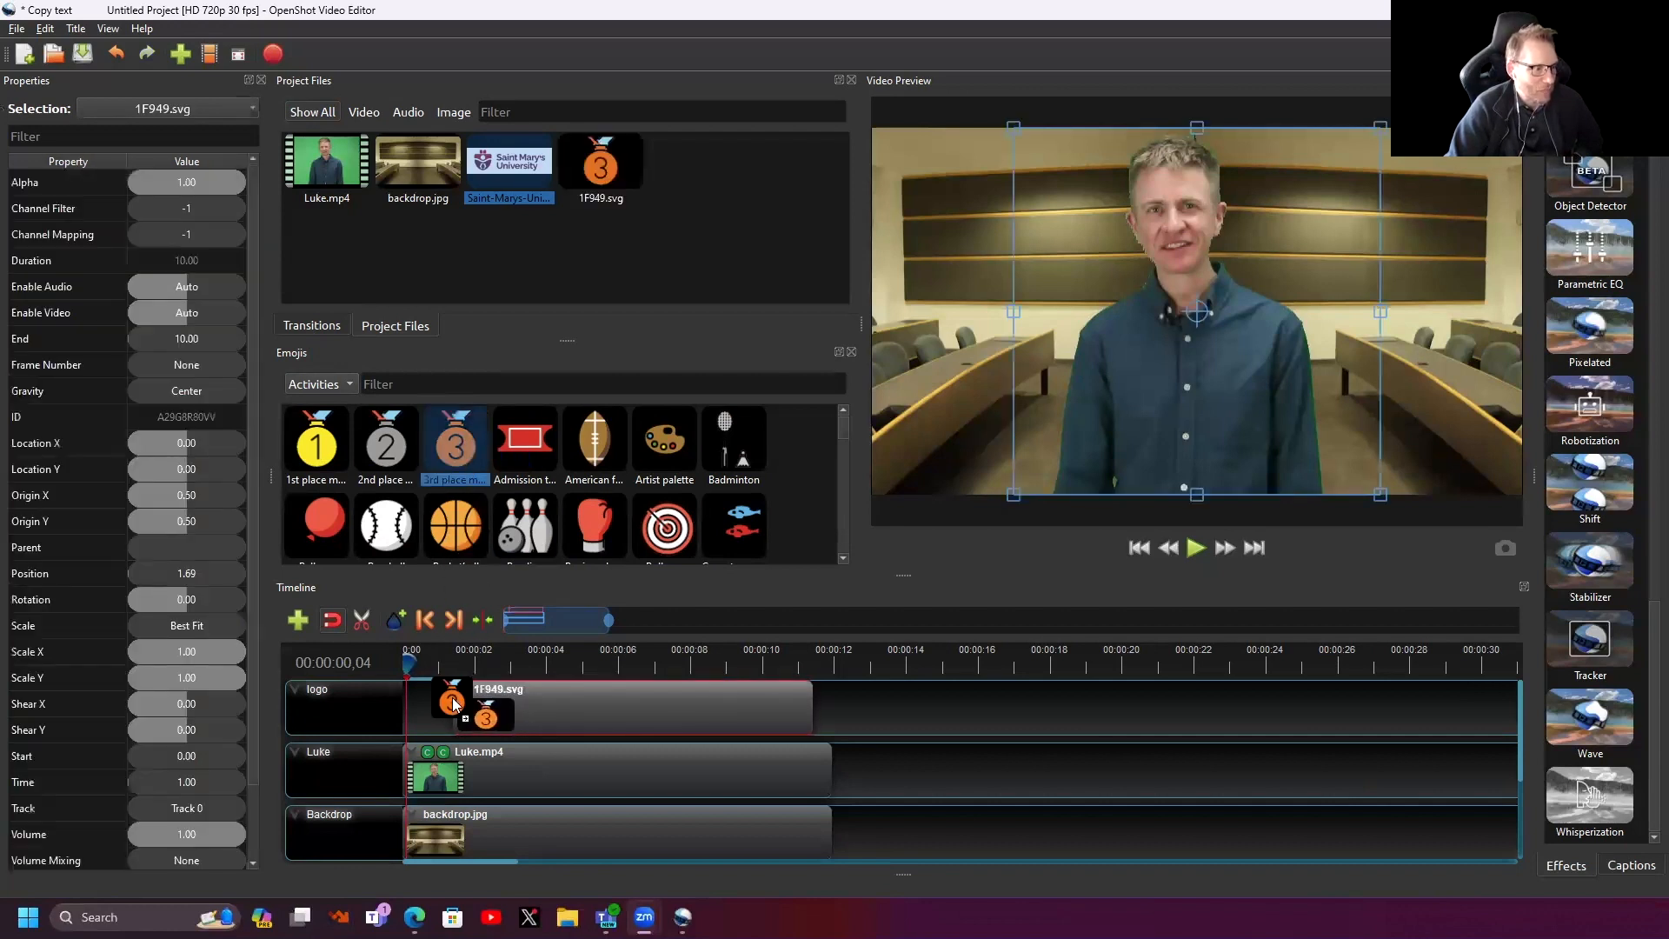
{"action": "left_click", "coordinate": [488, 659]}
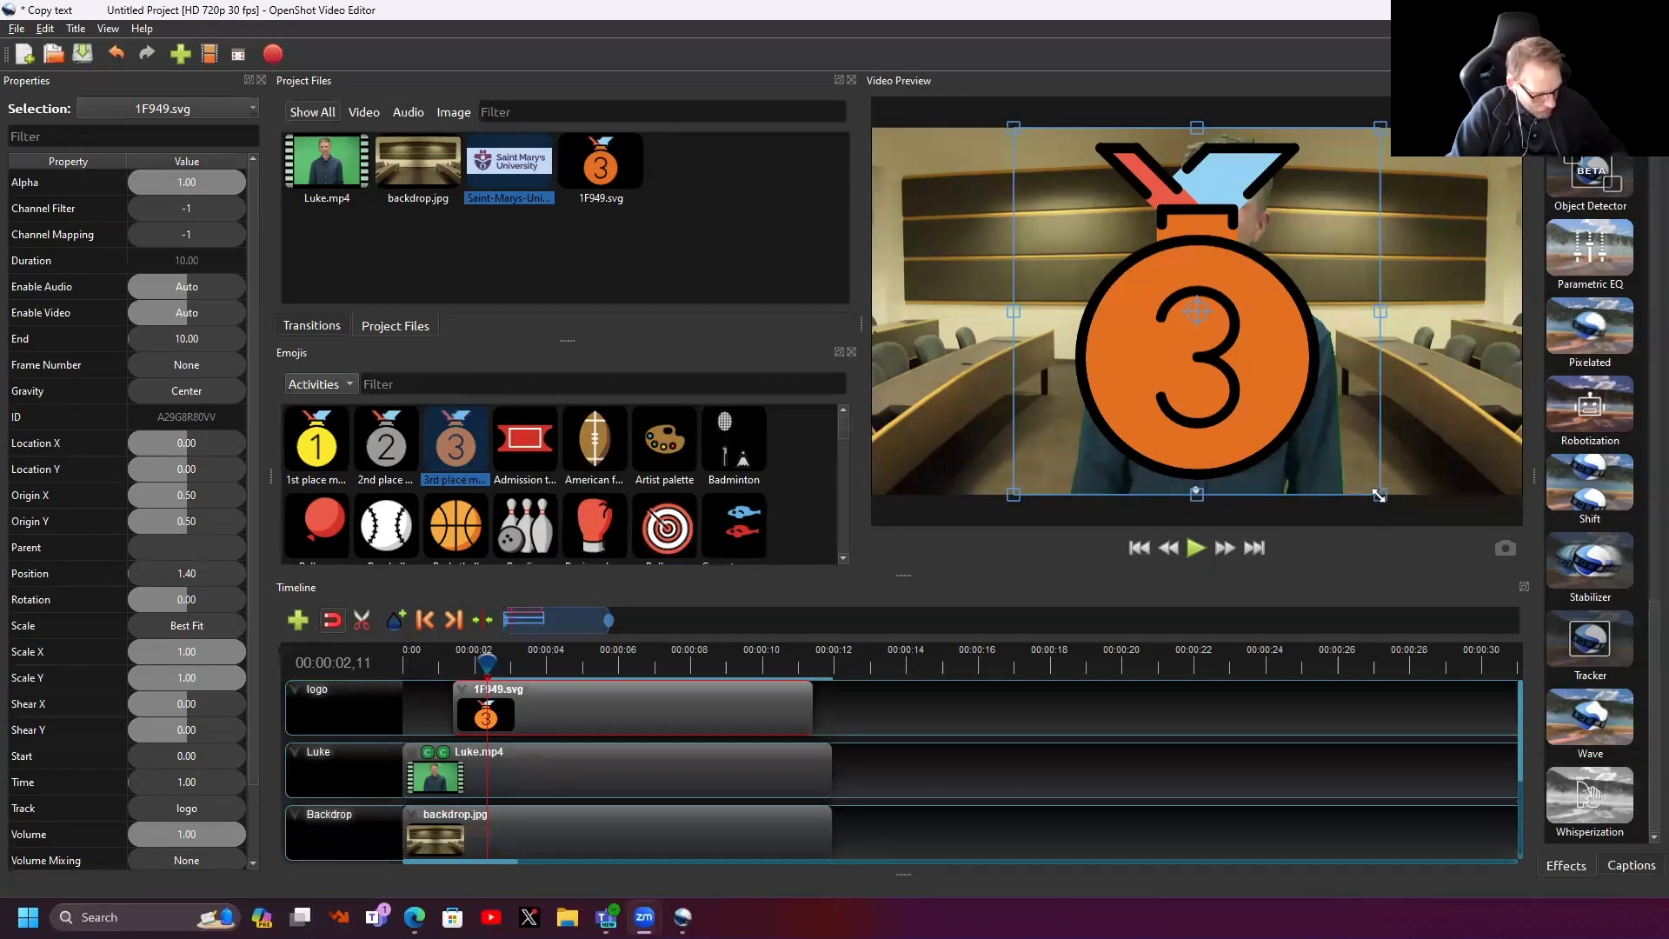
{"action": "left_click_drag", "start_coordinate": [1290, 404], "coordinate": [944, 229]}
- Move the medal to the top-left and give it a start-of-clip Zoom In (50% to 100%) animation
{"action": "left_click", "coordinate": [1139, 334]}
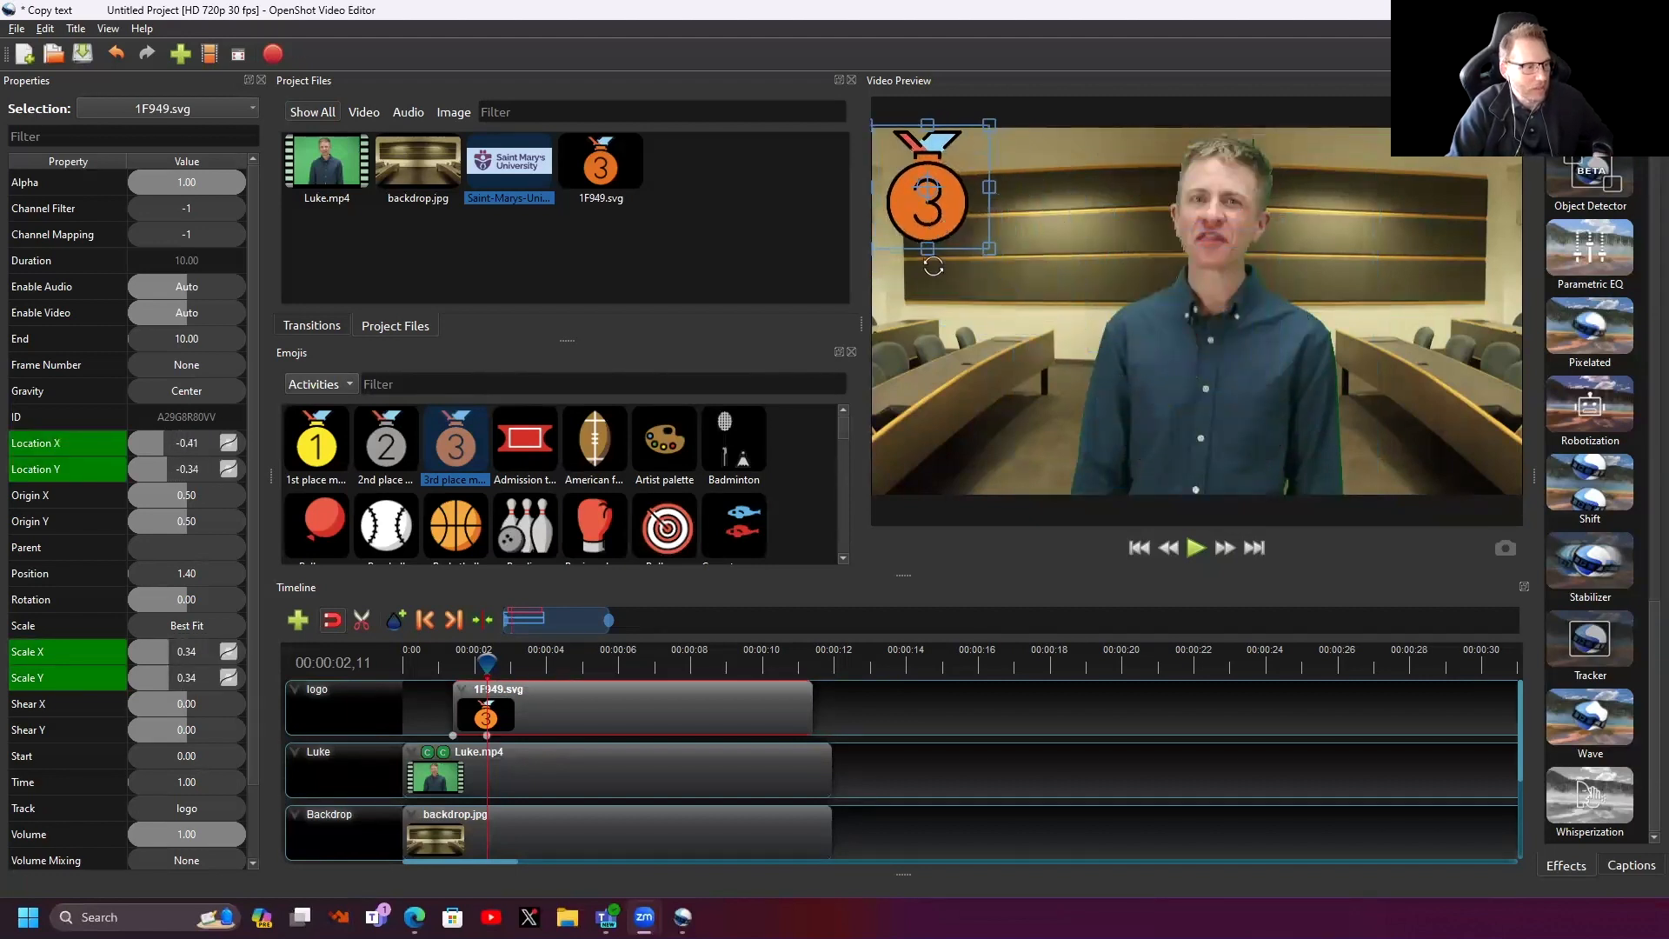
{"action": "right_click", "coordinate": [534, 711]}
{"action": "mouse_move", "coordinate": [624, 504]}
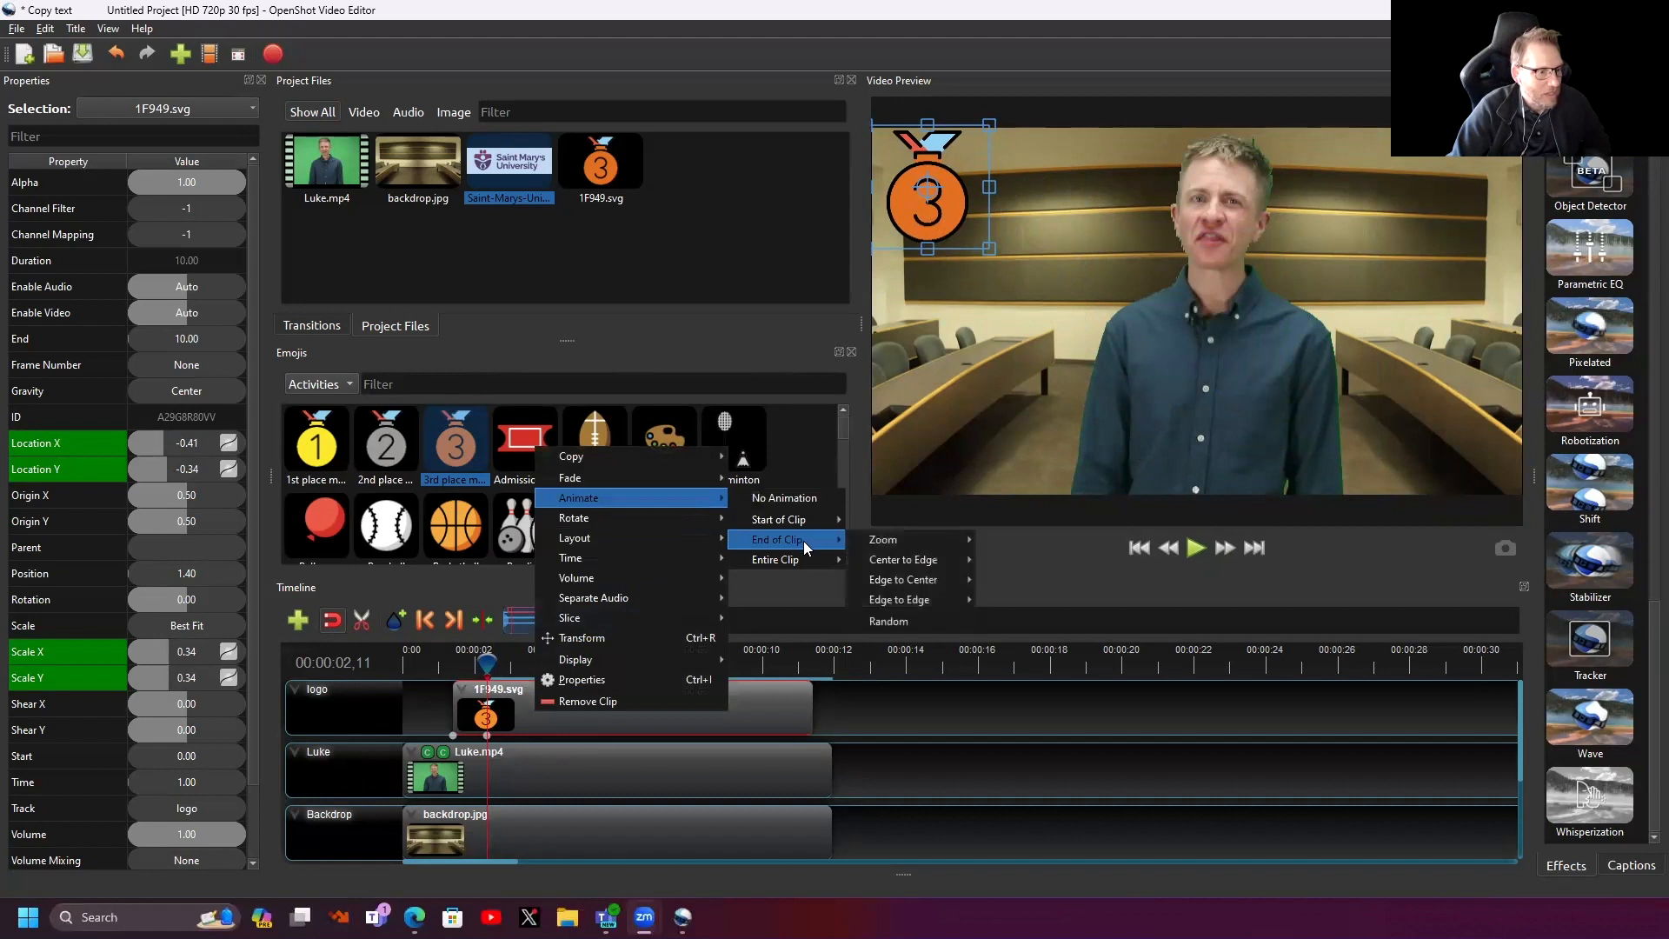
{"action": "mouse_move", "coordinate": [803, 520]}
{"action": "mouse_move", "coordinate": [886, 523]}
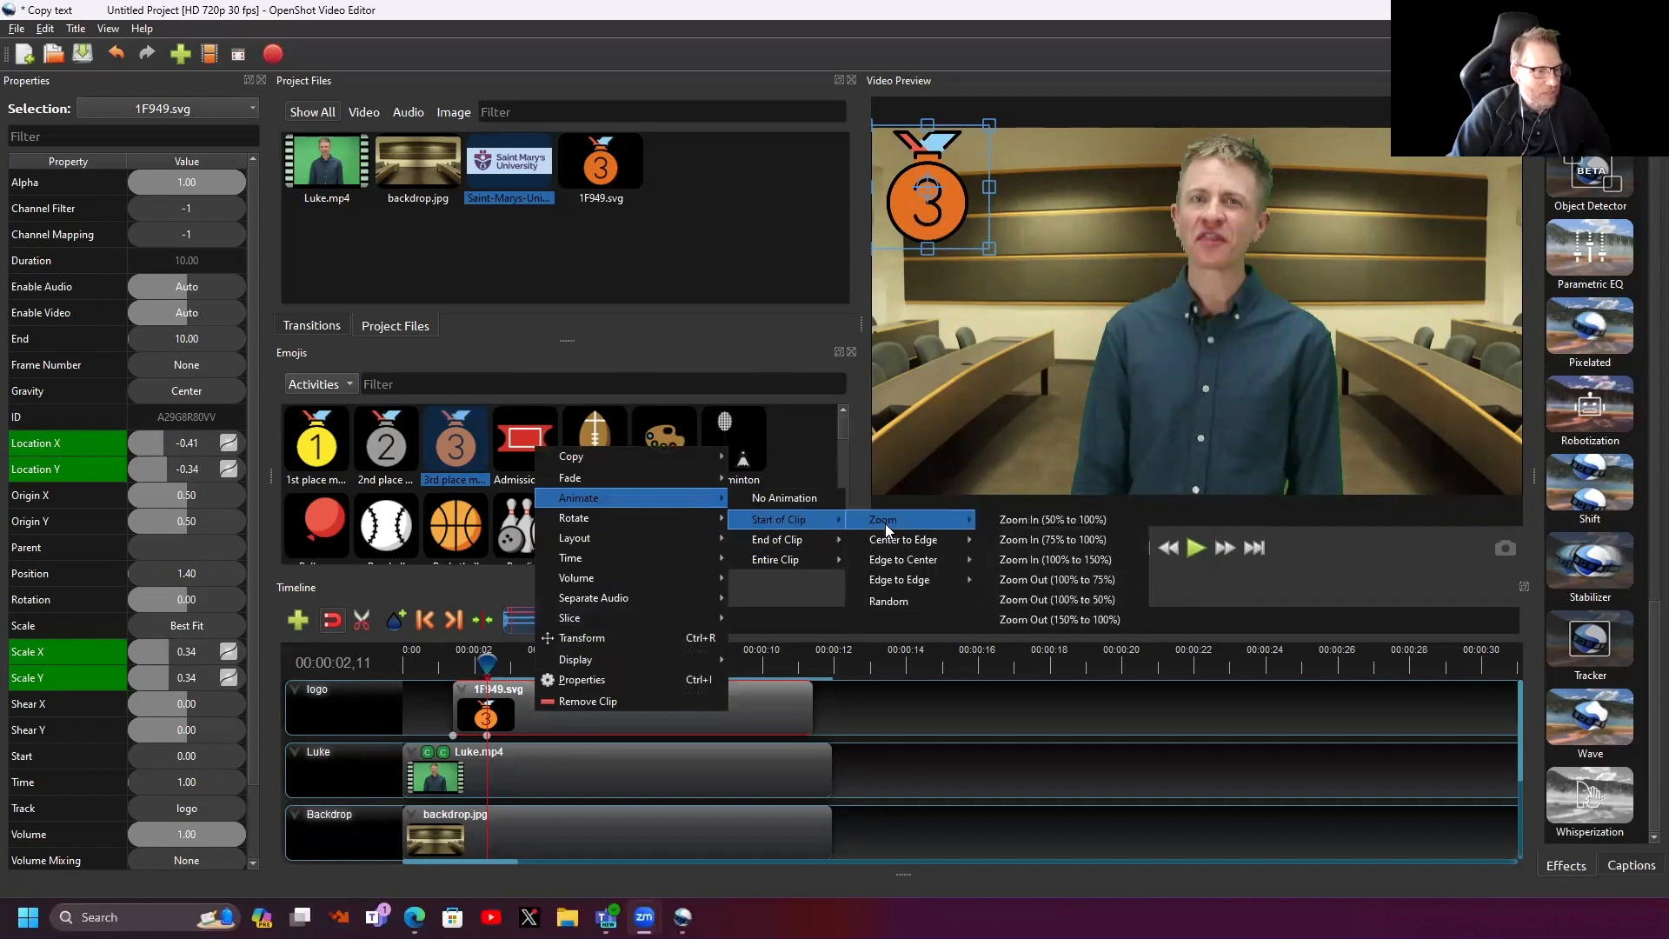
{"action": "left_click", "coordinate": [1074, 518]}
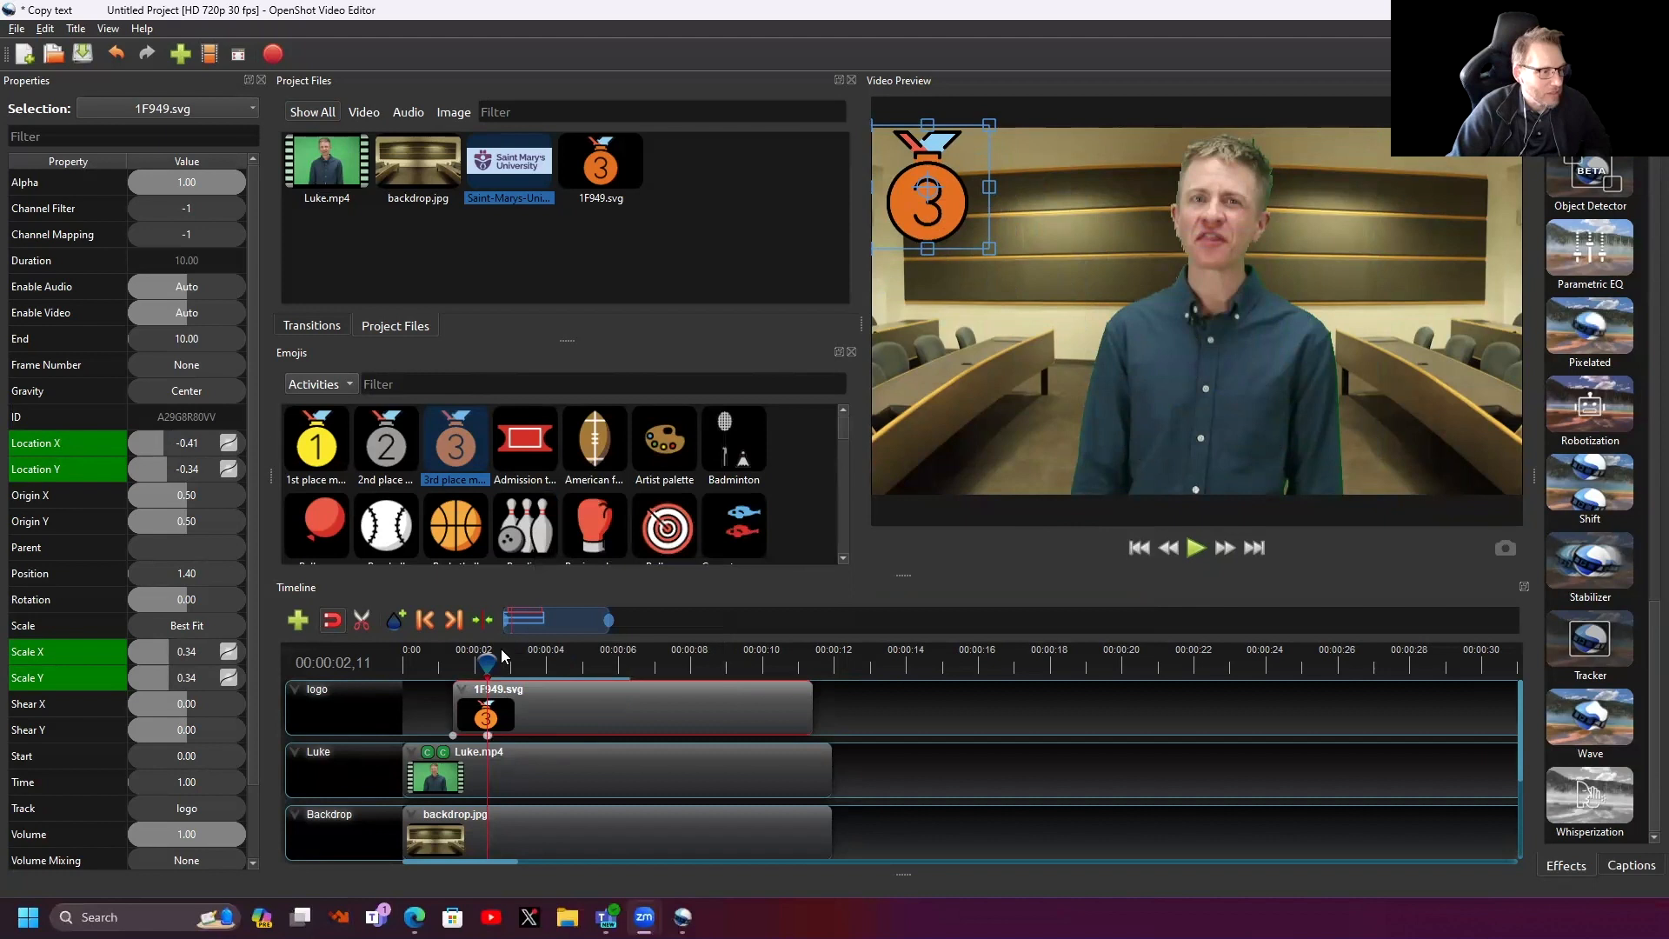
- Play back the medal's zoom-in entrance from just before it appears
{"action": "left_click_drag", "start_coordinate": [487, 662], "coordinate": [444, 665]}
{"action": "key", "text": "space"}
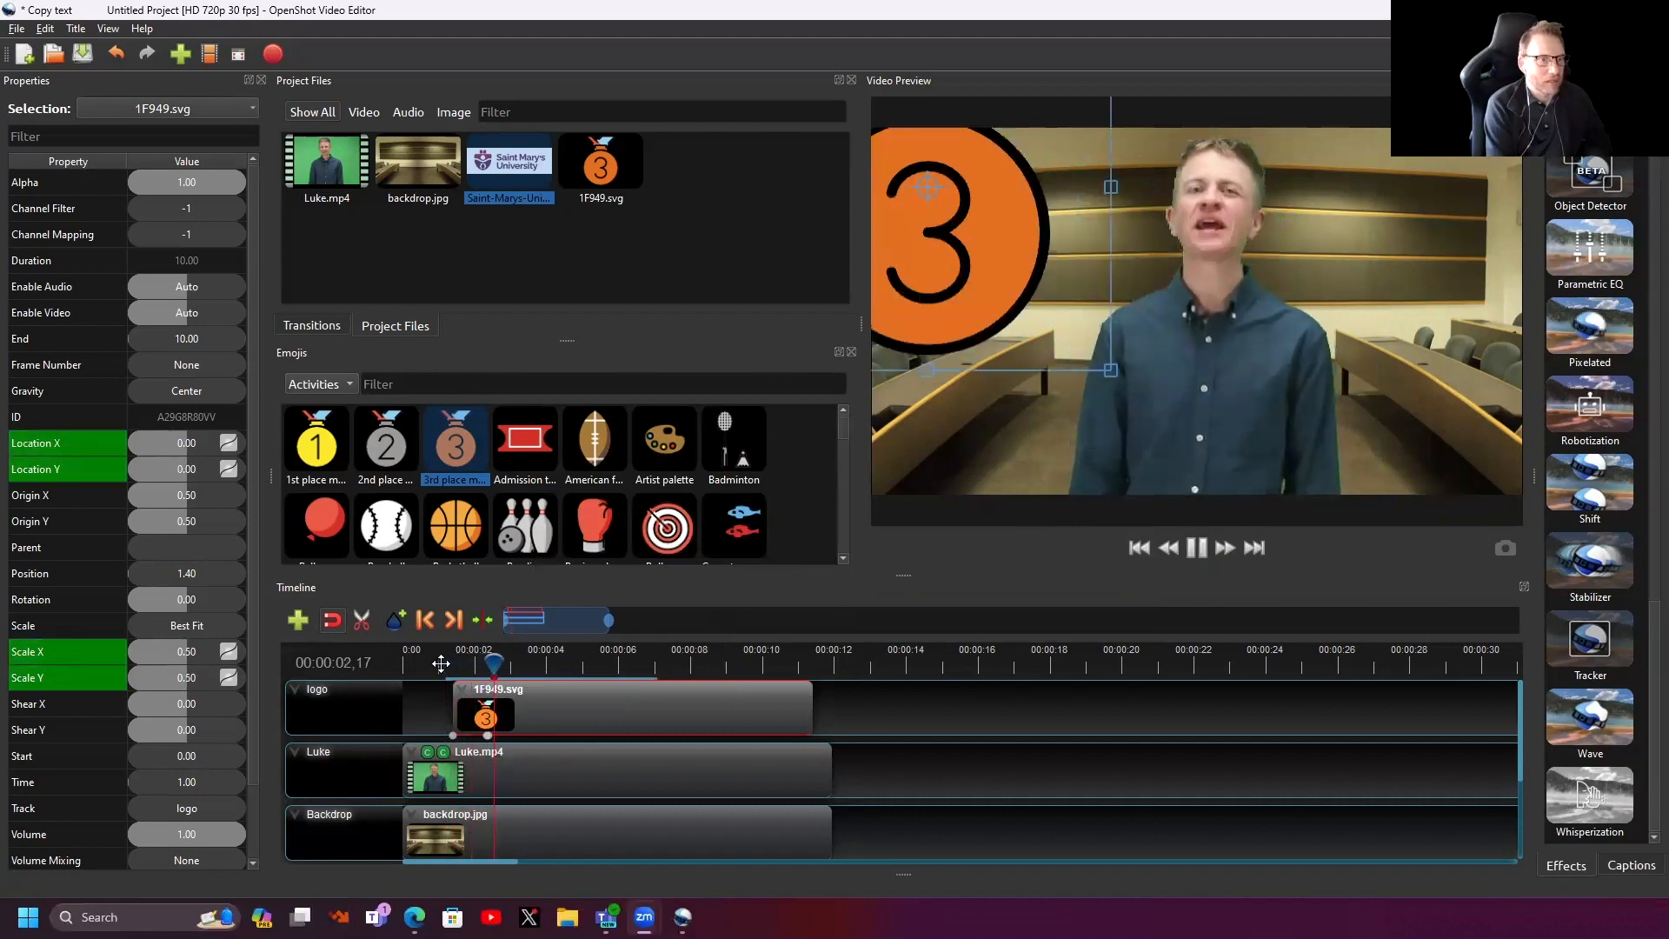
{"action": "key", "text": "space"}
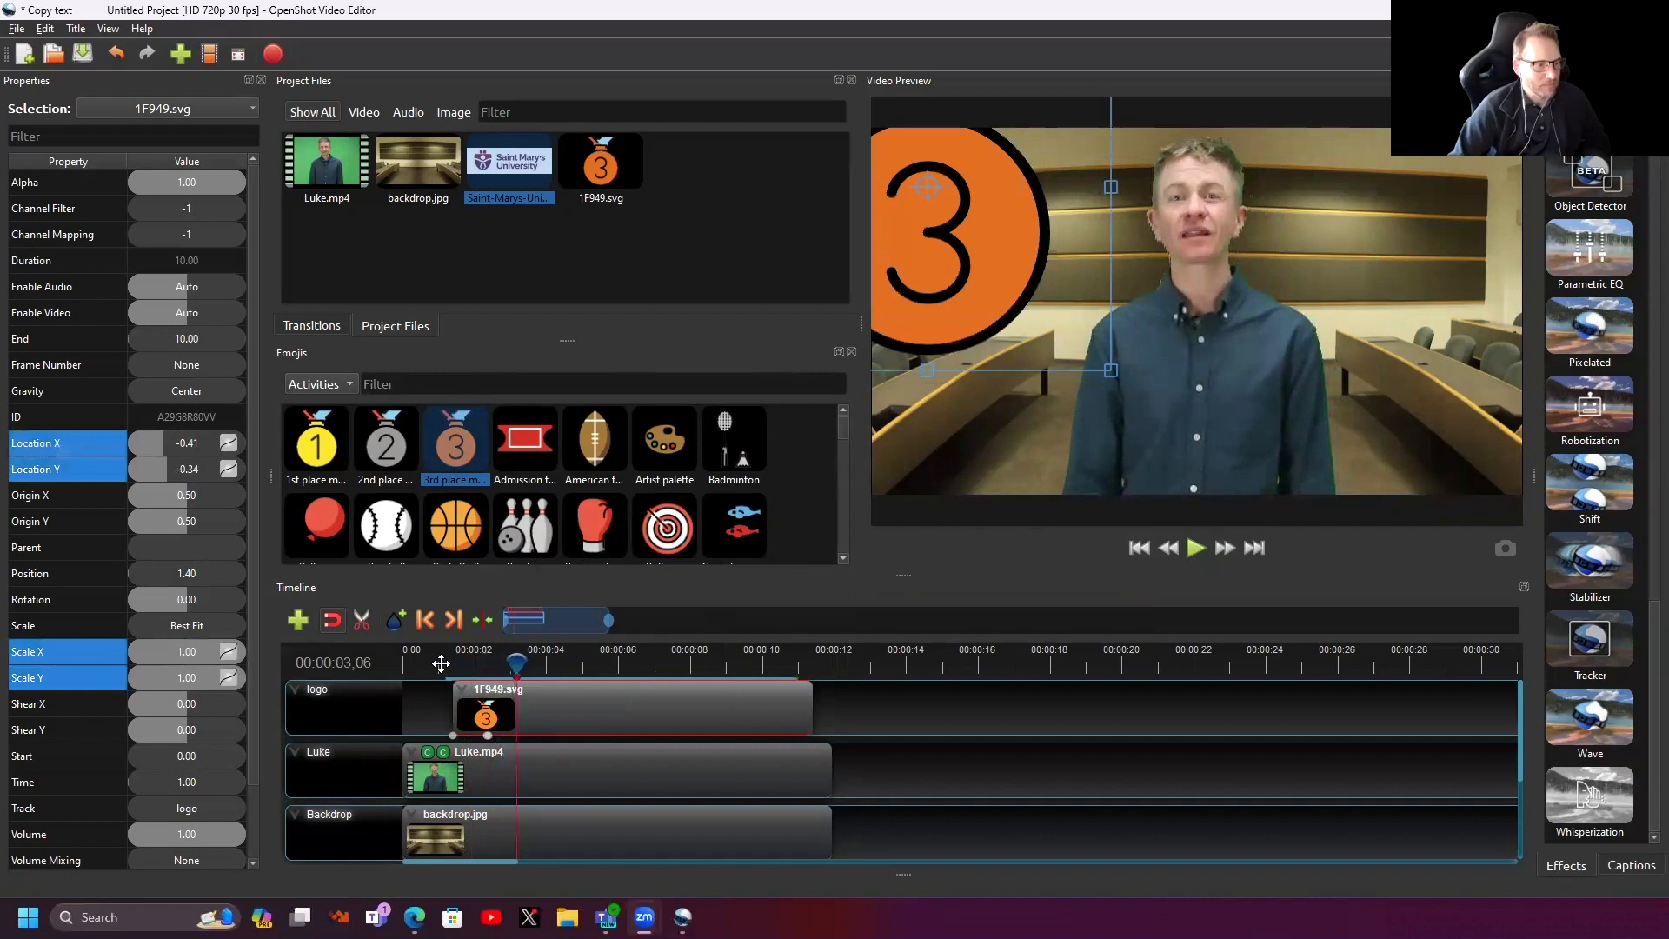
{"action": "left_click_drag", "start_coordinate": [518, 664], "coordinate": [435, 666]}
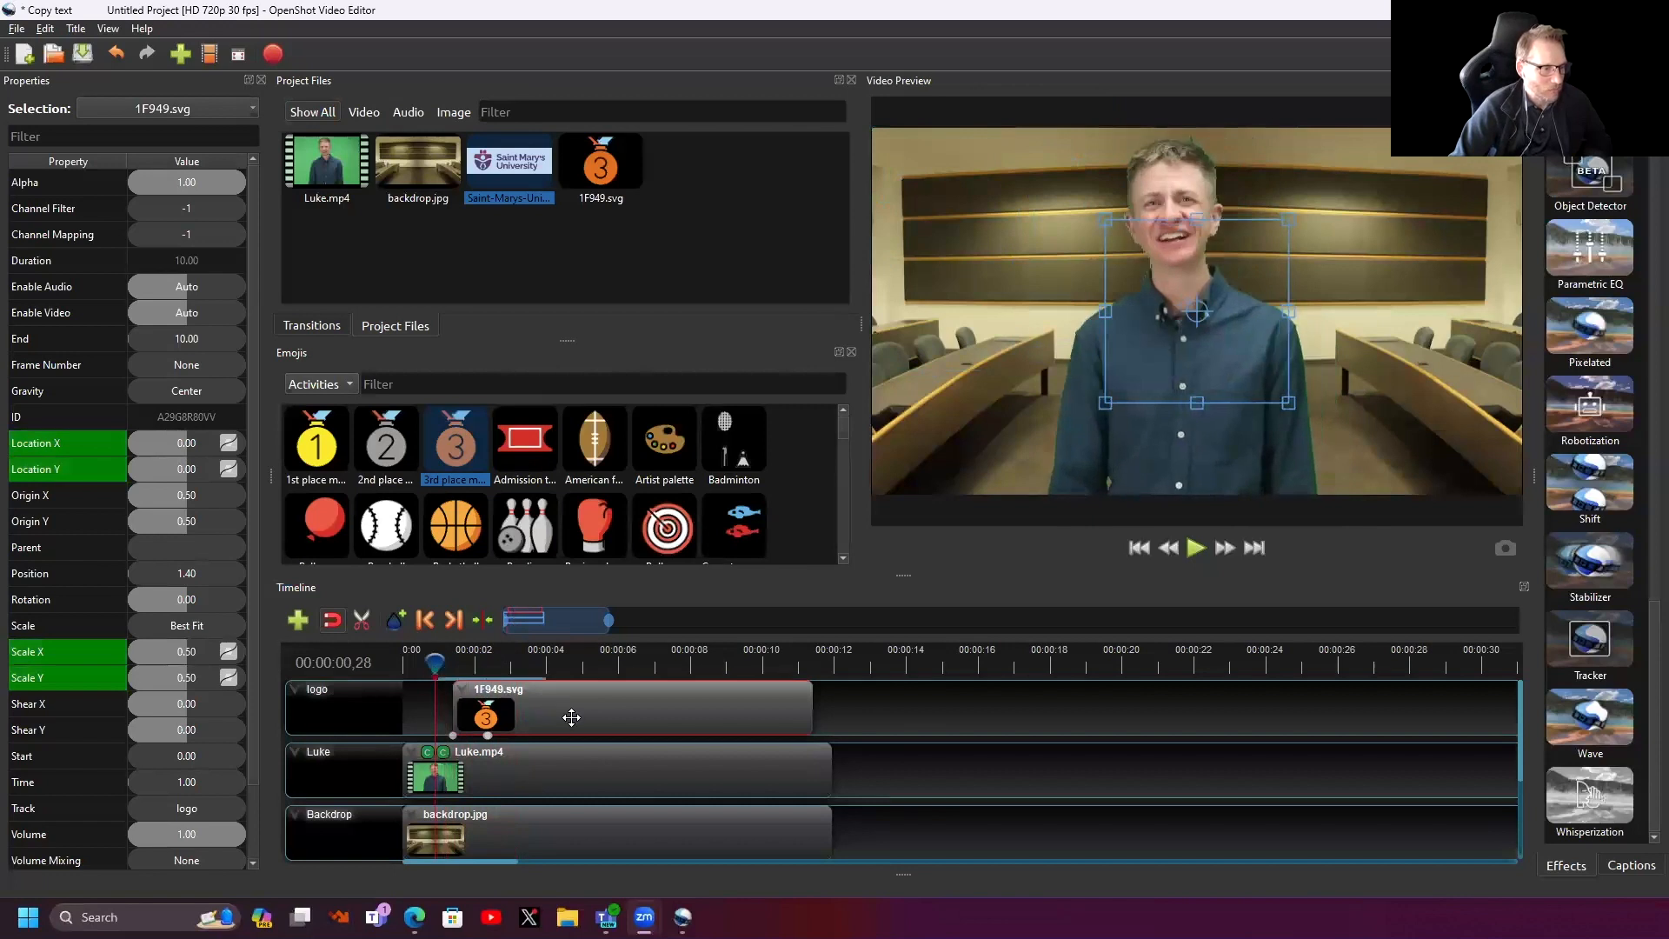
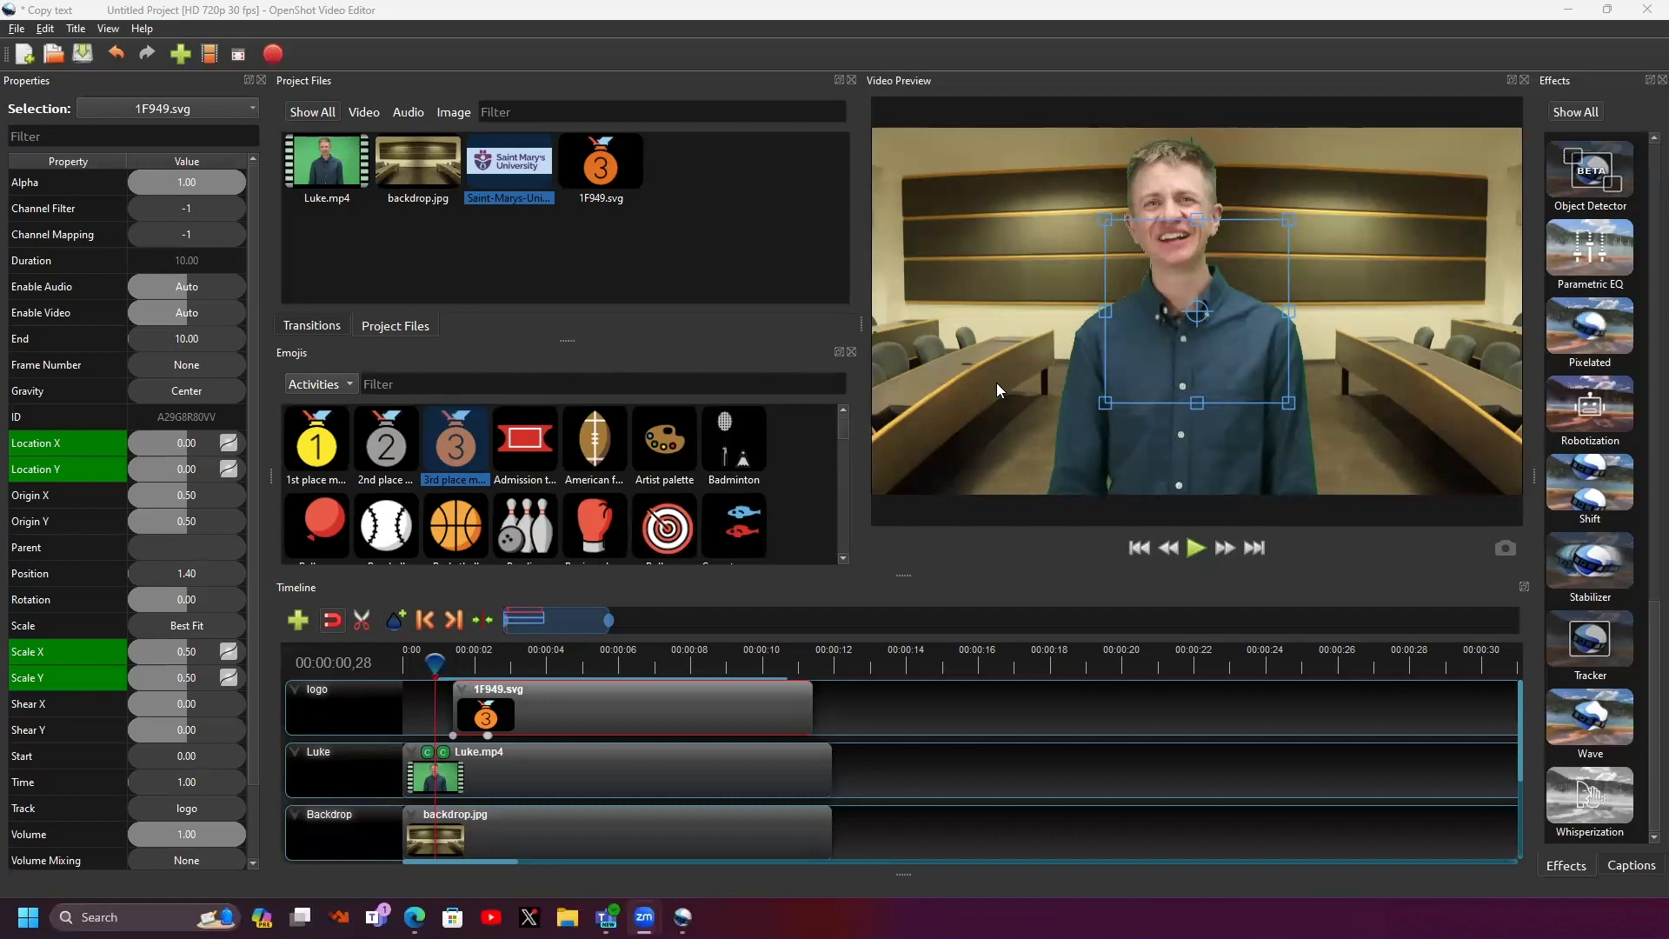
- Begin a new blank project without saving changes to the previous one
{"action": "left_click", "coordinate": [12, 29]}
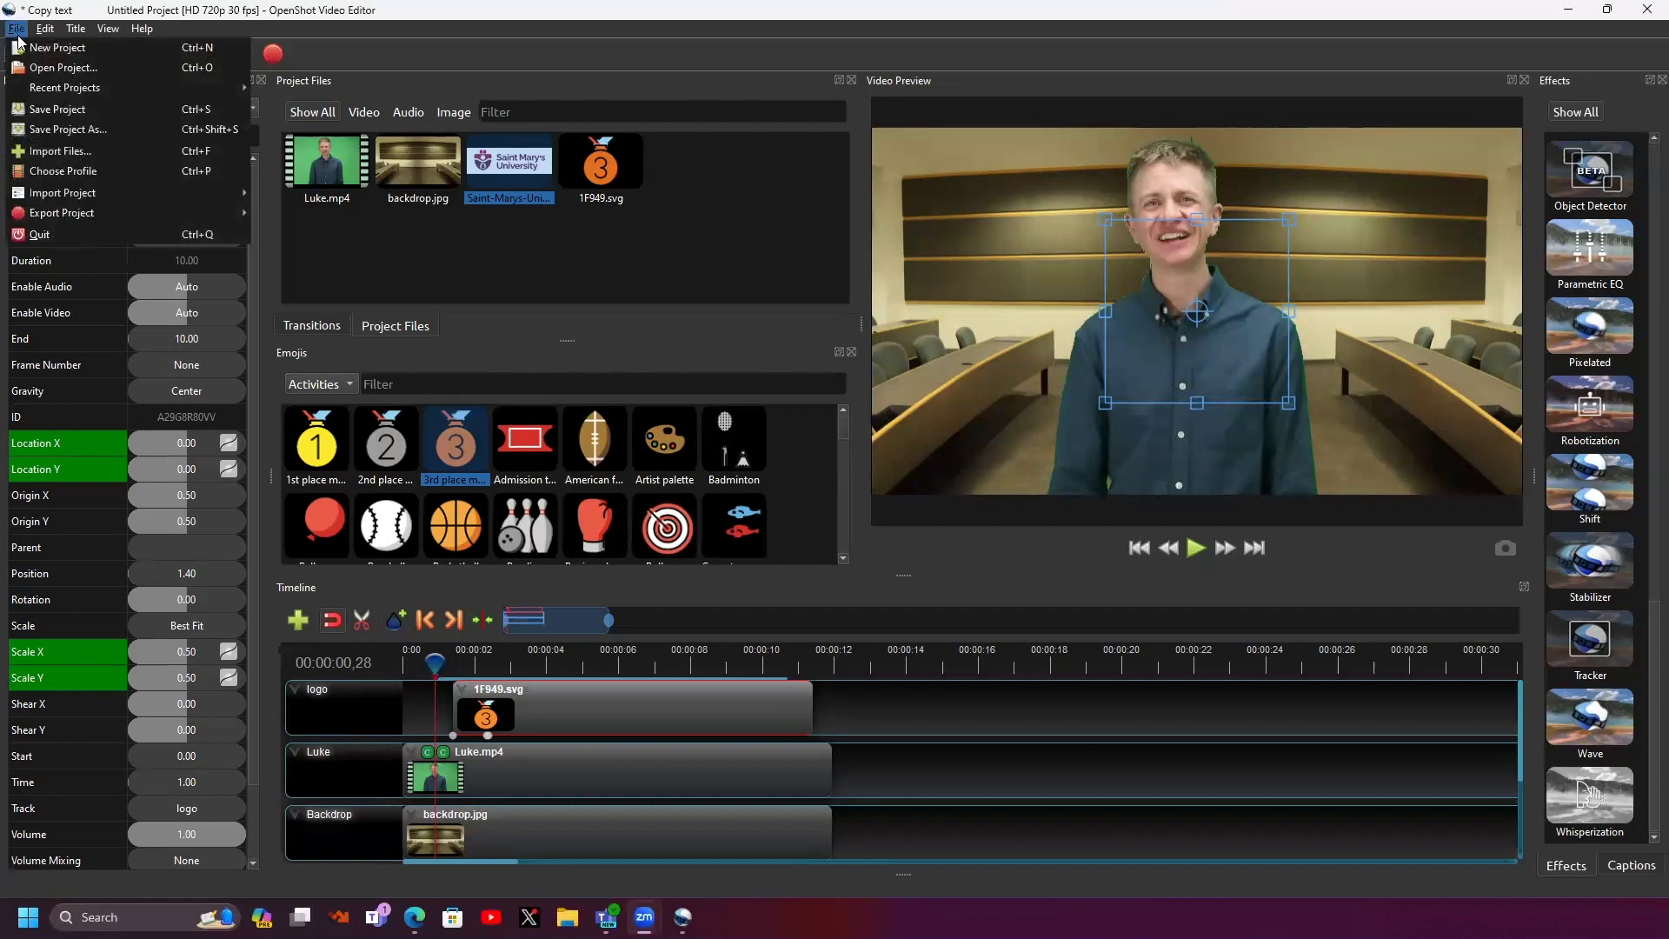
{"action": "left_click", "coordinate": [41, 54]}
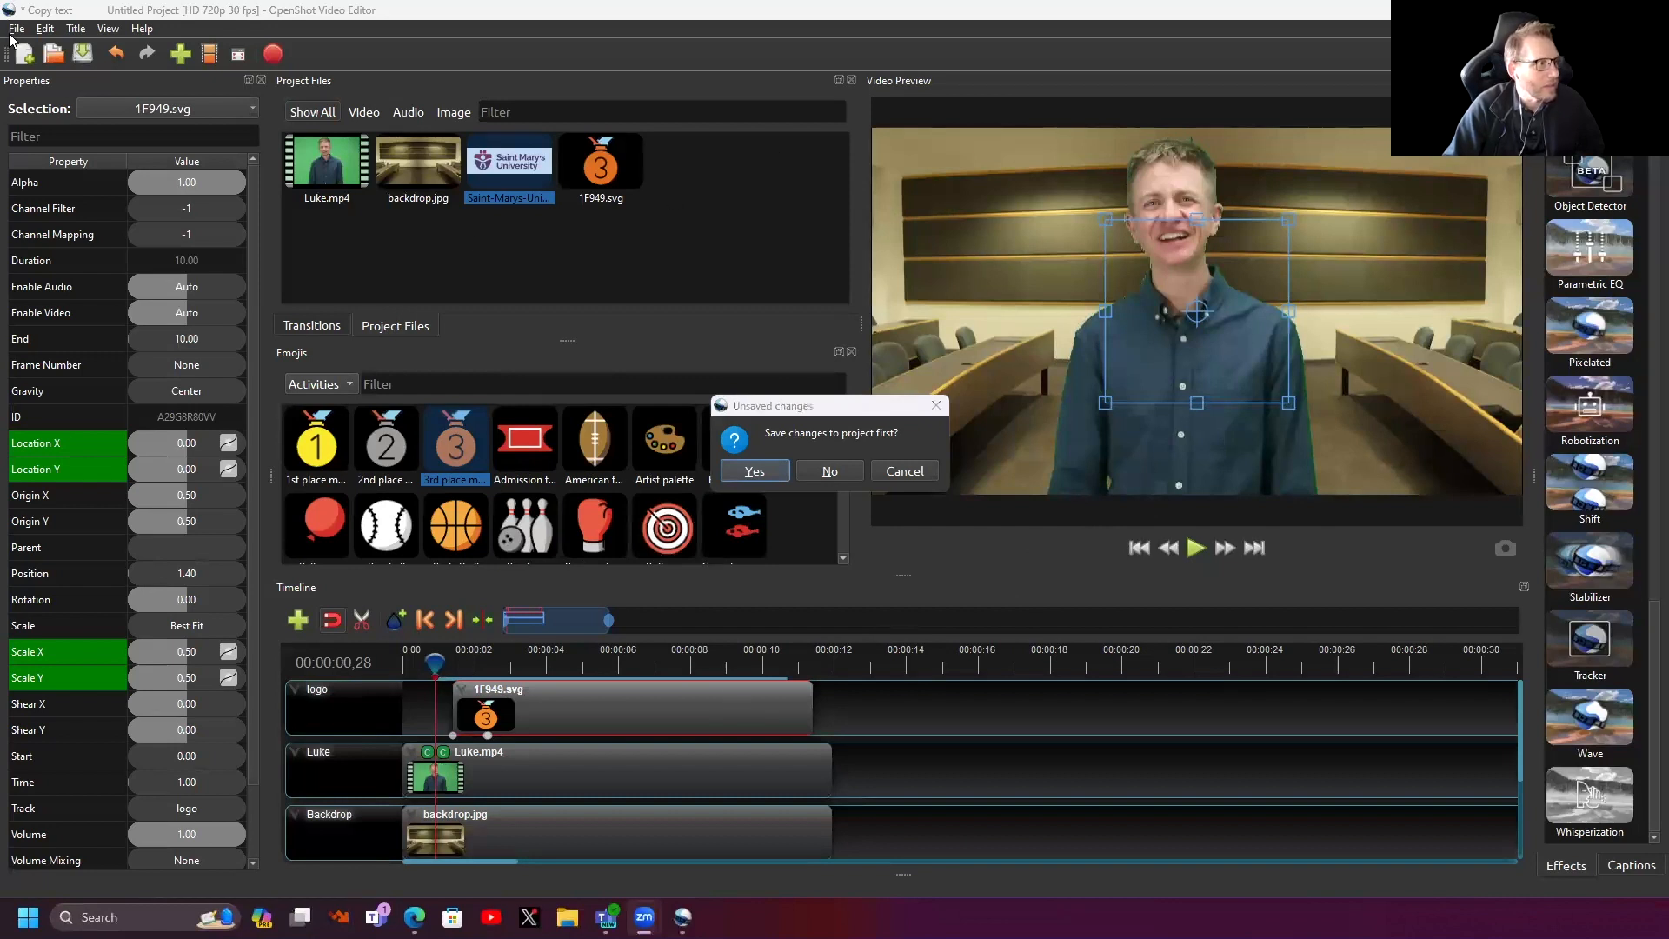
{"action": "left_click", "coordinate": [824, 470]}
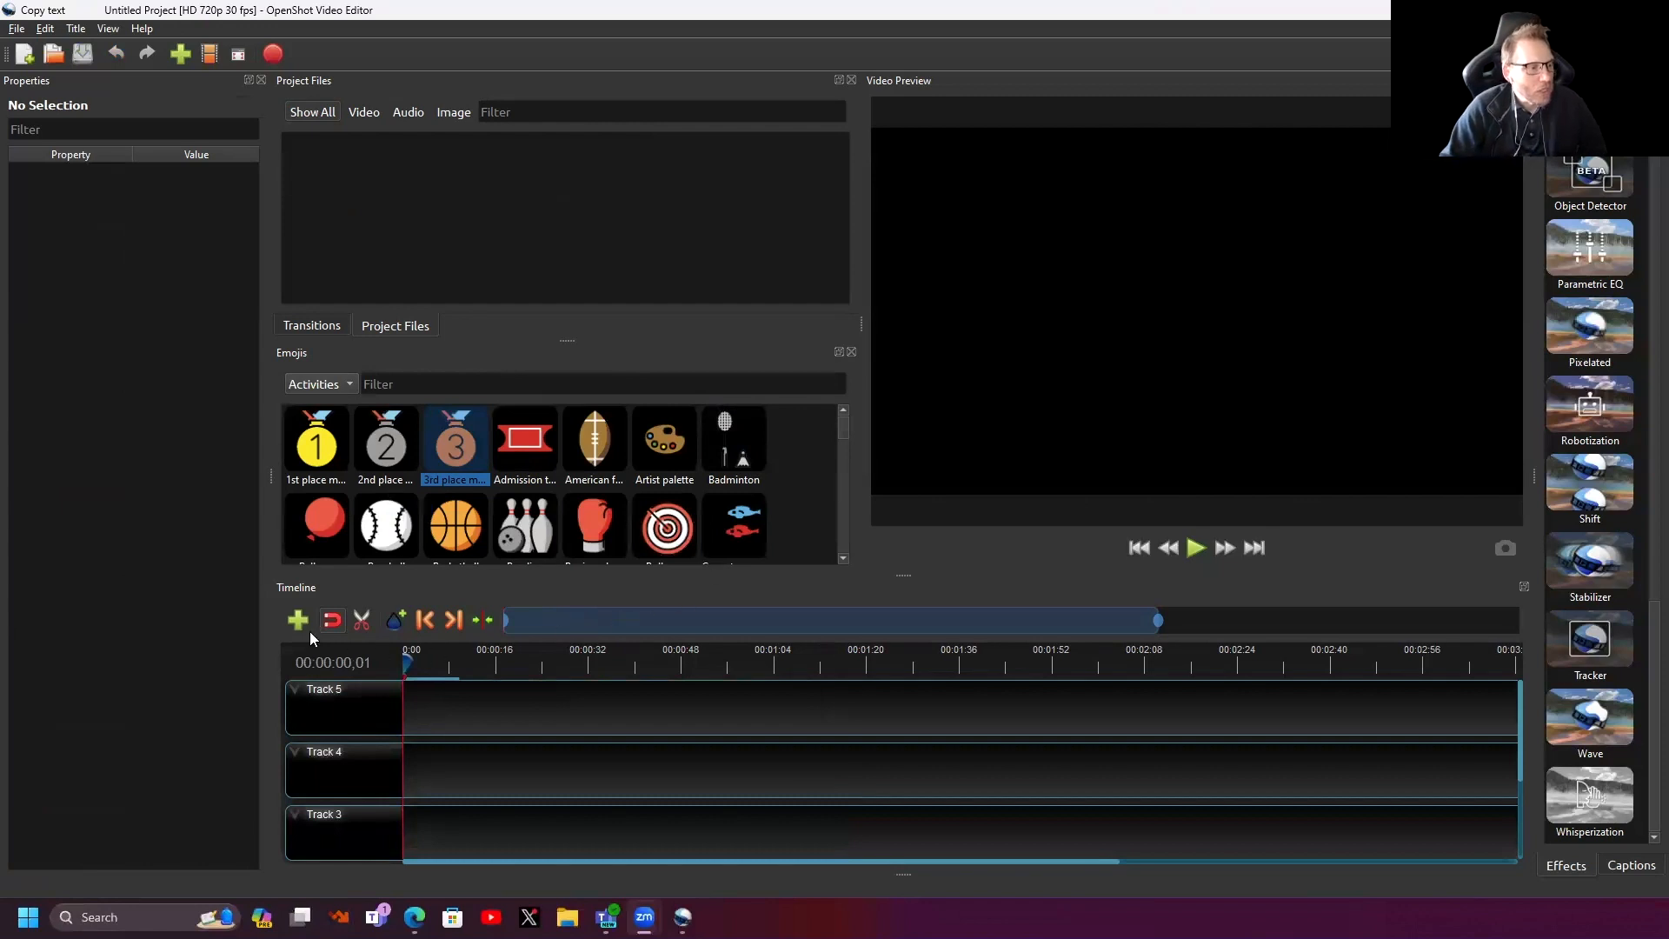
{"action": "right_click", "coordinate": [397, 255]}
- Import all eleven campus images, Atrium Entrance.jpg through title.jpg, from the Images folder
{"action": "left_click", "coordinate": [438, 264]}
{"action": "left_click", "coordinate": [315, 190]}
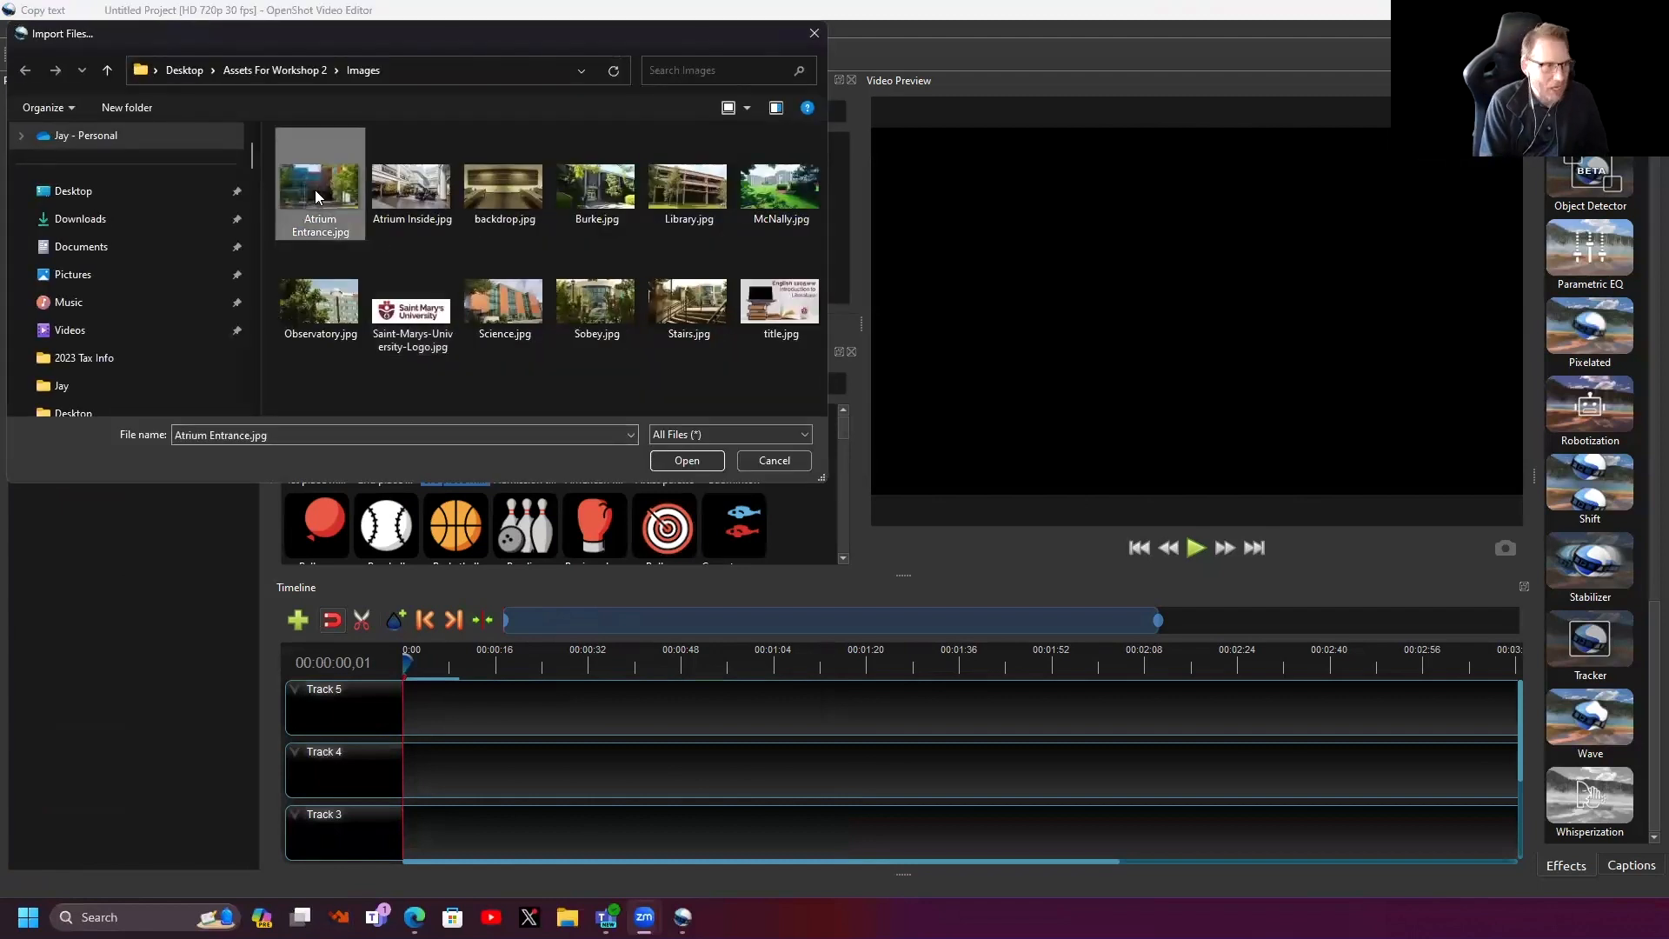
{"action": "key", "text": "shift+Right"}
{"action": "key", "text": "shift+Right"}
{"action": "key", "text": "shift+Right"}
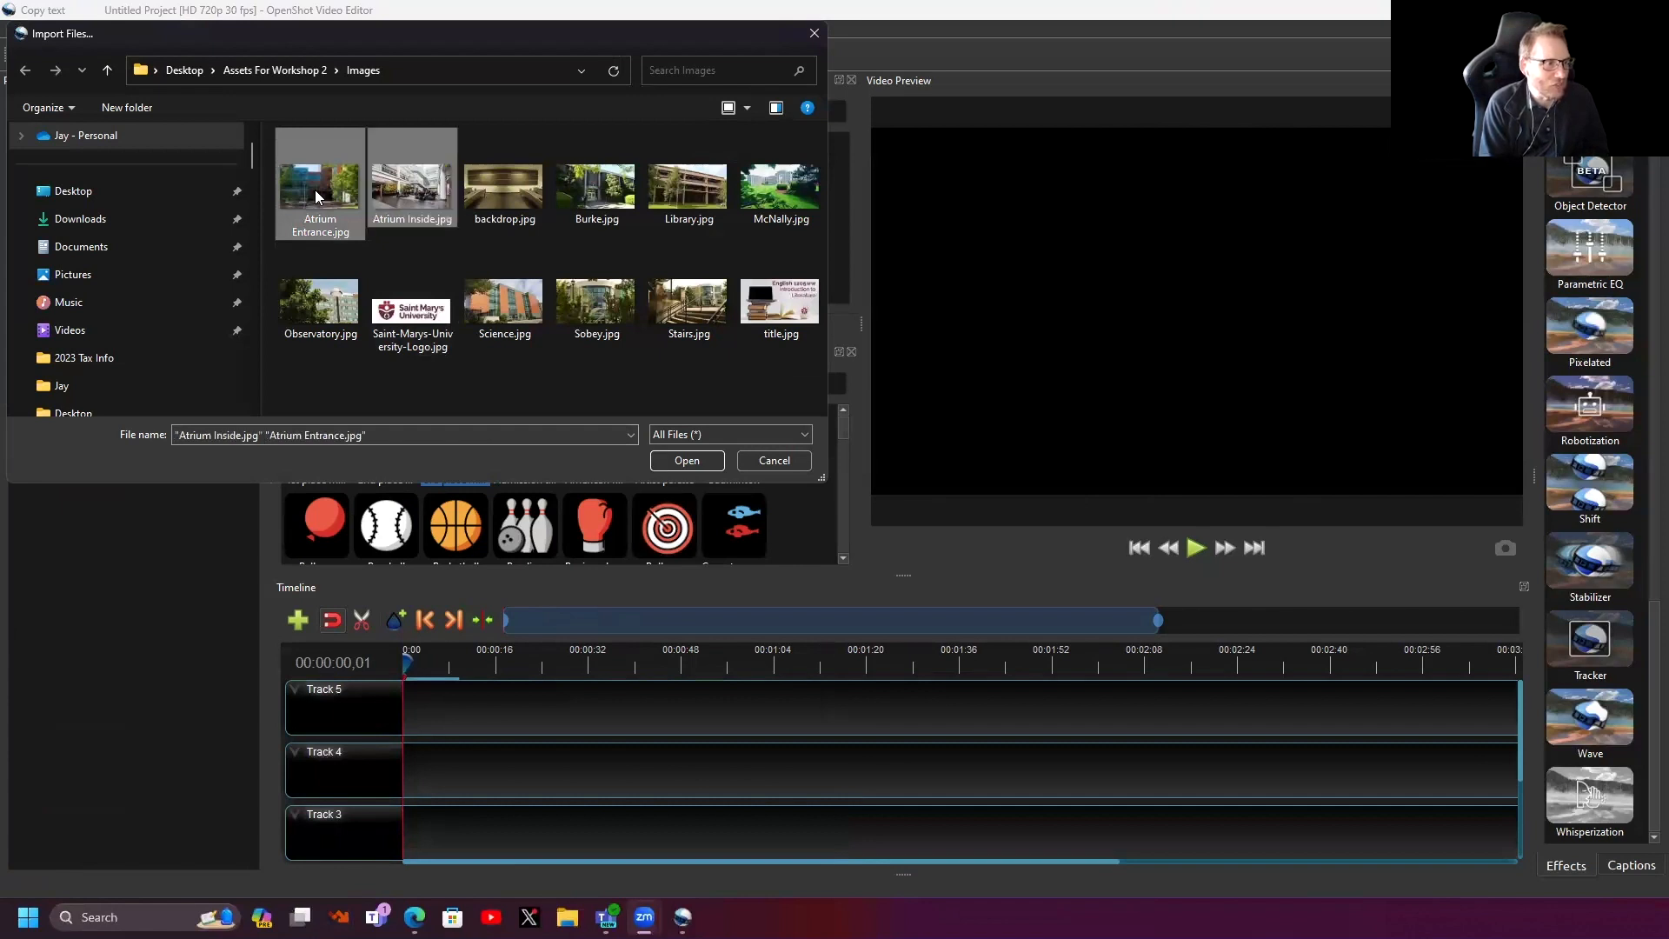
{"action": "key", "text": "shift+Right"}
{"action": "key", "text": "shift+Right"}
{"action": "key", "text": "shift+Right"}
{"action": "key", "text": "shift+Right"}
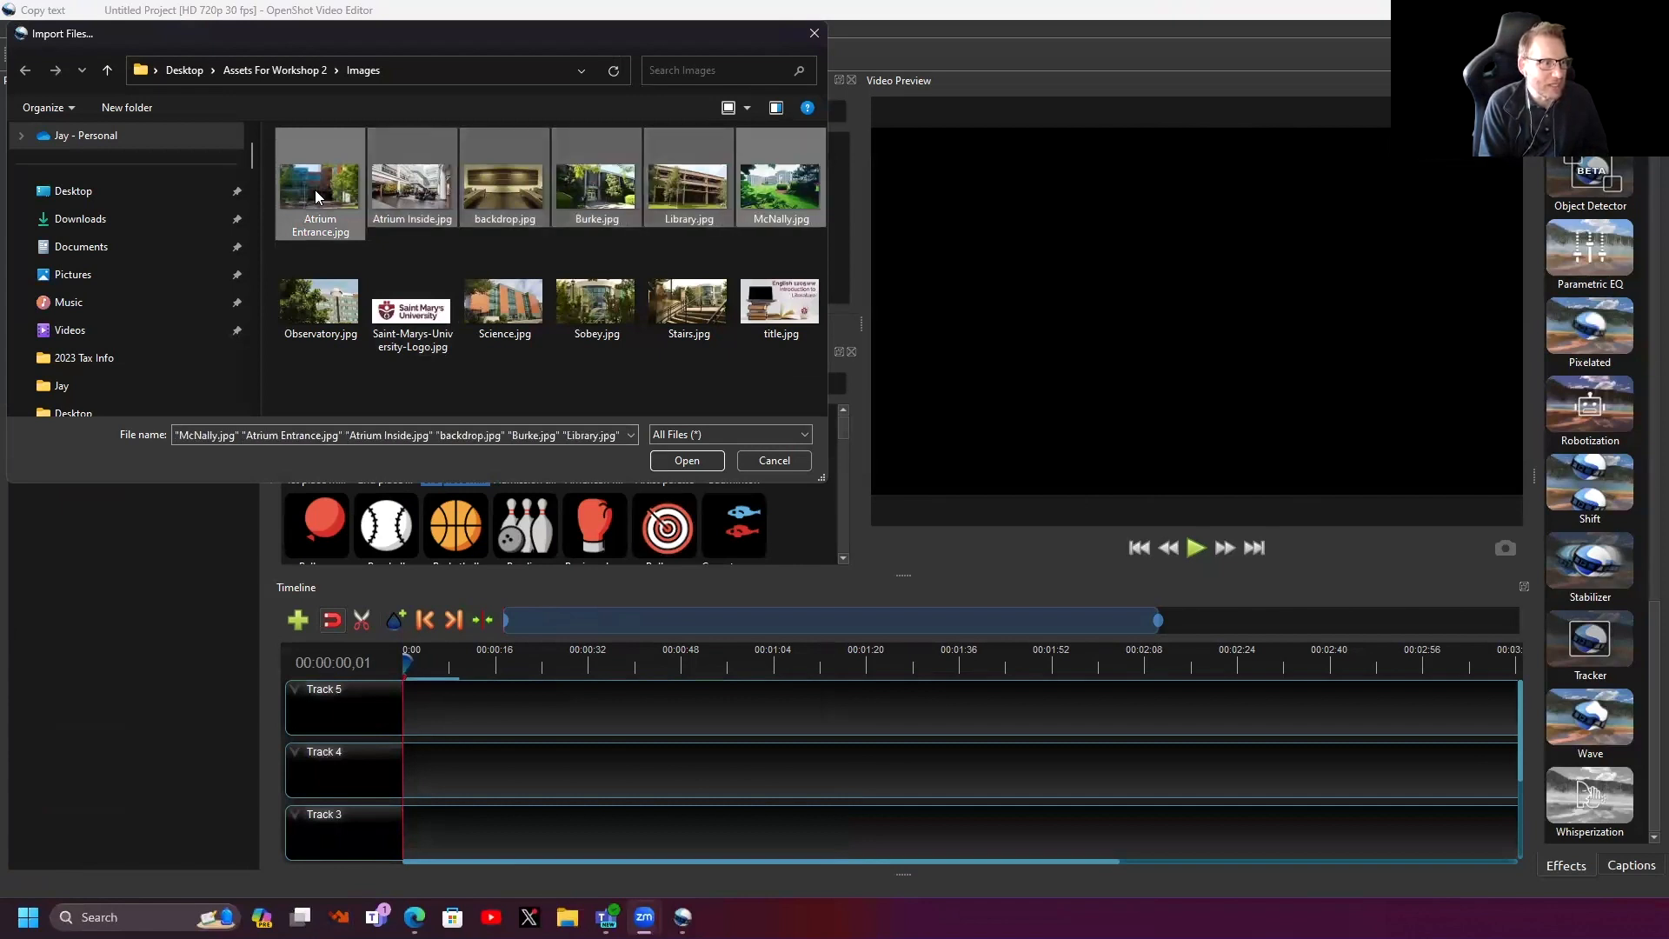
{"action": "key", "text": "shift+Right"}
{"action": "key", "text": "shift+Right"}
{"action": "key", "text": "shift+Right"}
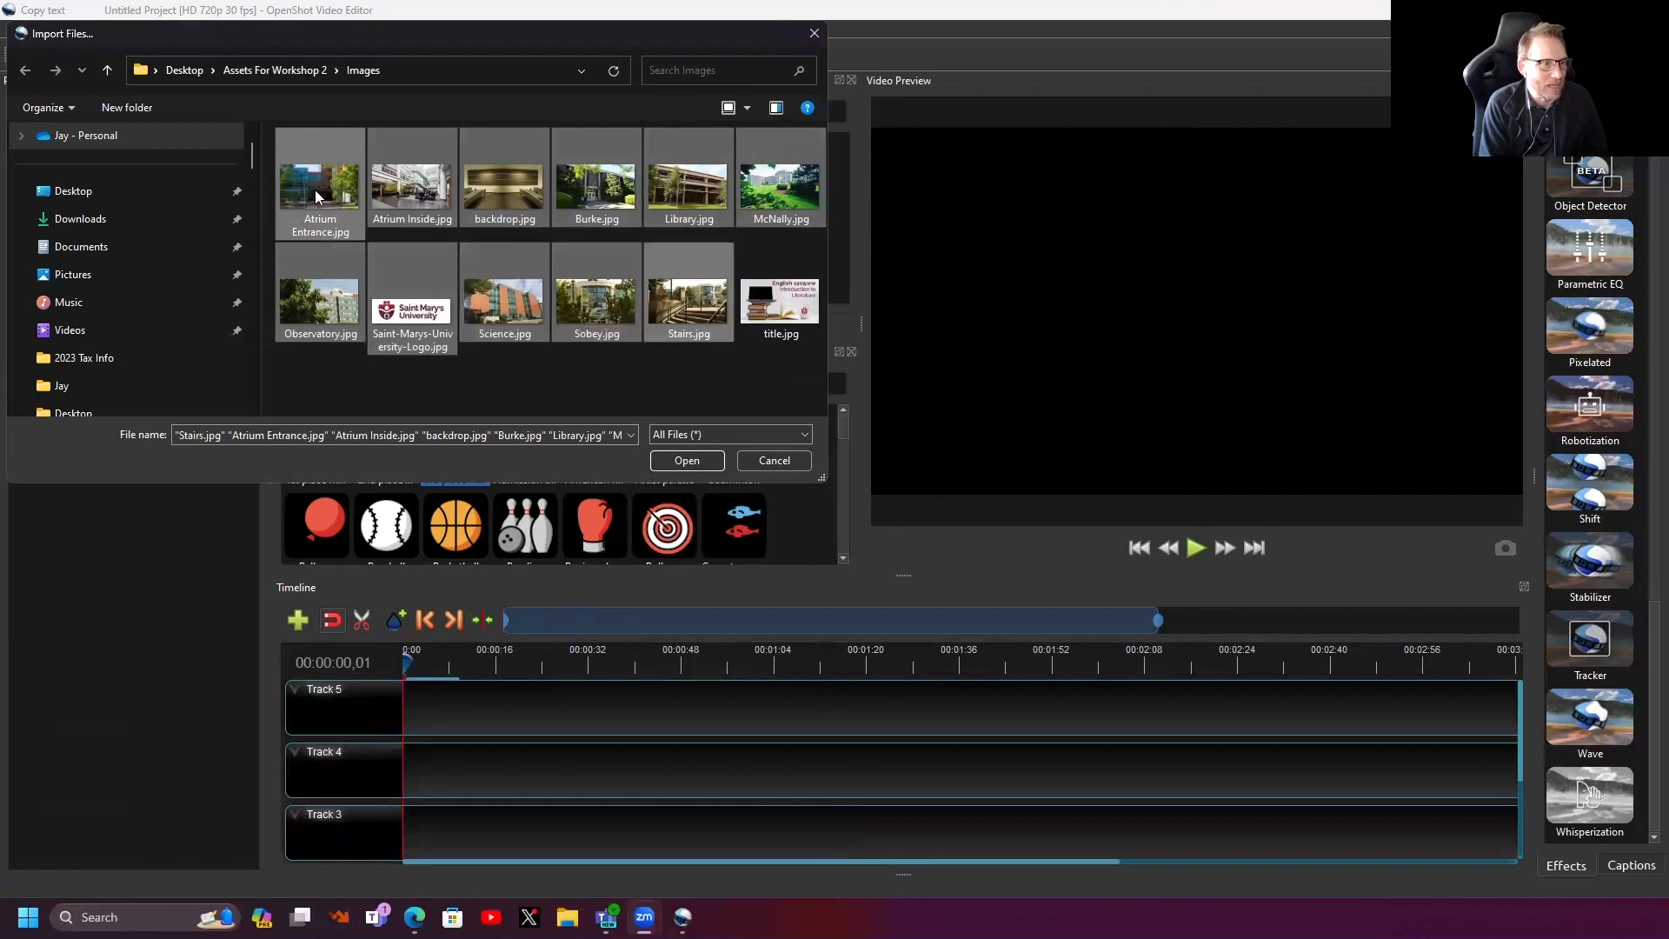
{"action": "key", "text": "shift+Right"}
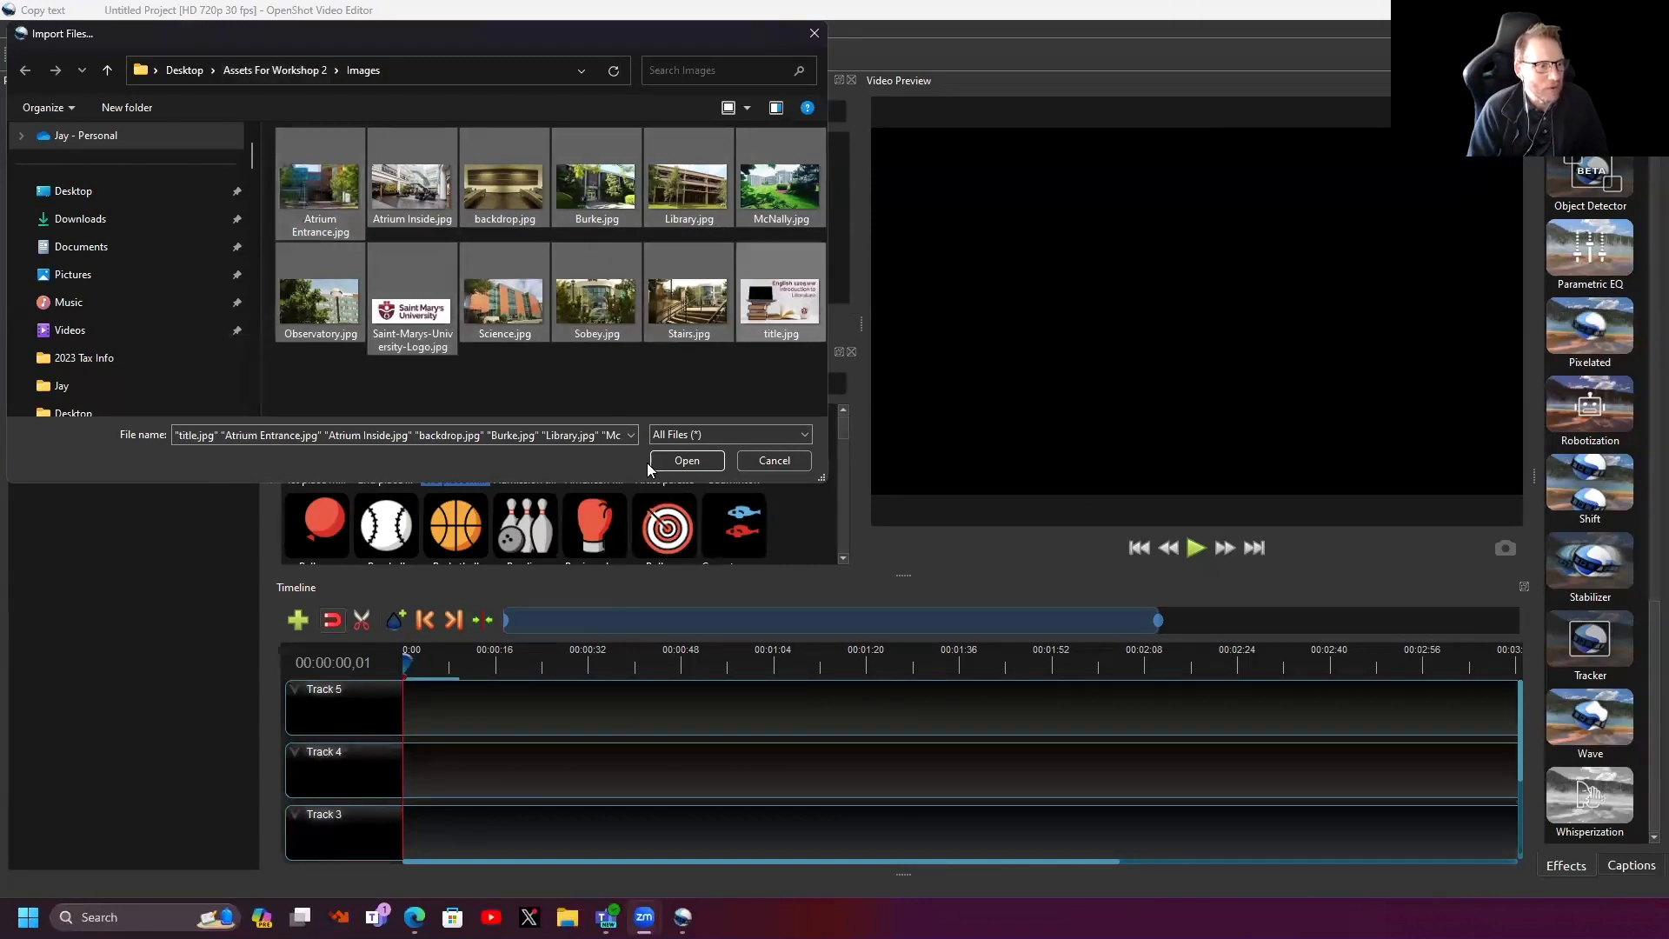
{"action": "left_click", "coordinate": [686, 462]}
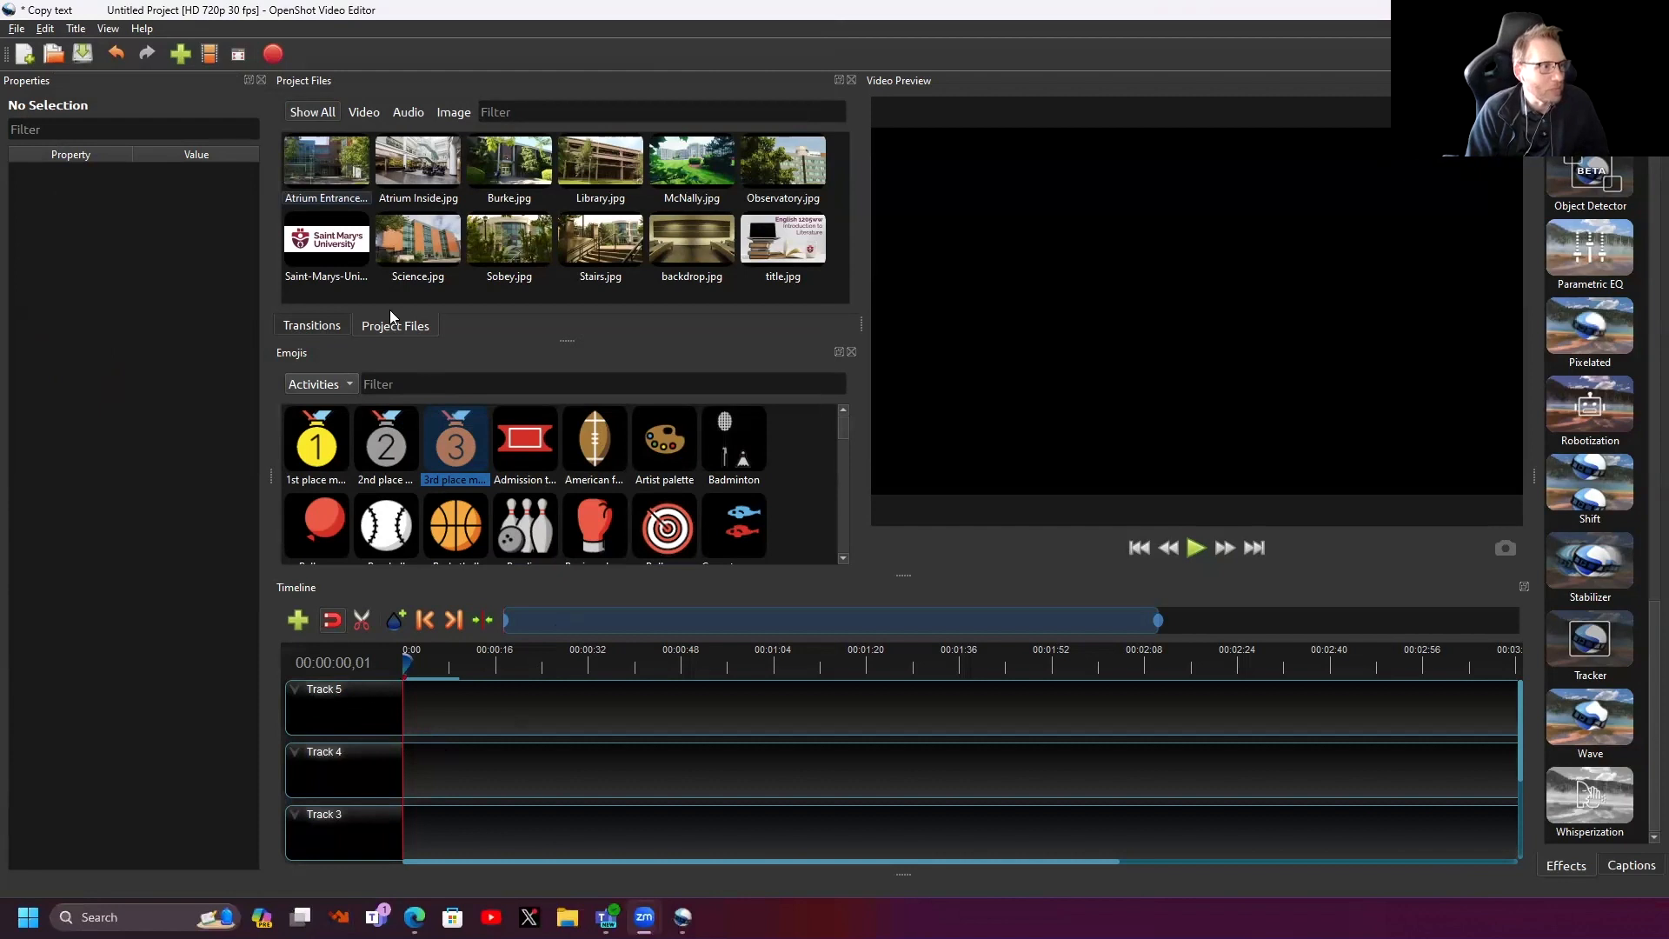
- Place Atrium Entrance, Atrium Inside, Burke and Library onto Track 5 in order
{"action": "left_click_drag", "start_coordinate": [325, 153], "coordinate": [432, 706]}
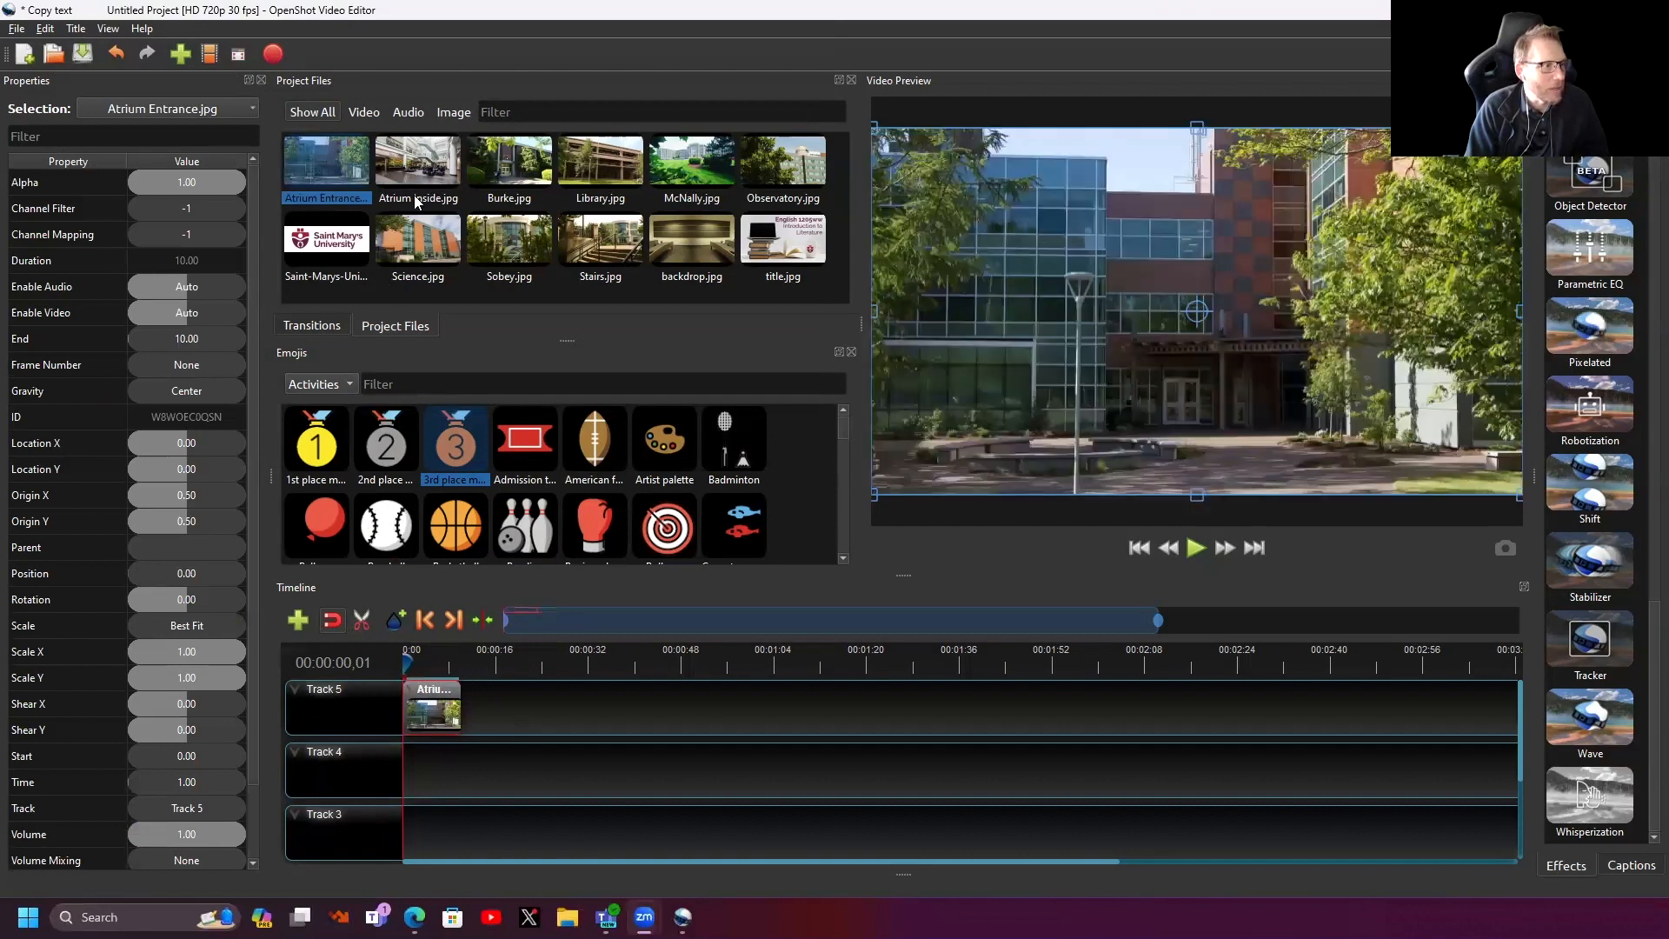
{"action": "left_click_drag", "start_coordinate": [423, 165], "coordinate": [478, 701]}
{"action": "left_click_drag", "start_coordinate": [511, 166], "coordinate": [524, 711]}
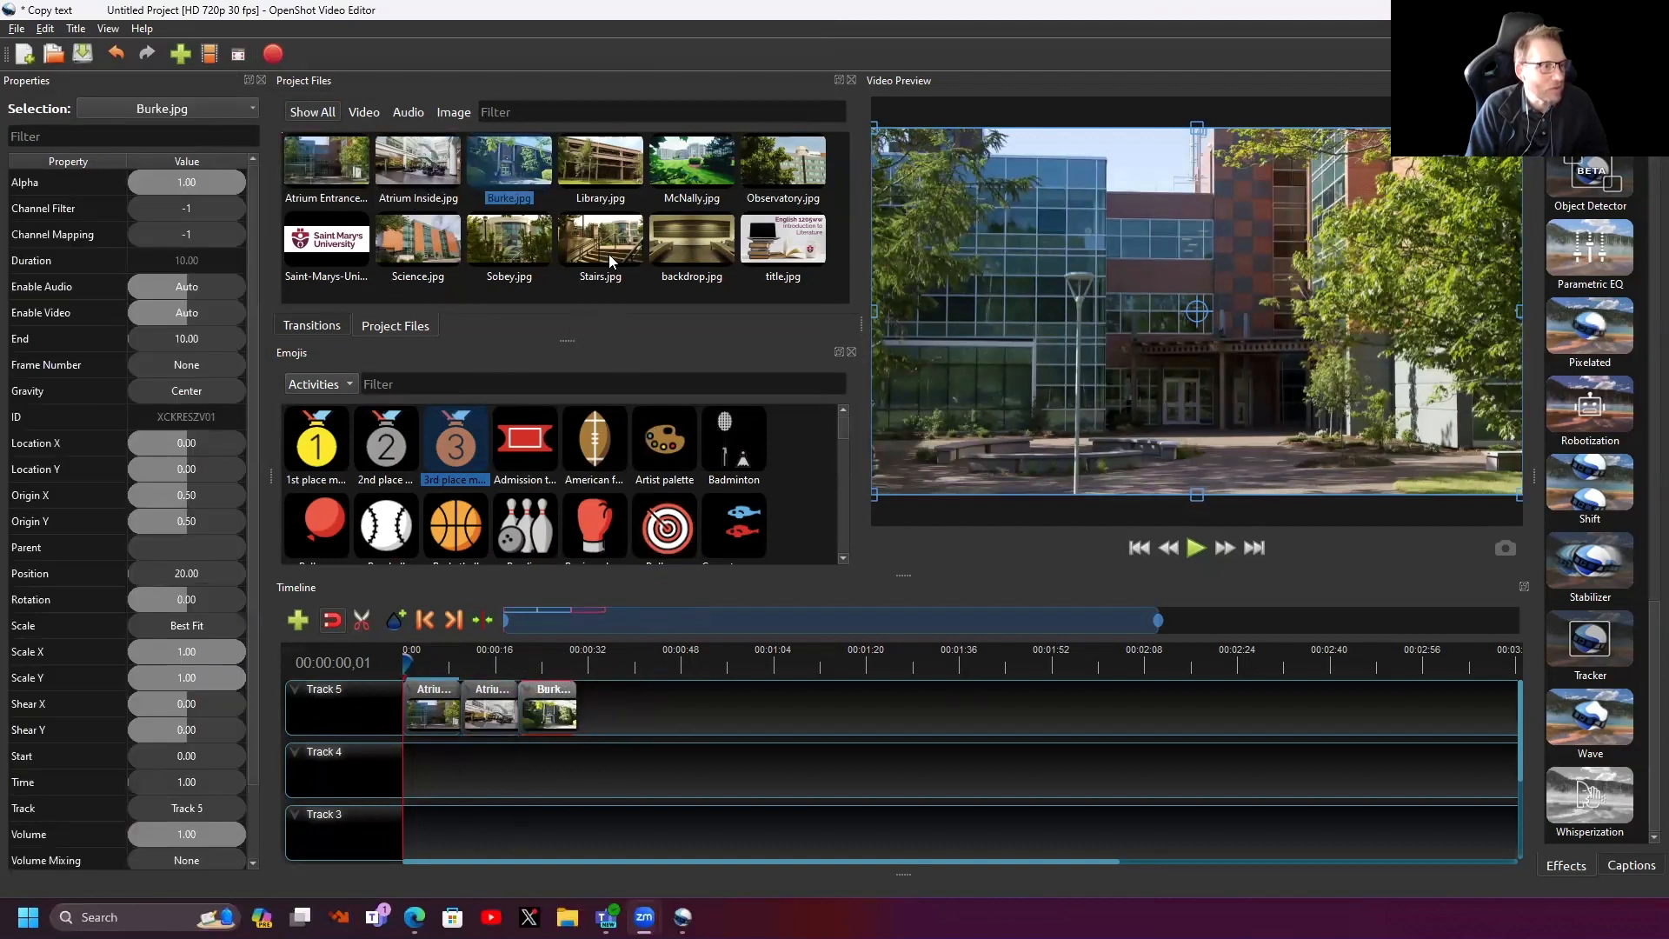
{"action": "left_click_drag", "start_coordinate": [609, 169], "coordinate": [586, 694]}
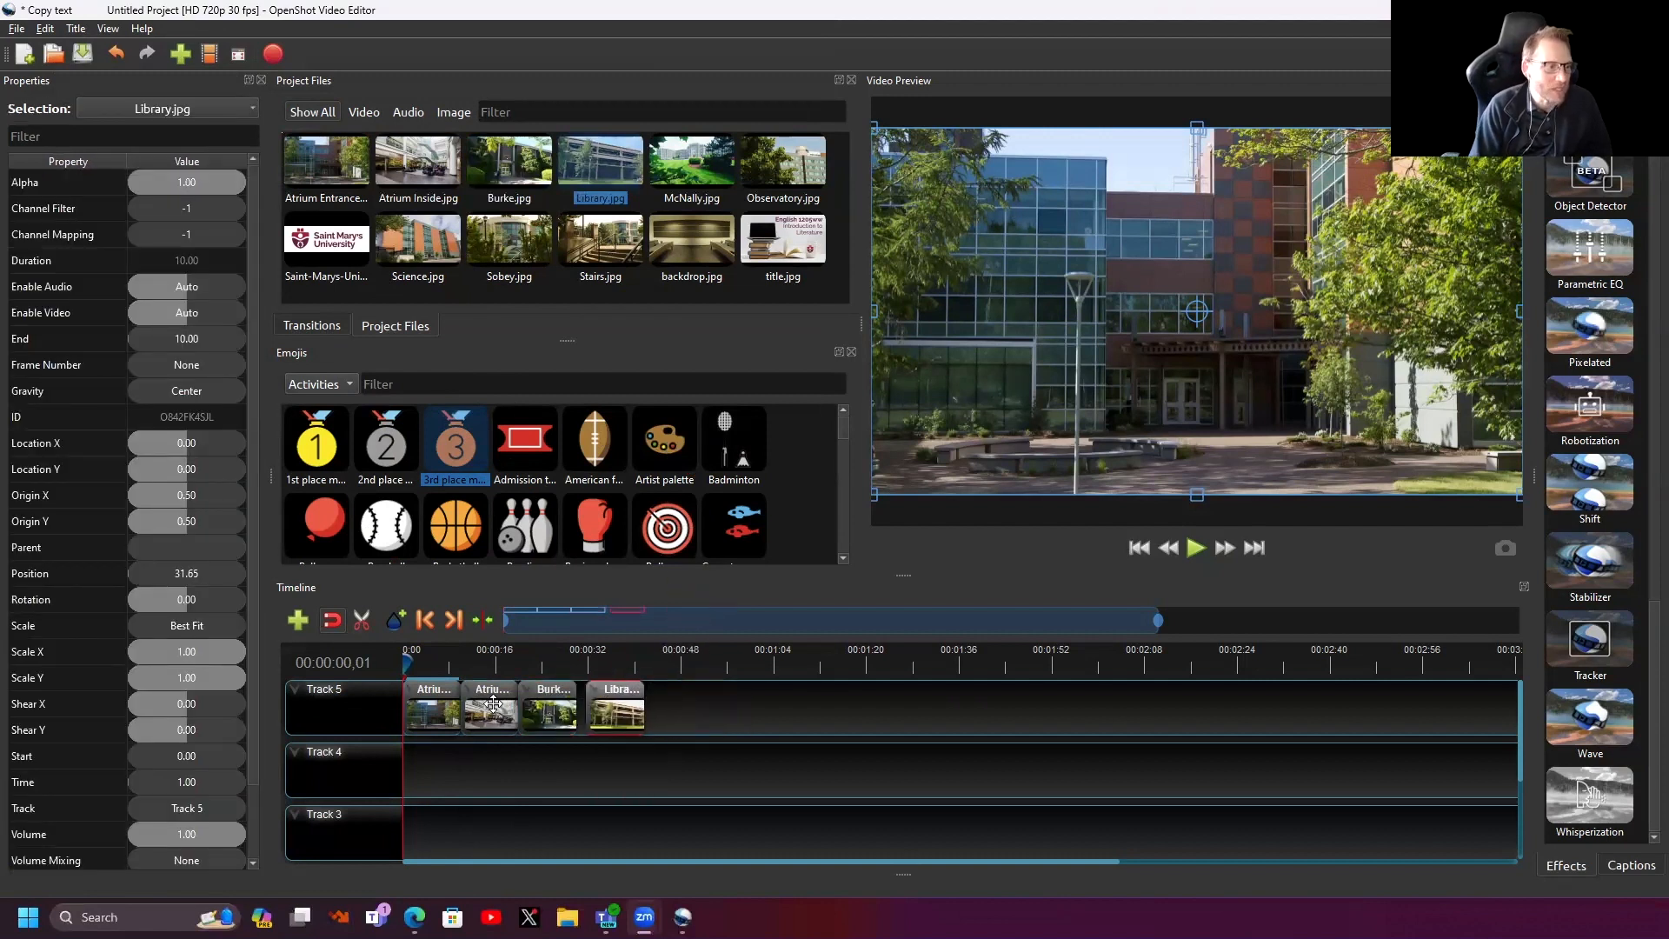
- Overlap Atrium Inside with Atrium Entrance and Burke with Atrium Inside, previewing the first overlap
{"action": "left_click_drag", "start_coordinate": [483, 707], "coordinate": [471, 714]}
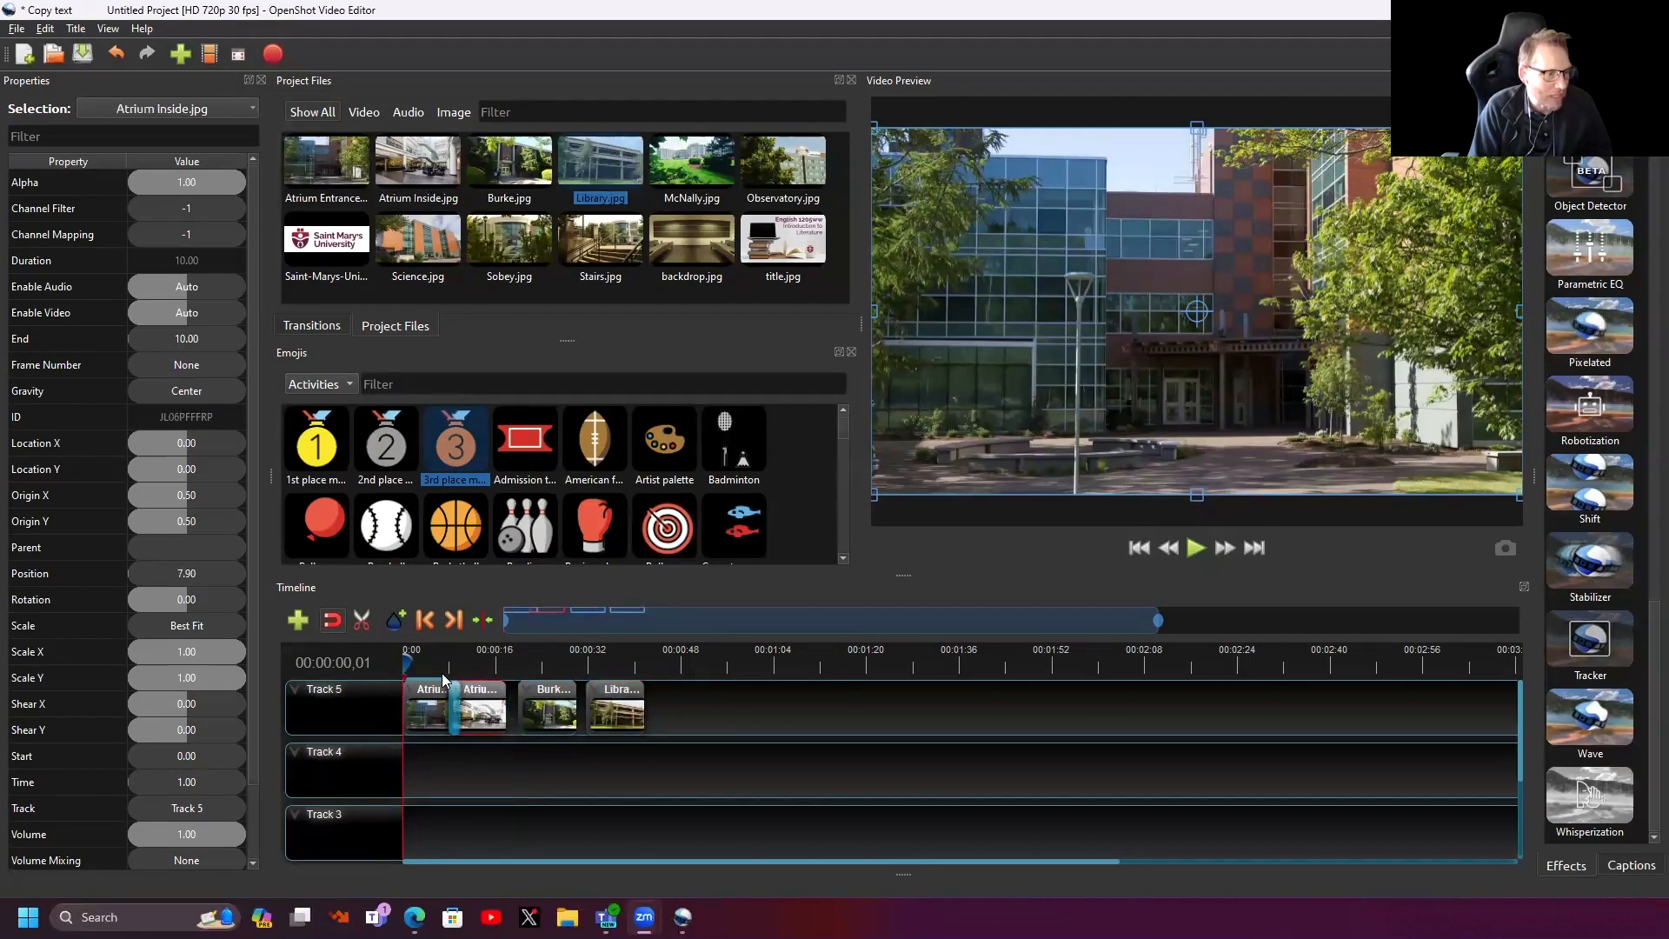
{"action": "left_click_drag", "start_coordinate": [408, 661], "coordinate": [440, 667]}
{"action": "key", "text": "space"}
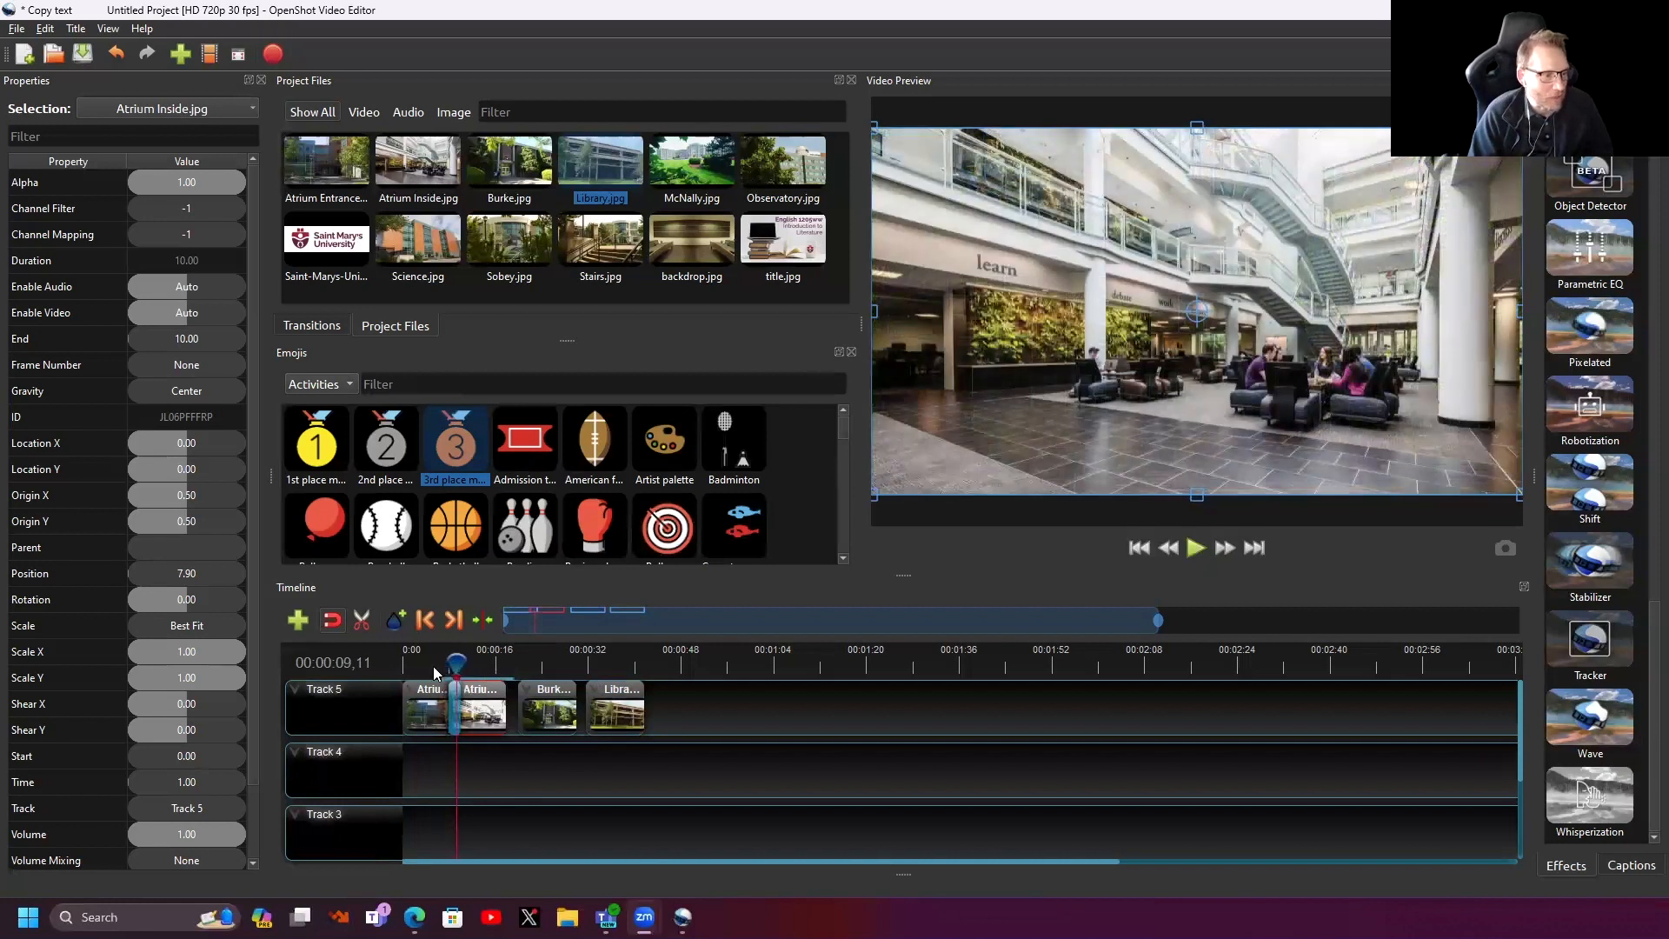
{"action": "left_click_drag", "start_coordinate": [548, 712], "coordinate": [590, 716]}
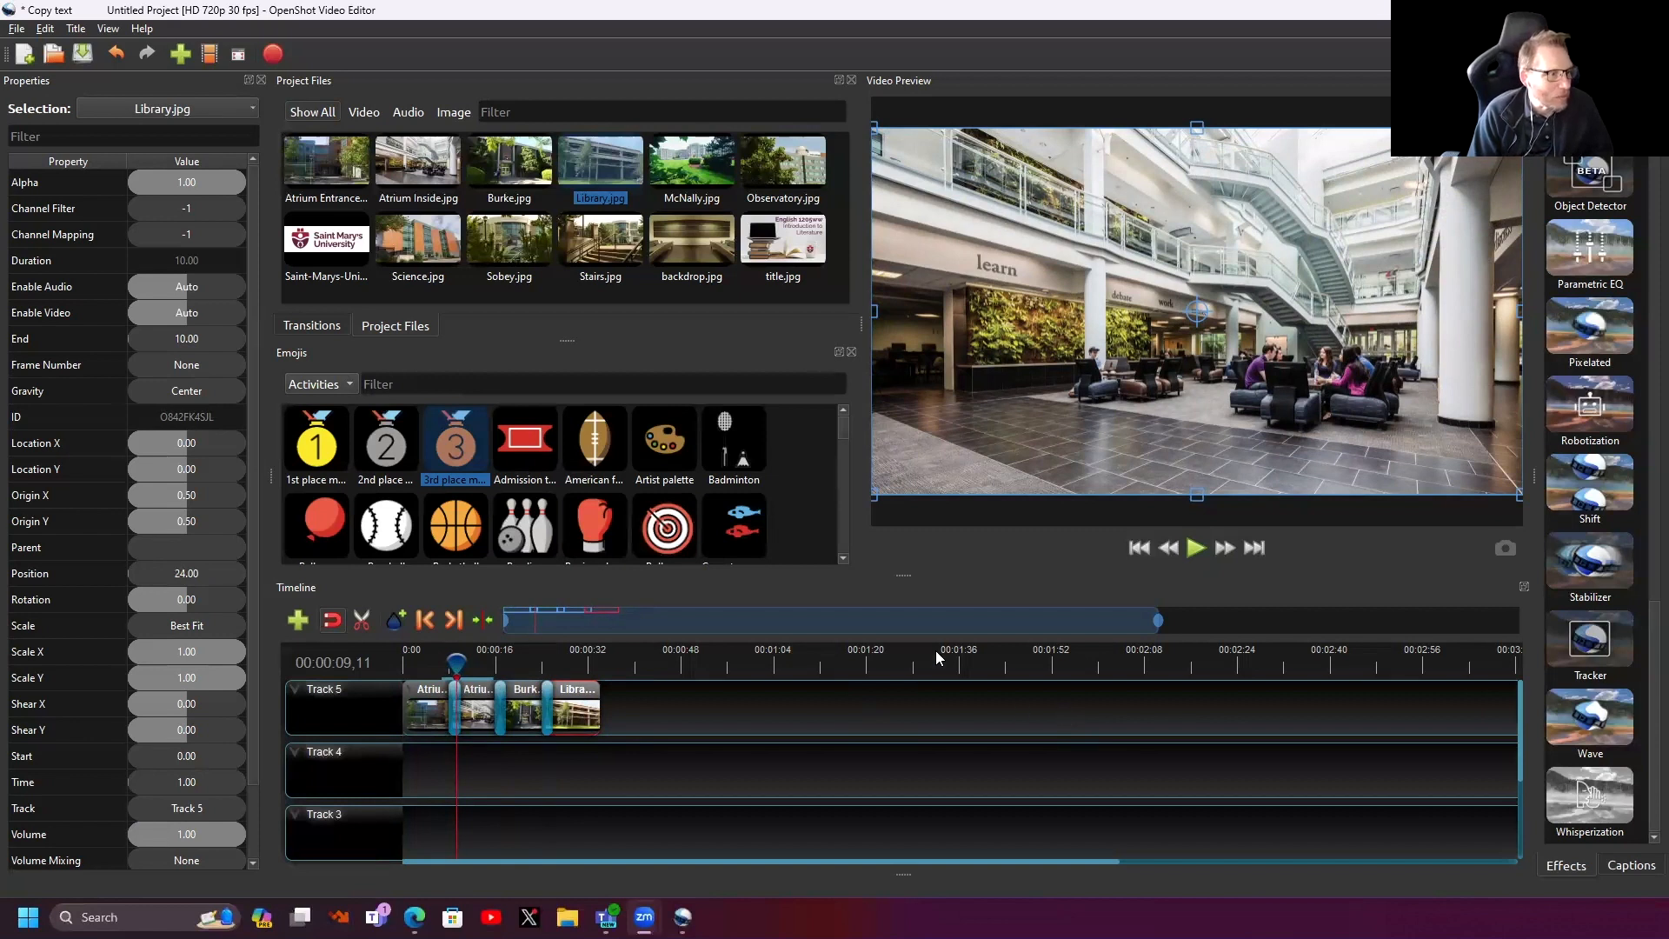
- Put a Wipe bottom to top transition on the Atrium Entrance–Atrium Inside overlap, shortened to 2.10 s
{"action": "left_click", "coordinate": [313, 326]}
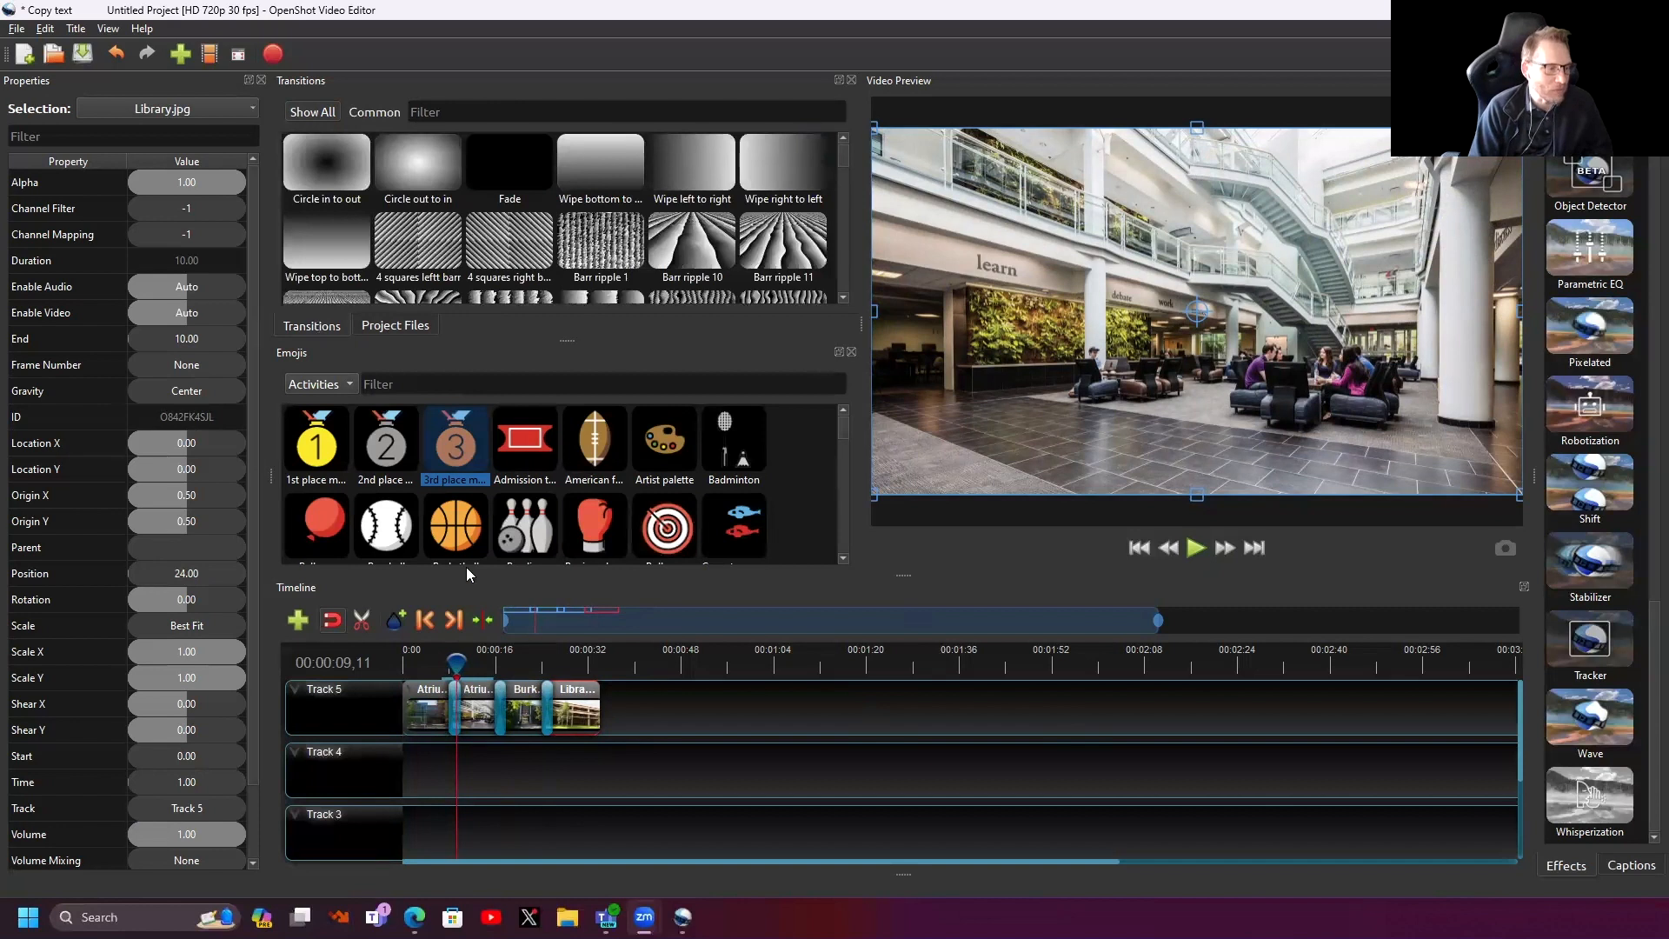
{"action": "mouse_move", "coordinate": [454, 657]}
{"action": "left_mouse_down"}
{"action": "mouse_move", "coordinate": [434, 661]}
{"action": "mouse_move", "coordinate": [474, 670]}
{"action": "left_mouse_up"}
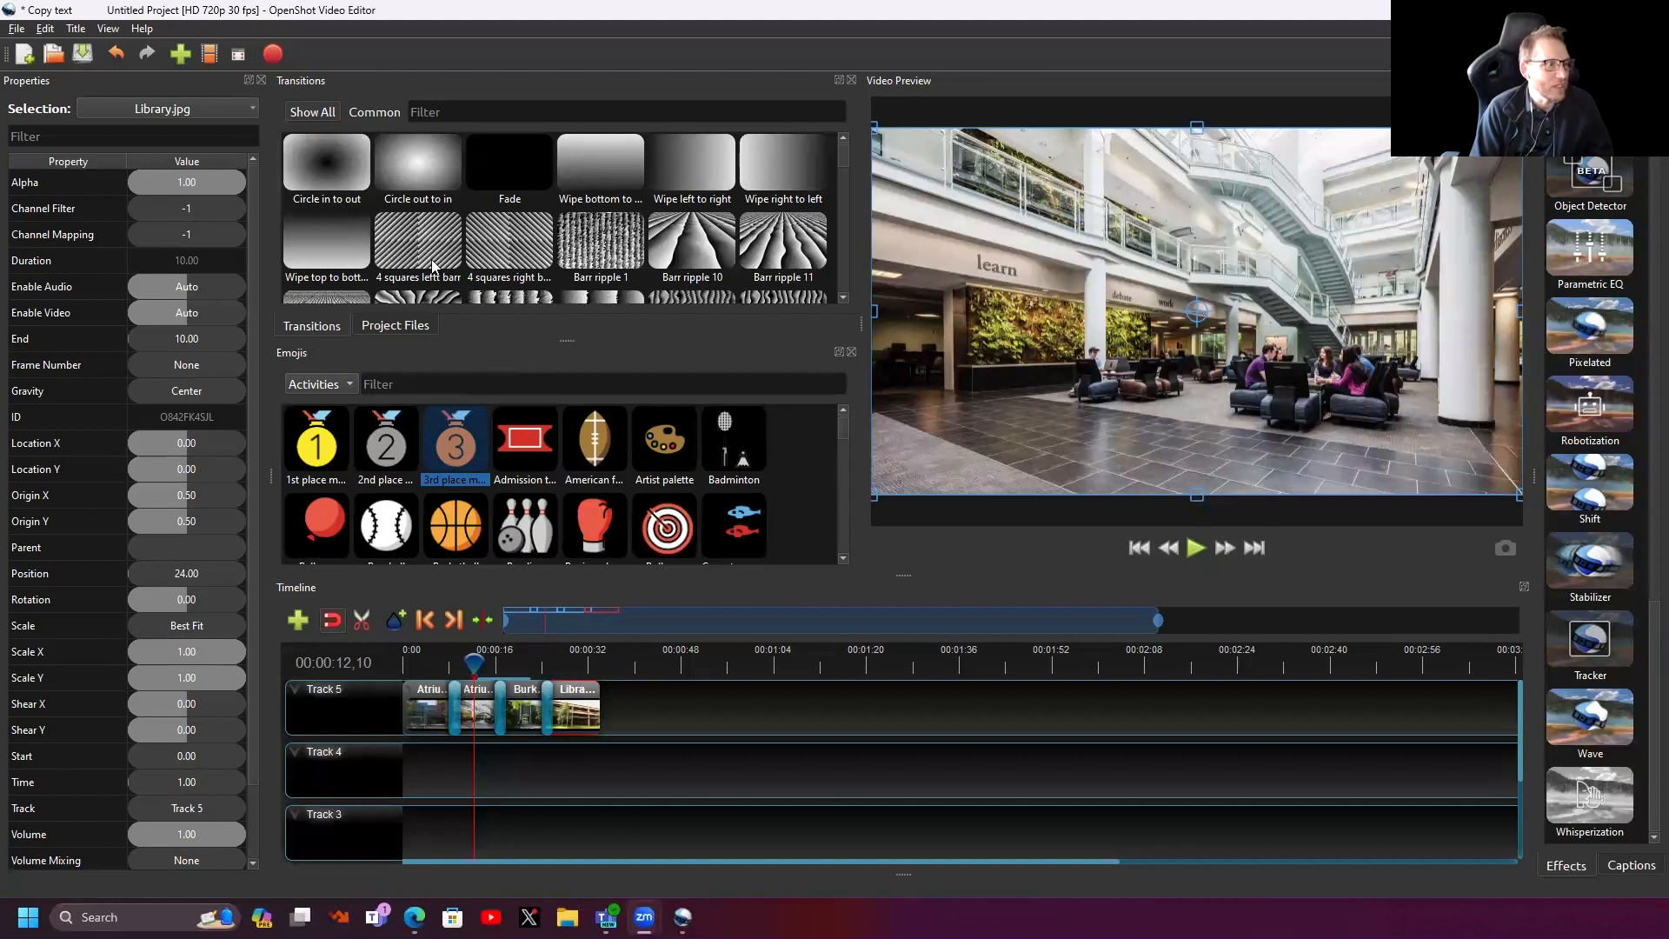
{"action": "left_click_drag", "start_coordinate": [603, 162], "coordinate": [445, 683]}
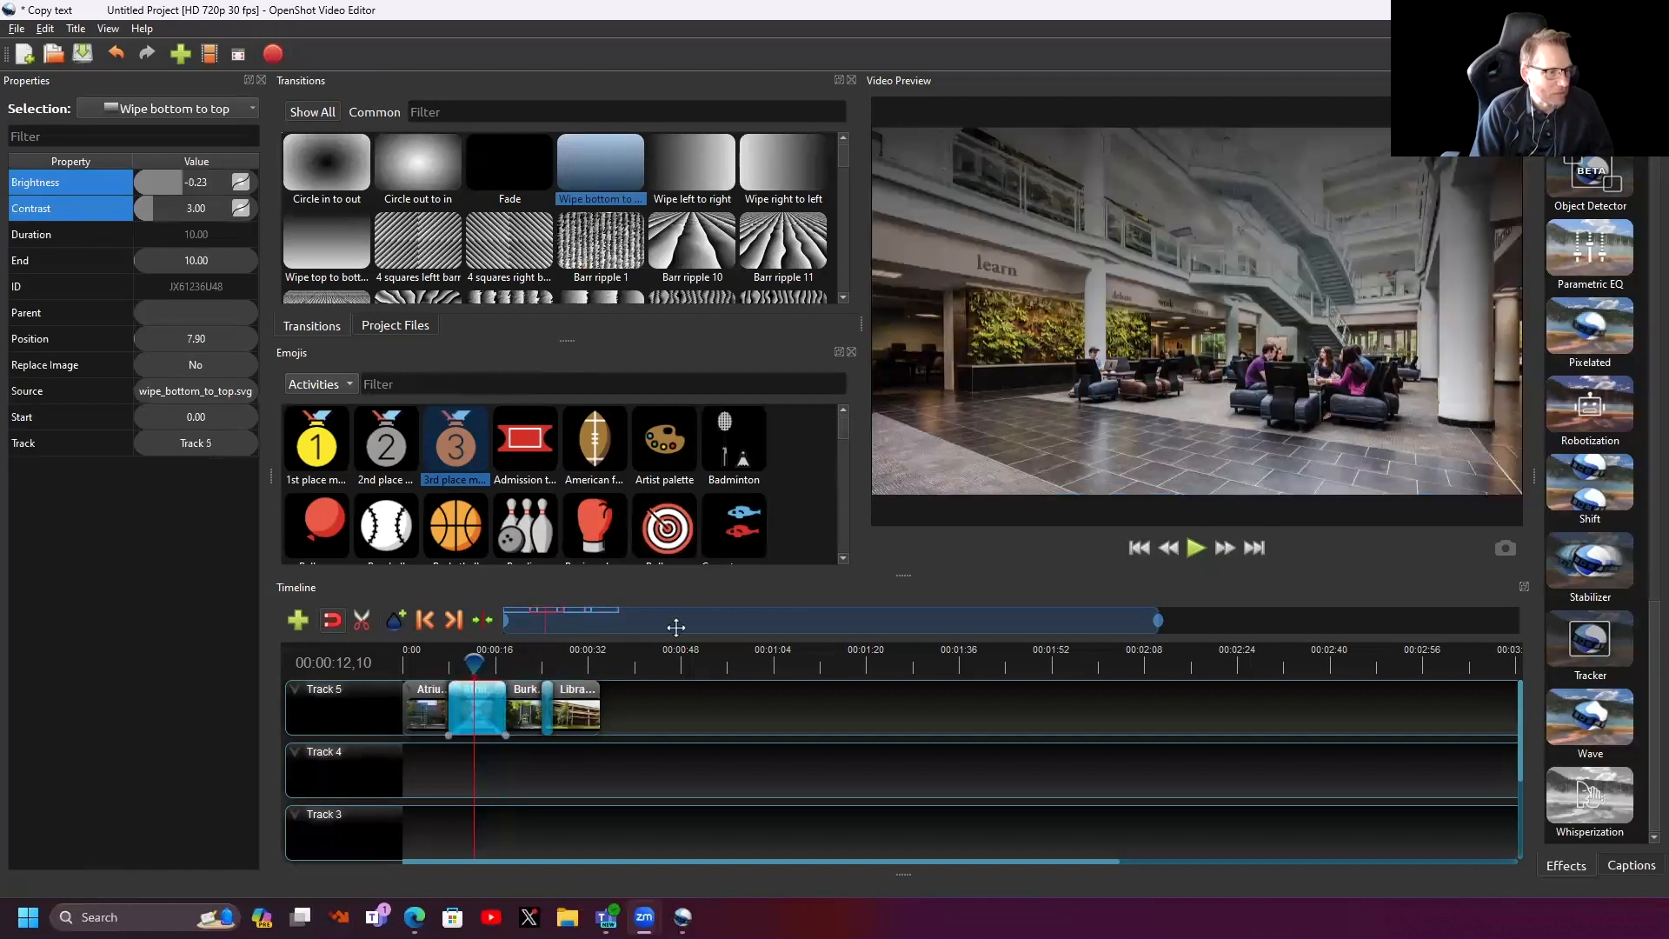
{"action": "left_click_drag", "start_coordinate": [1157, 618], "coordinate": [646, 616]}
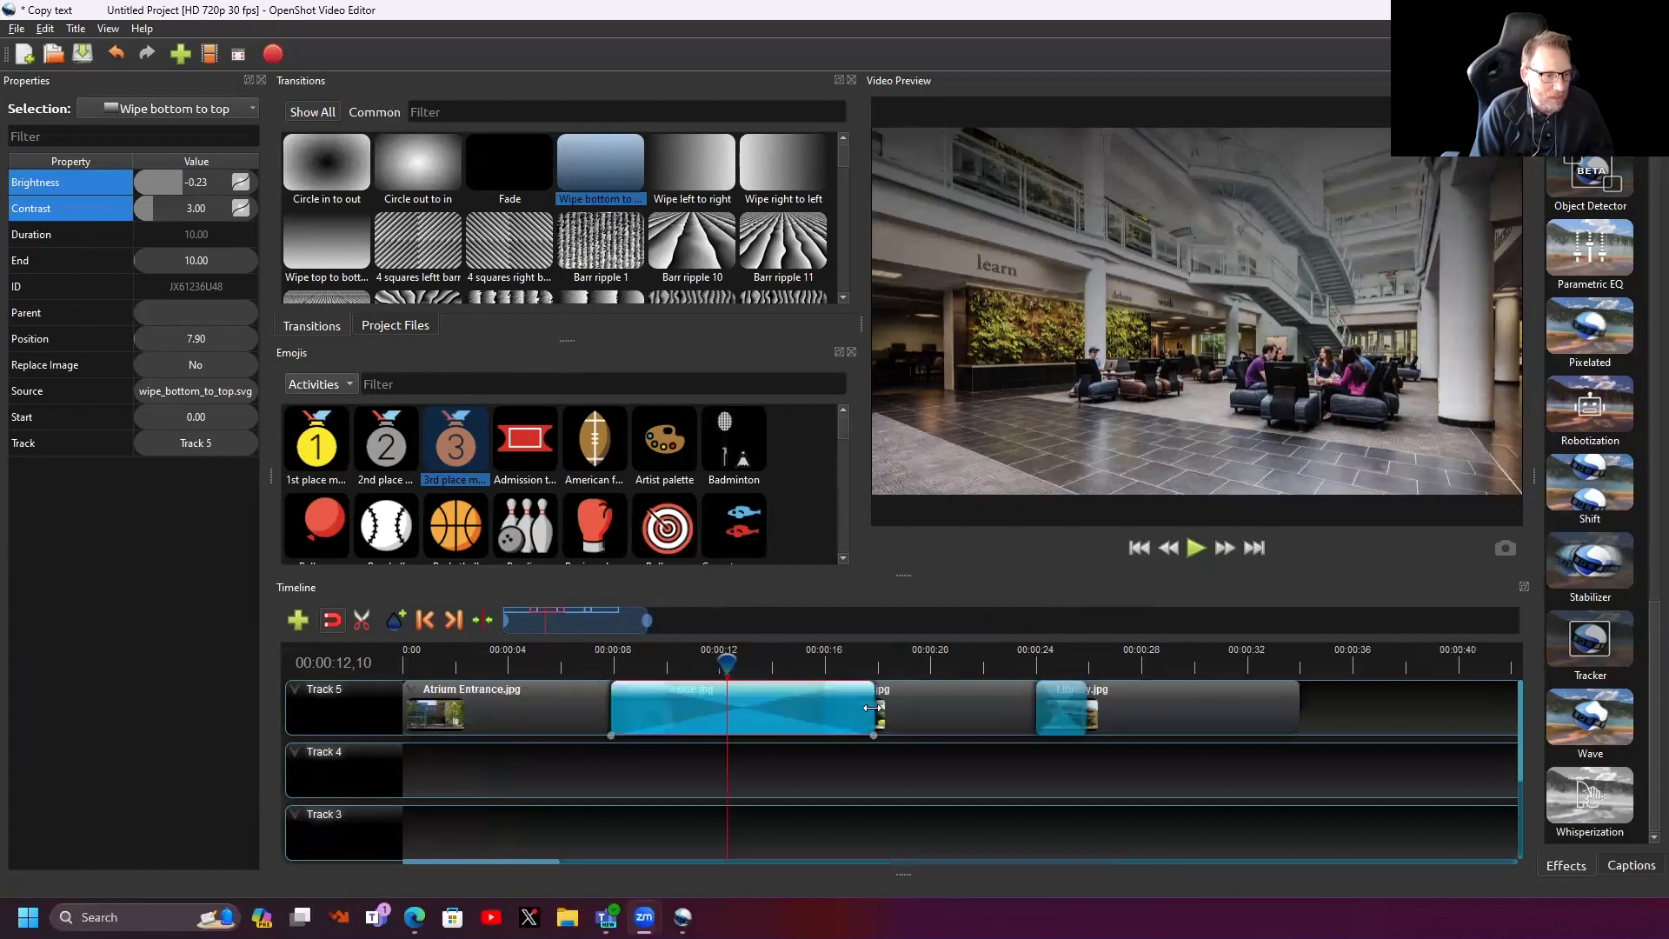
{"action": "left_click_drag", "start_coordinate": [874, 706], "coordinate": [667, 708]}
{"action": "left_click", "coordinate": [582, 662]}
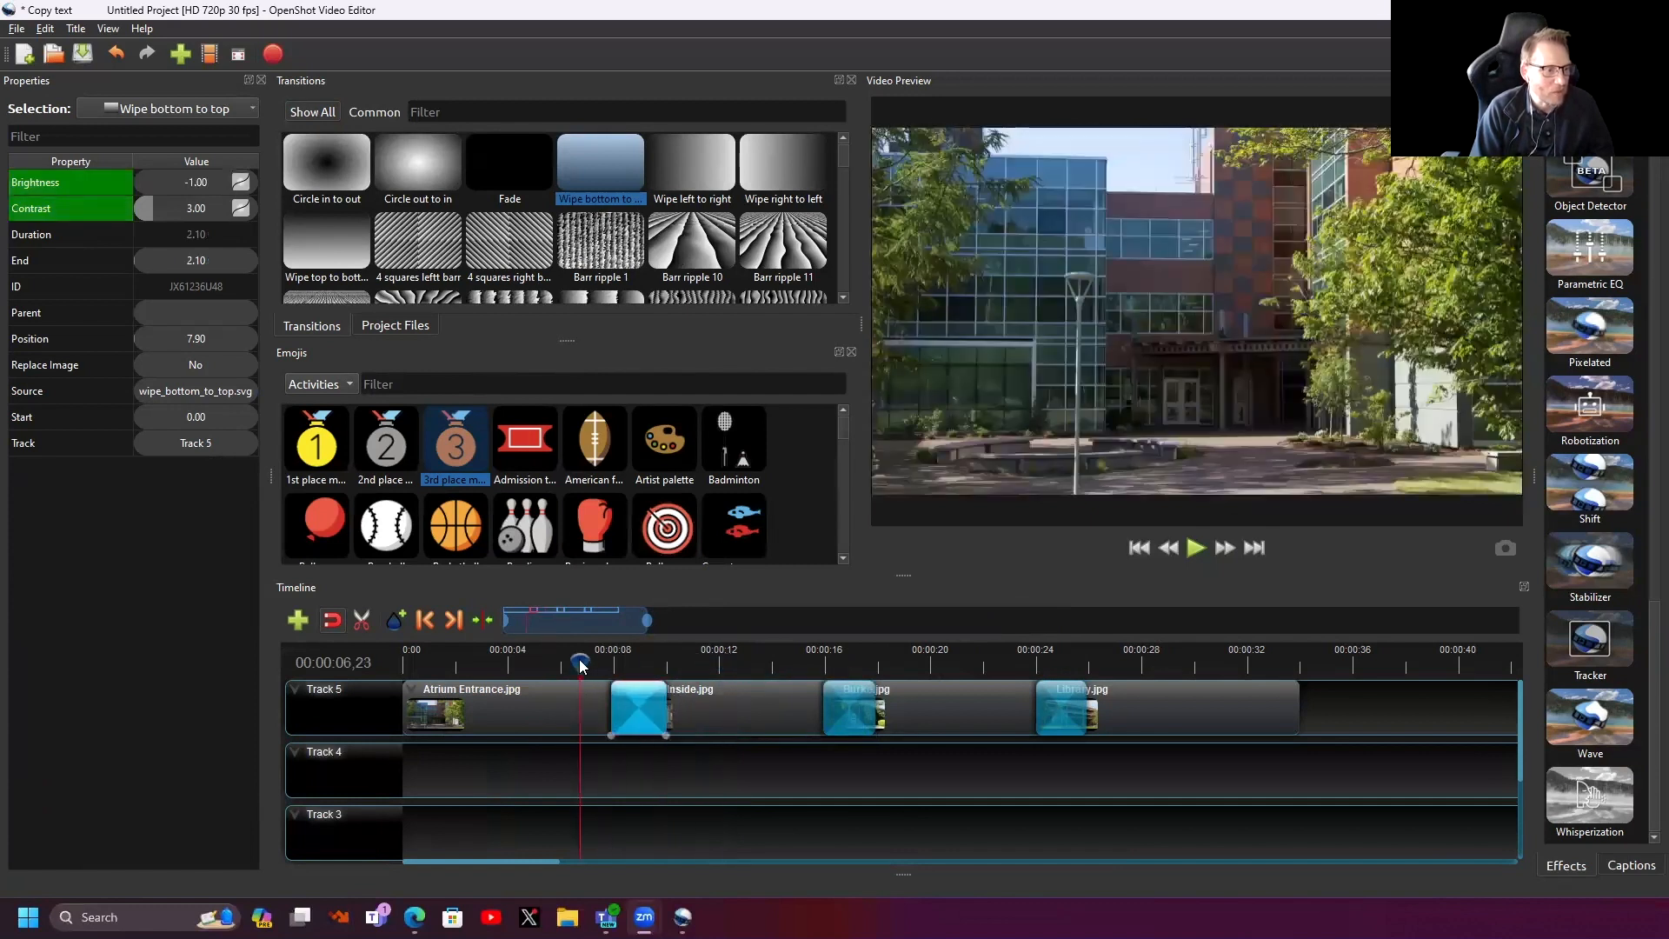
{"action": "mouse_move", "coordinate": [581, 661]}
{"action": "left_mouse_down"}
{"action": "mouse_move", "coordinate": [637, 662]}
{"action": "mouse_move", "coordinate": [575, 662]}
{"action": "left_mouse_up"}
- Delete the automatic Fade transitions under the wipe and on Burke, moving the wipe to the playhead
{"action": "left_click_drag", "start_coordinate": [659, 710], "coordinate": [676, 711]}
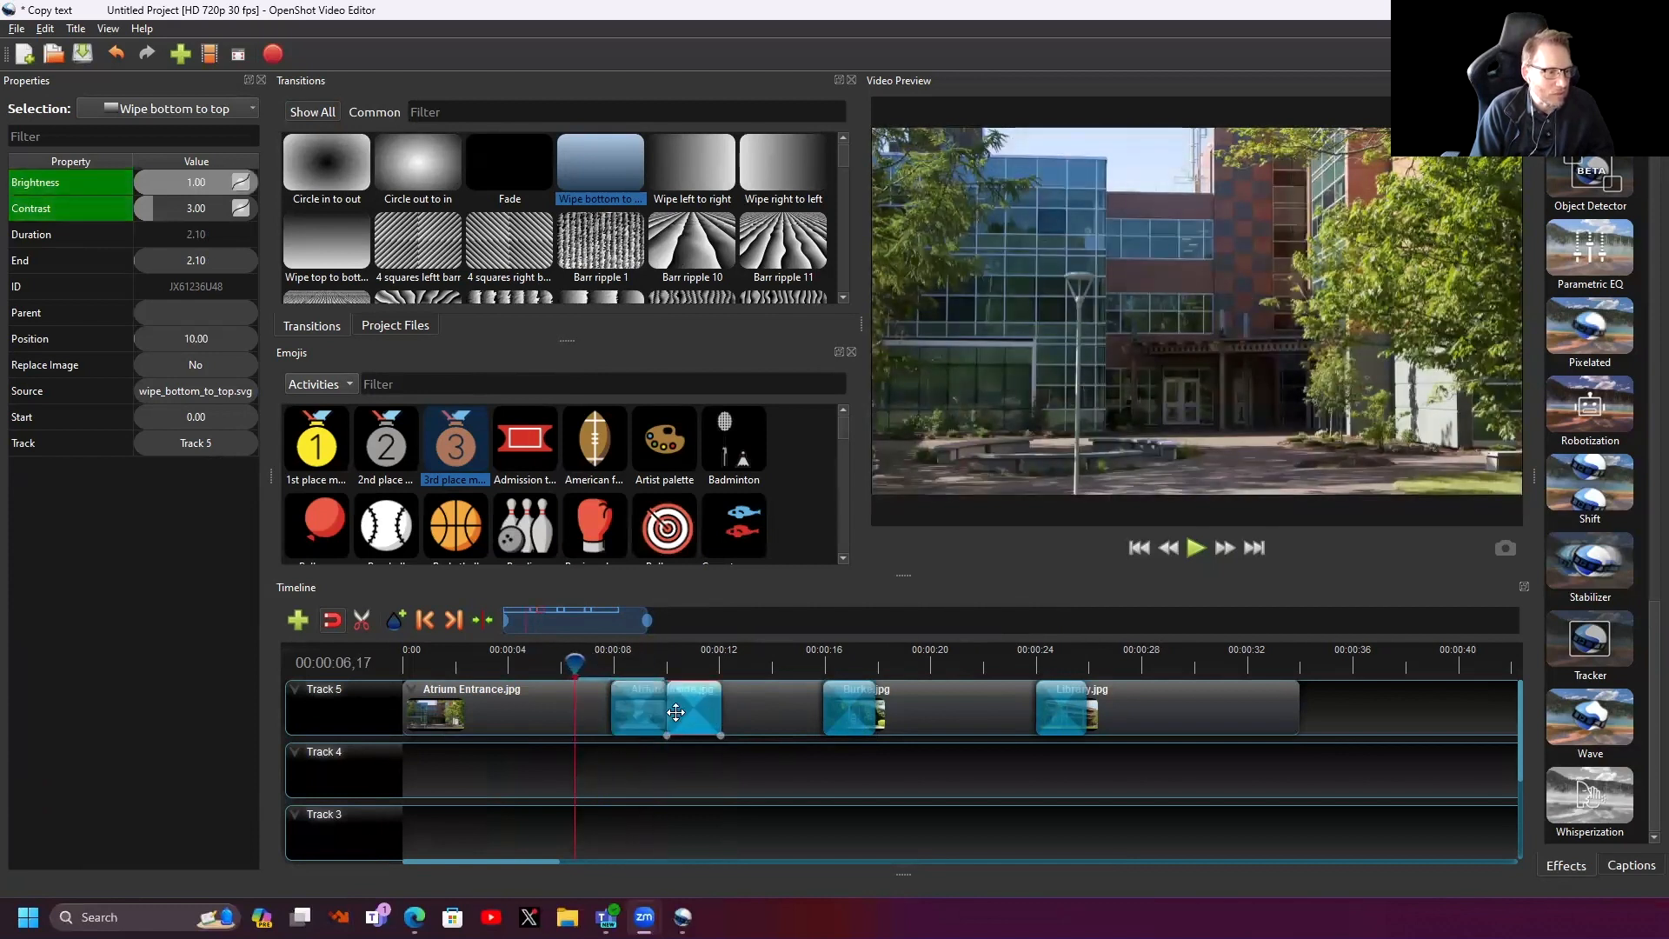
{"action": "left_click", "coordinate": [636, 721]}
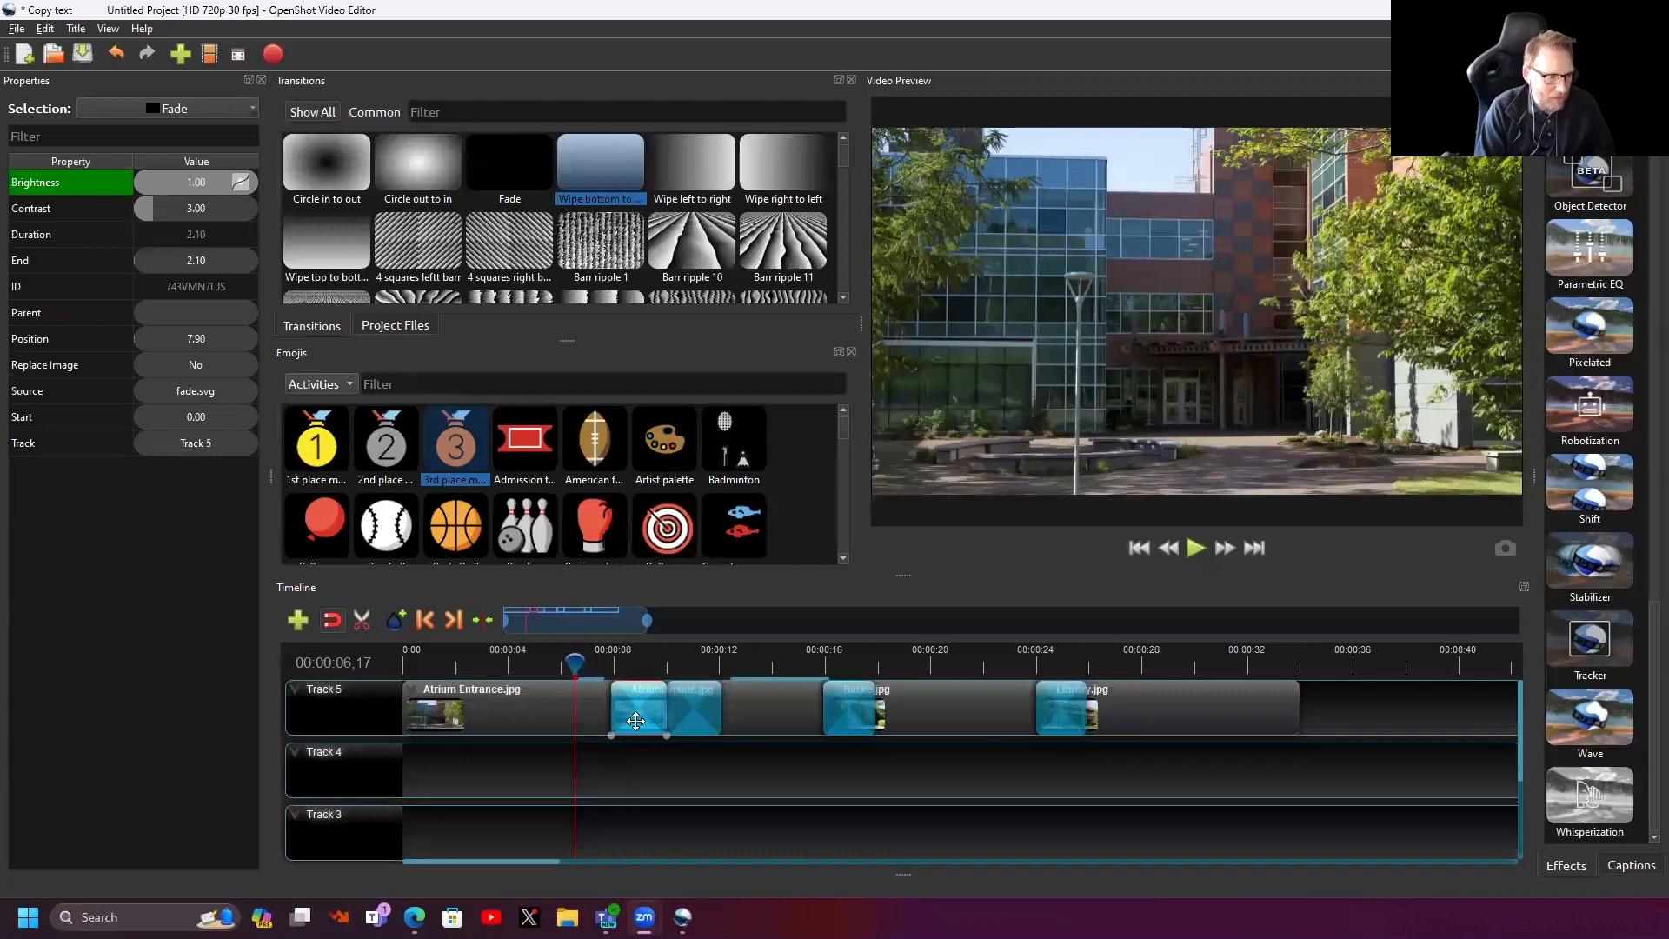
{"action": "key", "text": "Delete"}
{"action": "left_click_drag", "start_coordinate": [691, 712], "coordinate": [628, 666]}
{"action": "left_click", "coordinate": [848, 710]}
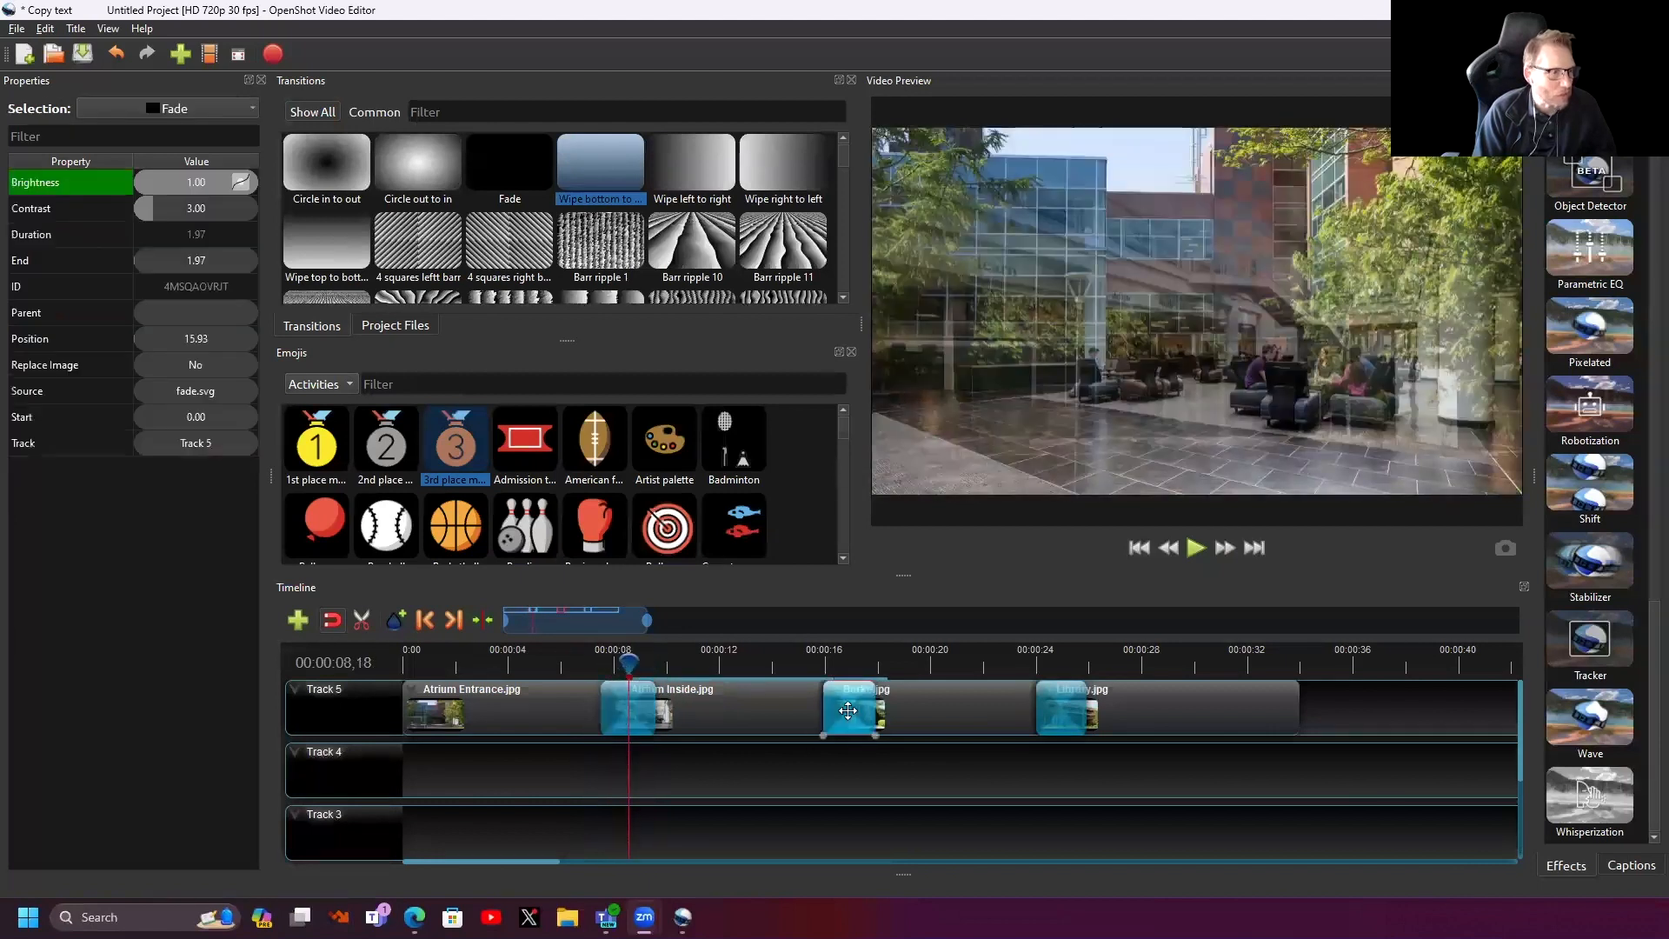
{"action": "key", "text": "Delete"}
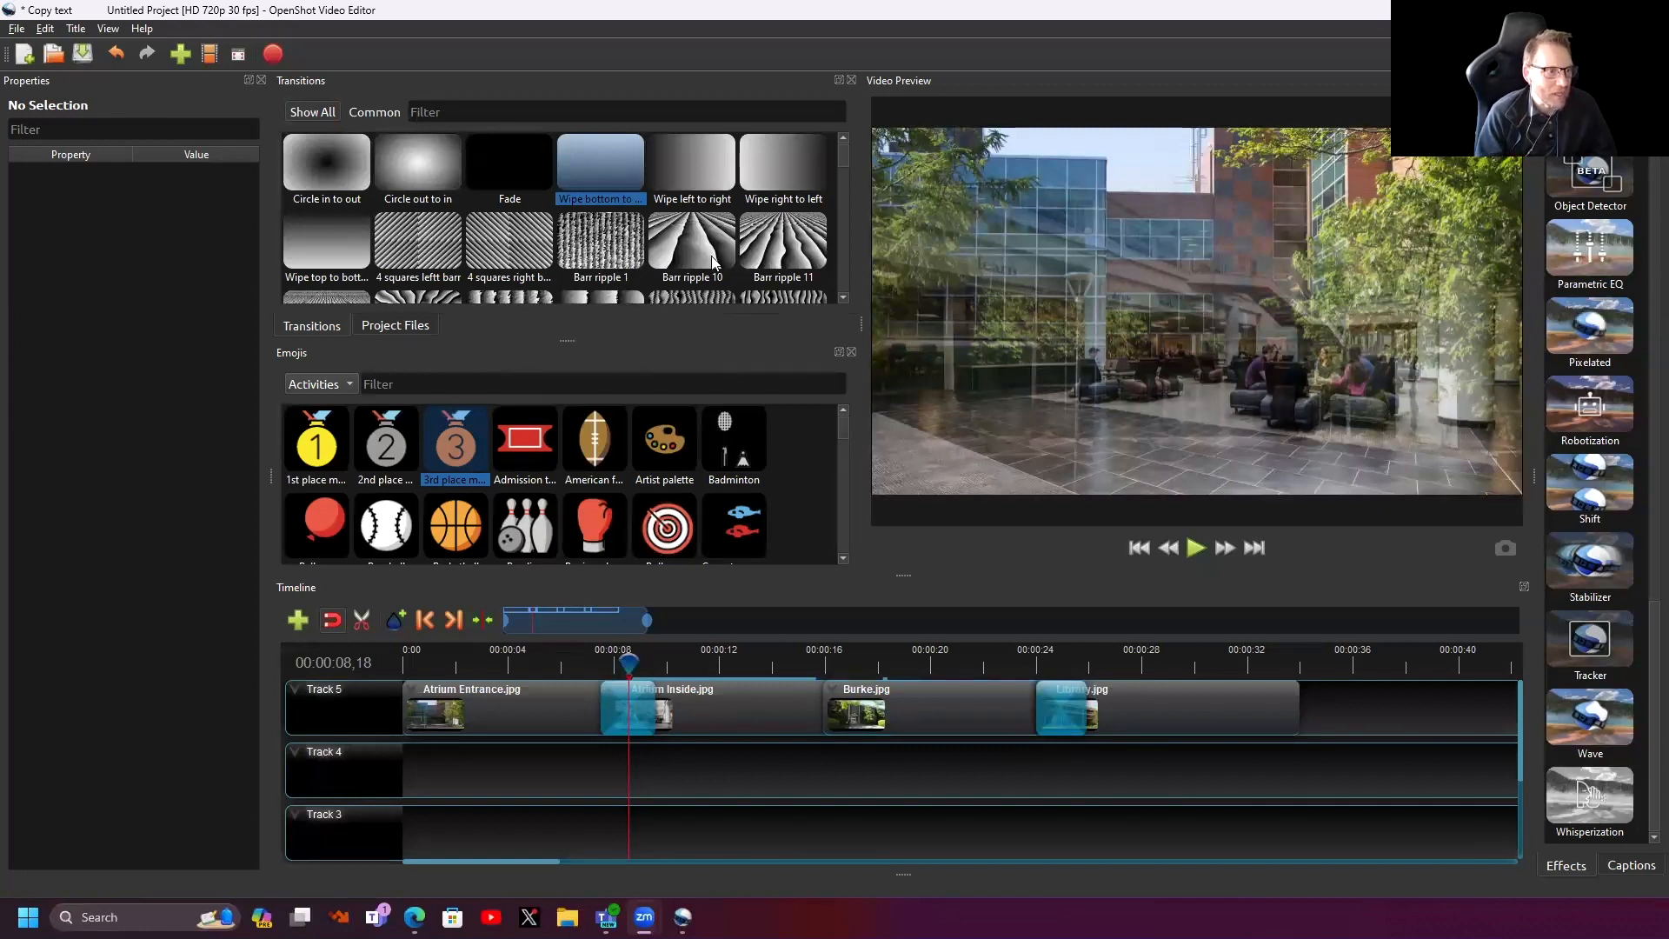
- Add a Barr ripple 10 transition between Atrium Inside and Burke, shortened to 1.71 s
{"action": "left_click_drag", "start_coordinate": [686, 239], "coordinate": [804, 681]}
{"action": "left_click_drag", "start_coordinate": [920, 707], "coordinate": [857, 708]}
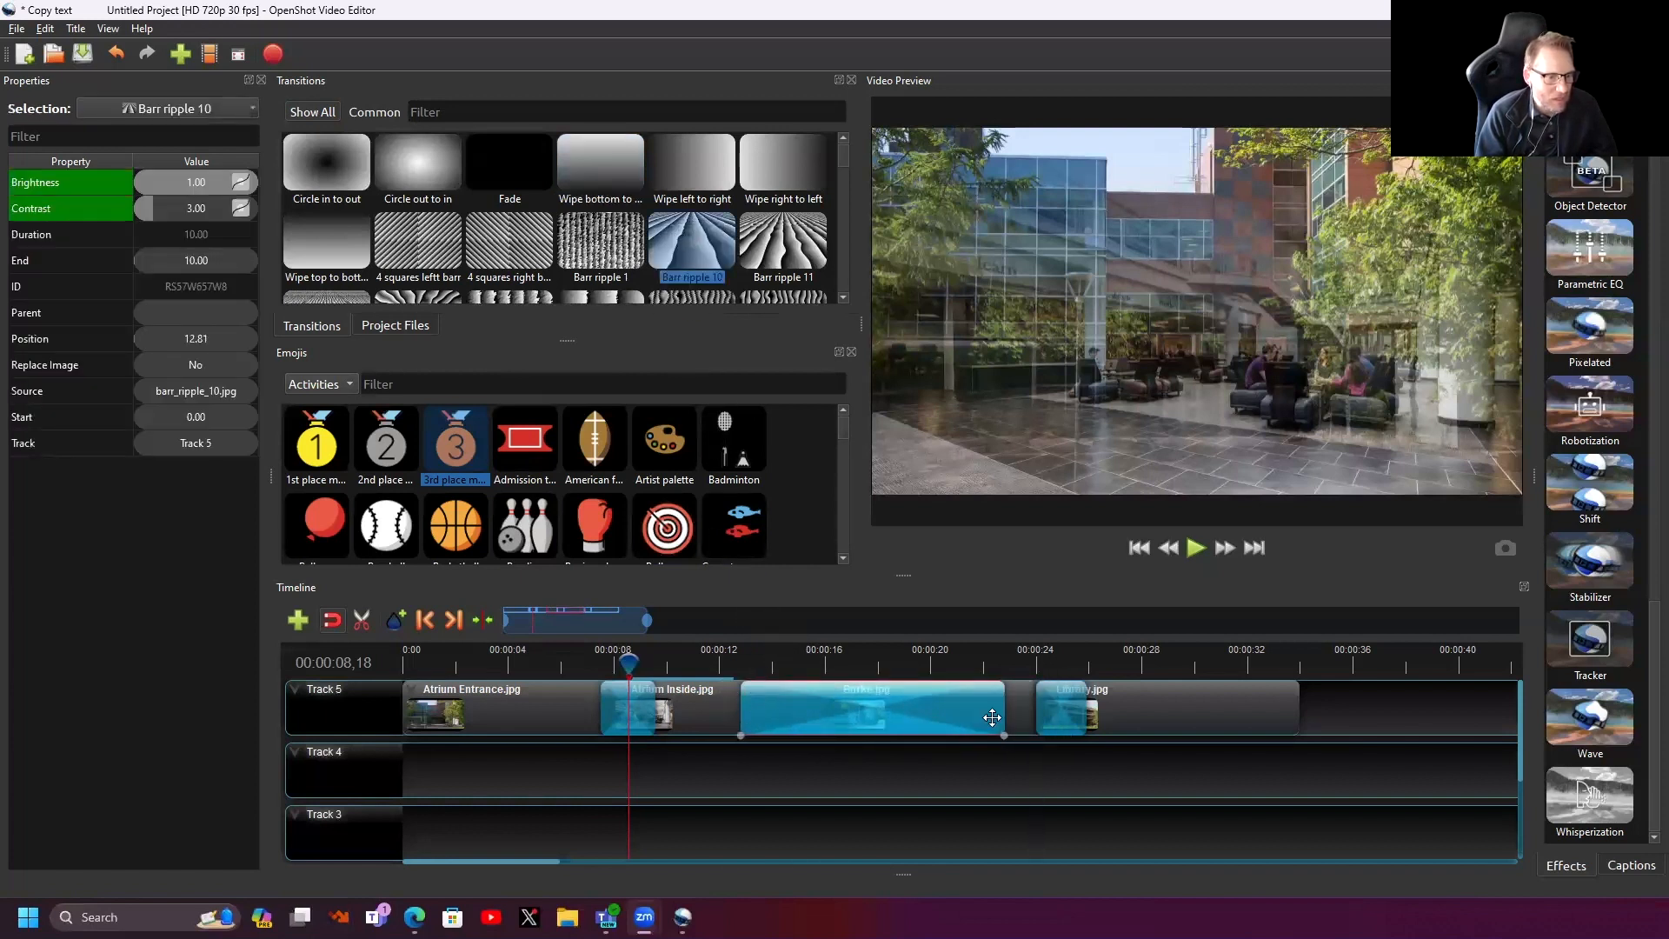
{"action": "left_click_drag", "start_coordinate": [1002, 713], "coordinate": [854, 711]}
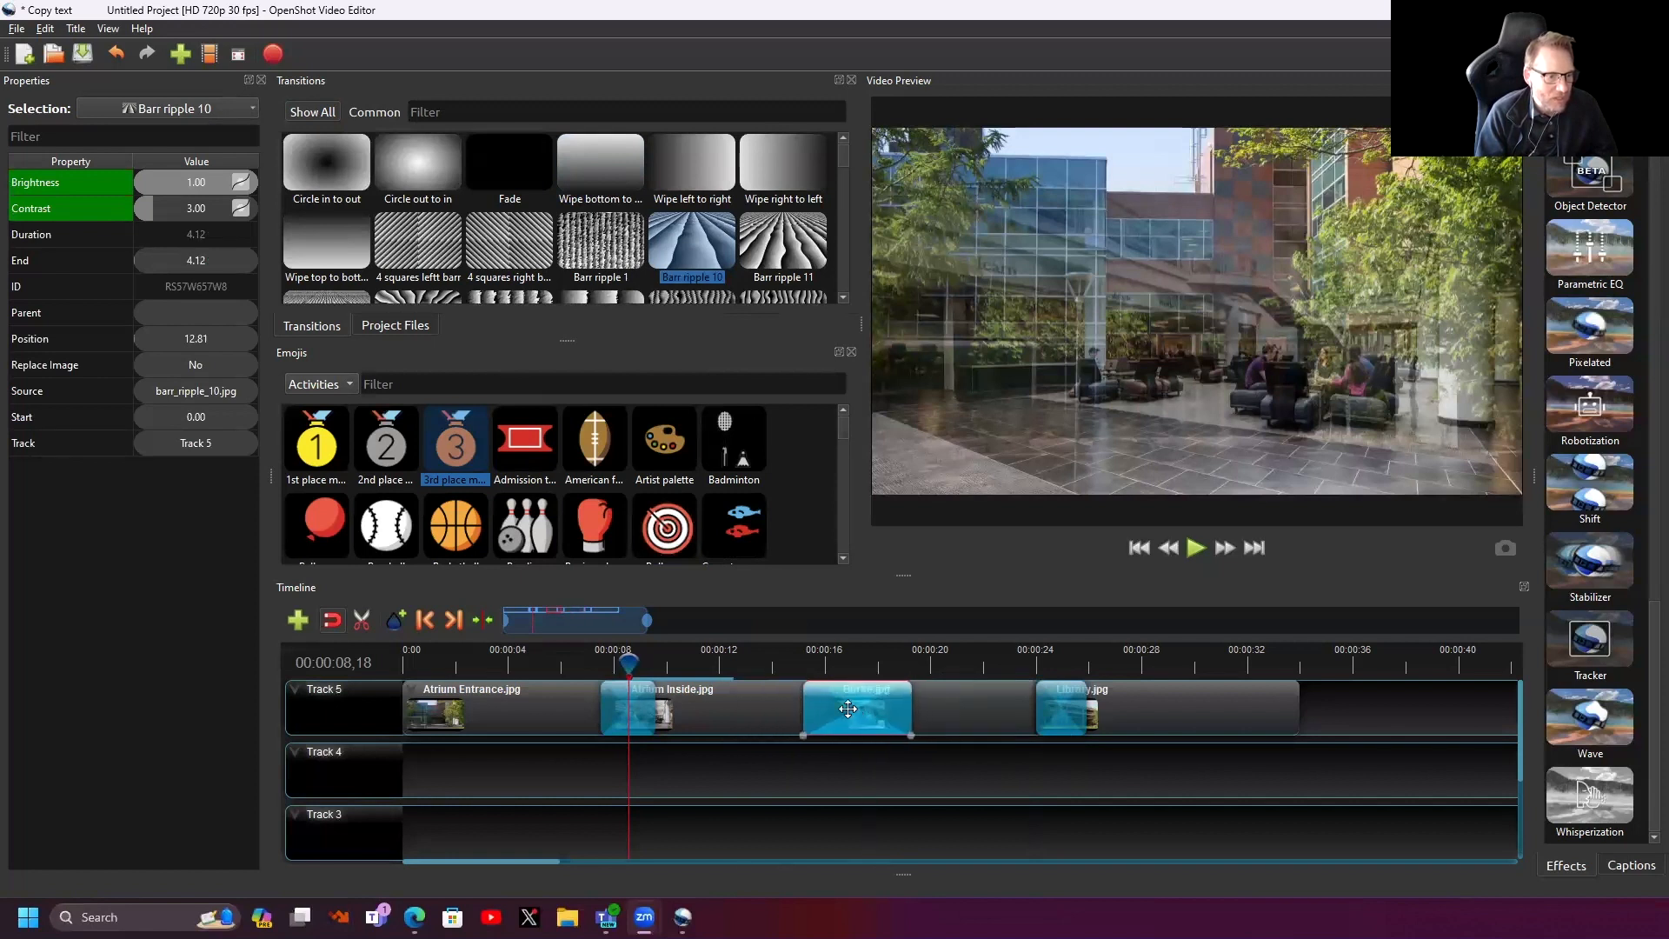
{"action": "left_click_drag", "start_coordinate": [772, 657], "coordinate": [859, 665]}
{"action": "left_click", "coordinate": [797, 668]}
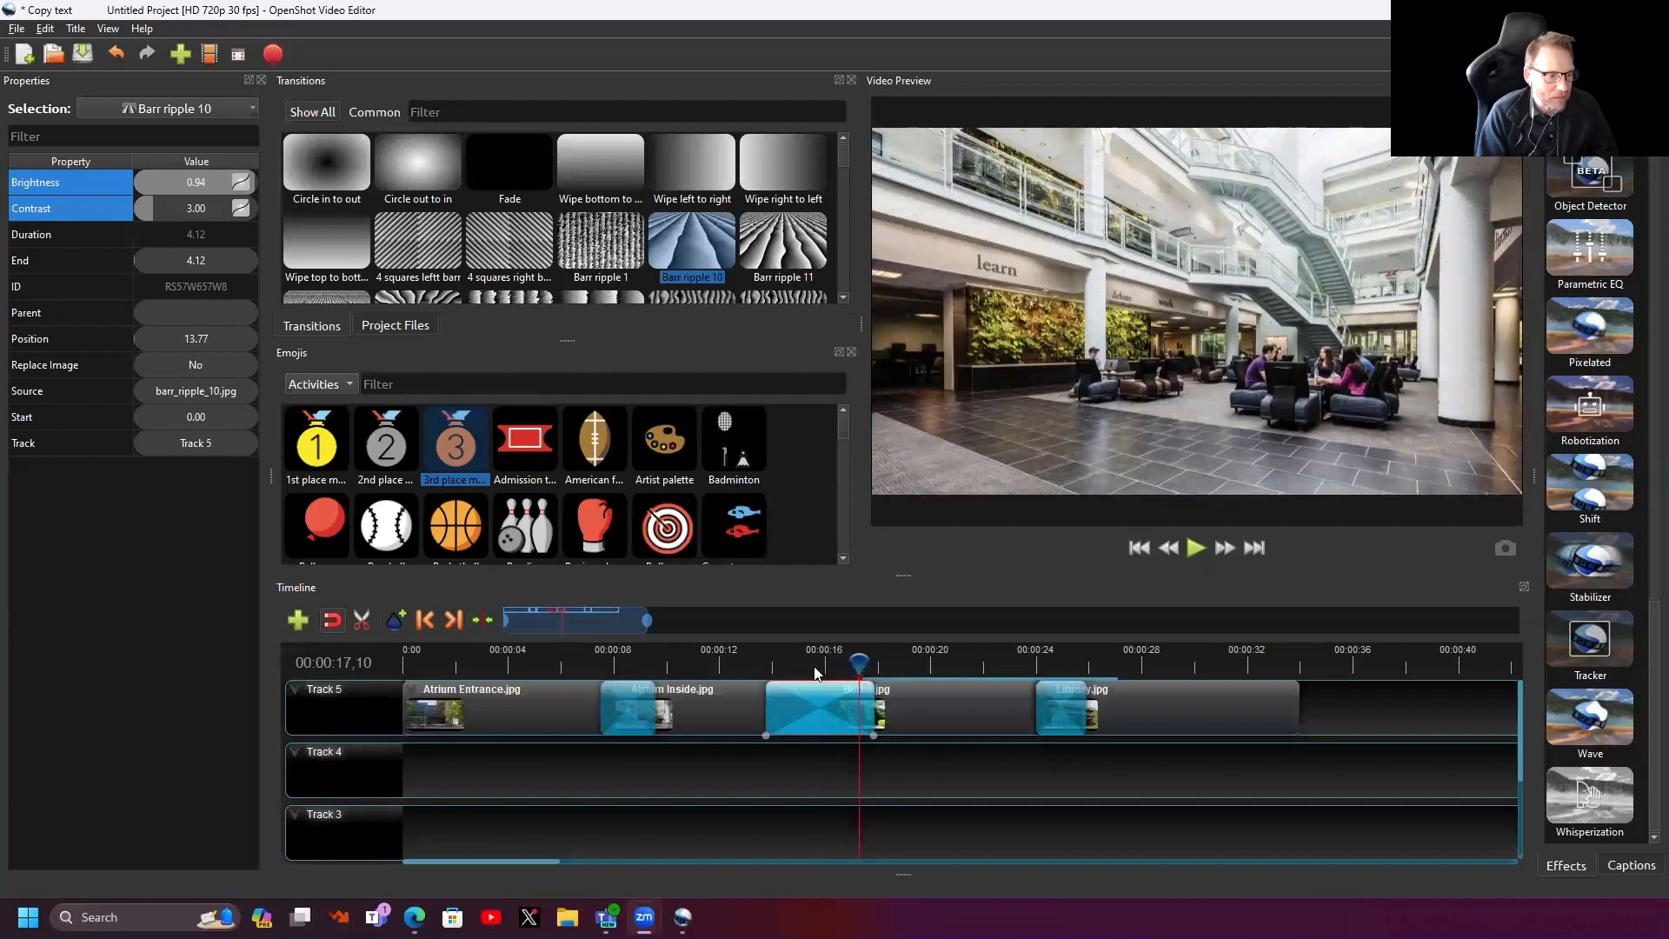
- Preview the ripple, settle it at 15.93 s, and delete Library's Fade transition
{"action": "left_click_drag", "start_coordinate": [848, 666], "coordinate": [846, 711]}
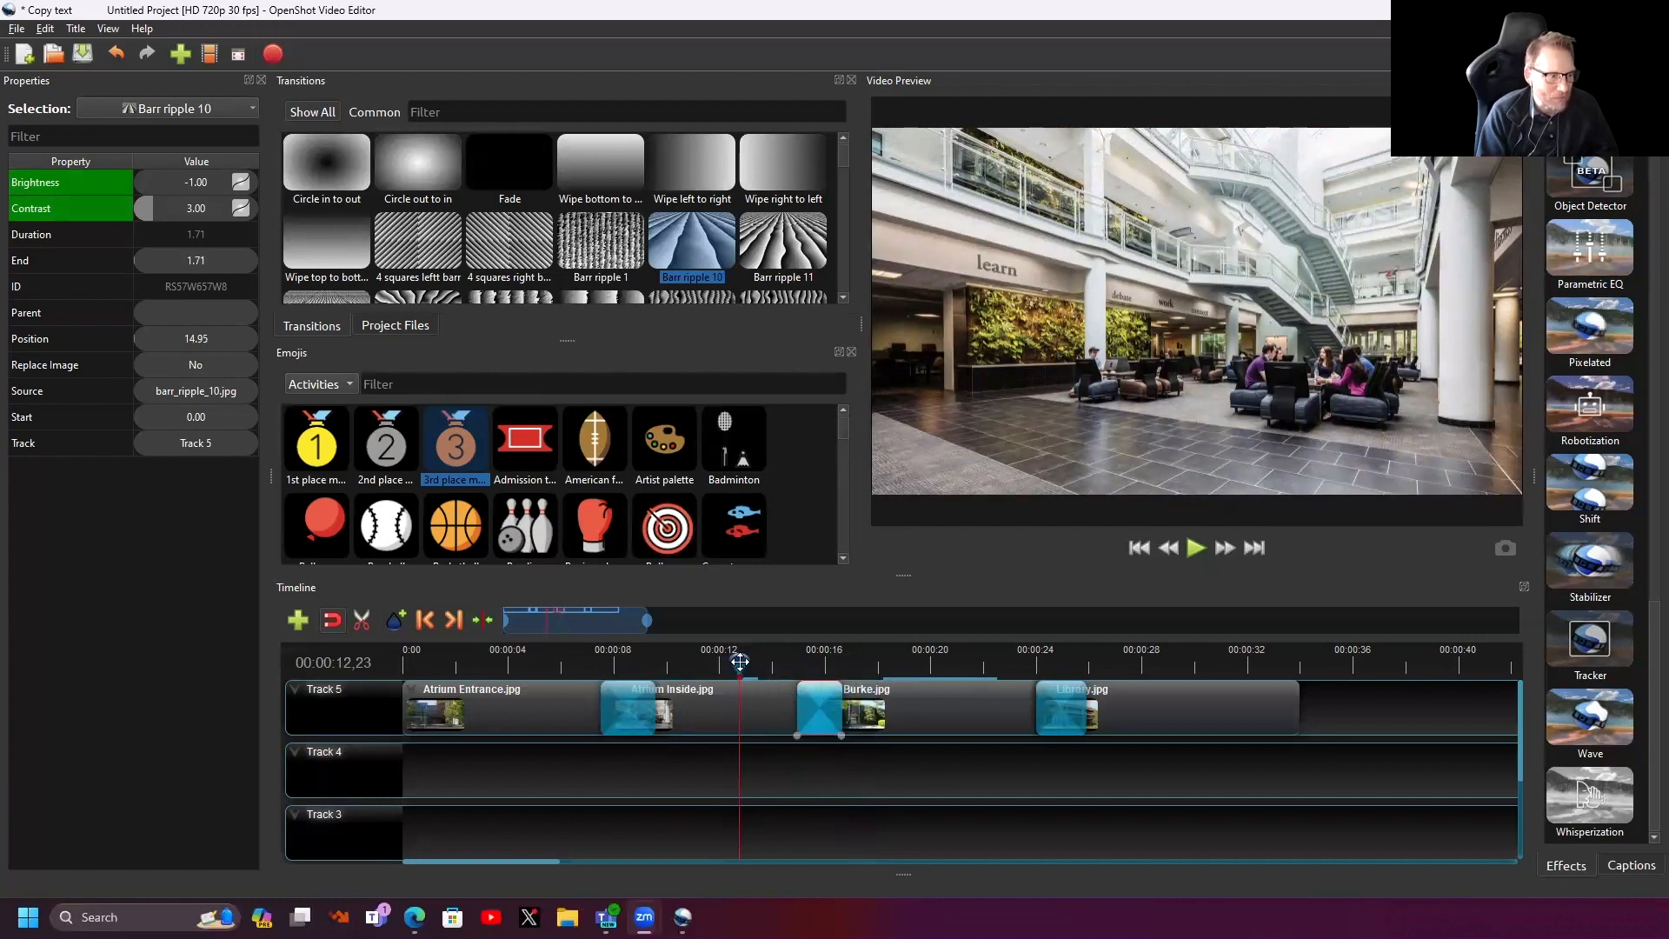
{"action": "left_click_drag", "start_coordinate": [737, 660], "coordinate": [829, 702]}
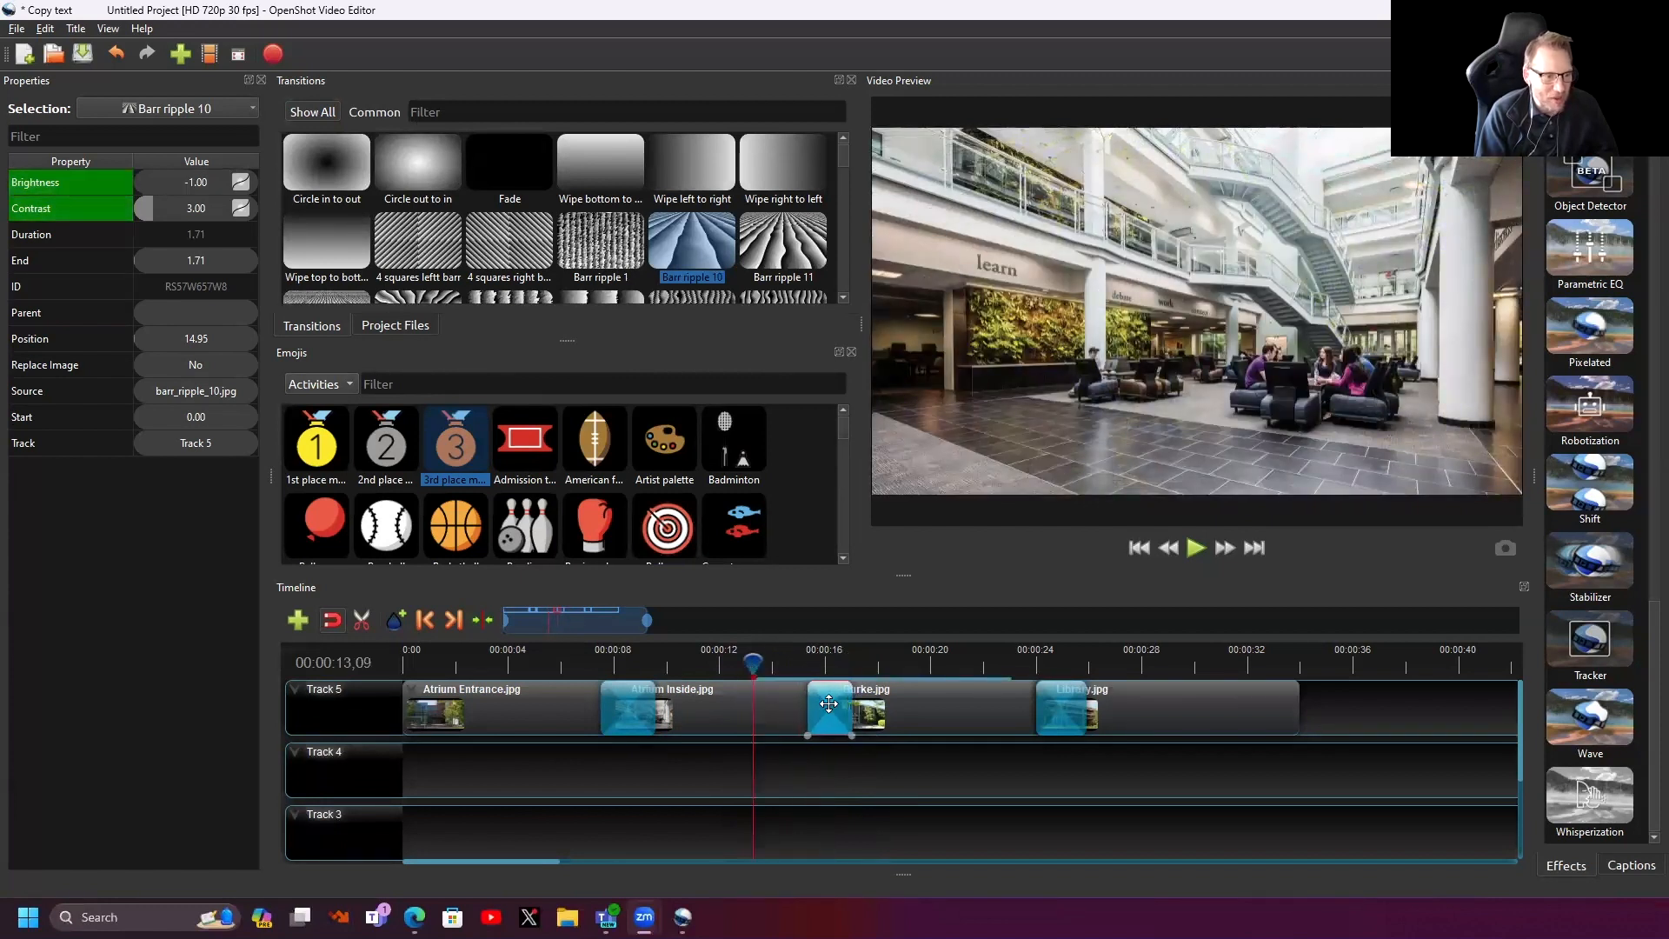
{"action": "left_click_drag", "start_coordinate": [757, 663], "coordinate": [872, 677]}
{"action": "left_click", "coordinate": [814, 660]}
{"action": "left_click", "coordinate": [817, 665]}
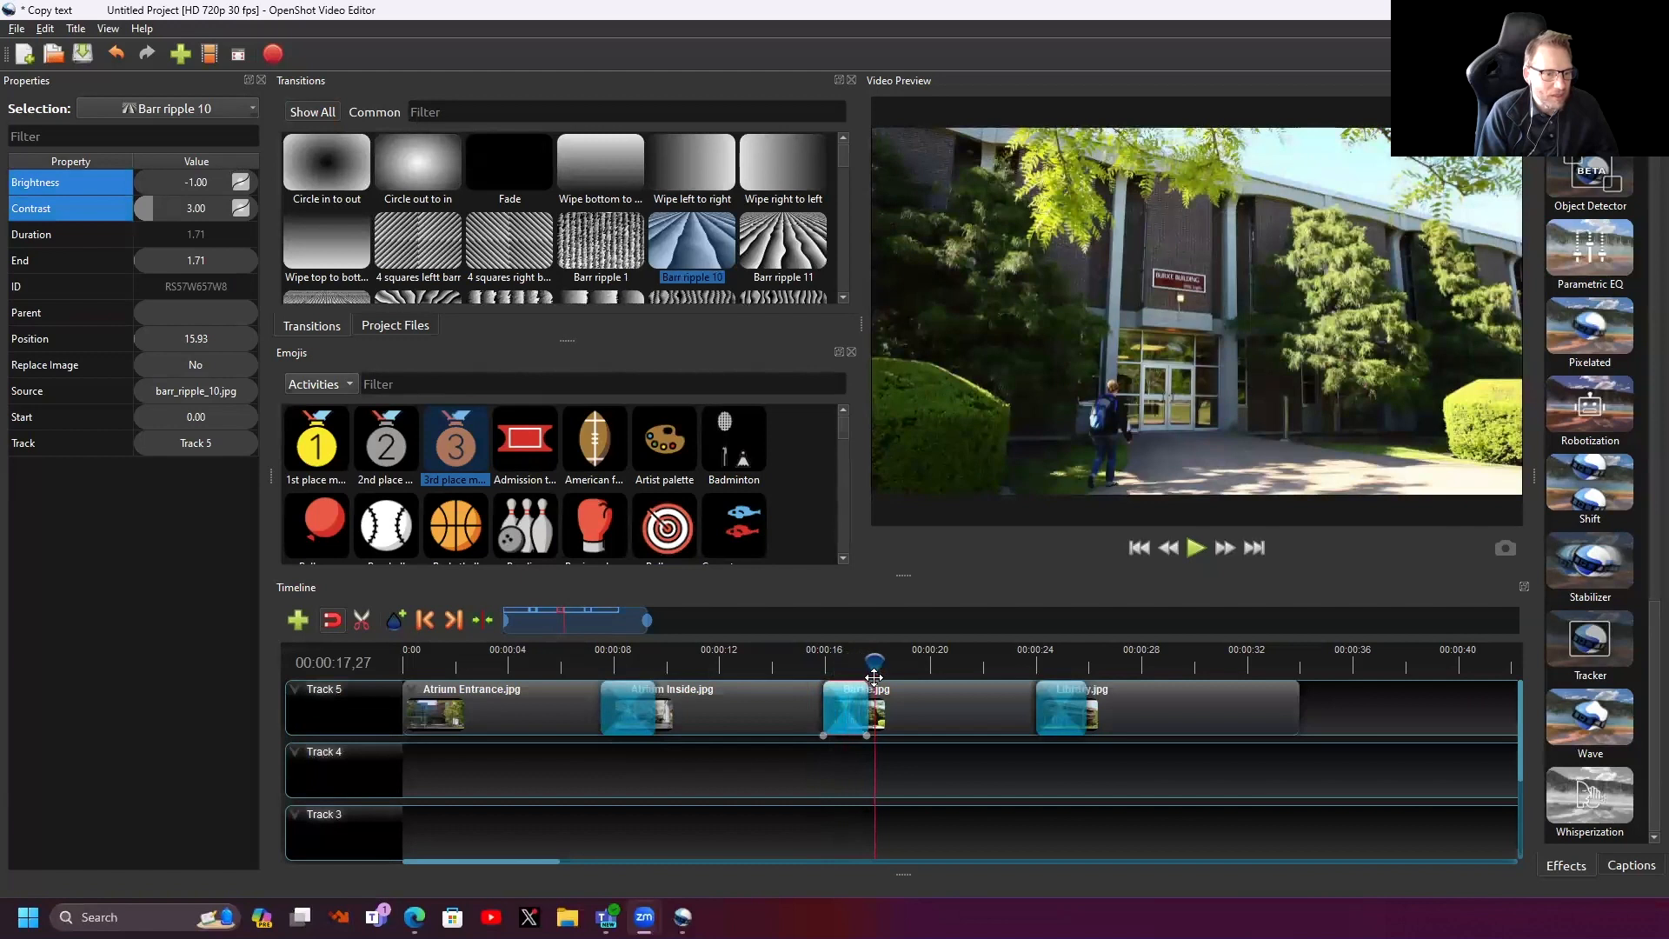
{"action": "left_click", "coordinate": [1065, 711]}
{"action": "key", "text": "Delete"}
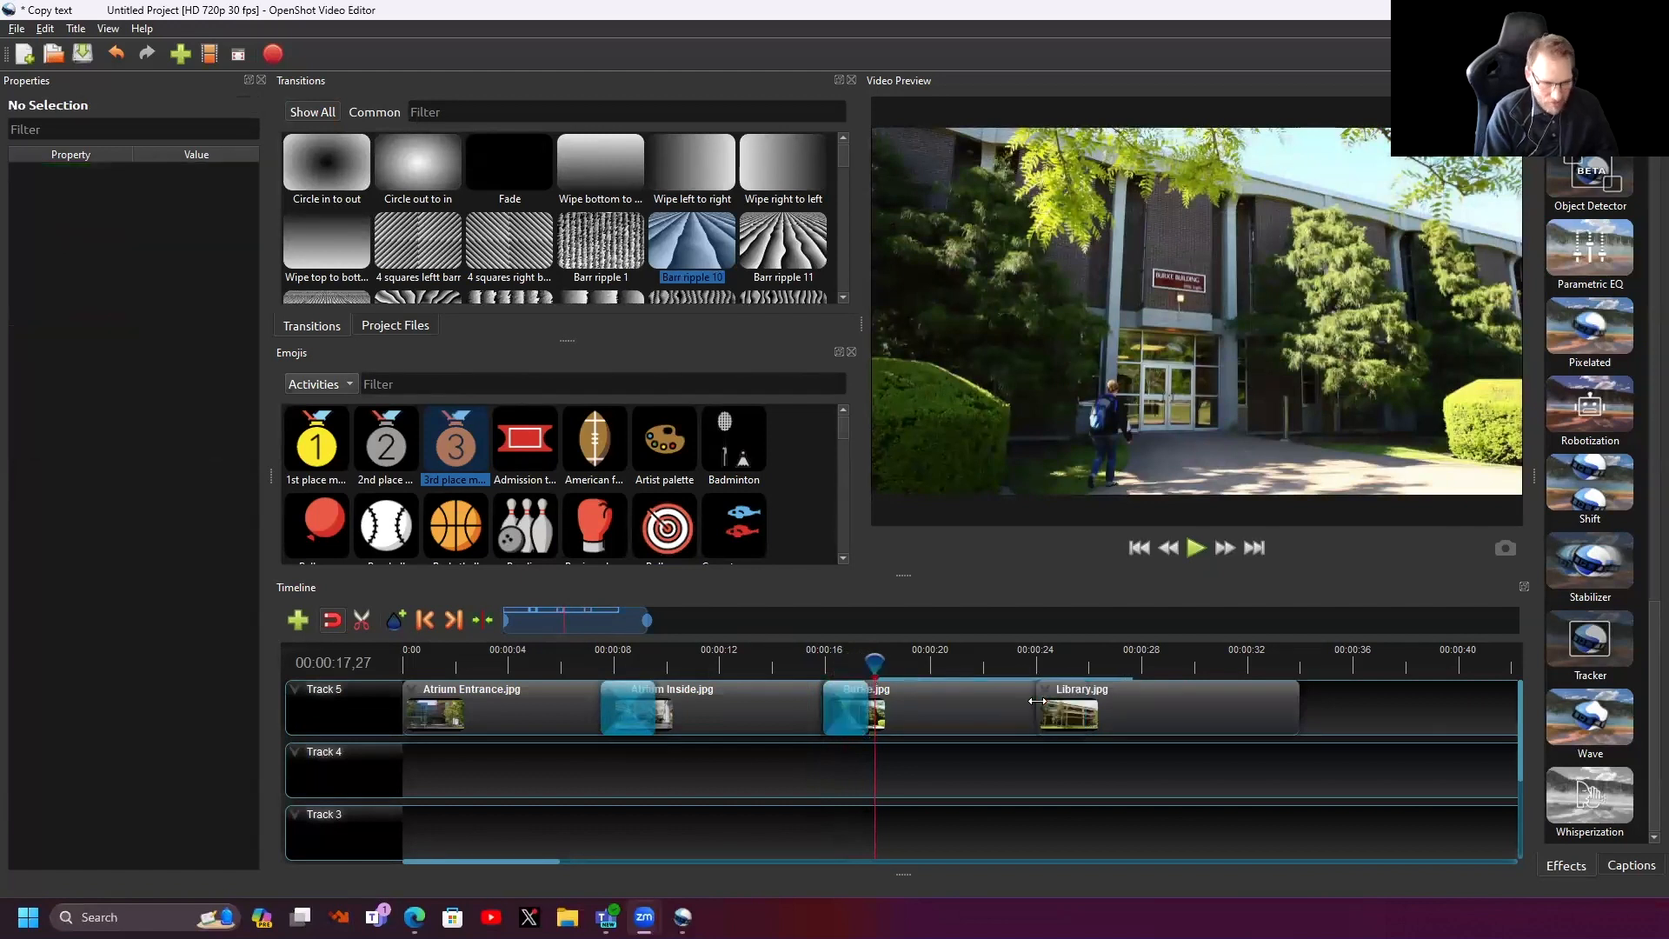
- Add a 1.93-second Board 6 transition at 24.00 s where Burke meets Library, then preview it
{"action": "scroll", "coordinate": [628, 276], "scroll_direction": "down", "scroll_amount": 3}
{"action": "scroll", "coordinate": [628, 276], "scroll_direction": "down", "scroll_amount": 2}
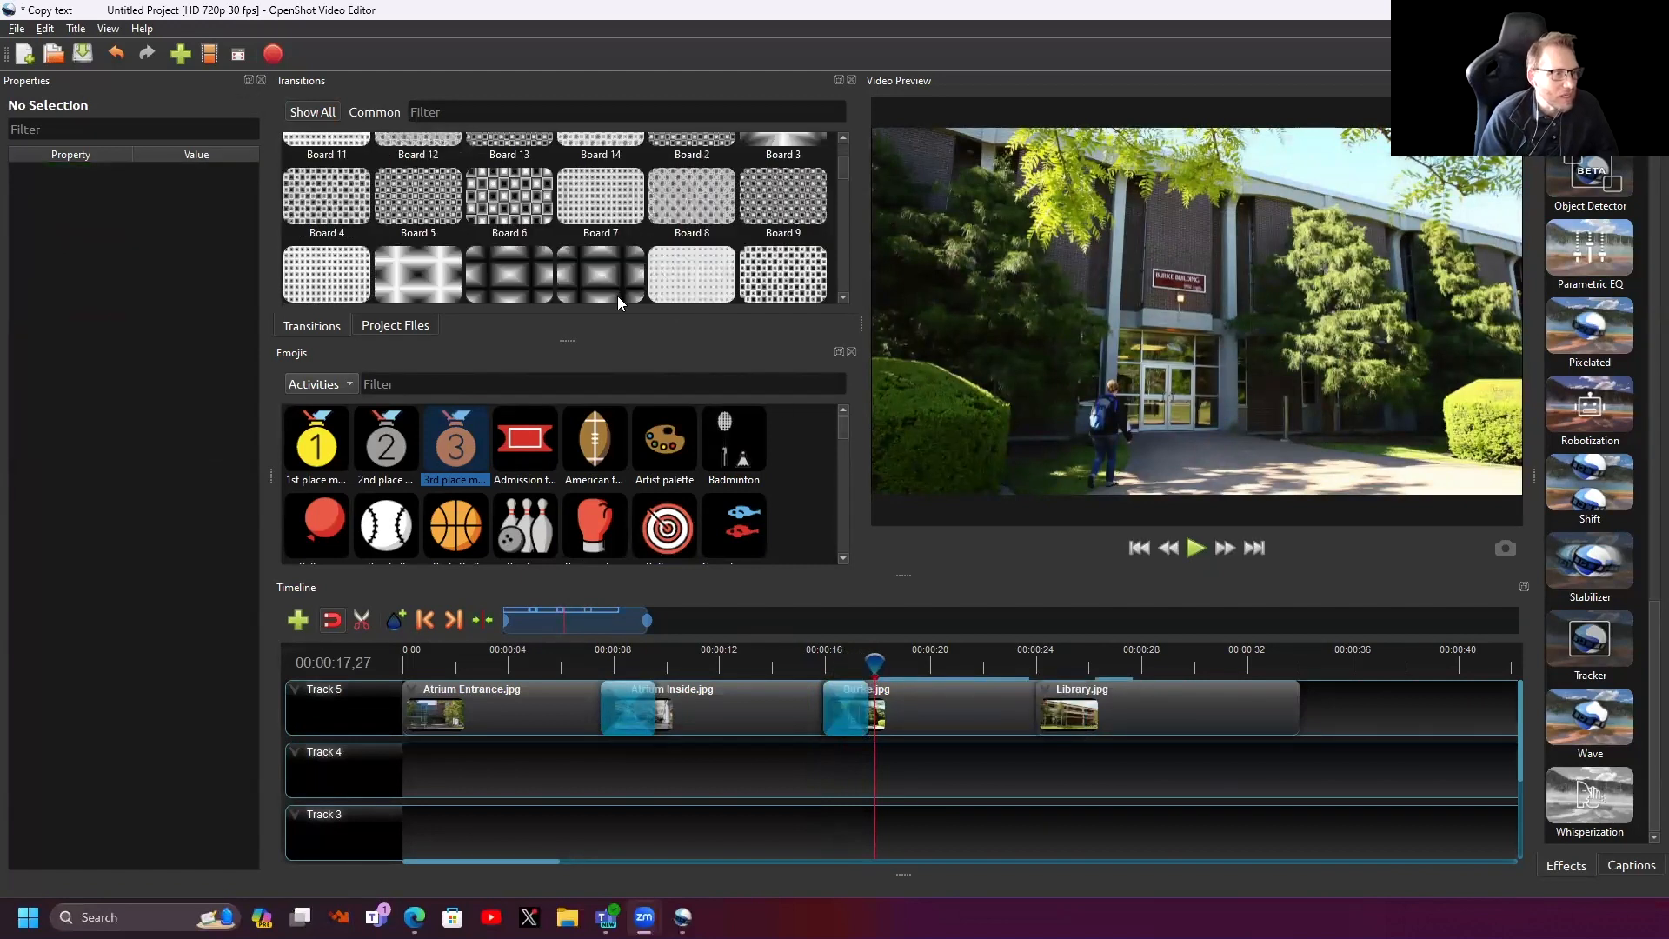
{"action": "left_click_drag", "start_coordinate": [497, 191], "coordinate": [1044, 709]}
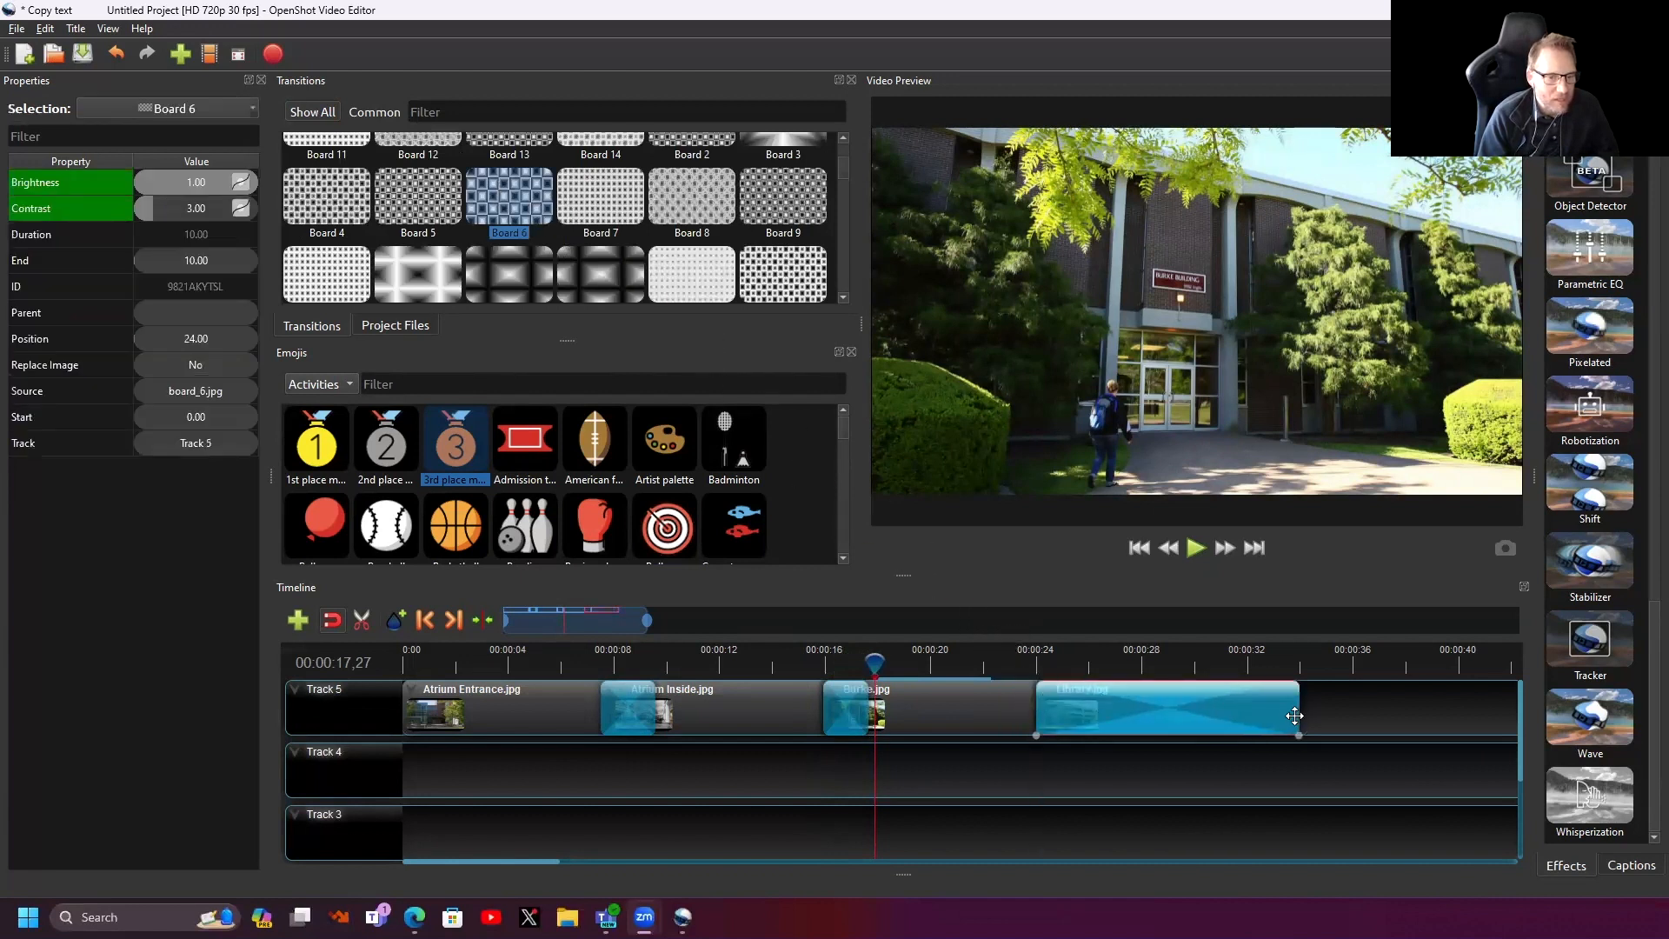
{"action": "left_click_drag", "start_coordinate": [1300, 714], "coordinate": [1086, 714]}
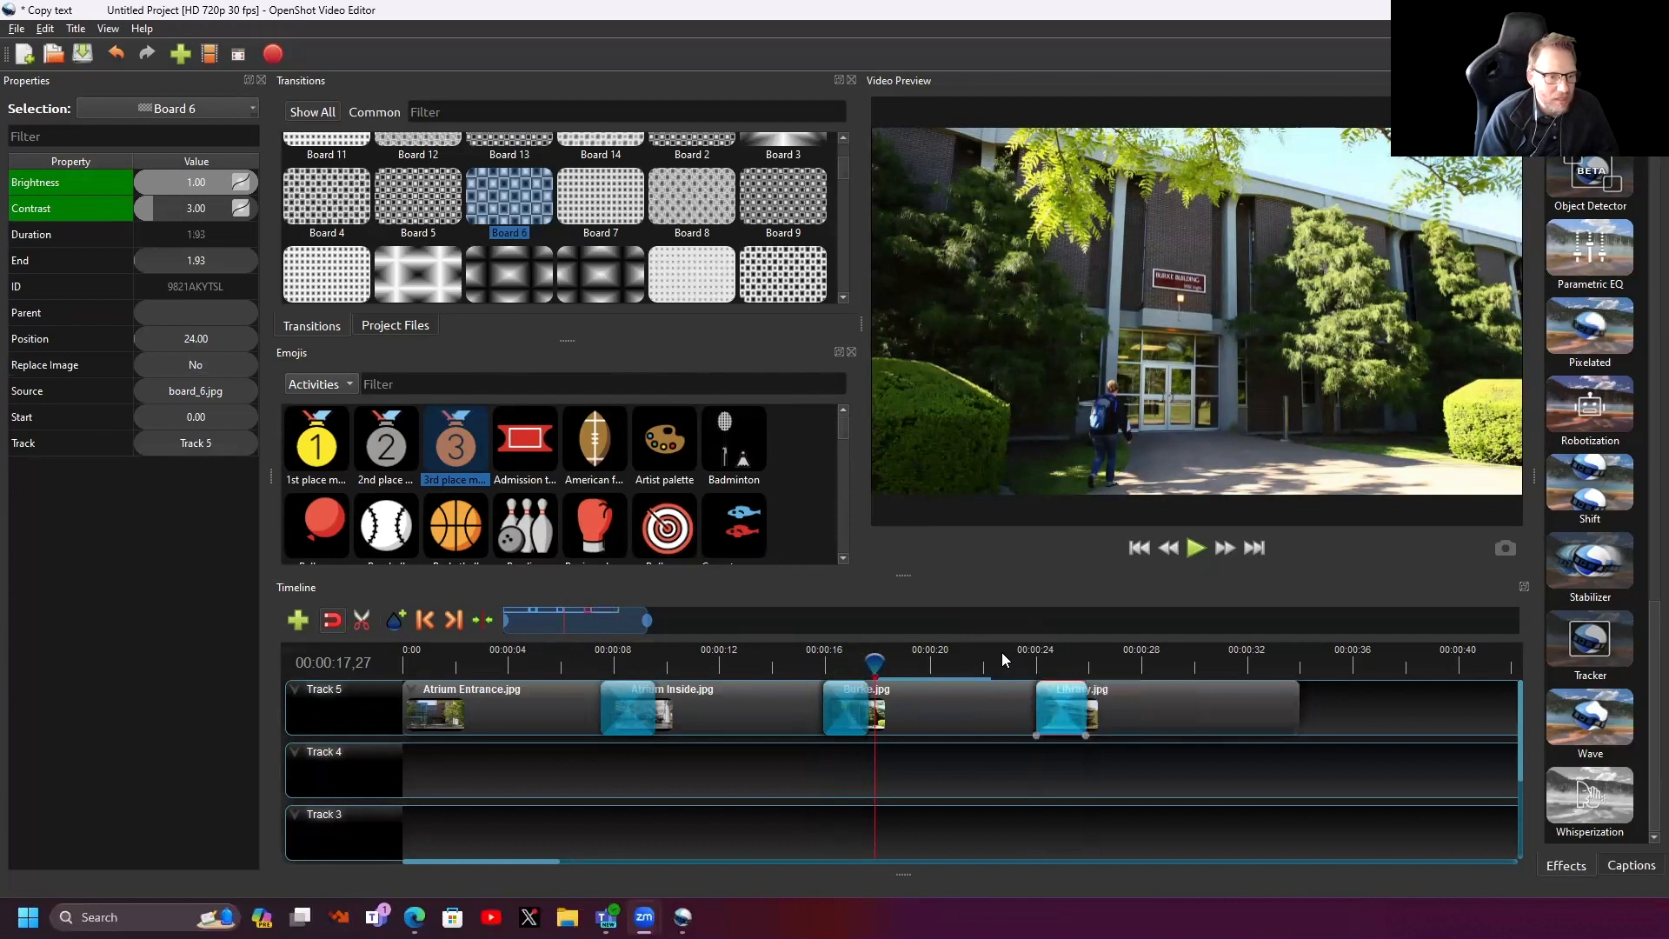
{"action": "left_click_drag", "start_coordinate": [879, 661], "coordinate": [642, 663]}
{"action": "left_click_drag", "start_coordinate": [622, 663], "coordinate": [749, 678]}
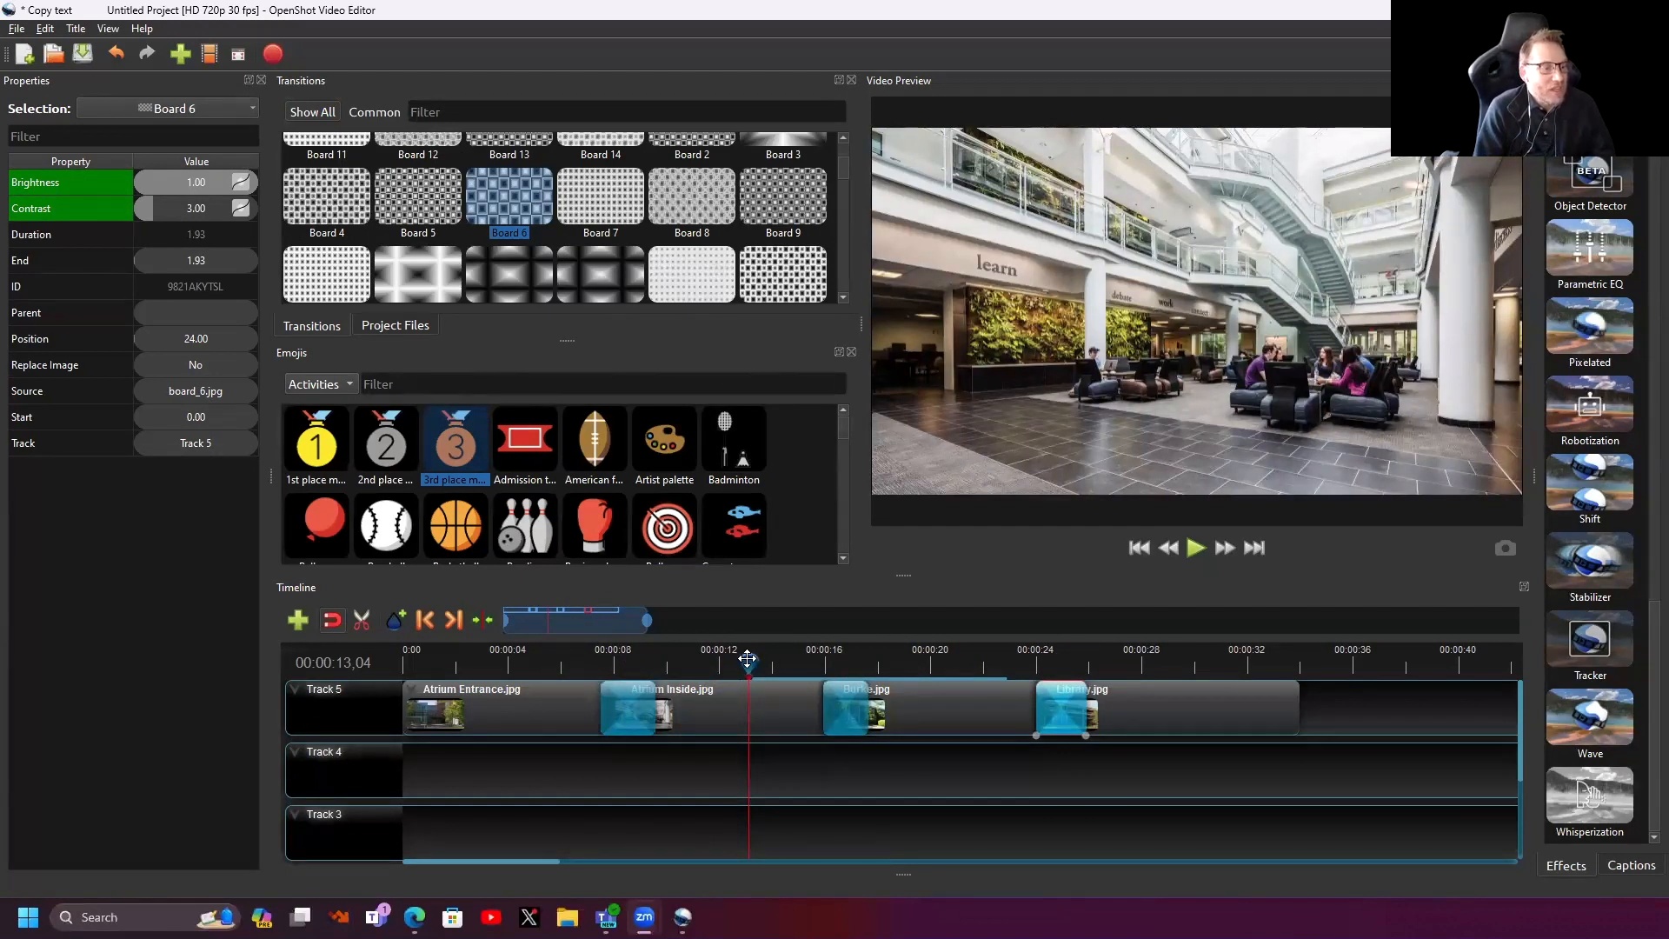
- Apply a random Entire Clip animation to Atrium Entrance.jpg
{"action": "right_click", "coordinate": [512, 712]}
{"action": "mouse_move", "coordinate": [581, 520]}
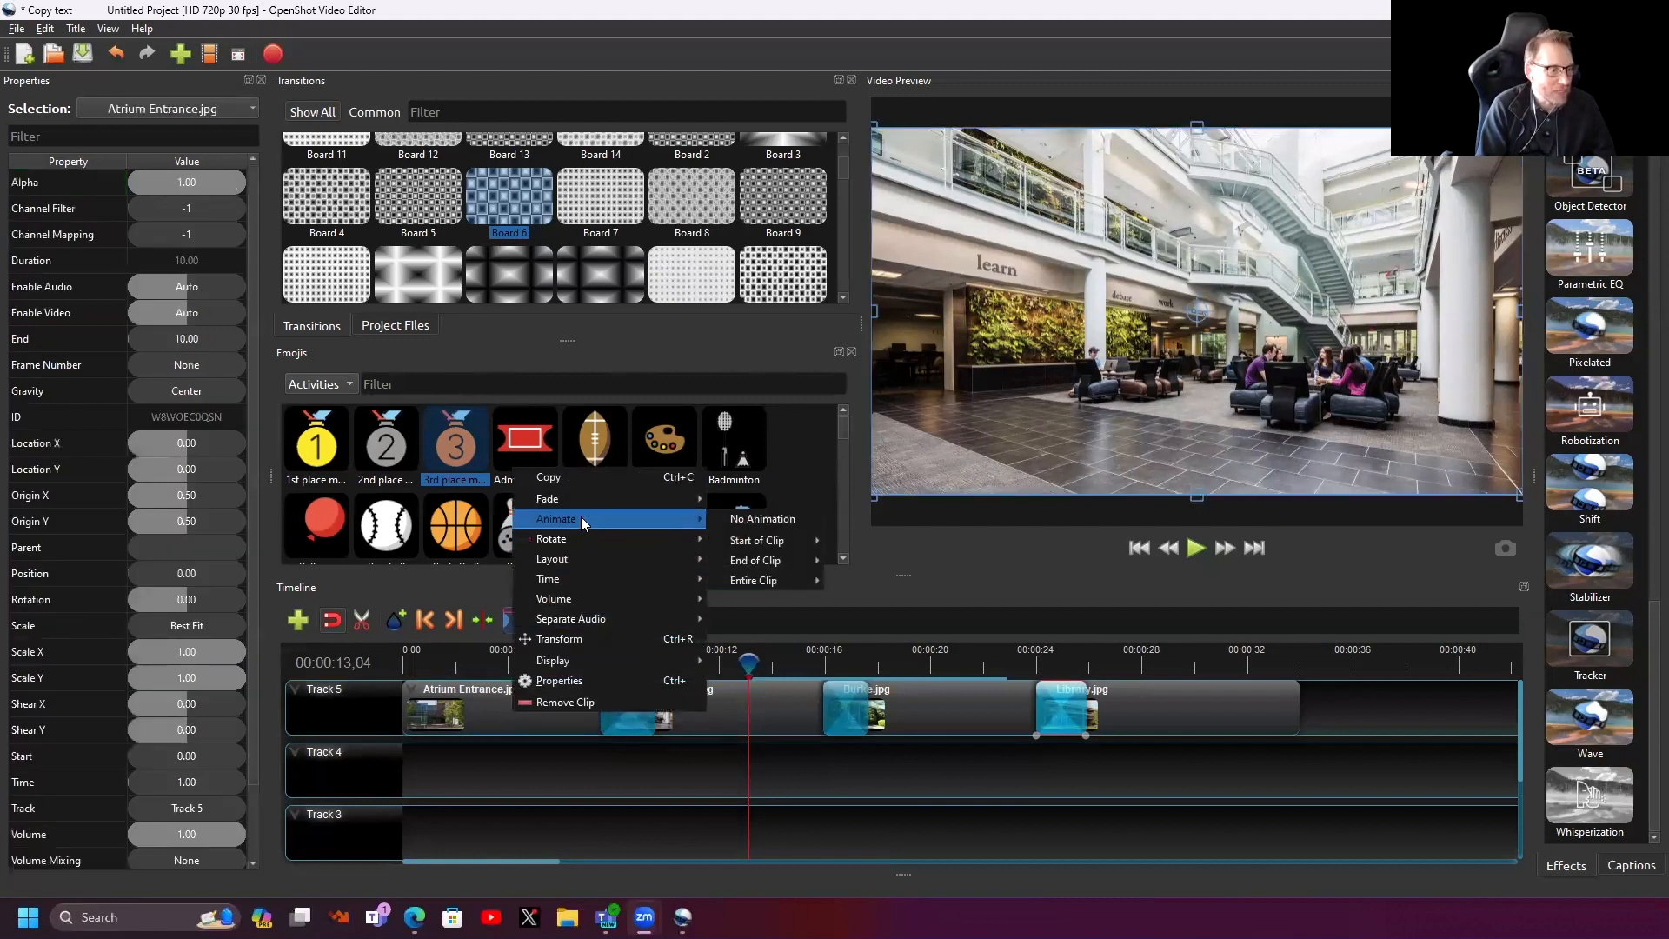
{"action": "mouse_move", "coordinate": [749, 584]}
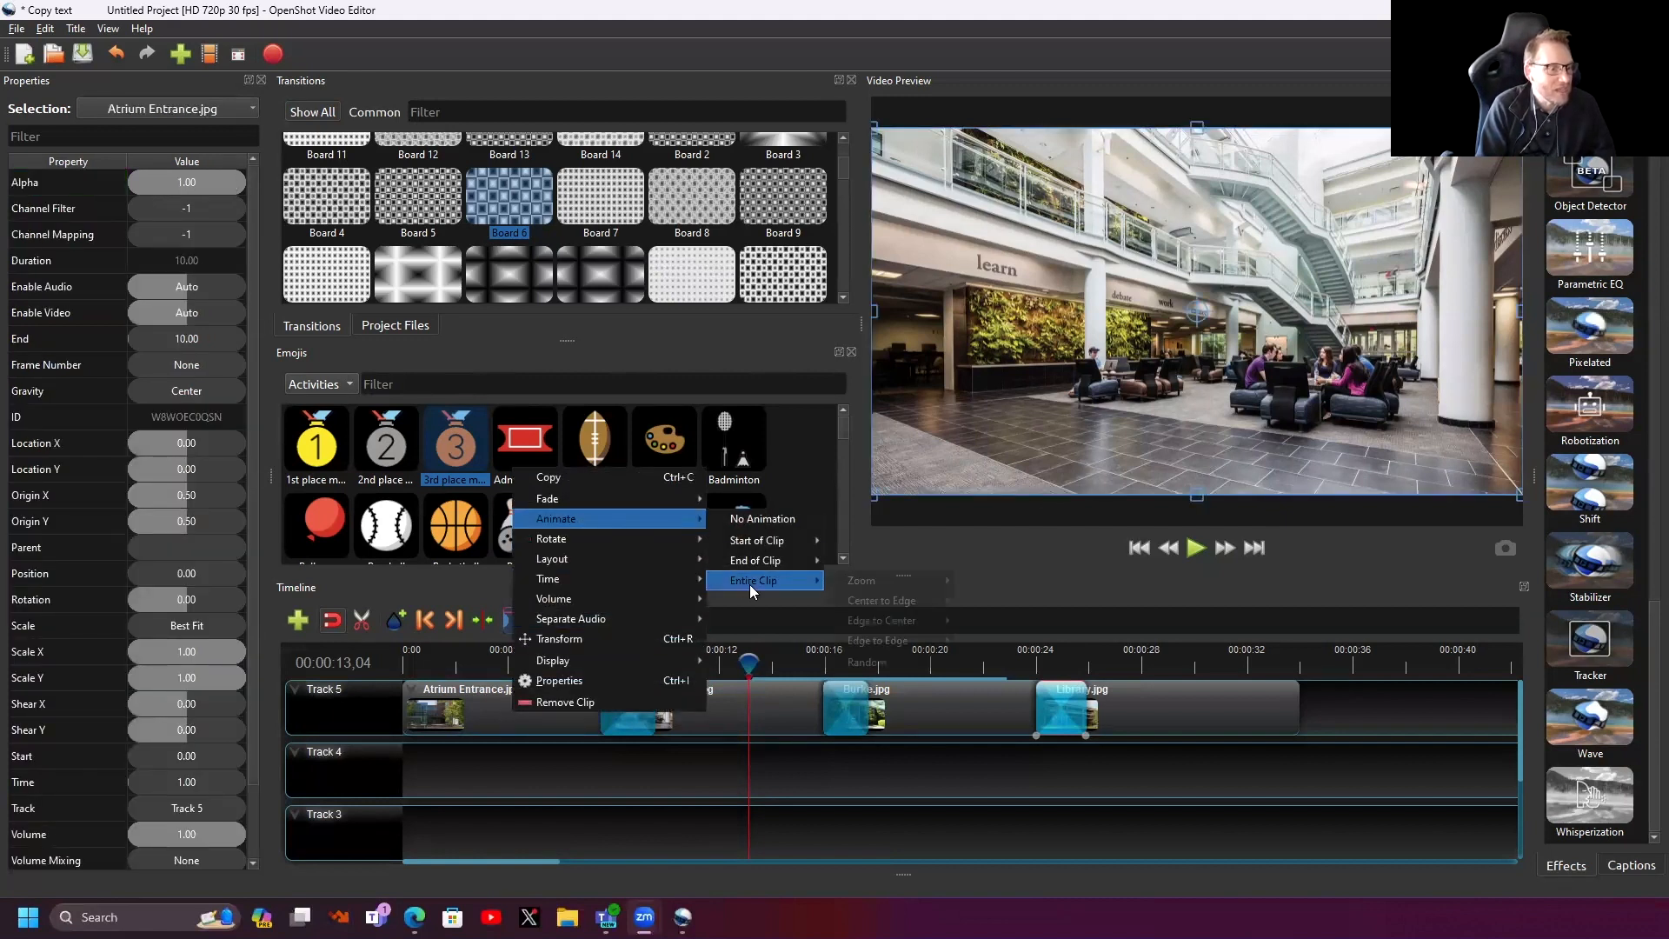
{"action": "left_click", "coordinate": [884, 662]}
- Play the slideshow from the beginning to preview the animation
{"action": "left_click", "coordinate": [445, 660]}
{"action": "left_click", "coordinate": [420, 667]}
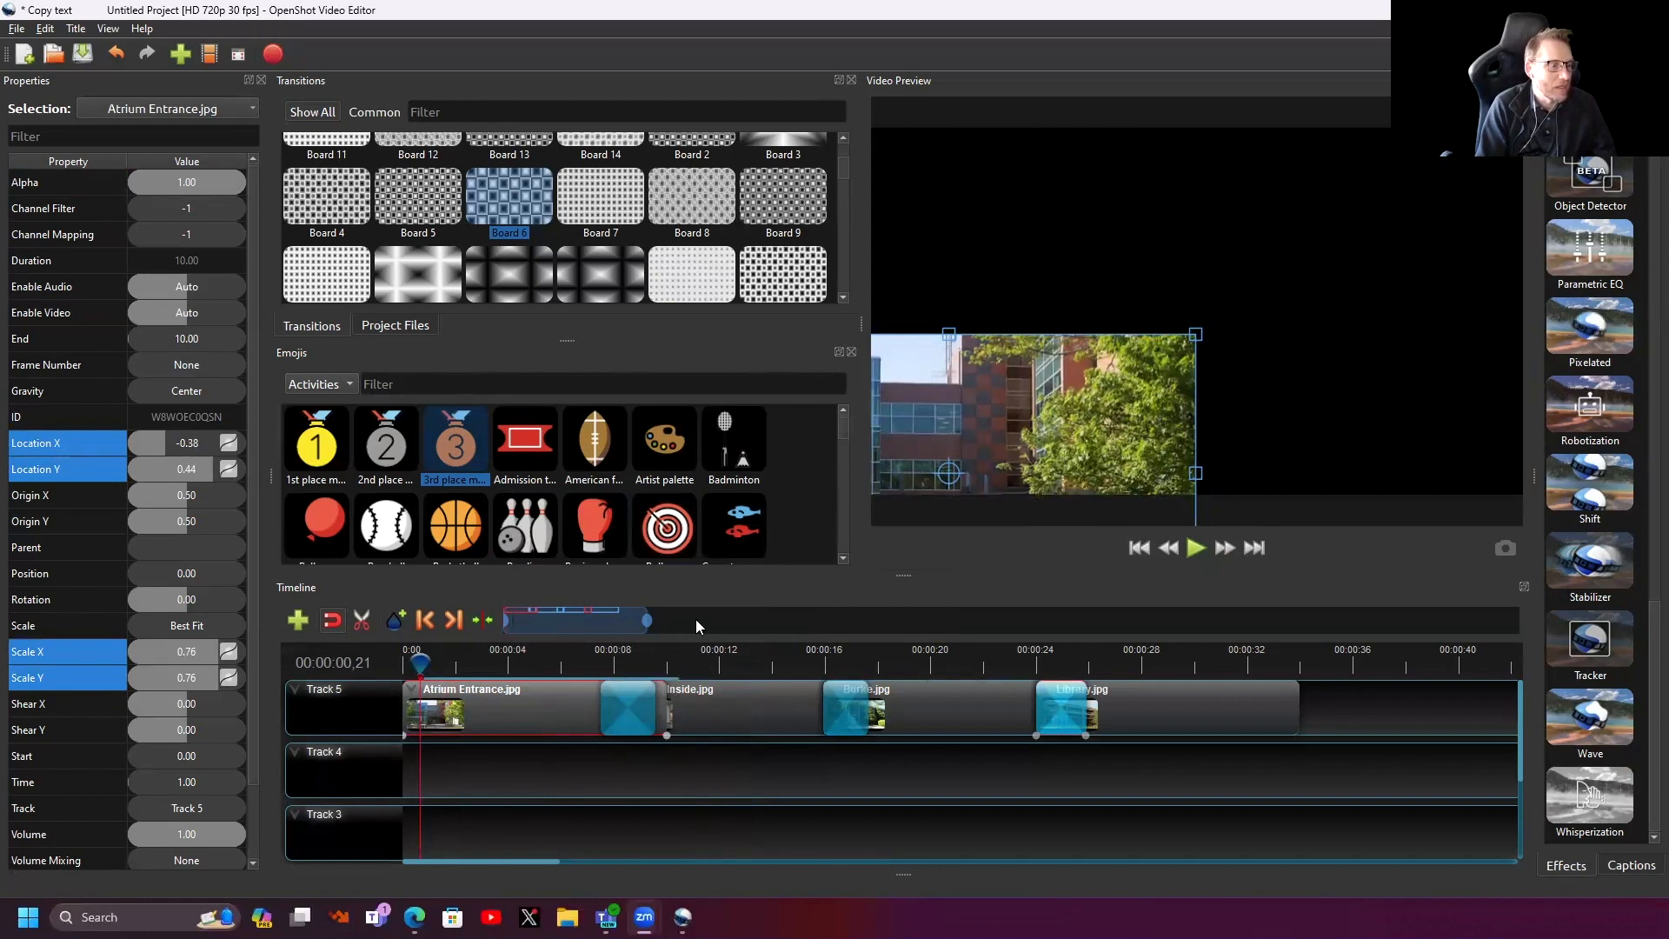
{"action": "left_click", "coordinate": [1195, 548]}
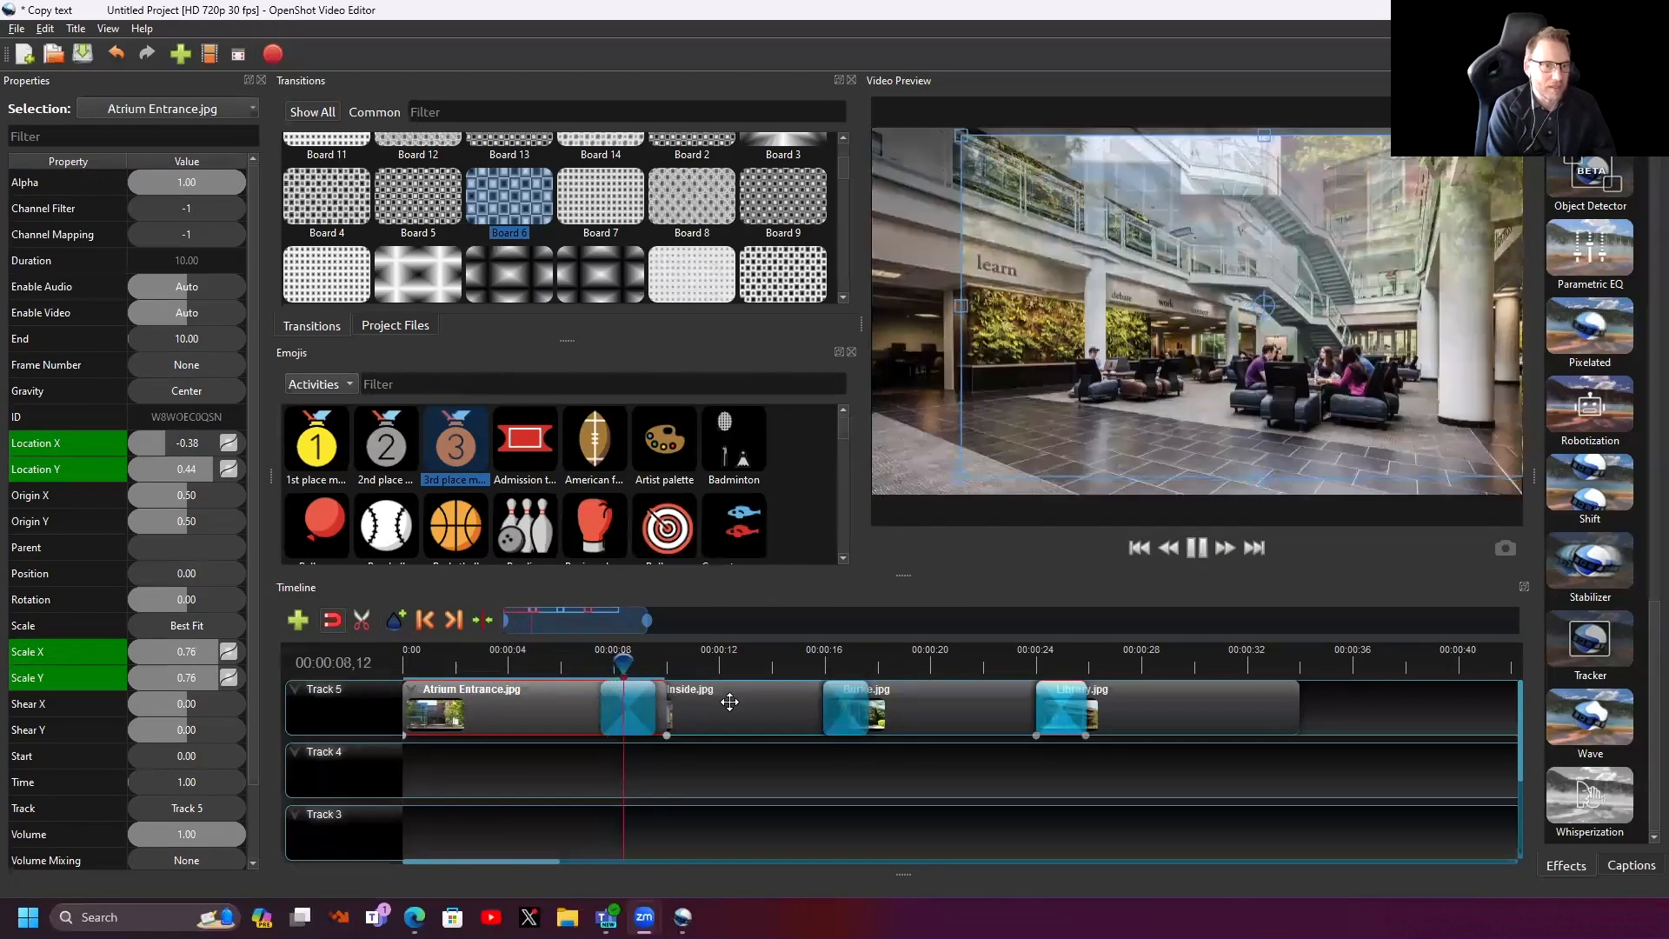
{"action": "key", "text": "space"}
- Give Atrium Inside.jpg a random Start of Clip animation
{"action": "right_click", "coordinate": [697, 715]}
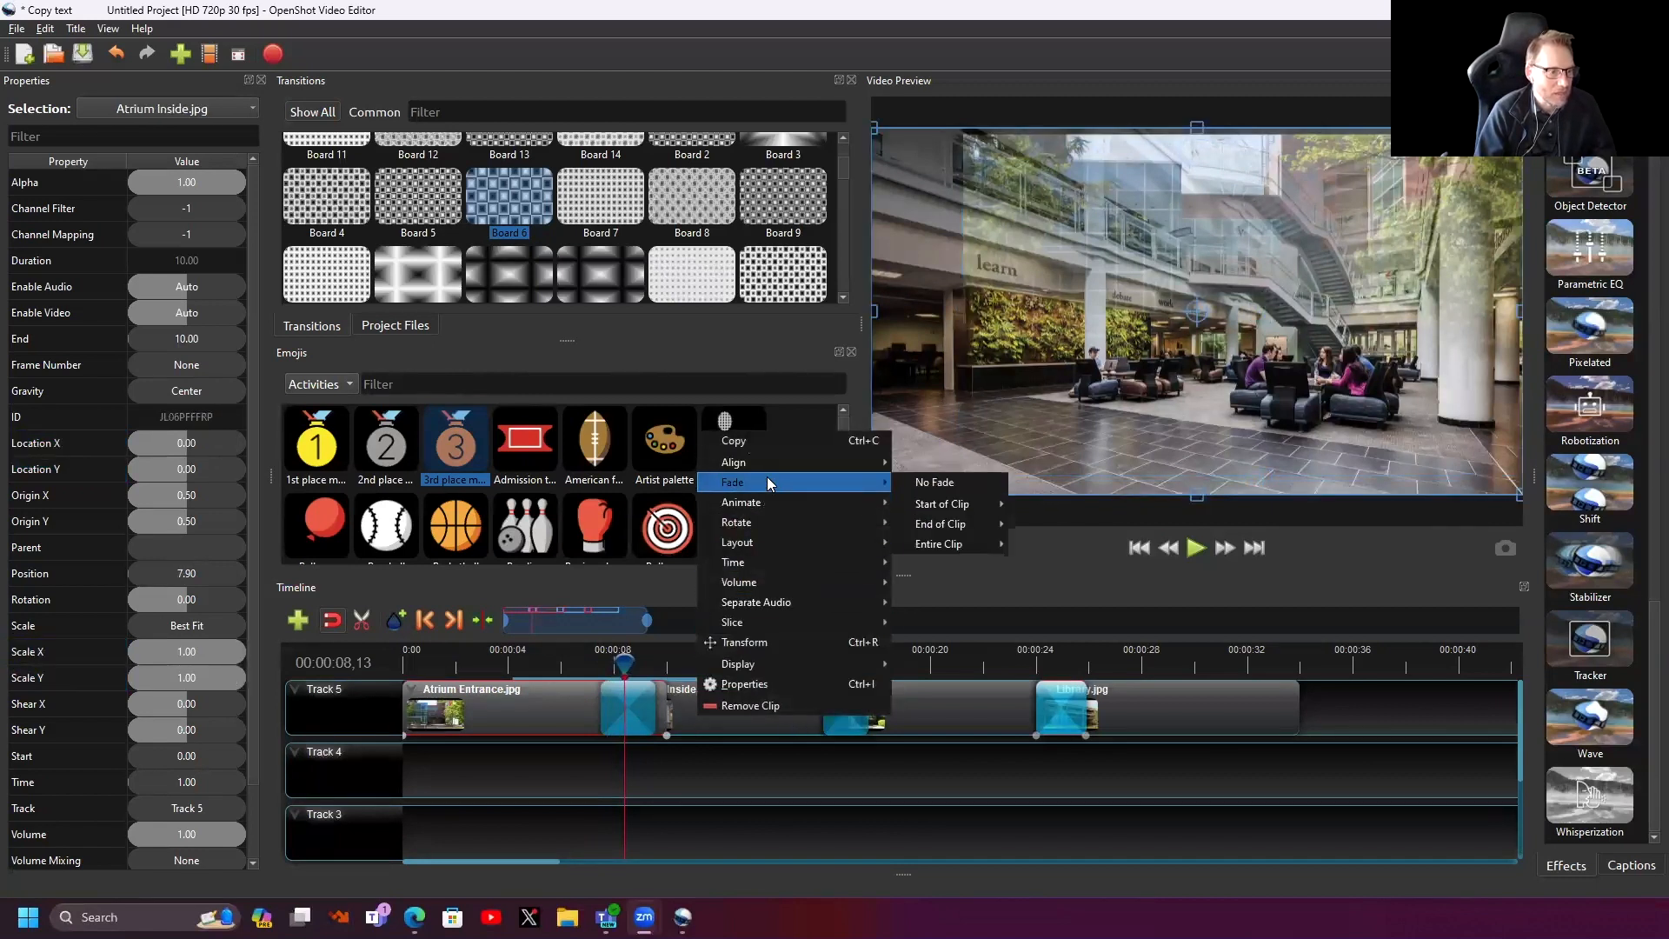
{"action": "mouse_move", "coordinate": [767, 503]}
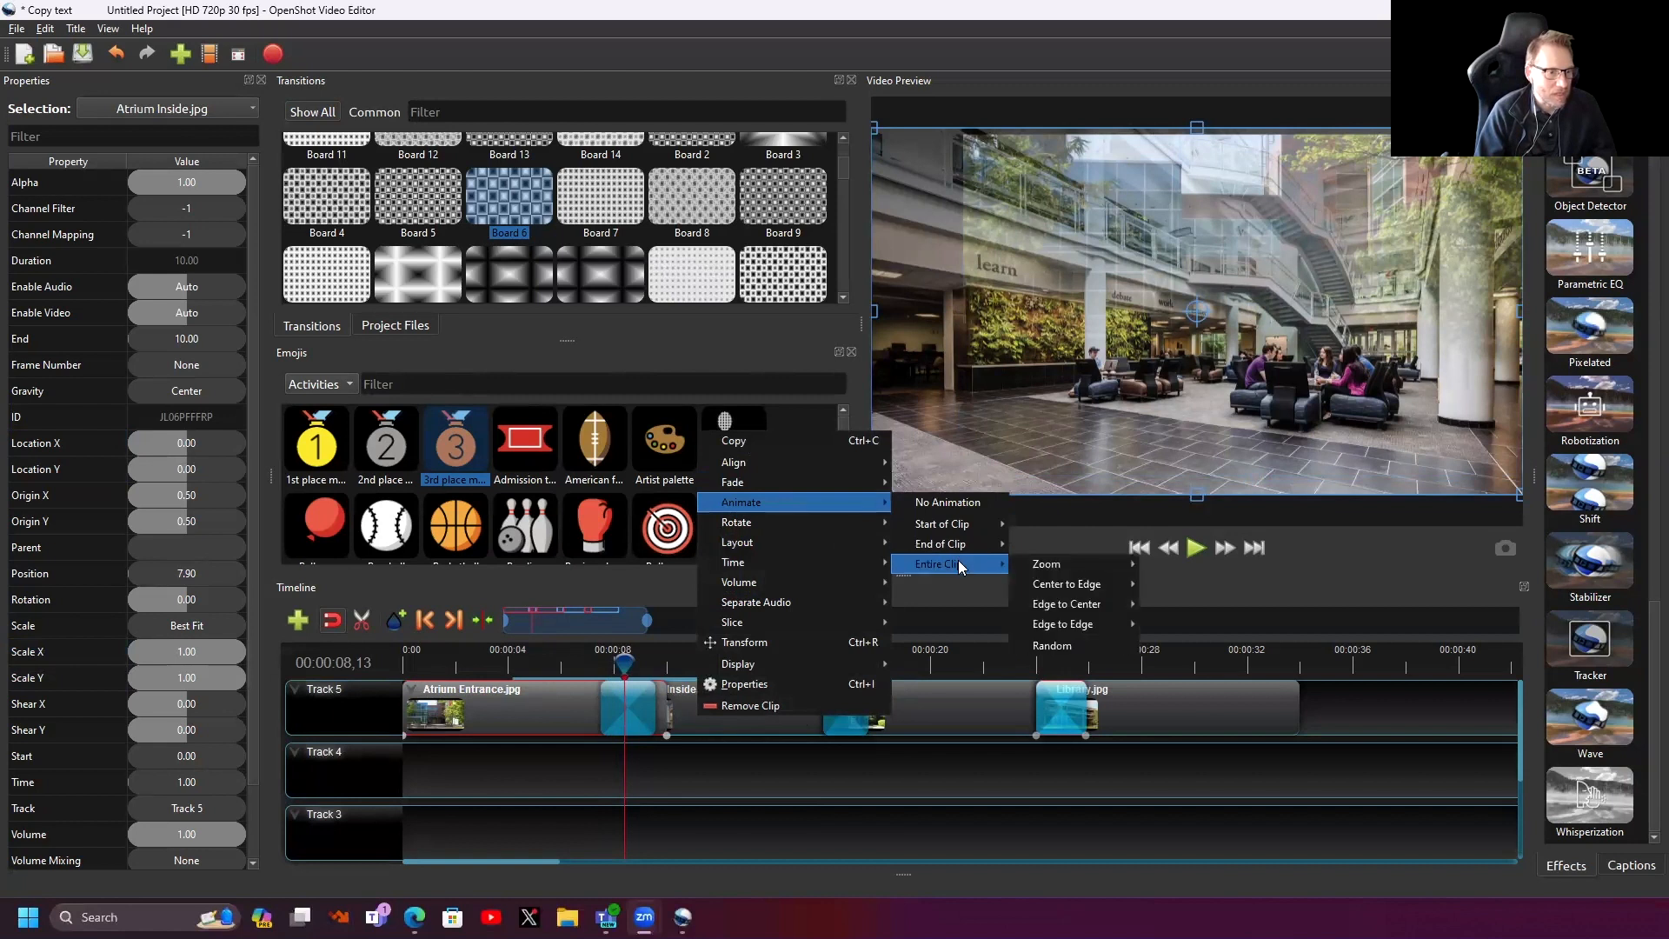
{"action": "mouse_move", "coordinate": [965, 527]}
{"action": "left_click", "coordinate": [1076, 604]}
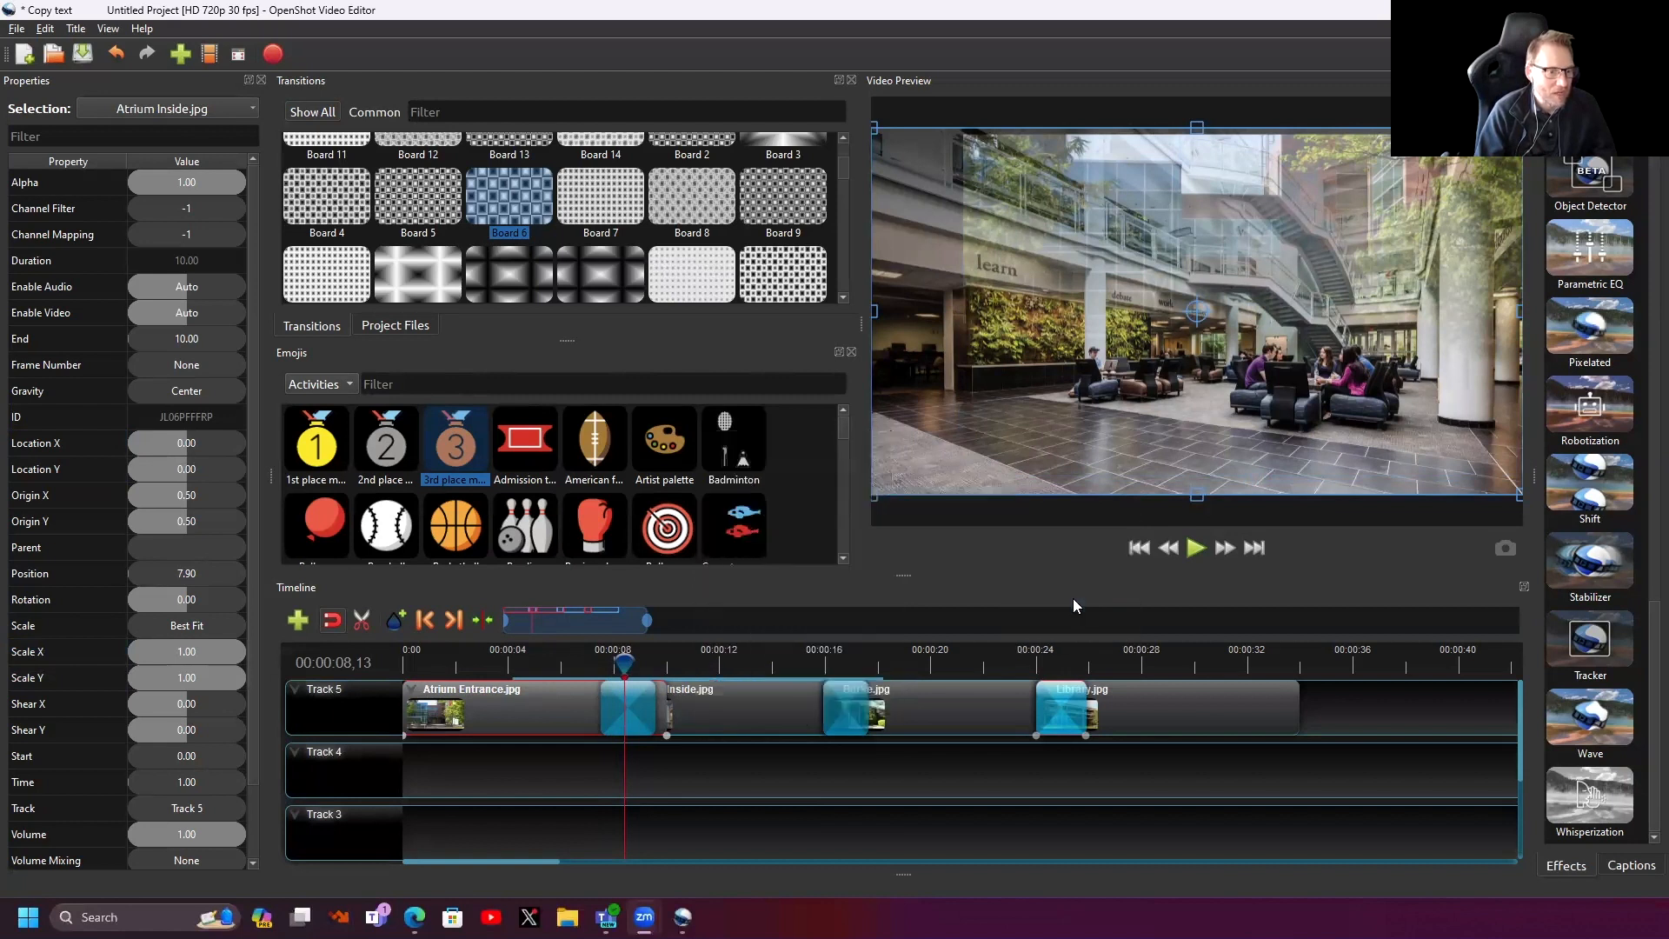
- Play back from just before Atrium Inside to preview its new animation
{"action": "left_click", "coordinate": [574, 659]}
{"action": "key", "text": "space"}
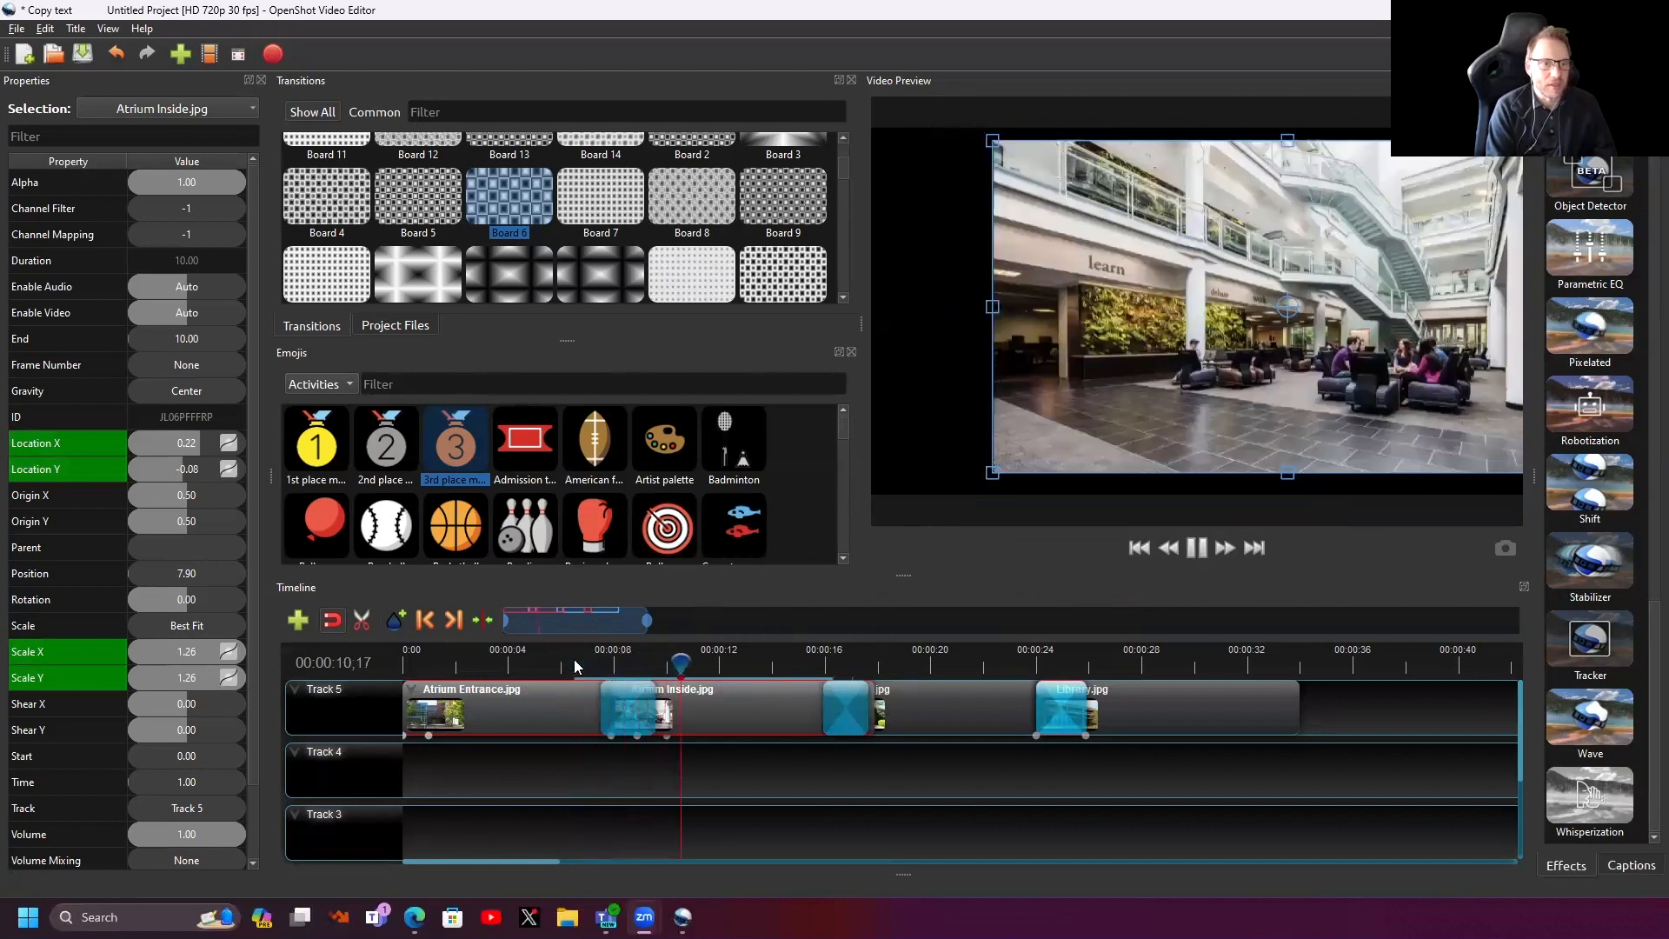
{"action": "key", "text": "space"}
- Delete the Wipe, Barr ripple 10 and Board 6 transitions from Track 5
{"action": "left_click", "coordinate": [634, 706]}
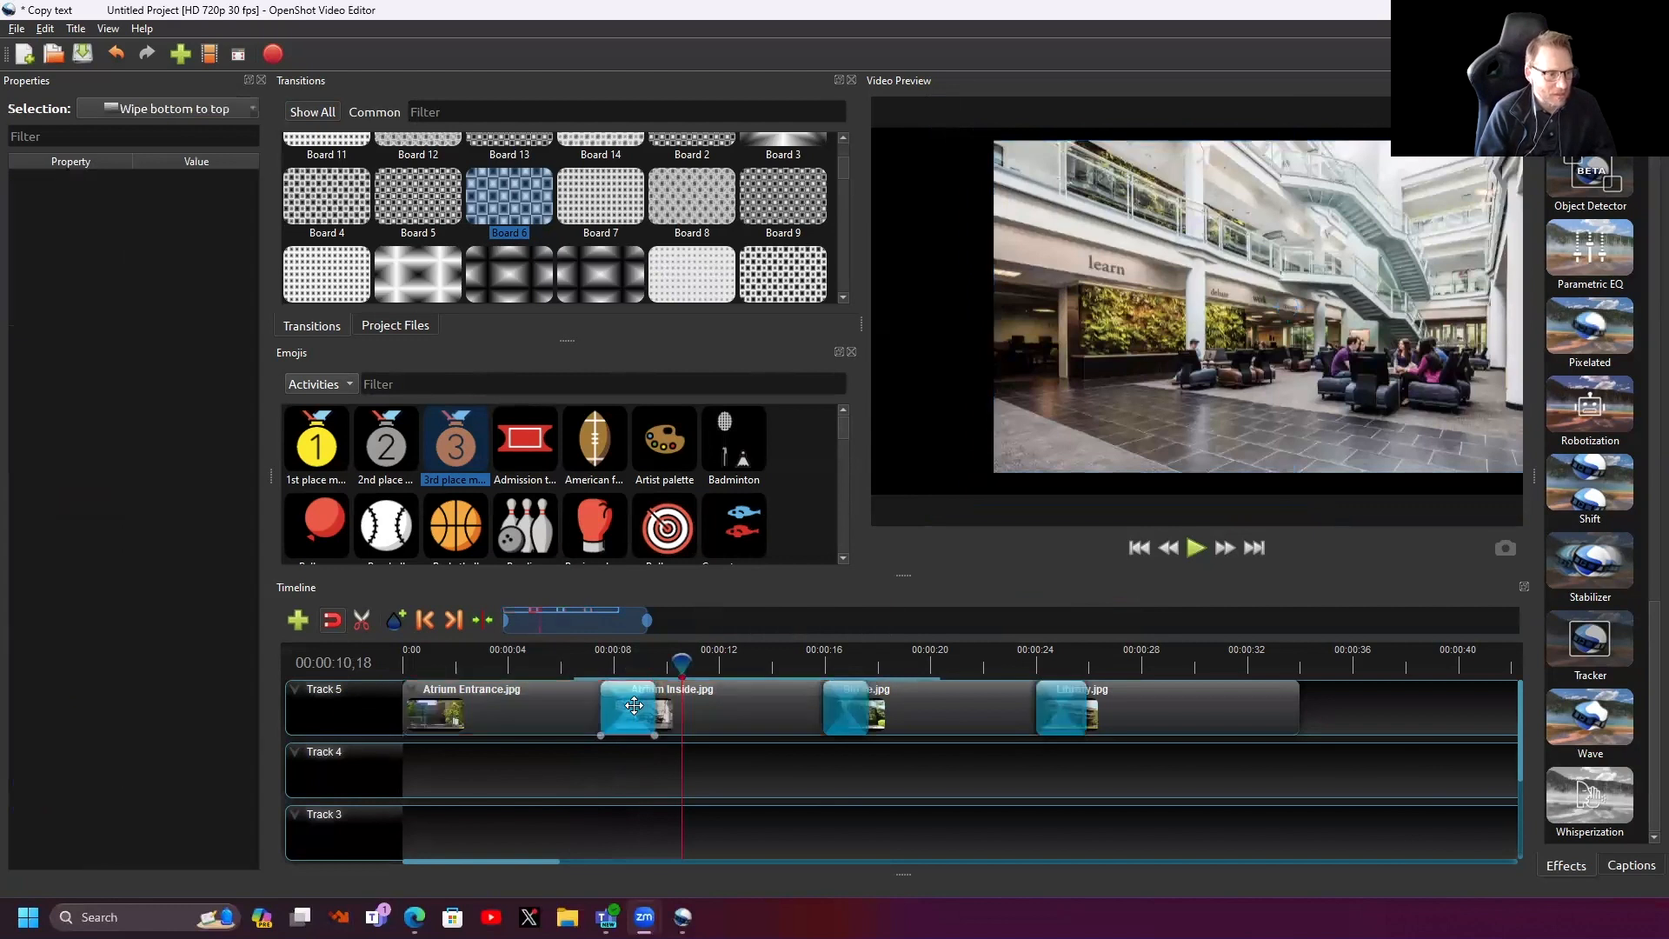
{"action": "key", "text": "Delete"}
{"action": "left_click", "coordinate": [829, 695]}
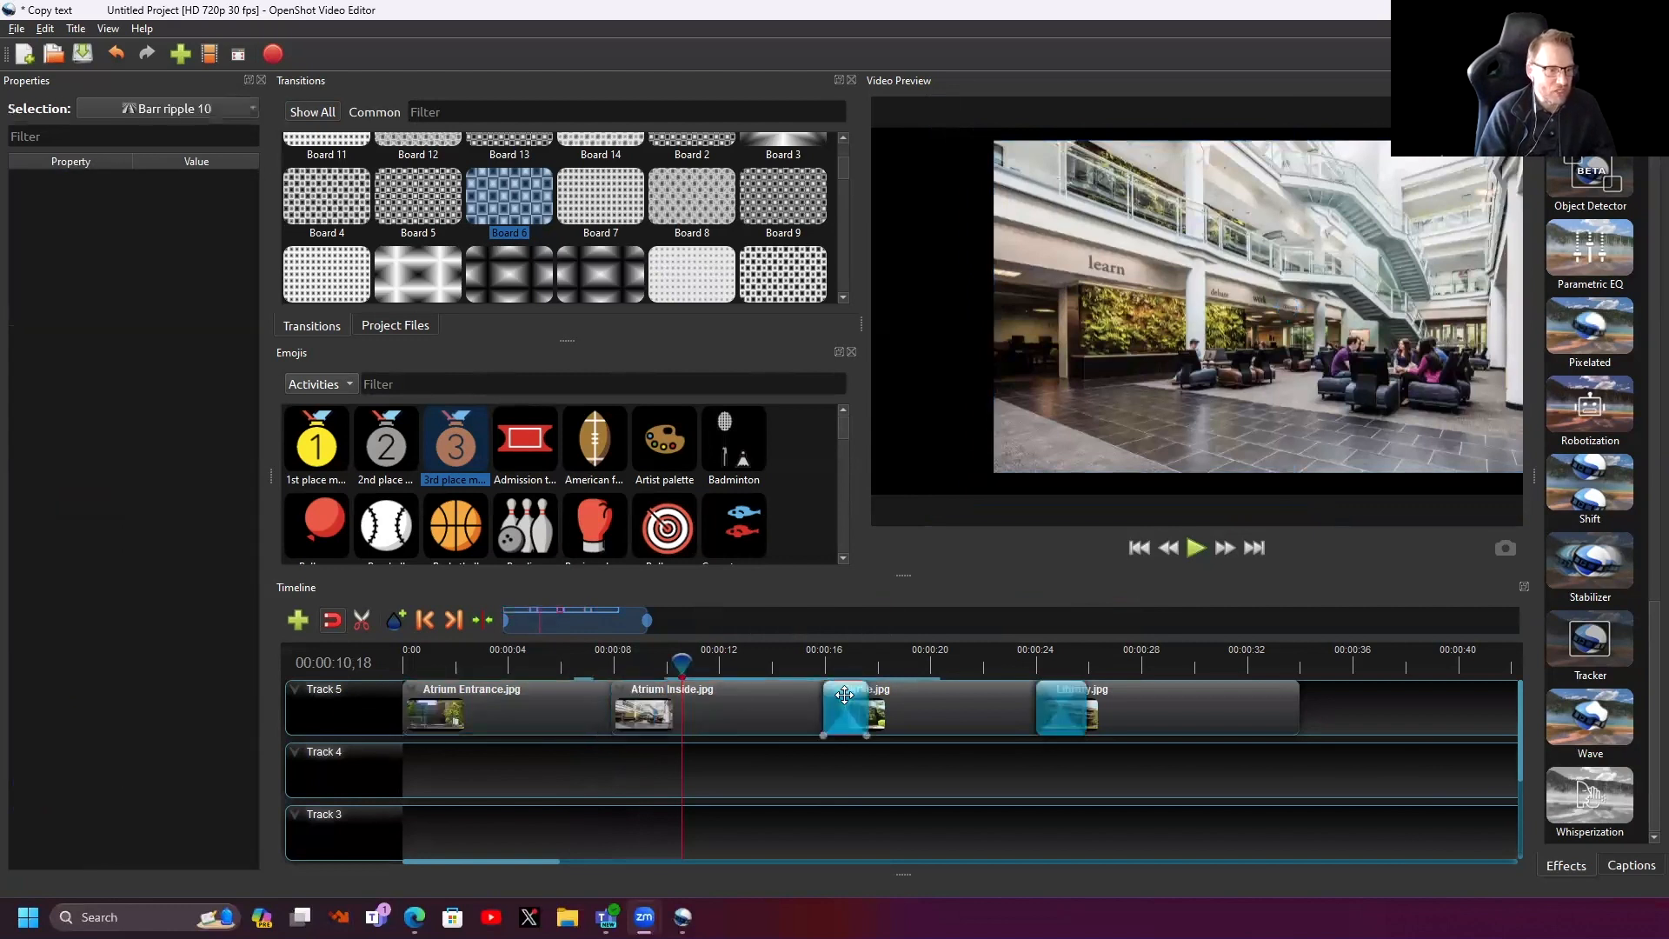
{"action": "key", "text": "Delete"}
{"action": "left_click", "coordinate": [1054, 695]}
{"action": "key", "text": "Delete"}
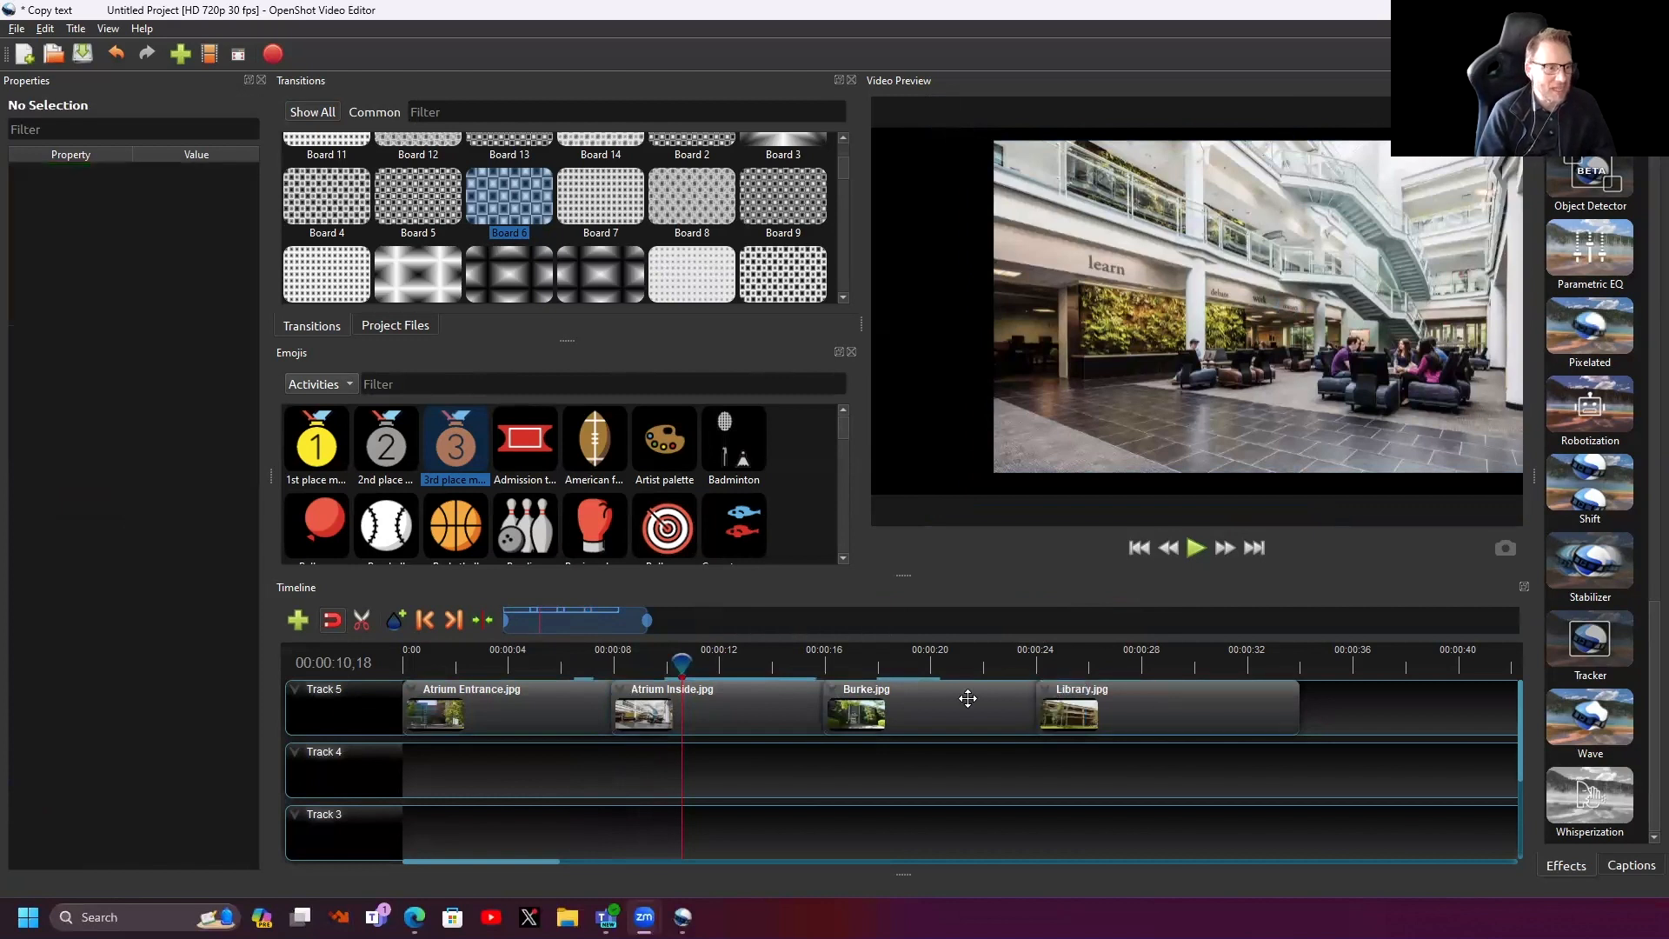
{"action": "mouse_move", "coordinate": [684, 661]}
{"action": "left_mouse_down"}
{"action": "mouse_move", "coordinate": [569, 665]}
{"action": "mouse_move", "coordinate": [691, 670]}
{"action": "left_mouse_up"}
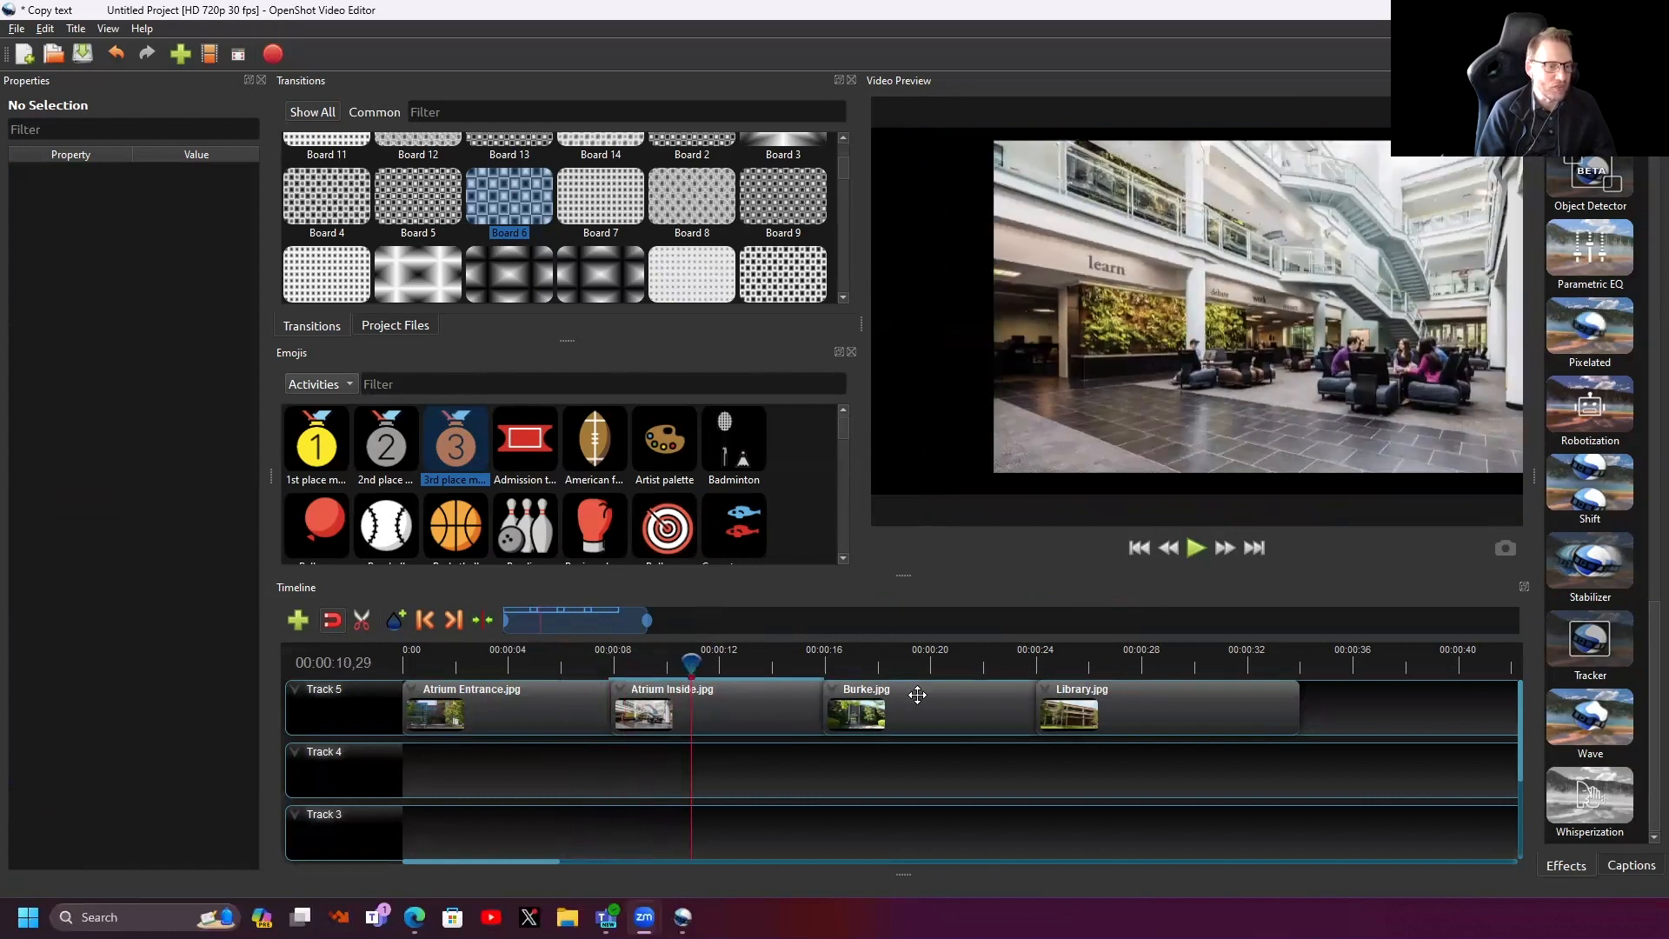
- Give Burke.jpg a Right to Centre start animation (Location X 1.00 to 0.00), then preview it
{"action": "right_click", "coordinate": [918, 694]}
{"action": "mouse_move", "coordinate": [984, 491]}
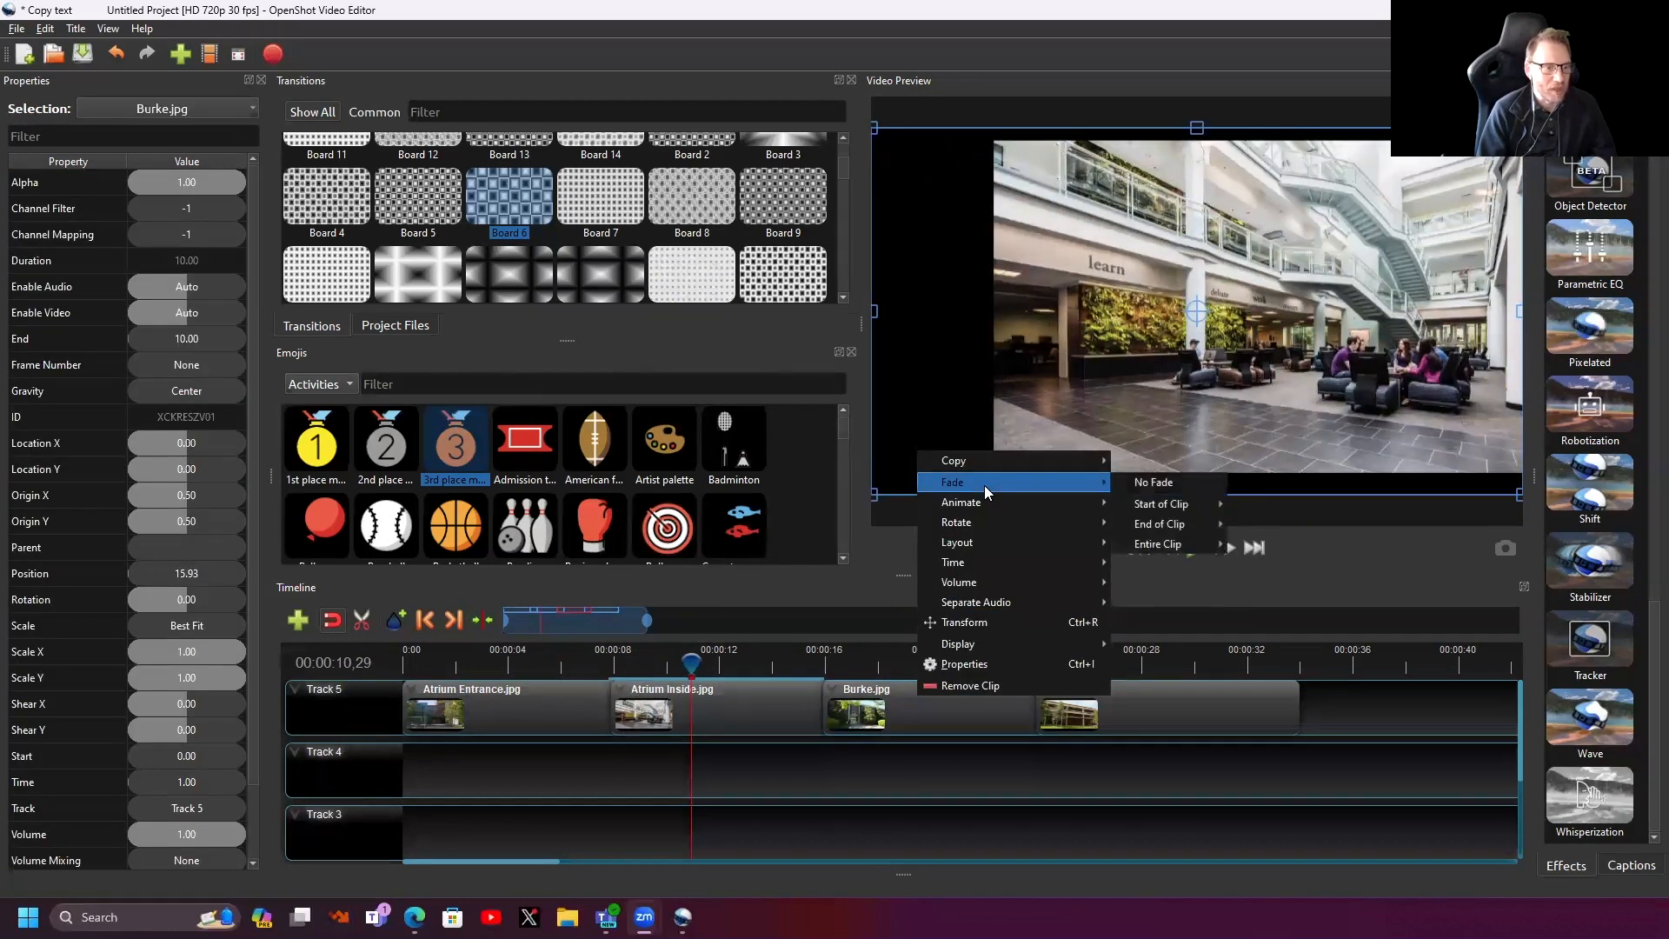
{"action": "mouse_move", "coordinate": [1172, 566]}
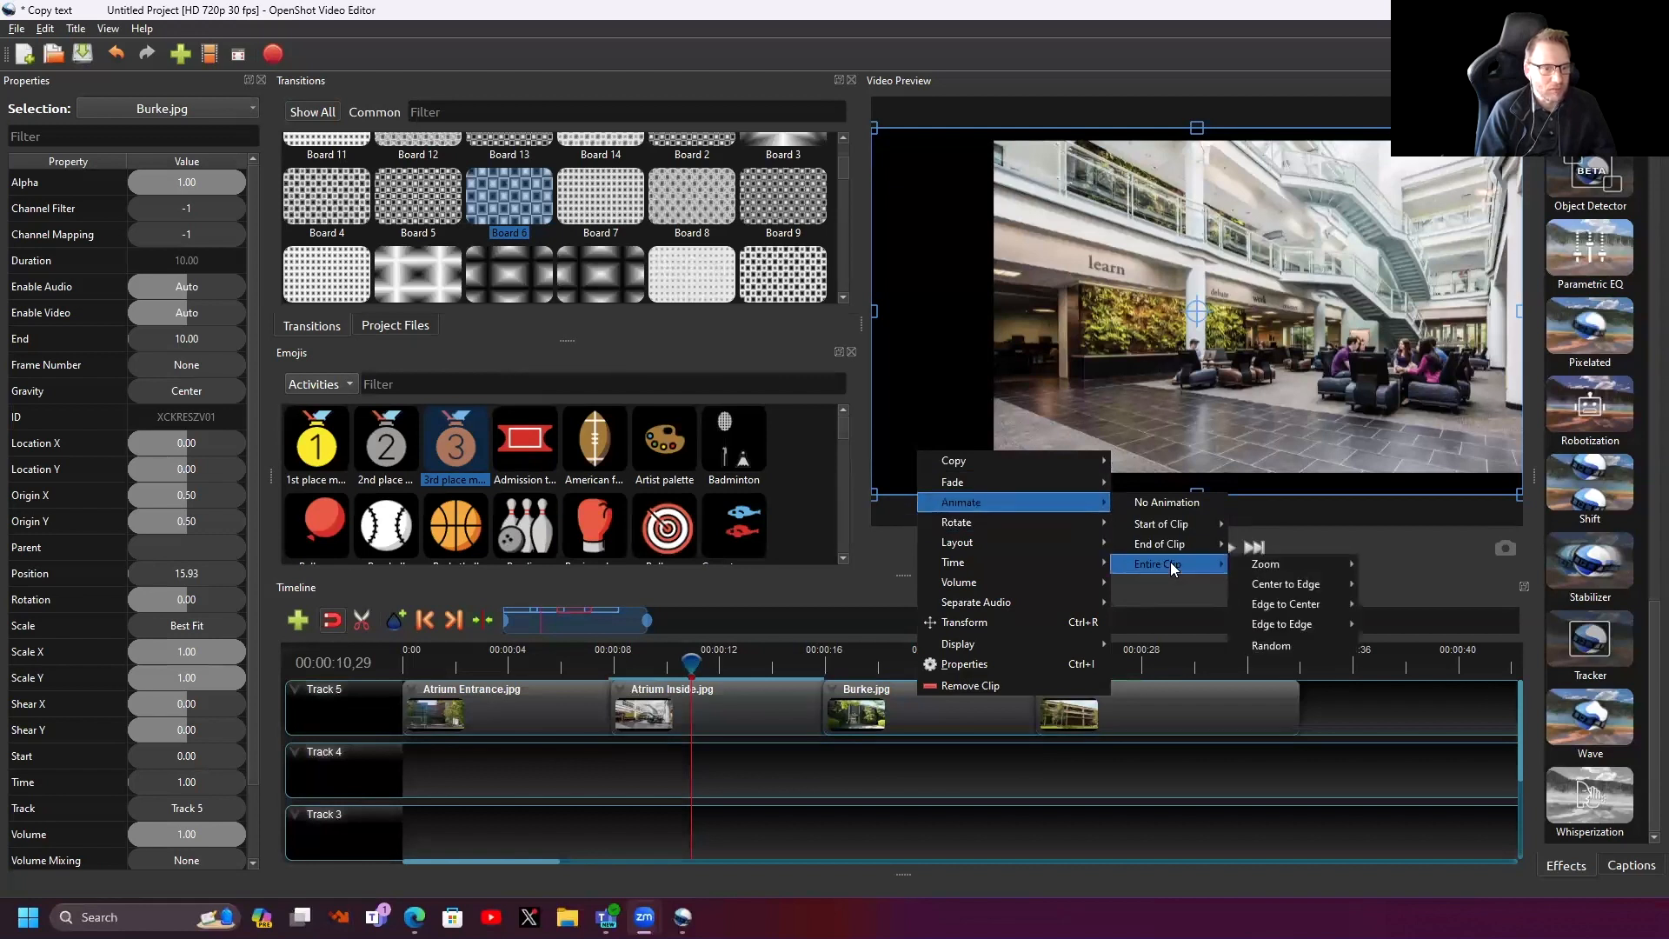
{"action": "mouse_move", "coordinate": [1170, 526]}
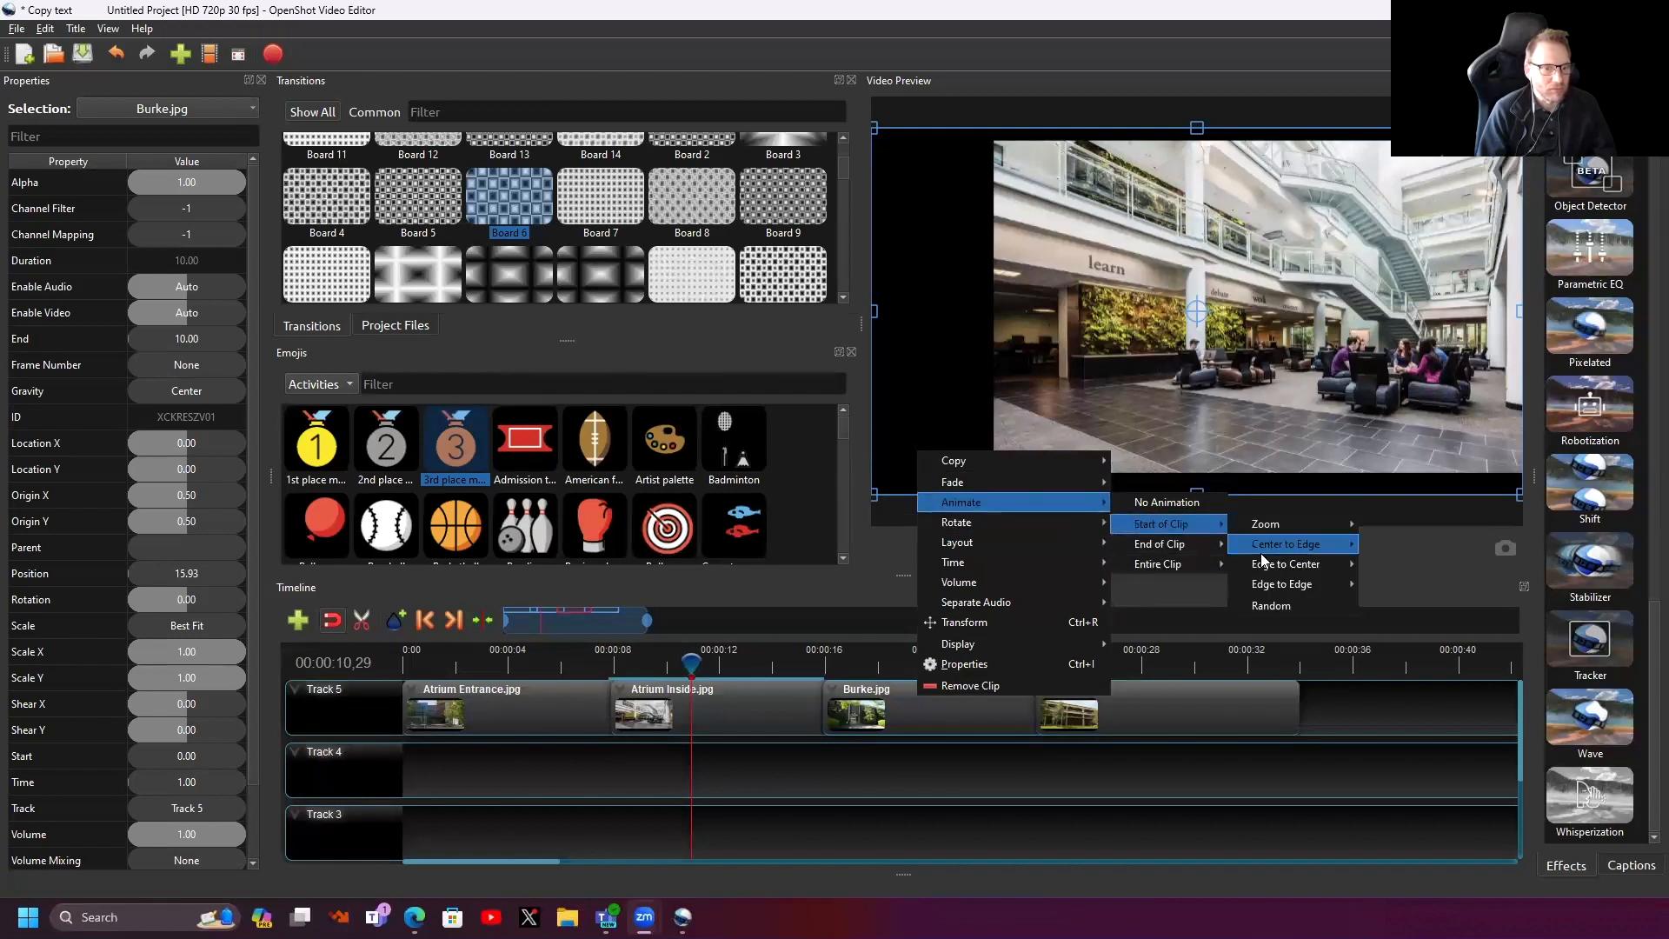
{"action": "mouse_move", "coordinate": [1287, 584]}
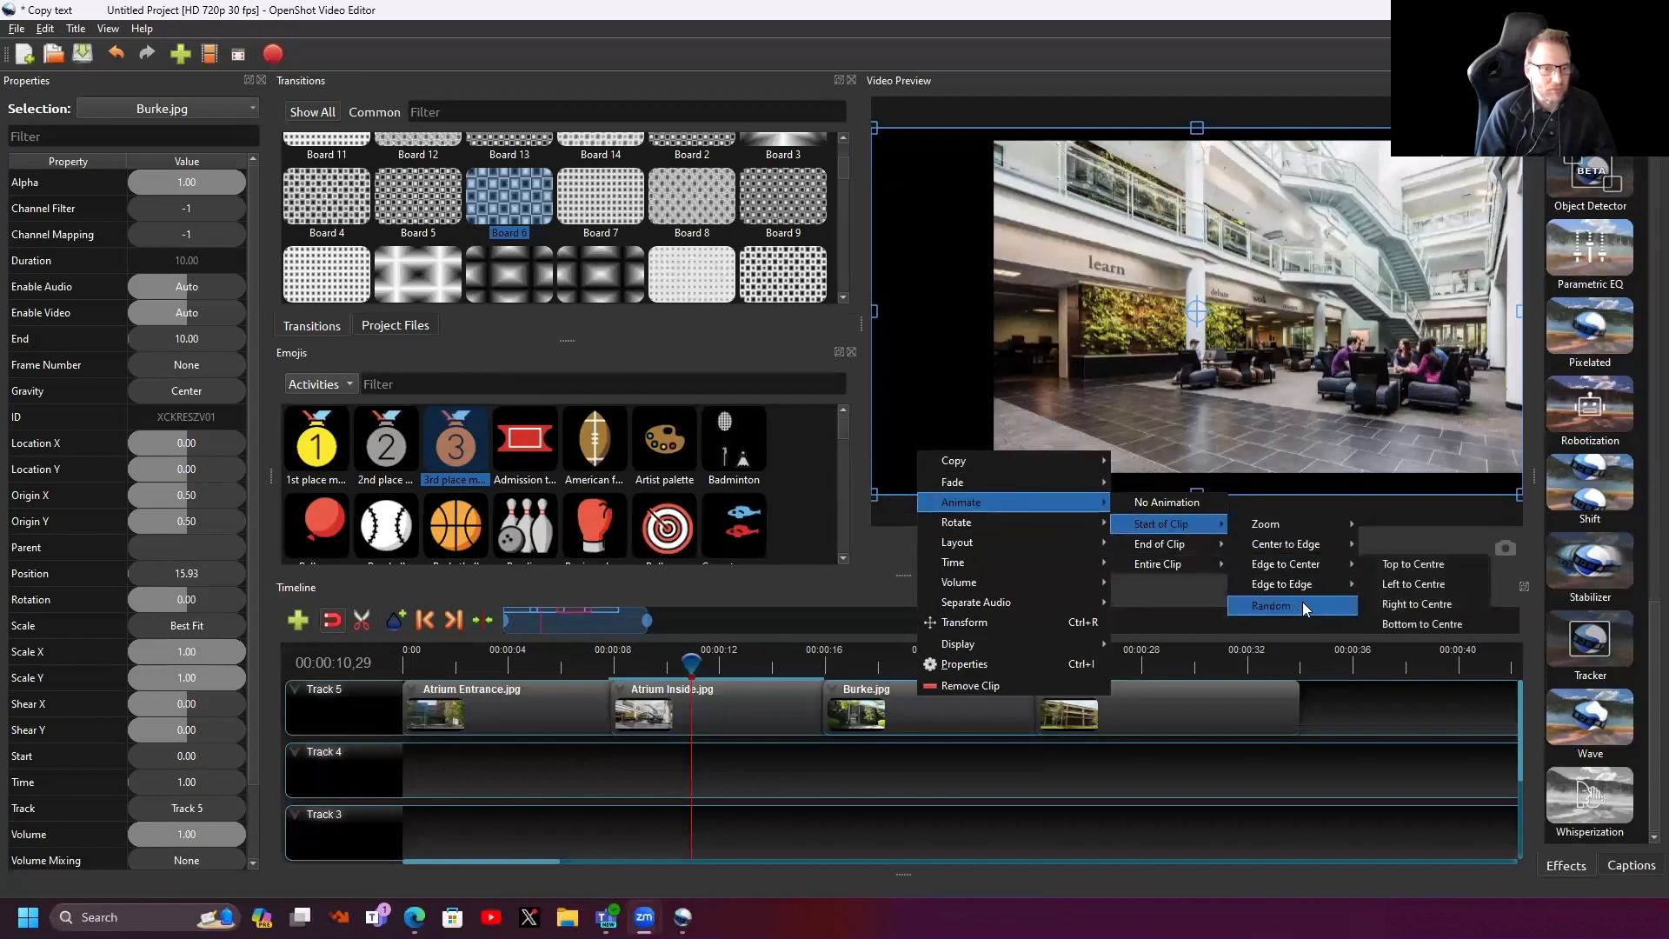
{"action": "left_click", "coordinate": [1408, 614]}
{"action": "key", "text": "space"}
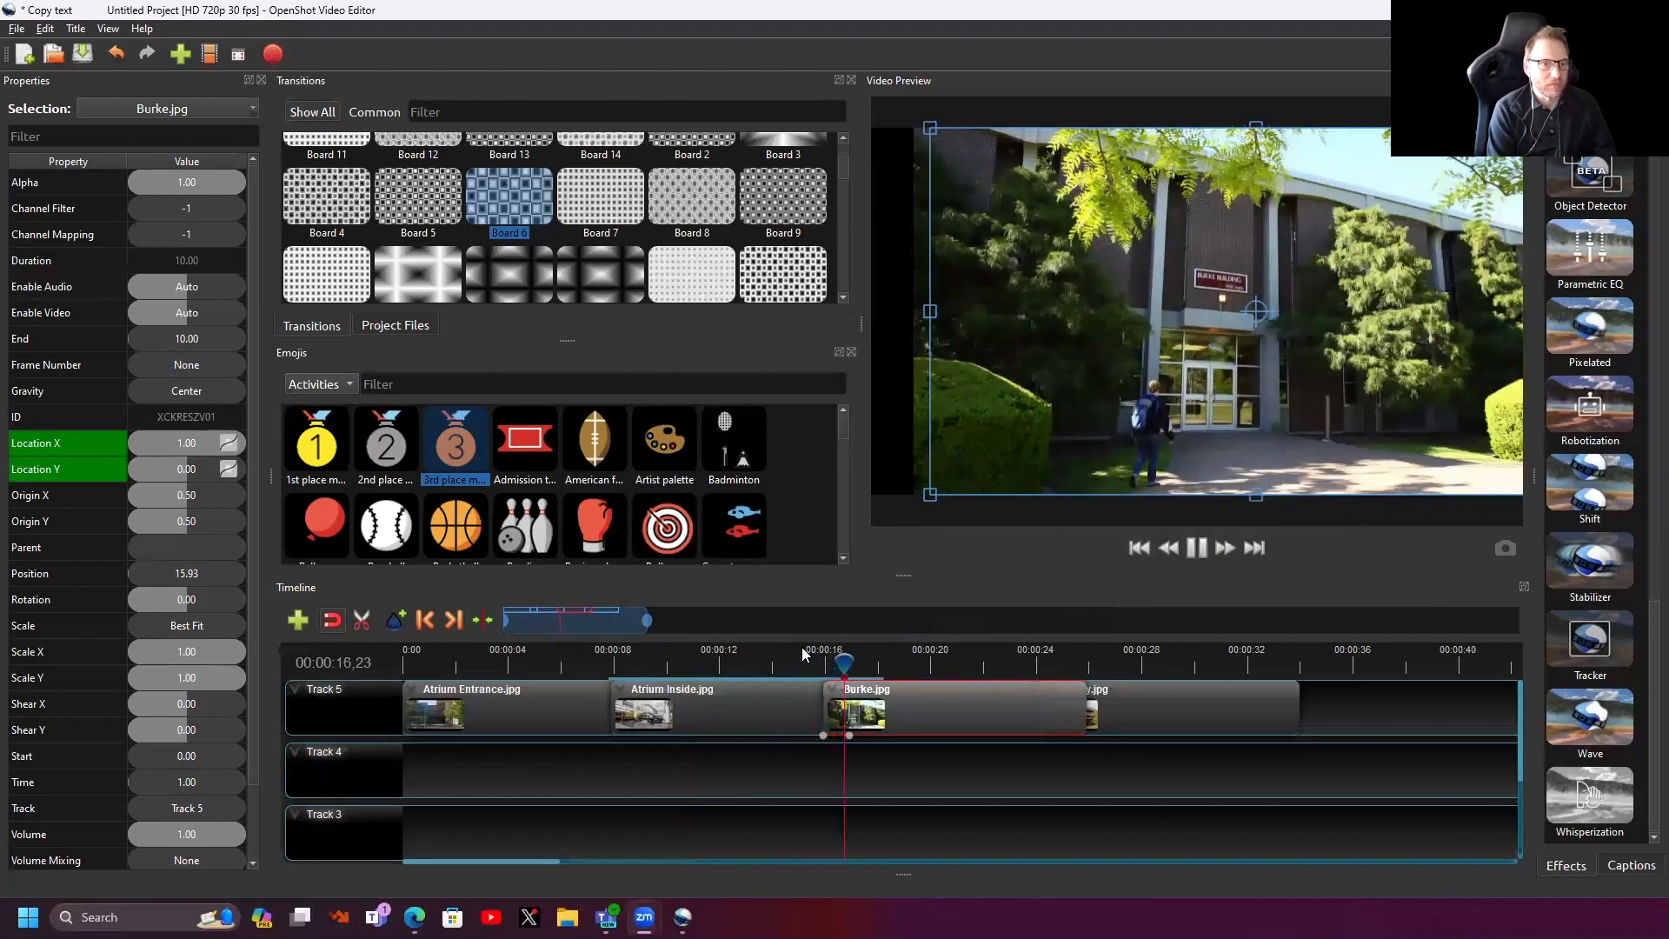
{"action": "key", "text": "space"}
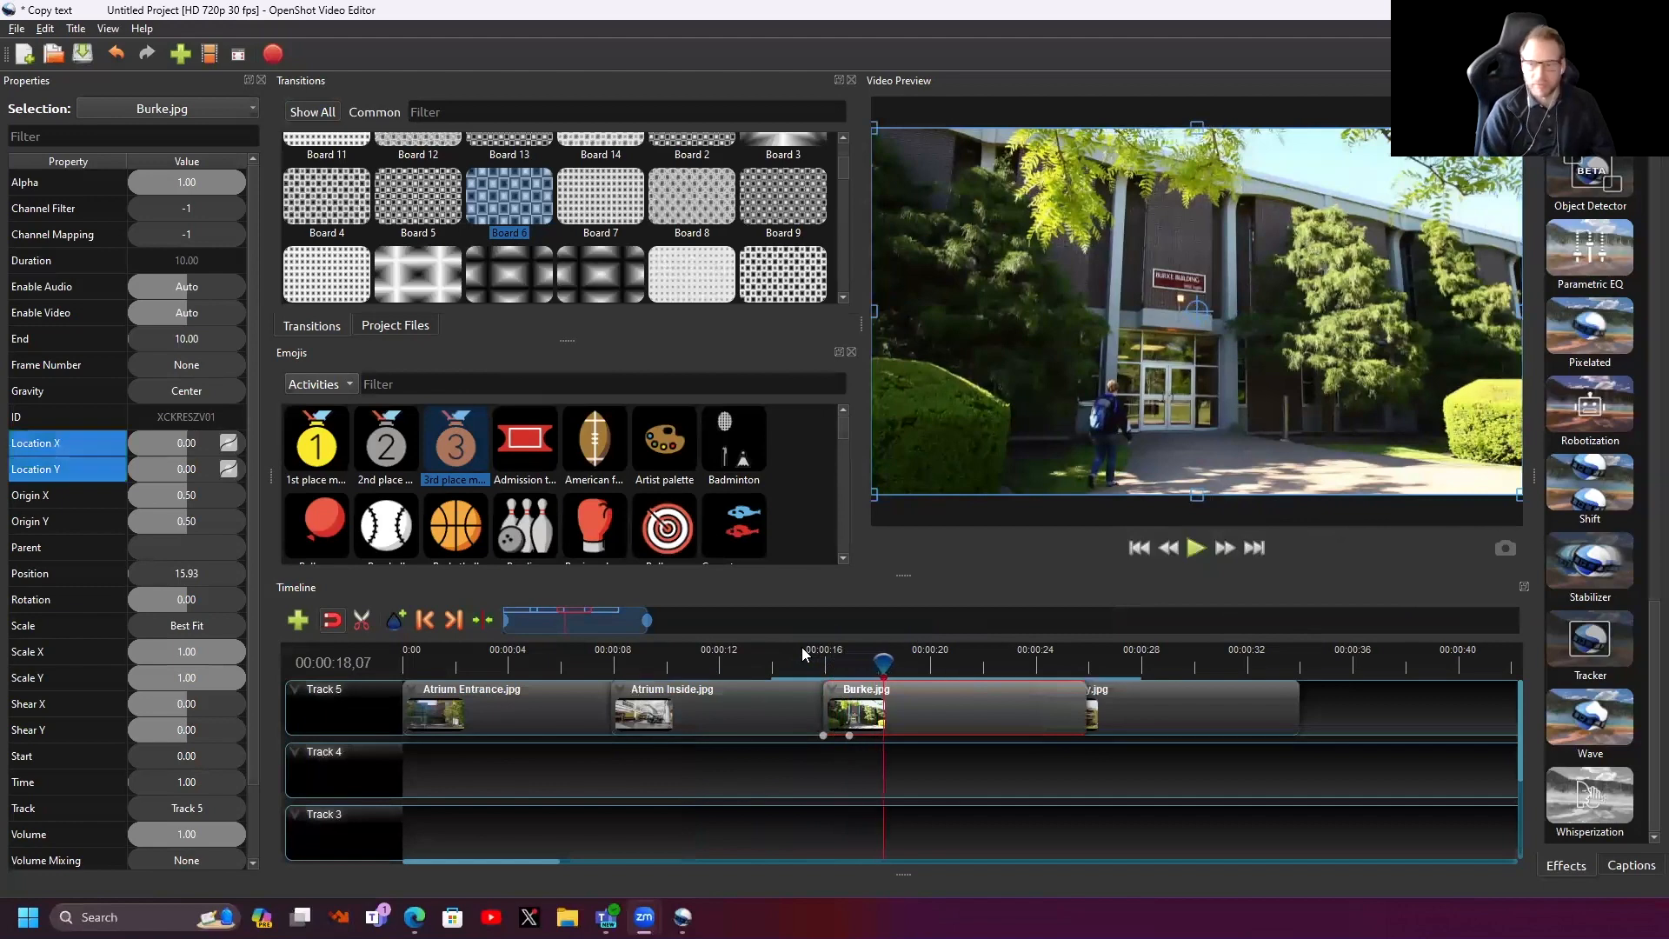